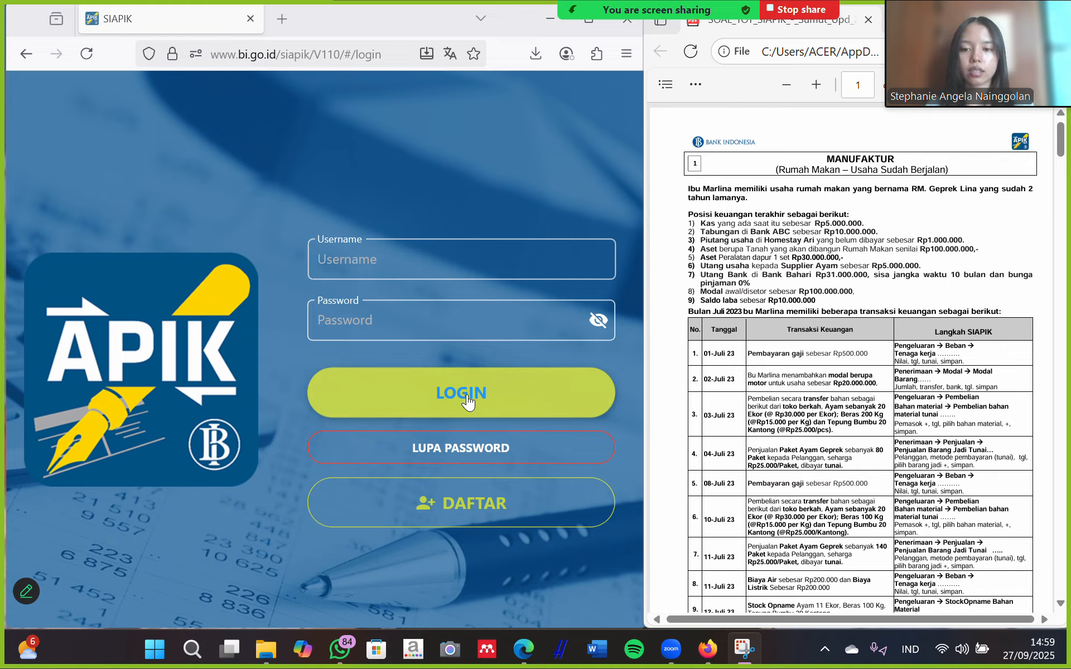
# Start a new registration, read the Syarat dan Ketentuan to the end, and tick the agreement box.
pyautogui.click(466, 505)
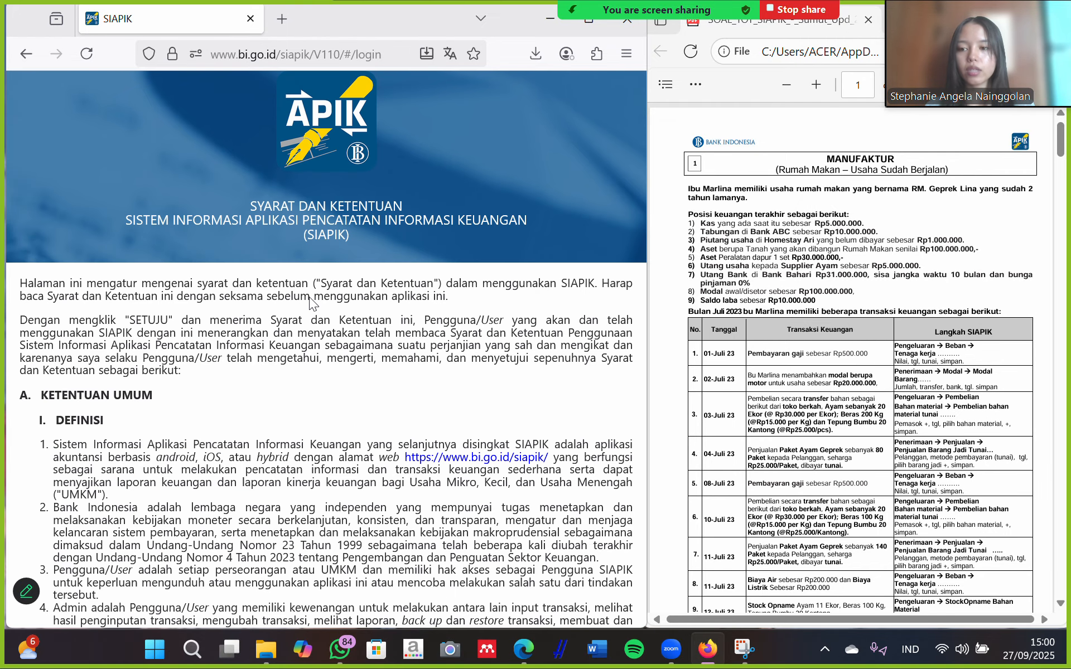
pyautogui.scroll(-4, 311, 303)
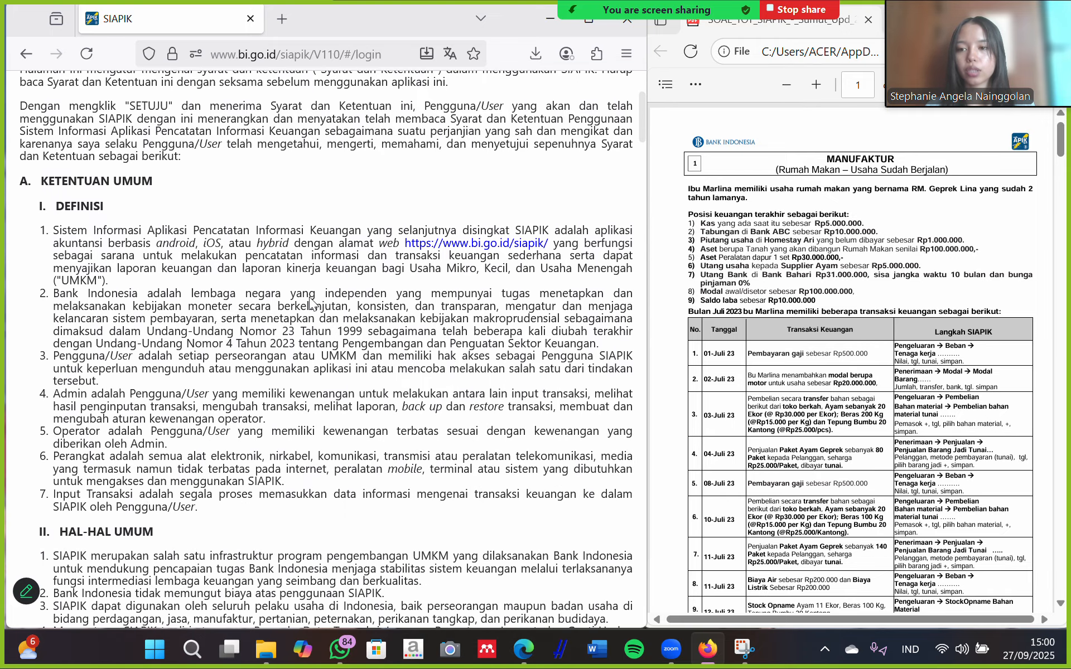
pyautogui.scroll(-2, 311, 303)
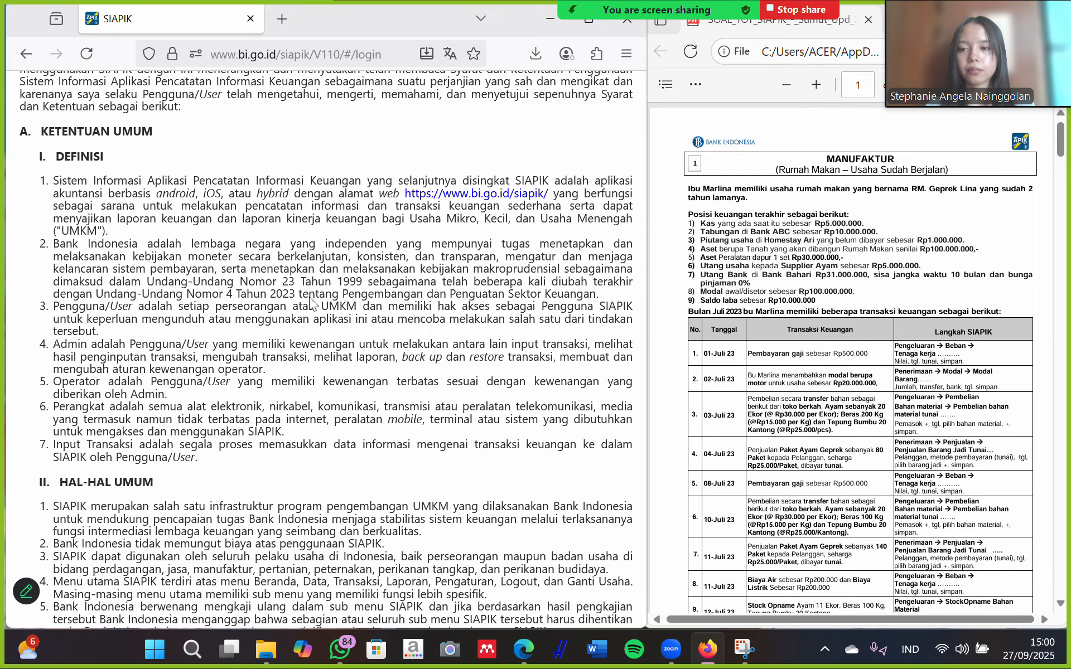
pyautogui.scroll(-1, 311, 303)
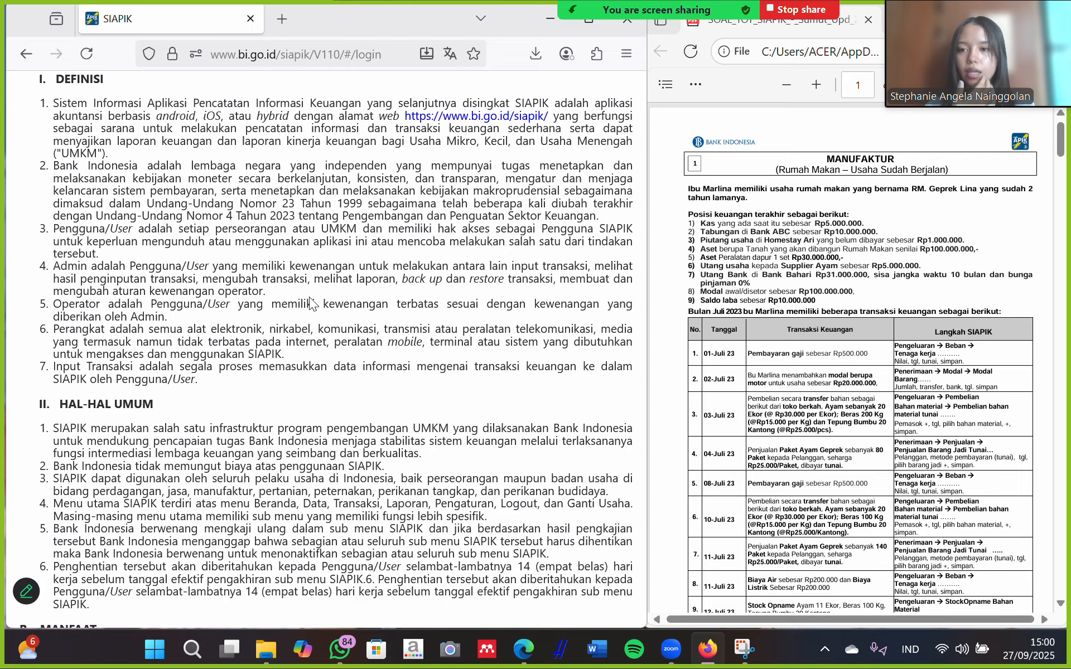
pyautogui.scroll(-12, 311, 303)
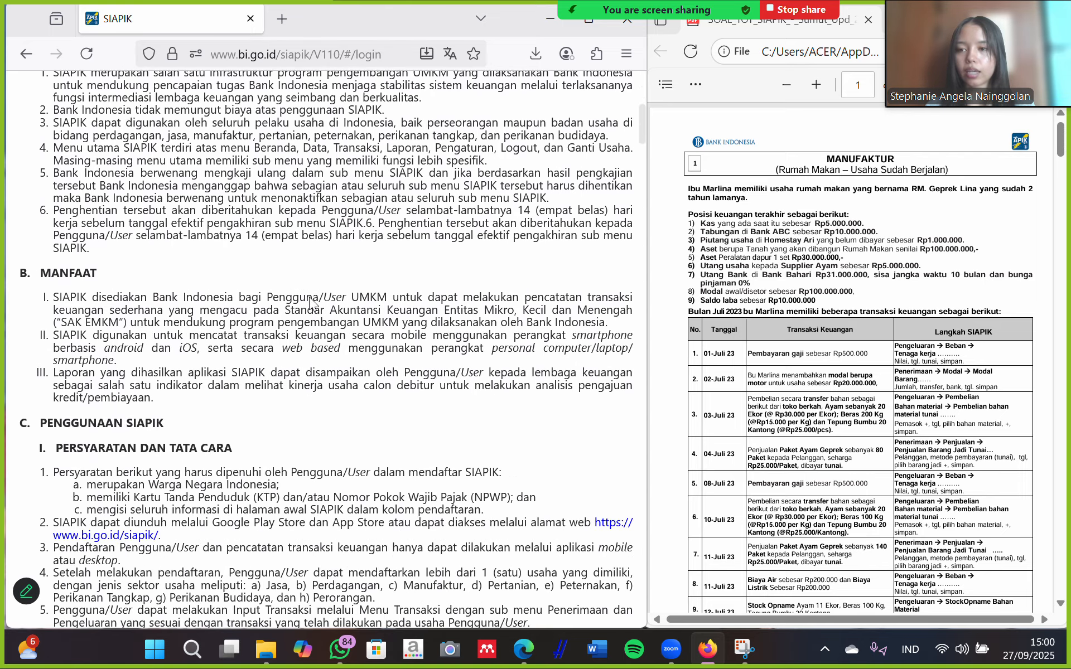
pyautogui.scroll(-5, 310, 303)
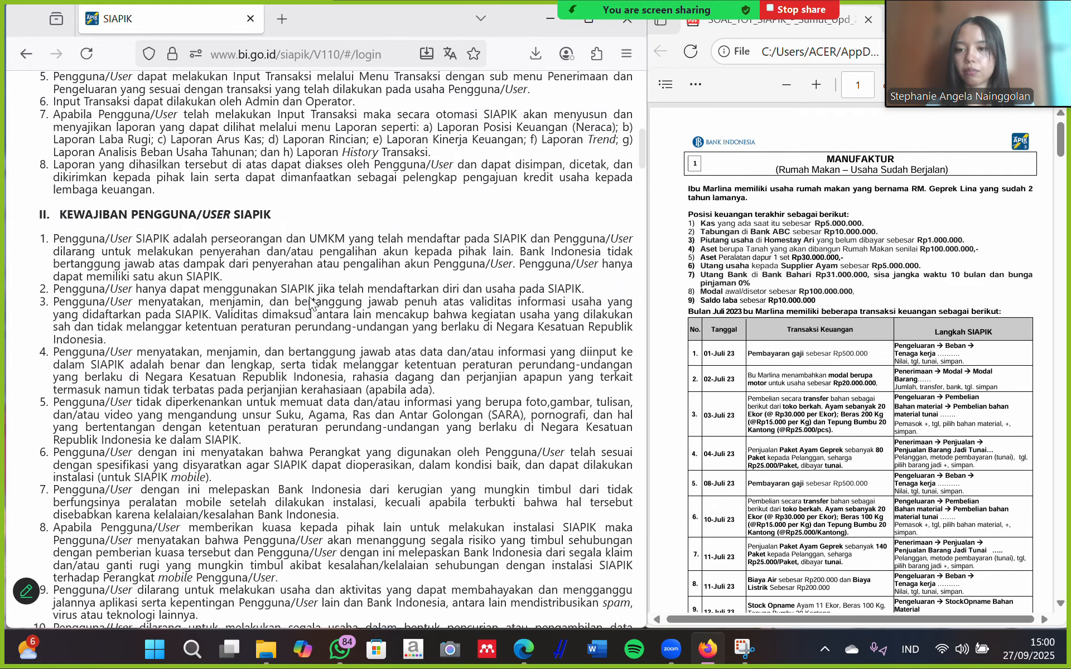
pyautogui.scroll(-20, 311, 303)
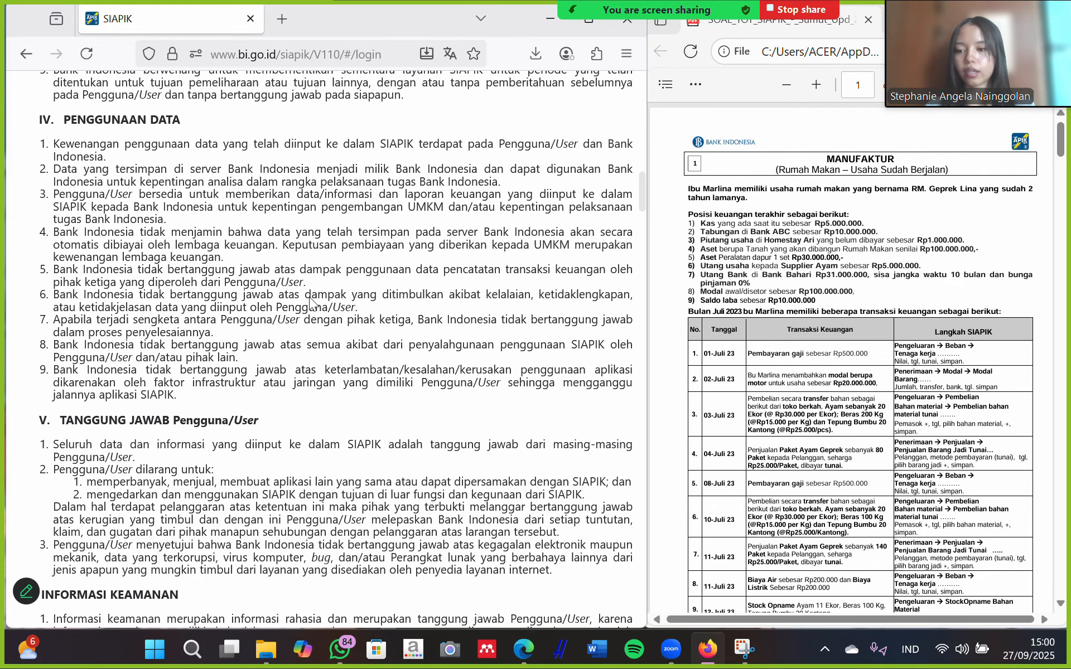
pyautogui.scroll(-20, 310, 303)
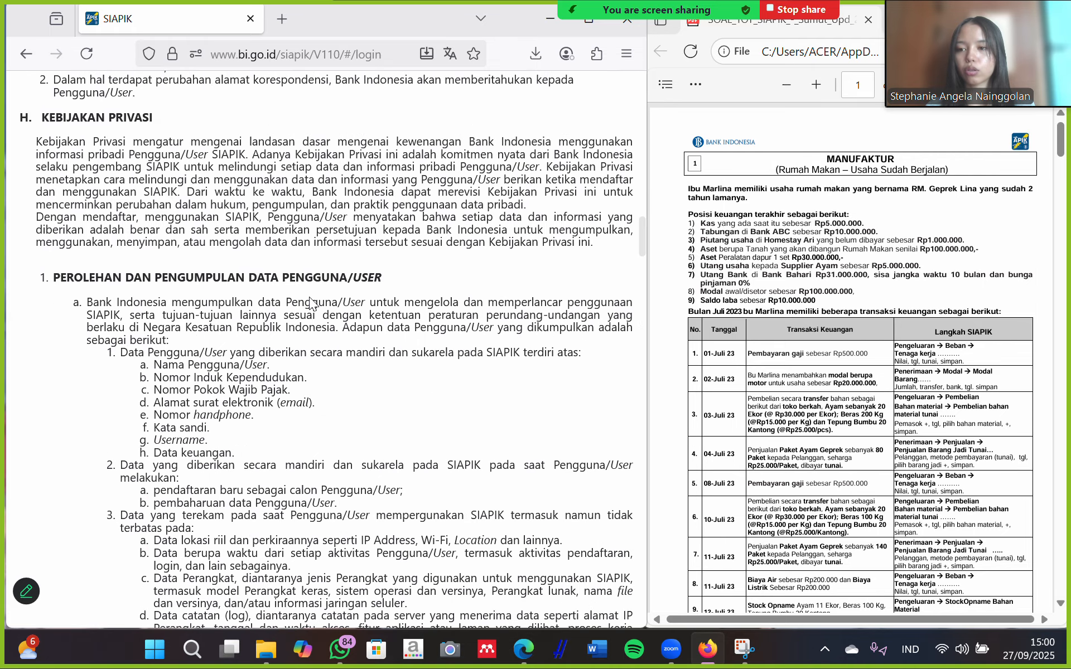
pyautogui.scroll(-7, 311, 303)
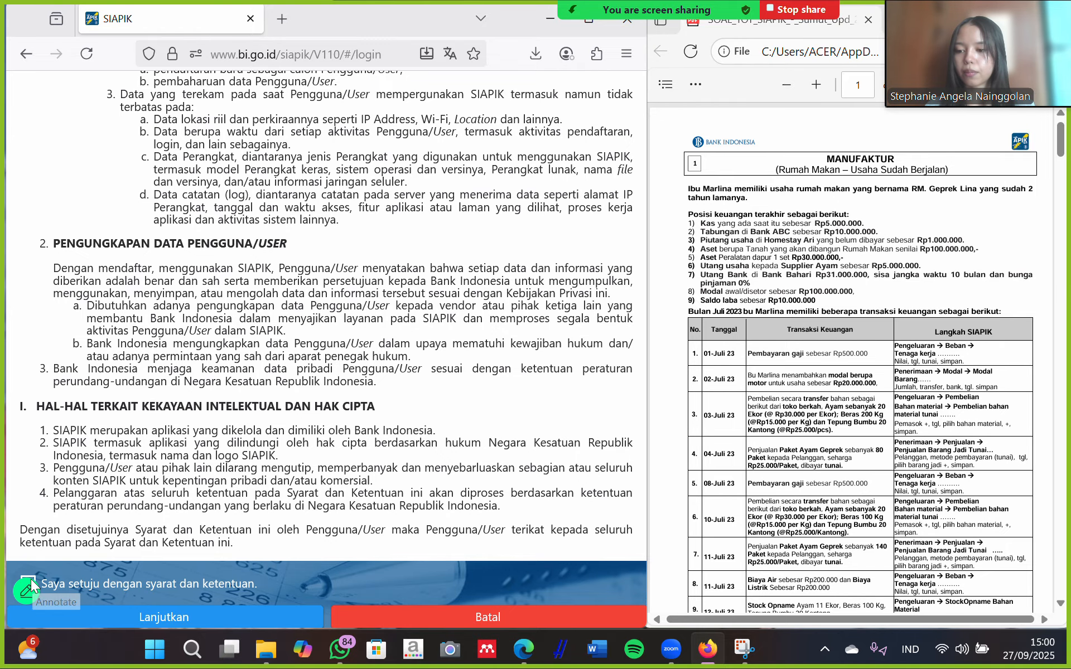
pyautogui.scroll(1, 73, 577)
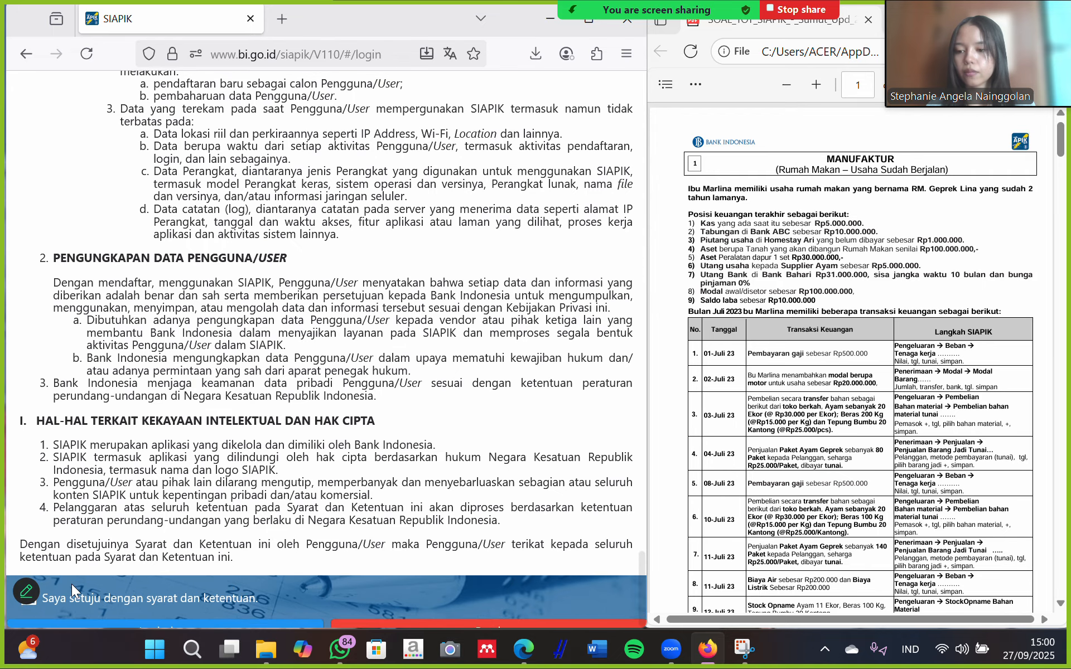
pyautogui.click(32, 610)
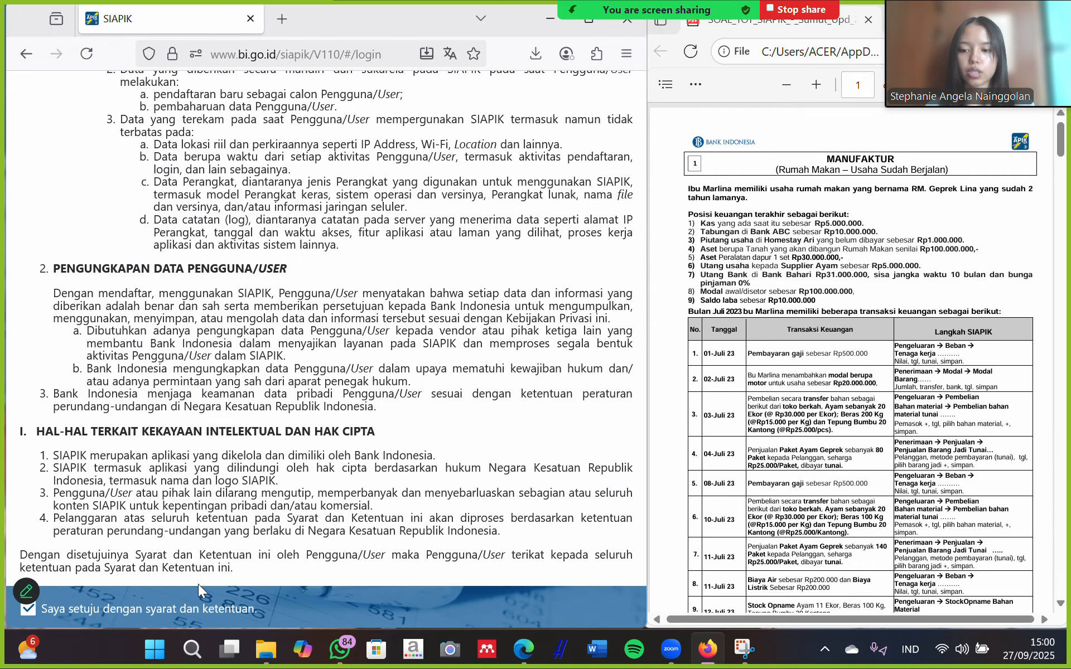
pyautogui.scroll(-1, 199, 584)
# Continue to the empty registration form, then return to the login page.
pyautogui.click(208, 608)
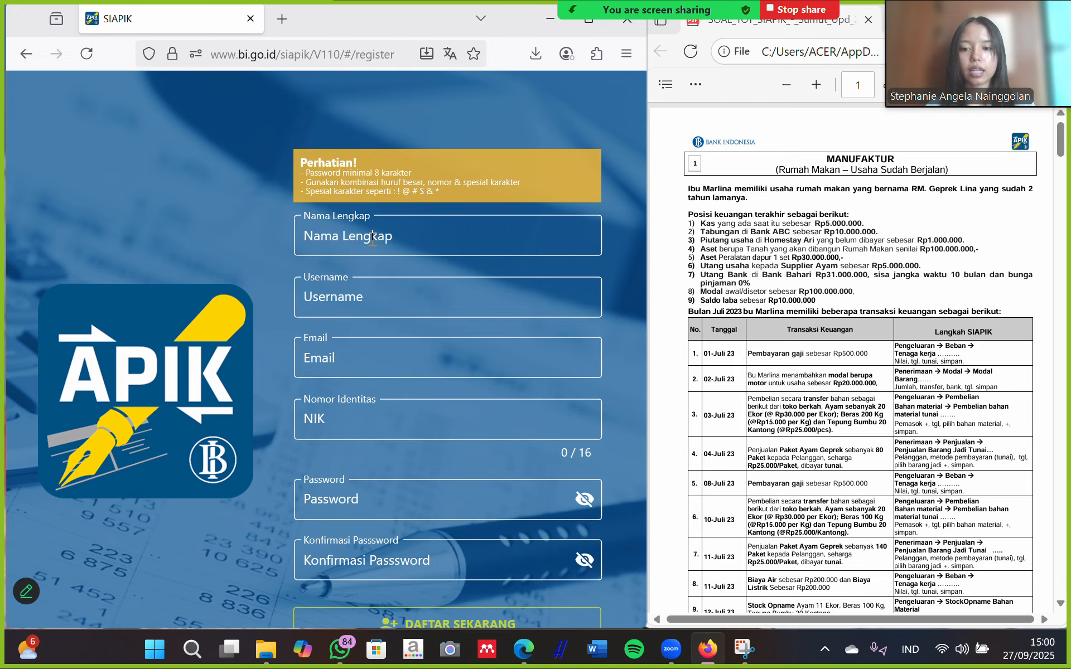
pyautogui.scroll(-2, 400, 411)
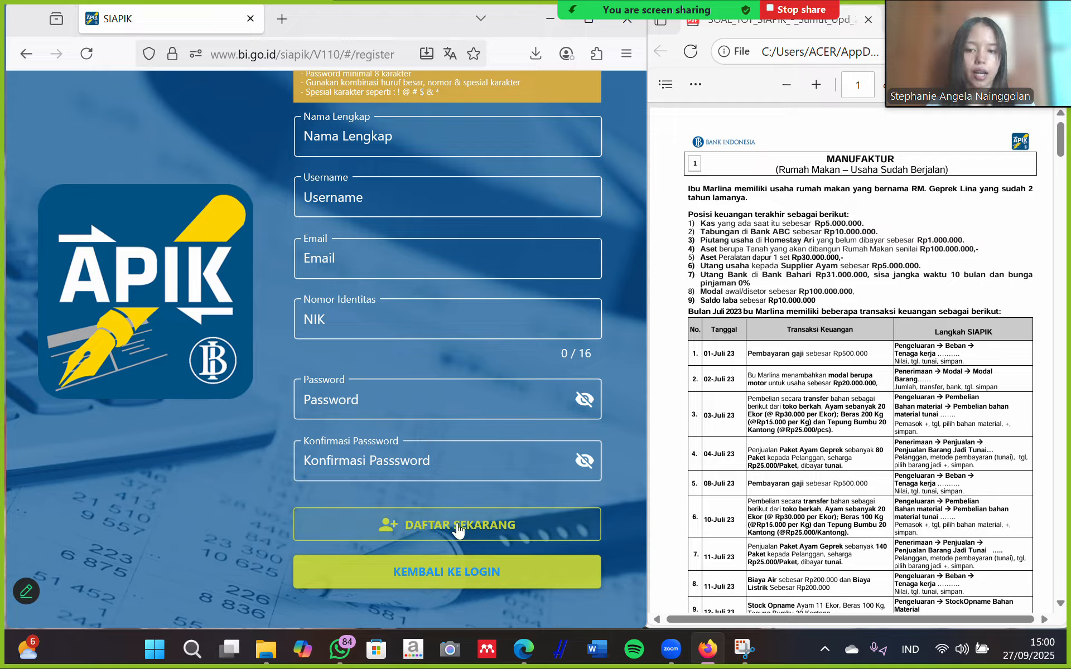
pyautogui.click(460, 577)
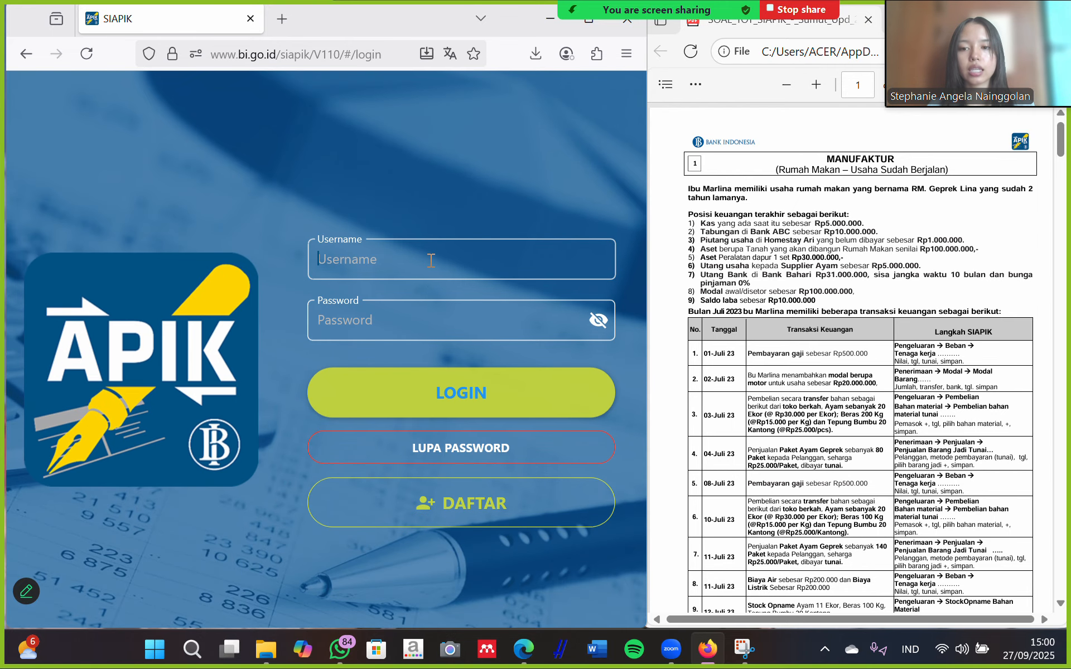
# Log in with the account's username and pasted password.
pyautogui.write('s')
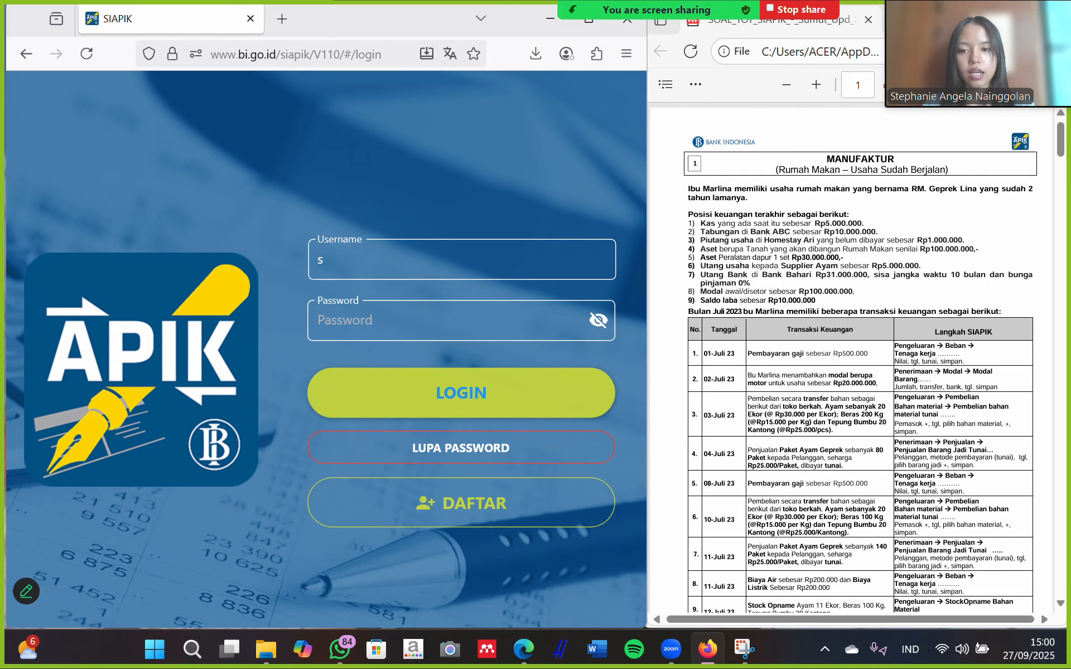
pyautogui.write('tephani')
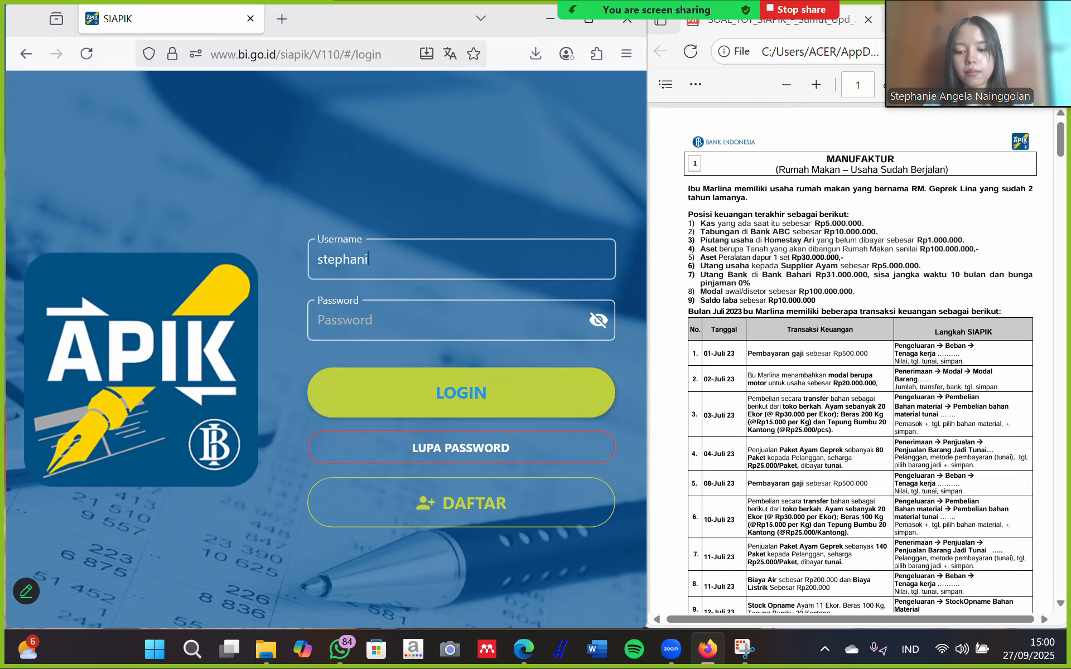
pyautogui.write('e091')
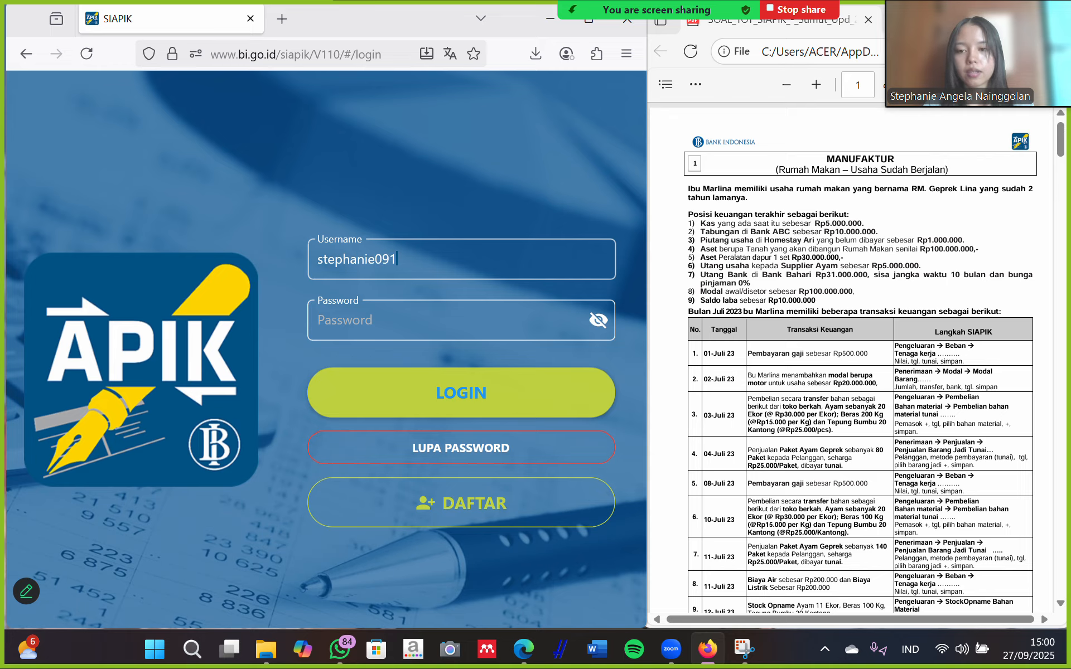
pyautogui.click(394, 320)
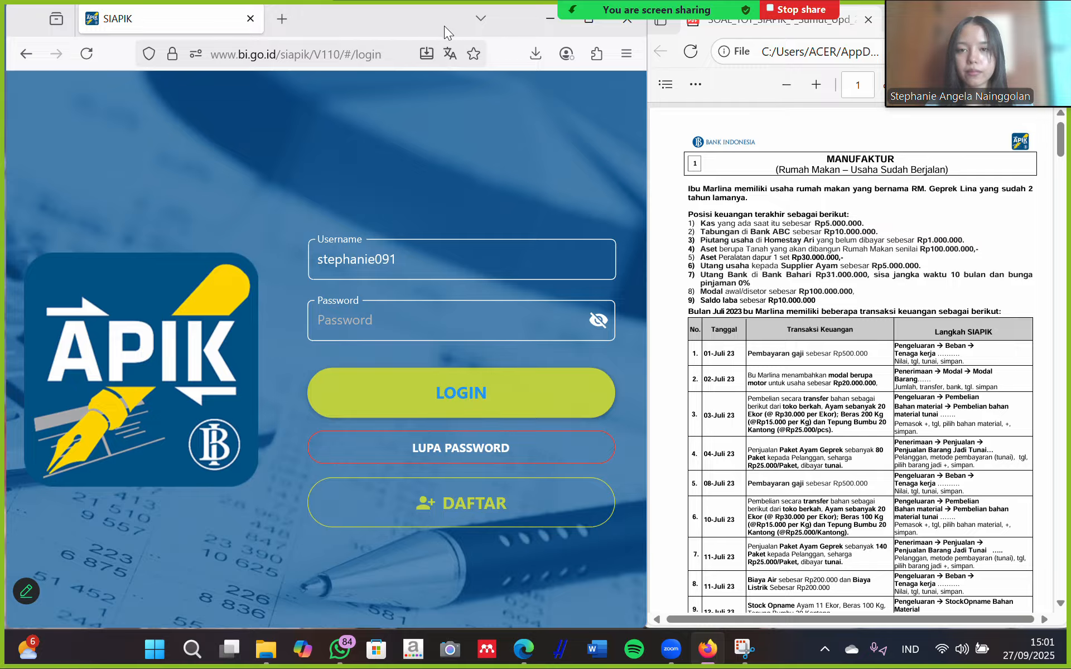
pyautogui.click(378, 315)
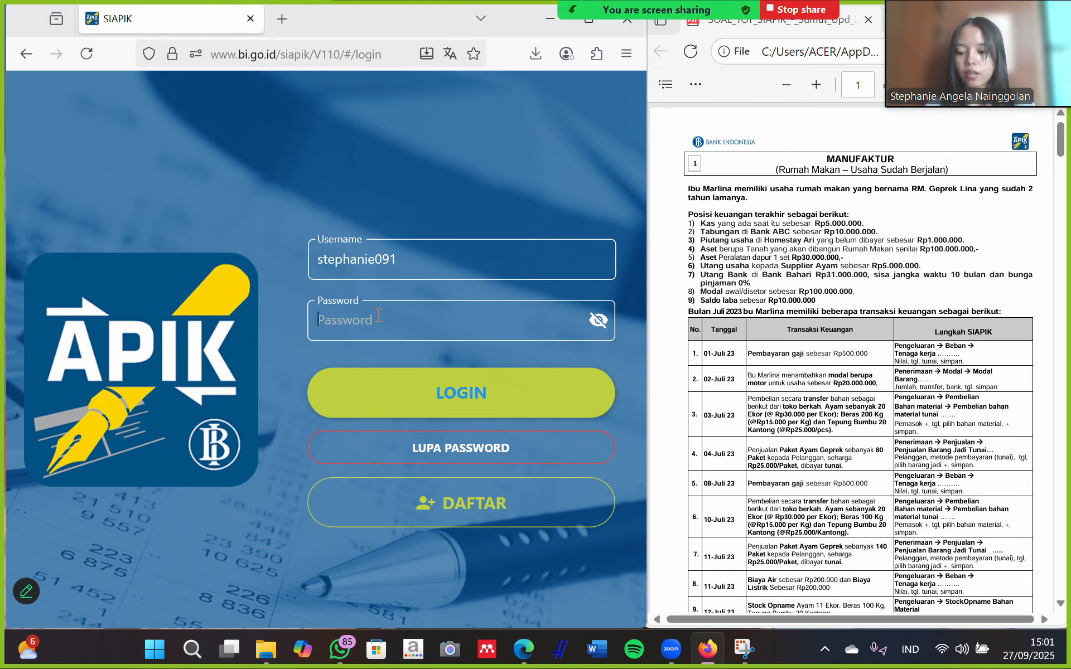
pyautogui.hotkey('ctrl', 'v')
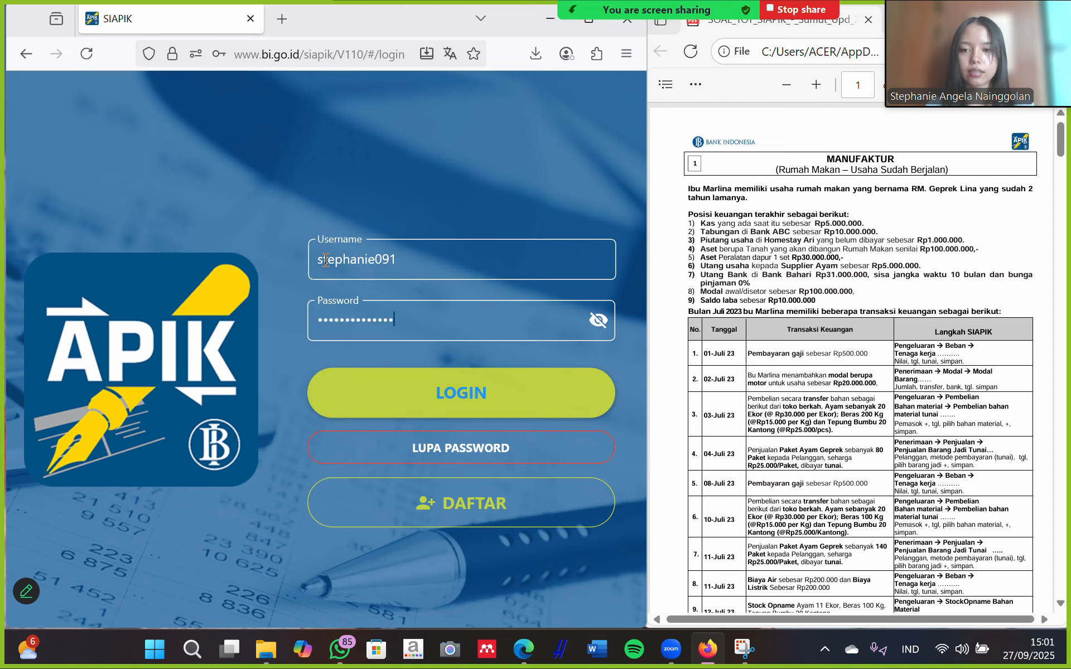
pyautogui.click(455, 388)
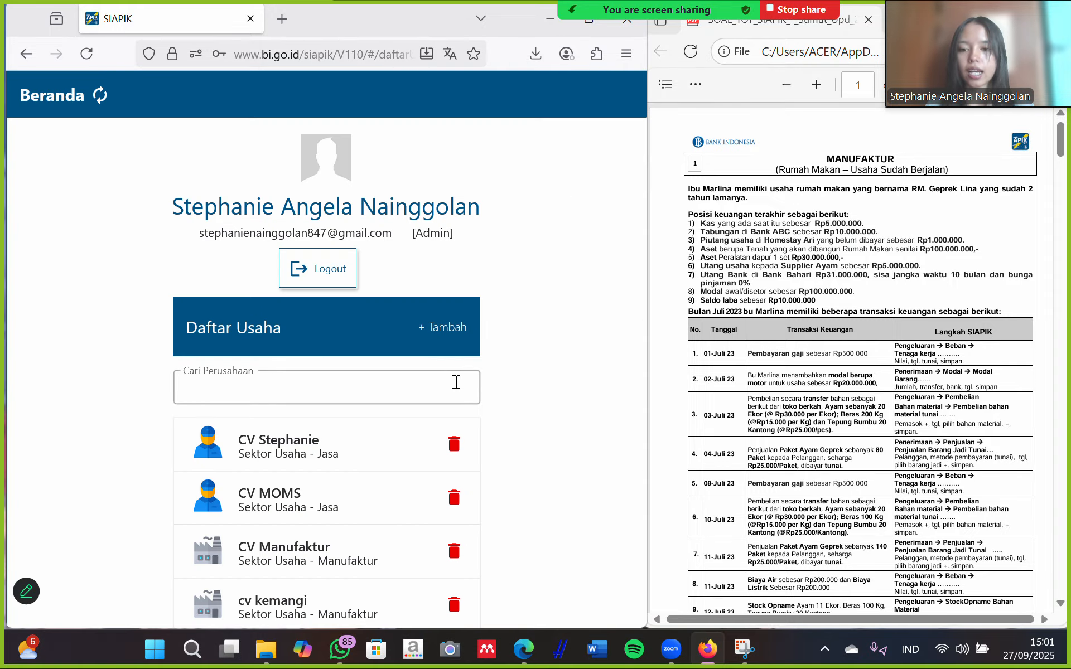
# Add a new business from Daftar Usaha and dismiss the information notice.
pyautogui.click(440, 328)
pyautogui.click(343, 408)
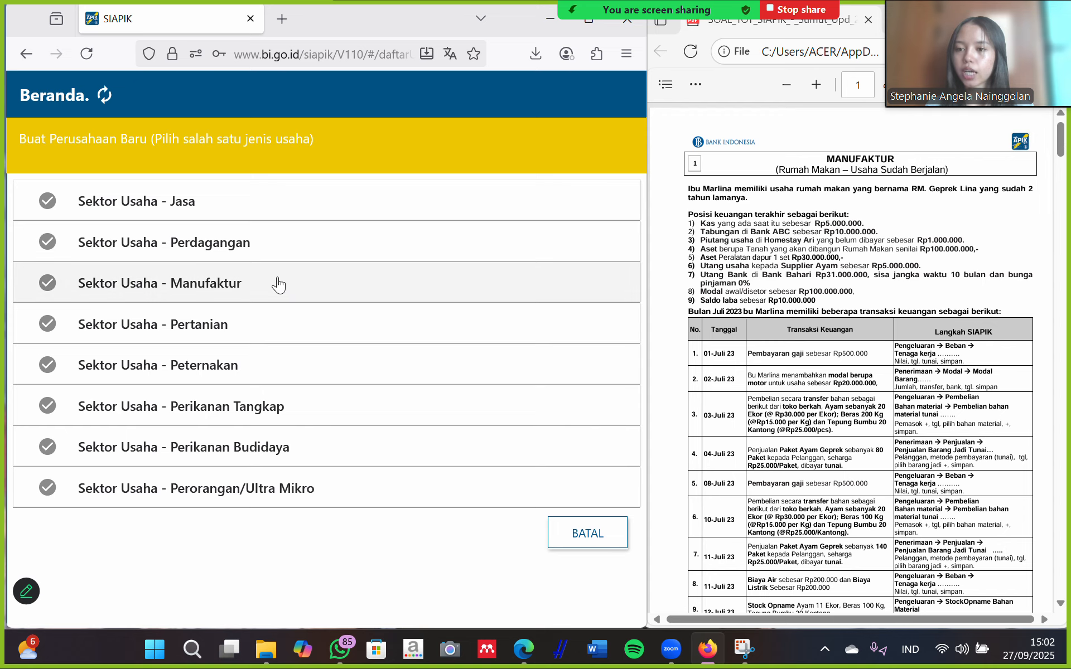
# Choose the Manufaktur sector for the new business.
pyautogui.click(249, 287)
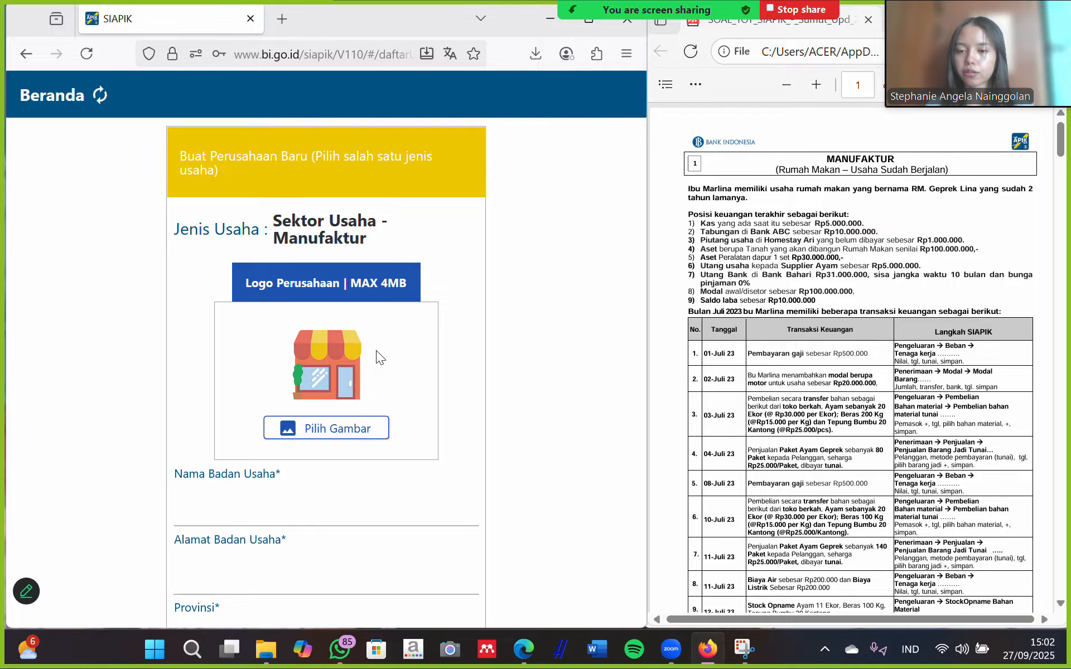
pyautogui.scroll(-2, 376, 351)
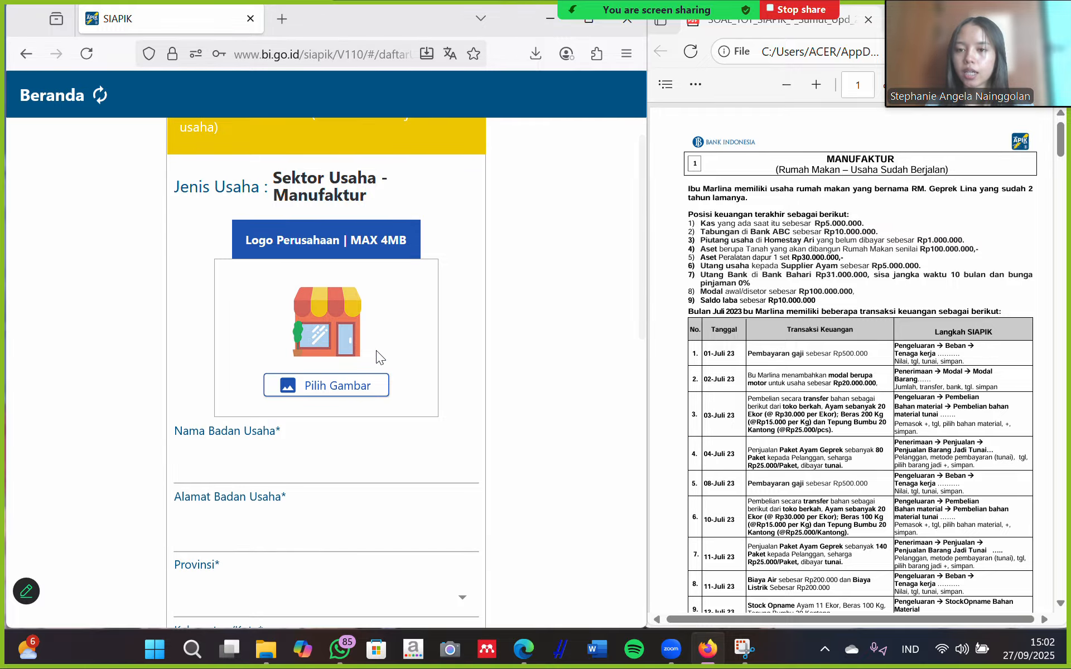
pyautogui.scroll(-1, 376, 350)
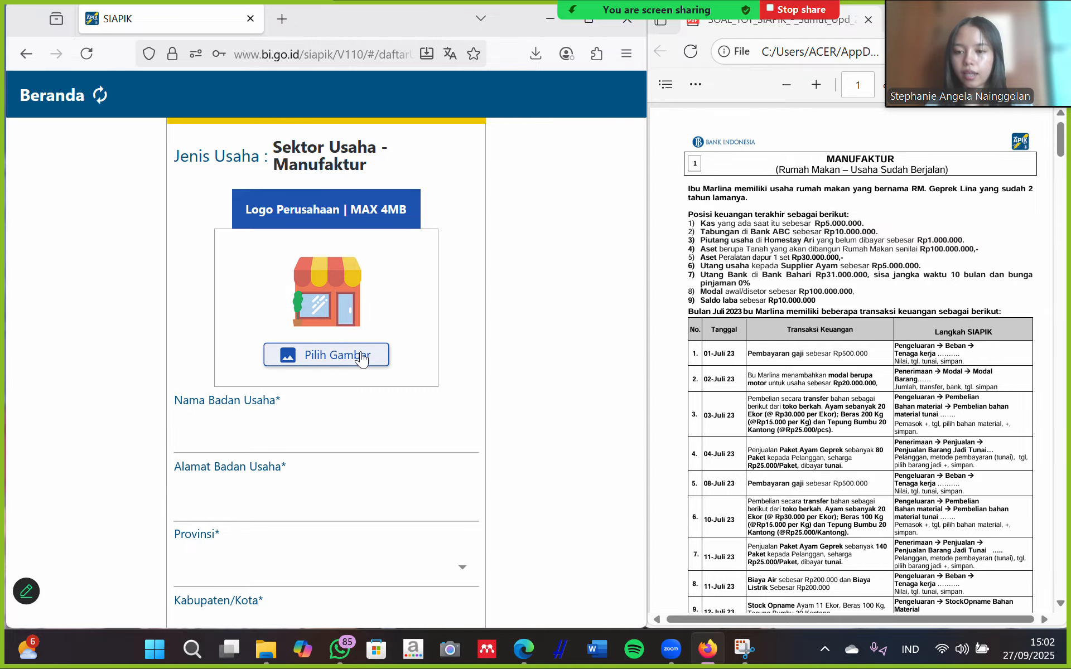
# Enter 'CV Budi' as the business name.
pyautogui.click(247, 442)
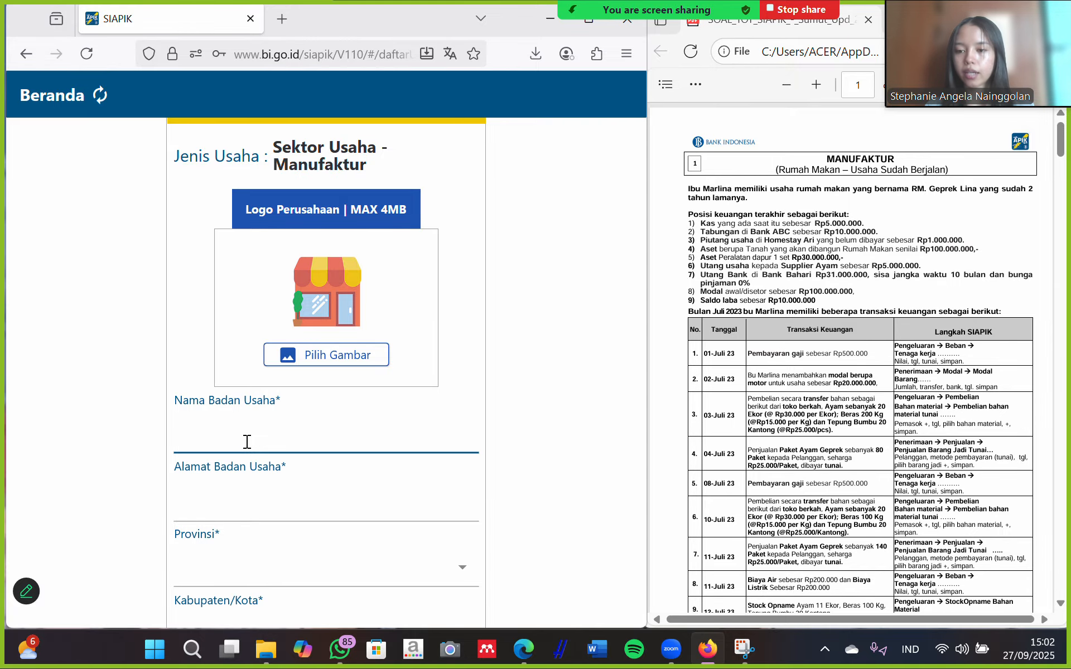
pyautogui.scroll(-2, 299, 439)
pyautogui.scroll(-2, 299, 438)
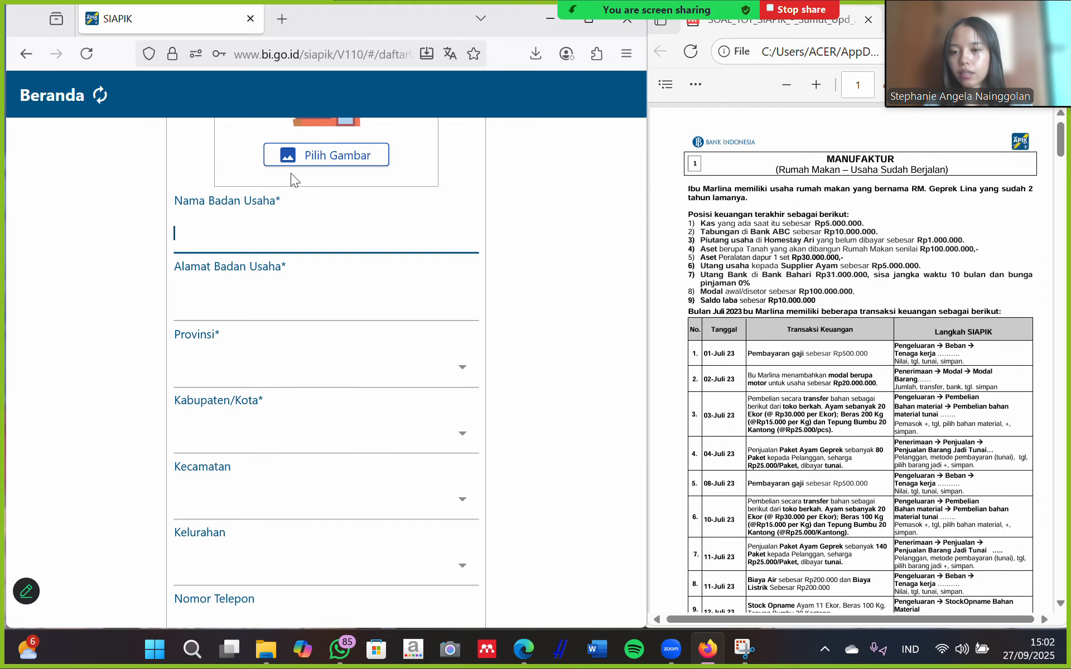
pyautogui.scroll(-2, 311, 375)
pyautogui.scroll(-6, 312, 374)
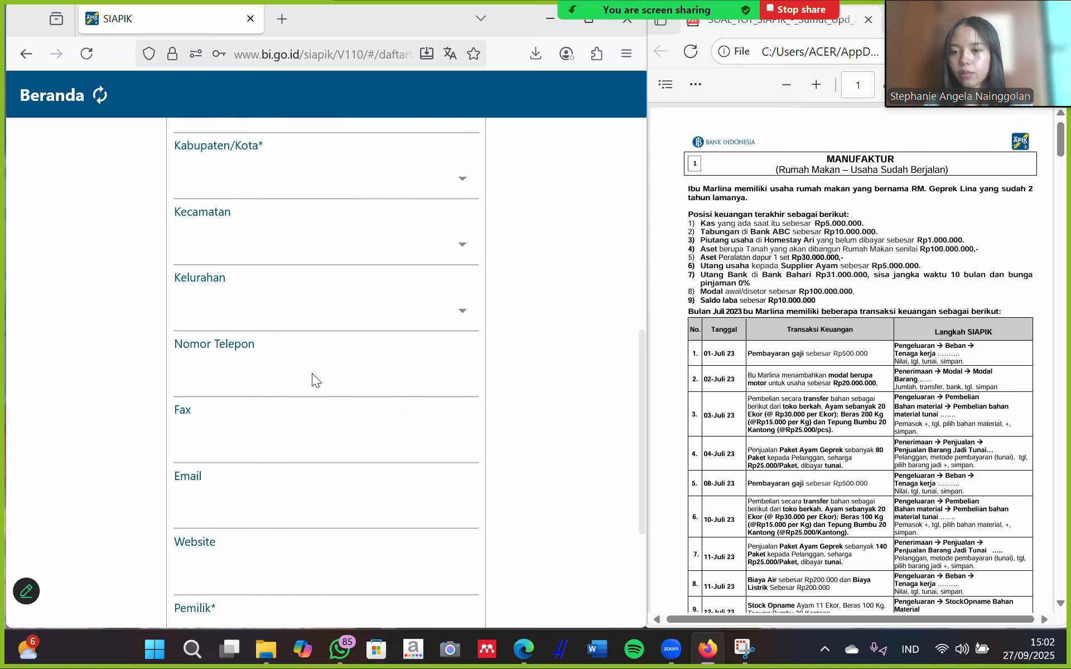
pyautogui.scroll(6, 304, 435)
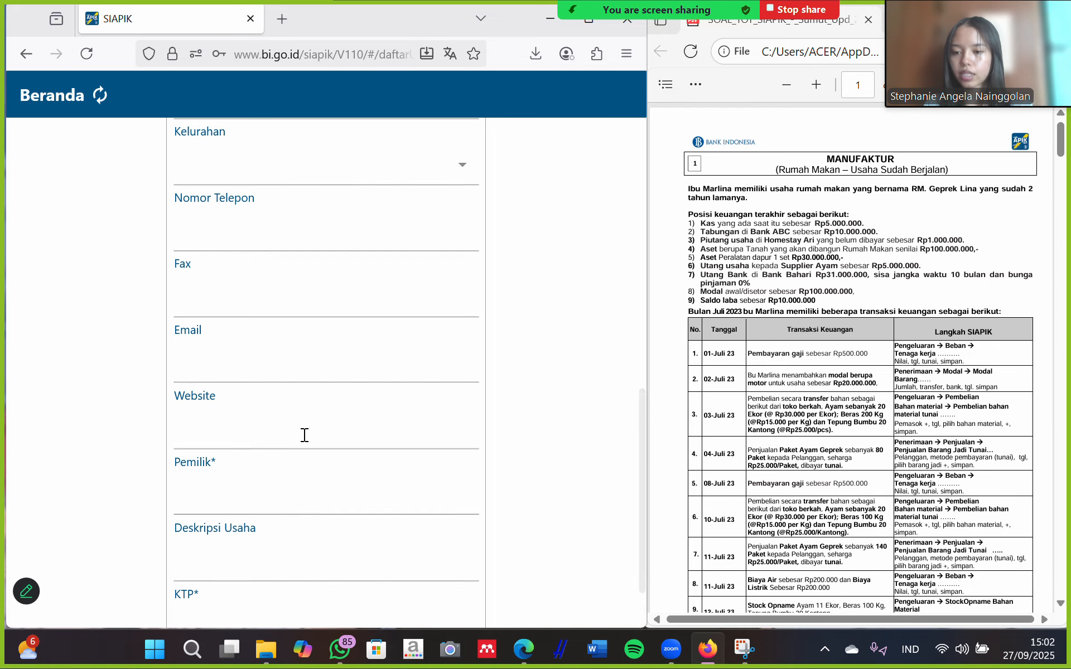
pyautogui.scroll(4, 304, 443)
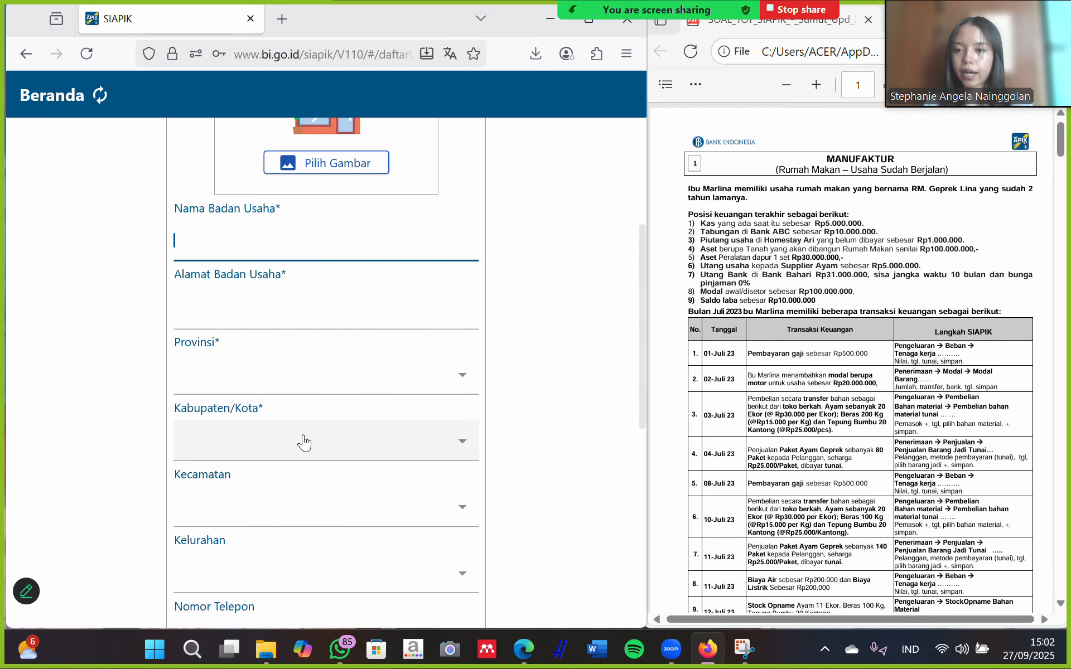
pyautogui.click(256, 345)
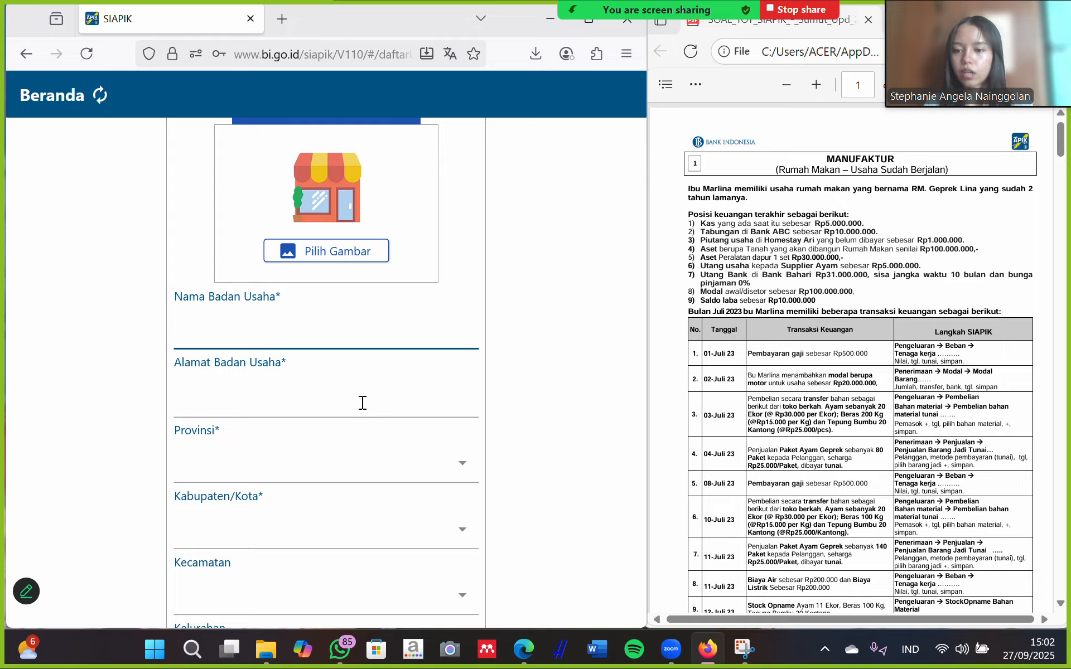
pyautogui.scroll(-4, 318, 385)
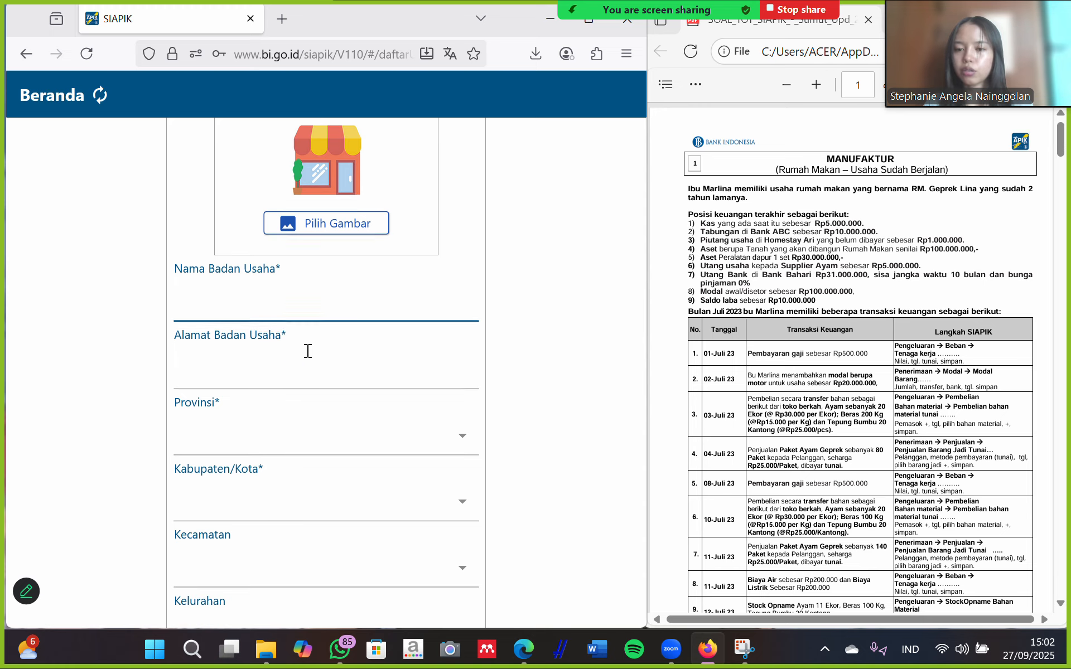
pyautogui.scroll(2, 277, 270)
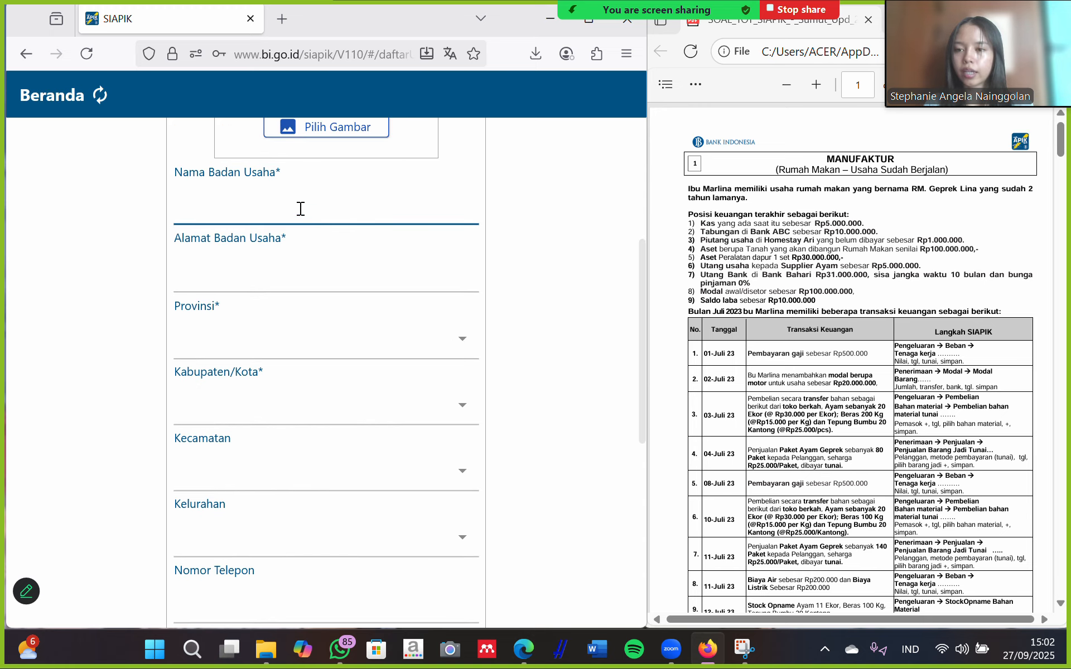
pyautogui.scroll(-1, 287, 237)
pyautogui.scroll(-2, 287, 238)
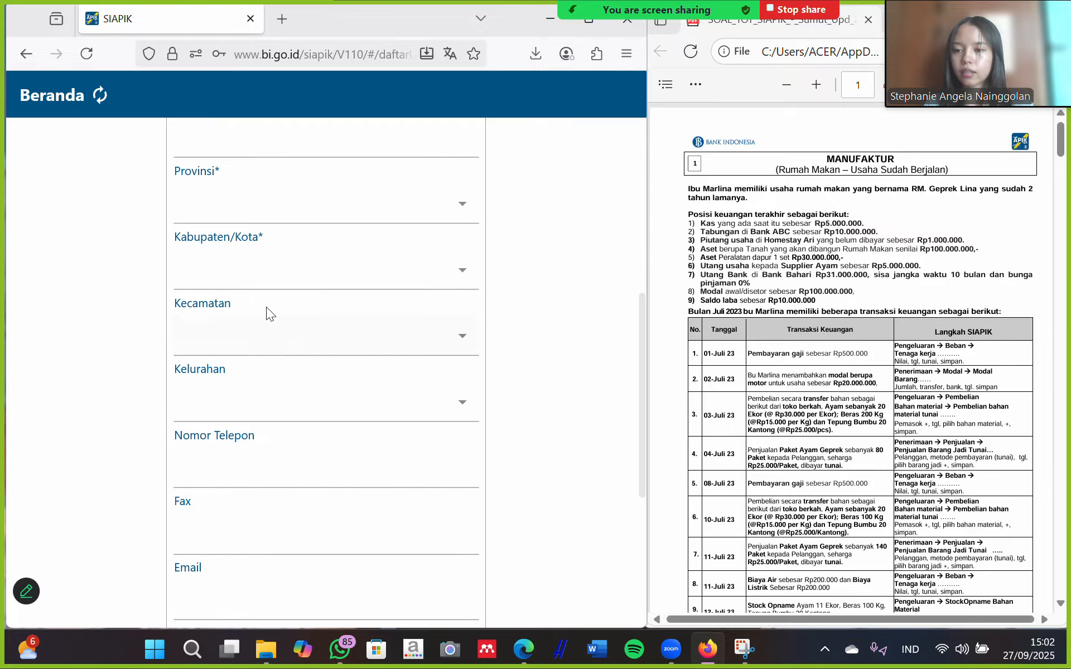
pyautogui.scroll(-1, 251, 424)
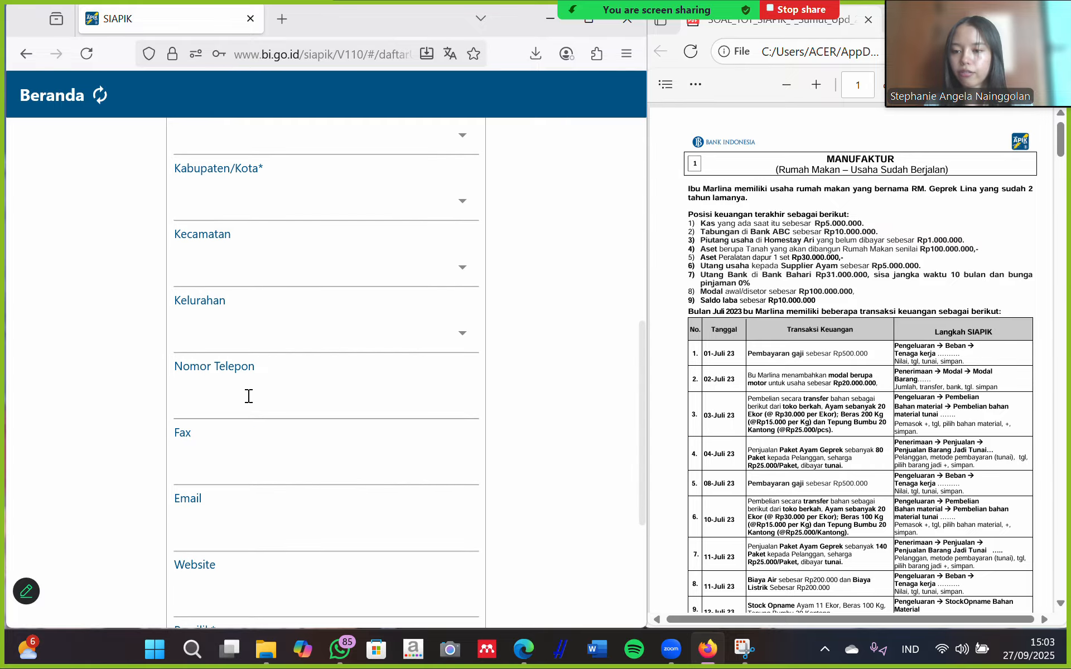
pyautogui.scroll(-1, 233, 457)
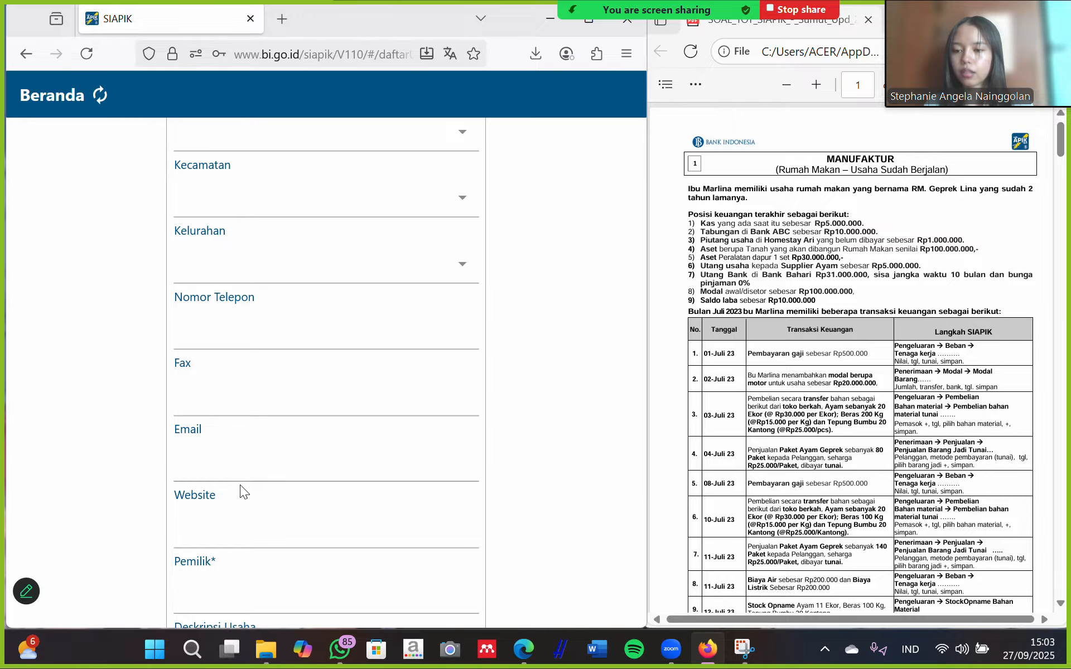
pyautogui.scroll(-1, 240, 491)
pyautogui.scroll(-2, 276, 522)
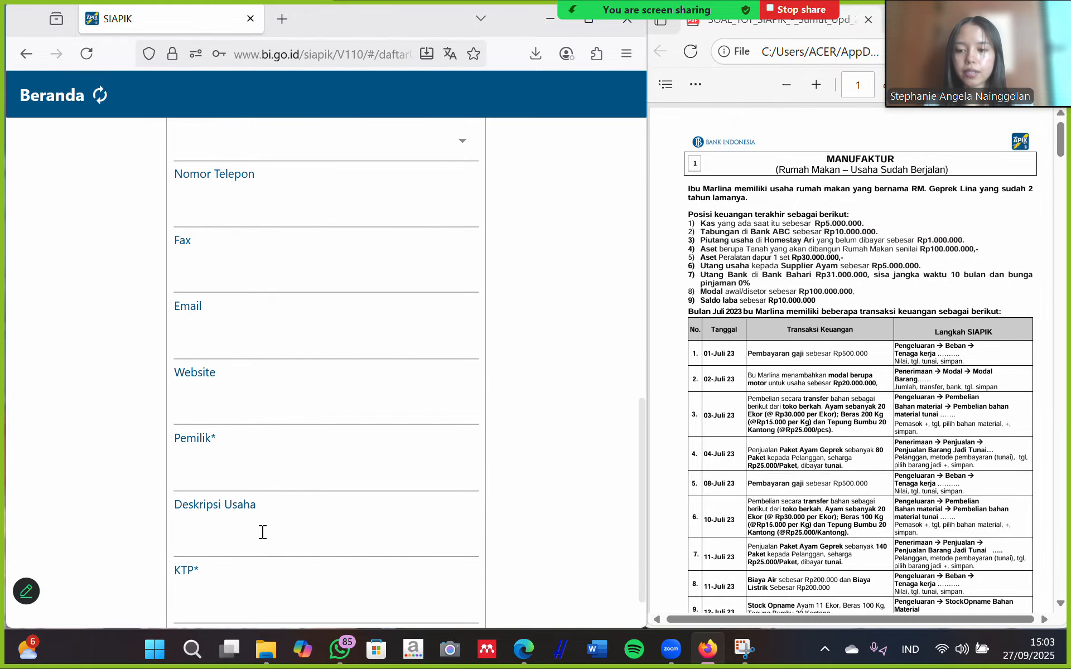
pyautogui.scroll(5, 268, 513)
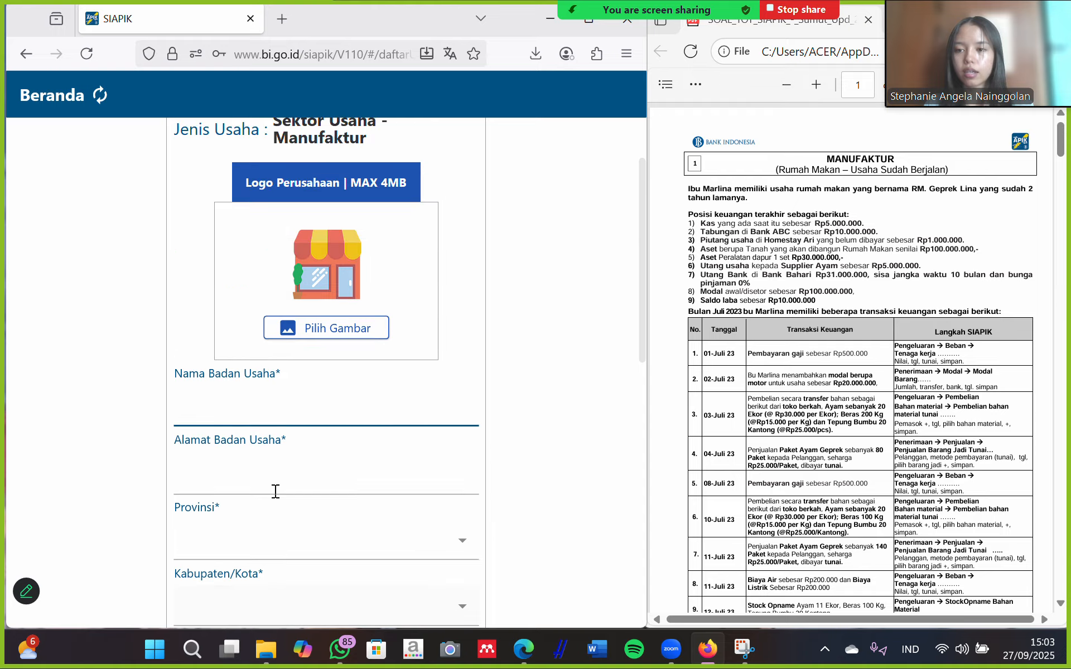
pyautogui.click(239, 421)
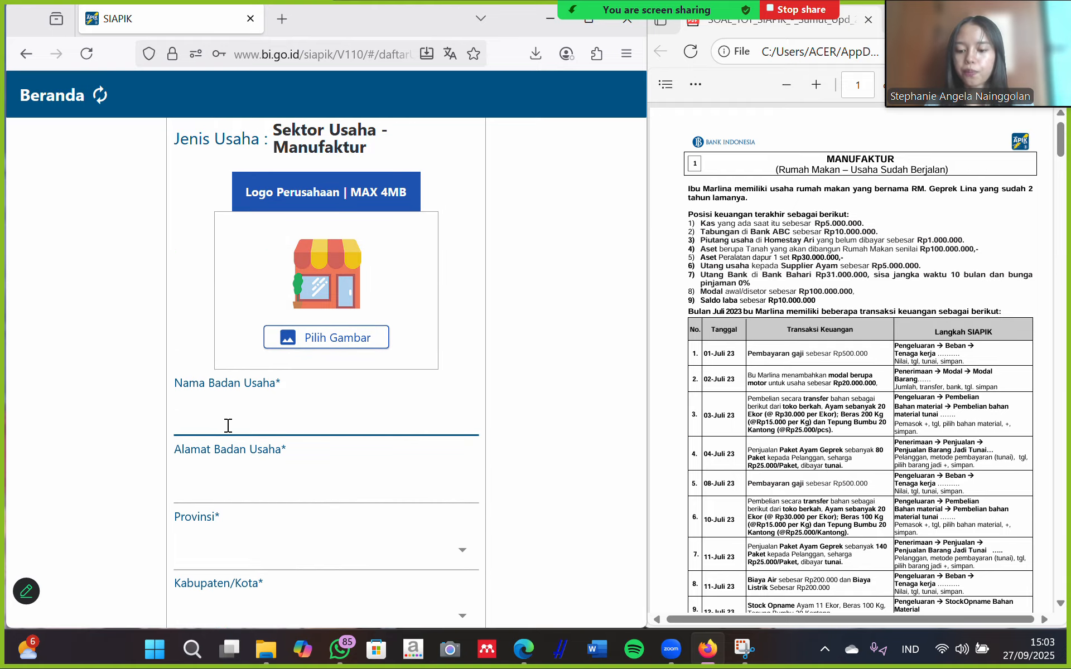
pyautogui.press('capslock')
pyautogui.write('CV')
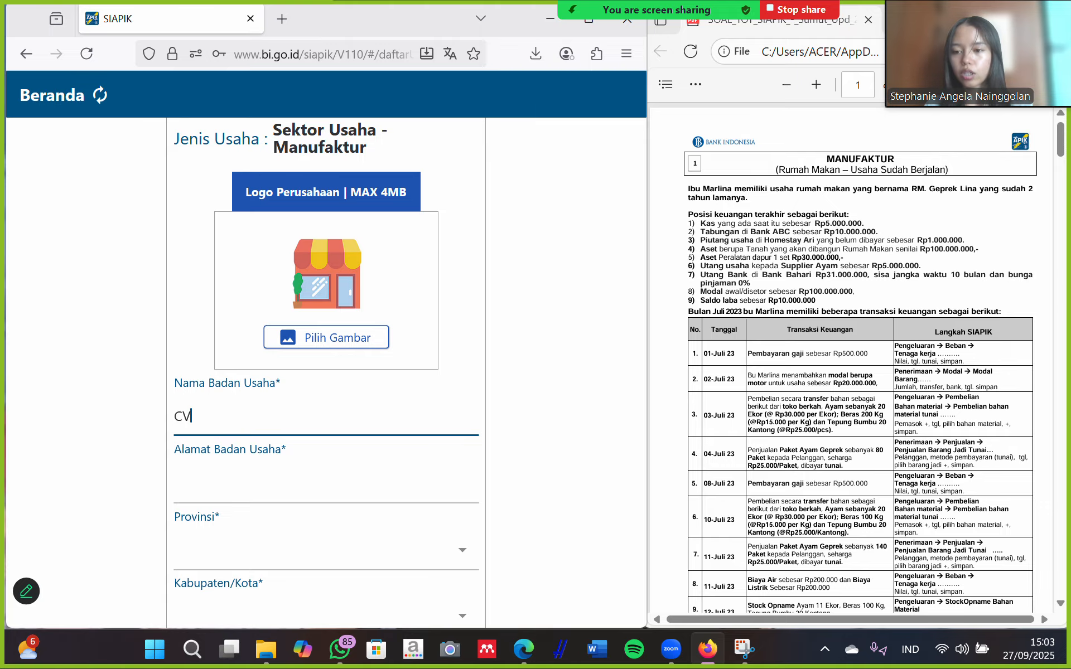
pyautogui.press('capslock')
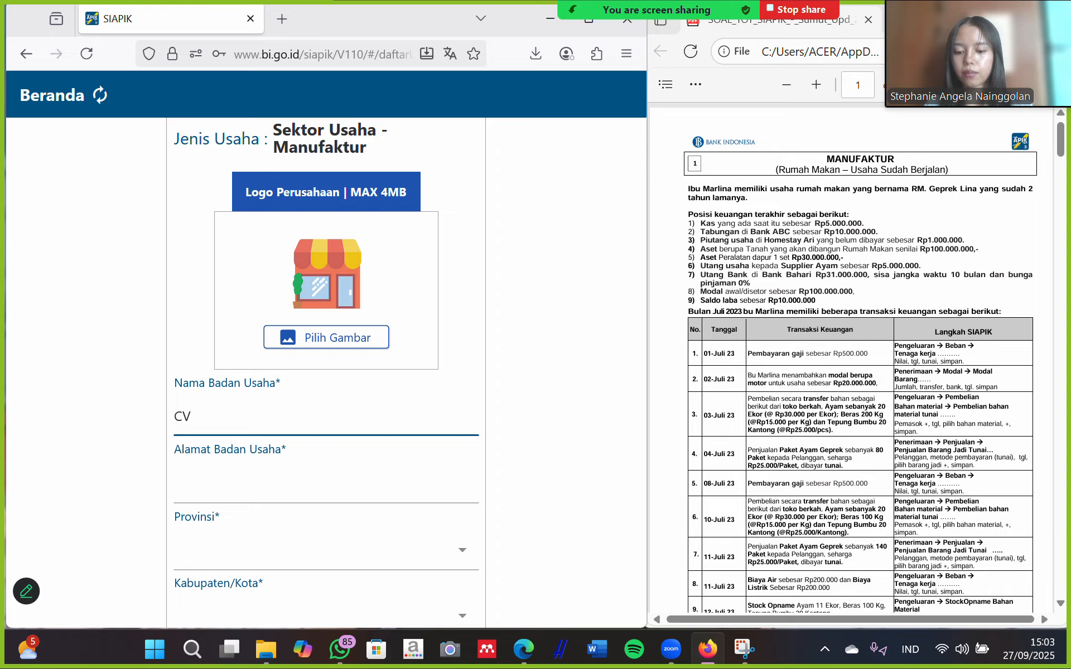
pyautogui.write('b')
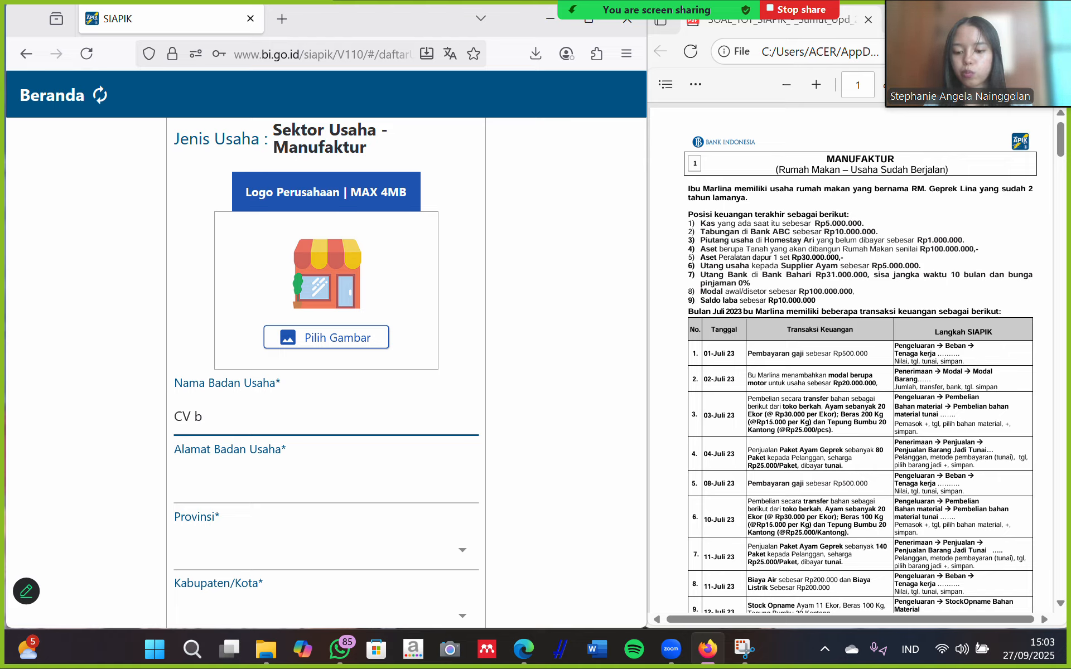
pyautogui.write('udi')
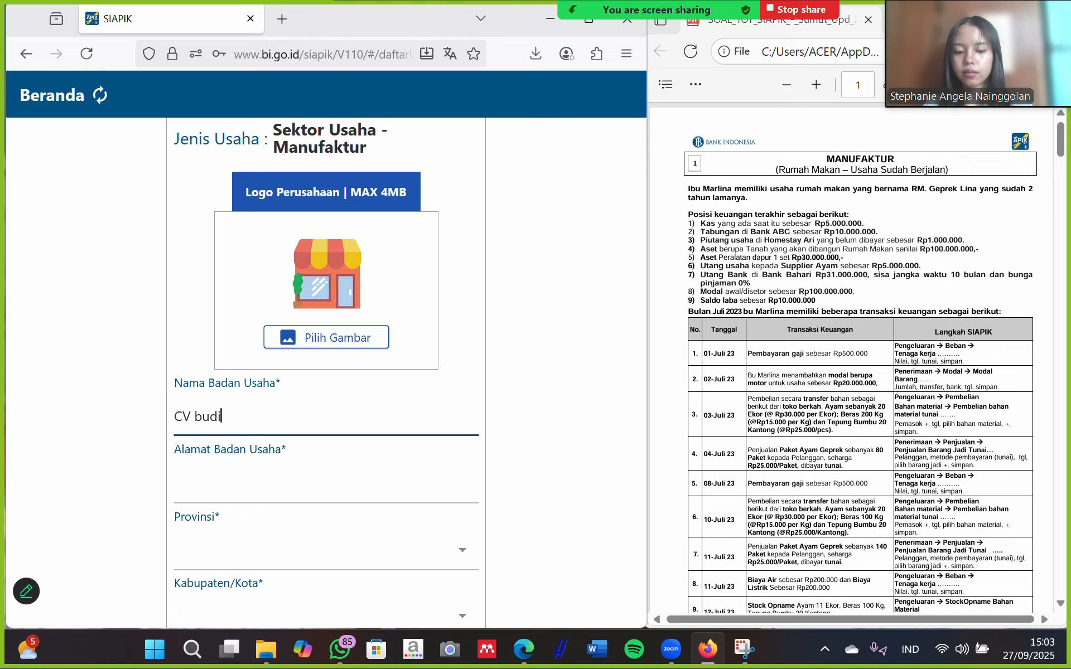
pyautogui.click(203, 415)
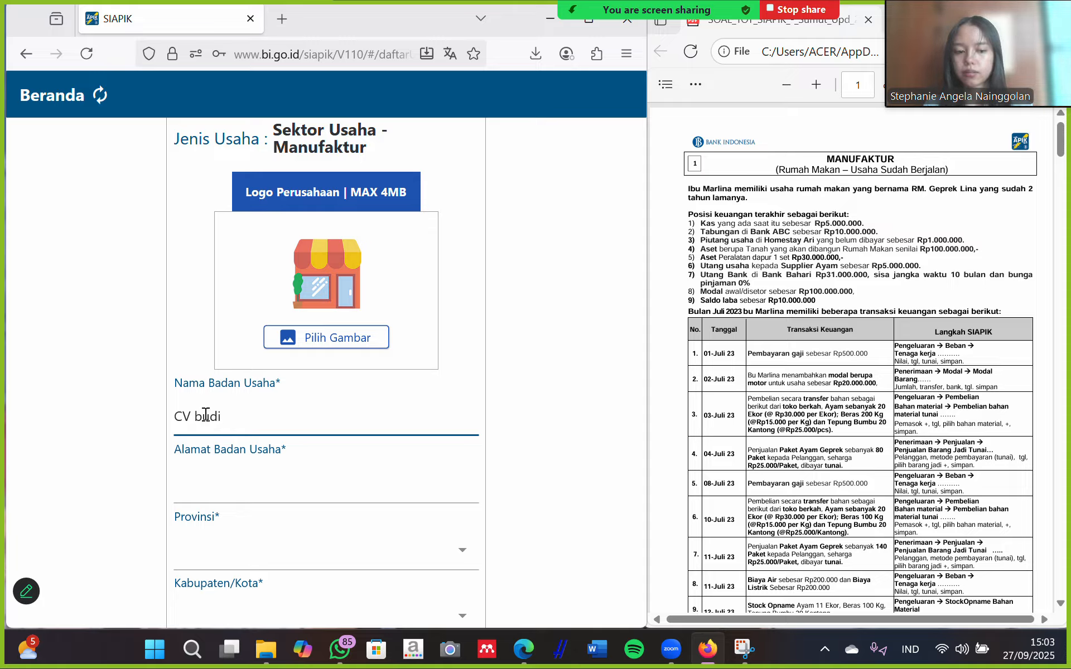
pyautogui.press('BackSpace')
pyautogui.press('capslock')
pyautogui.write('B')
pyautogui.press('capslock')
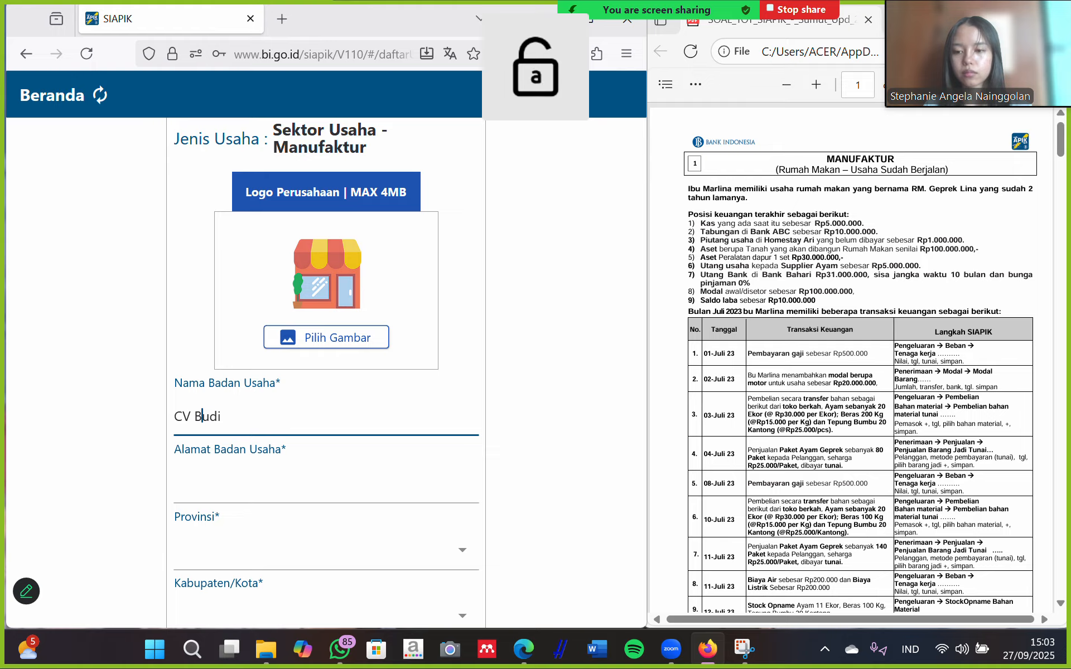
# Set the address to 'jl.re' and the province to SUMATERA UTARA.
pyautogui.click(238, 485)
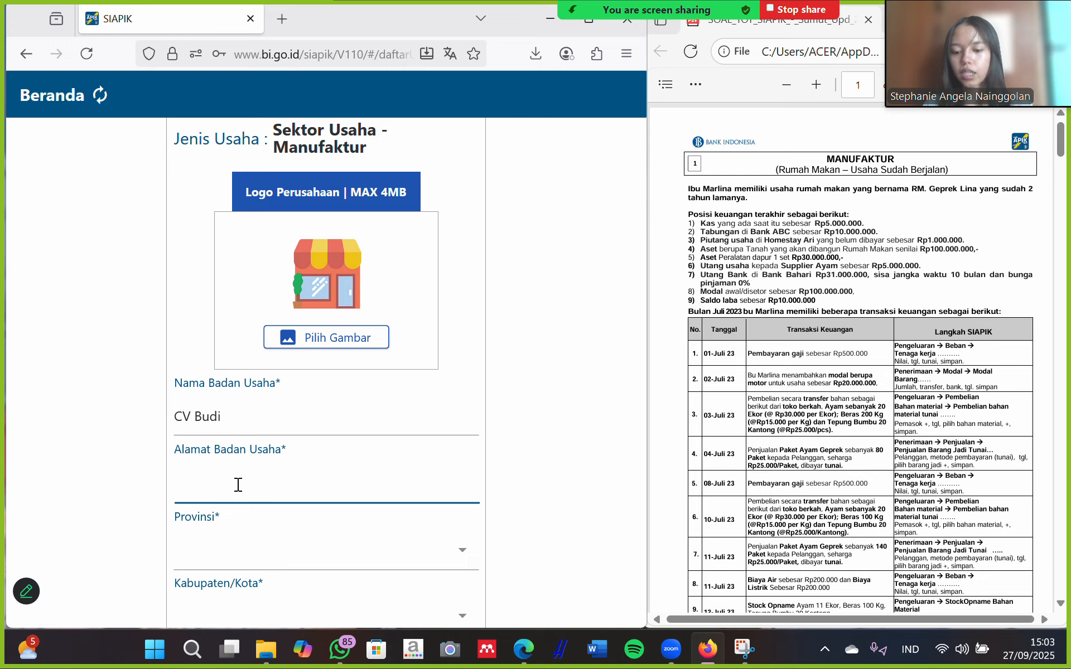
pyautogui.write('medan')
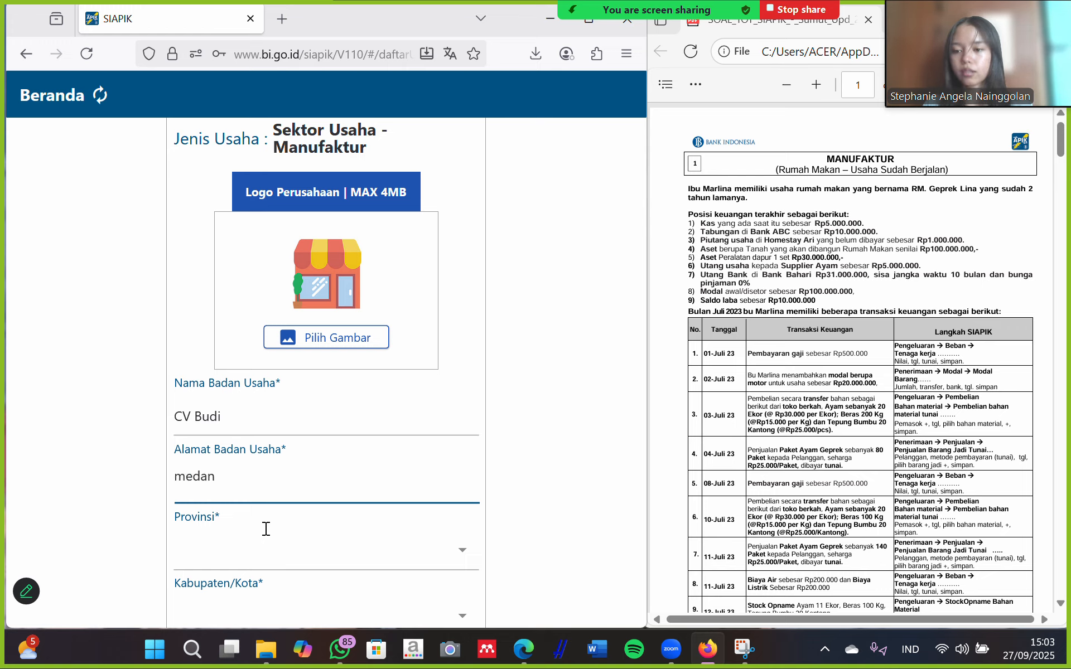
pyautogui.click(268, 536)
pyautogui.scroll(-15, 282, 540)
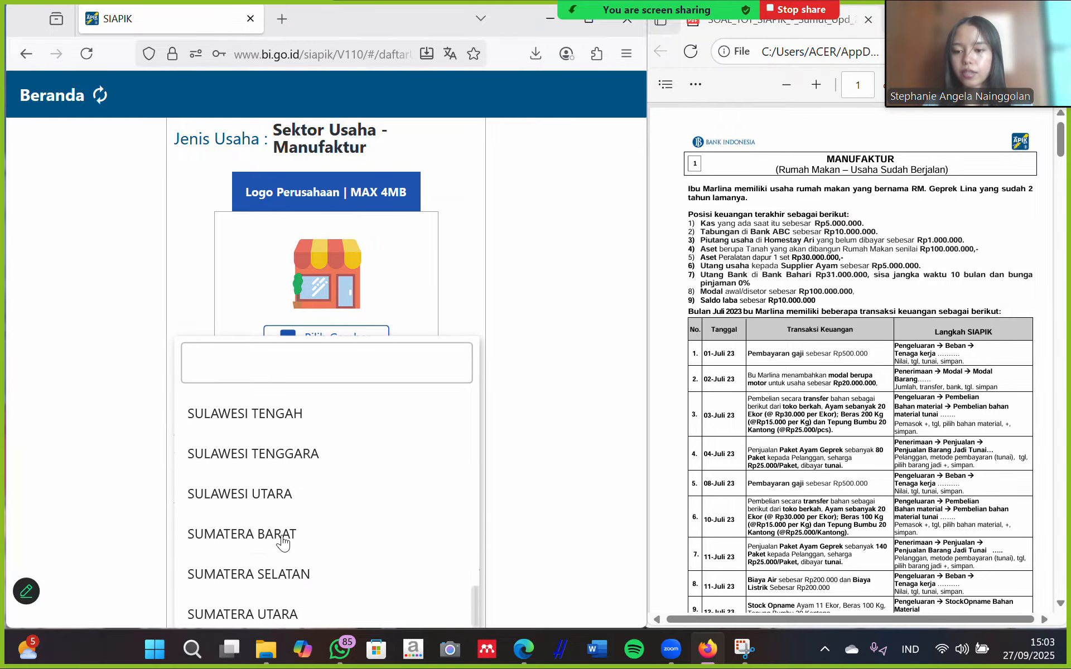
pyautogui.click(254, 611)
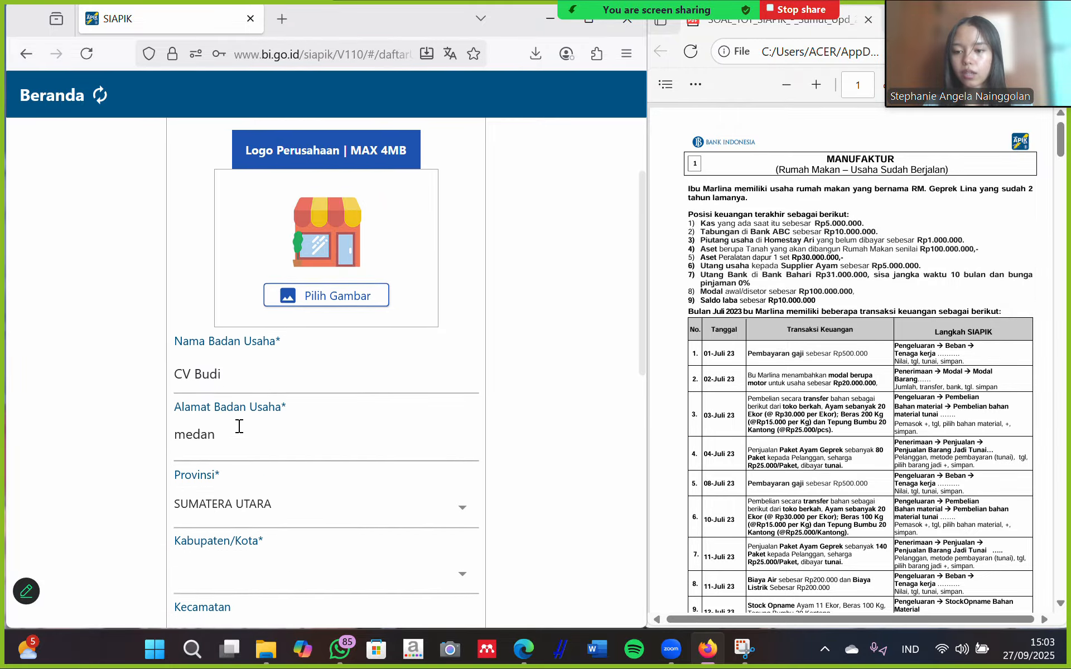
pyautogui.moveTo(229, 438); pyautogui.dragTo(156, 446)
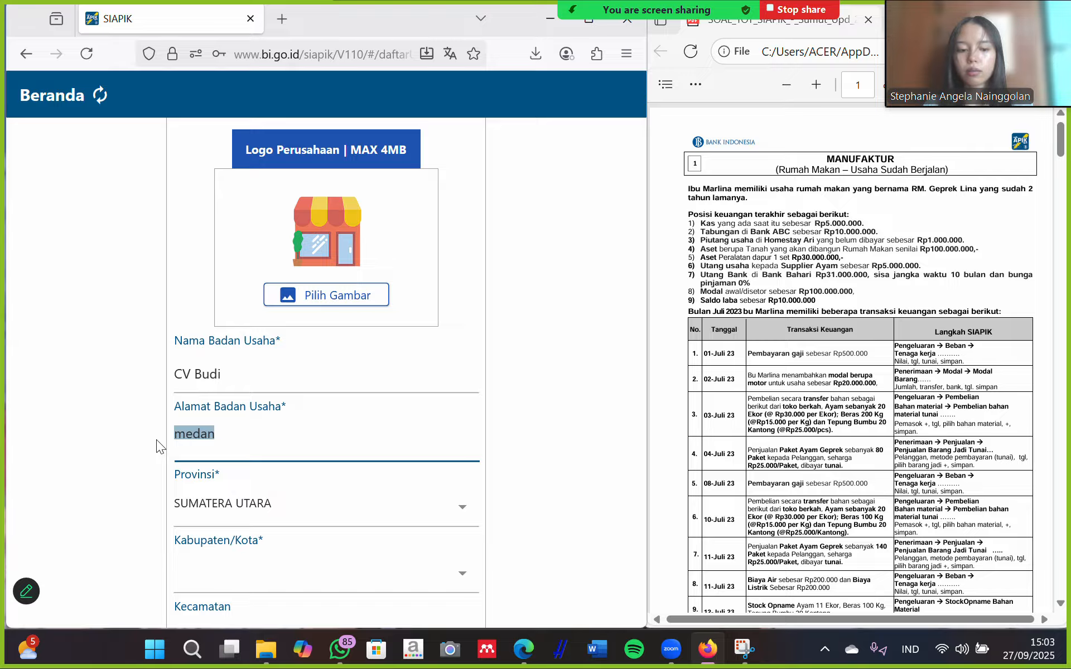
pyautogui.press('BackSpace')
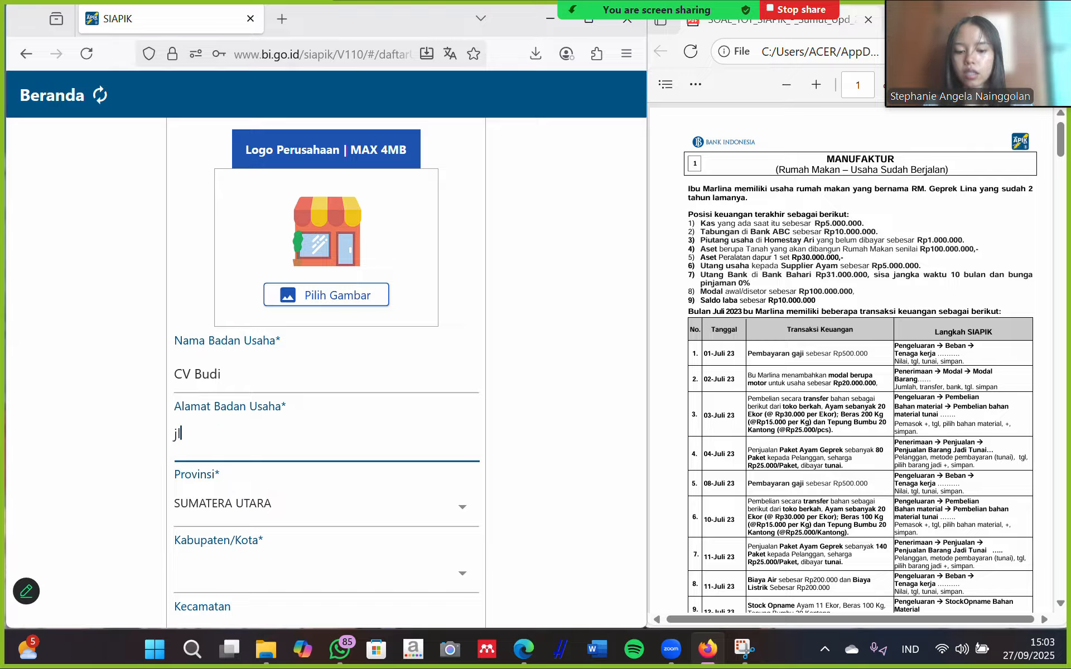
pyautogui.write('jl.rela')
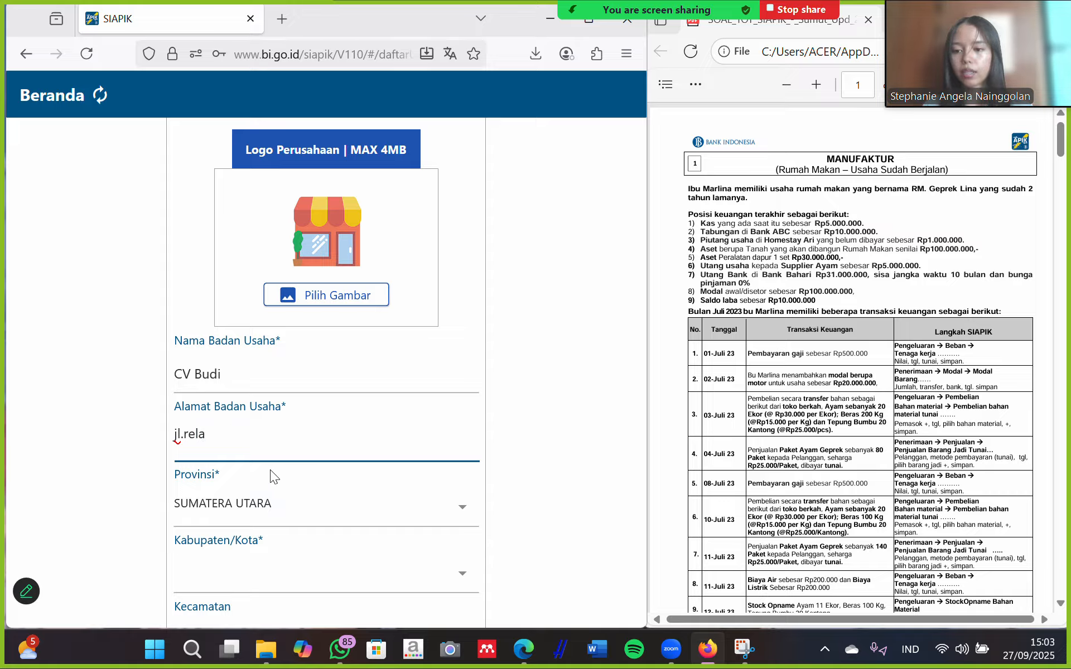
pyautogui.scroll(-3, 270, 474)
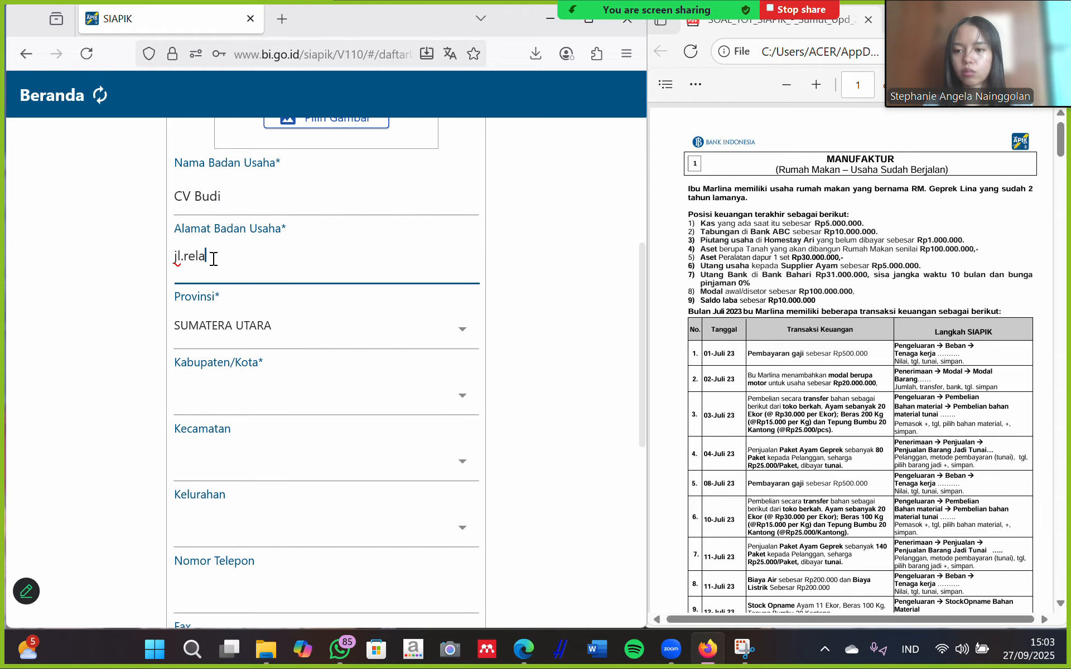
# Choose KOTA MEDAN as the city.
pyautogui.click(327, 408)
pyautogui.scroll(-10, 342, 521)
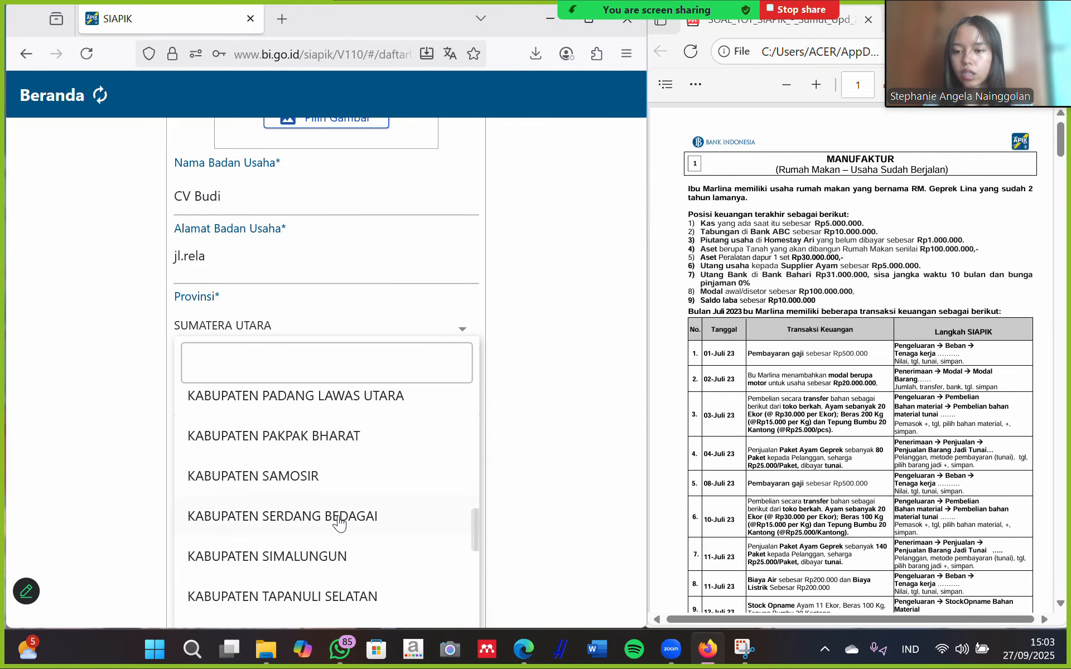
pyautogui.scroll(-7, 340, 523)
pyautogui.scroll(2, 339, 522)
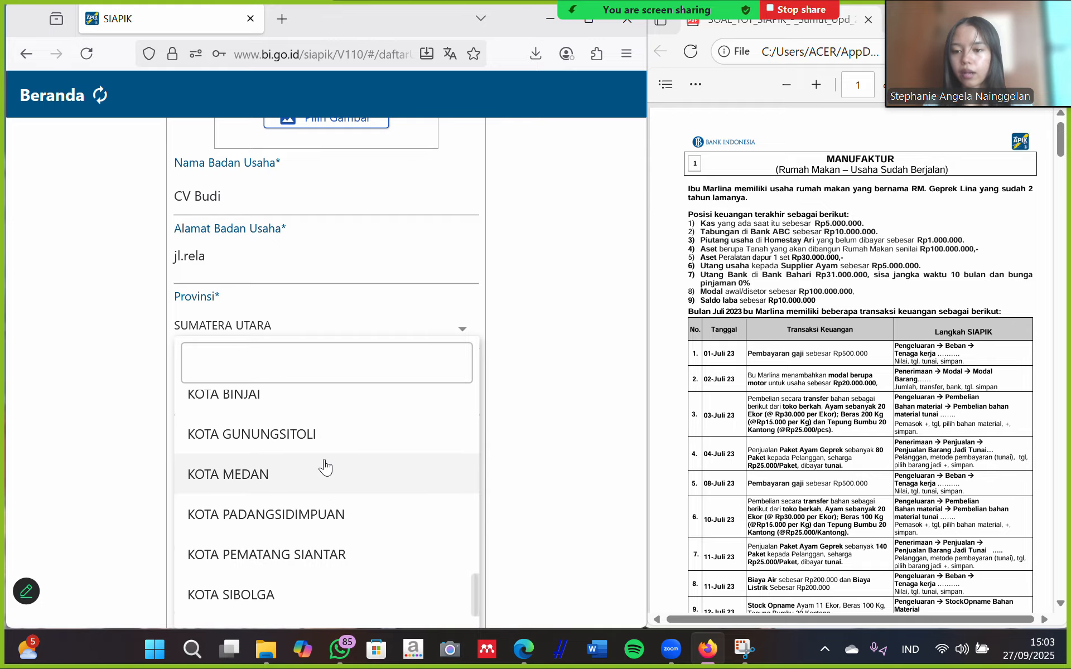
pyautogui.click(292, 491)
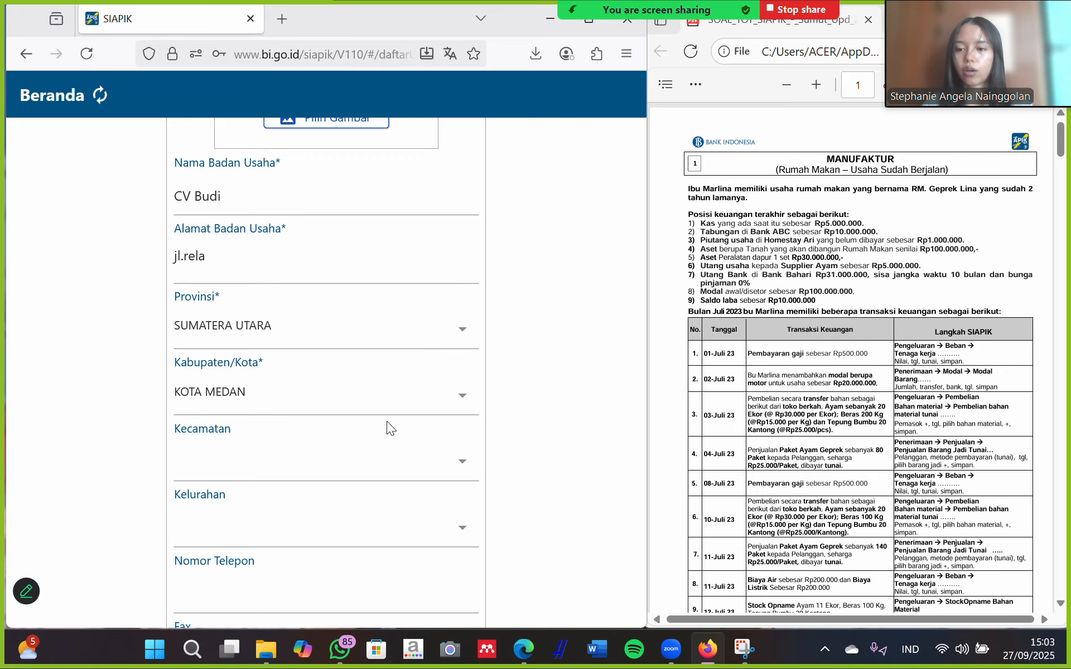
pyautogui.scroll(-4, 275, 468)
pyautogui.scroll(-4, 275, 475)
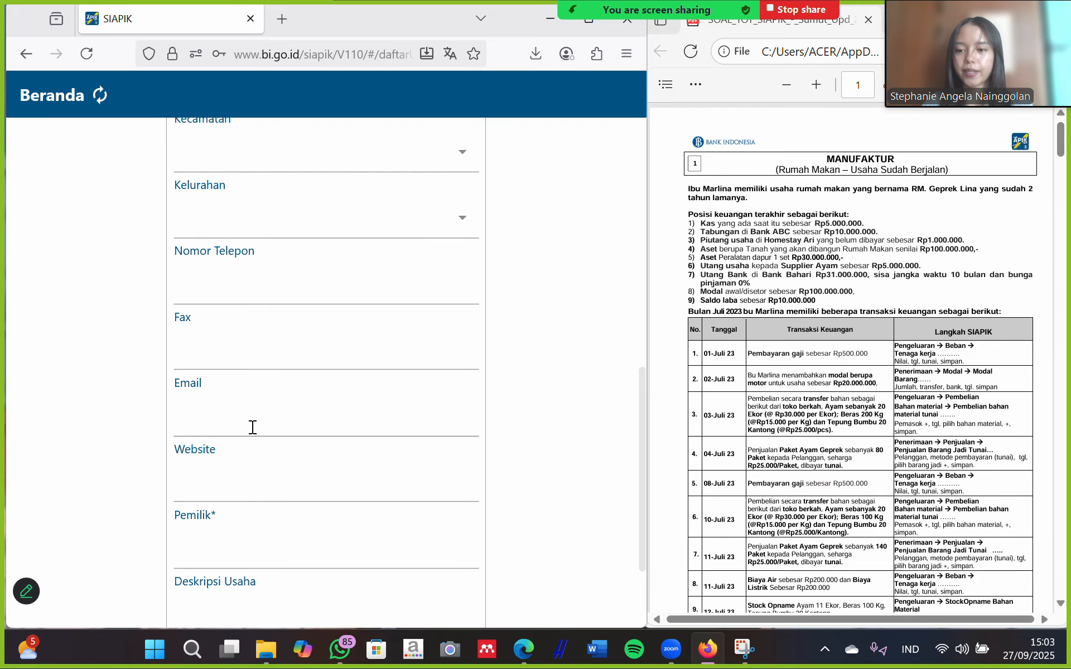
# Fill in the owner's name and 16-digit KTP number.
pyautogui.click(220, 429)
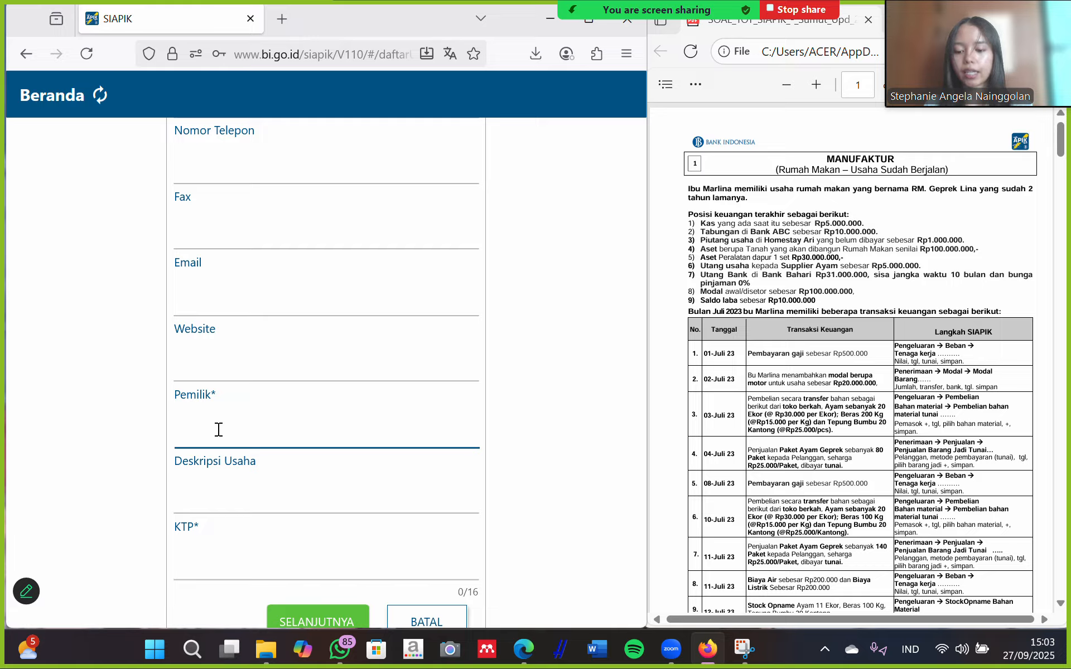
pyautogui.write('Stephani')
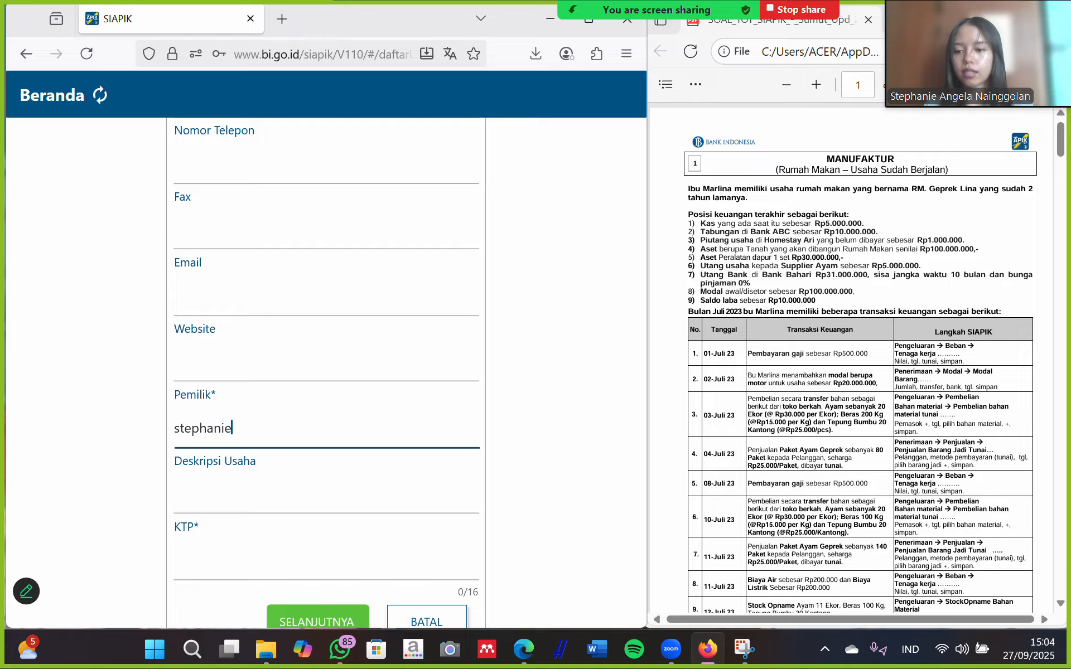
pyautogui.click(202, 572)
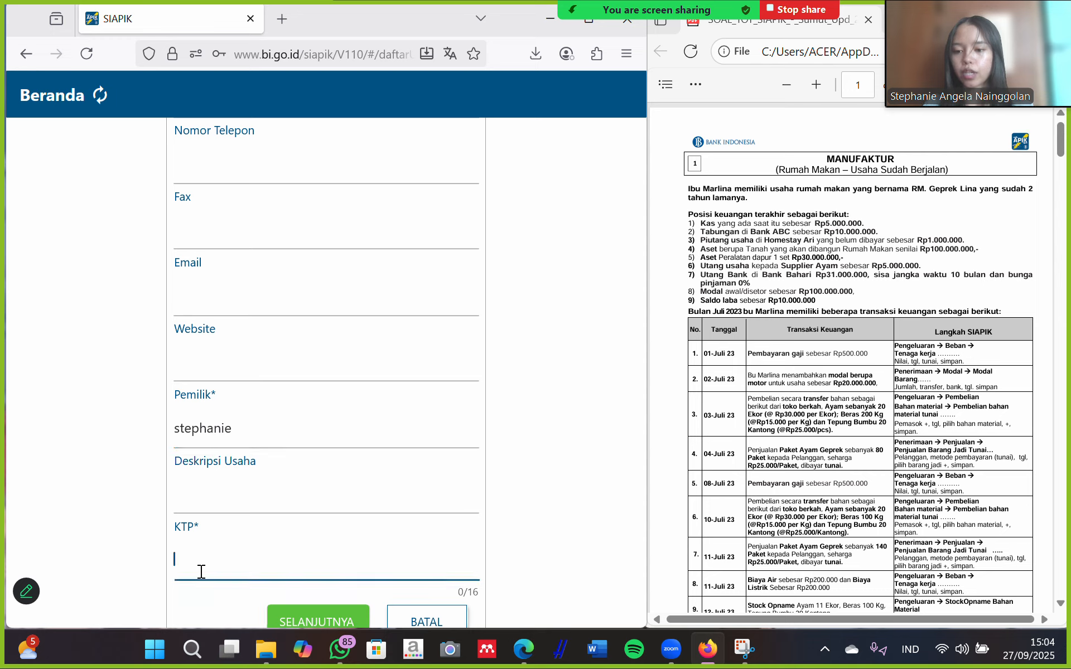
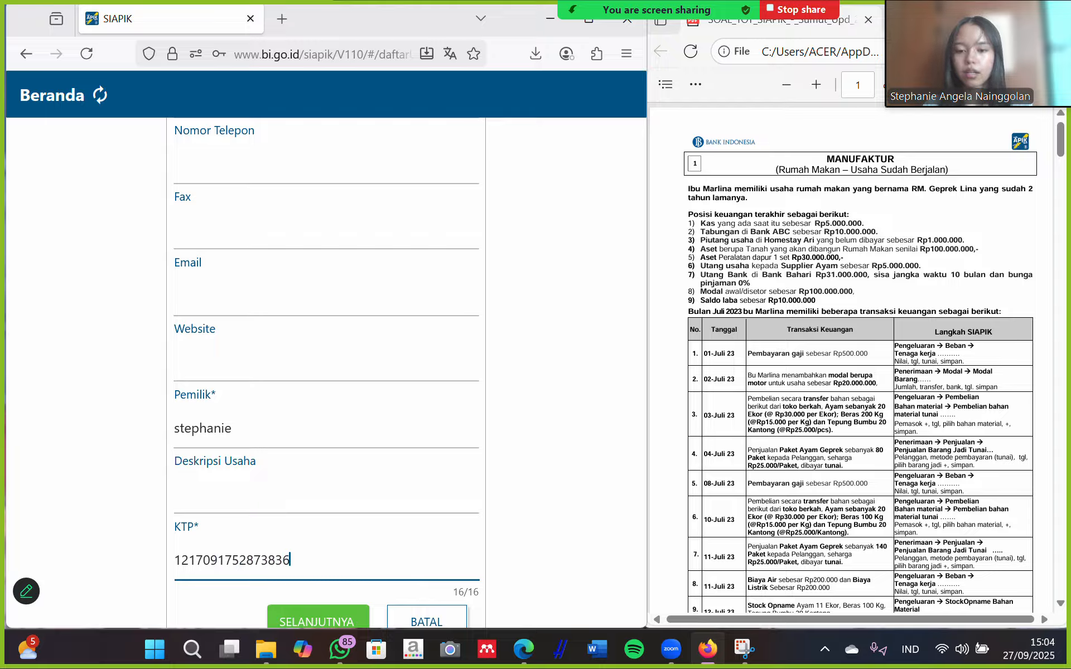
pyautogui.scroll(-1, 339, 575)
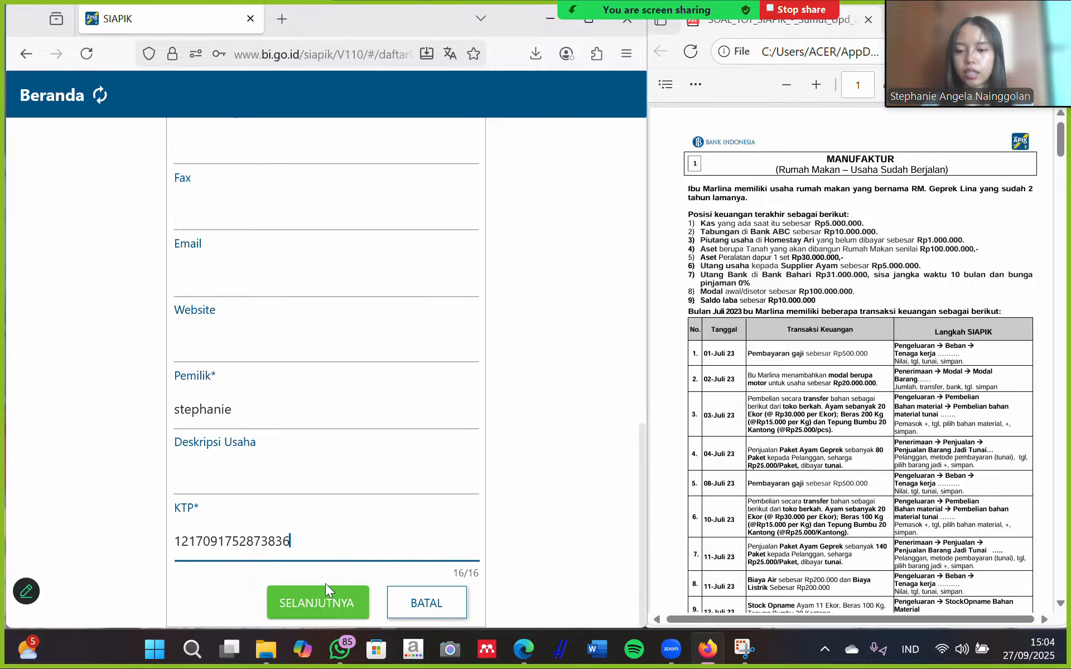
# Set the transaction period to Januari 2025 and save the new business.
pyautogui.click(323, 602)
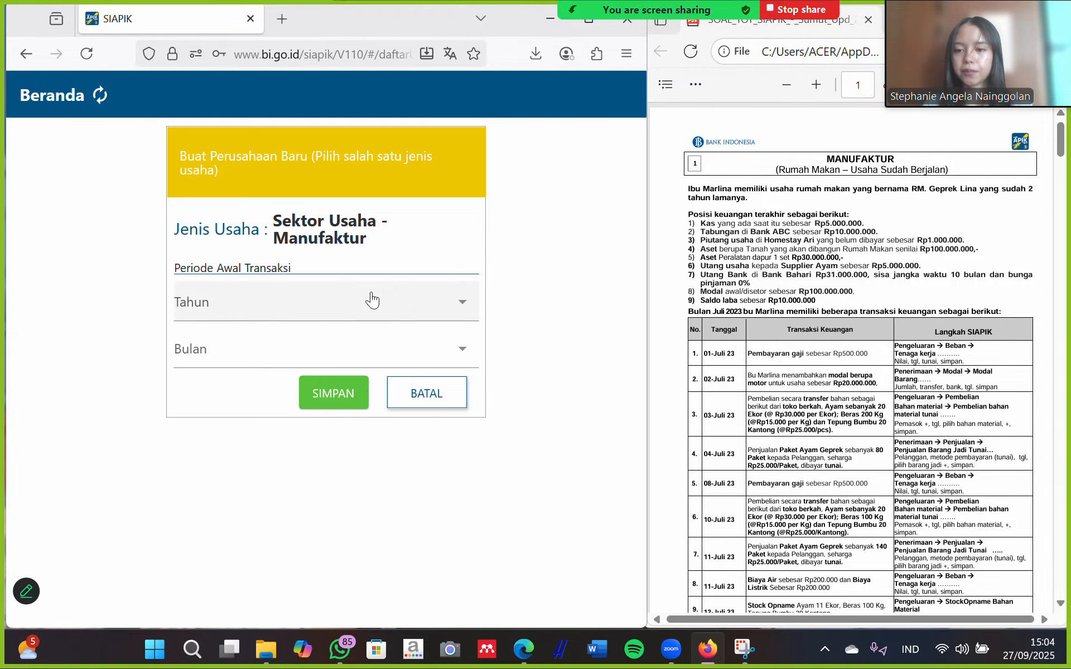
pyautogui.click(301, 304)
pyautogui.click(230, 442)
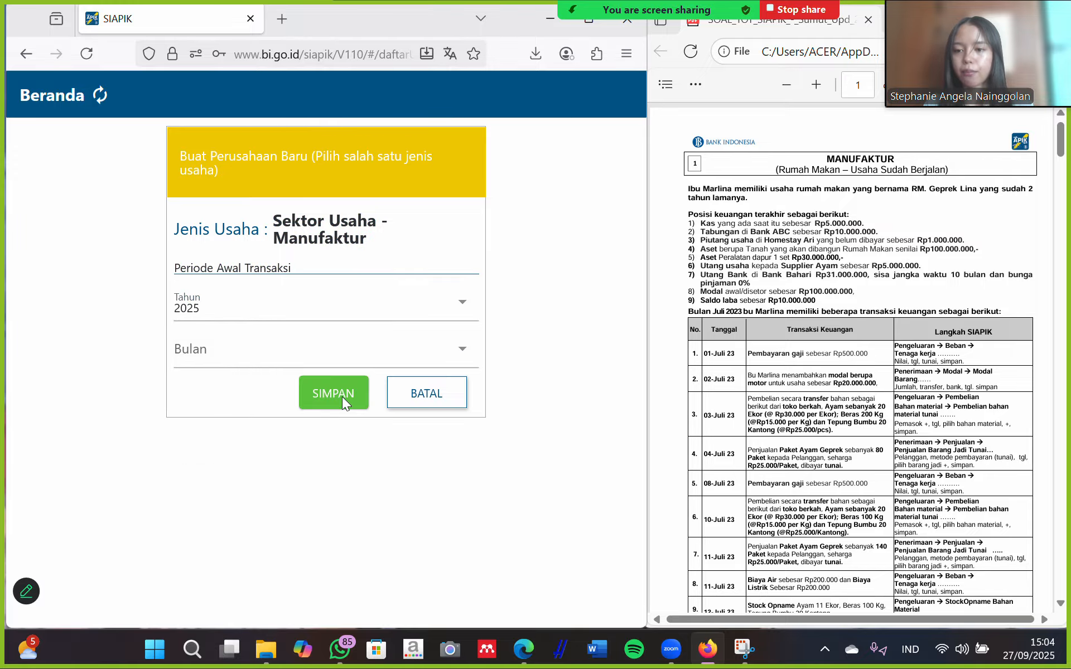
pyautogui.click(323, 348)
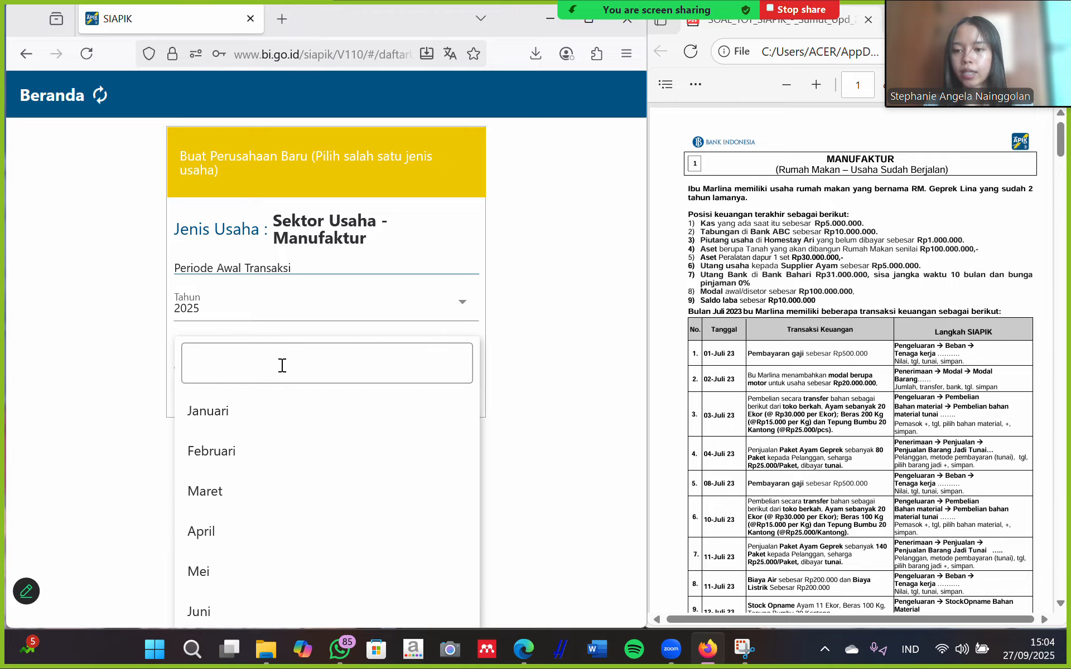
pyautogui.click(272, 411)
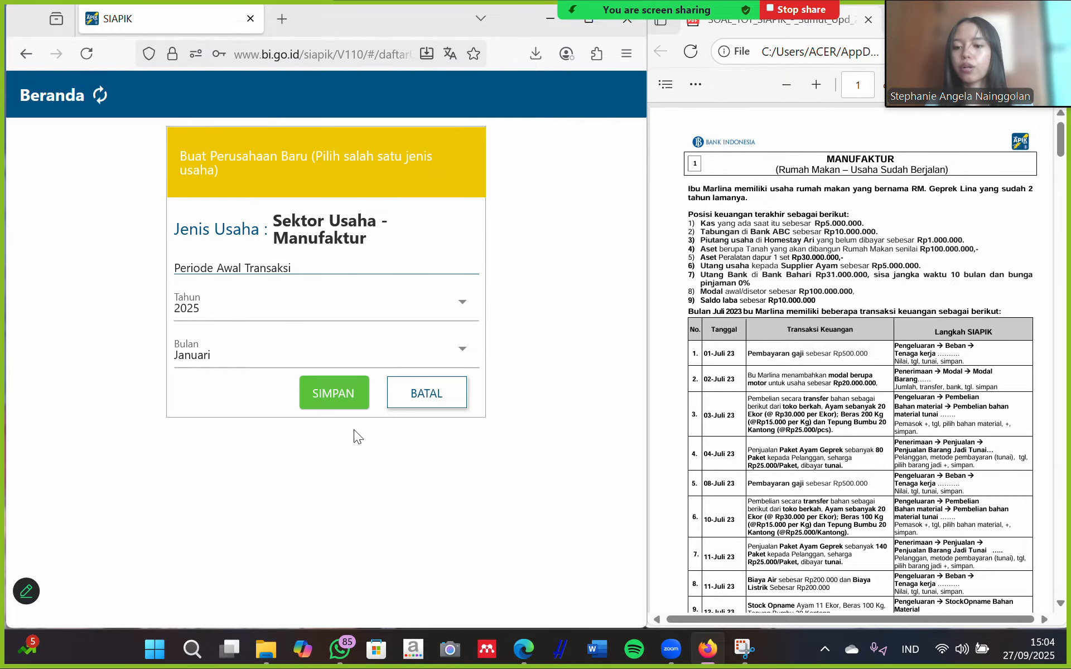
pyautogui.click(333, 395)
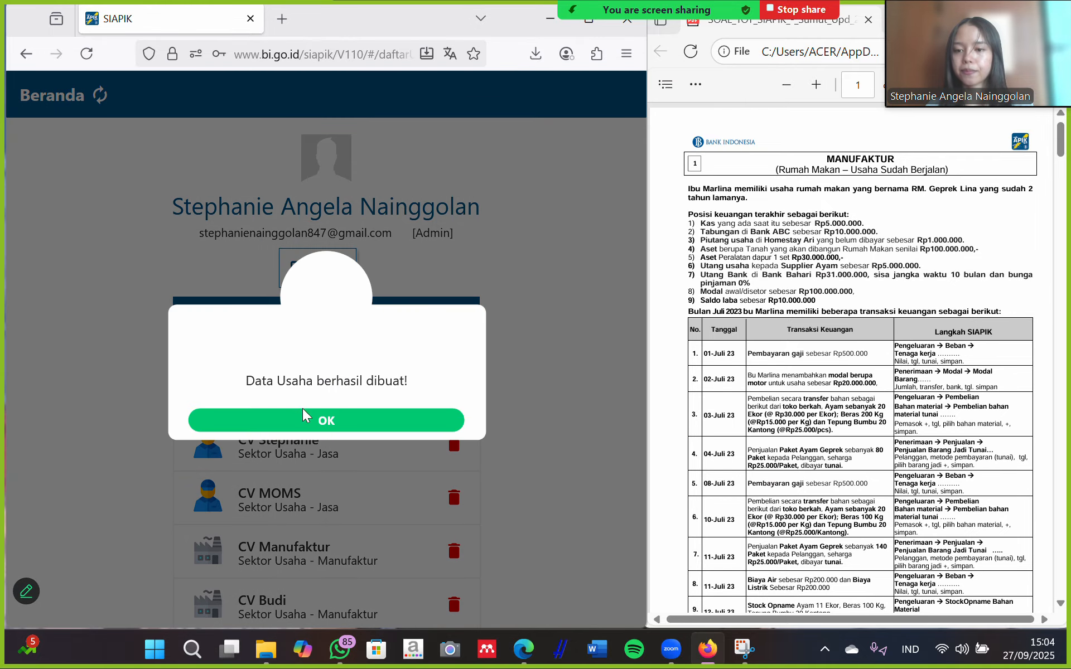
pyautogui.click(375, 420)
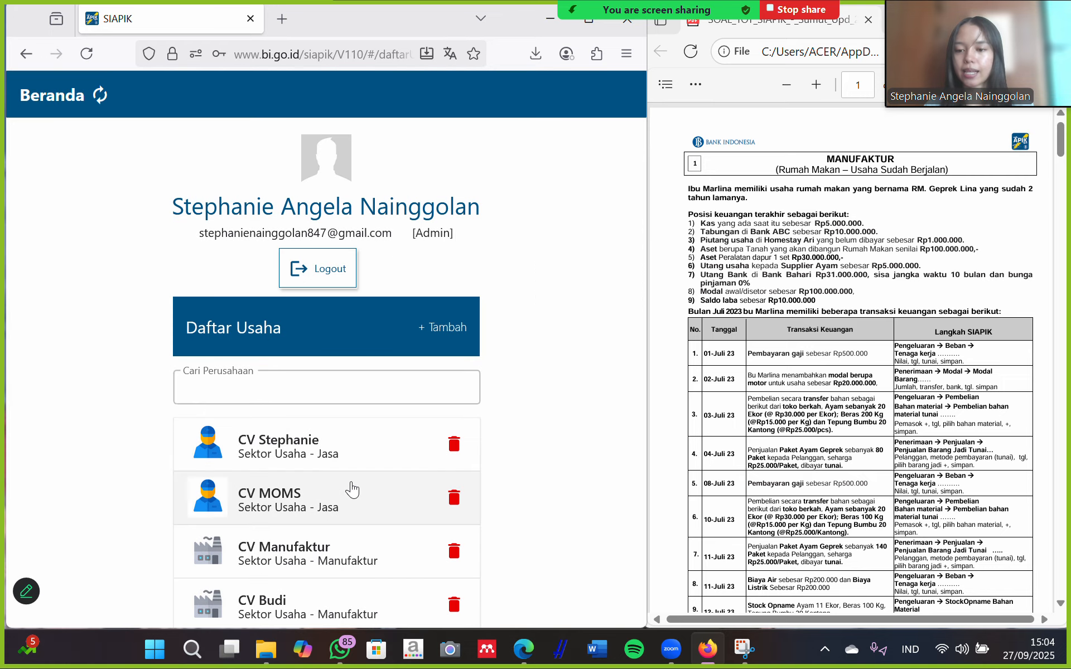
pyautogui.scroll(-1, 335, 530)
# Open the manufacturing business and go to Data > Data Saldo Awal.
pyautogui.click(265, 533)
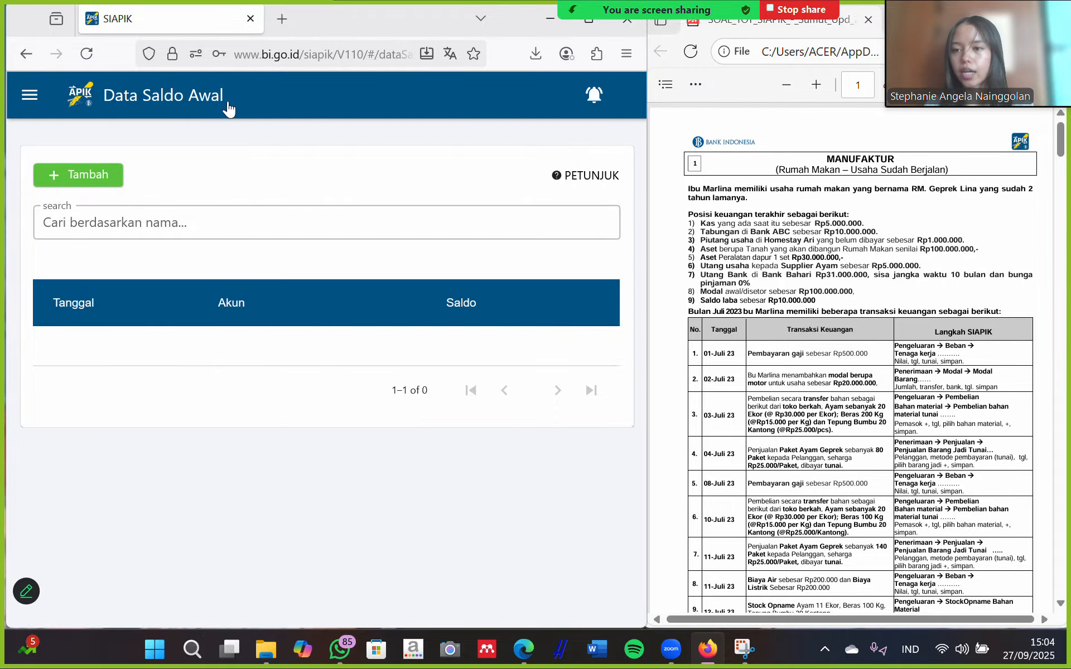
pyautogui.click(30, 95)
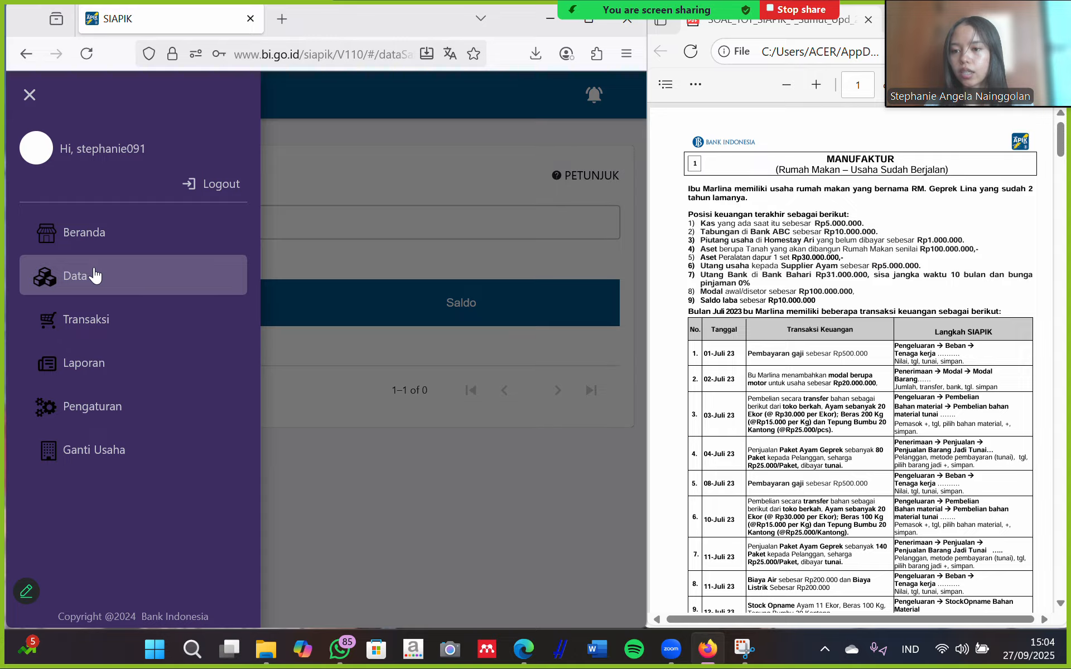
pyautogui.click(95, 276)
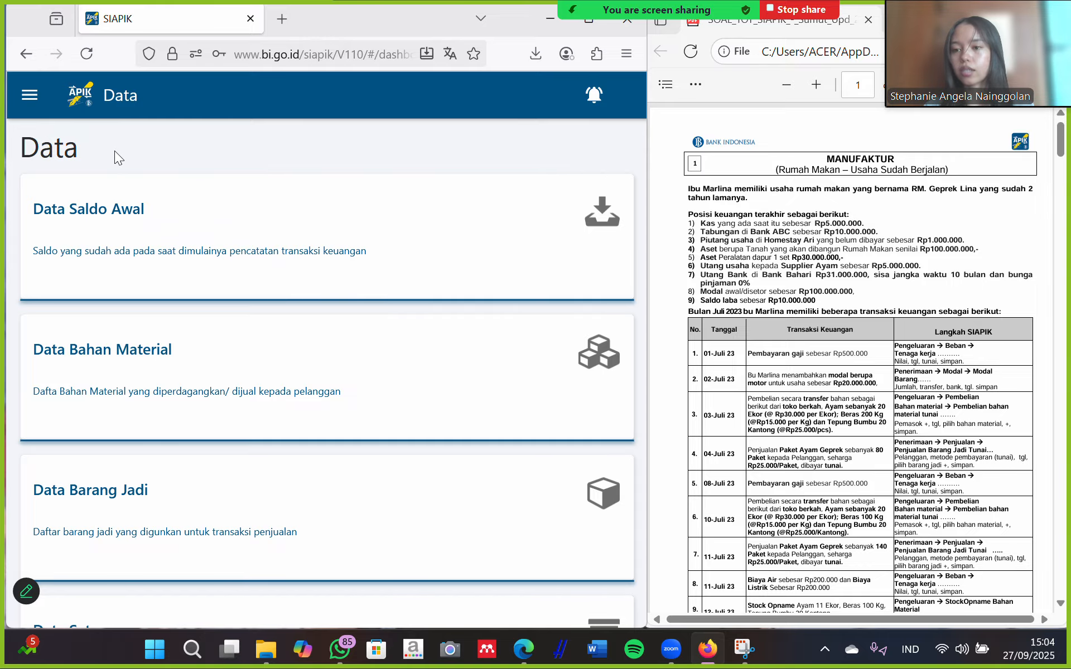
pyautogui.click(213, 217)
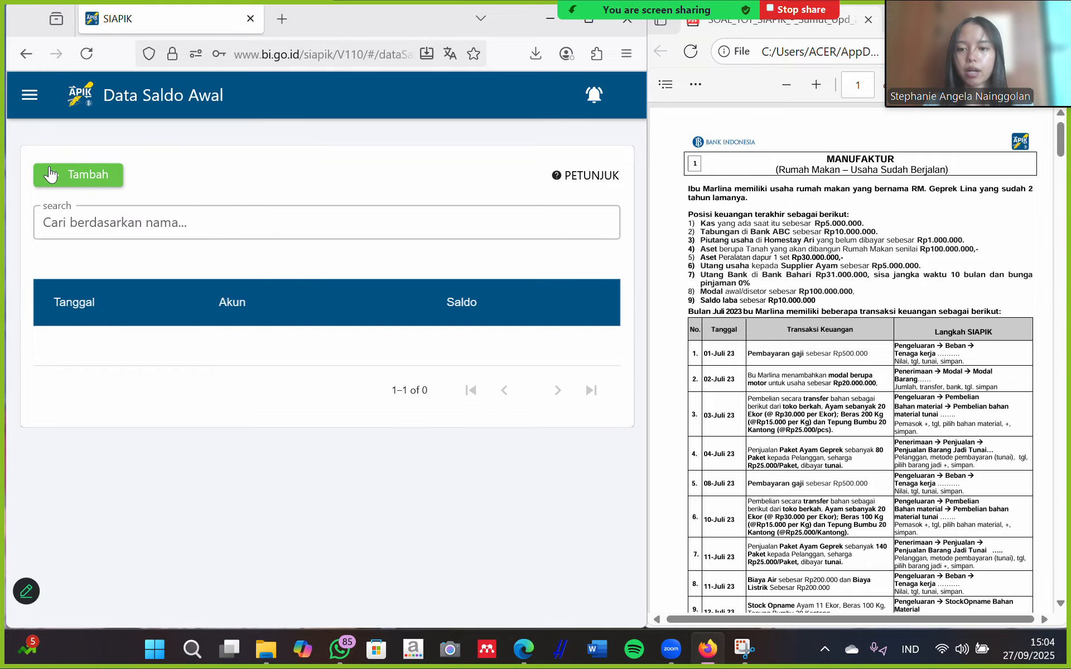
# Save a Kas opening balance of 5.000.000 and start another opening-balance entry.
pyautogui.click(49, 168)
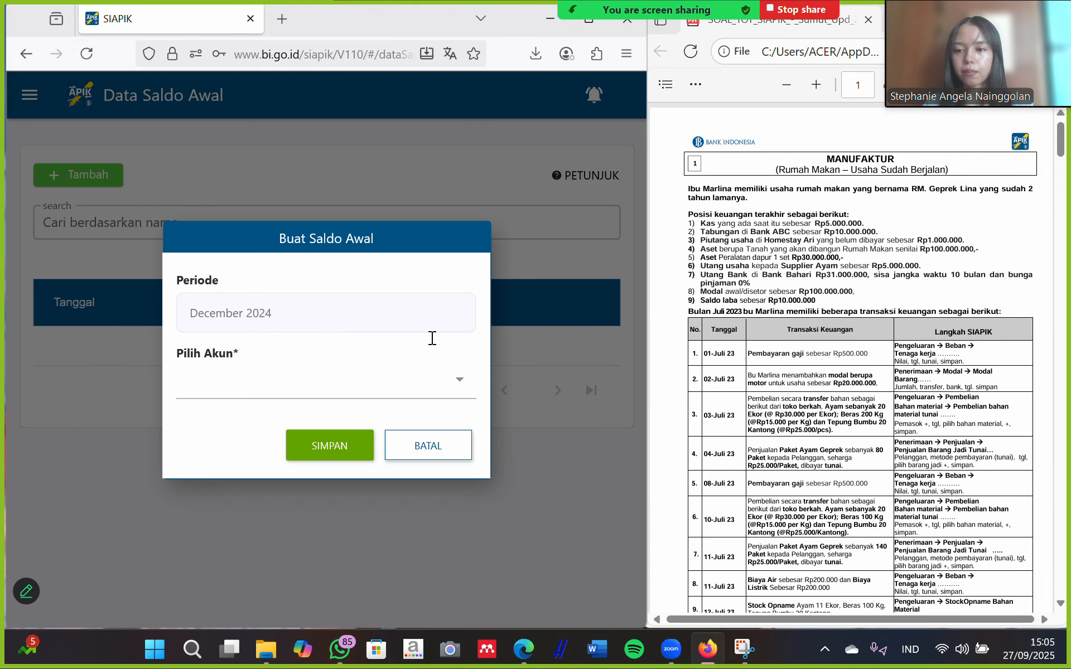
pyautogui.click(346, 381)
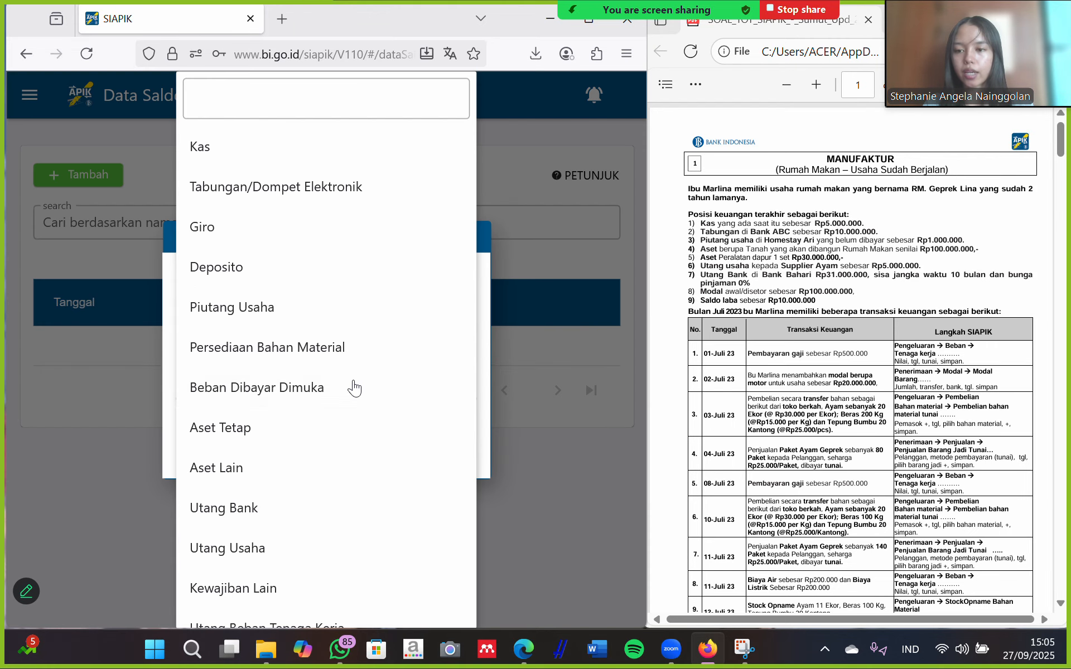
pyautogui.click(212, 161)
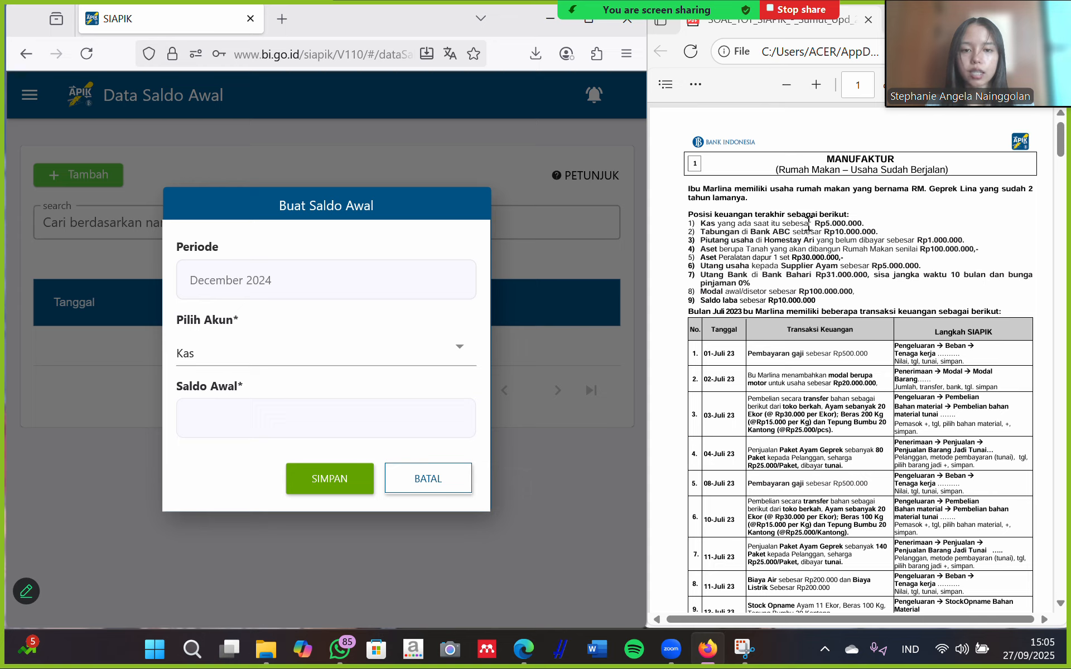
pyautogui.click(271, 422)
pyautogui.write('5.00')
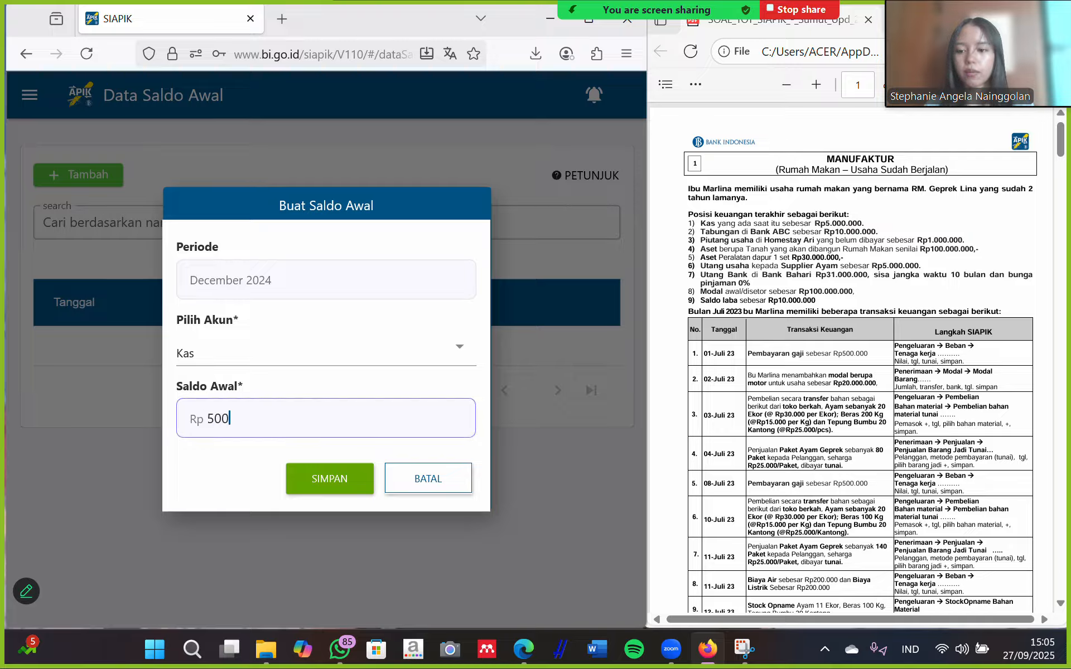
pyautogui.write('0.000')
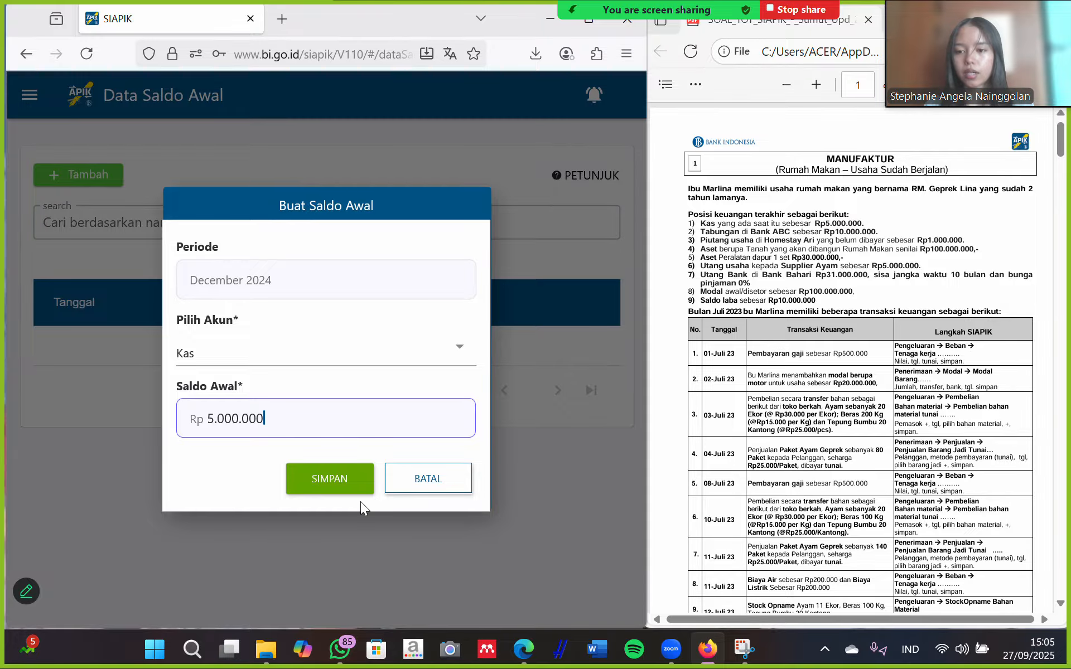
pyautogui.click(341, 478)
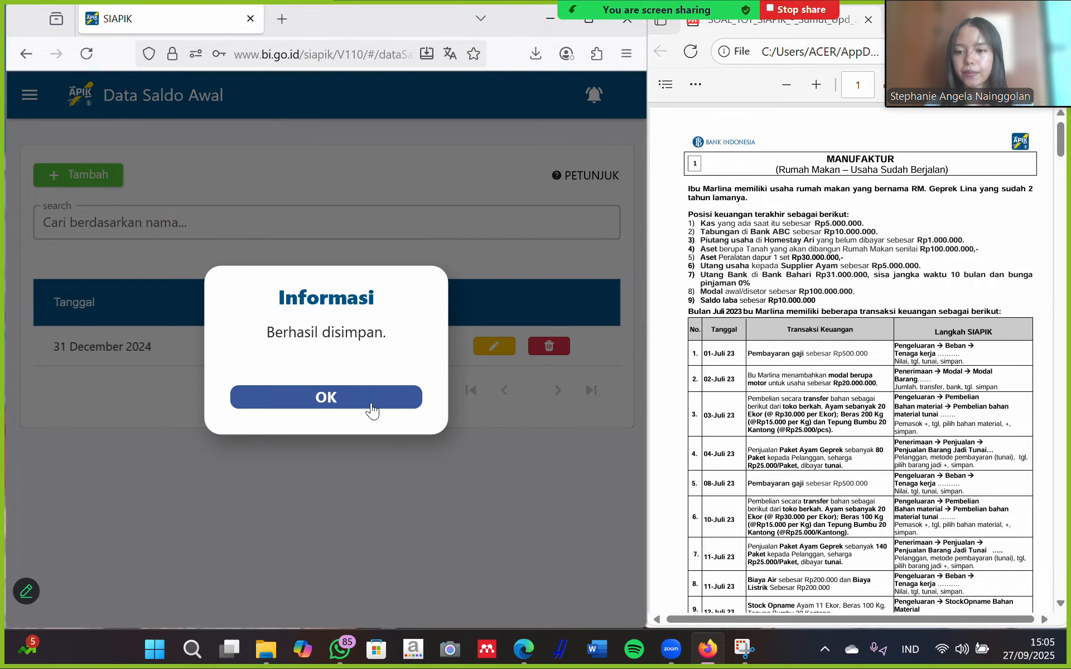
pyautogui.click(347, 405)
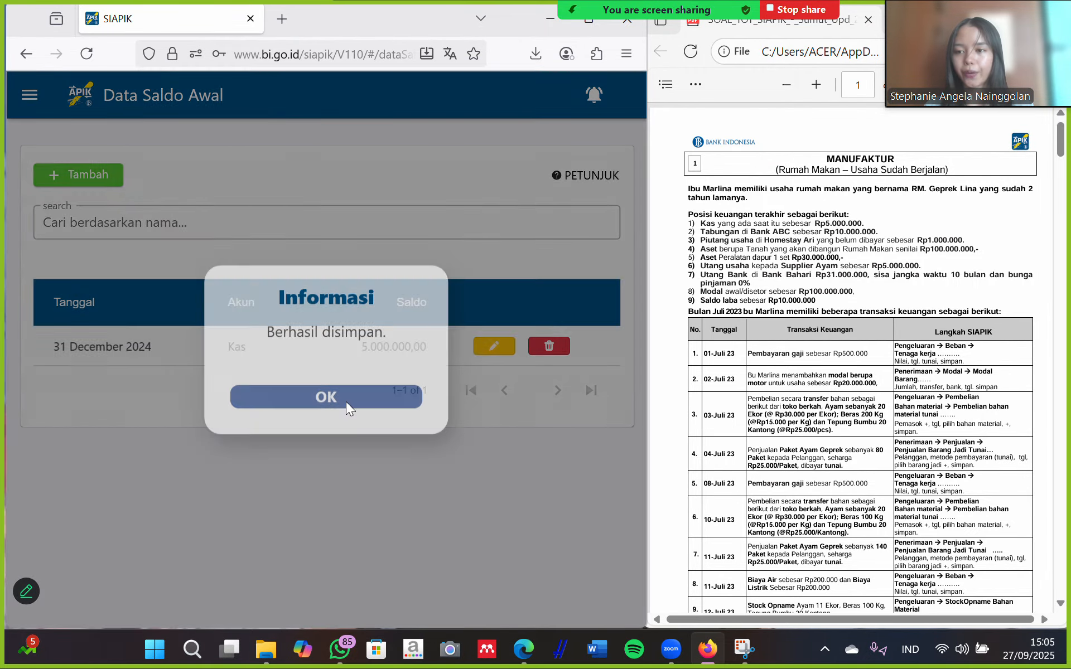
pyautogui.click(43, 175)
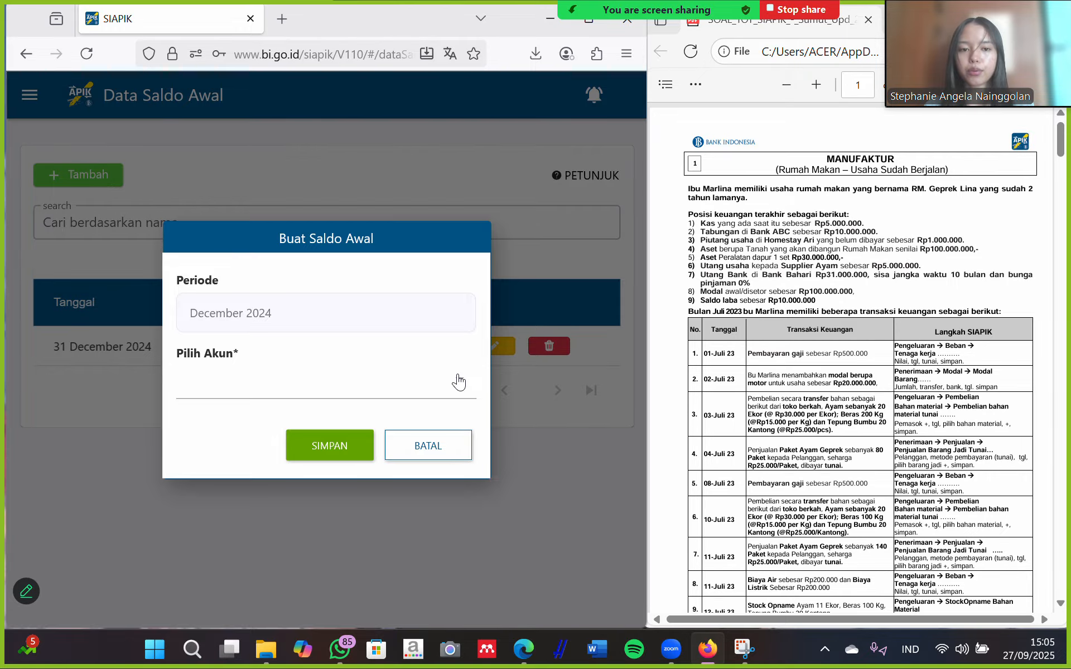
# Pick Tabungan/Dompet Elektronik and add bank ABC with its account number and currency IDR.
pyautogui.click(457, 379)
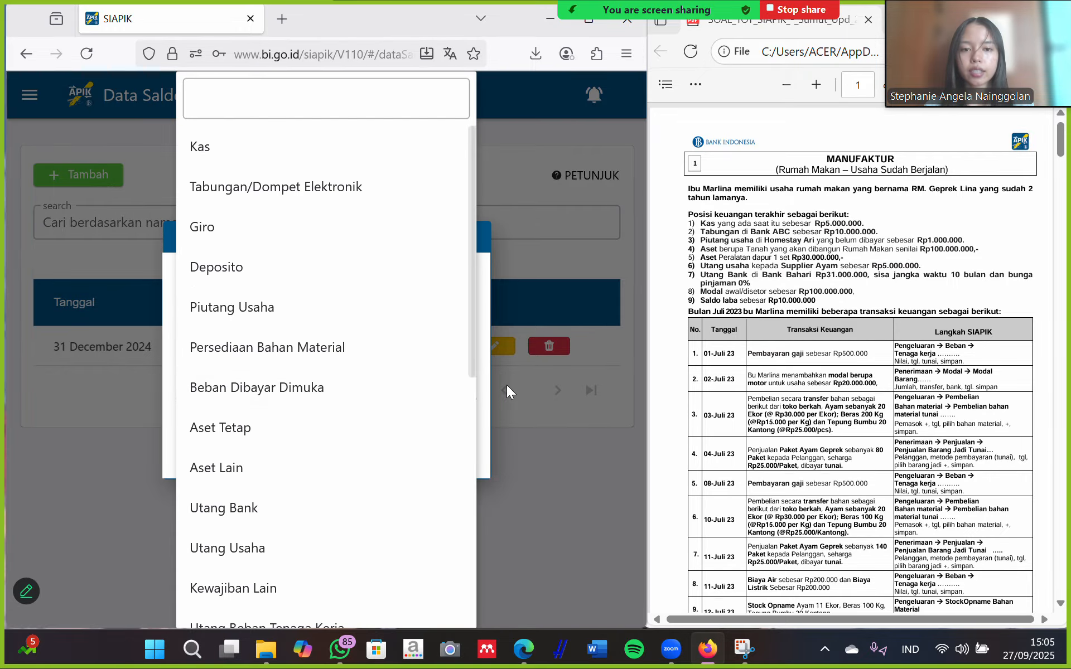
pyautogui.click(279, 188)
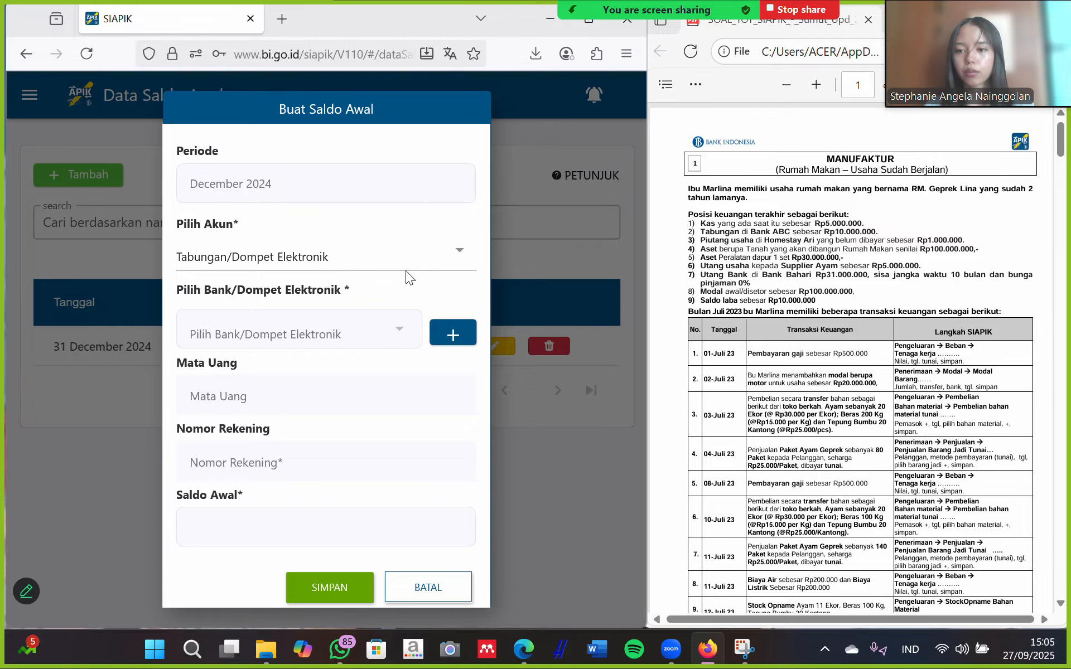
pyautogui.click(453, 333)
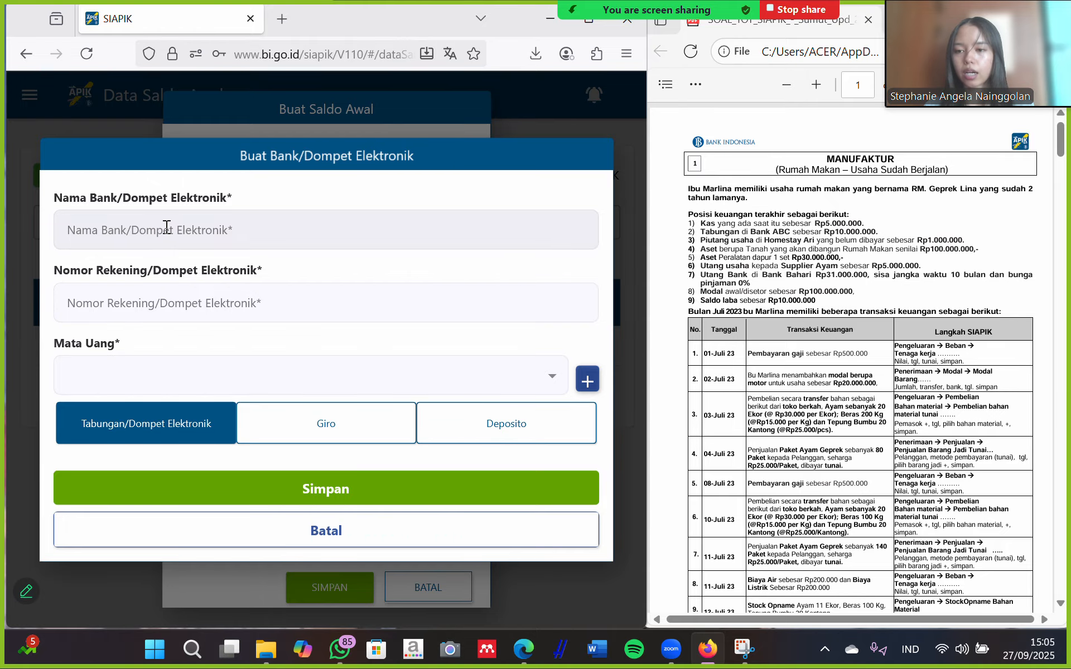
pyautogui.click(166, 227)
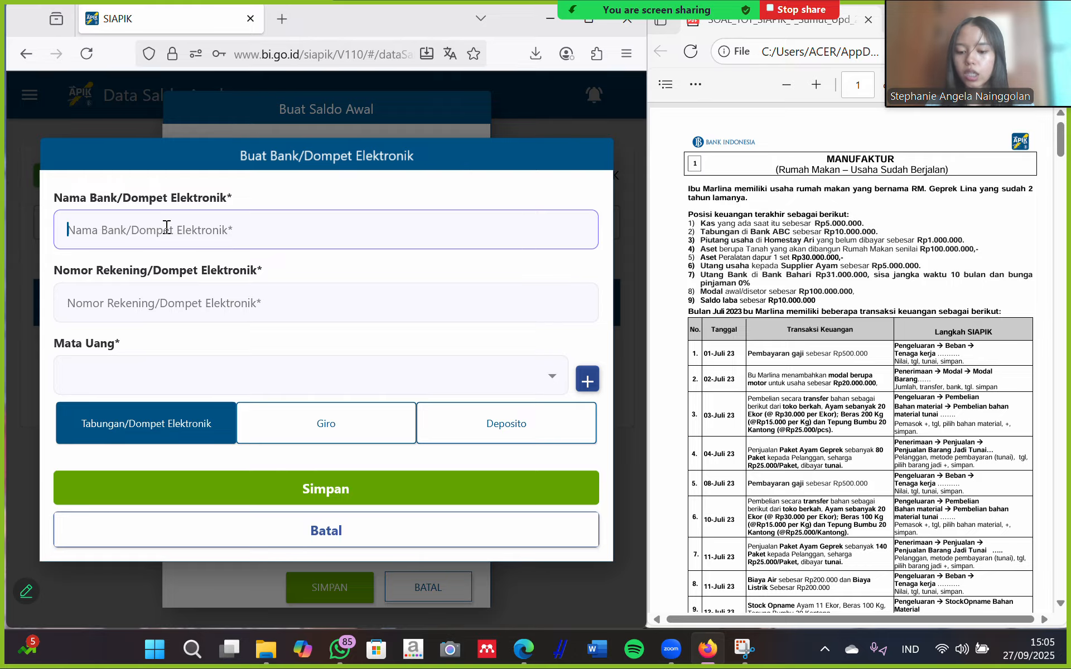
pyautogui.press('capslock')
pyautogui.write('ABC')
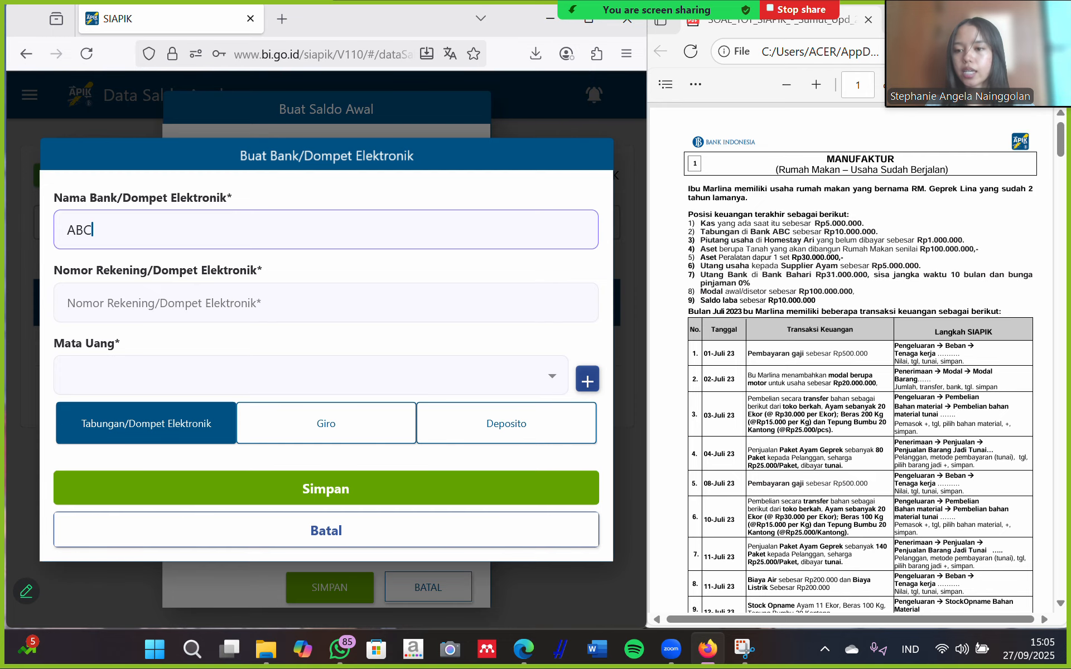
pyautogui.click(175, 299)
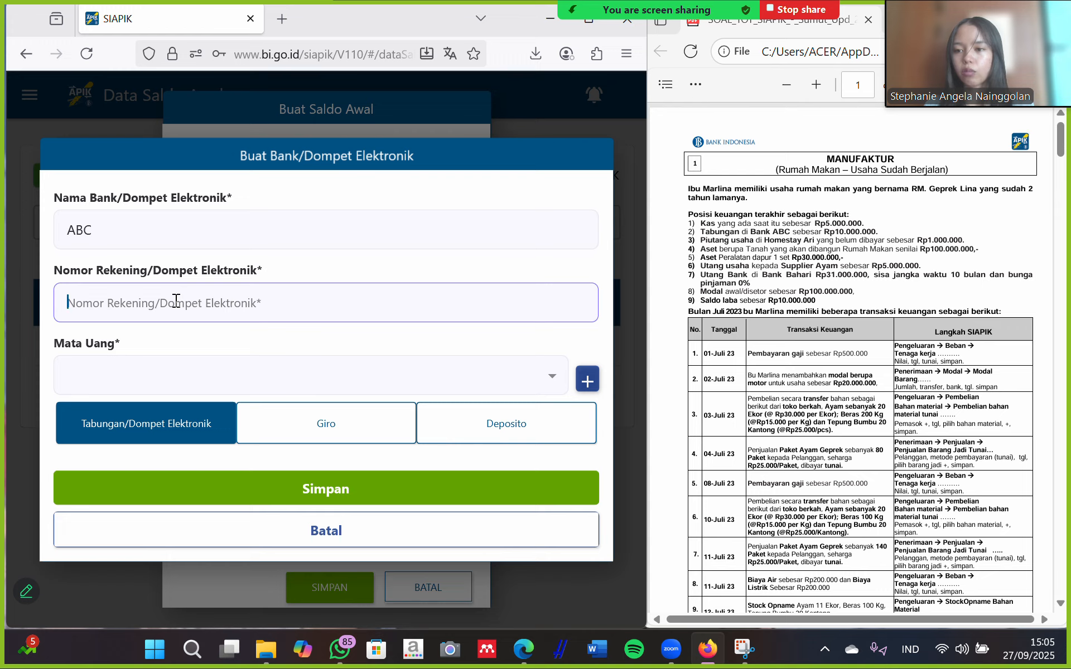
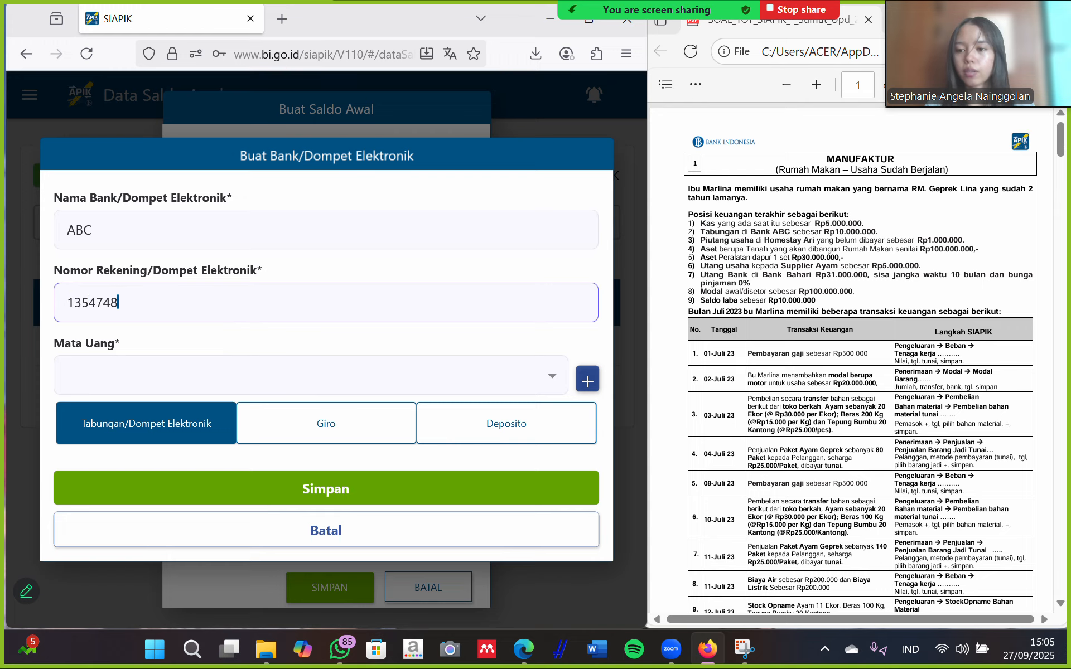
pyautogui.click(553, 378)
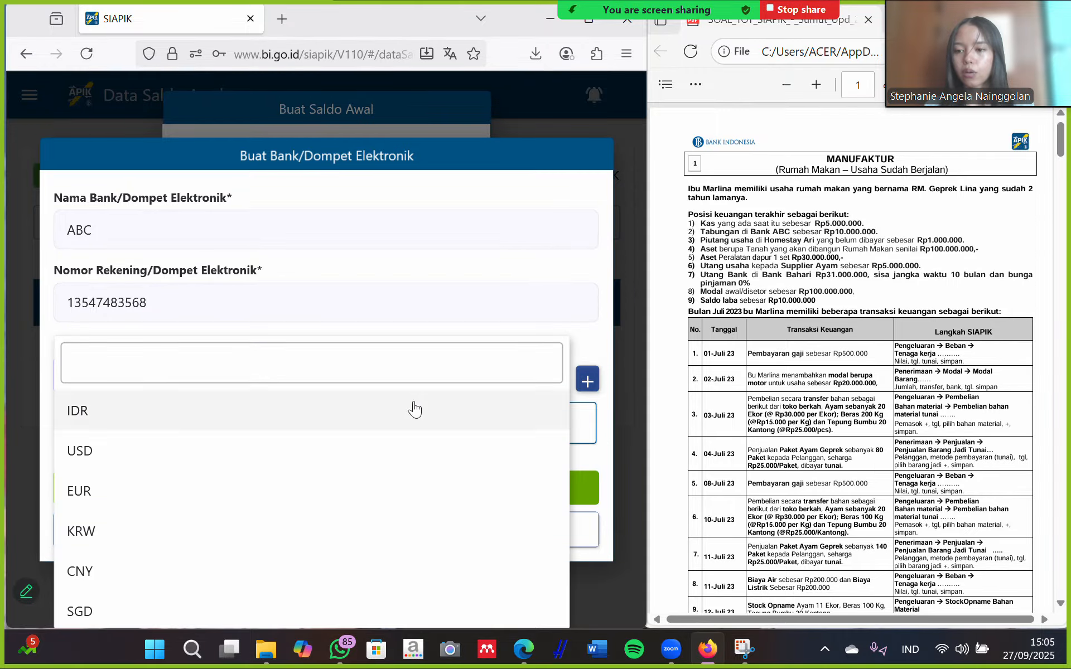
pyautogui.click(96, 411)
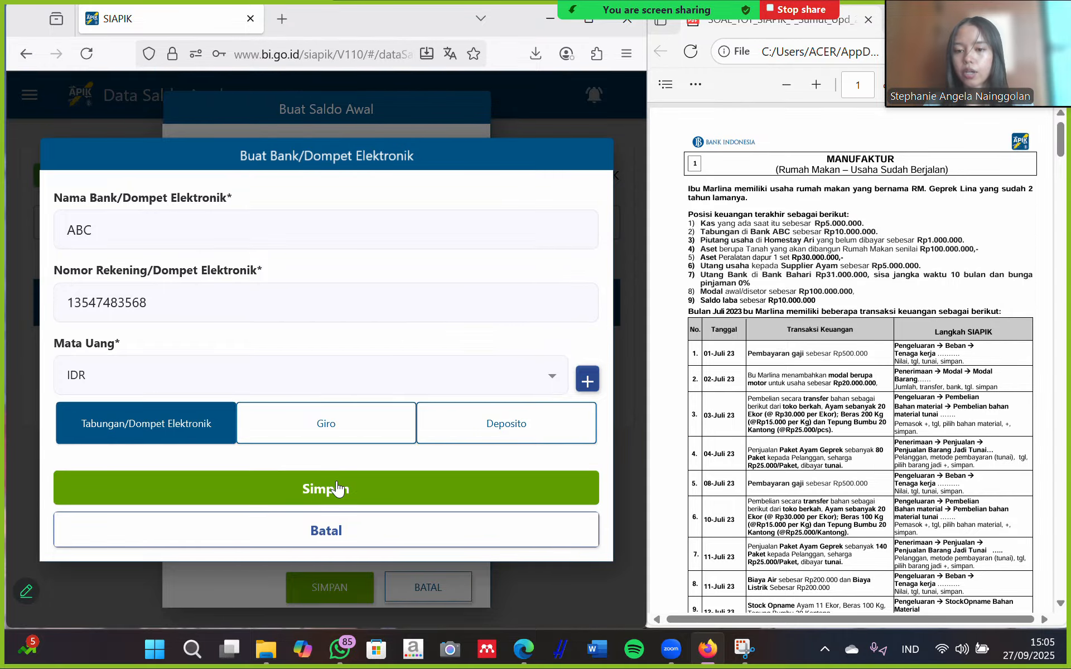
pyautogui.click(337, 487)
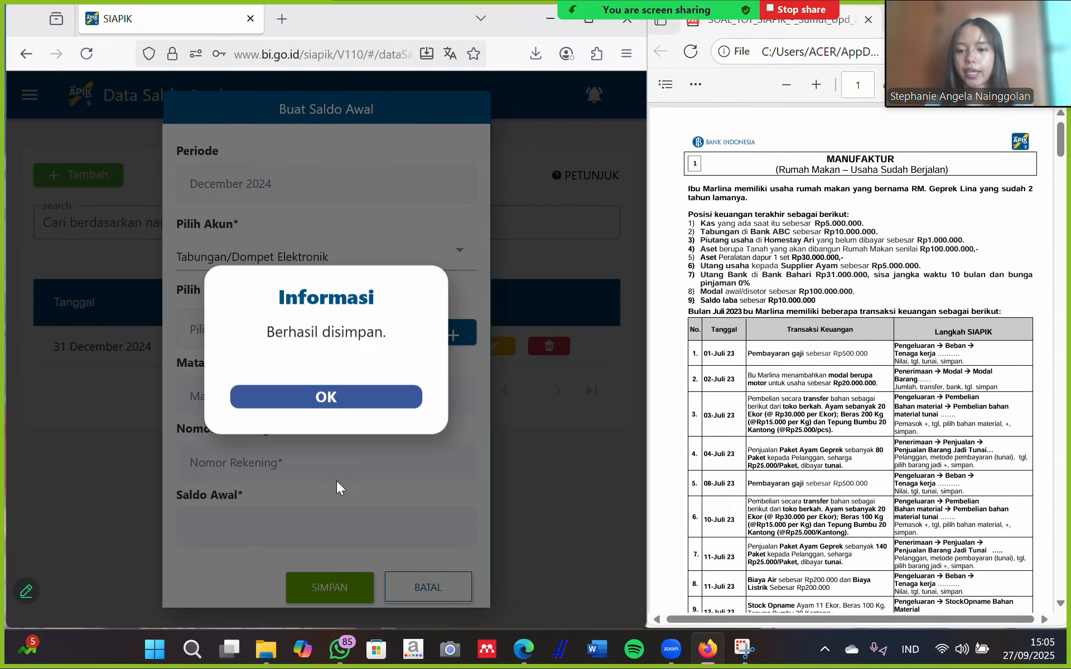
# Select bank ABC and save a 10.000.000 opening balance for it.
pyautogui.click(340, 396)
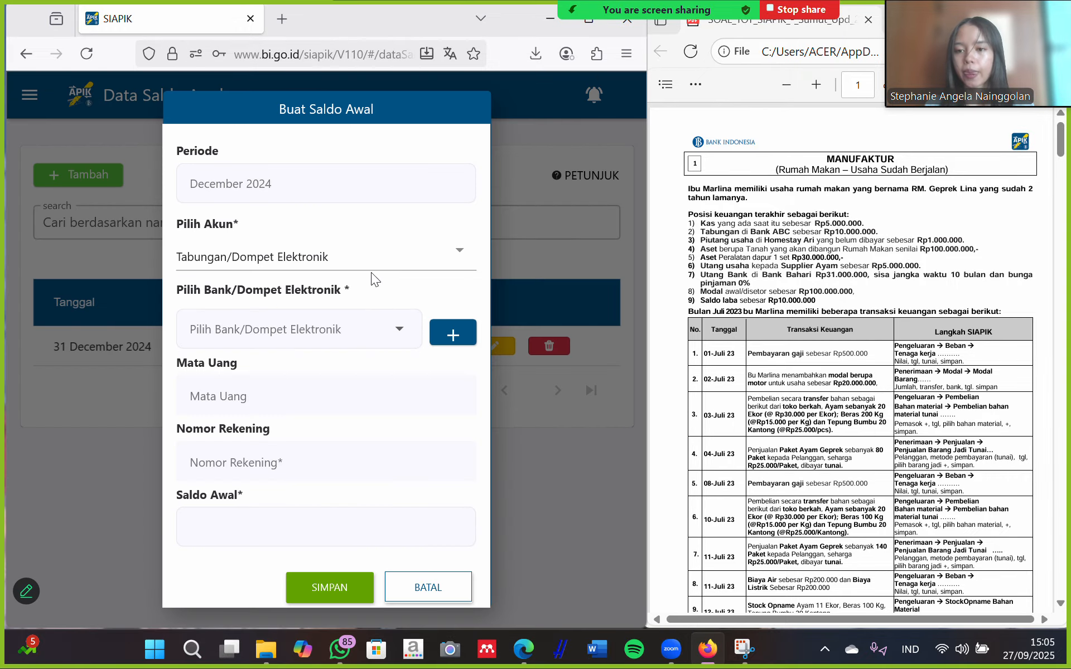
pyautogui.click(343, 335)
pyautogui.click(262, 337)
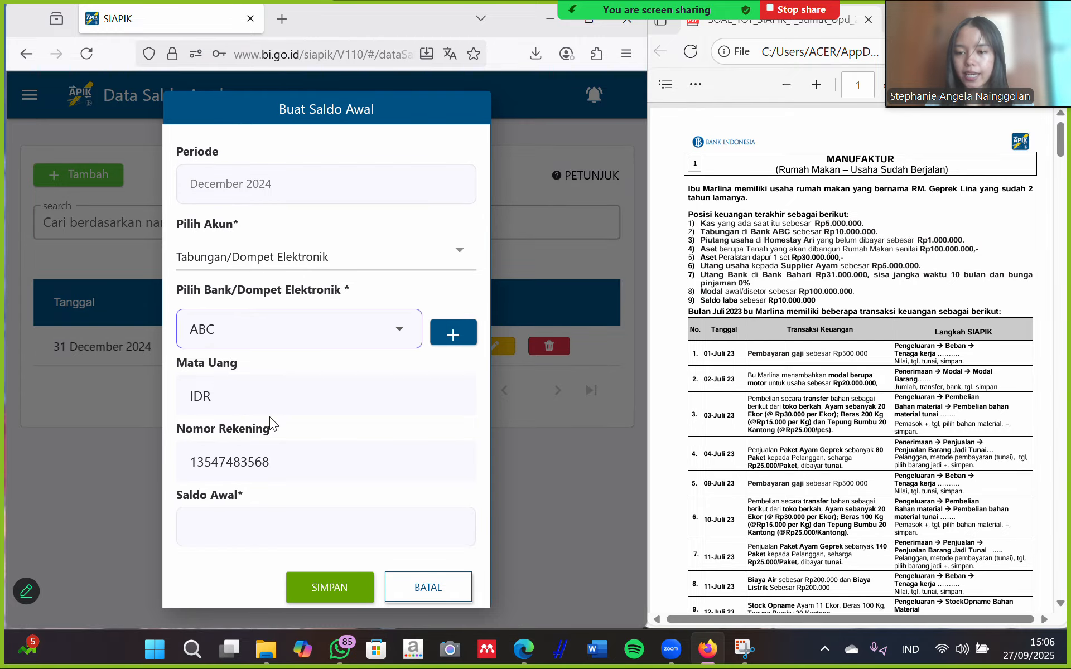
pyautogui.scroll(-1, 391, 435)
pyautogui.click(283, 522)
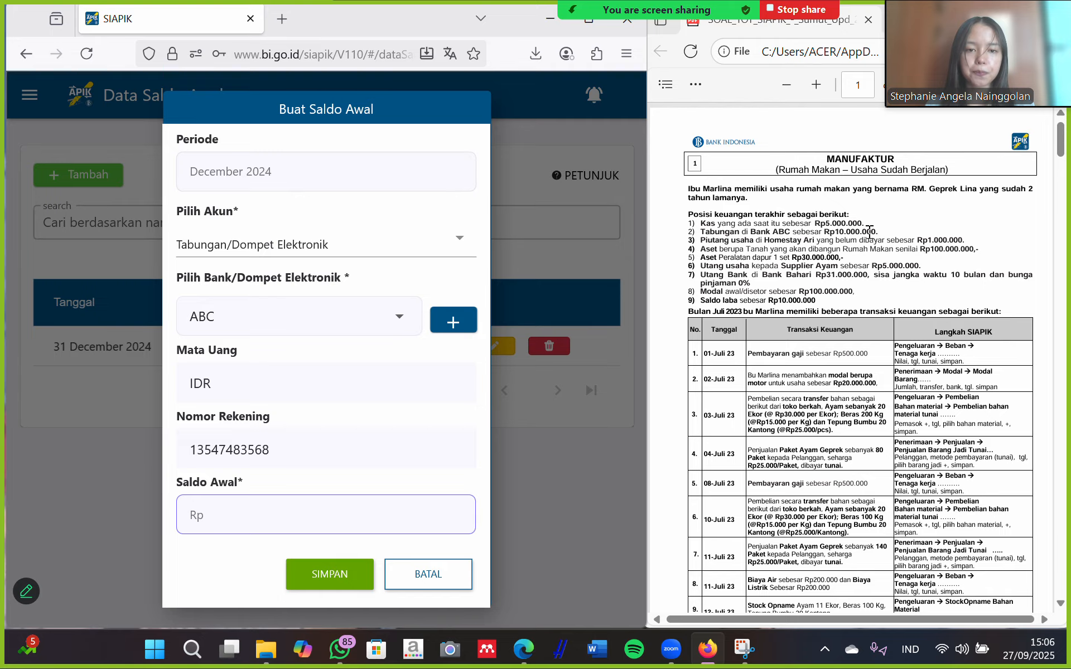
pyautogui.write('10.000.000')
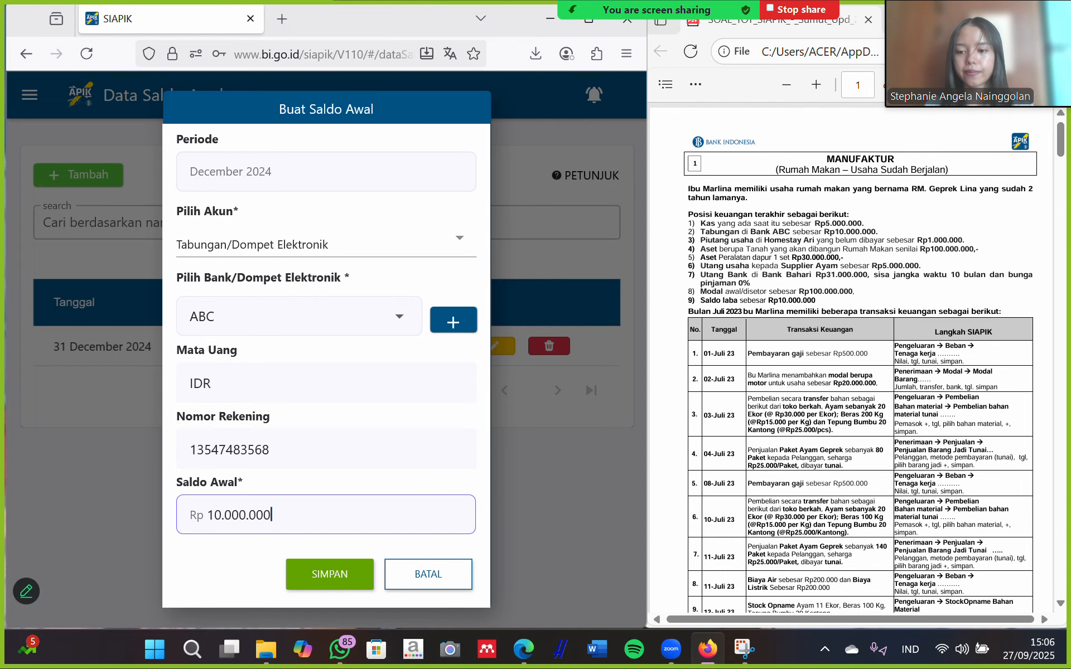
pyautogui.click(344, 575)
pyautogui.click(358, 399)
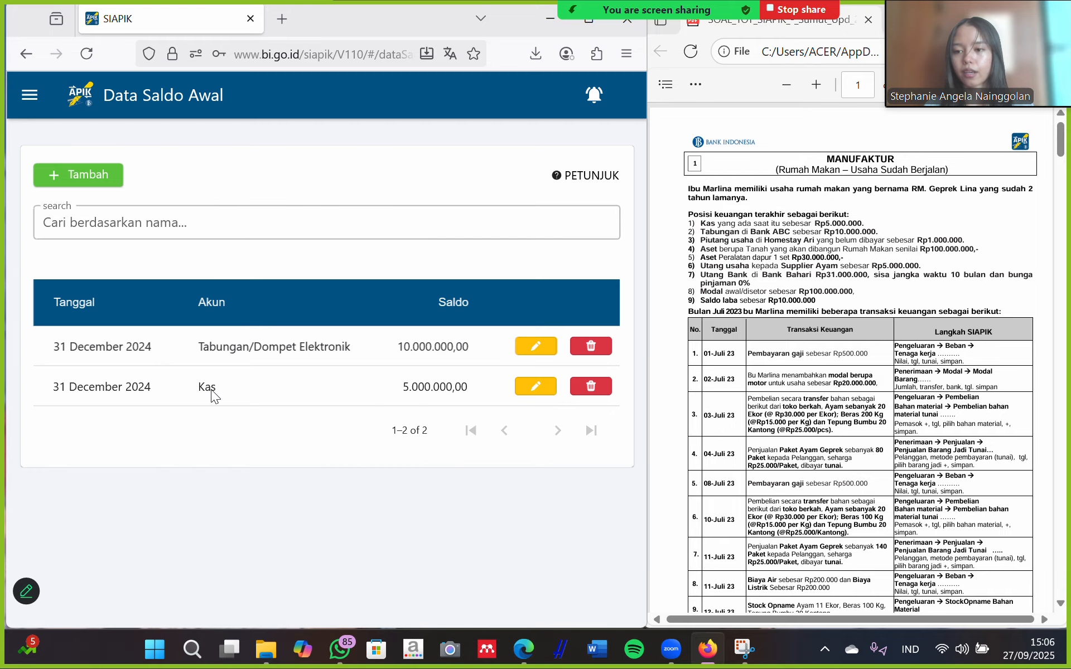
# Start a new opening balance entry on the Piutang Usaha account.
pyautogui.click(51, 178)
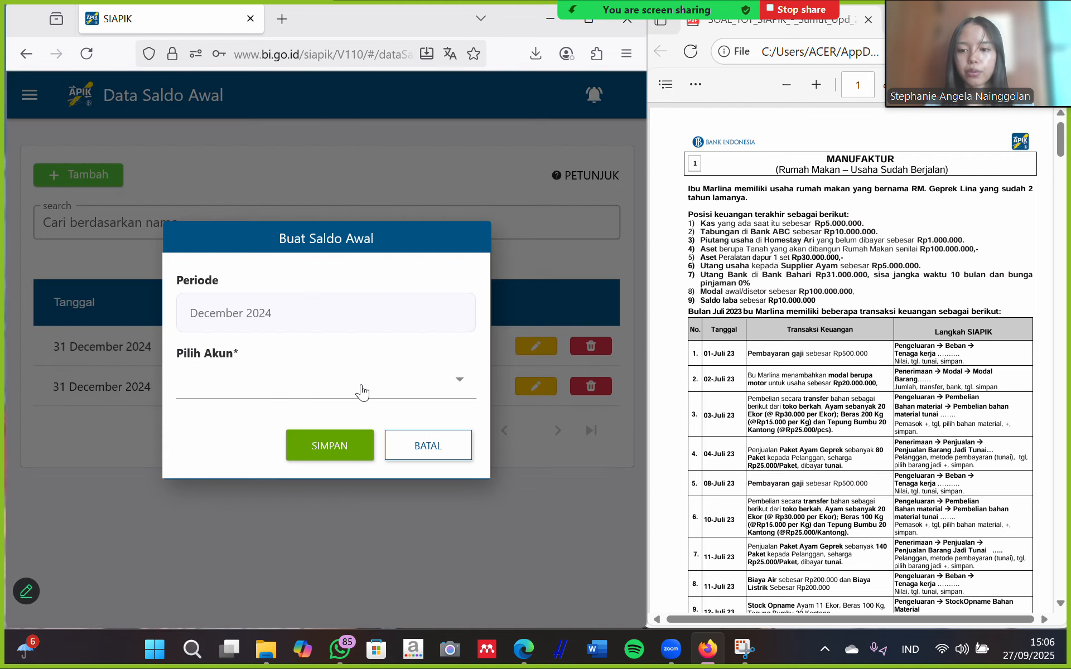
pyautogui.click(361, 391)
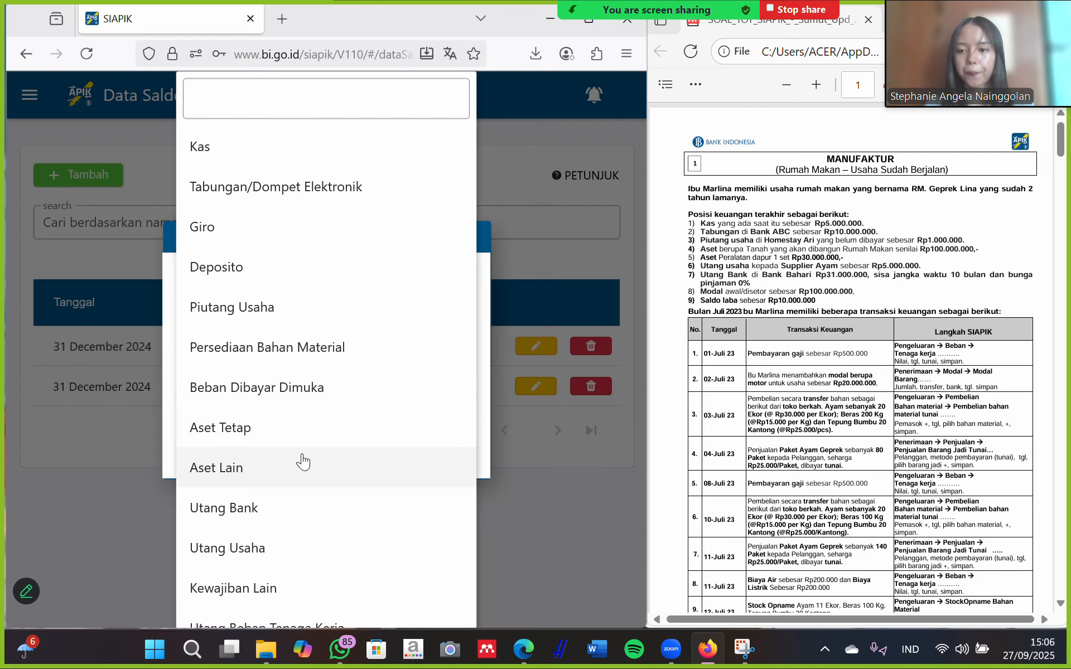
pyautogui.click(298, 314)
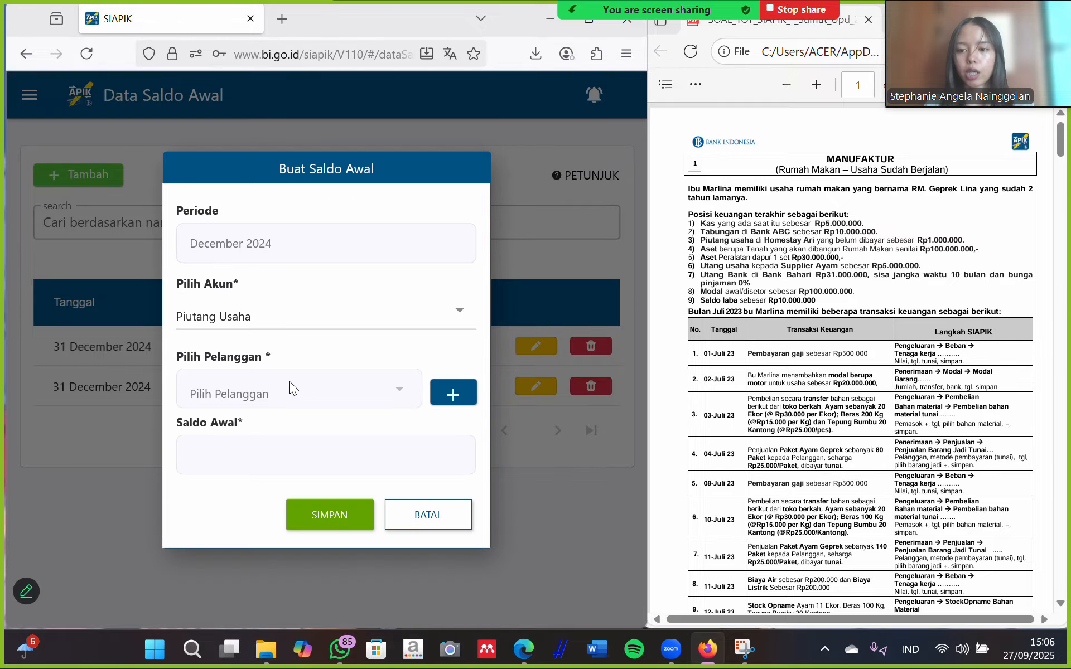
# Add a new customer named 'Homestay Ari'.
pyautogui.click(451, 392)
pyautogui.click(239, 188)
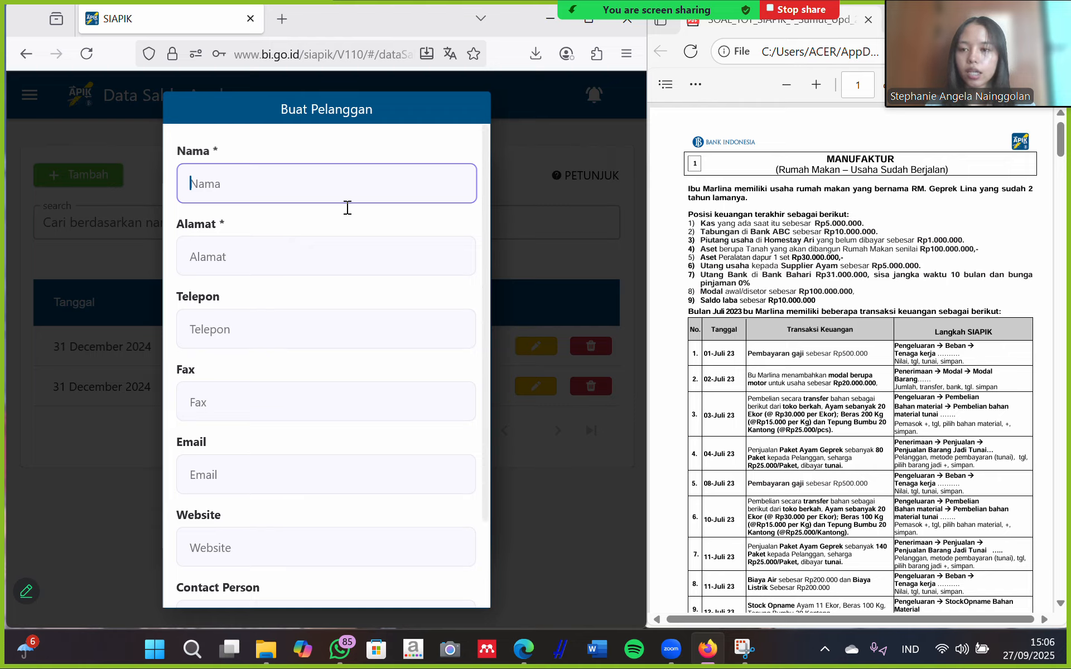
pyautogui.write('HO')
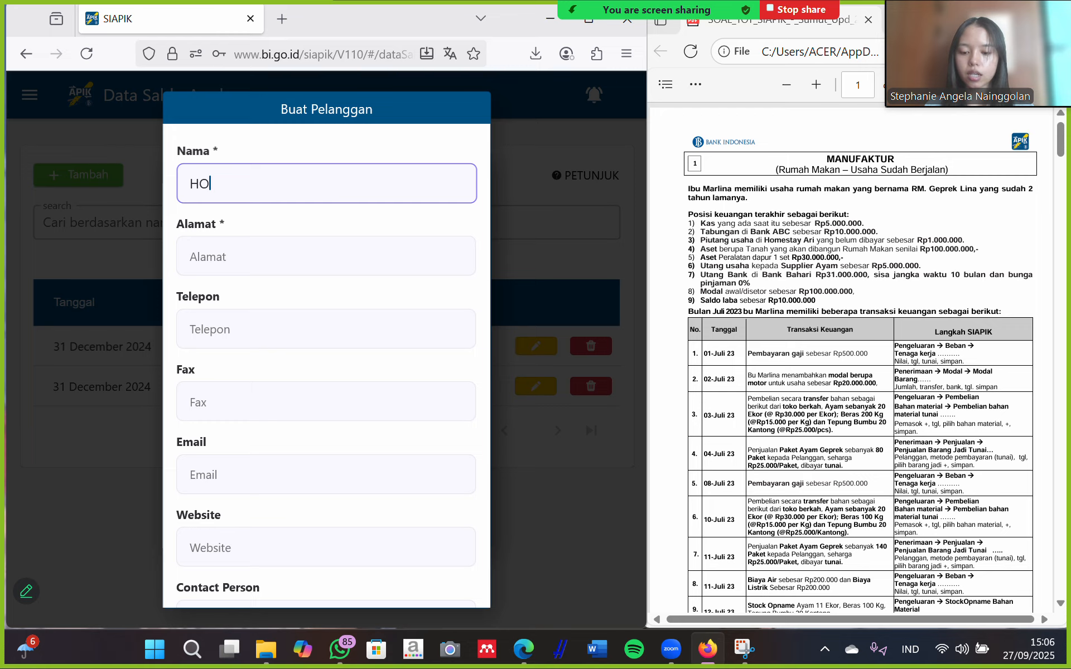
pyautogui.write('MES')
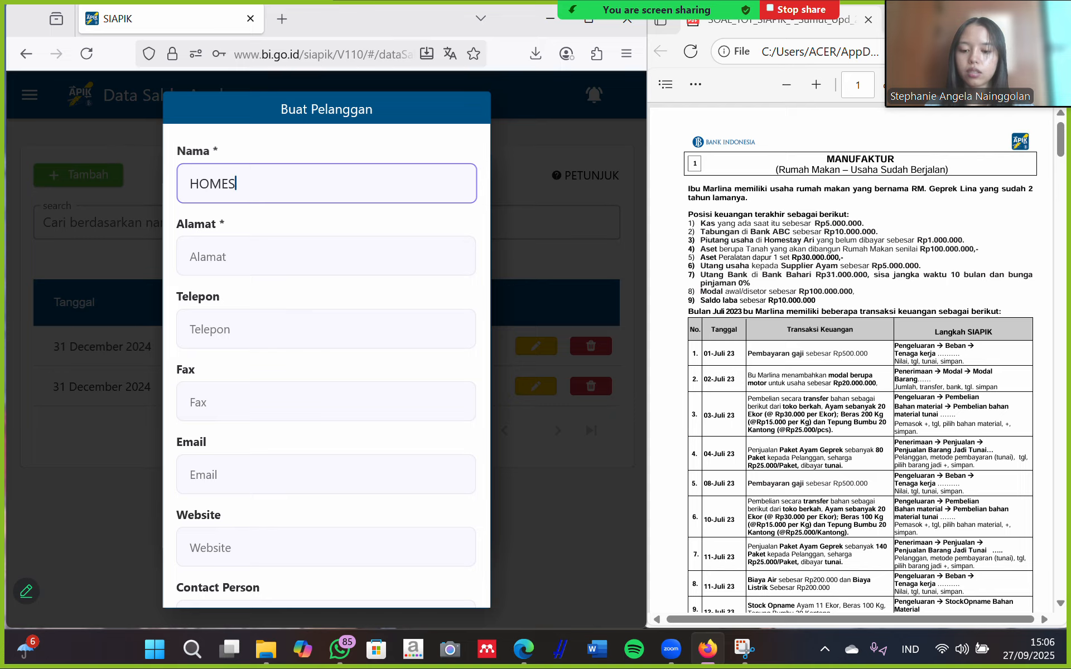
pyautogui.write('TAY')
pyautogui.press('BackSpace')
pyautogui.press('BackSpace')
pyautogui.press('BackSpace')
pyautogui.press('BackSpace')
pyautogui.press('BackSpace')
pyautogui.press('BackSpace')
pyautogui.press('BackSpace')
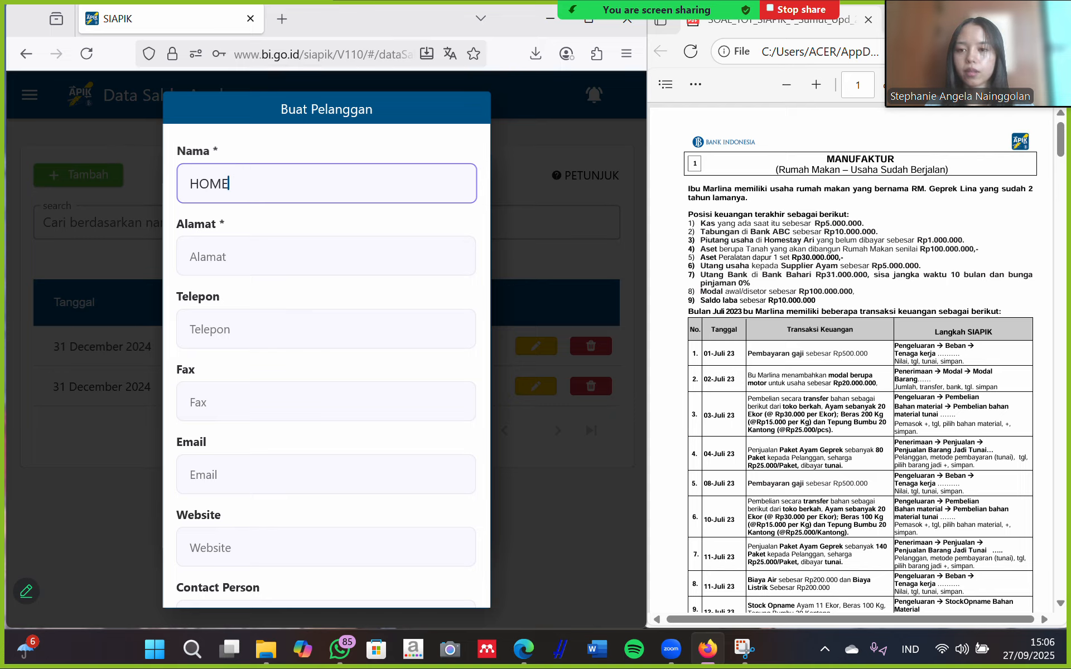
pyautogui.press('capslock')
pyautogui.write('H')
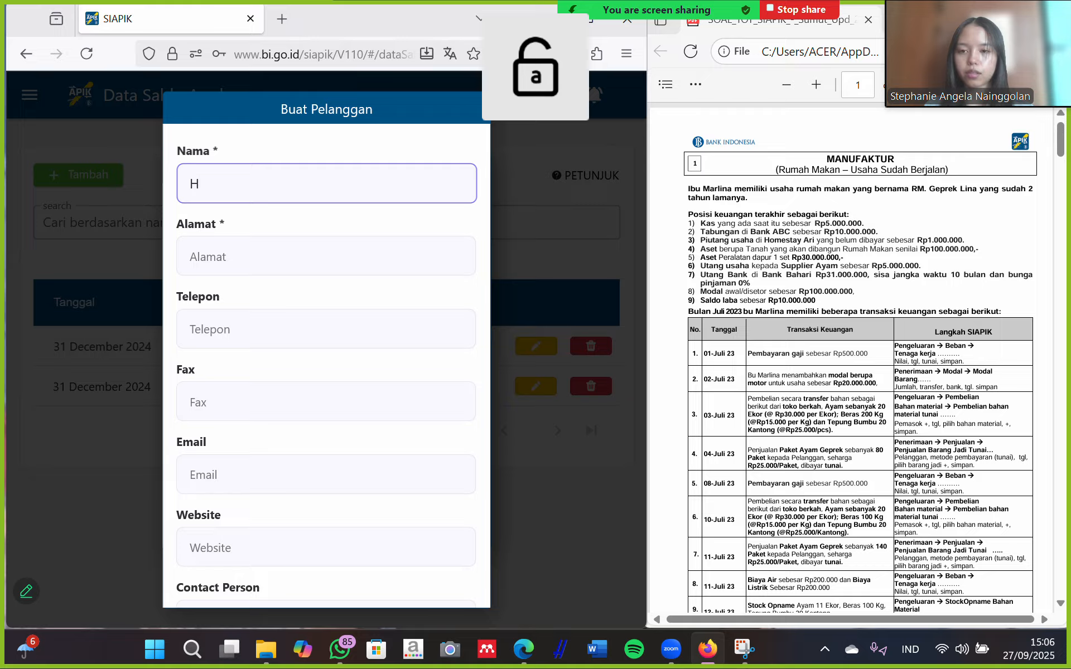
pyautogui.write('omesta')
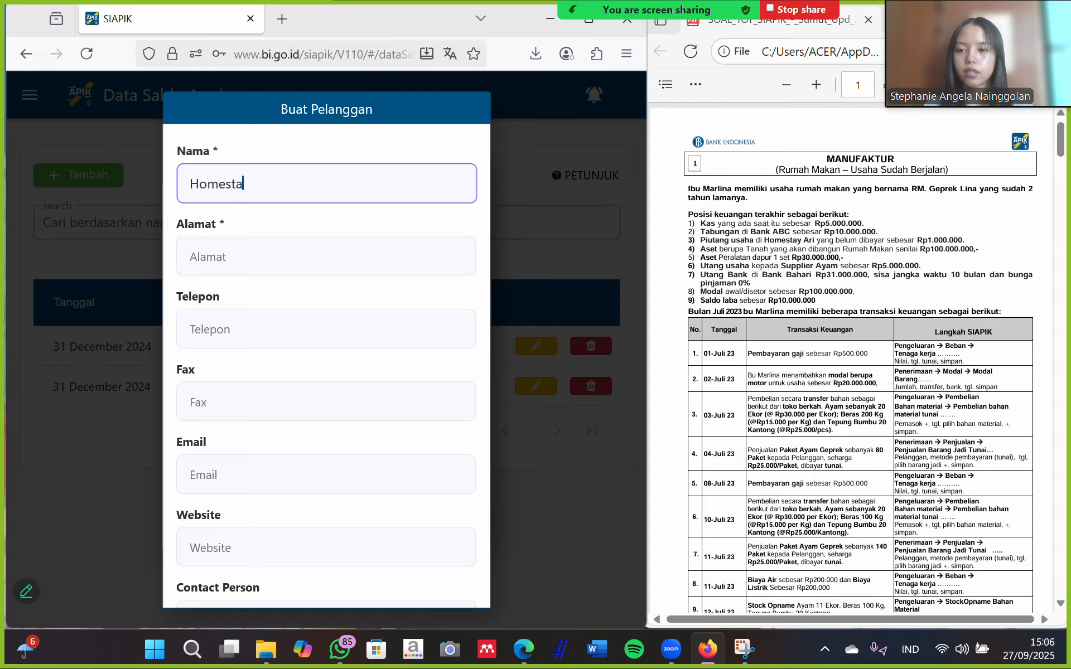
pyautogui.write('y')
pyautogui.press('capslock')
pyautogui.write('A')
pyautogui.press('capslock')
pyautogui.write('ri')
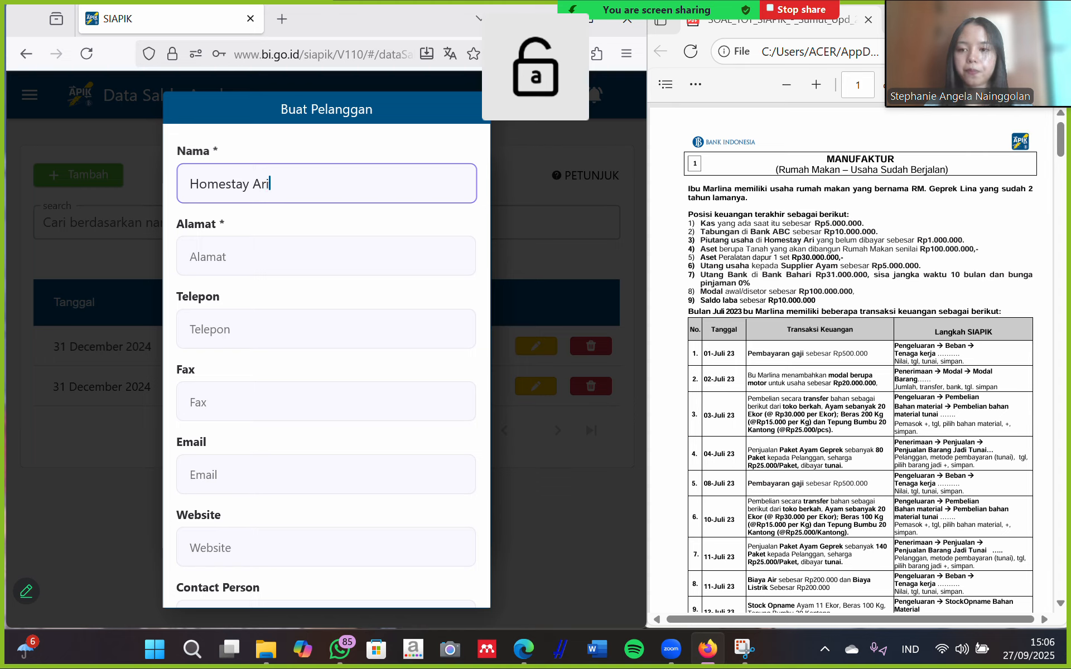
# Give the new customer the address 'medan' and save it.
pyautogui.click(266, 249)
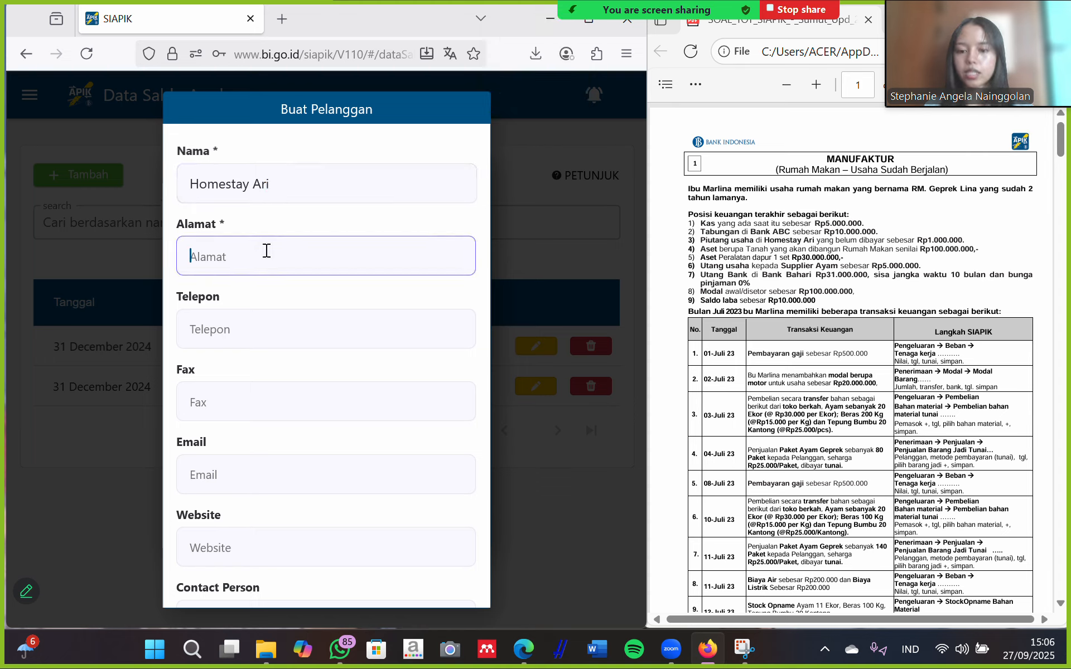
pyautogui.write('medan')
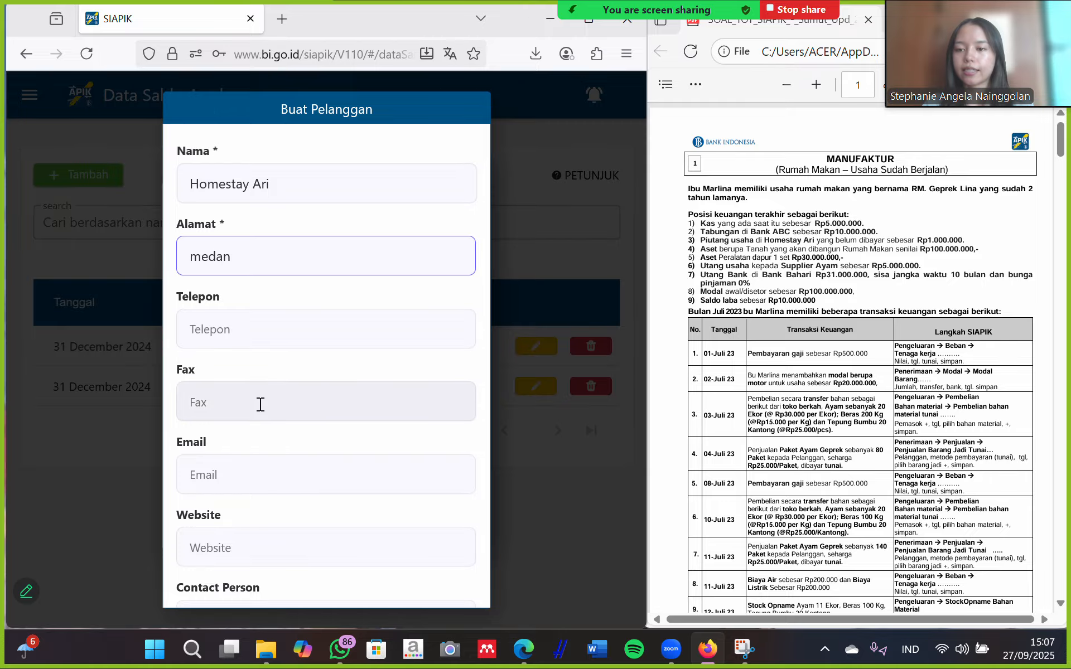
pyautogui.scroll(-2, 308, 362)
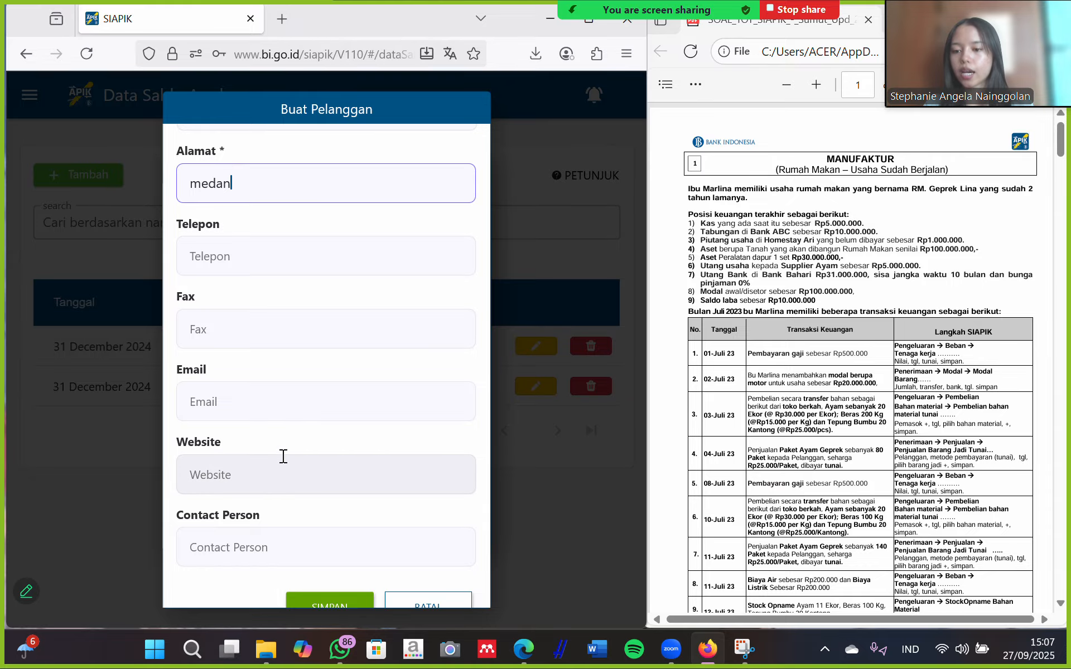
pyautogui.scroll(-1, 301, 524)
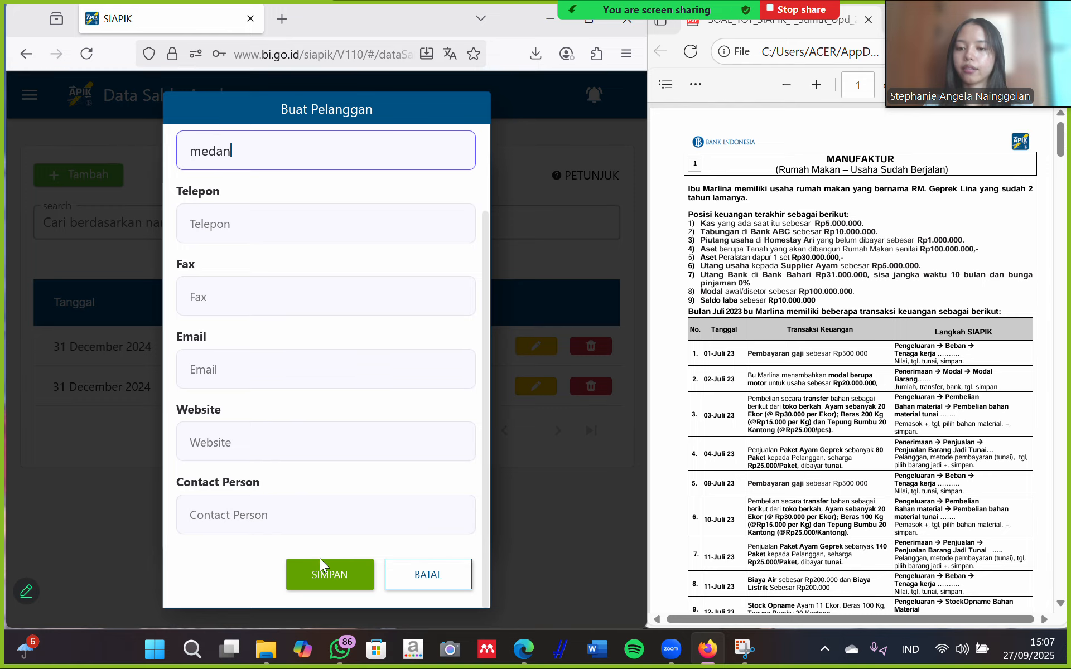
pyautogui.click(324, 573)
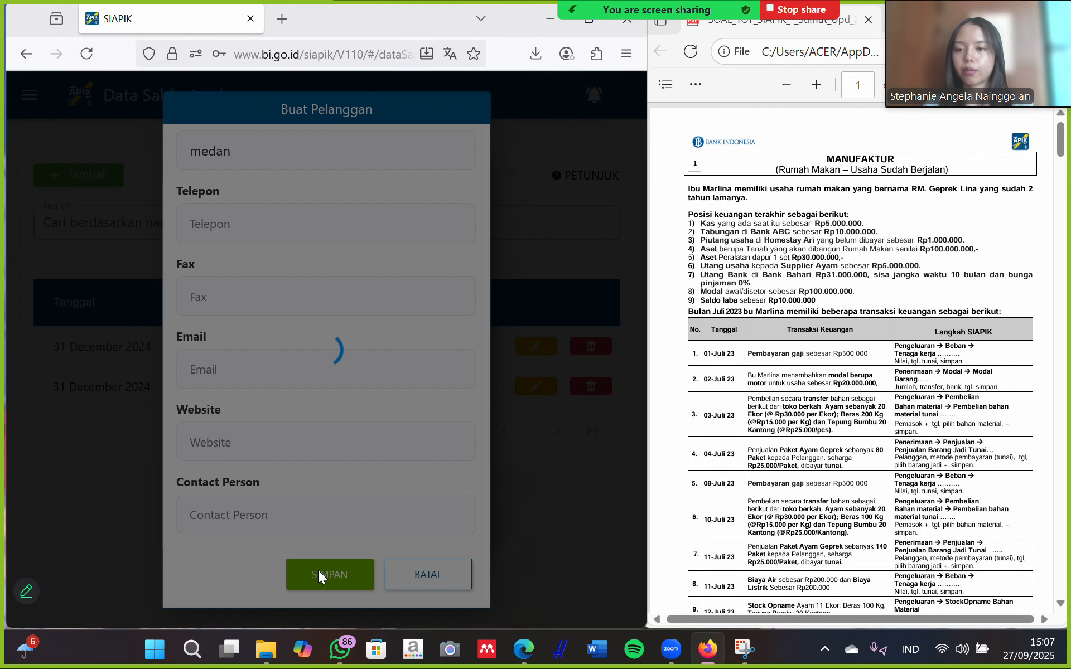
pyautogui.click(353, 407)
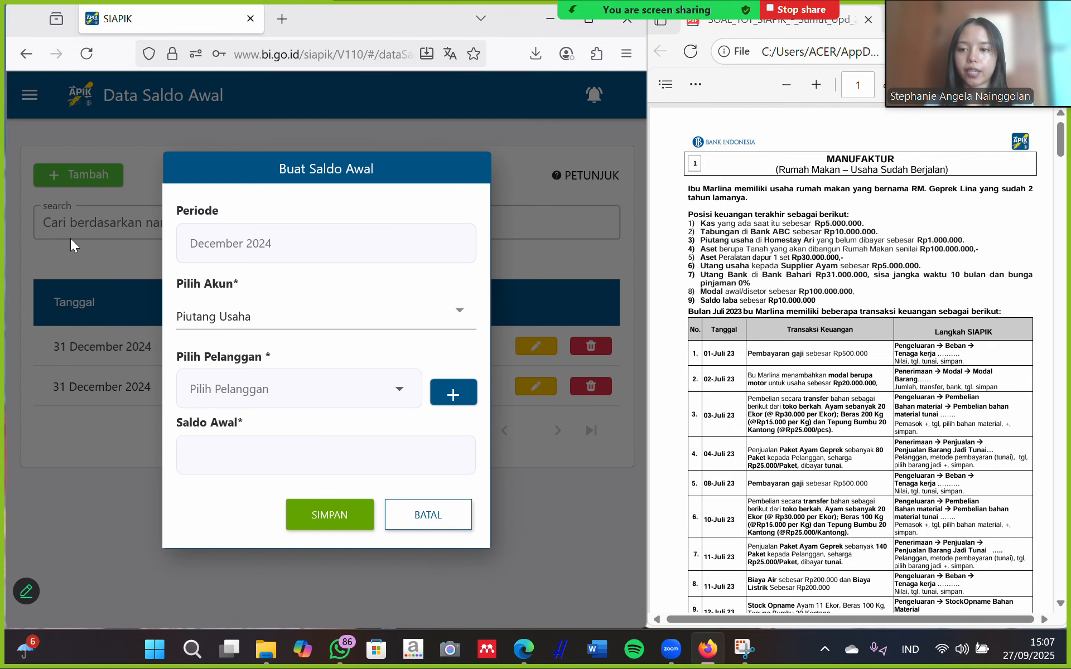
# Save a Rp 1.000.000 Piutang Usaha opening balance for customer Homestay Ari.
pyautogui.click(306, 384)
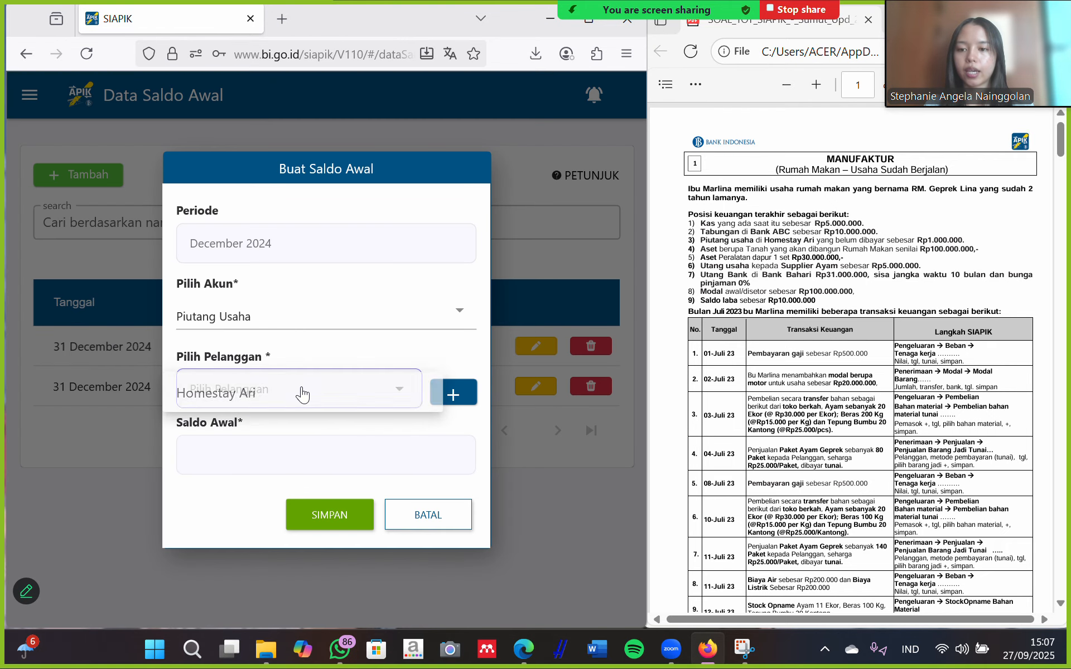
pyautogui.click(260, 394)
pyautogui.click(233, 447)
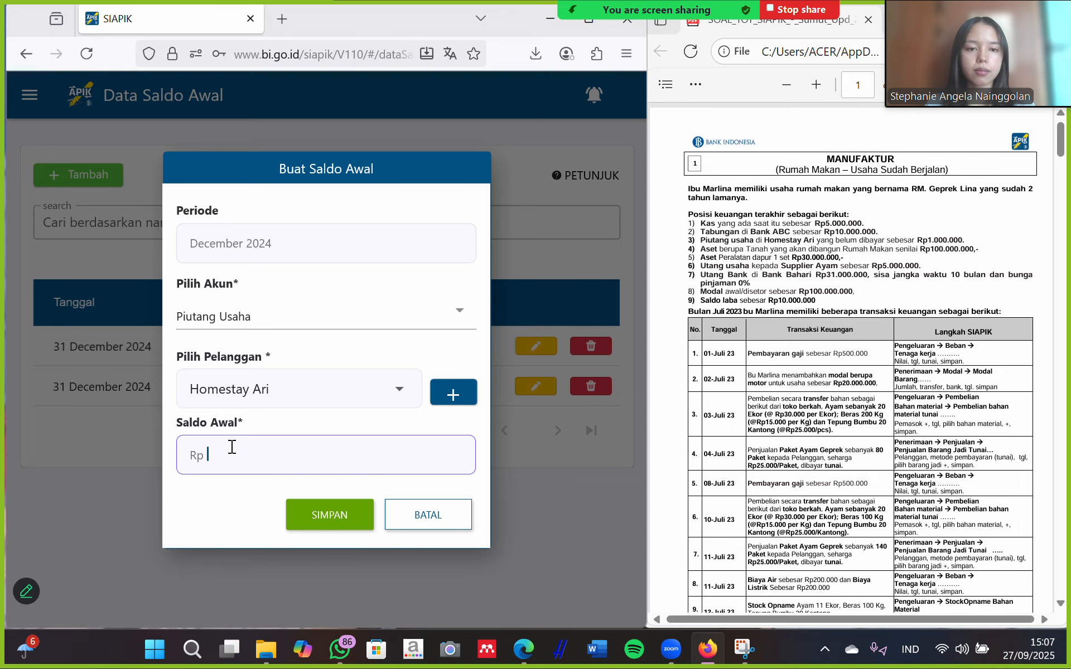
pyautogui.write('1.000.00')
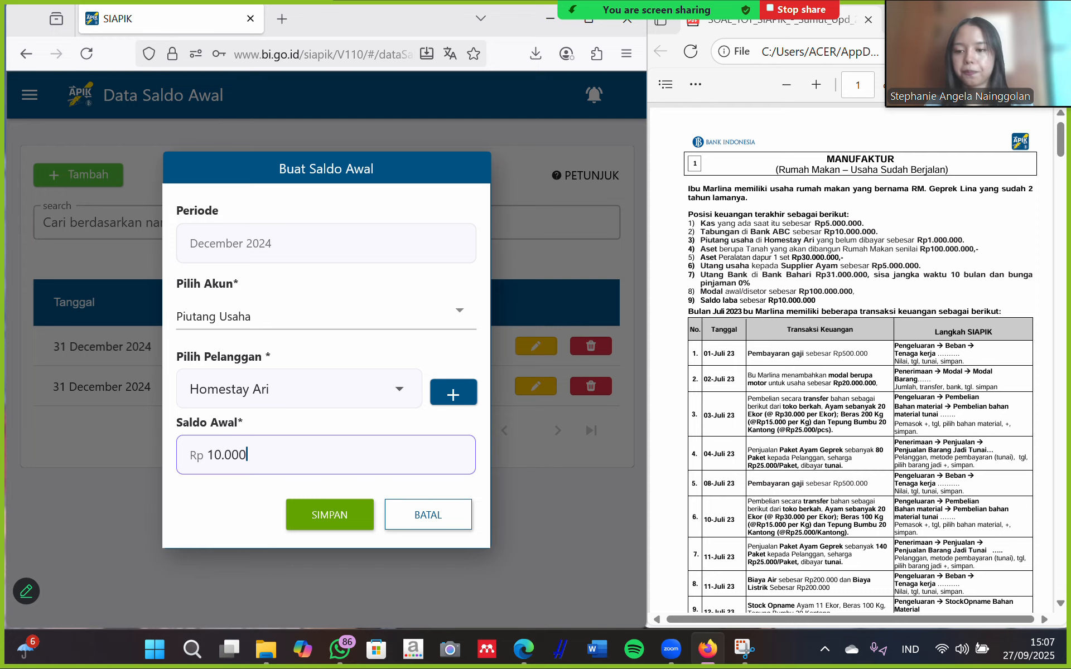
pyautogui.write('0')
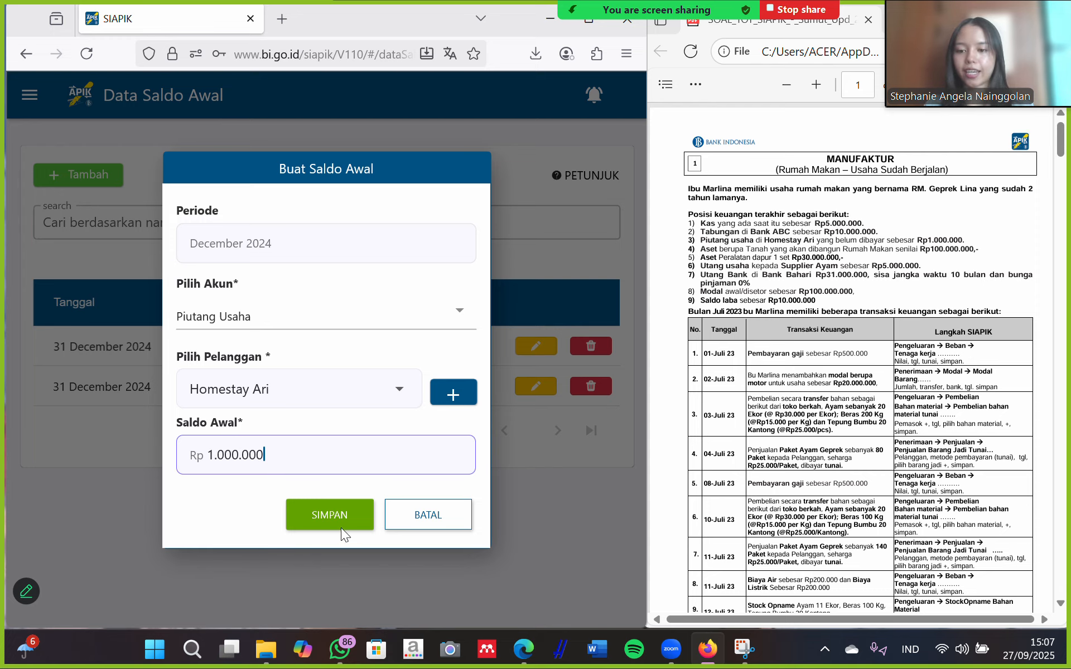
pyautogui.click(346, 513)
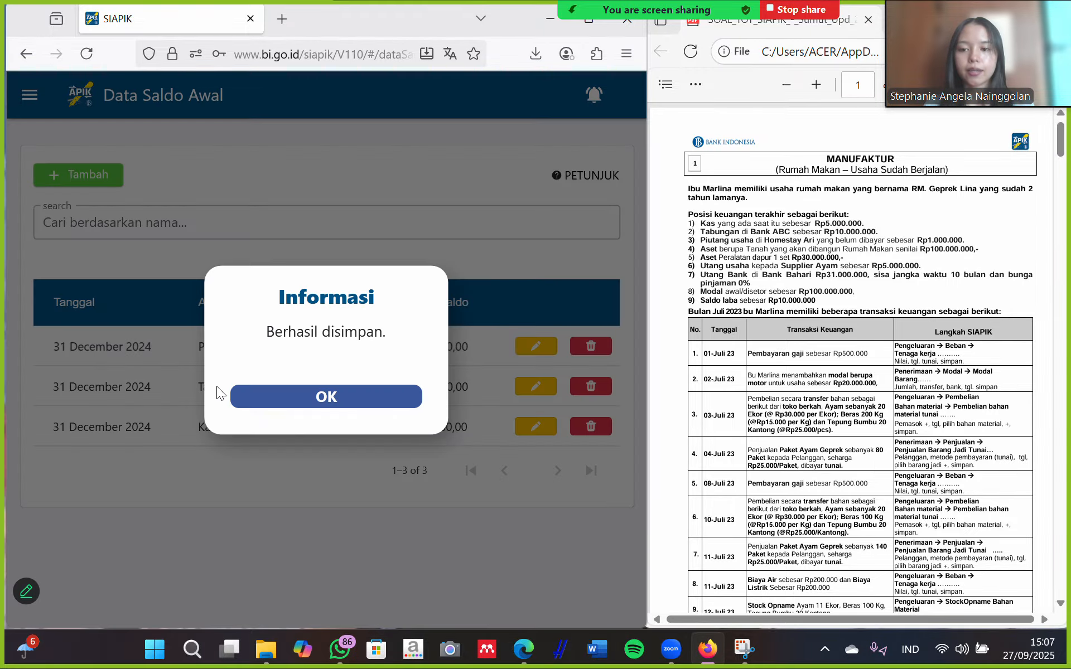
pyautogui.click(318, 399)
pyautogui.click(42, 179)
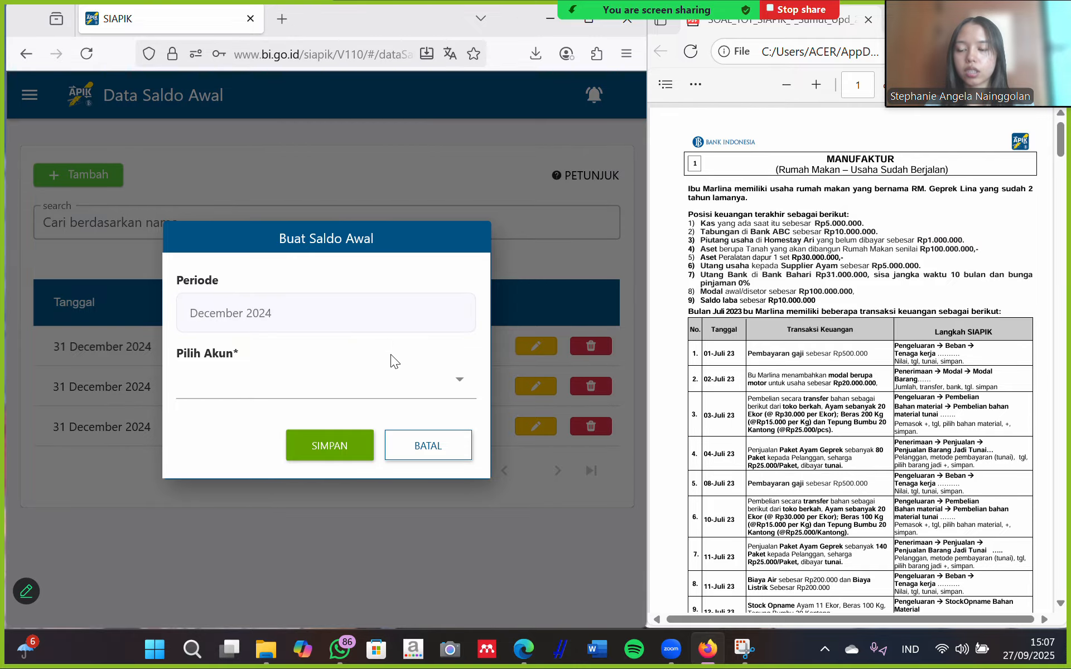
# Under Aset Tetap, create asset 'tanah' in group and subgroup Lainnya, valued Rp 100.000.000.
pyautogui.click(449, 379)
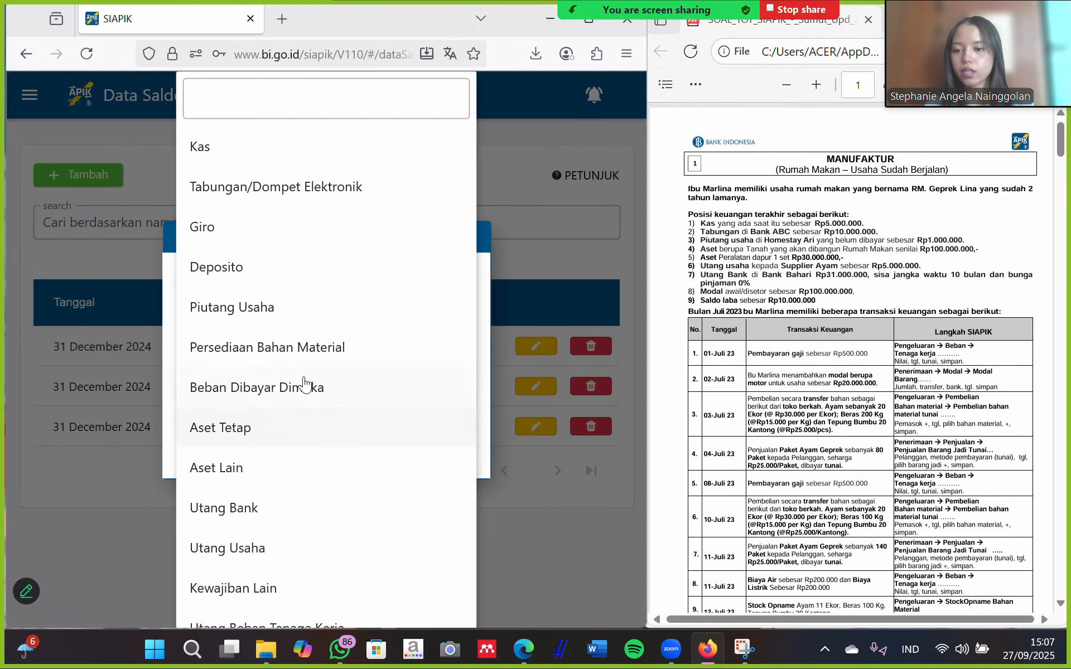
pyautogui.click(253, 427)
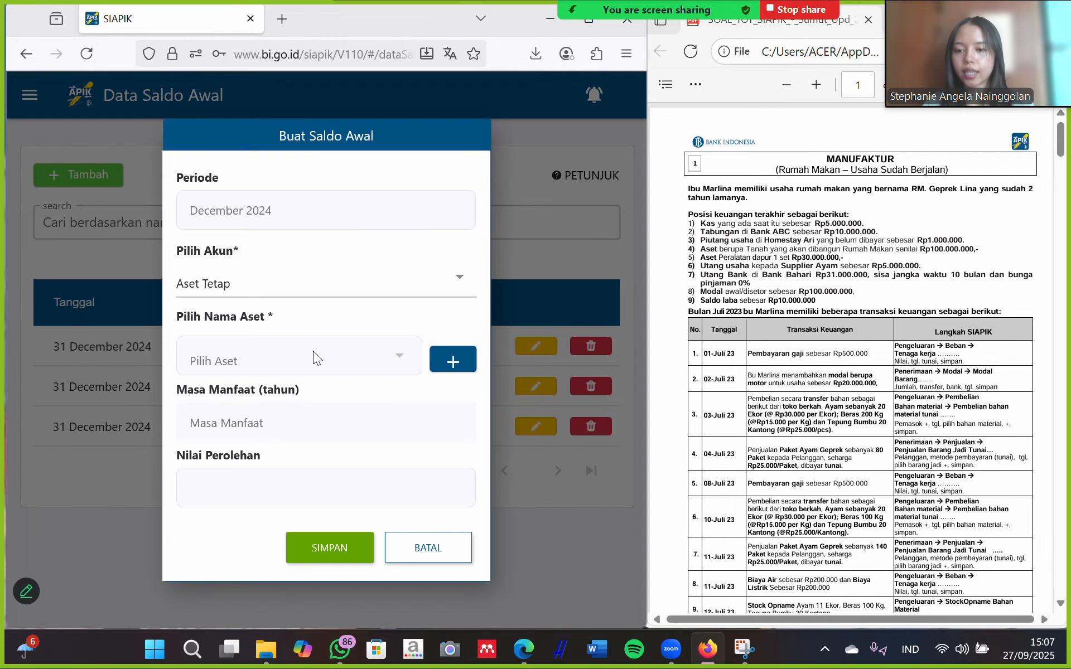
pyautogui.click(451, 360)
pyautogui.click(248, 239)
pyautogui.write('tanh')
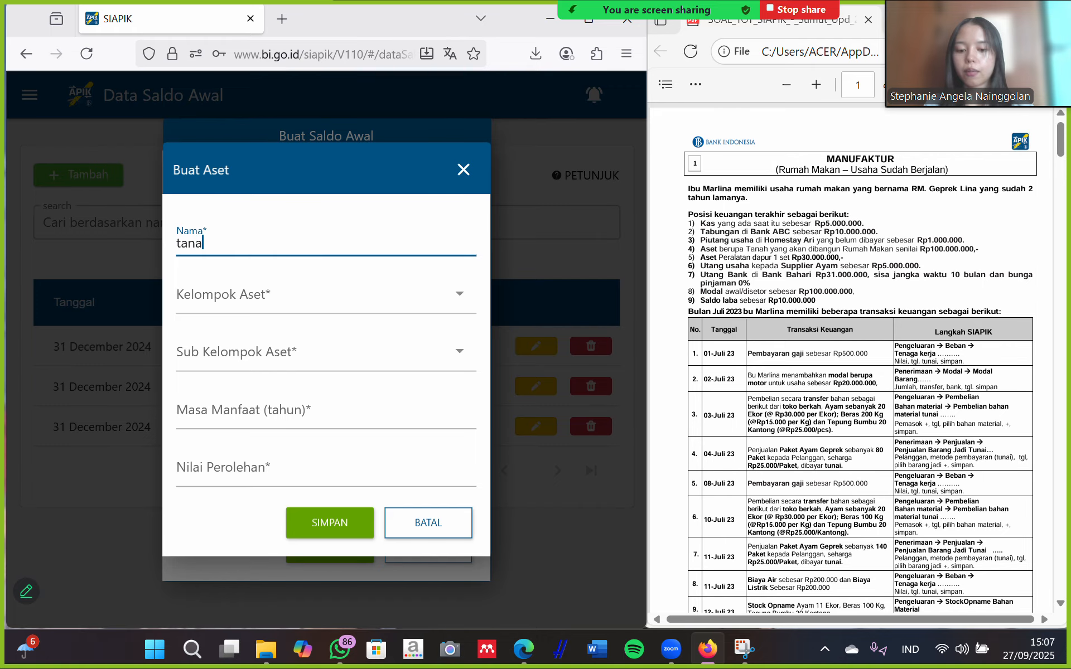
pyautogui.click(383, 296)
pyautogui.scroll(-1, 158, 239)
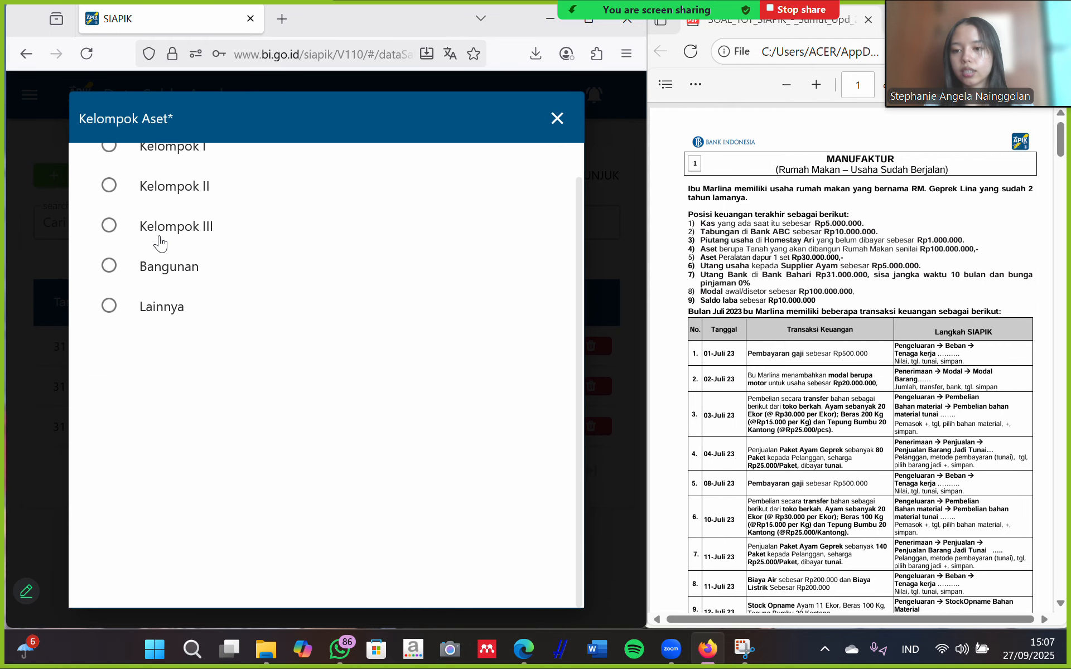
pyautogui.click(155, 308)
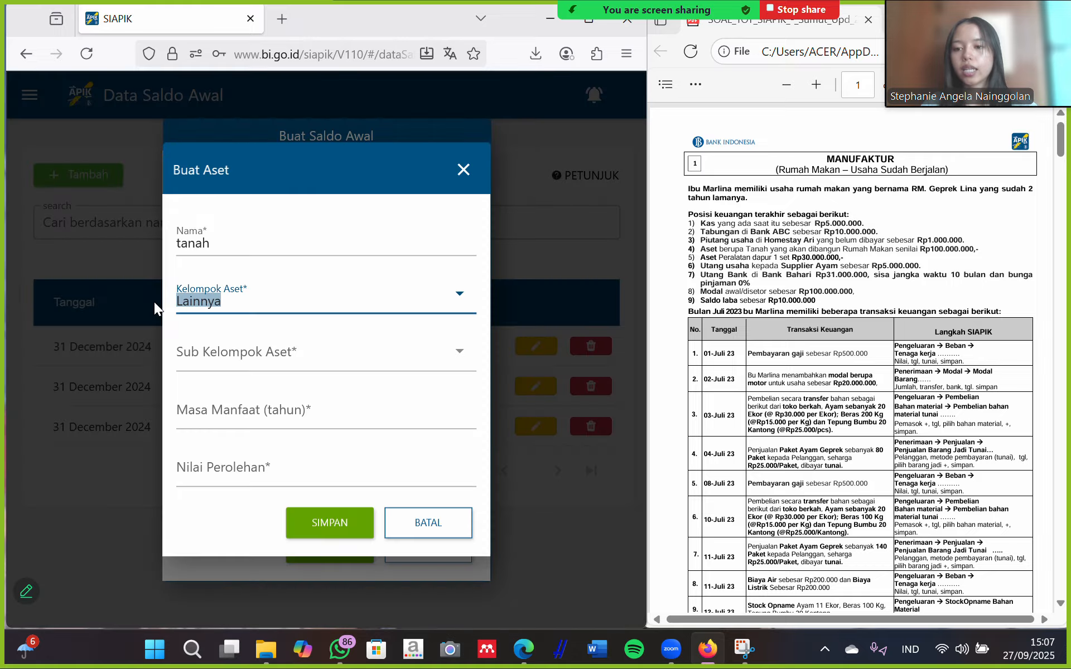
pyautogui.click(446, 353)
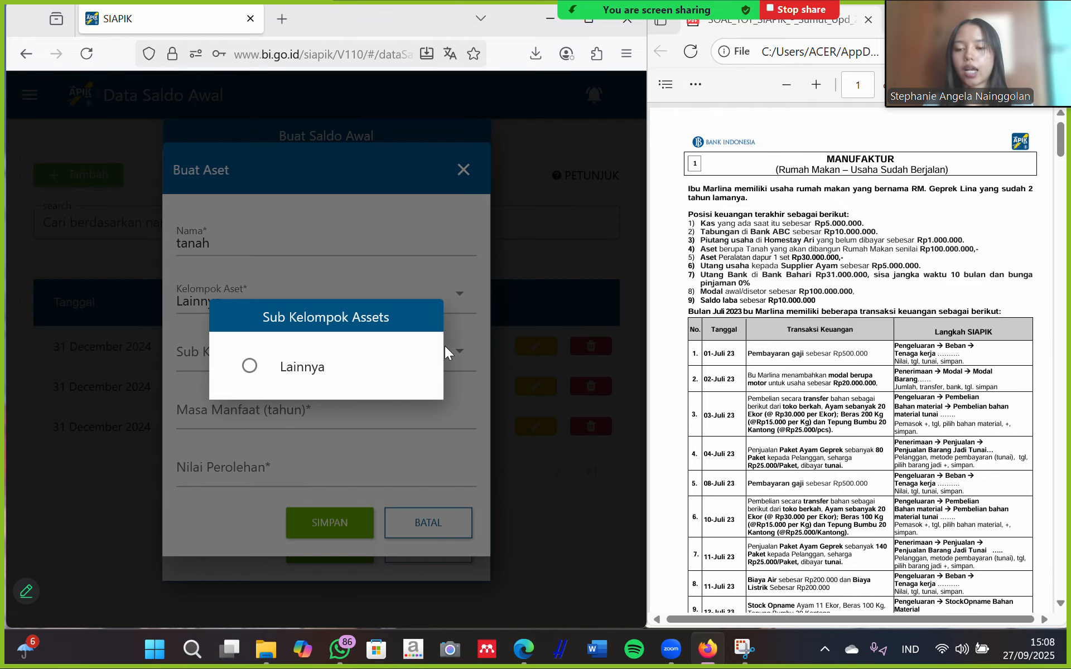
pyautogui.click(287, 379)
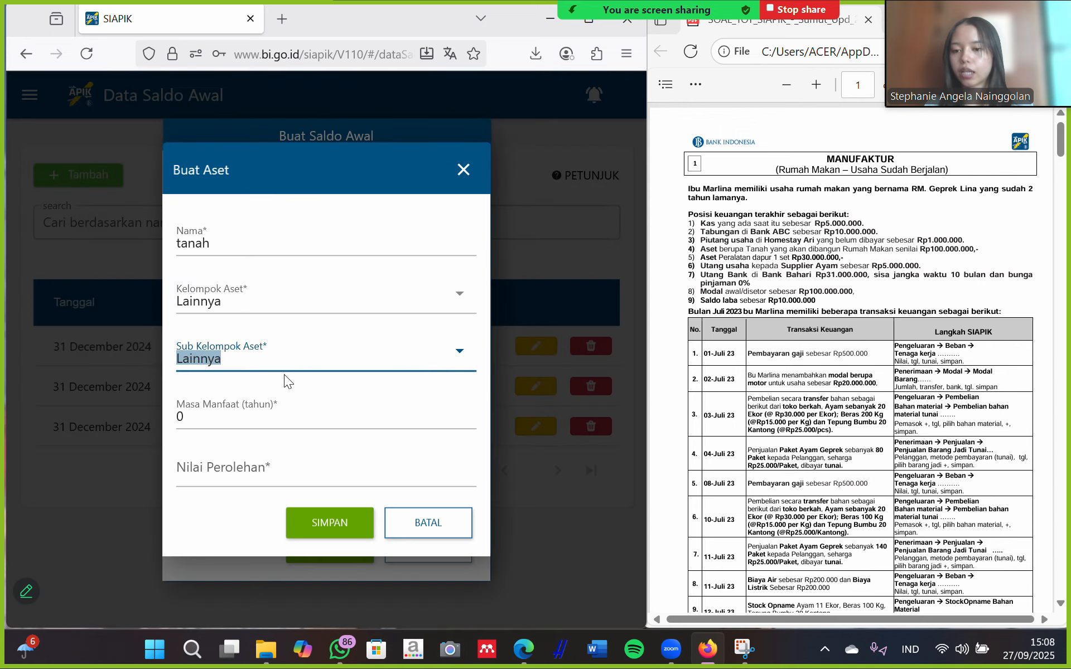
pyautogui.click(209, 472)
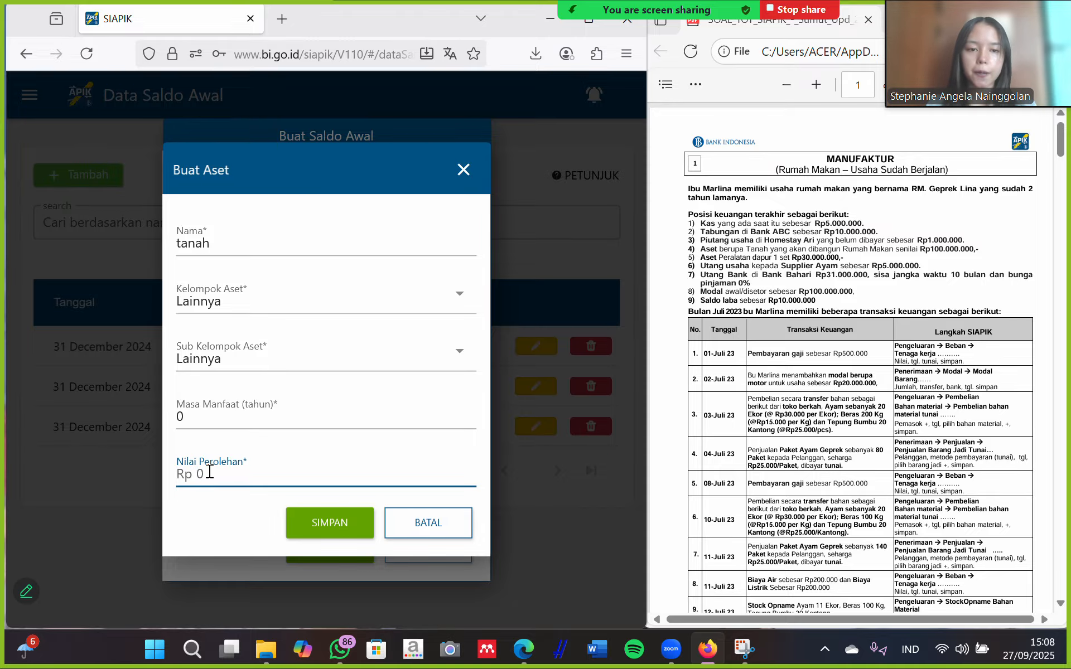
pyautogui.write('100.000')
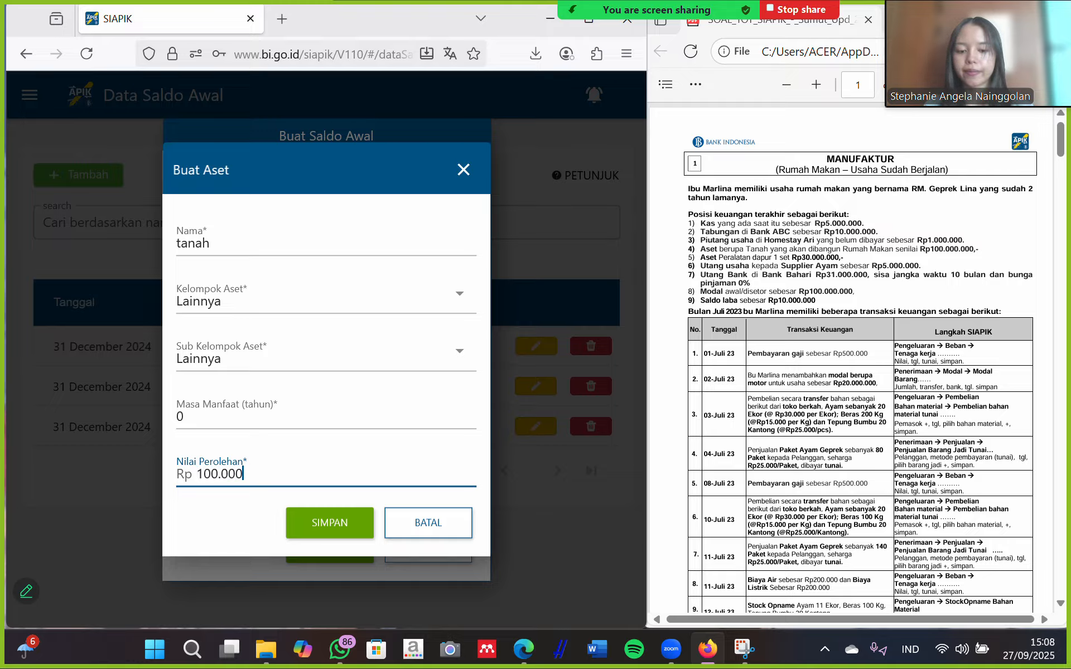
pyautogui.write('.000')
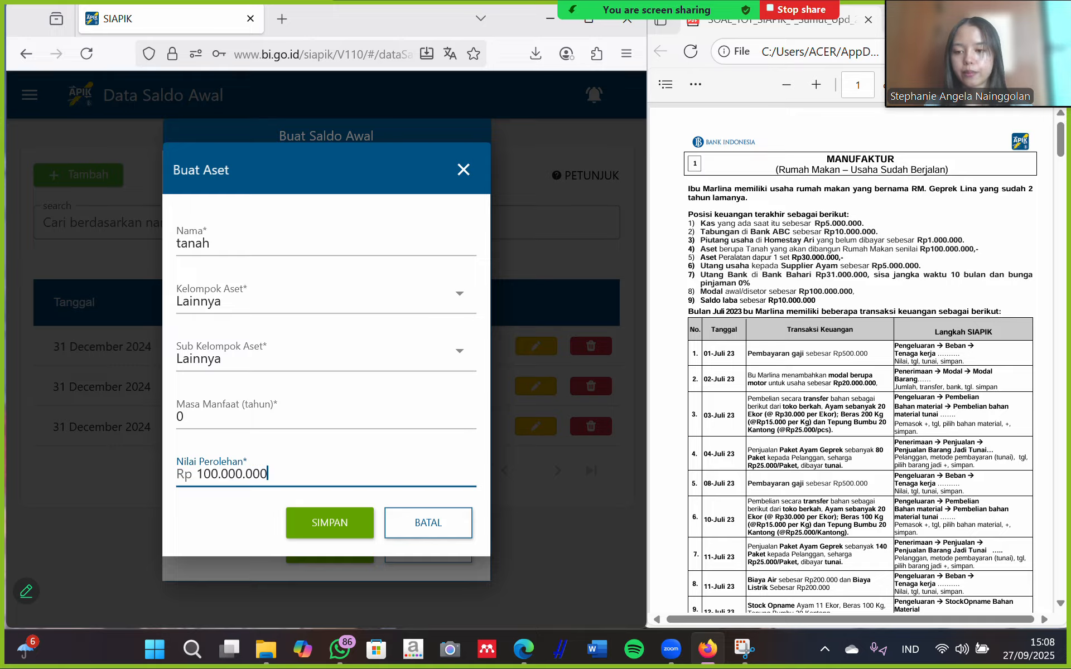
pyautogui.click(349, 522)
pyautogui.click(381, 399)
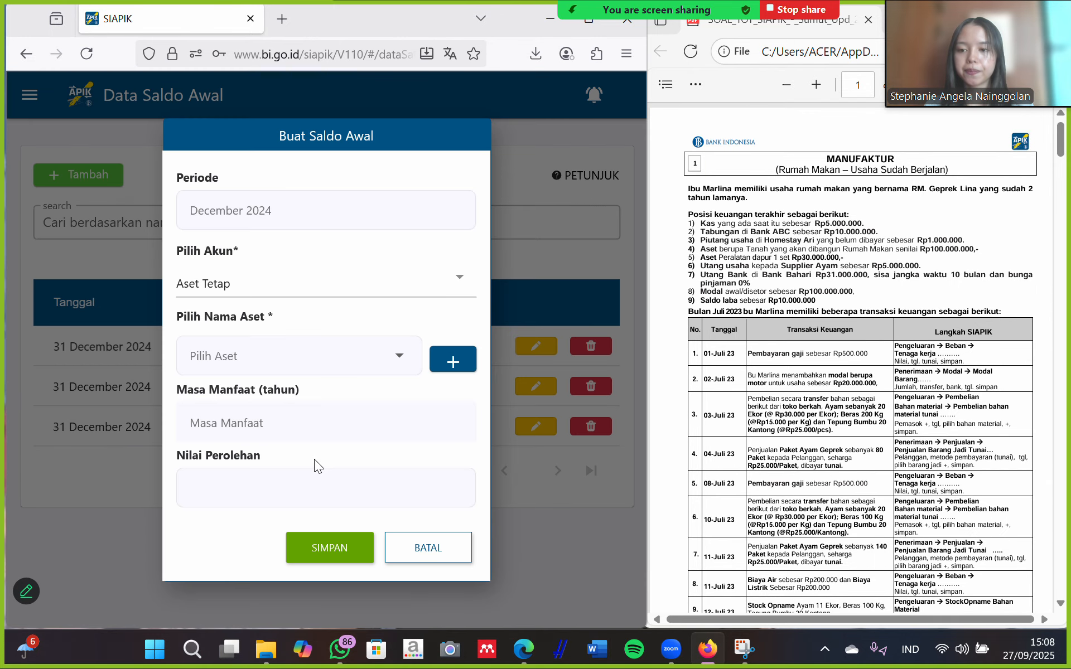
# Select the tanah asset and save it as an opening balance.
pyautogui.click(301, 359)
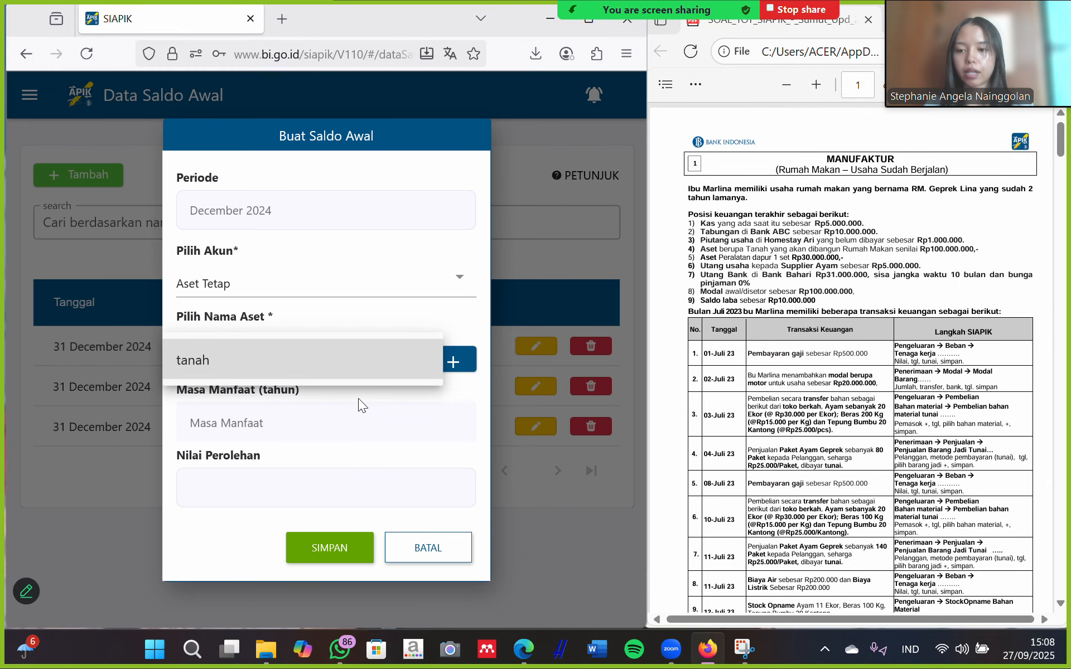
pyautogui.click(353, 368)
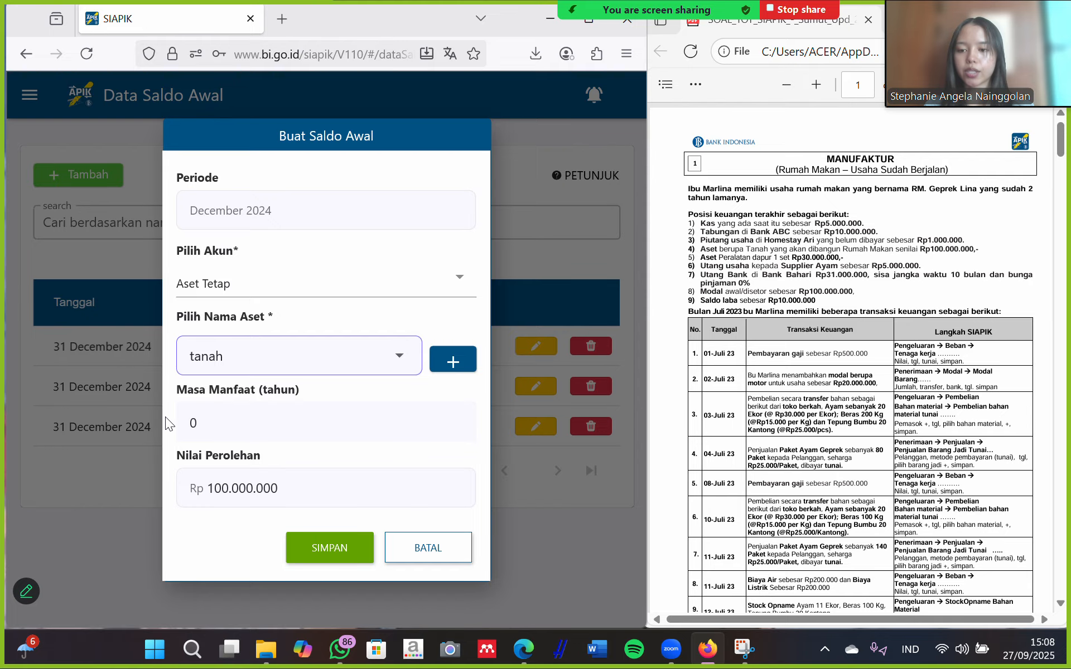
pyautogui.click(337, 549)
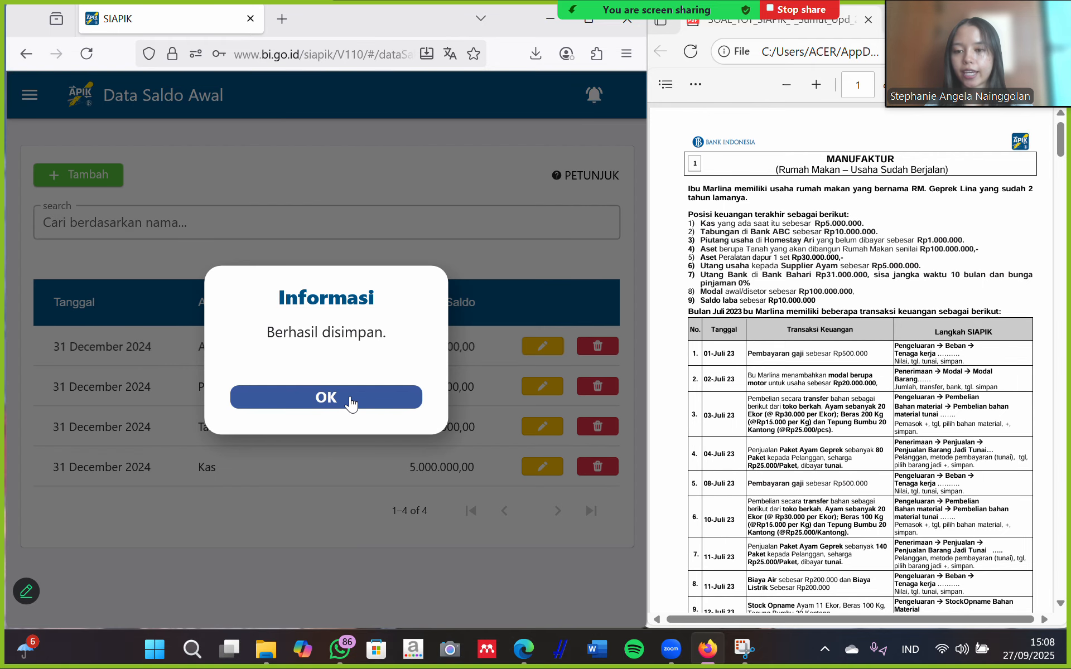
pyautogui.click(352, 402)
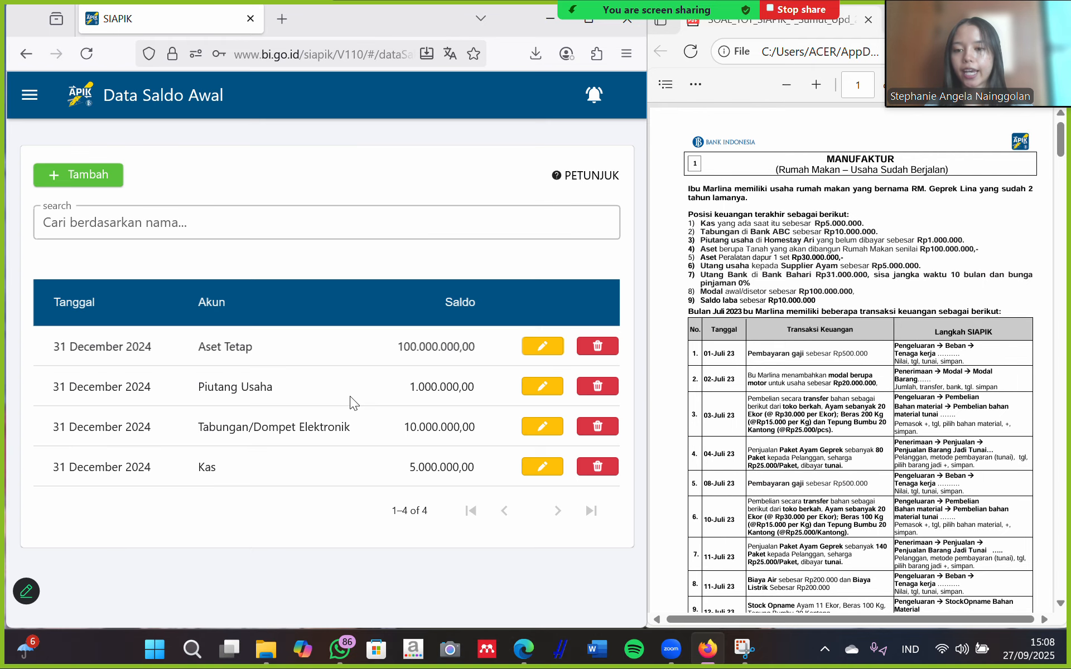
pyautogui.click(82, 174)
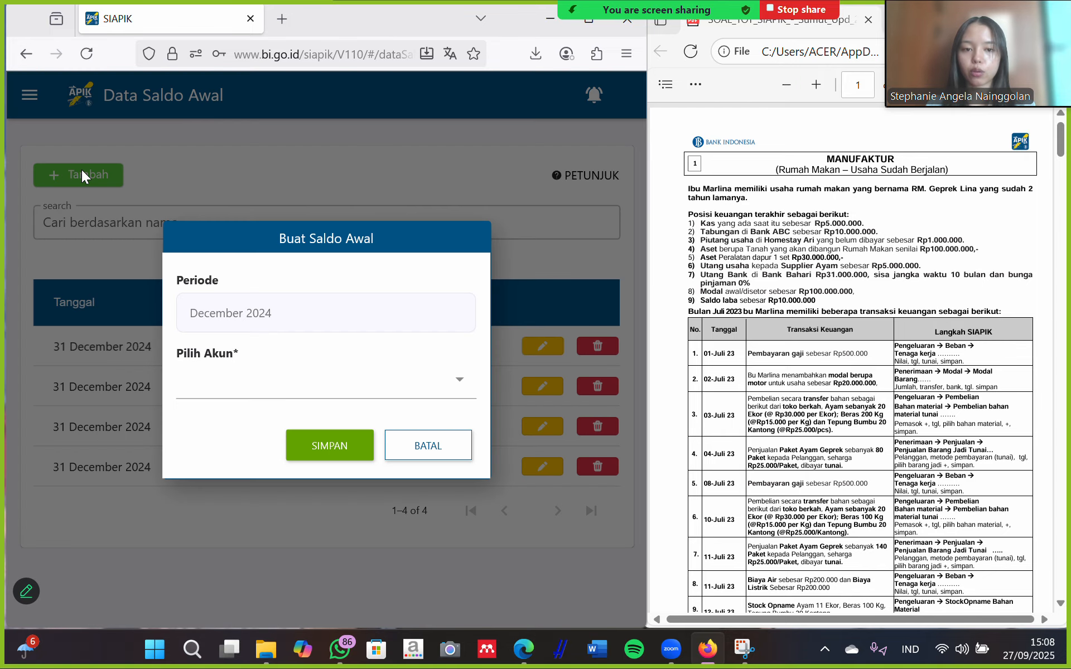
# Under Aset Tetap, add 'peralatan dapur' (Lainnya/Lainnya) with acquisition value Rp 30.000.000.
pyautogui.click(340, 387)
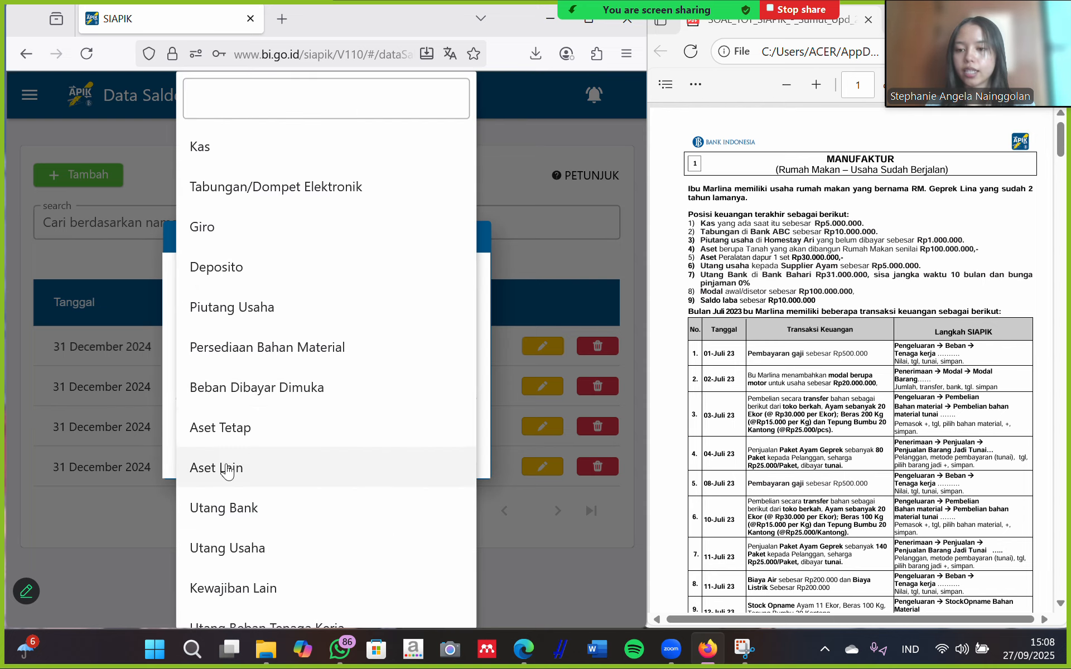
pyautogui.click(234, 437)
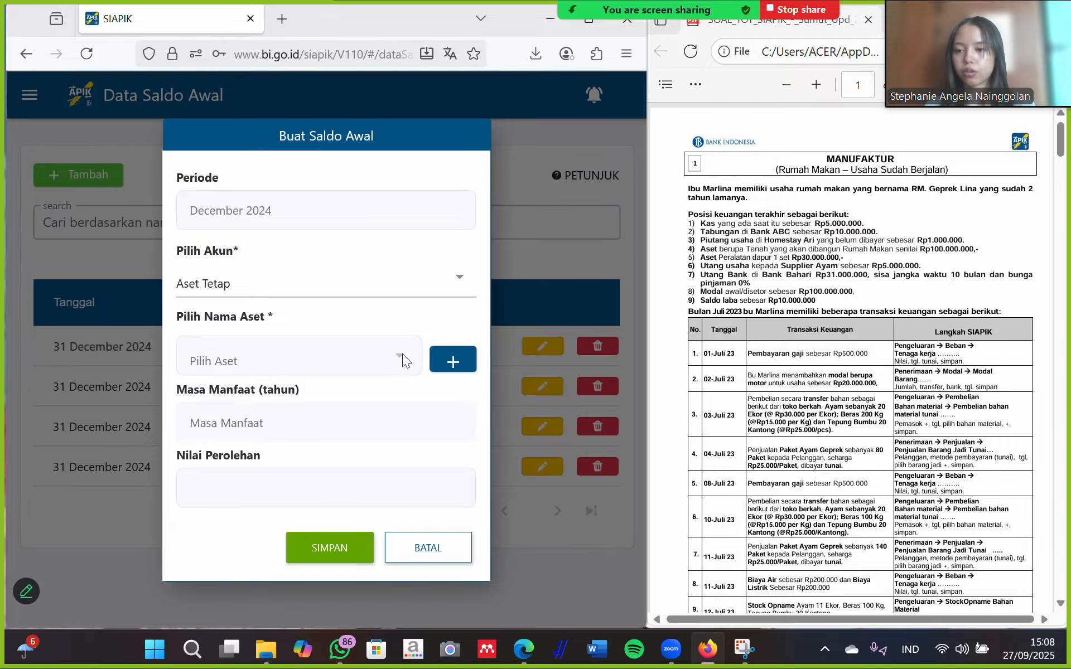
pyautogui.click(452, 359)
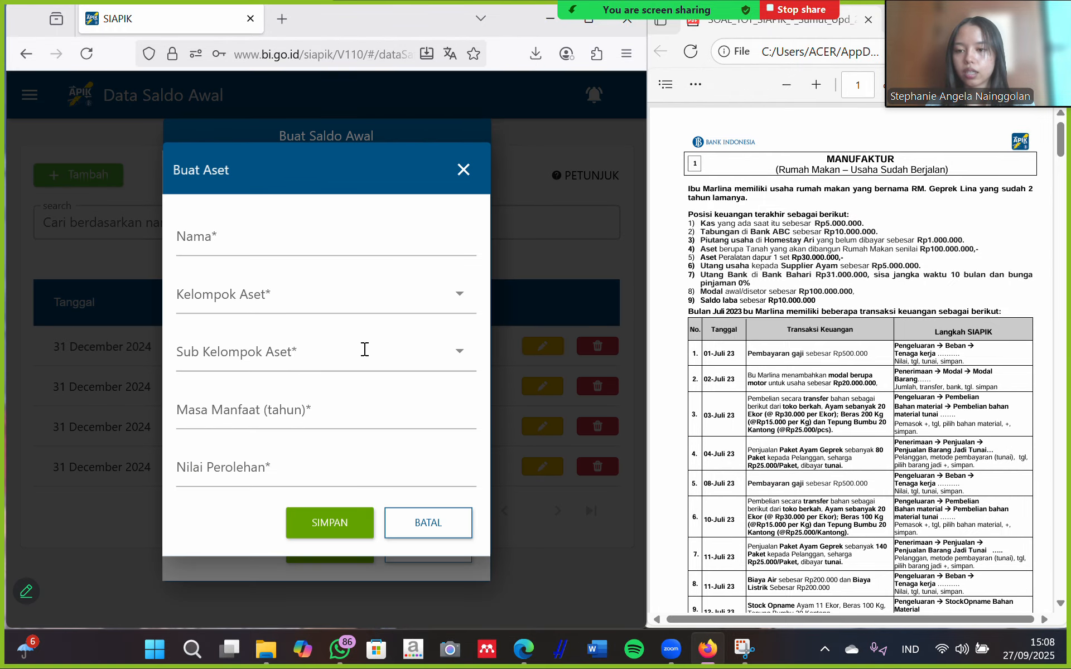
pyautogui.click(264, 237)
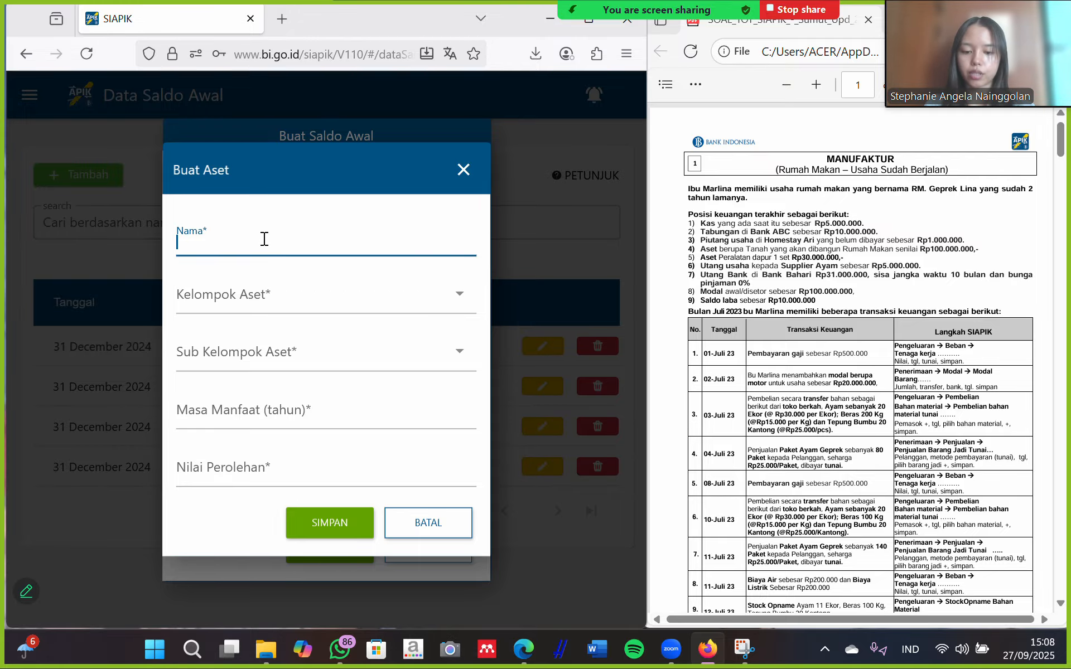
pyautogui.write('peralatan')
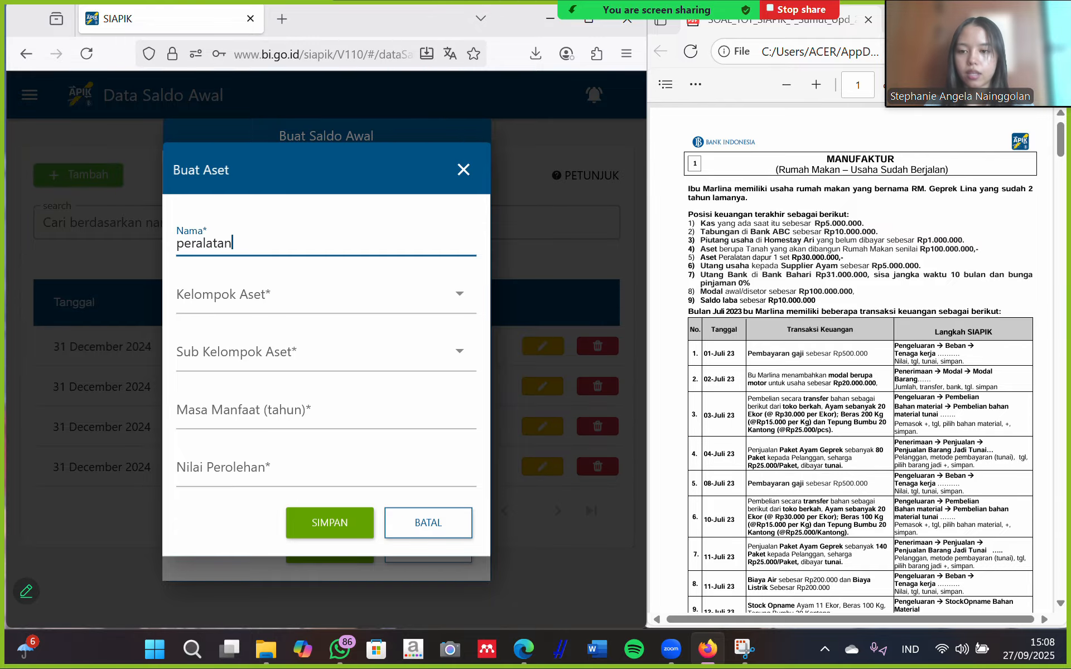
pyautogui.write(' dapur')
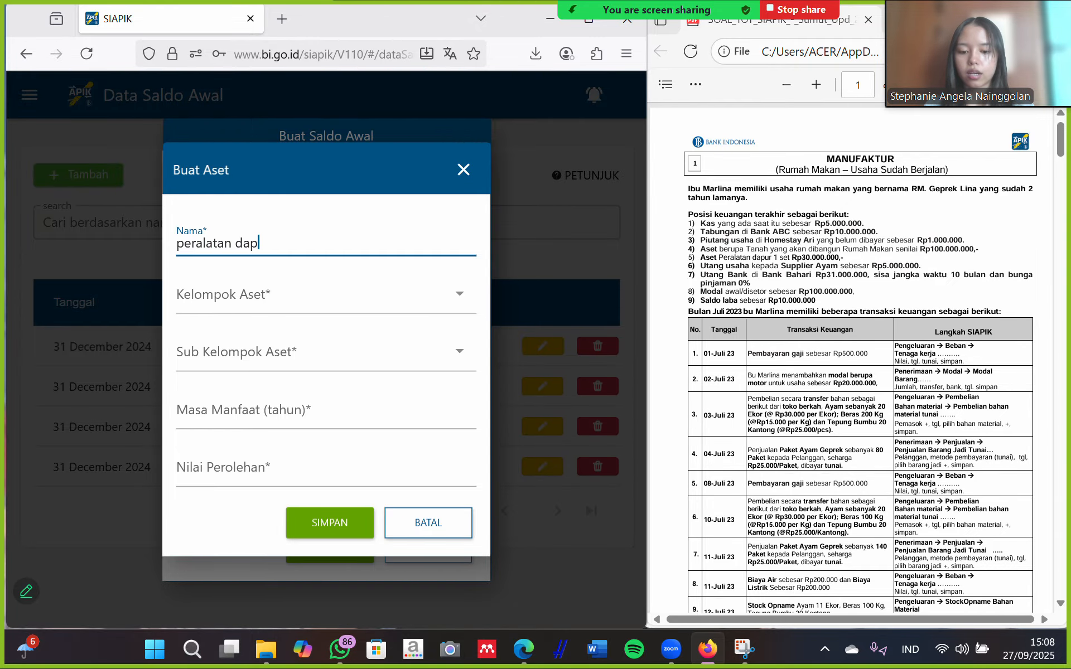
pyautogui.click(445, 298)
pyautogui.click(145, 346)
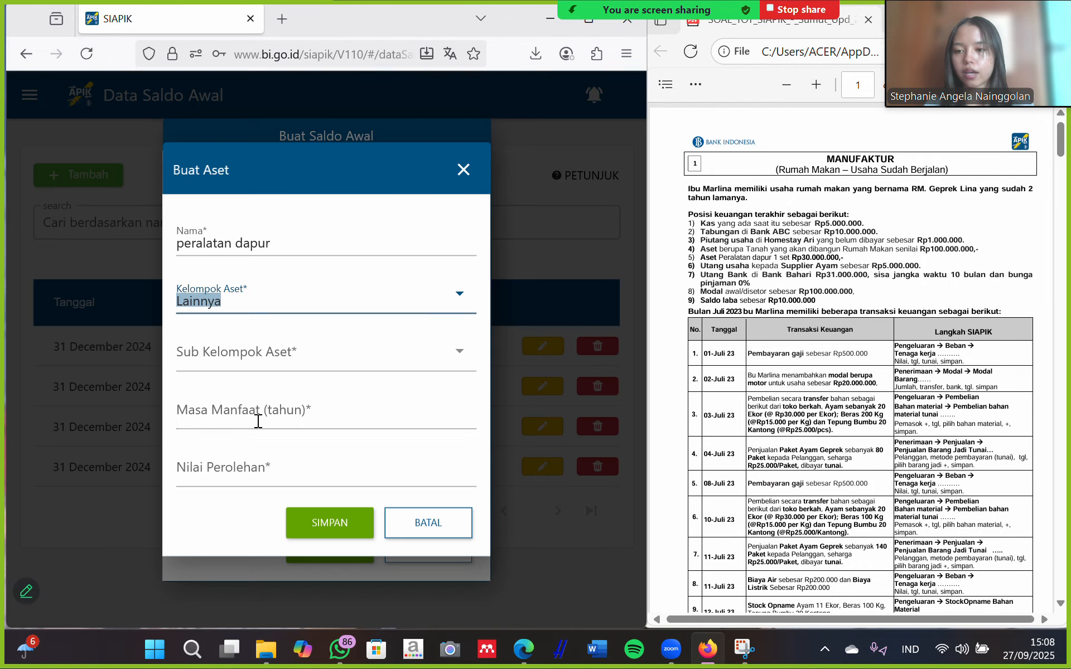
pyautogui.click(450, 349)
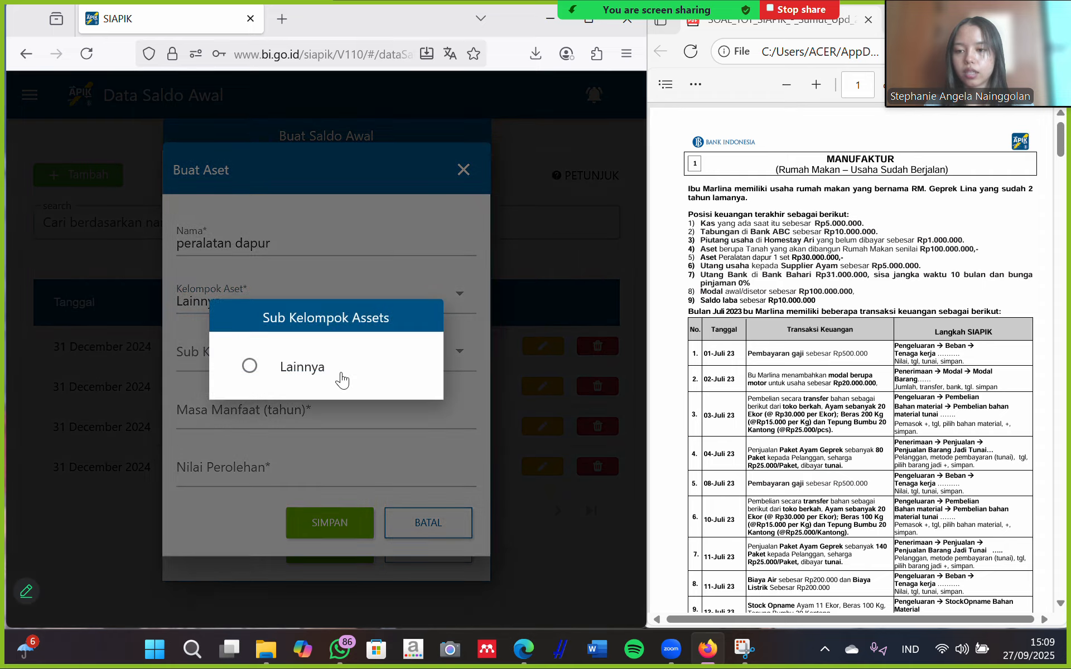
pyautogui.click(261, 367)
pyautogui.click(282, 433)
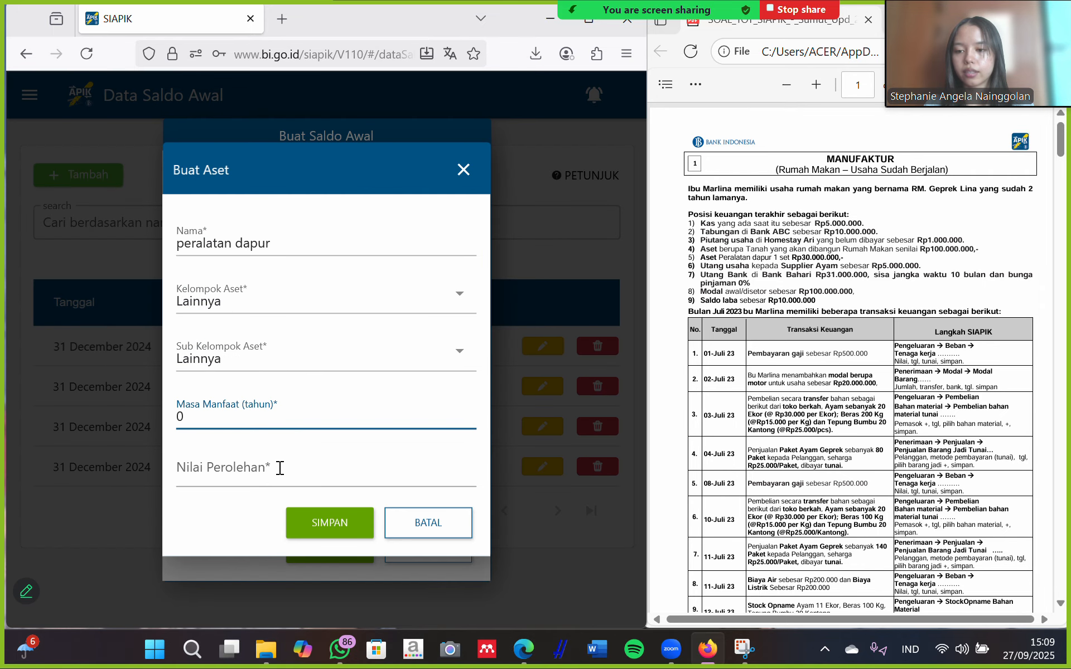
pyautogui.click(283, 479)
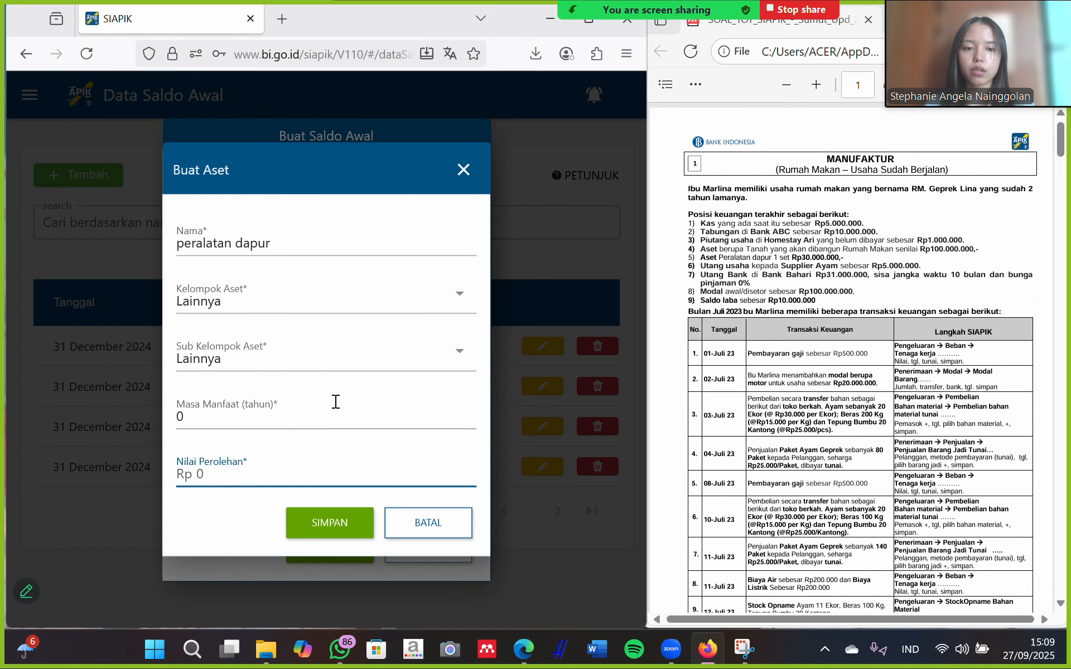
pyautogui.write('30.000')
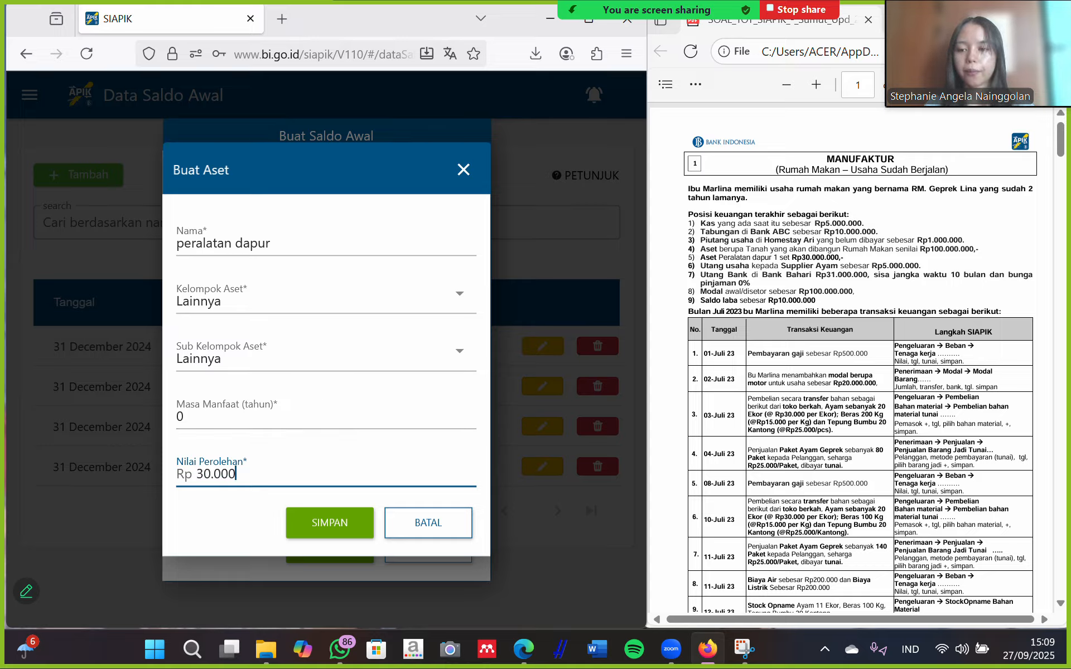
pyautogui.write('.000')
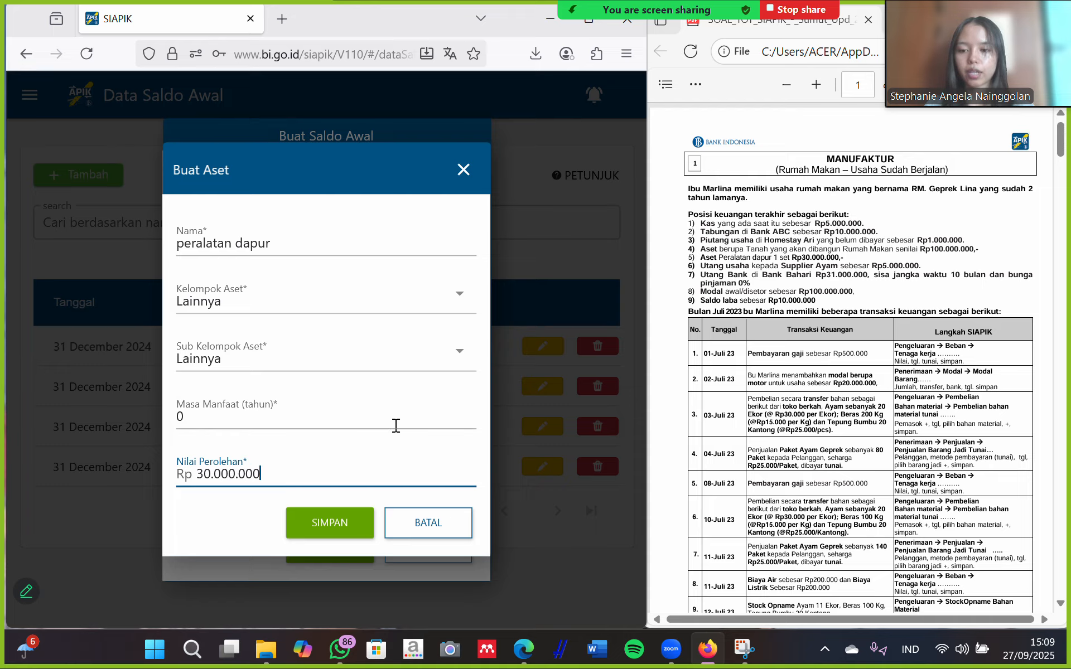
pyautogui.click(351, 527)
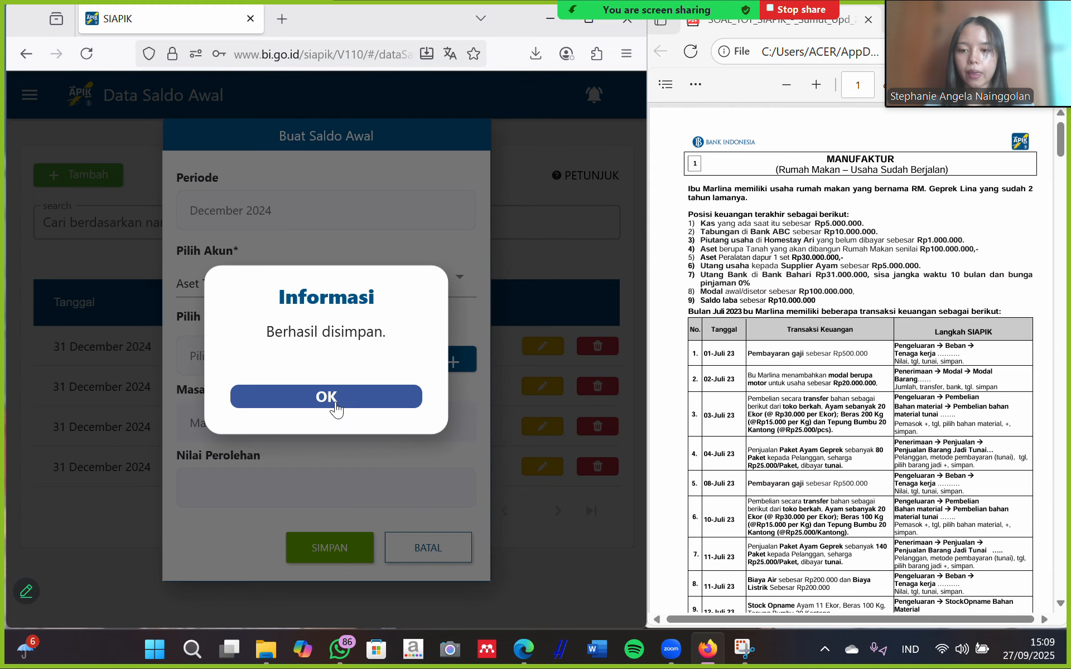
# Select peralatan dapur and save it as a Rp 30.000.000 Aset Tetap opening balance.
pyautogui.click(332, 397)
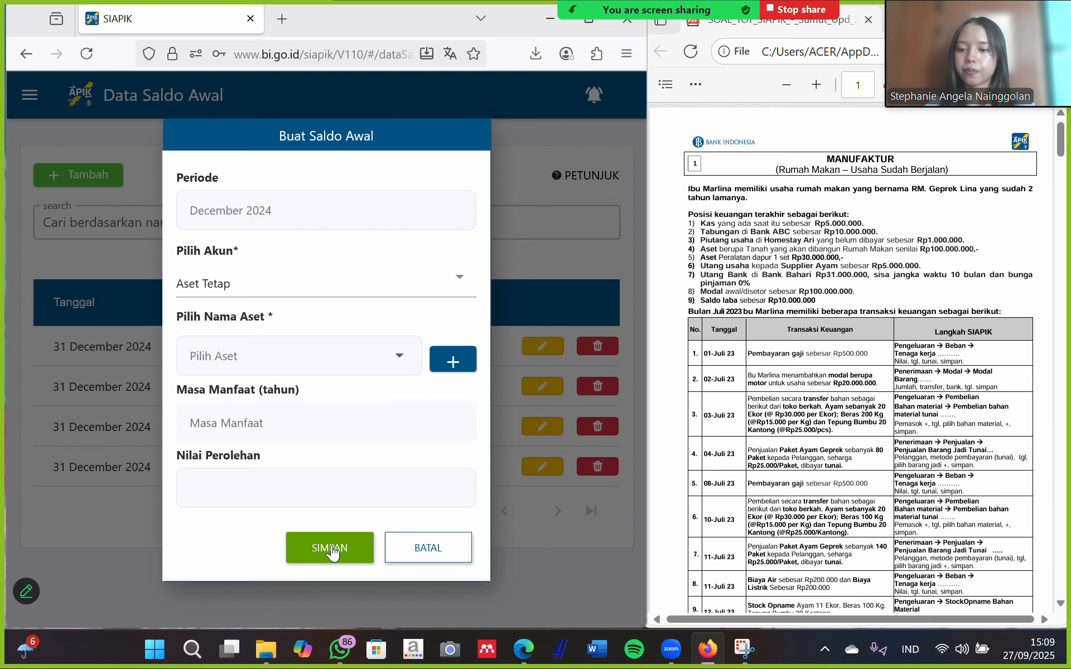
pyautogui.click(283, 360)
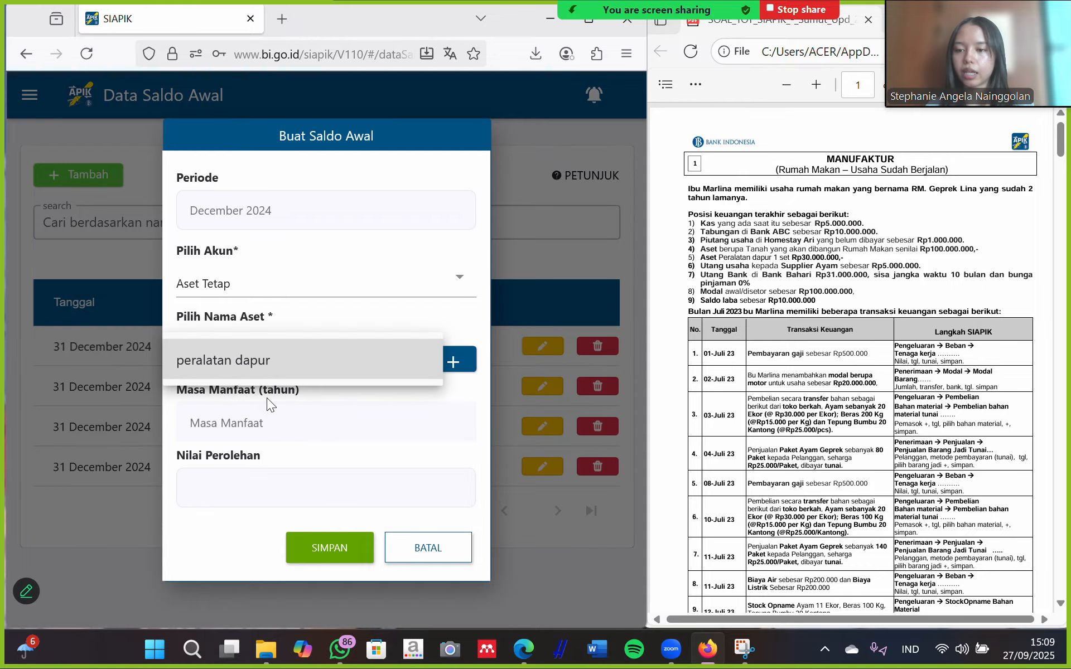
pyautogui.click(294, 364)
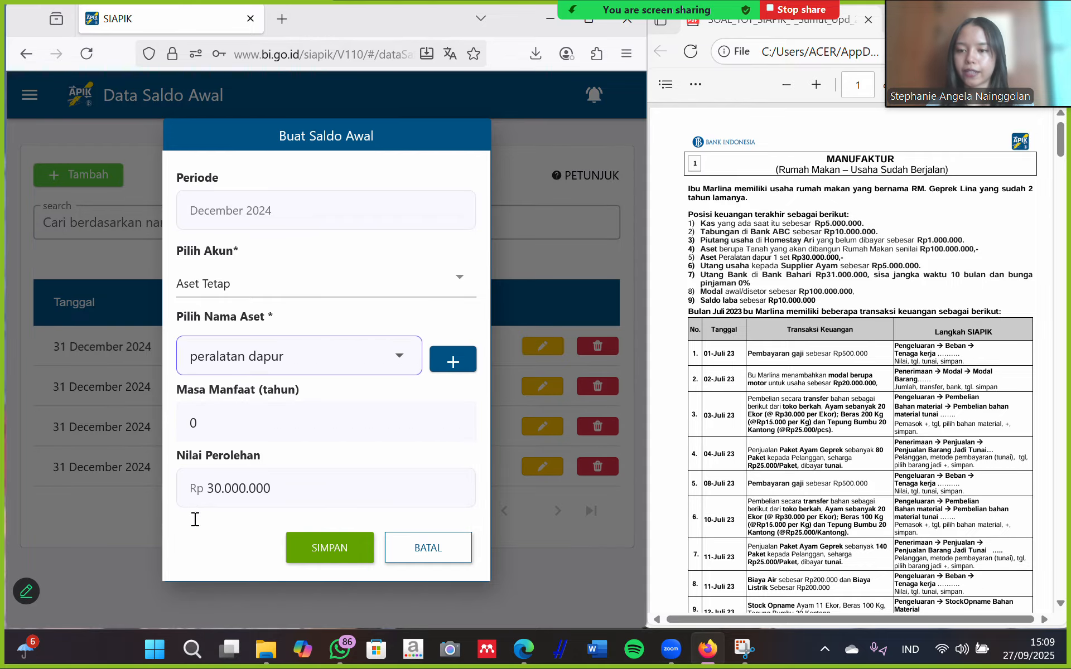
pyautogui.click(335, 541)
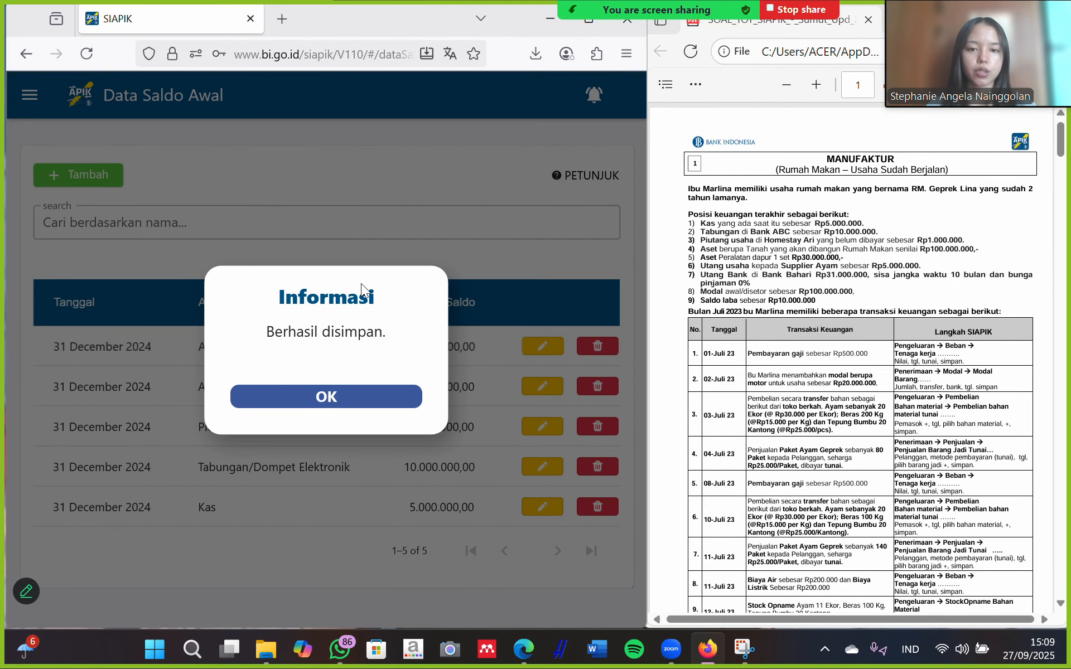
pyautogui.click(383, 397)
pyautogui.click(102, 187)
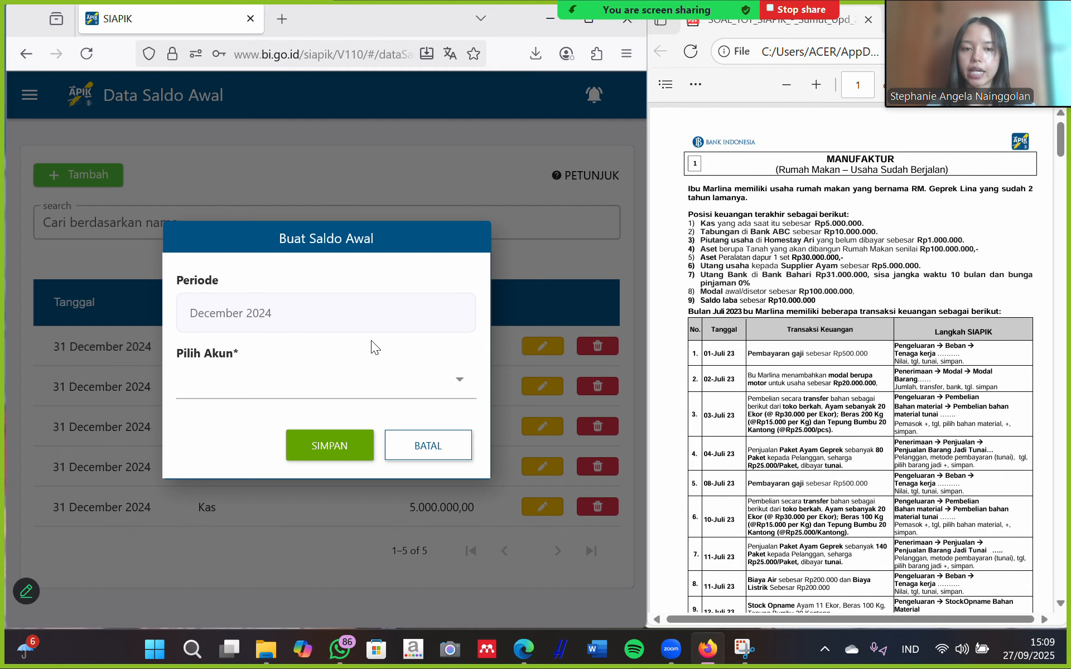
# Pick Utang Usaha and add supplier 'supplier ayam' with address 'medan'.
pyautogui.click(451, 380)
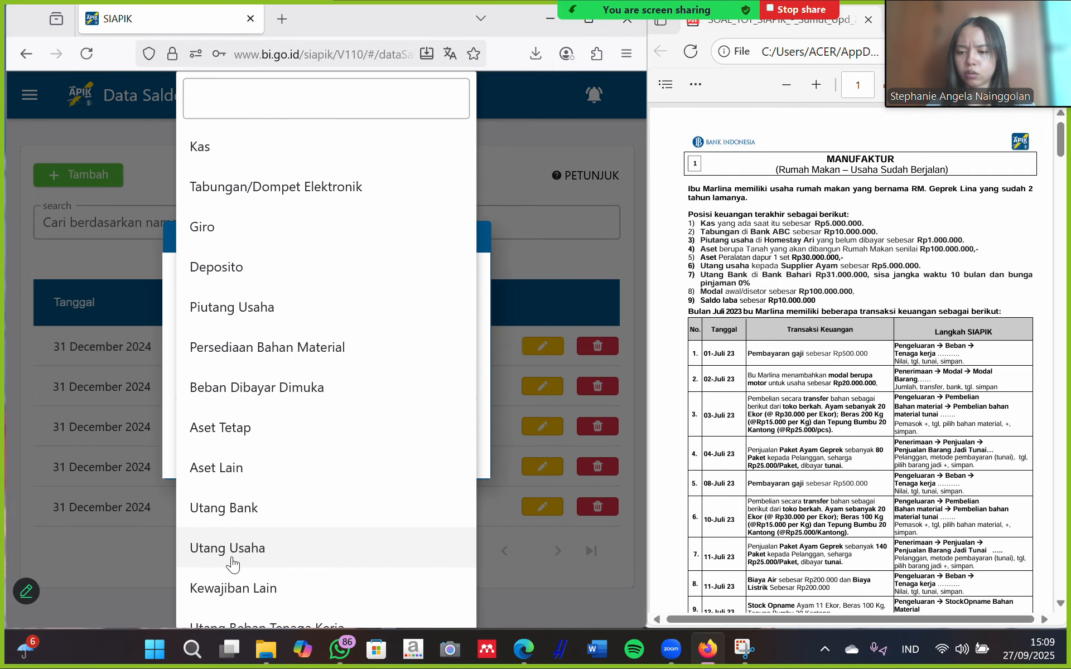
pyautogui.scroll(-1, 237, 561)
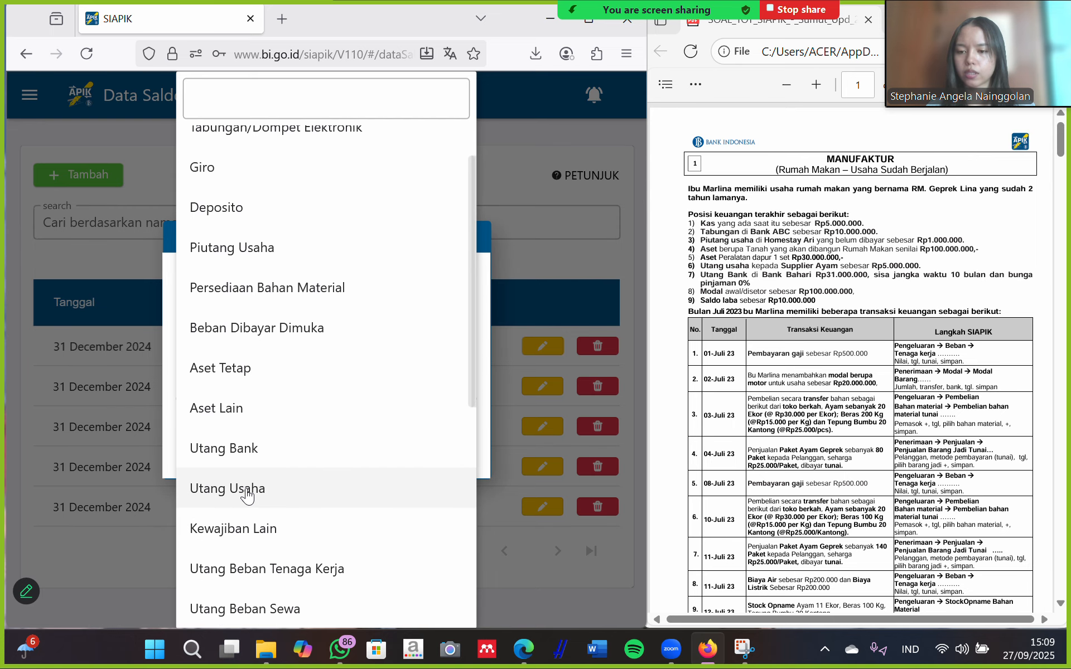
pyautogui.click(246, 488)
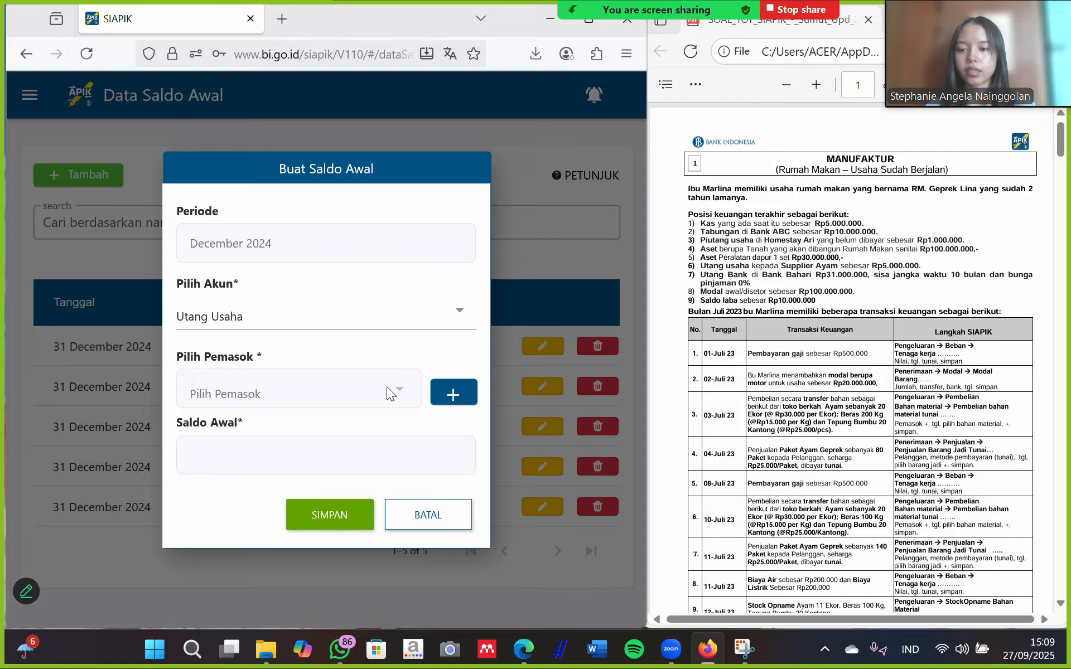
pyautogui.click(446, 396)
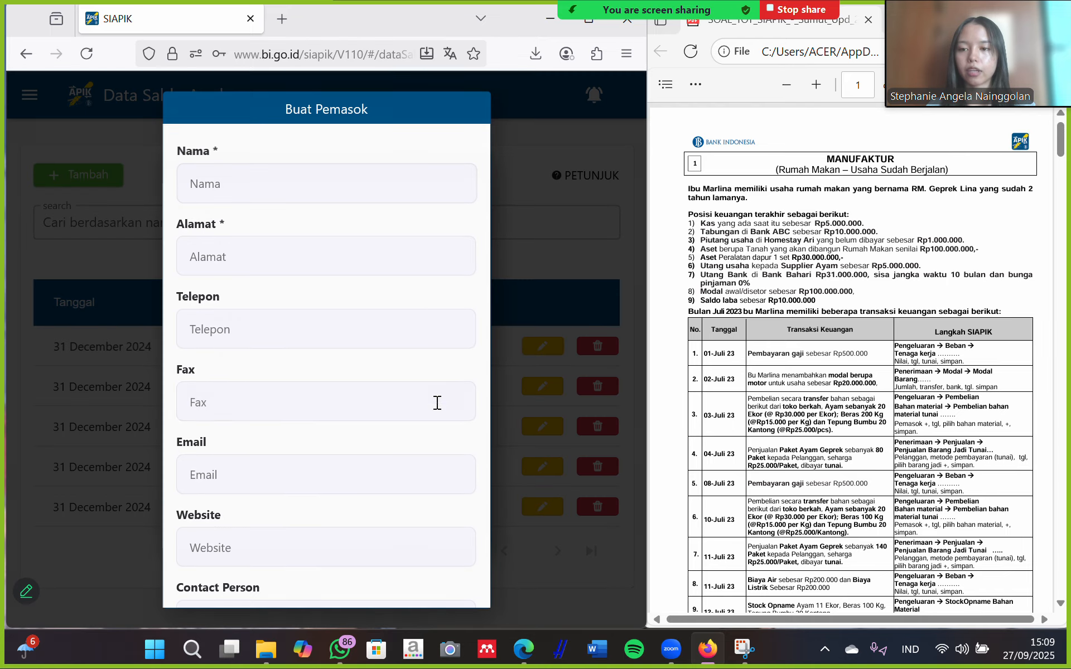
pyautogui.click(301, 175)
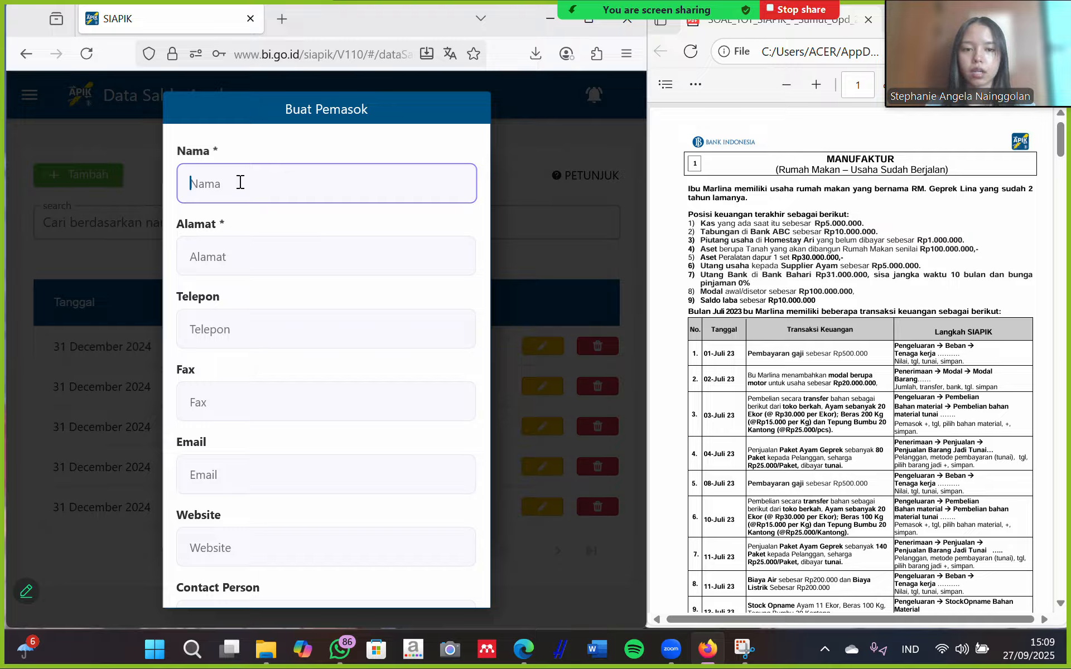
pyautogui.write('supp')
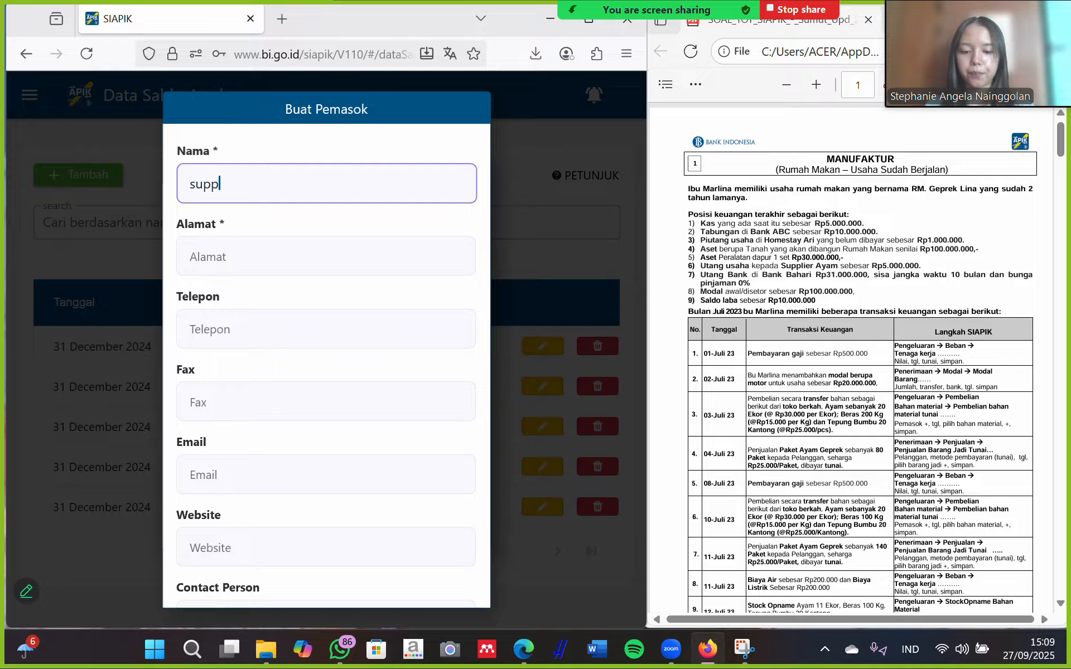
pyautogui.write('lier ayam')
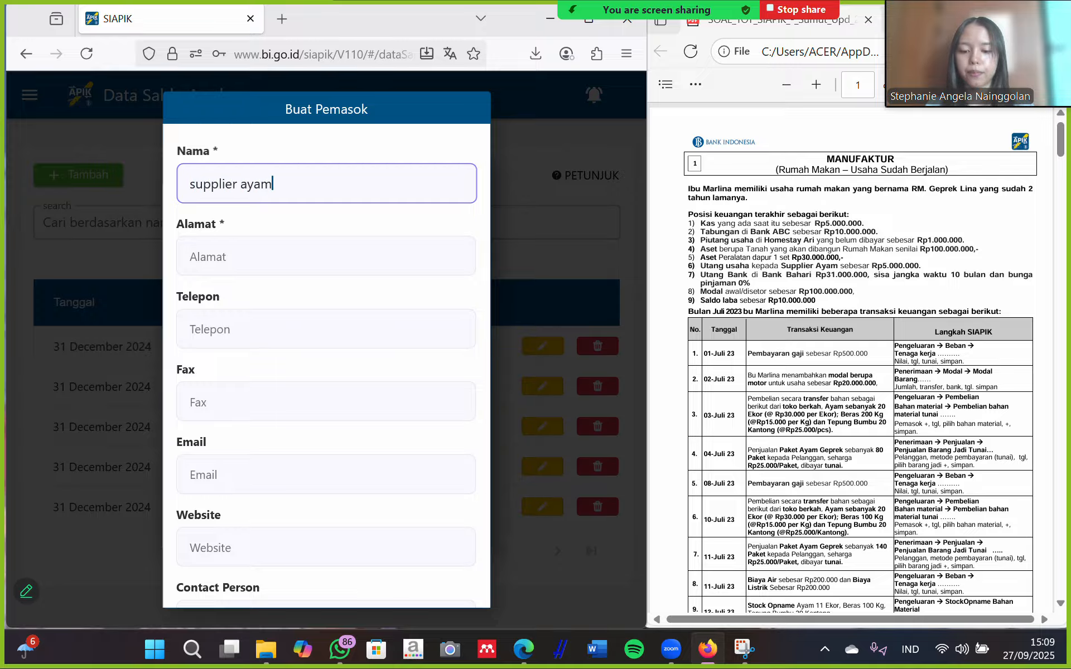
pyautogui.click(266, 250)
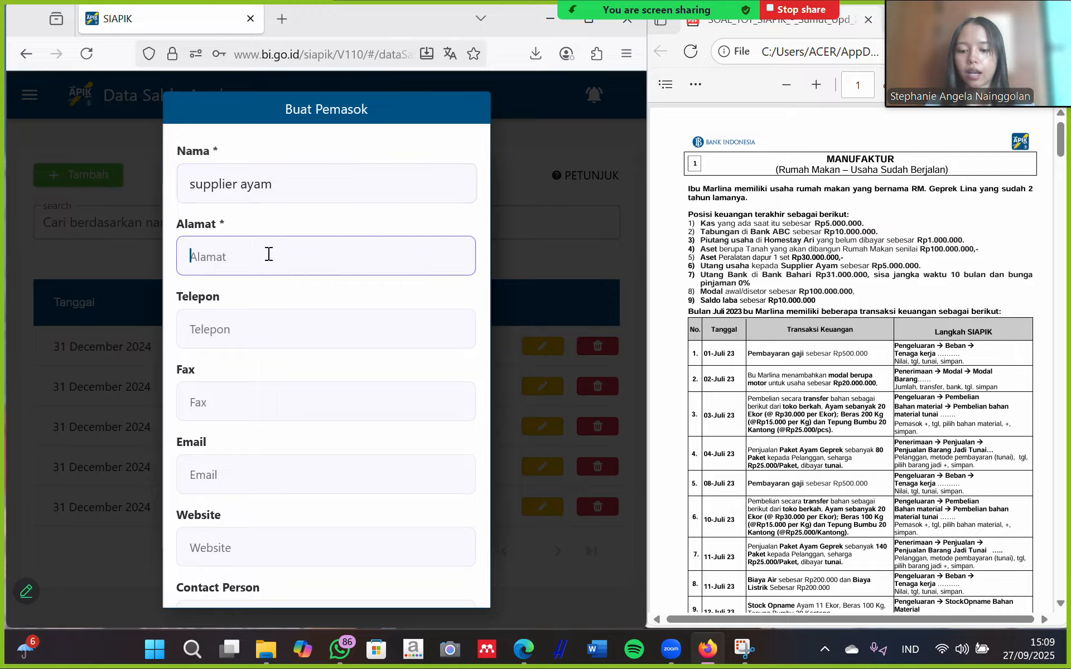
pyautogui.write('medan')
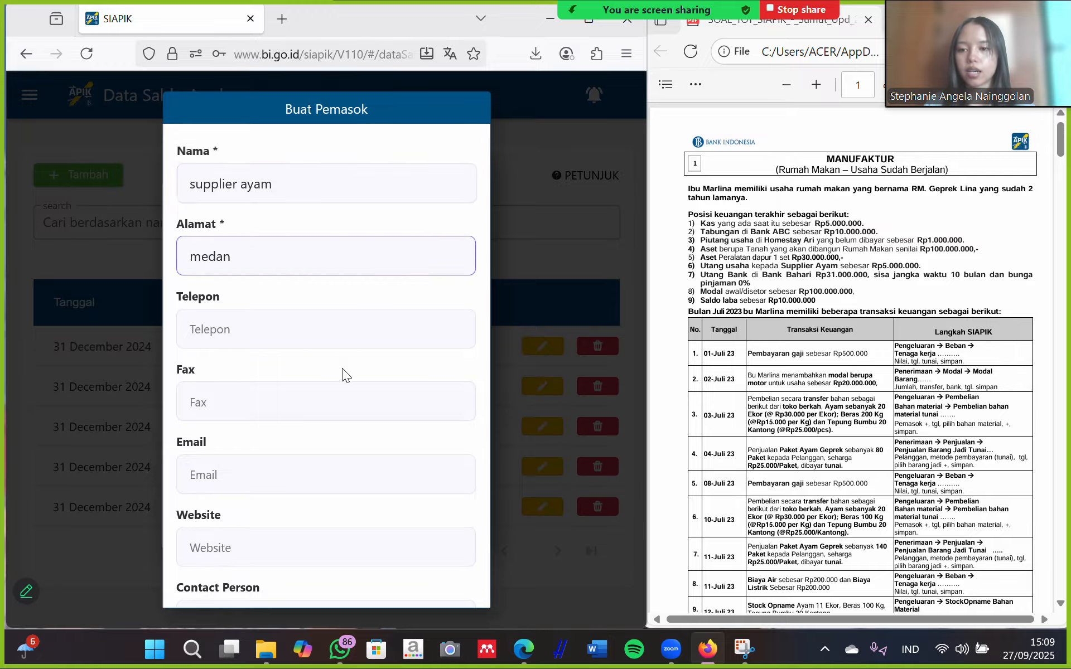
pyautogui.scroll(-2, 343, 374)
pyautogui.click(346, 575)
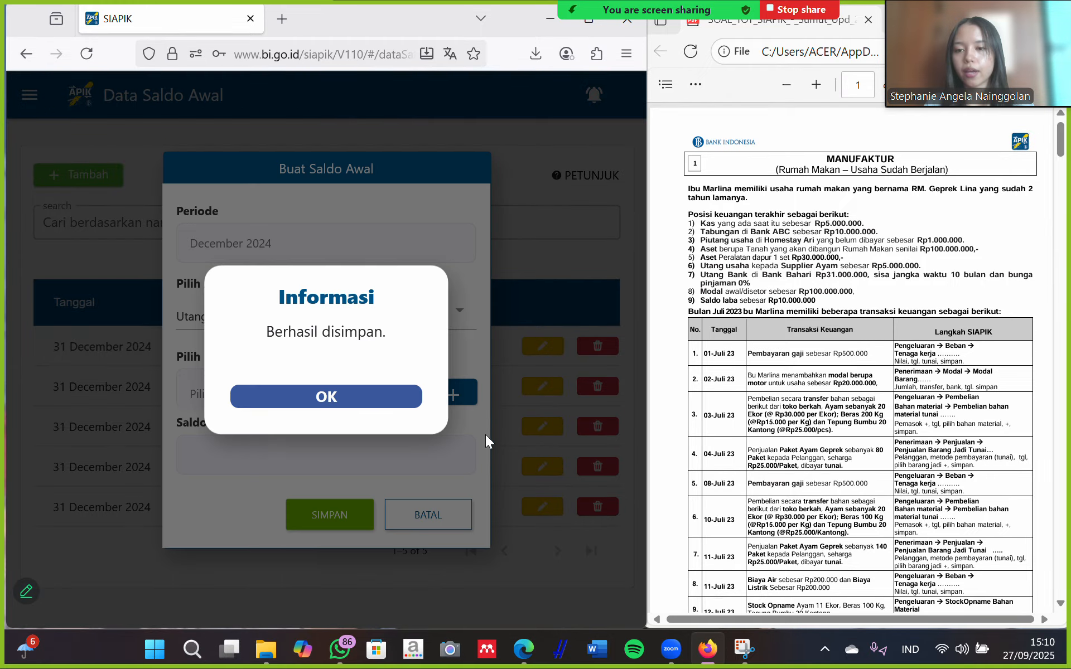
# Select supplier ayam and save a Rp 5.000.000 Utang Usaha opening balance.
pyautogui.click(353, 403)
pyautogui.click(293, 390)
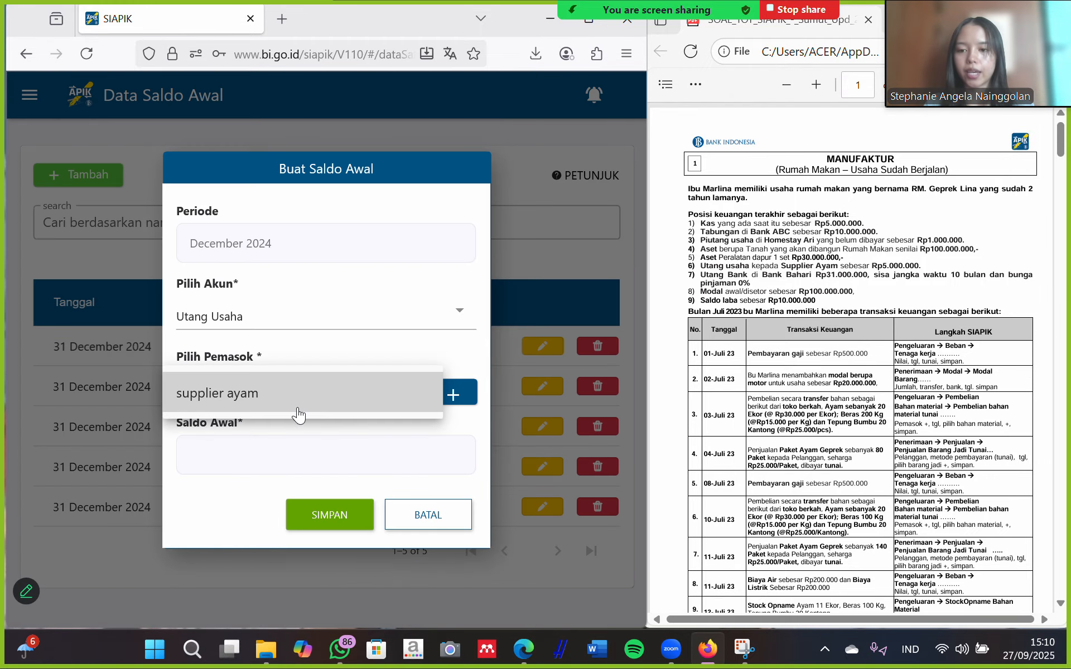
pyautogui.click(334, 399)
pyautogui.click(290, 456)
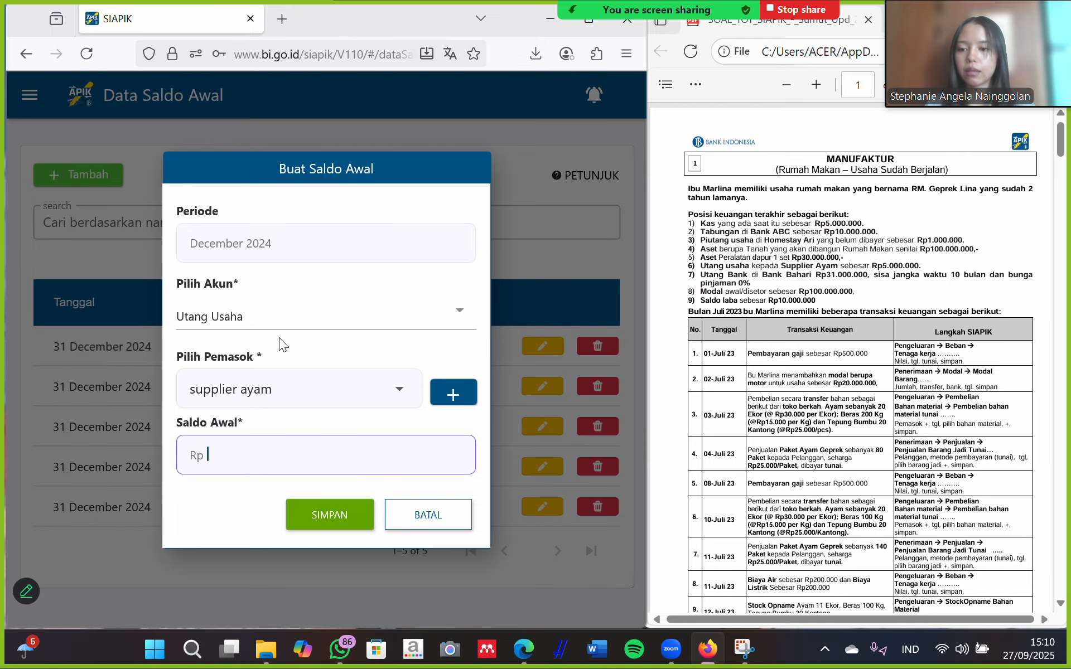
pyautogui.write('5.')
pyautogui.write('0')
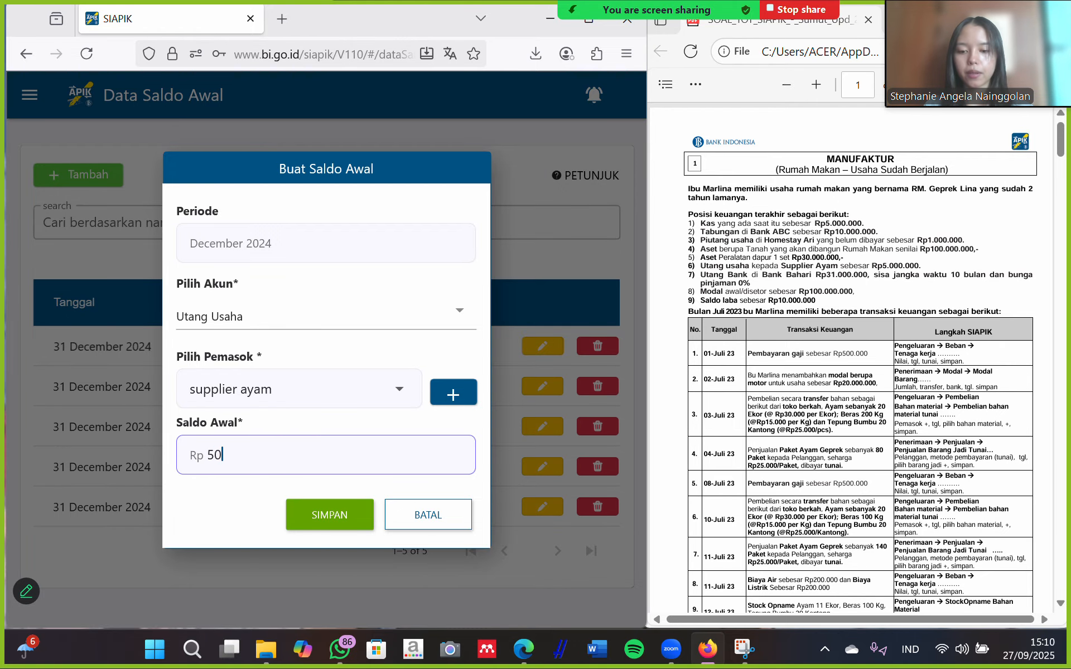
pyautogui.write('00.000')
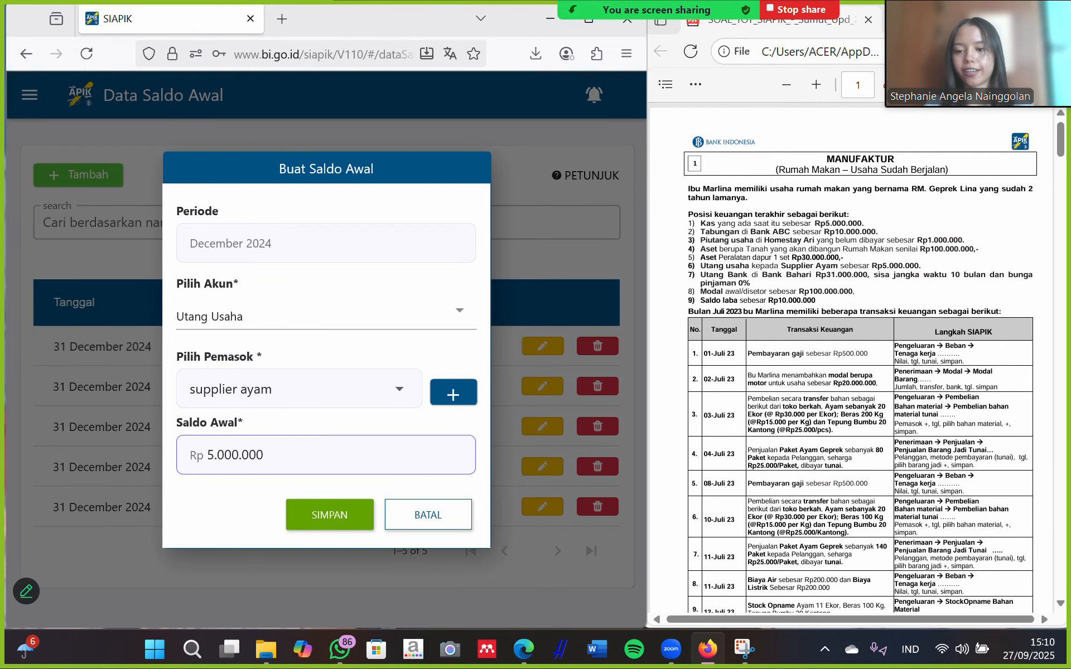
pyautogui.click(331, 515)
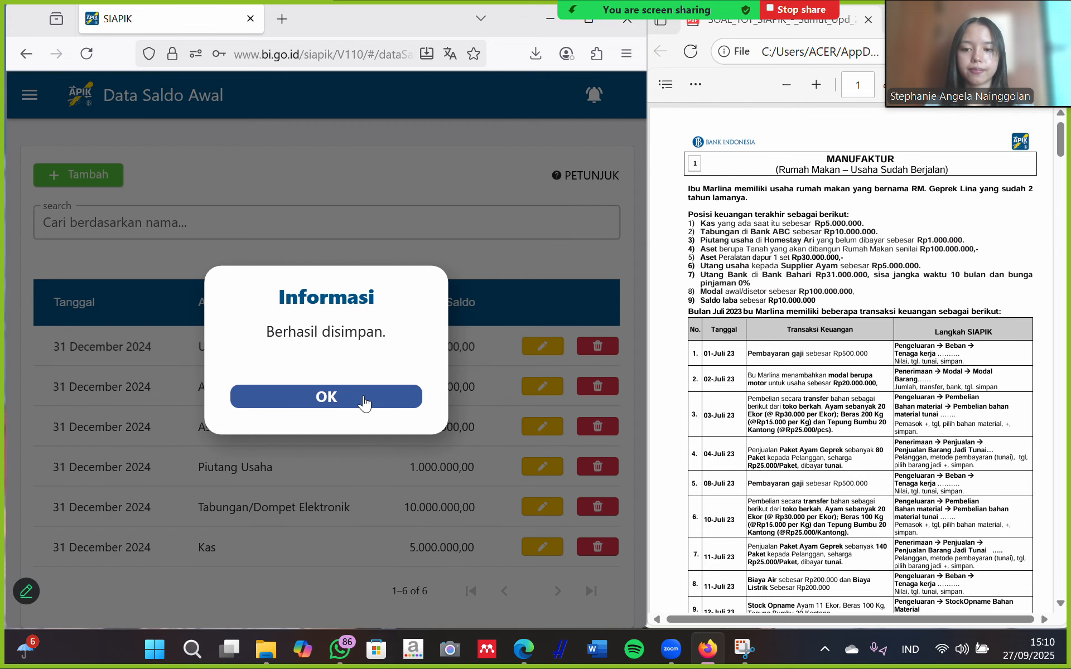
pyautogui.click(363, 405)
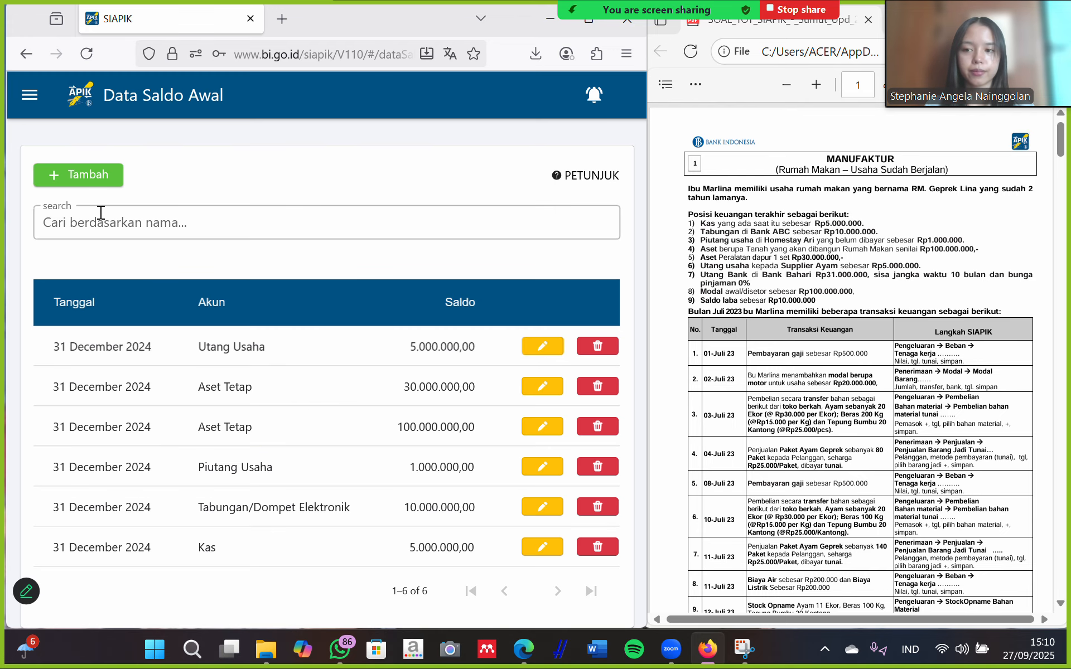
pyautogui.click(80, 179)
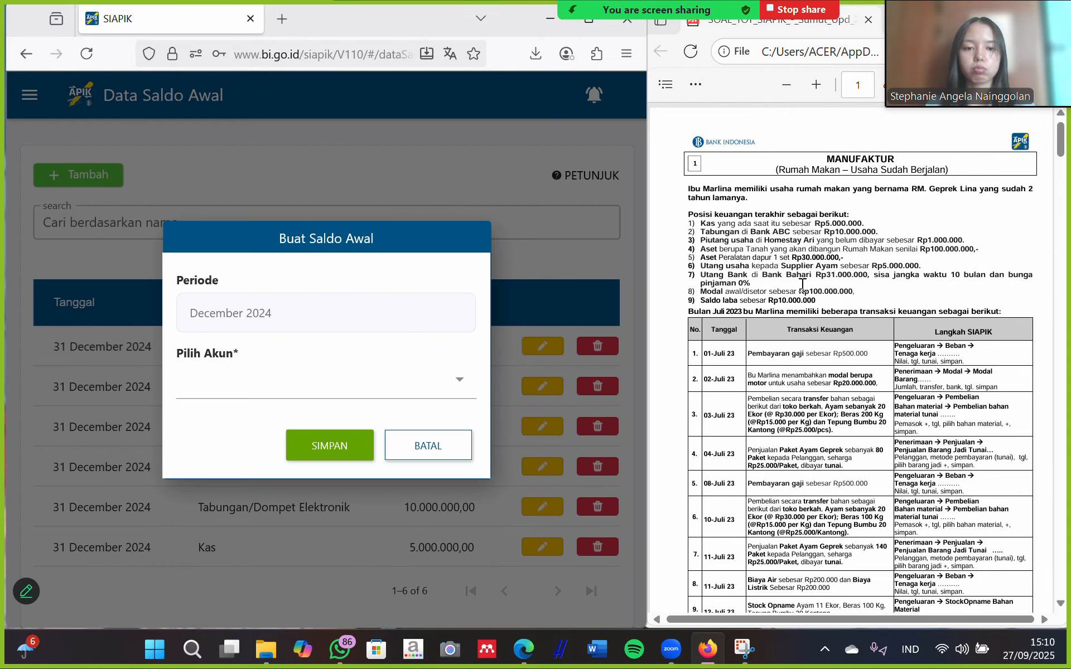
# Set the account to Utang Bank with a 10-month remaining term and 0% interest.
pyautogui.click(450, 375)
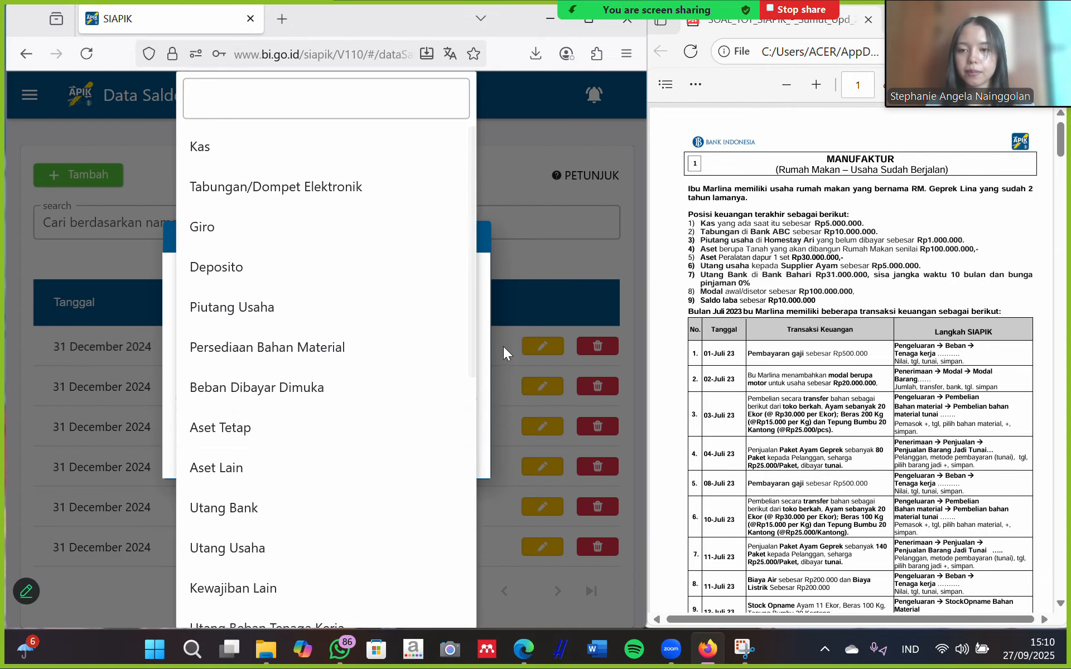
pyautogui.click(297, 186)
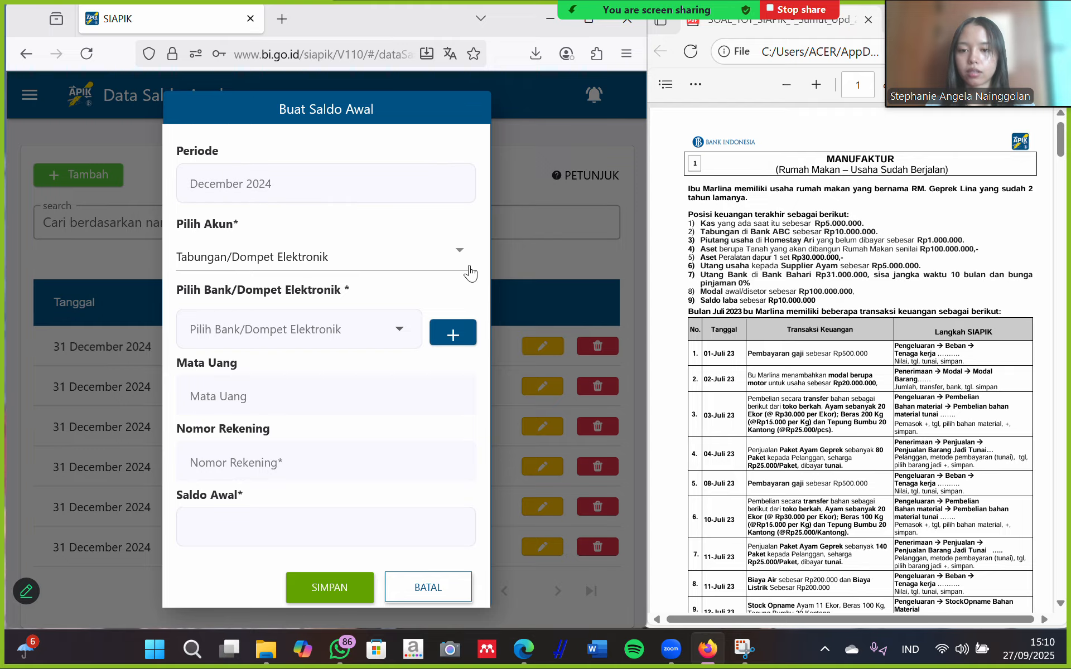
pyautogui.click(458, 252)
pyautogui.scroll(-5, 280, 396)
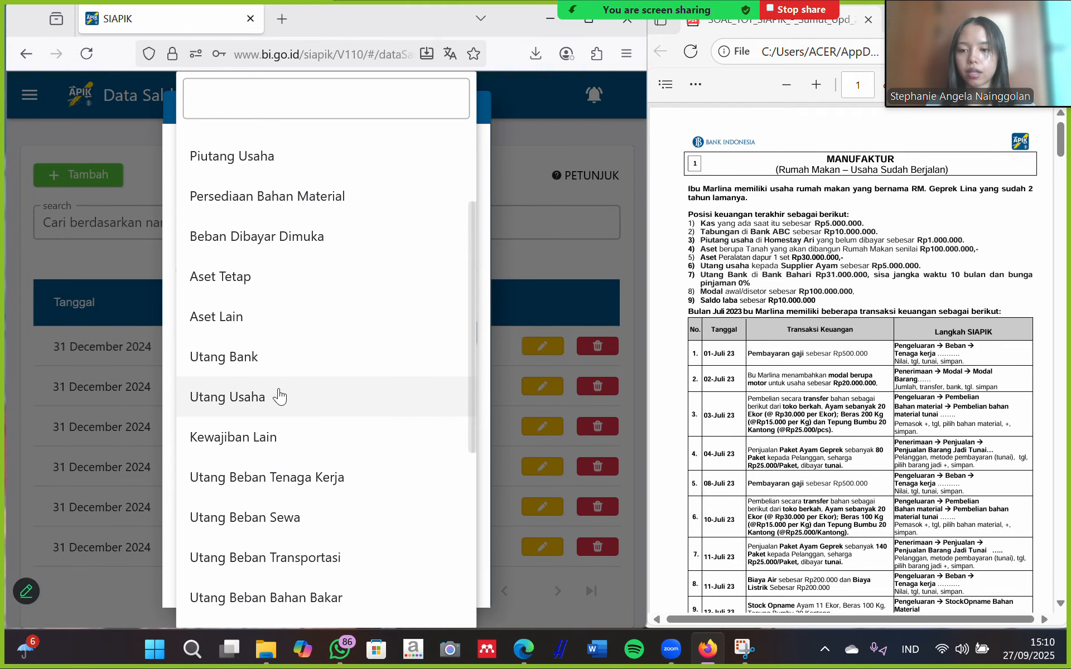
pyautogui.click(270, 272)
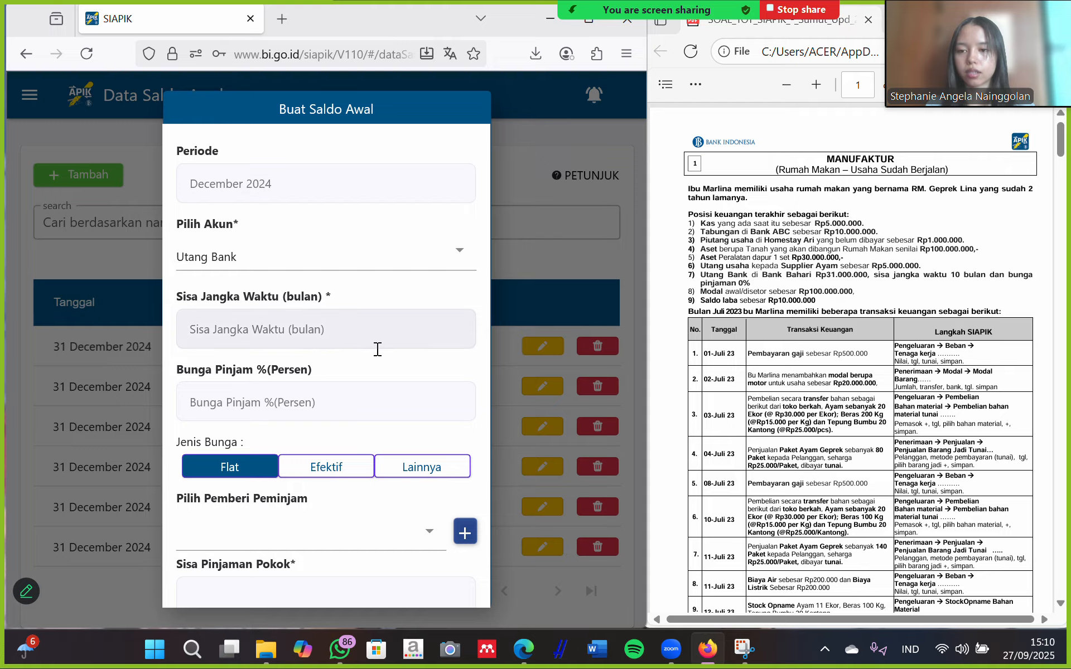
pyautogui.click(323, 338)
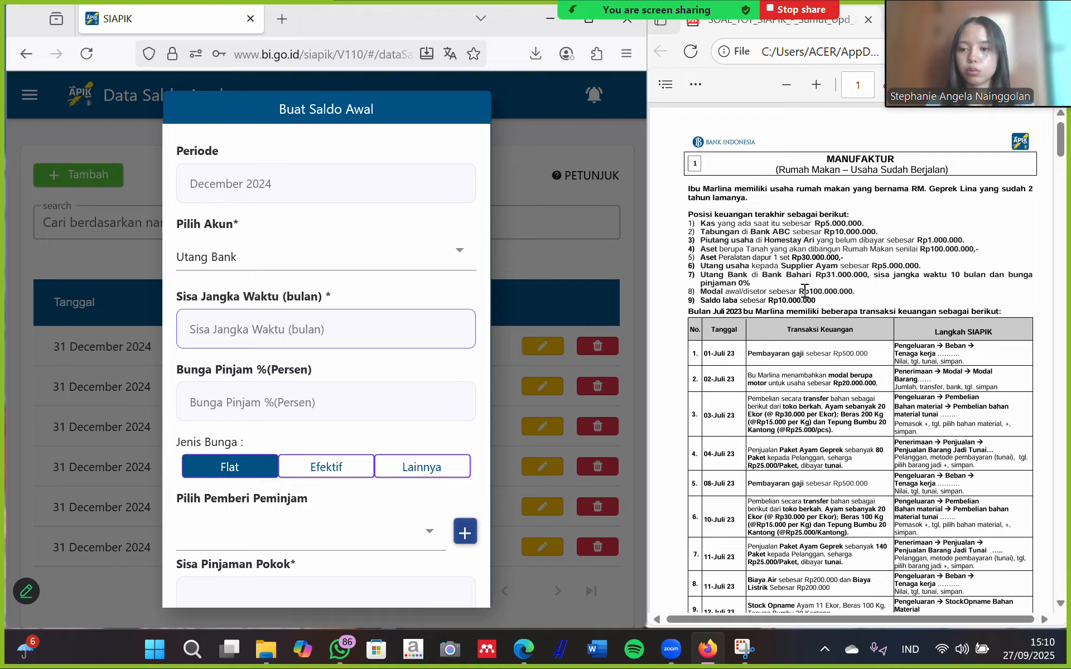
pyautogui.write('10')
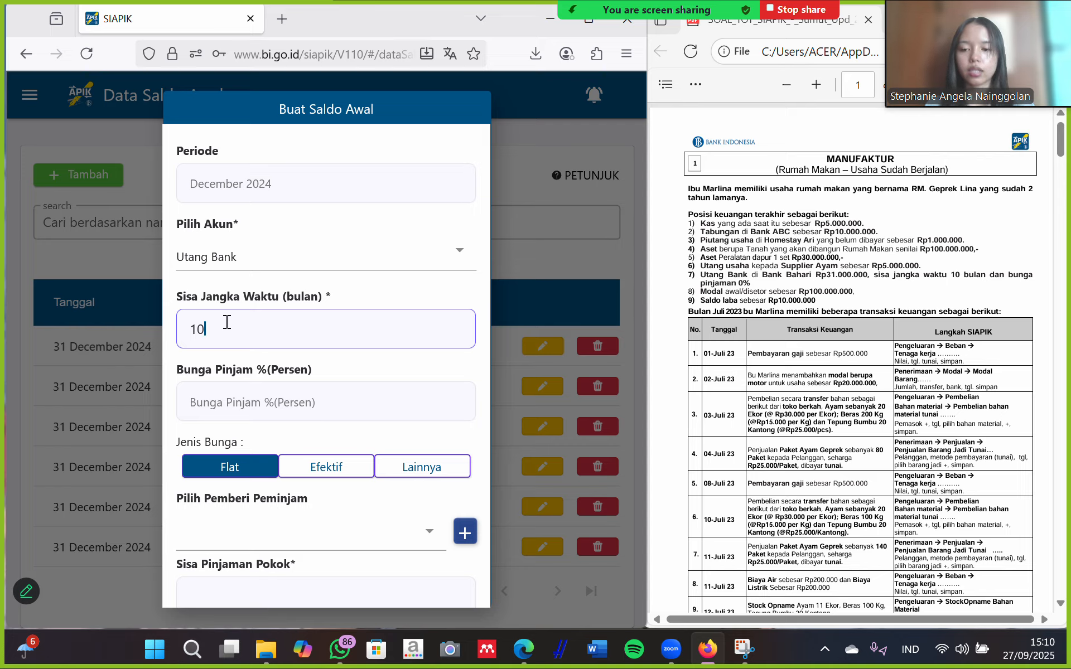
pyautogui.click(290, 402)
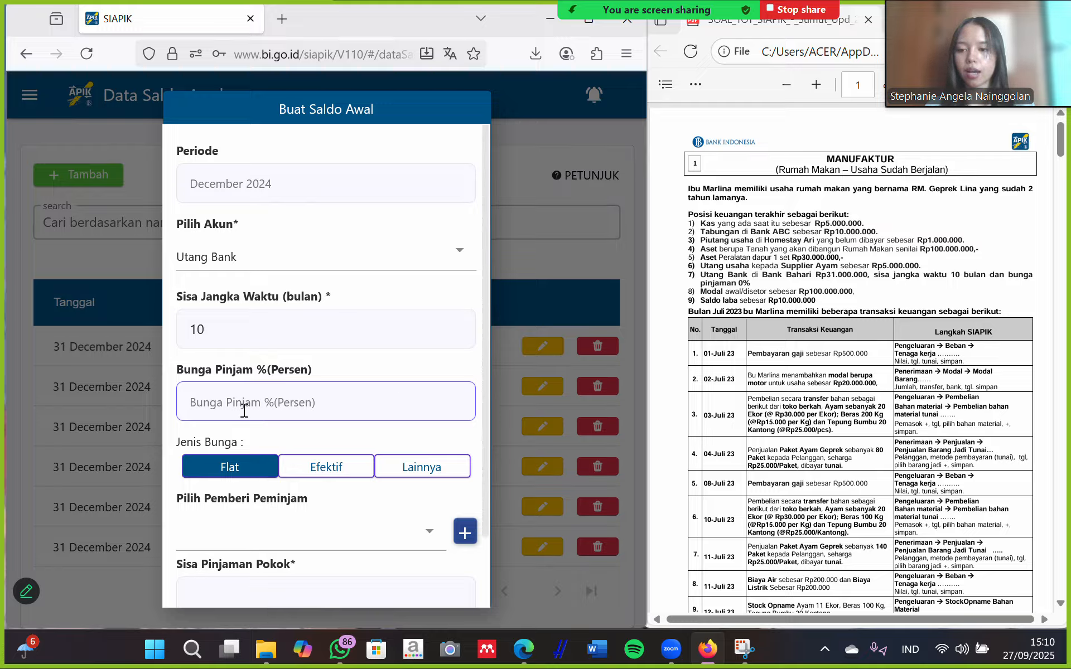
pyautogui.write('0')
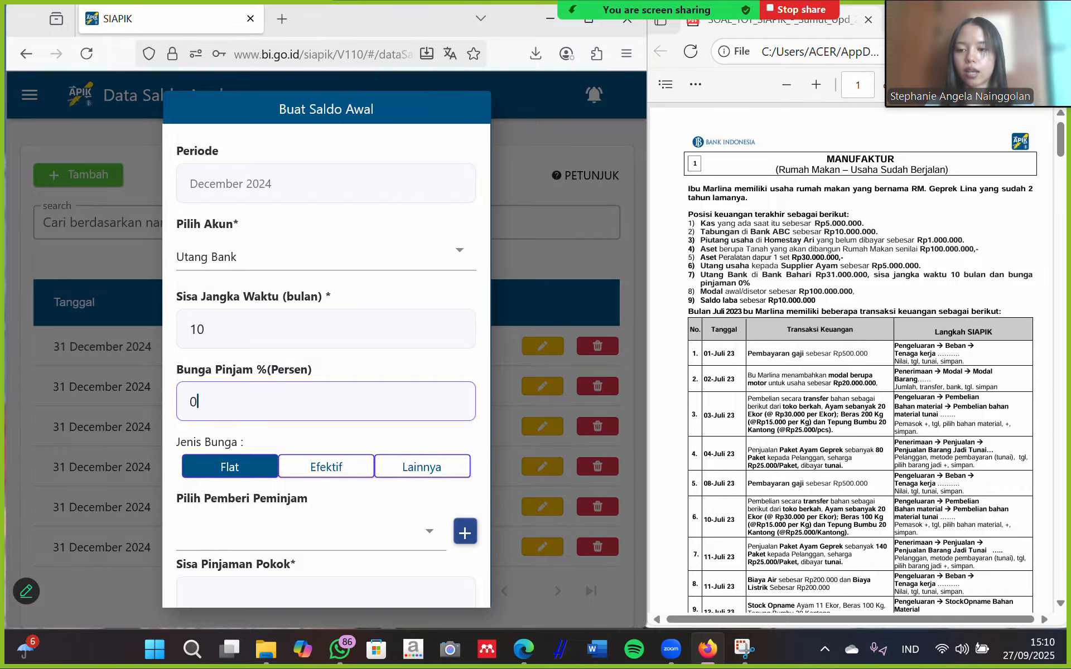
pyautogui.scroll(-2, 216, 404)
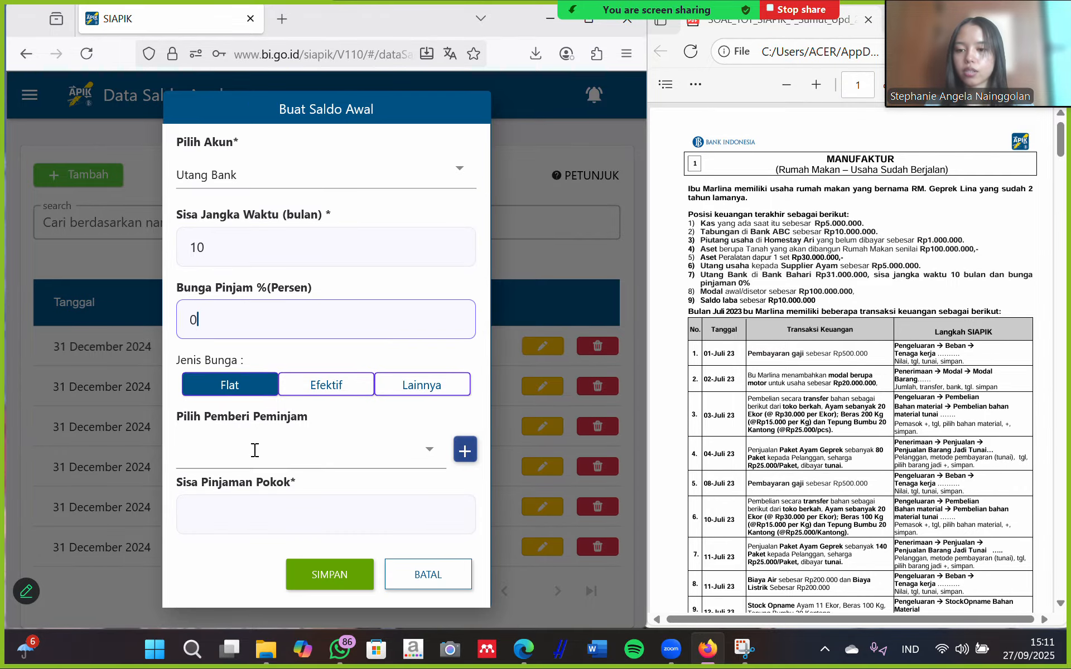
# Add a new lending bank named 'Bank Bahari'.
pyautogui.click(468, 449)
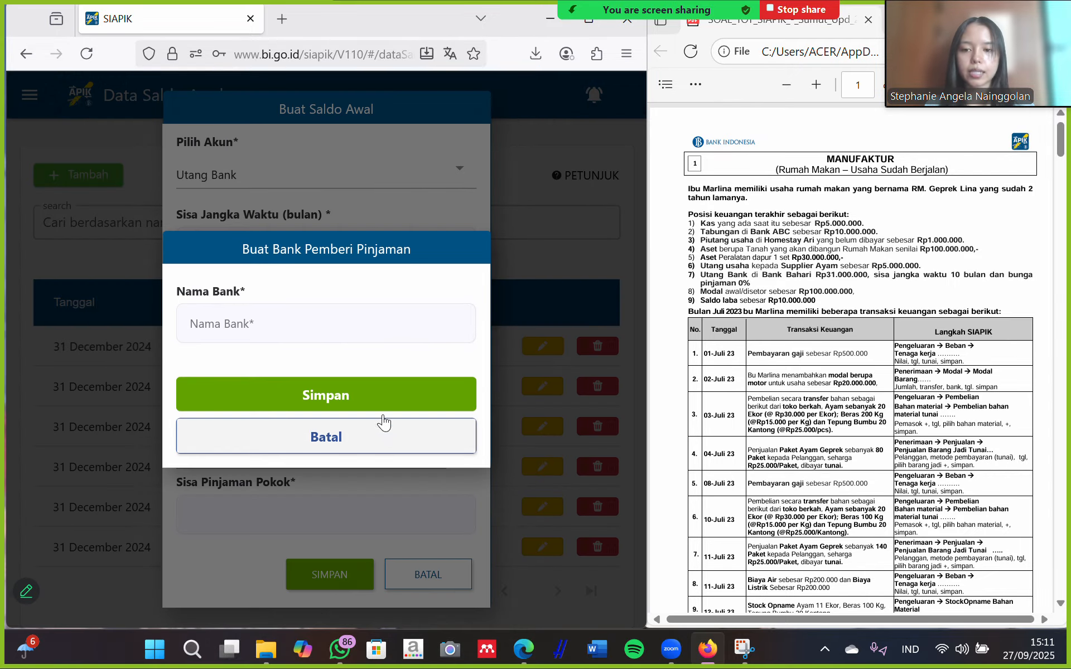
pyautogui.click(280, 323)
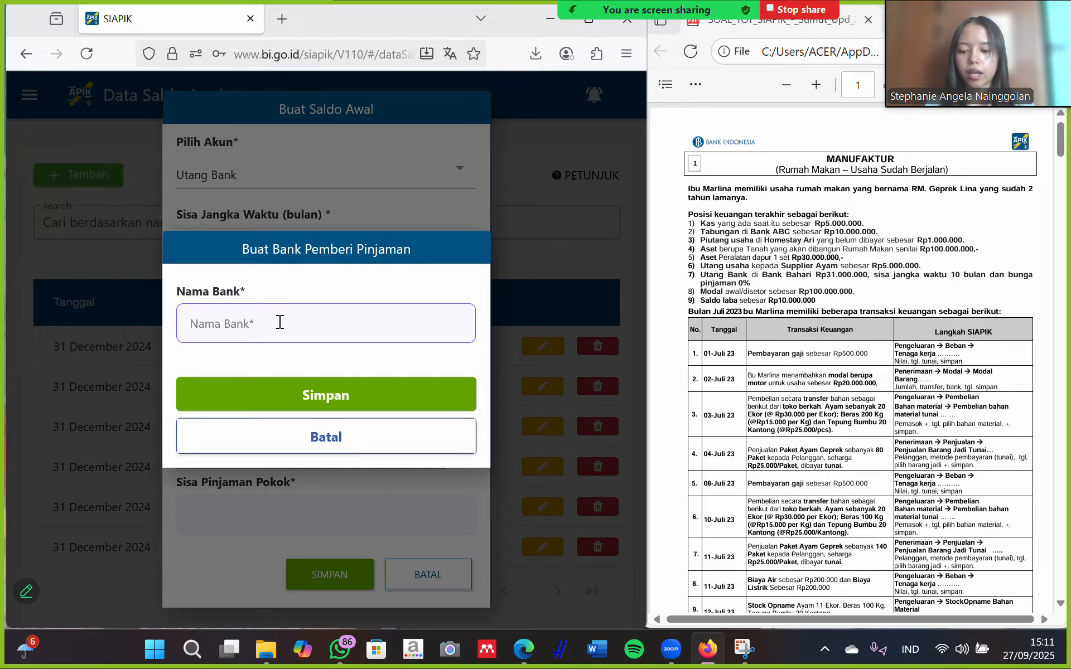
pyautogui.write('Bank Bh')
pyautogui.press('capslock')
pyautogui.press('capslock')
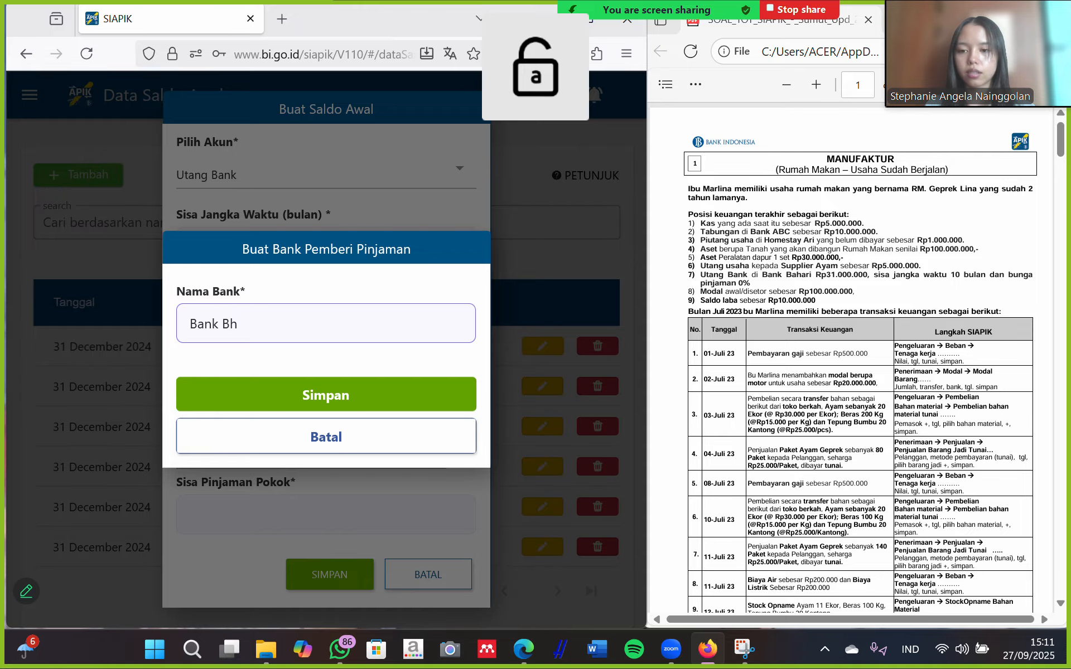
pyautogui.press('BackSpace')
pyautogui.press('BackSpace')
pyautogui.write('ahari')
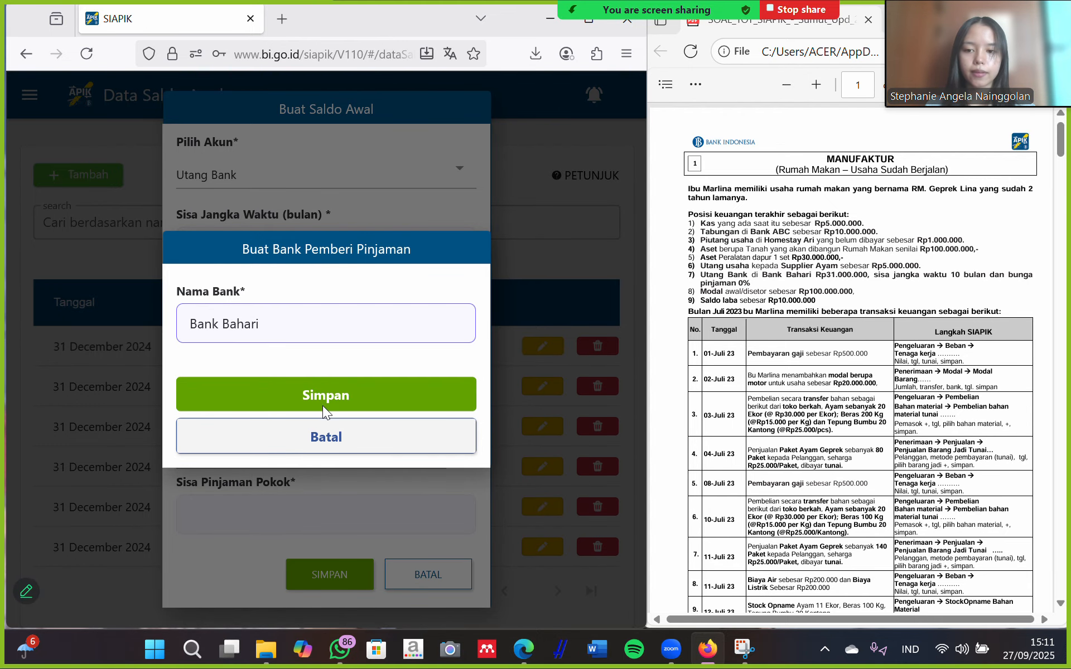
pyautogui.click(333, 393)
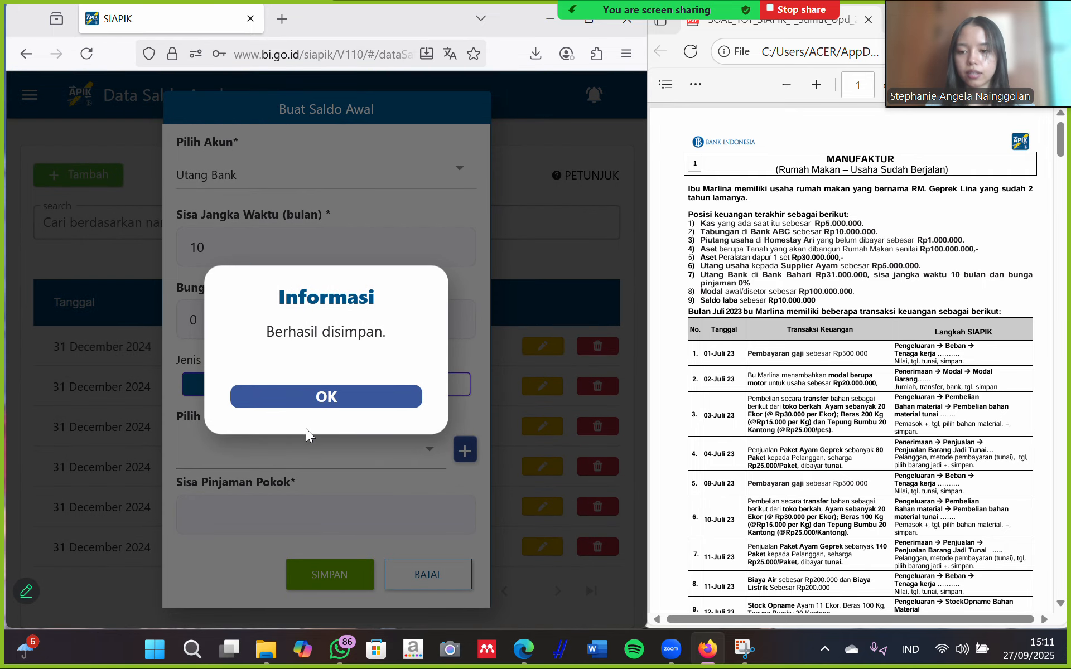
pyautogui.click(346, 407)
# Select Bank Bahari and save the Utang Bank balance with Rp 31.000.000 remaining principal.
pyautogui.click(317, 450)
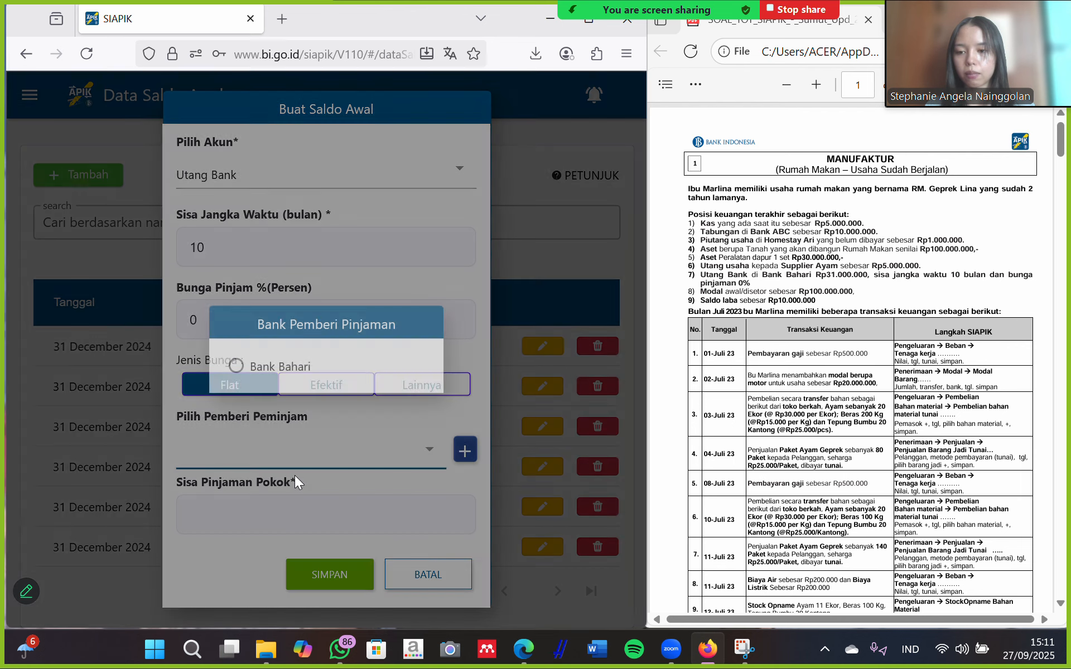
pyautogui.click(281, 371)
pyautogui.click(285, 519)
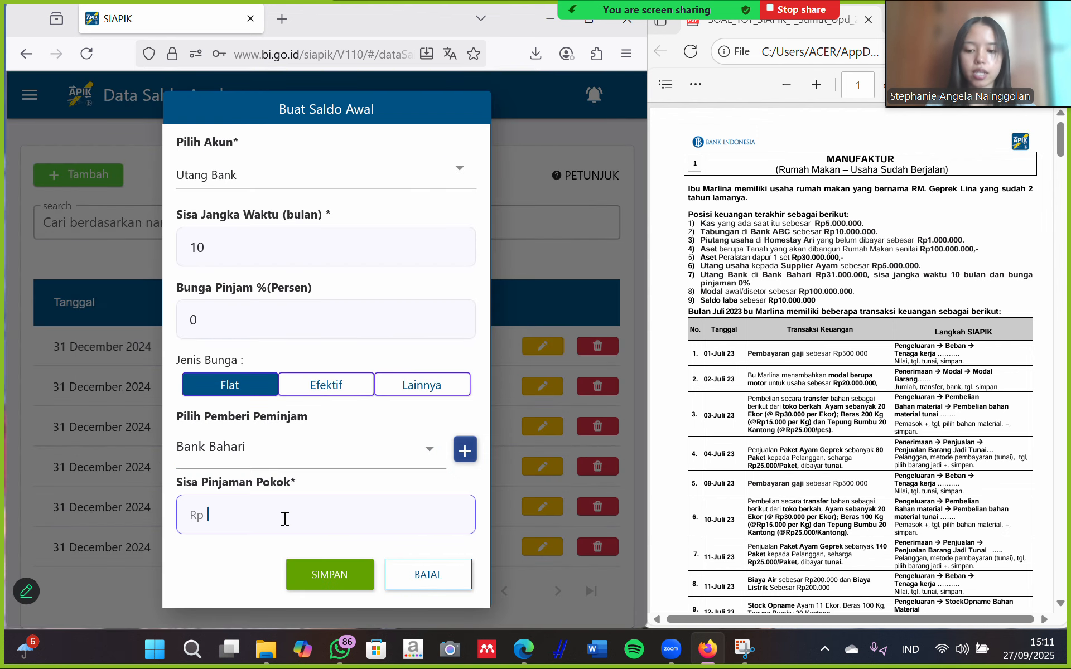
pyautogui.write('31.000.000')
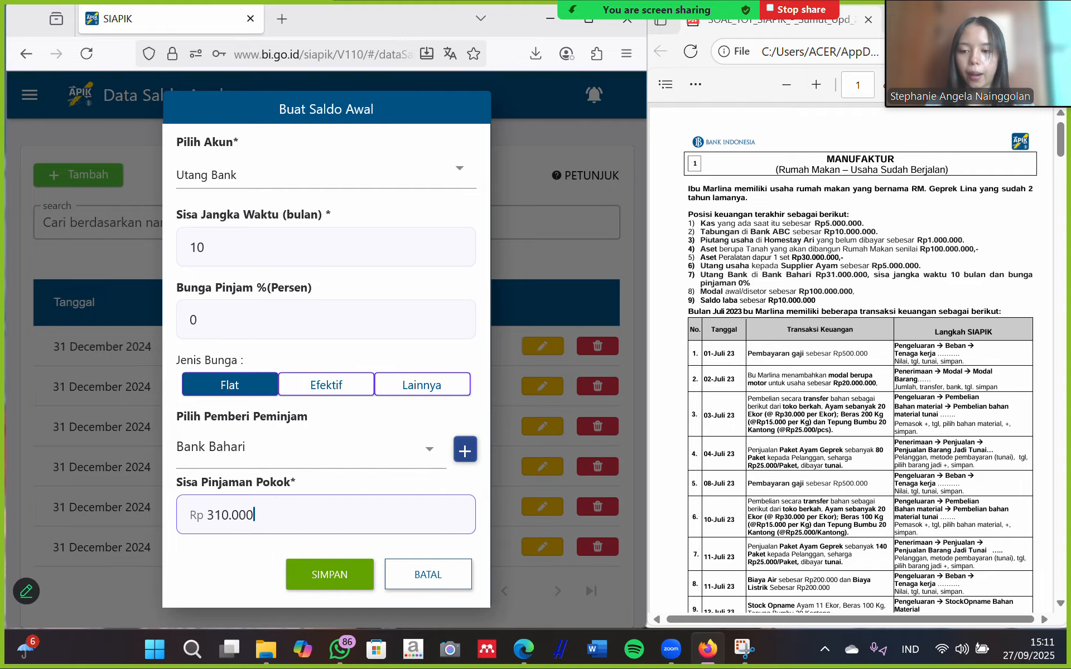
pyautogui.click(323, 575)
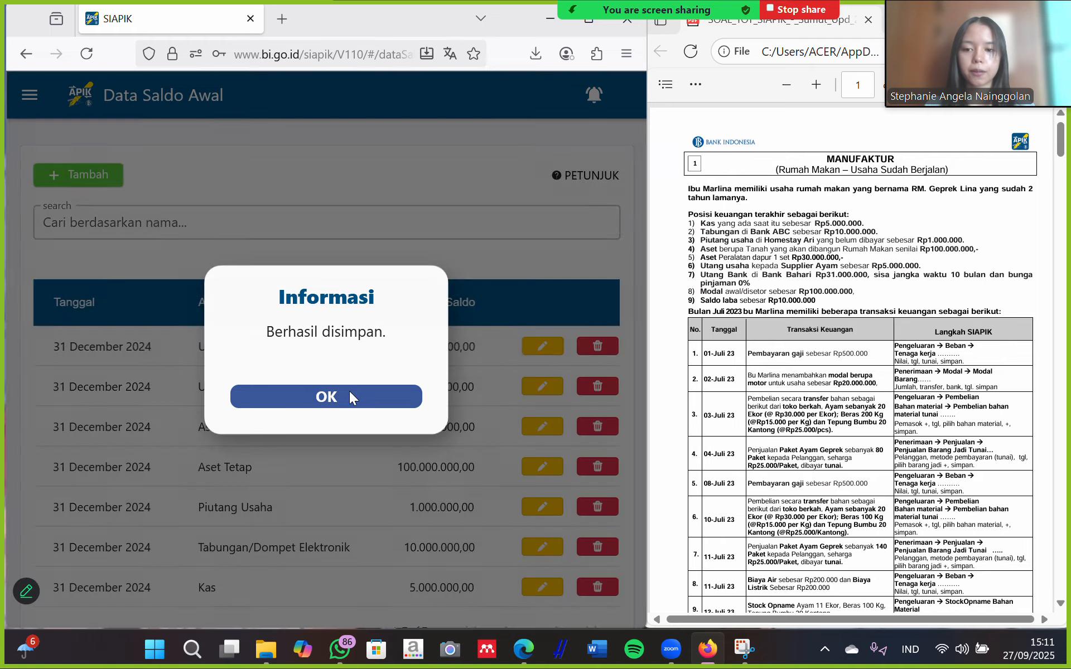
pyautogui.click(349, 395)
# Save a Rp 100.000.000 opening balance for the Modal account.
pyautogui.click(60, 178)
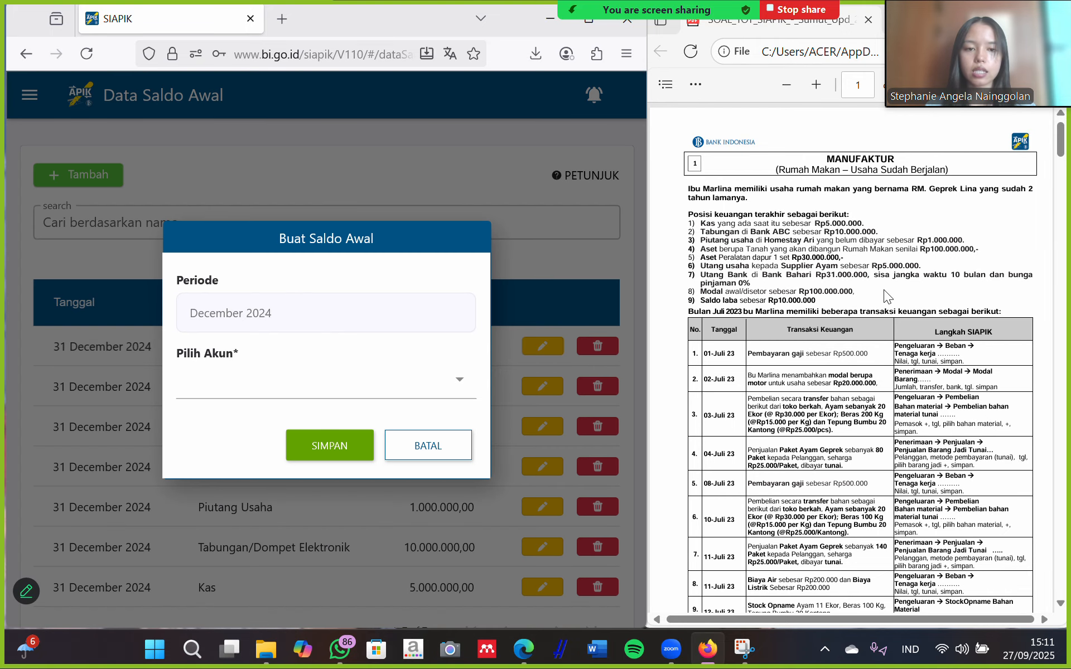
pyautogui.click(271, 383)
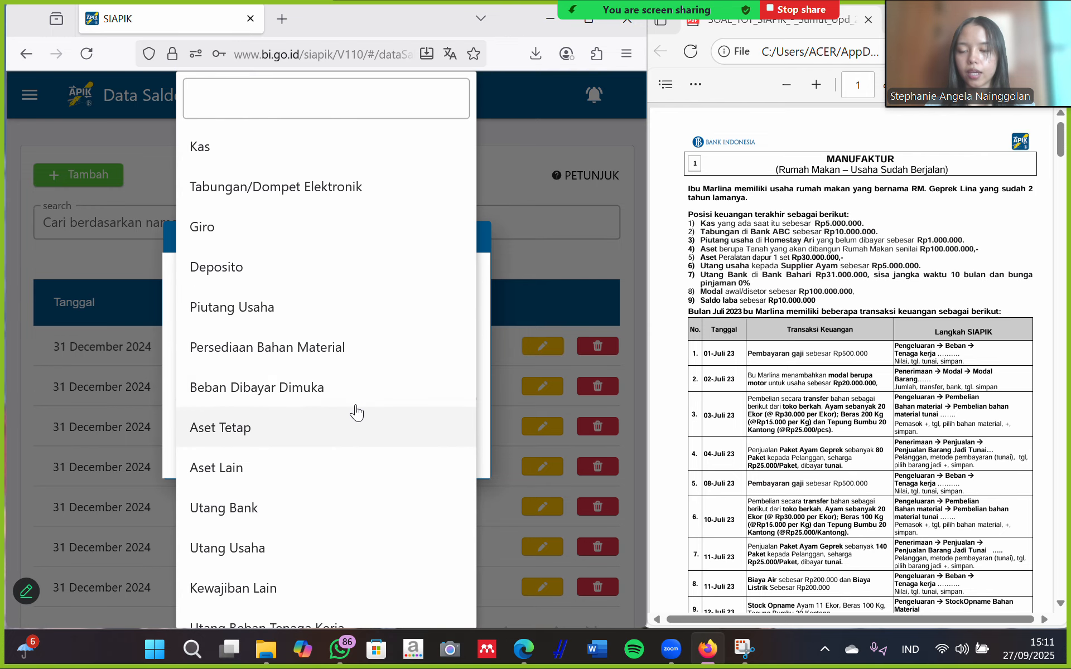
pyautogui.scroll(-10, 282, 419)
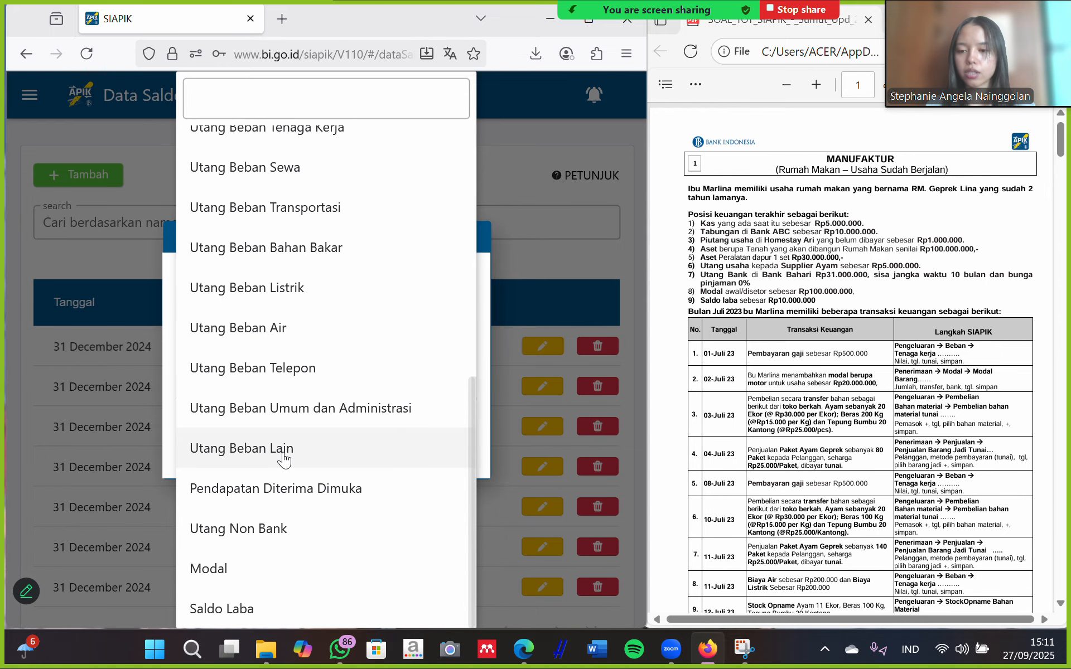
pyautogui.click(209, 569)
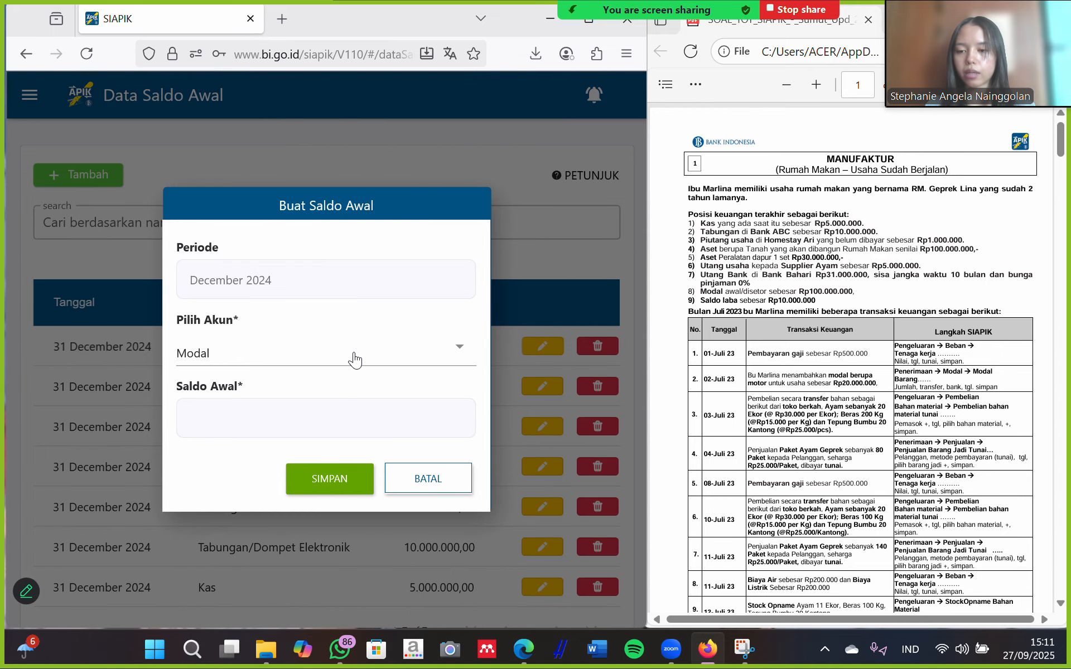
pyautogui.click(258, 416)
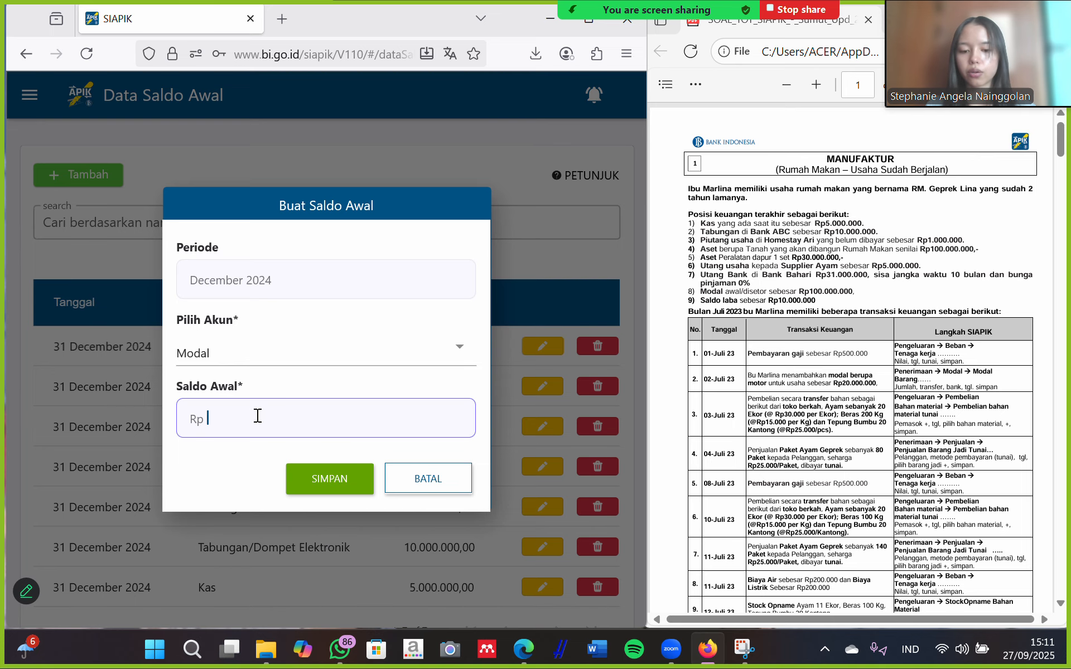
pyautogui.write('100000000')
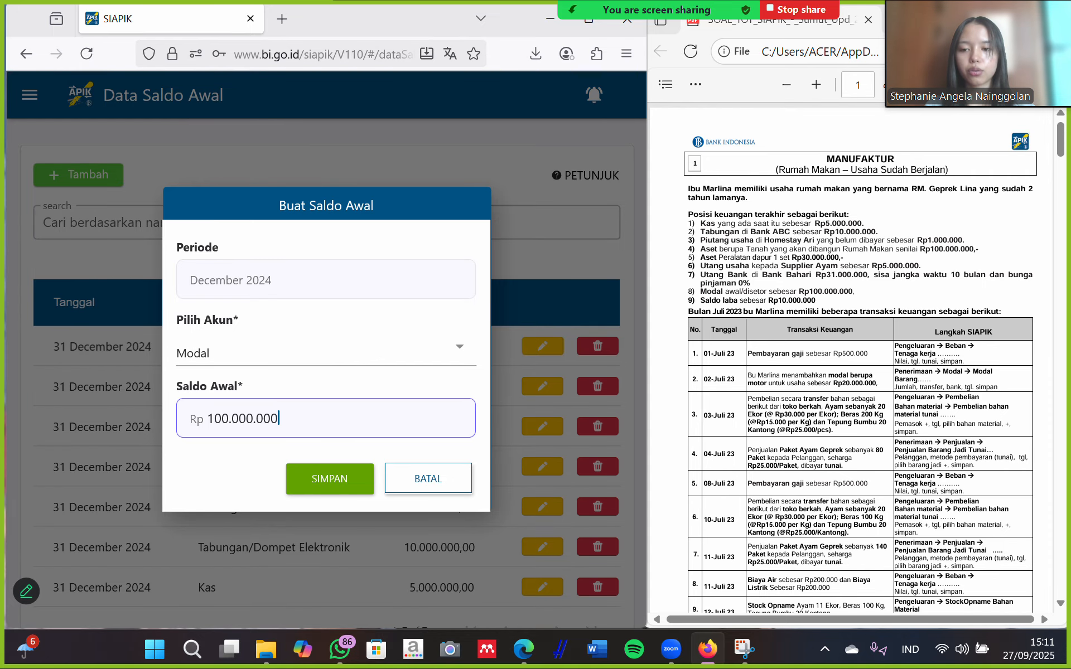
pyautogui.click(346, 474)
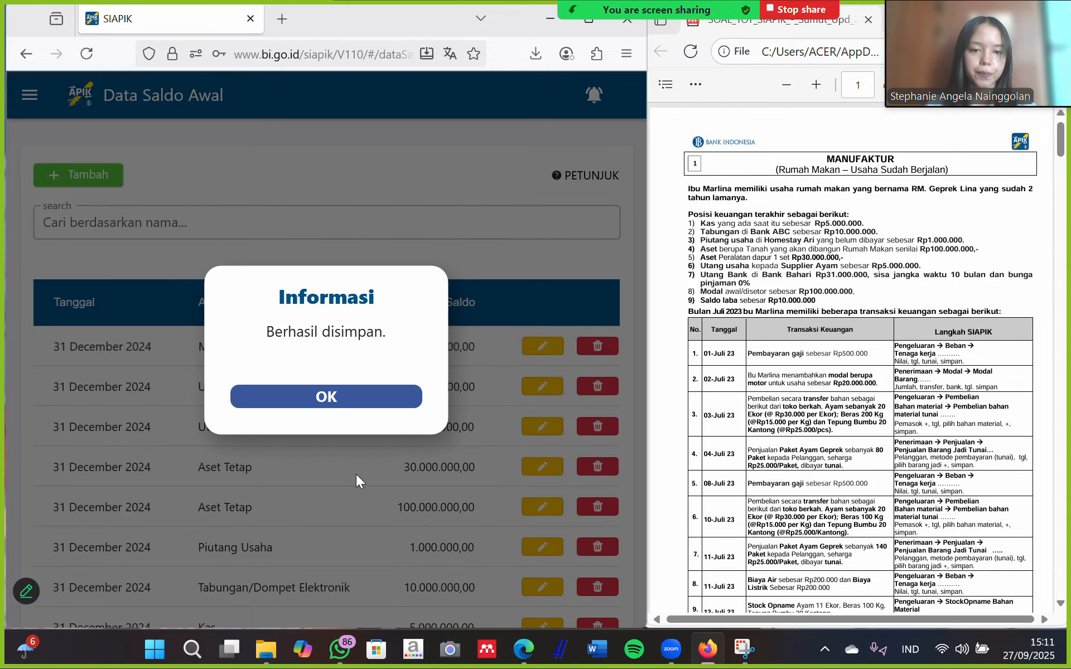
pyautogui.click(360, 409)
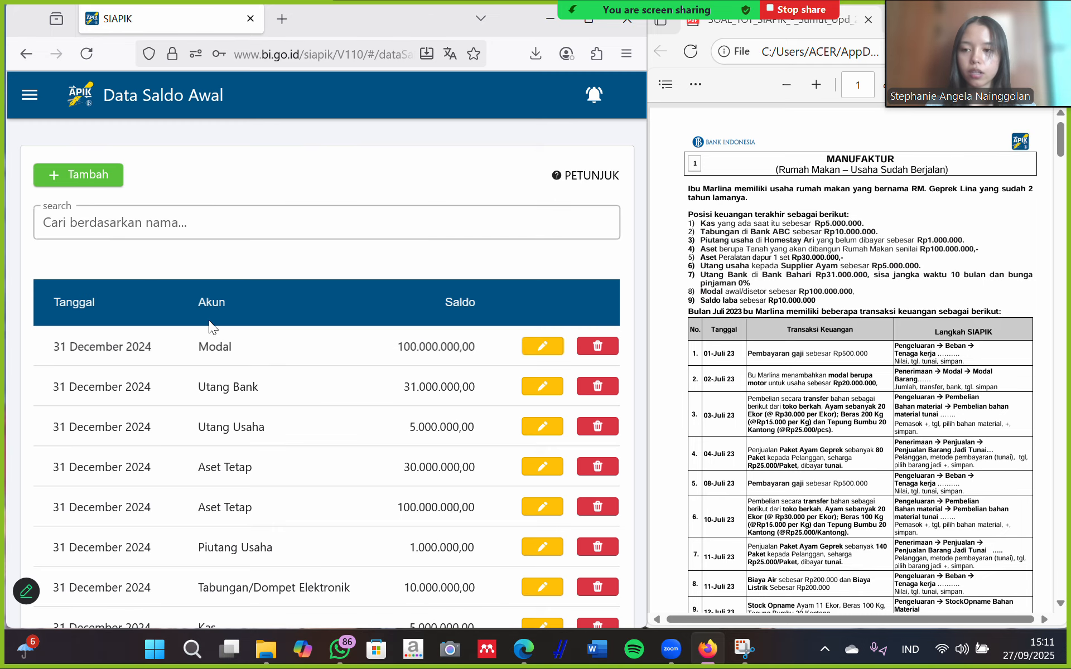
# Save a Rp 10.000.000 opening balance for the Saldo Laba account.
pyautogui.click(83, 177)
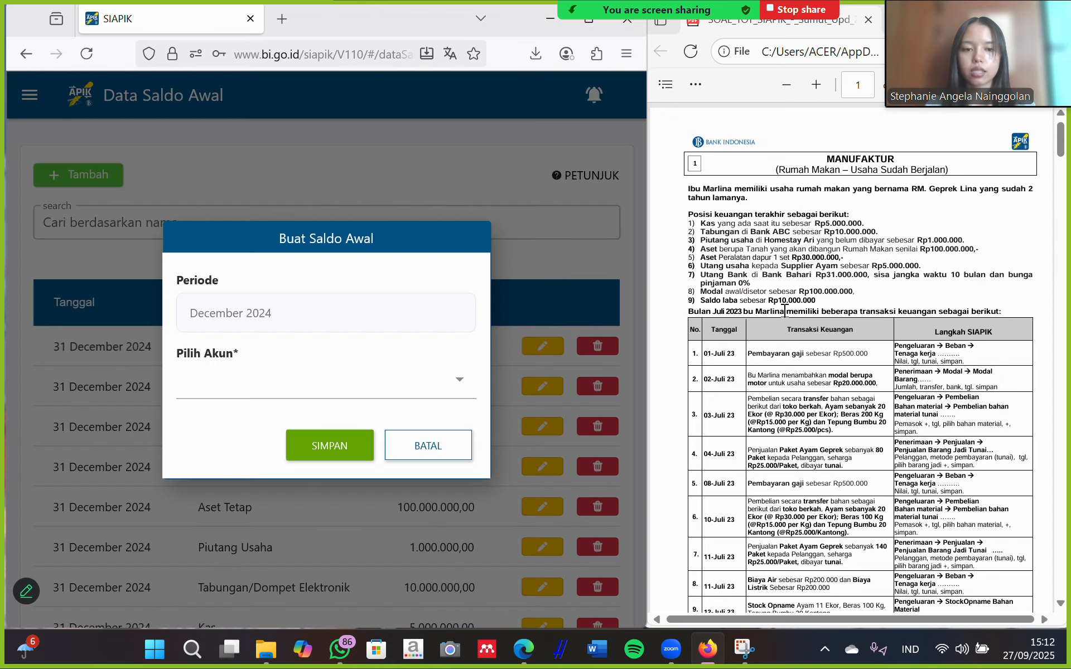
pyautogui.click(351, 393)
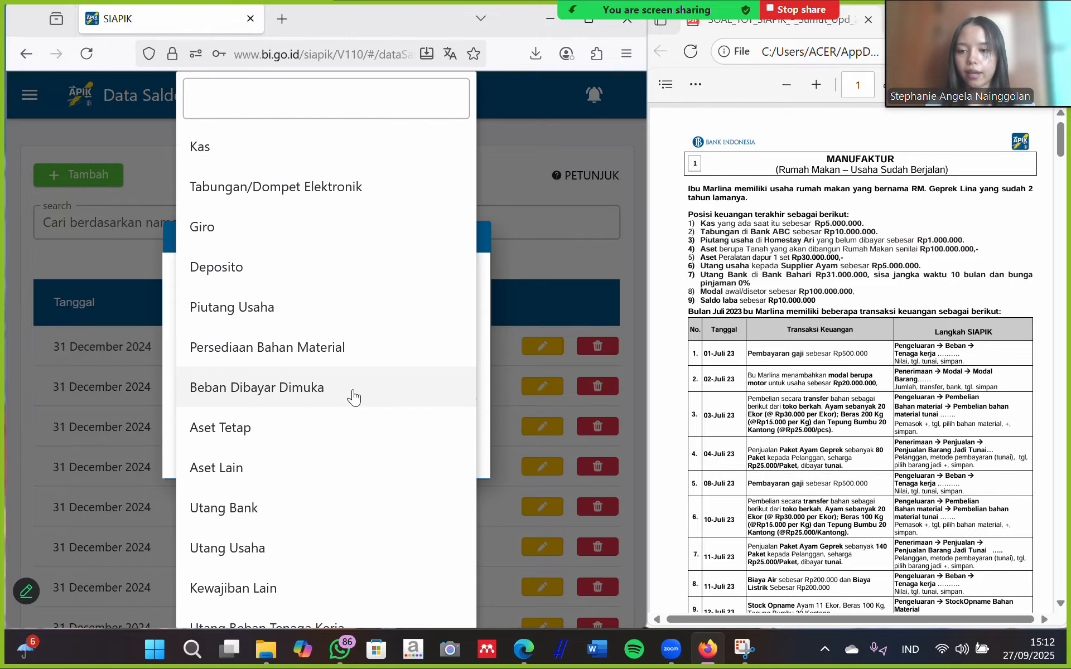
pyautogui.scroll(-5, 290, 475)
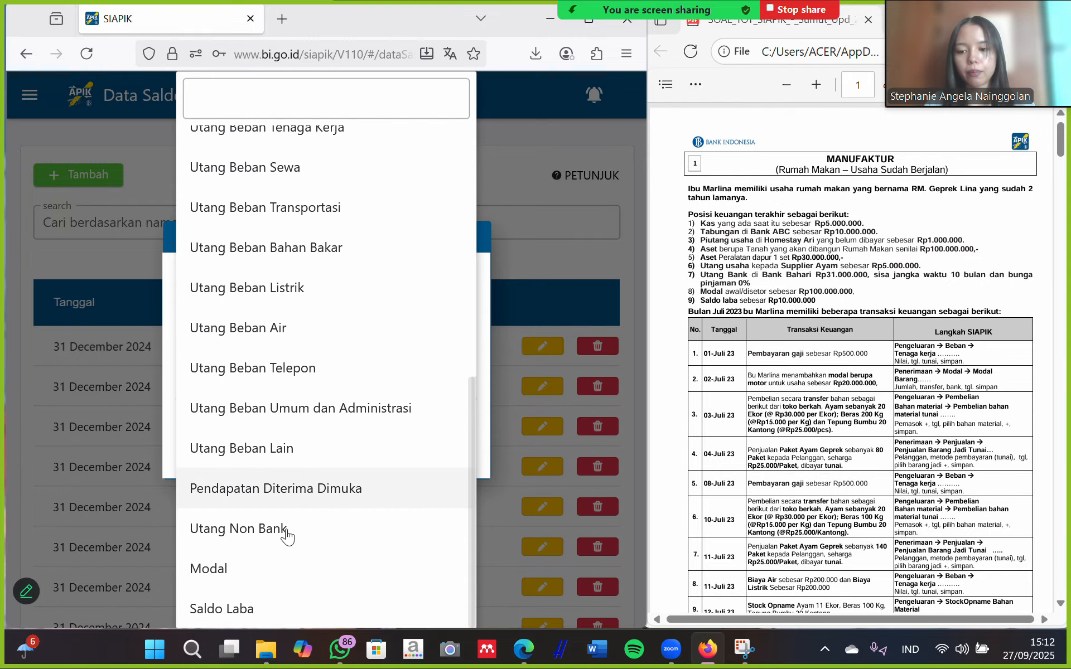
pyautogui.click(246, 614)
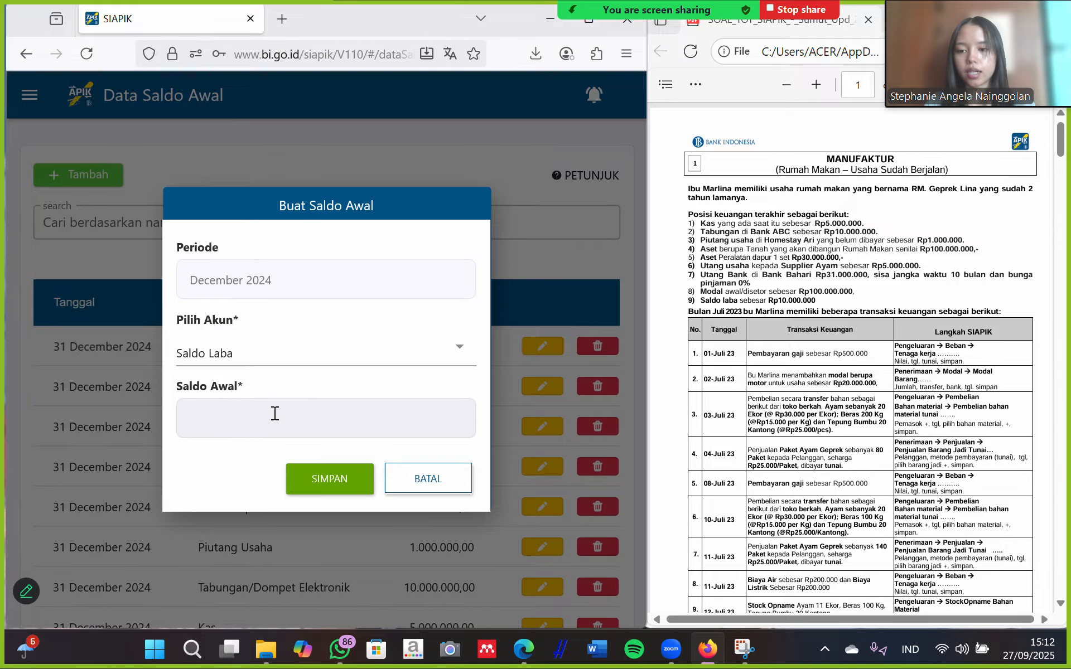
pyautogui.click(275, 413)
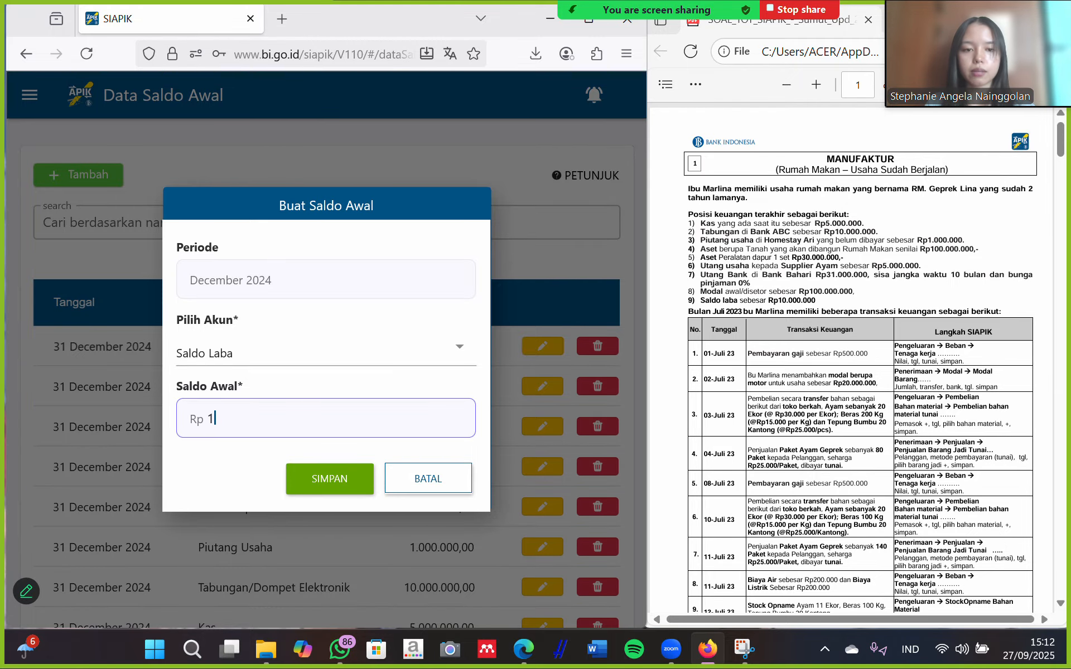
pyautogui.write('10.000.000')
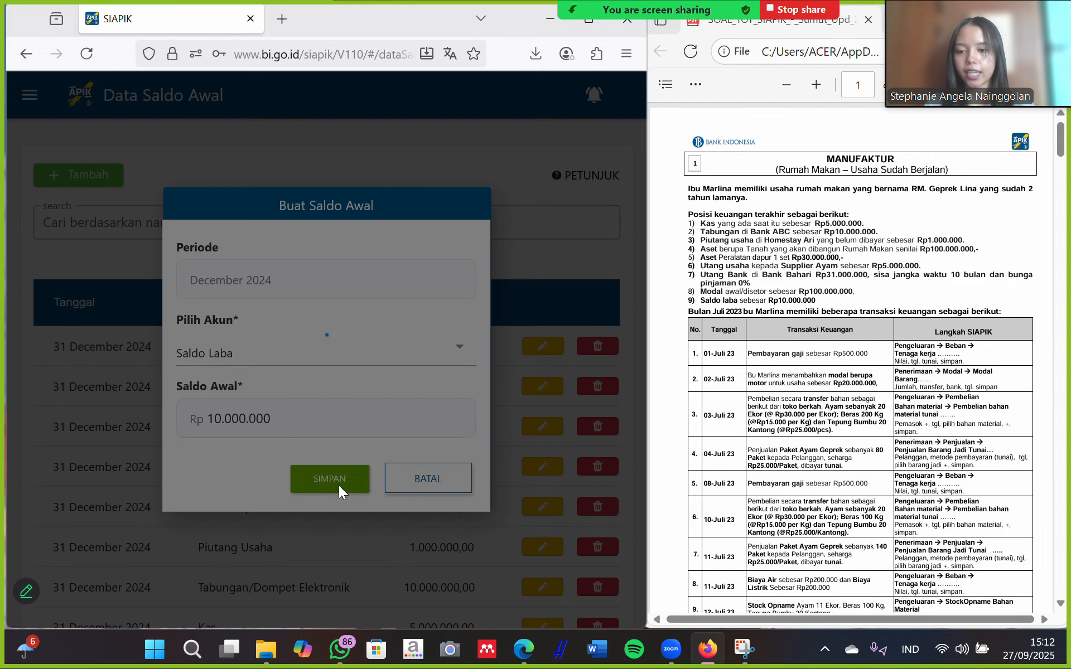
pyautogui.click(340, 485)
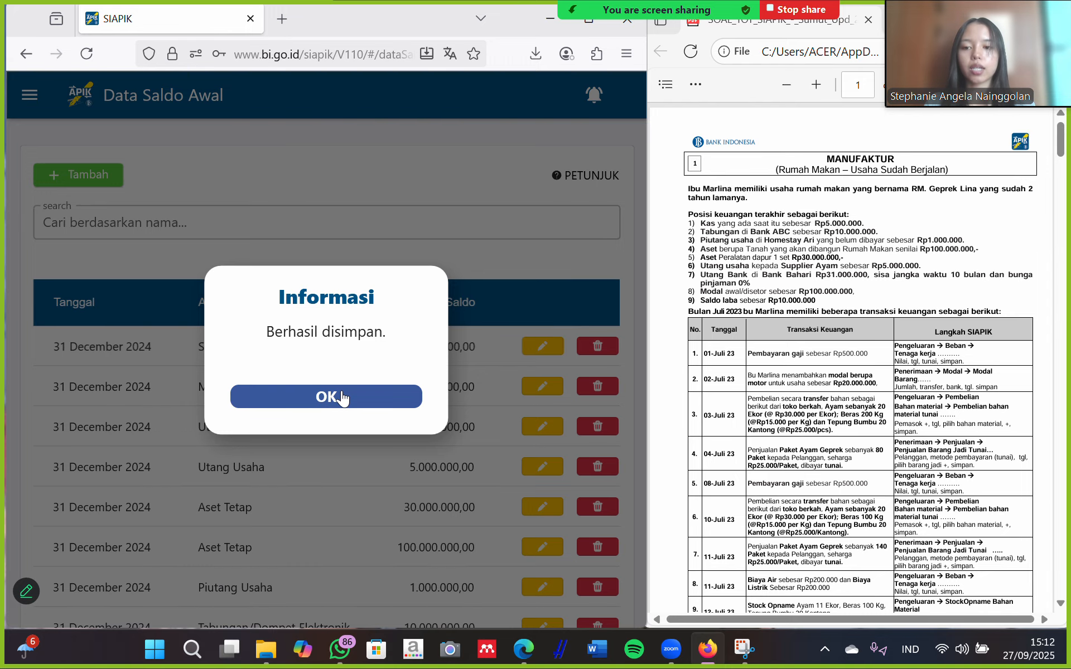
pyautogui.click(343, 398)
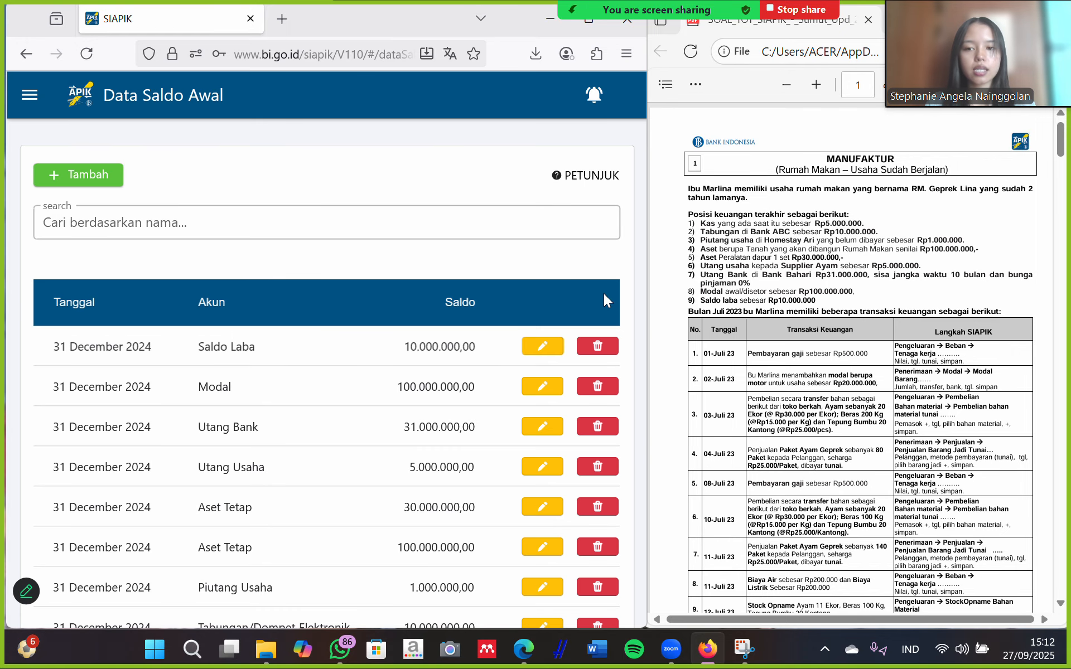
# Scroll back to the top of Data Saldo Awal and open the side navigation drawer.
pyautogui.scroll(-3, 436, 407)
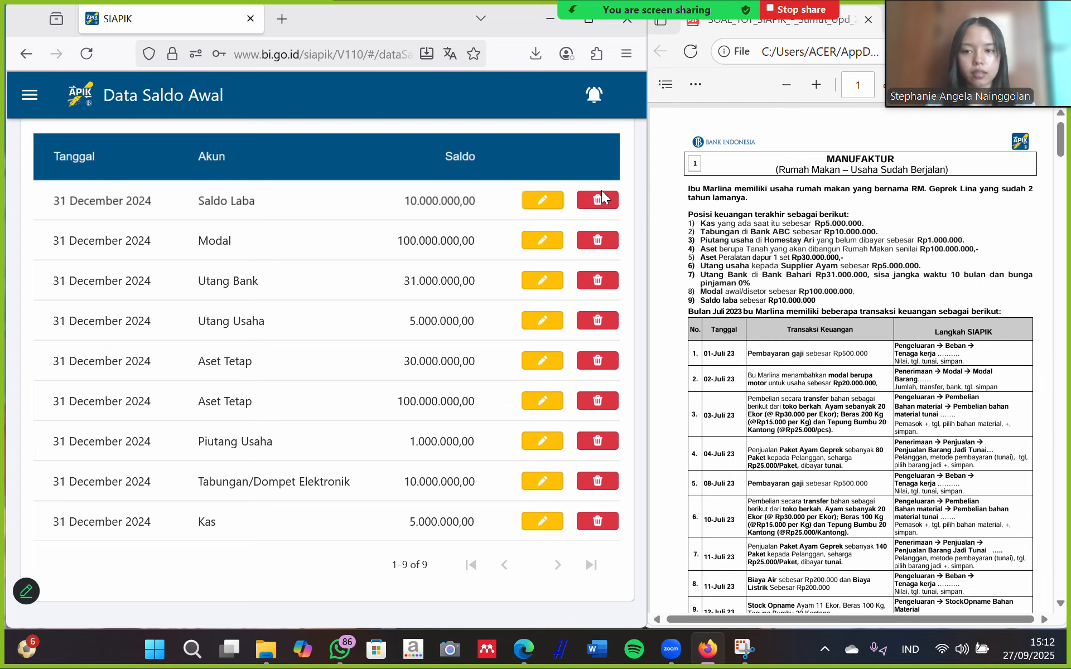
pyautogui.scroll(1, 601, 190)
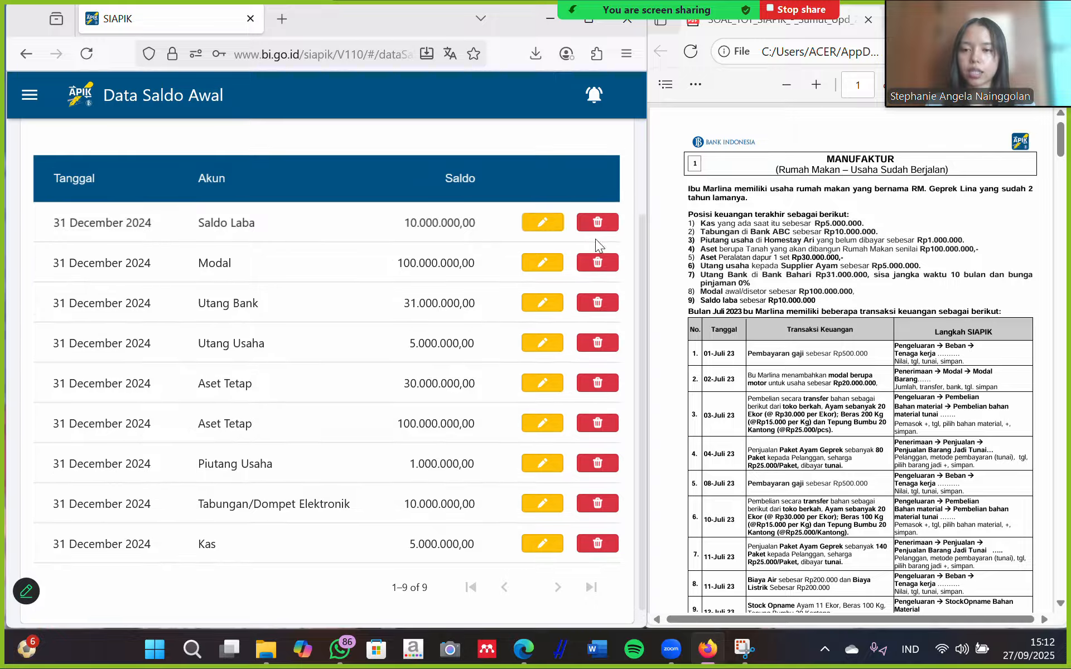
pyautogui.scroll(3, 179, 204)
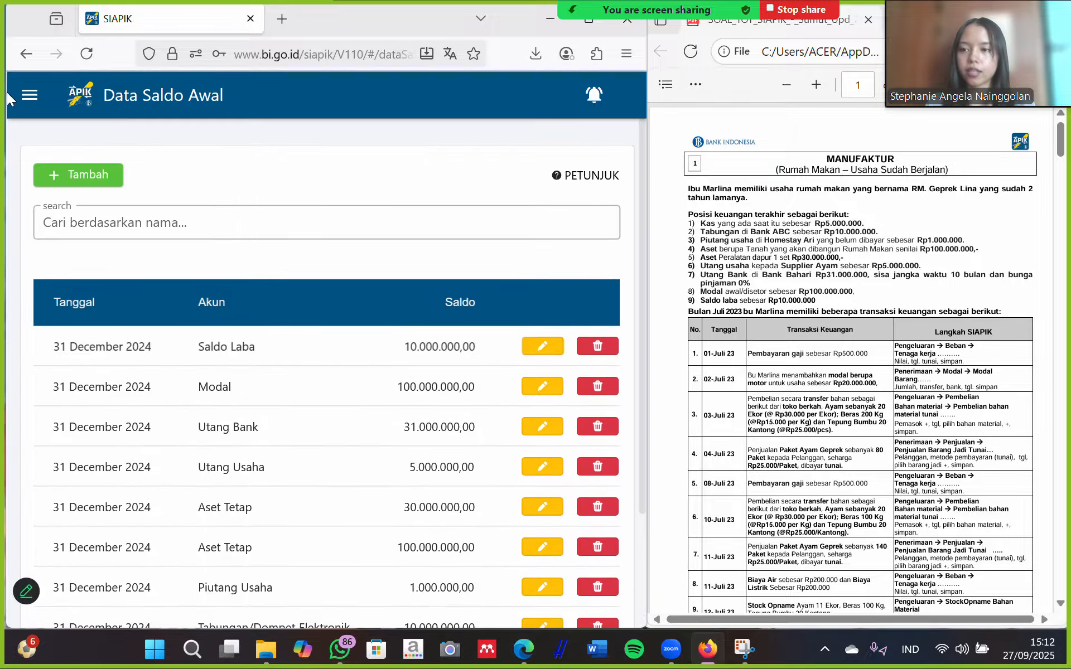
pyautogui.click(25, 96)
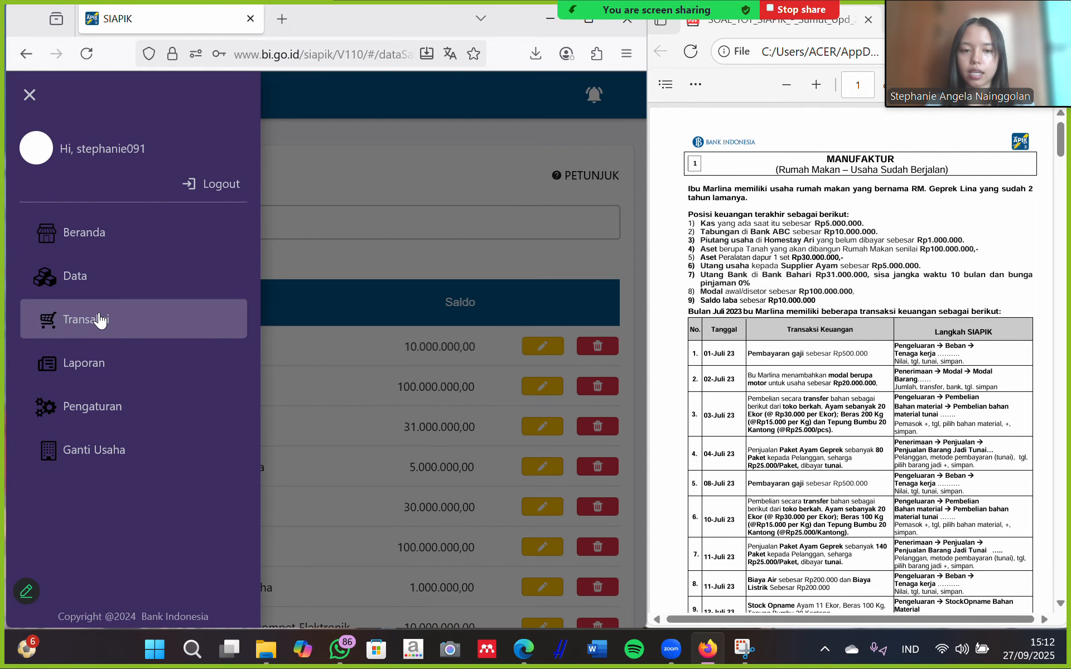
pyautogui.scroll(-3, 792, 345)
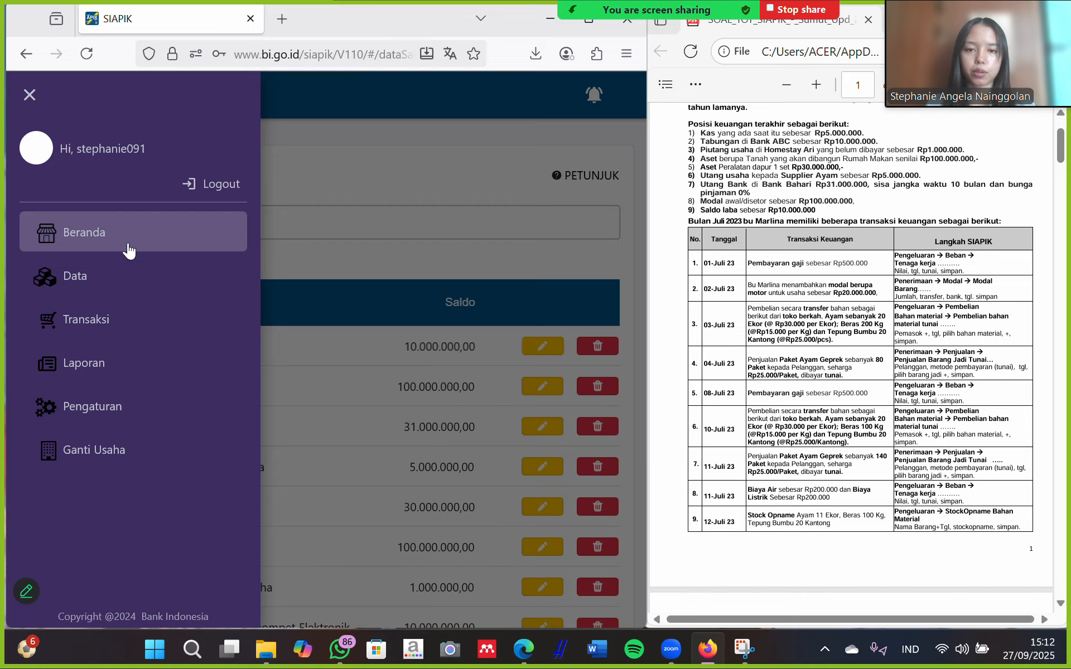
# Go to Transaksi and open the Beban Tenaga Kerja wage expense form under Beban.
pyautogui.click(68, 319)
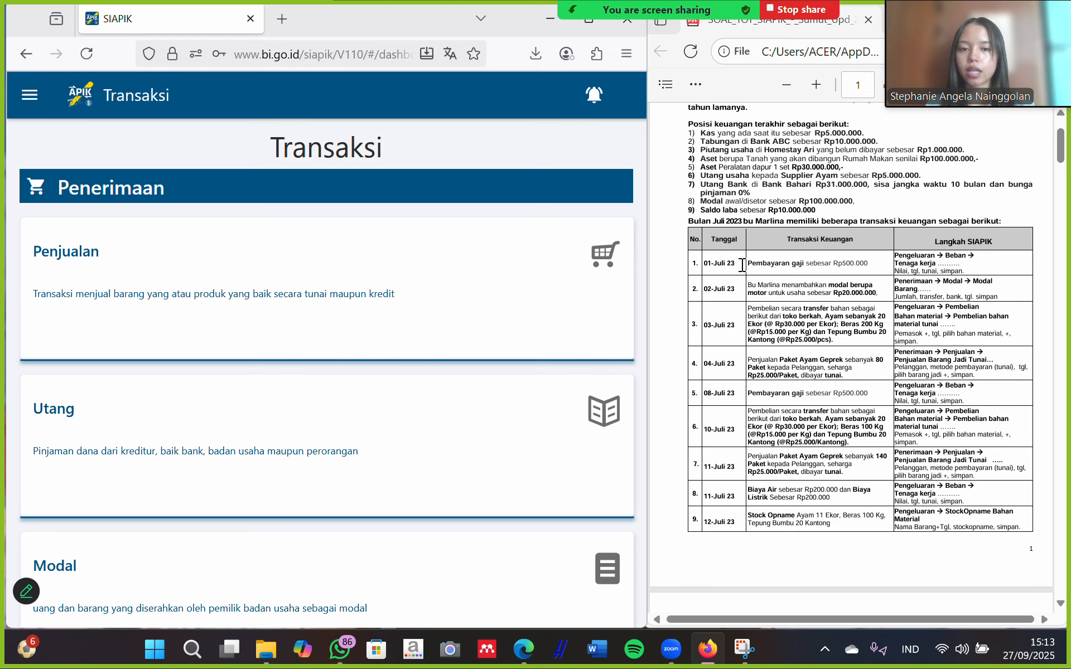
pyautogui.scroll(-1, 313, 300)
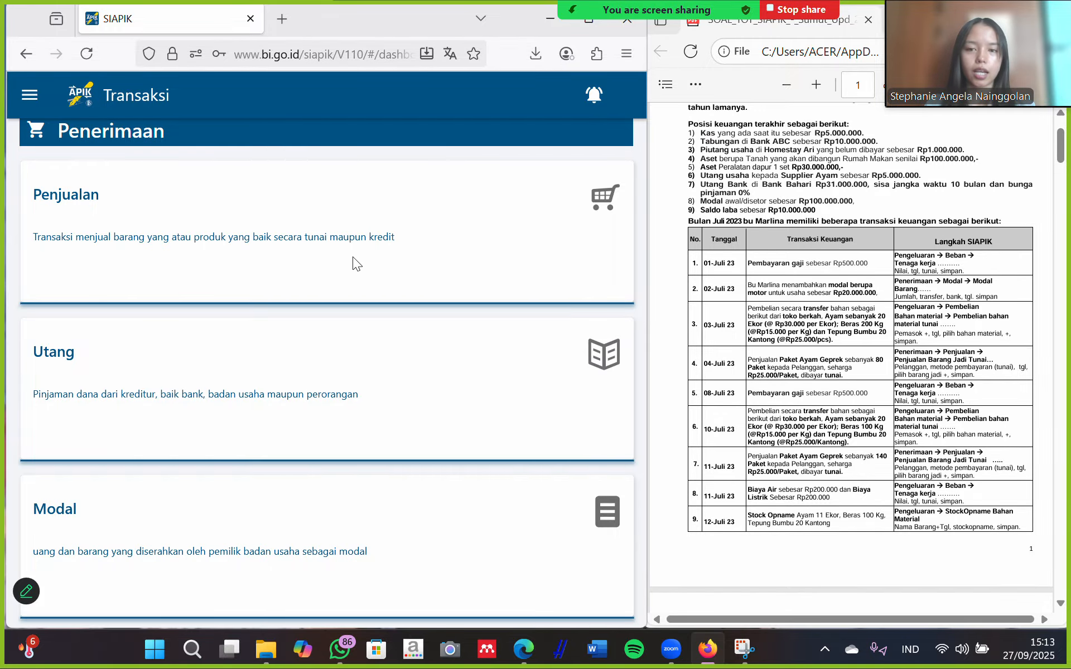
pyautogui.scroll(-5, 328, 369)
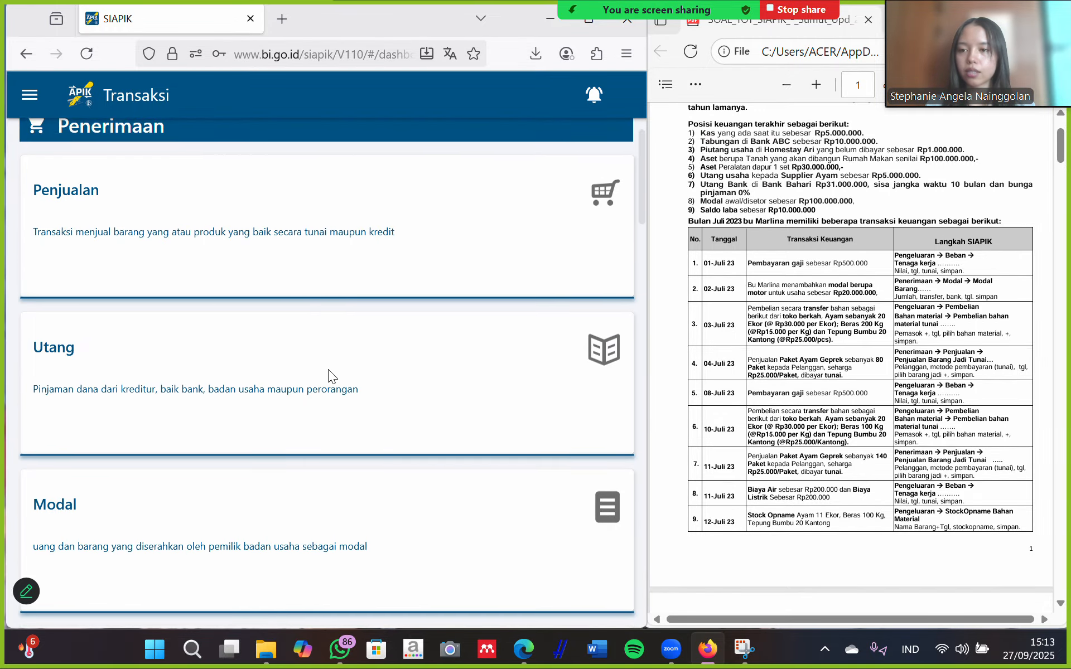
pyautogui.scroll(-10, 328, 369)
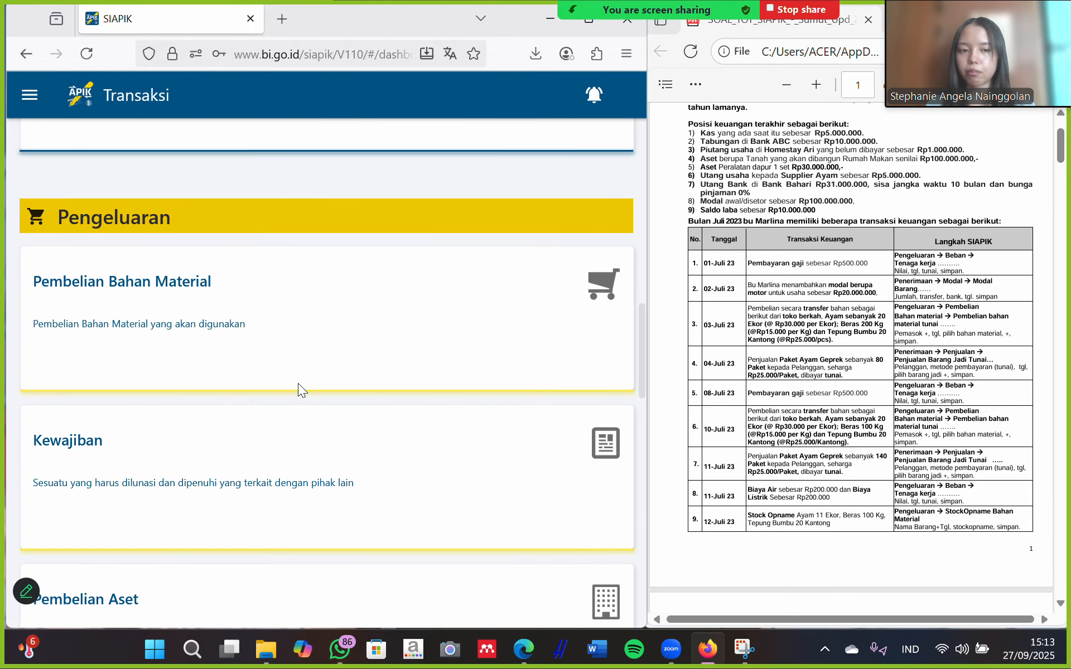
pyautogui.scroll(-6, 299, 388)
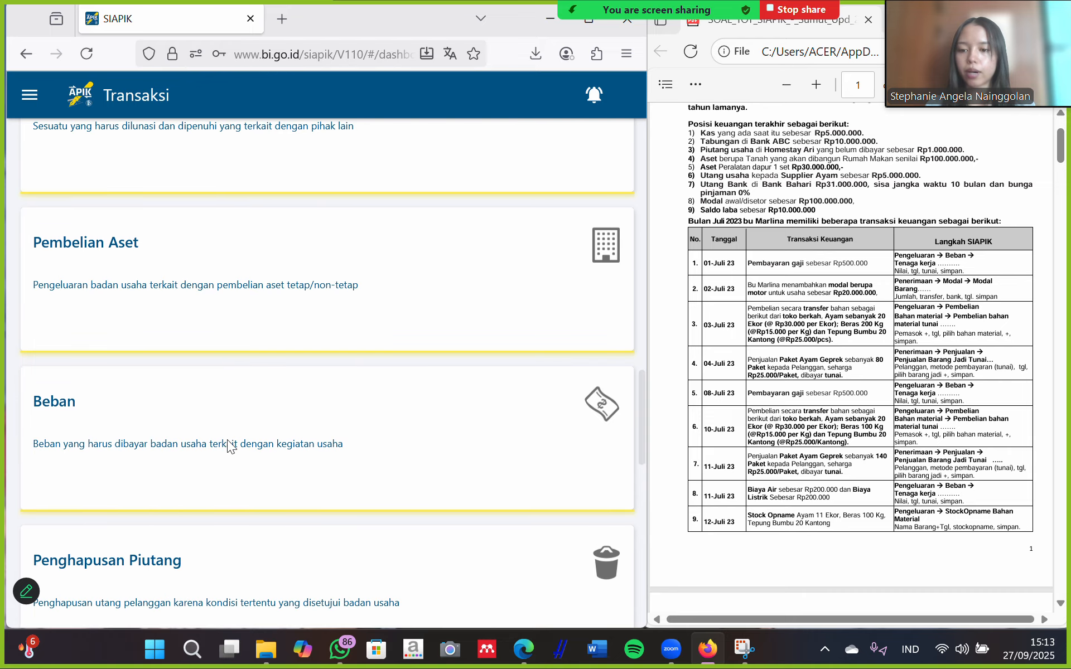
pyautogui.click(210, 453)
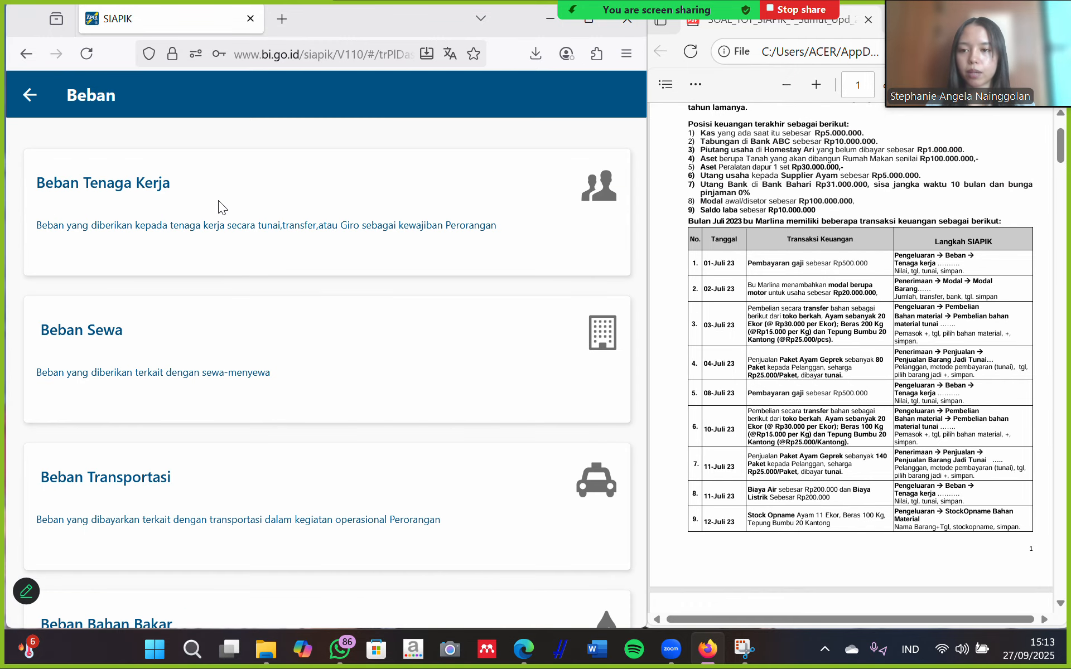
pyautogui.click(215, 242)
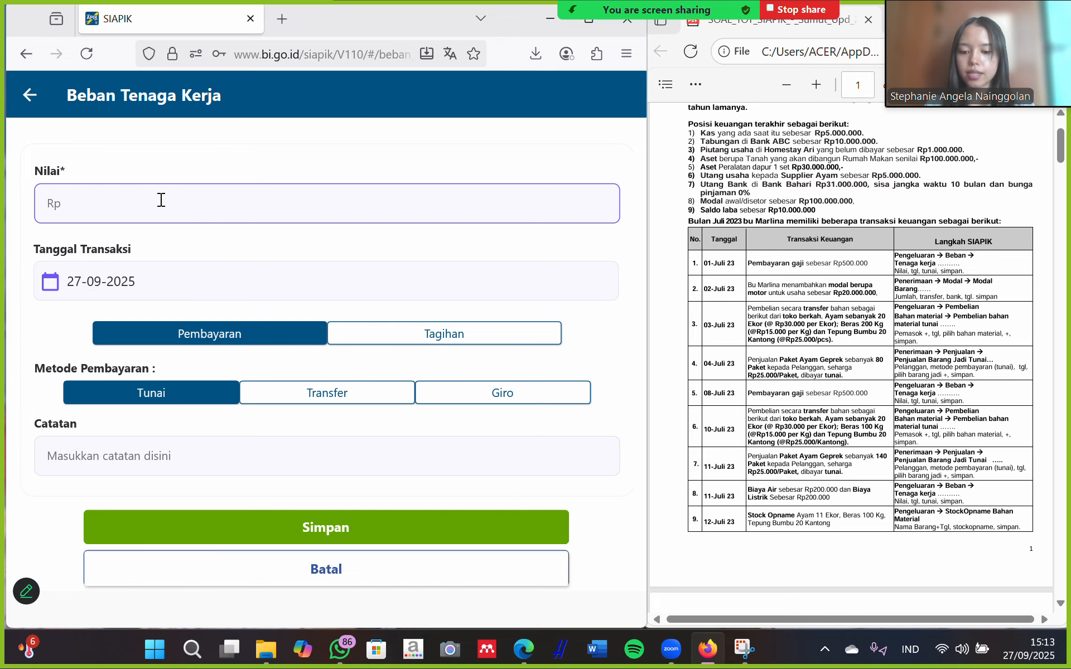
# Save a Rp 500.000 cash wage expense dated 01-07-2025, then return to the menu.
pyautogui.write('5000000')
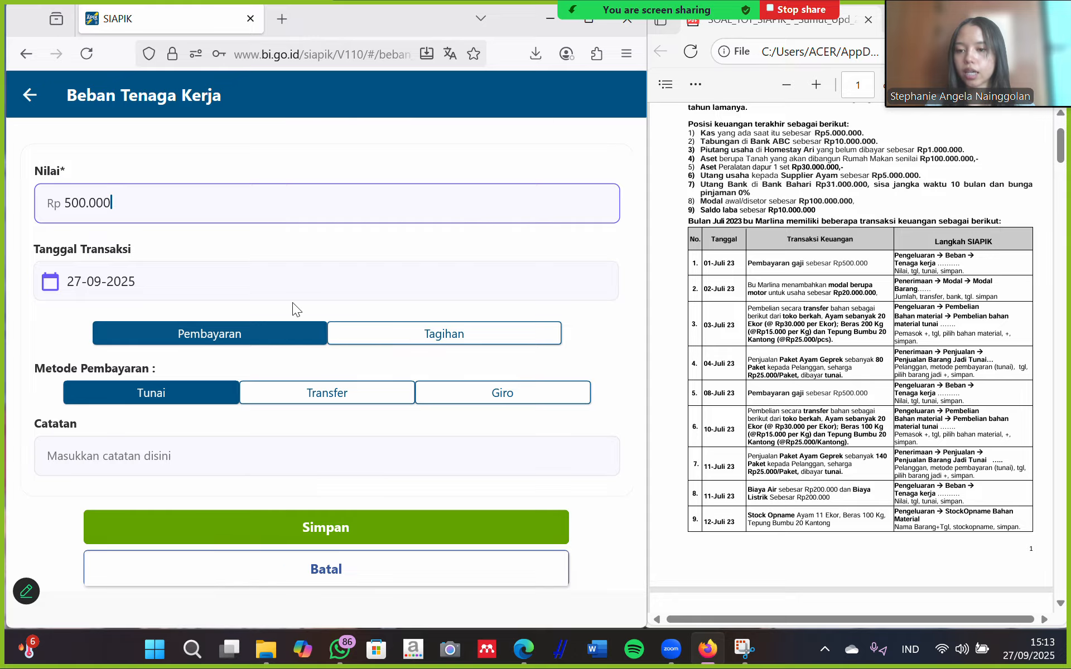
pyautogui.click(275, 274)
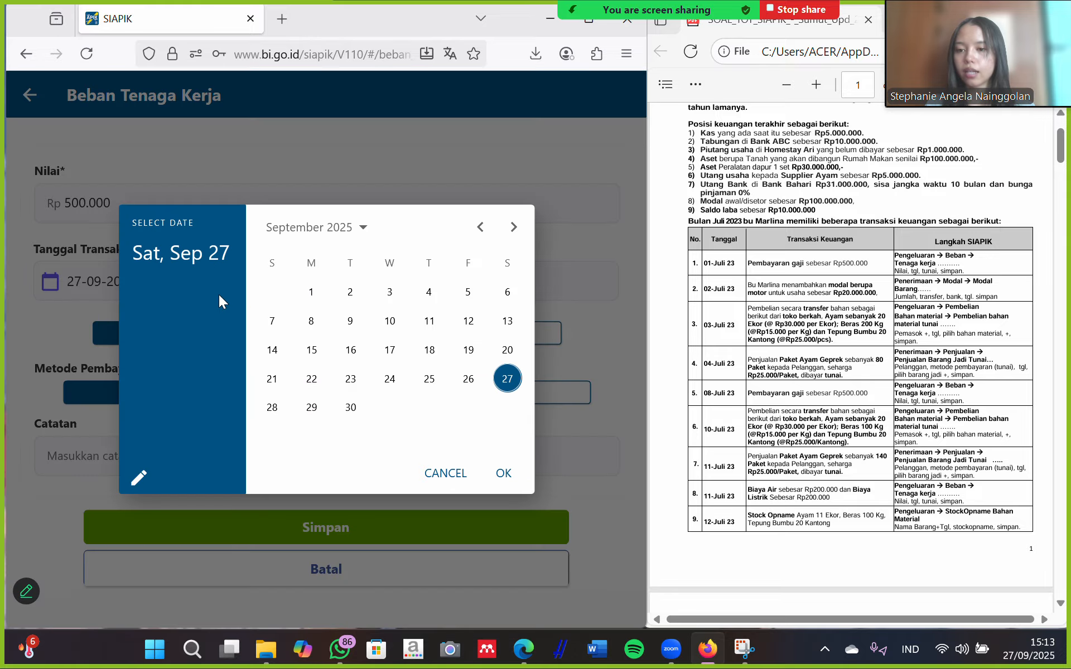
pyautogui.click(480, 227)
pyautogui.click(480, 227)
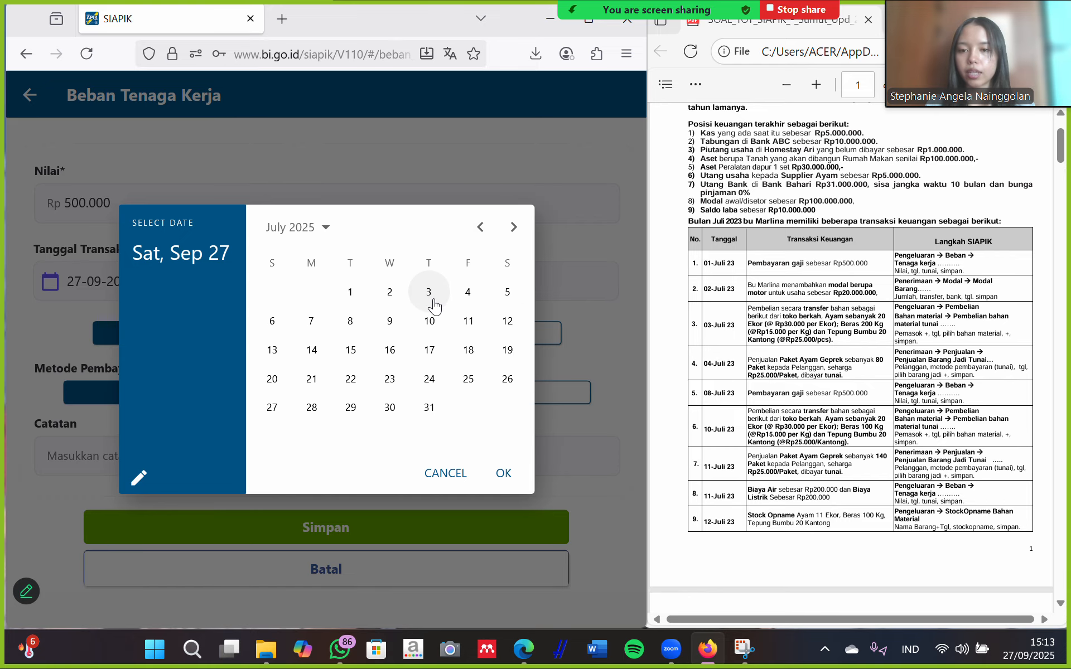
pyautogui.click(350, 294)
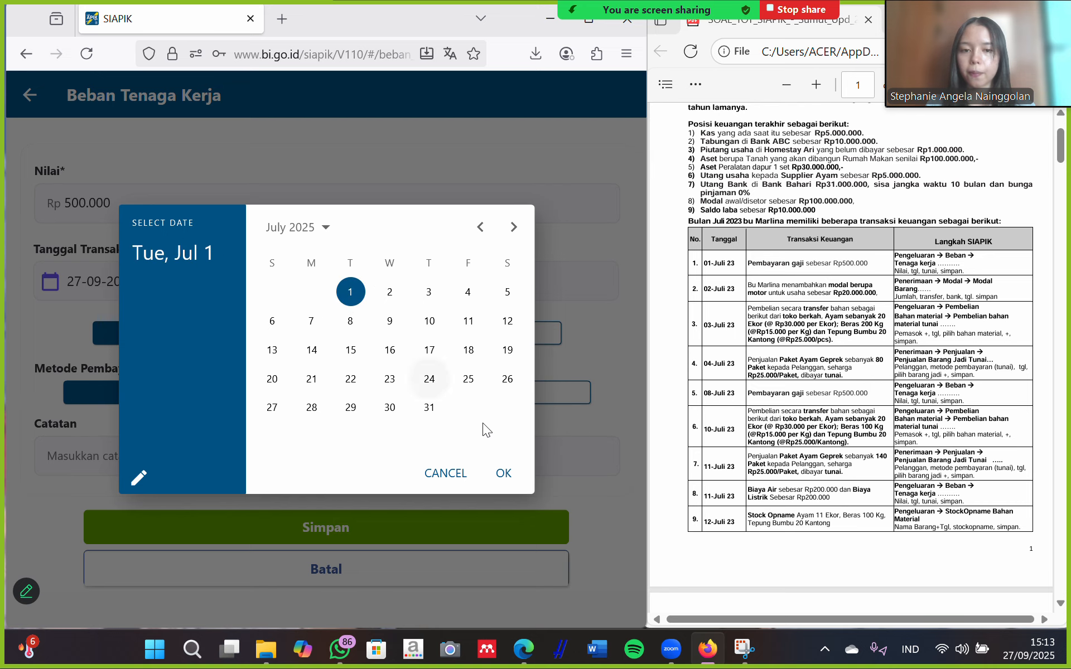
pyautogui.click(501, 470)
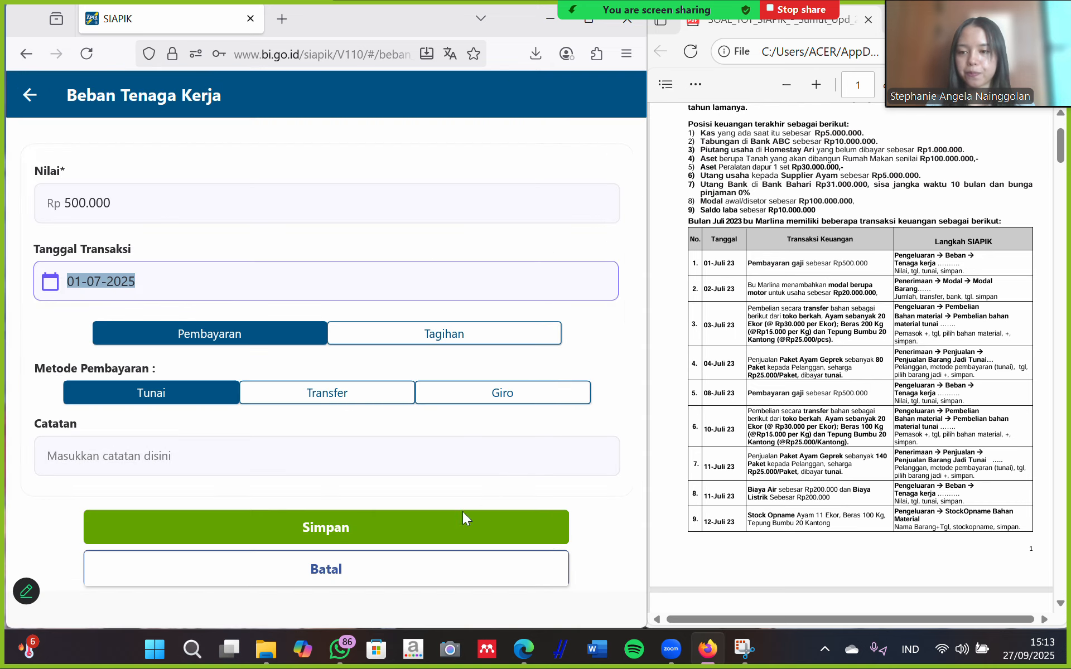
pyautogui.click(345, 527)
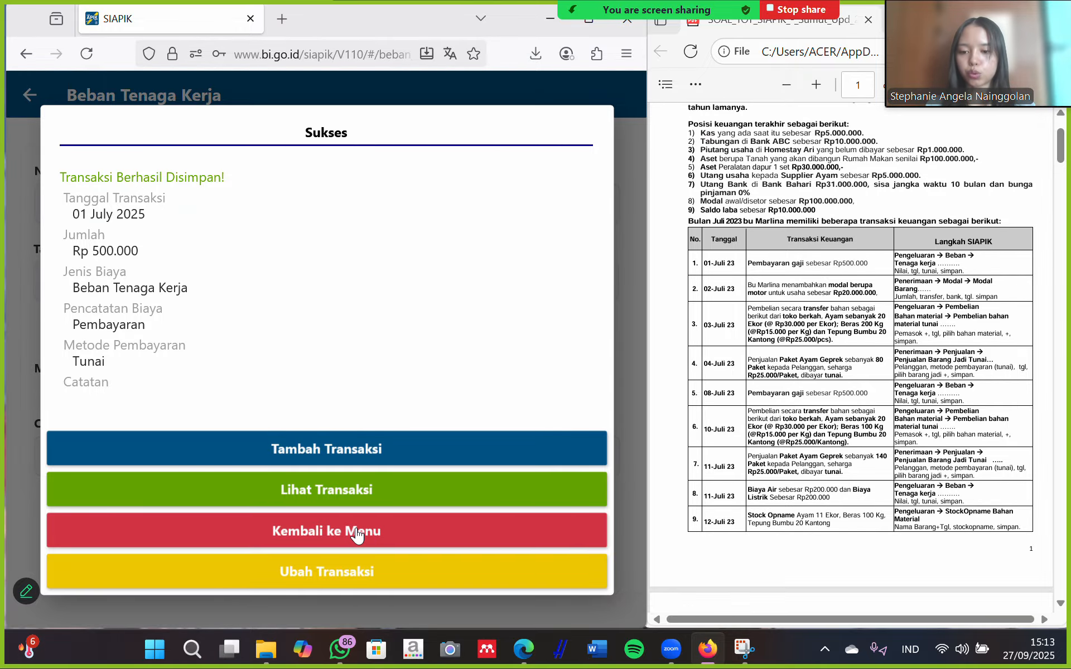
pyautogui.click(357, 533)
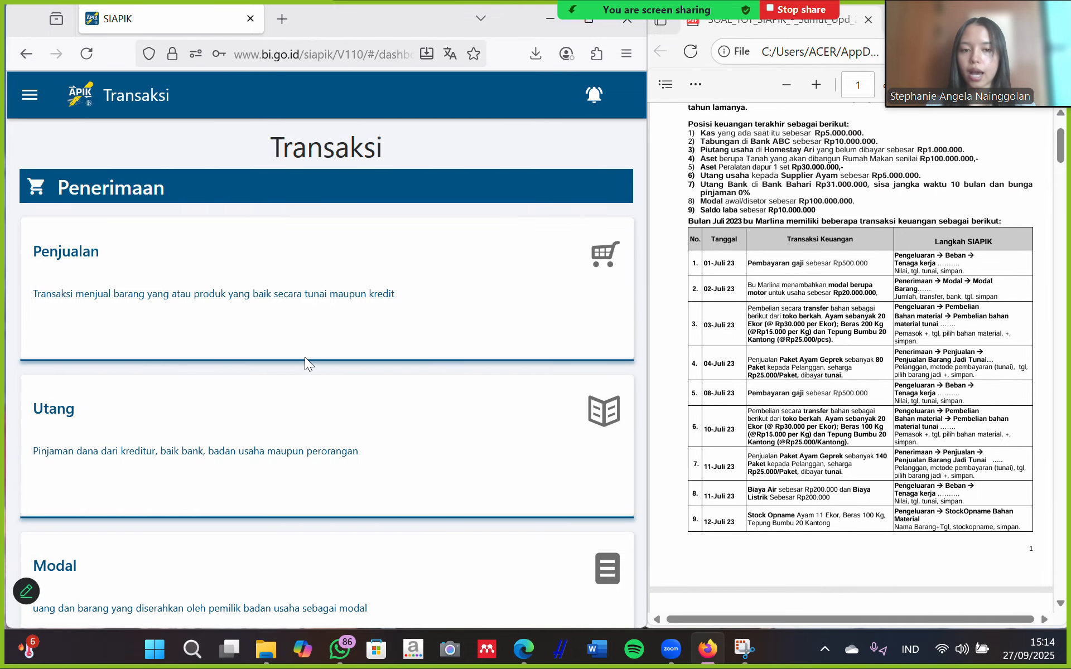
# Open the Modal Barang form under Modal and start a new asset in Buat Aset.
pyautogui.scroll(-1, 296, 367)
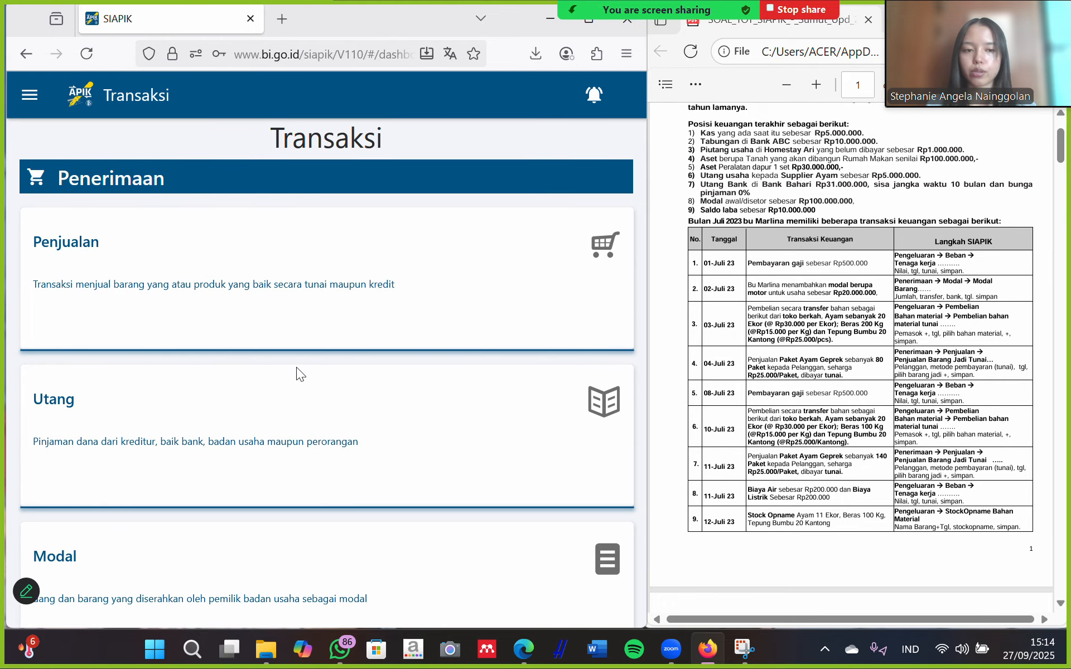
pyautogui.scroll(-3, 253, 312)
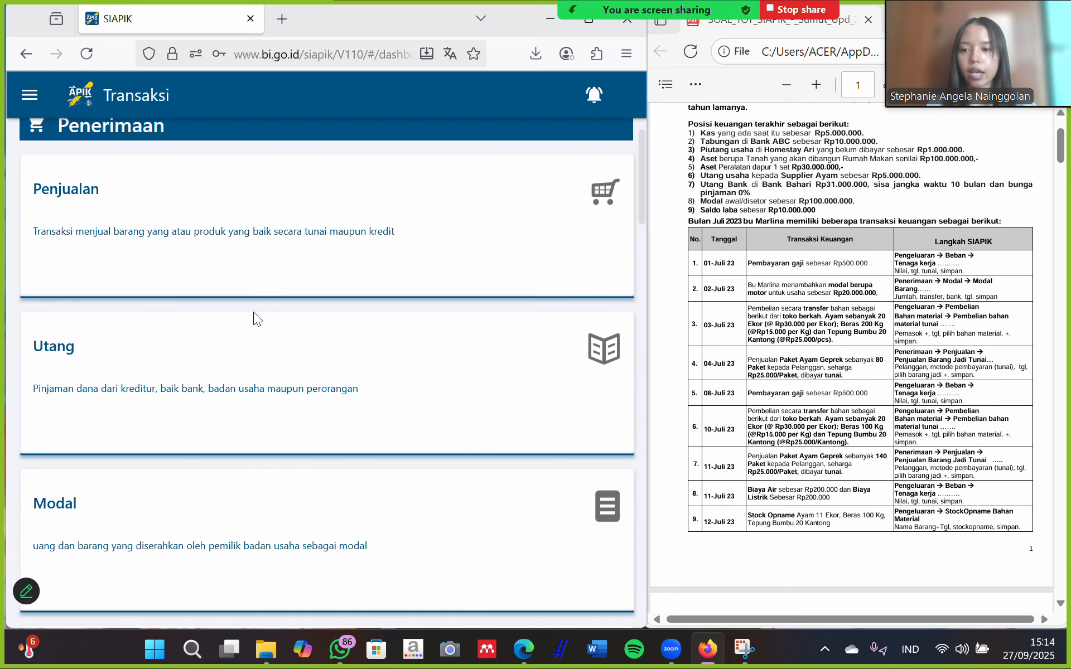
pyautogui.click(202, 424)
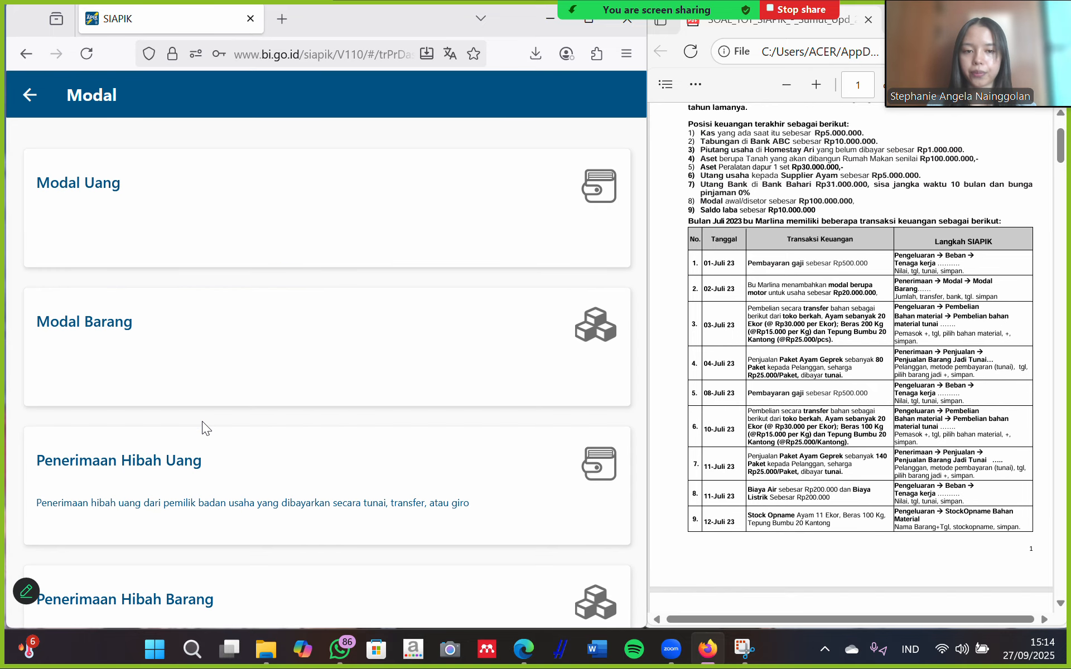
pyautogui.click(123, 329)
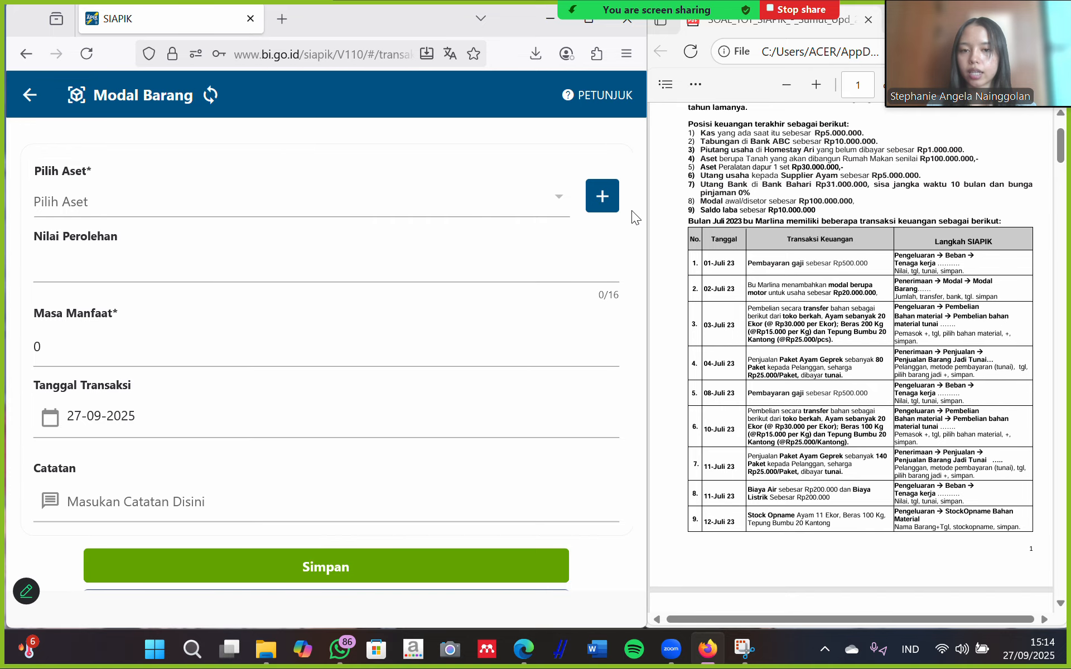
pyautogui.click(603, 198)
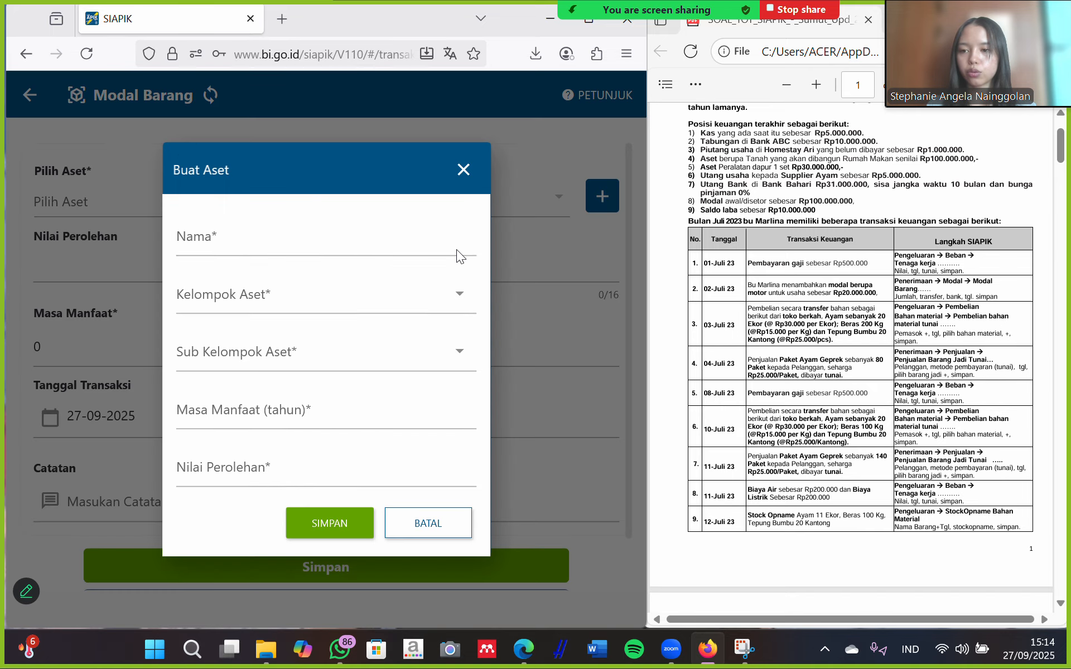
# Save asset 'motor' in Kelompok I, Sepeda motor, sepeda, dan becak, valued Rp 20.000.000.
pyautogui.click(263, 241)
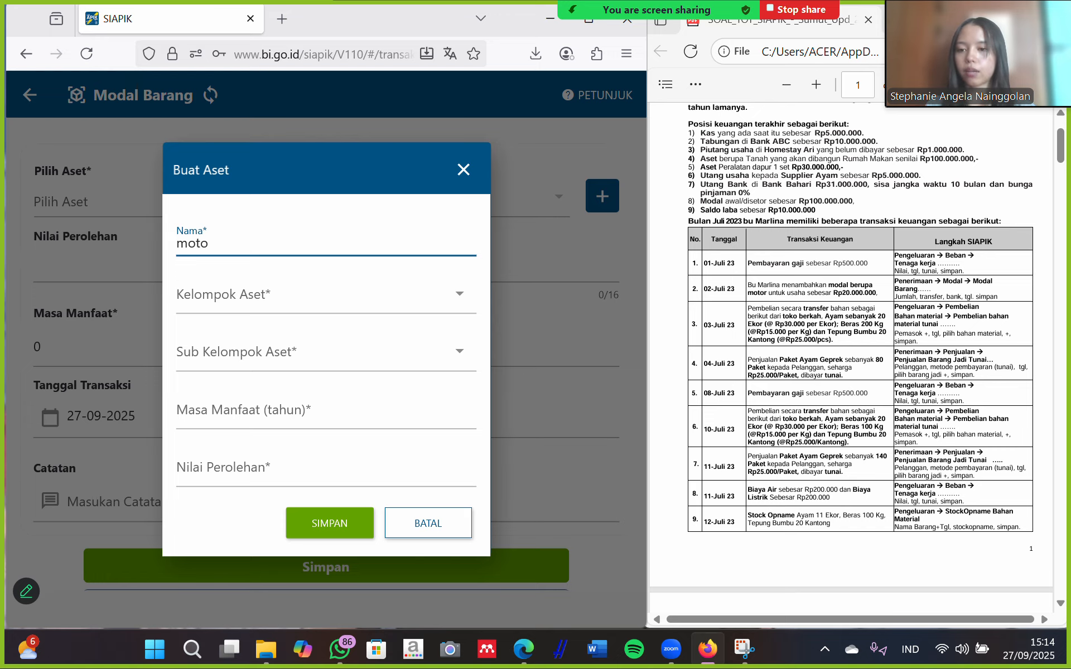
pyautogui.write('moto')
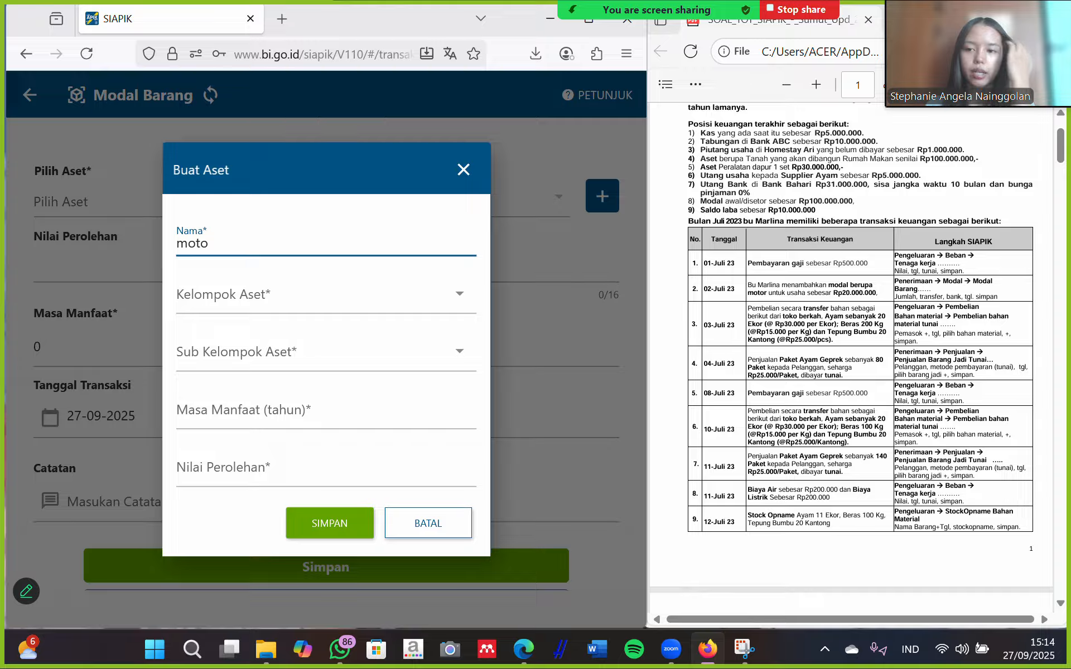
pyautogui.write('r')
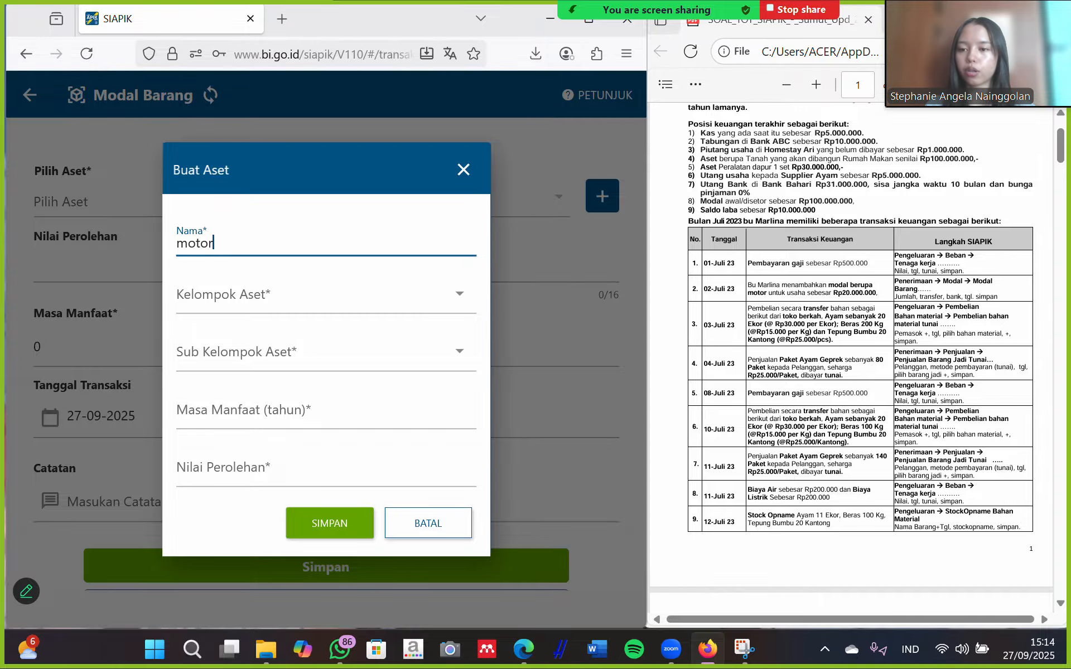
pyautogui.click(441, 301)
pyautogui.click(187, 184)
pyautogui.click(347, 366)
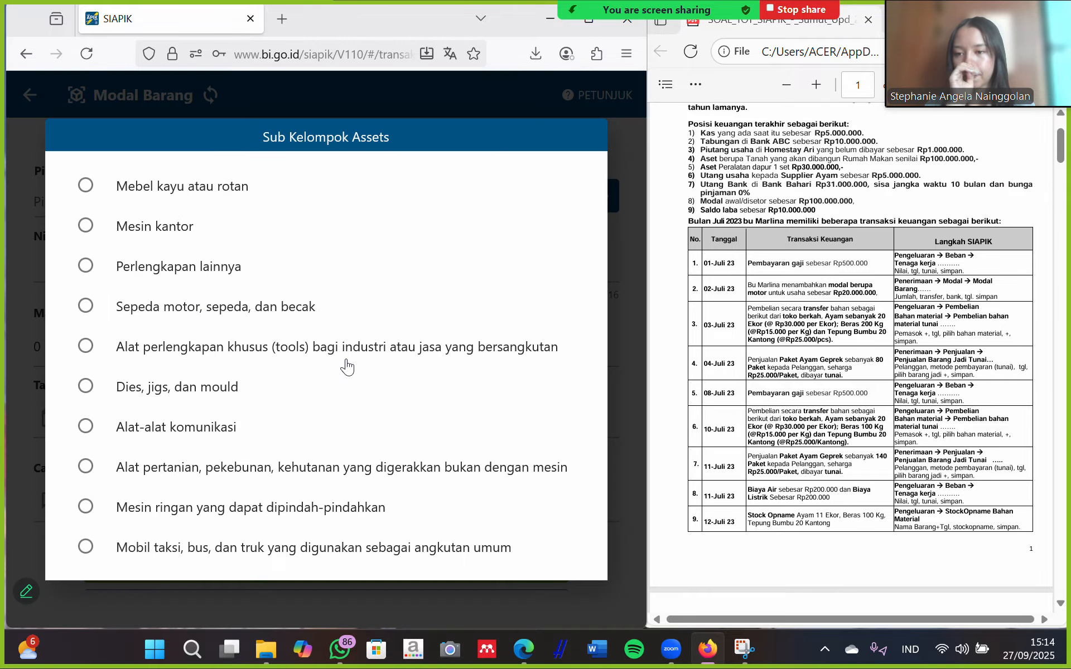
pyautogui.click(243, 308)
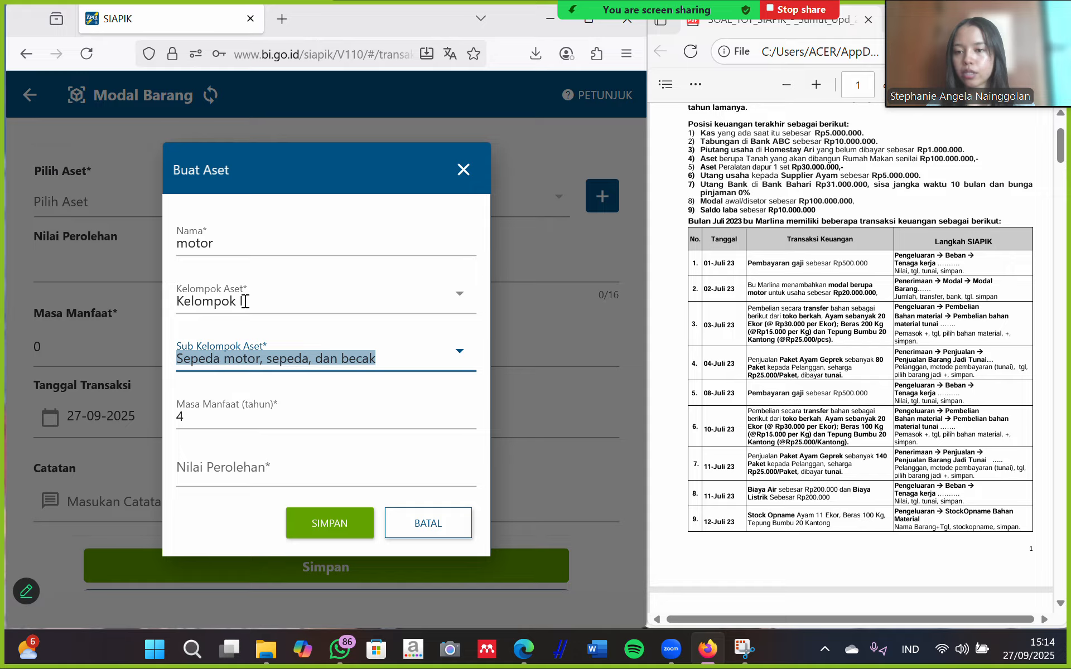
pyautogui.click(210, 466)
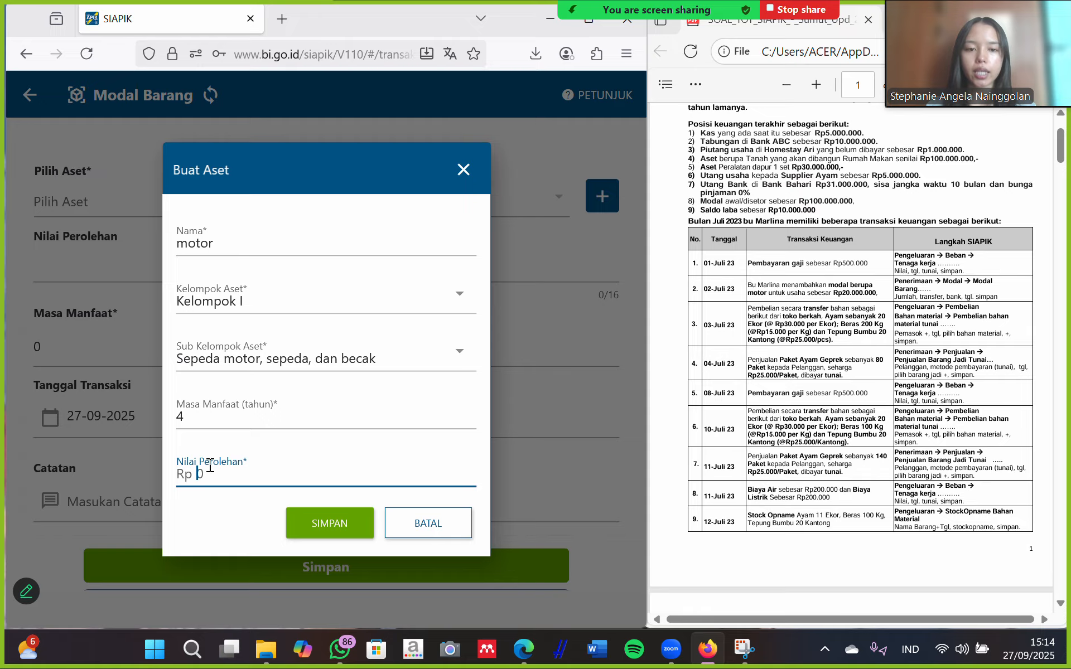
pyautogui.write('20.000.000')
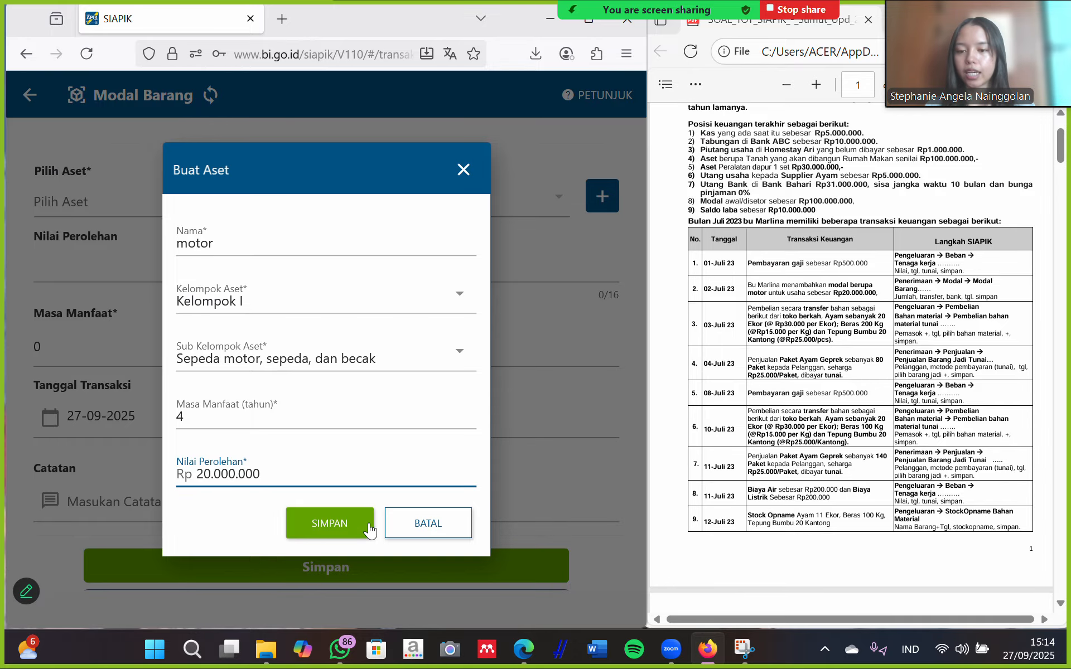
pyautogui.click(350, 525)
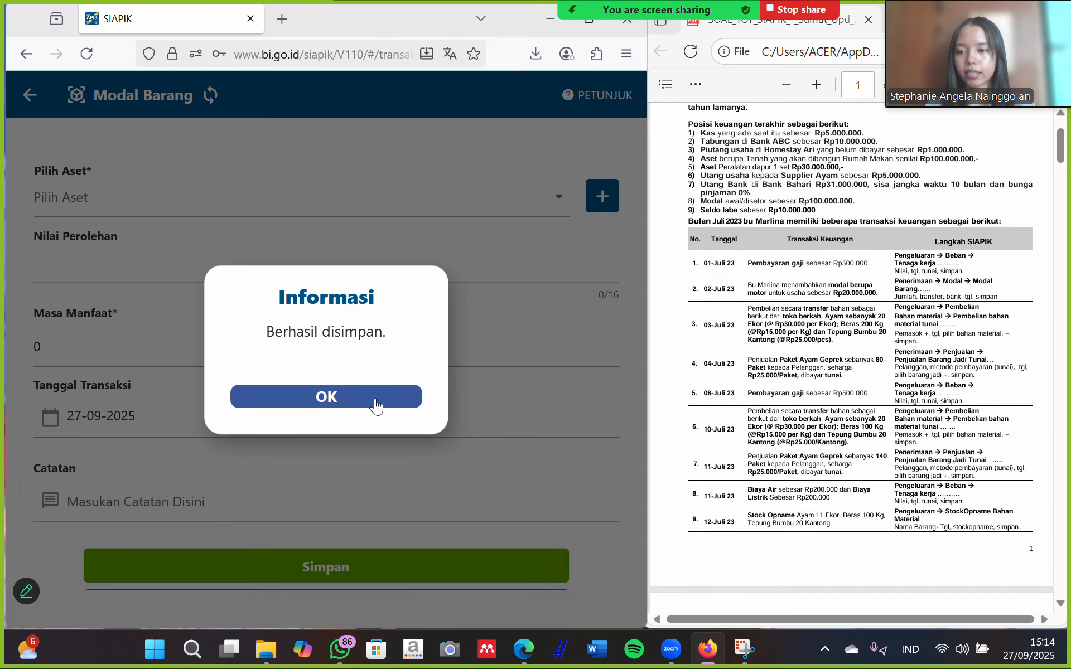
pyautogui.click(374, 404)
# Record the motor asset as capital in kind dated 02-07-2025 and save the transaction.
pyautogui.click(485, 202)
pyautogui.click(368, 208)
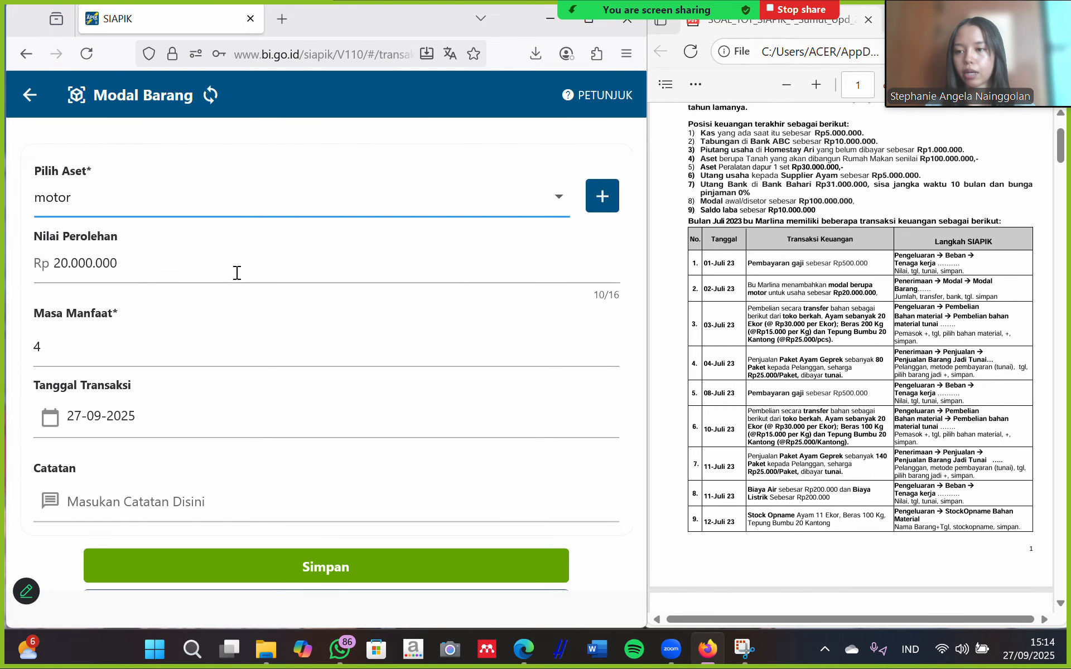
pyautogui.scroll(-1, 159, 333)
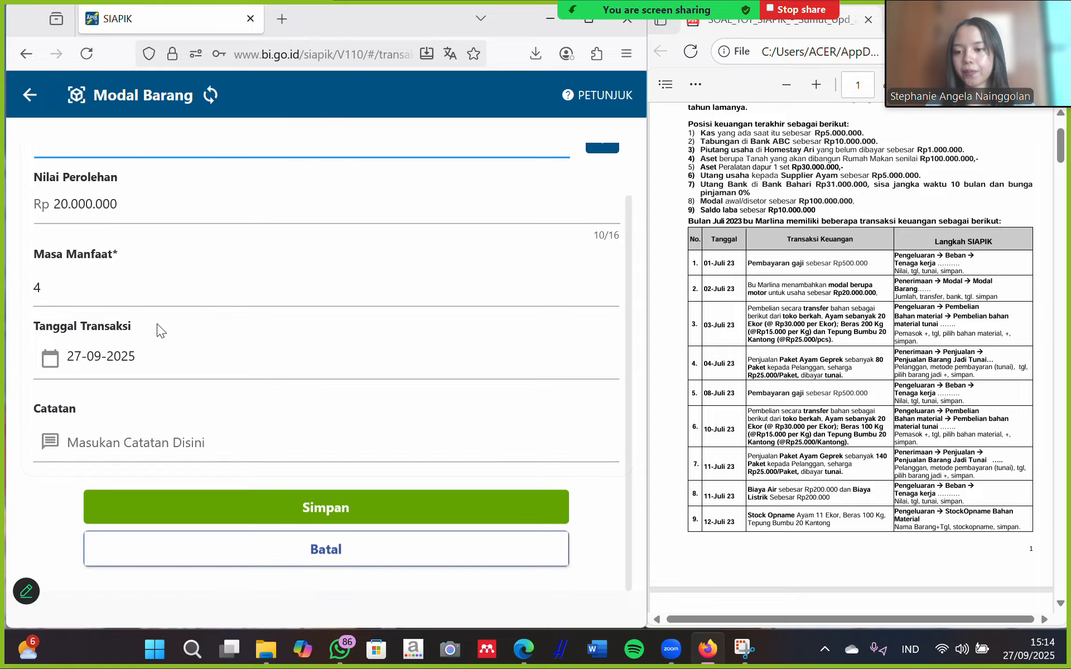
pyautogui.click(156, 361)
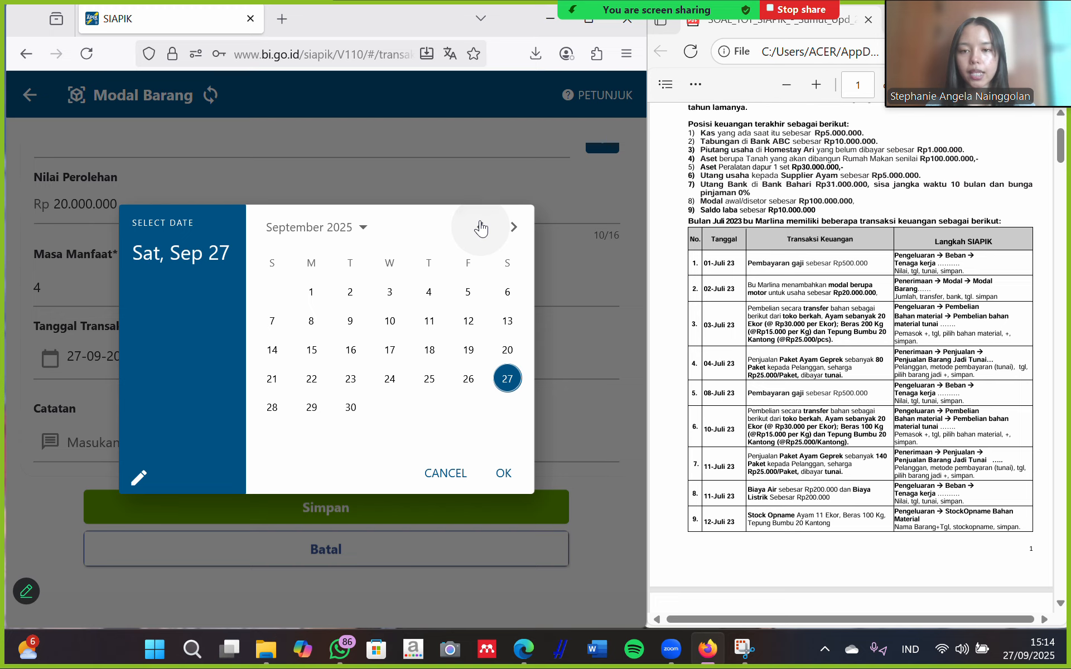
pyautogui.click(481, 227)
pyautogui.click(479, 227)
pyautogui.click(479, 227)
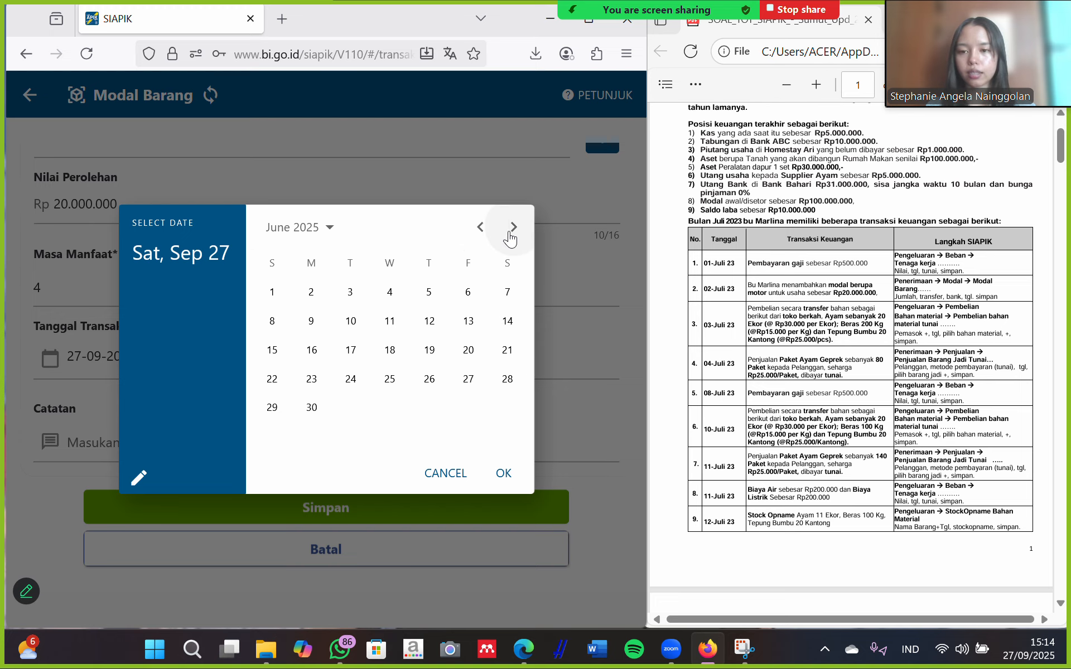
pyautogui.click(510, 233)
pyautogui.click(390, 292)
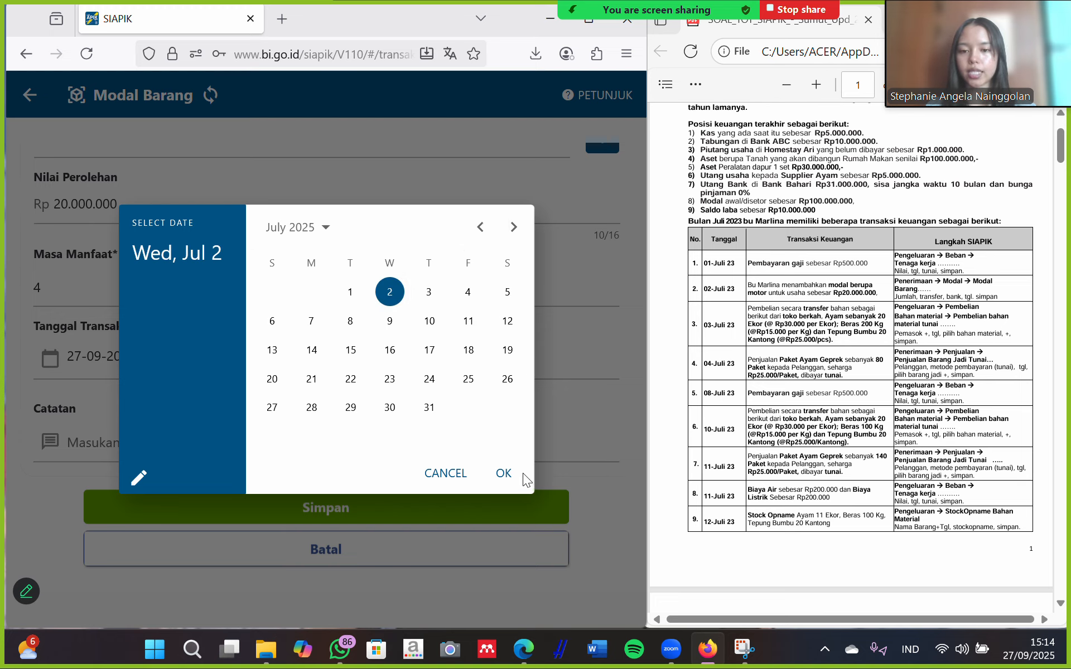
pyautogui.click(504, 473)
pyautogui.scroll(1, 235, 282)
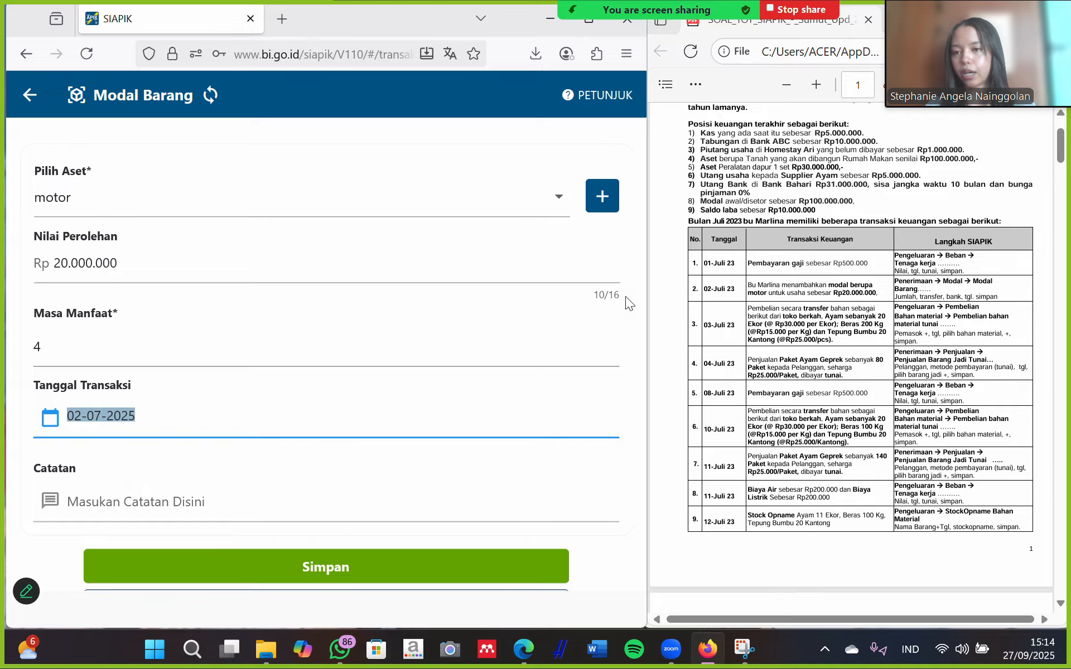
pyautogui.scroll(-1, 491, 425)
pyautogui.click(423, 518)
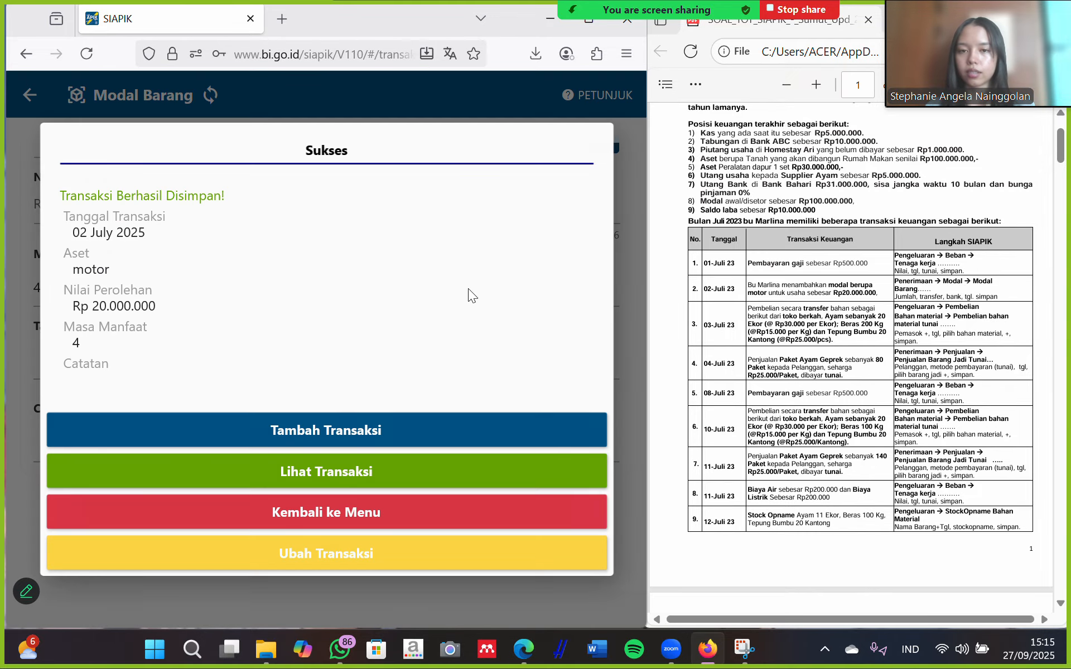
# Return to the transaction menu and open the Pembelian Bahan Material Tunai cash purchase form.
pyautogui.click(339, 514)
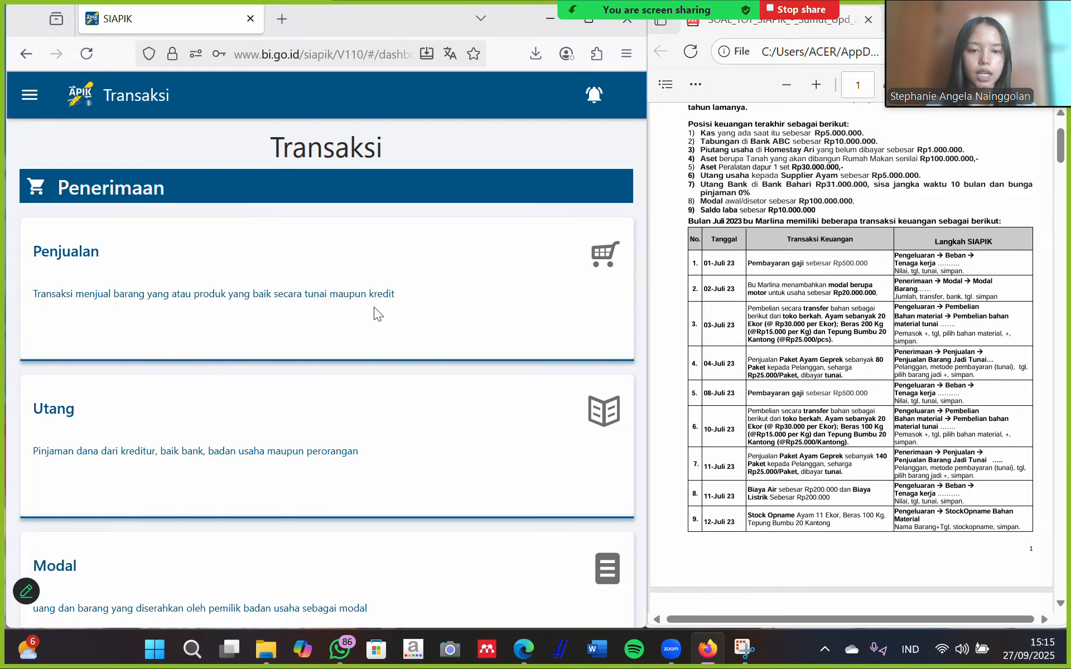
pyautogui.scroll(-4, 427, 366)
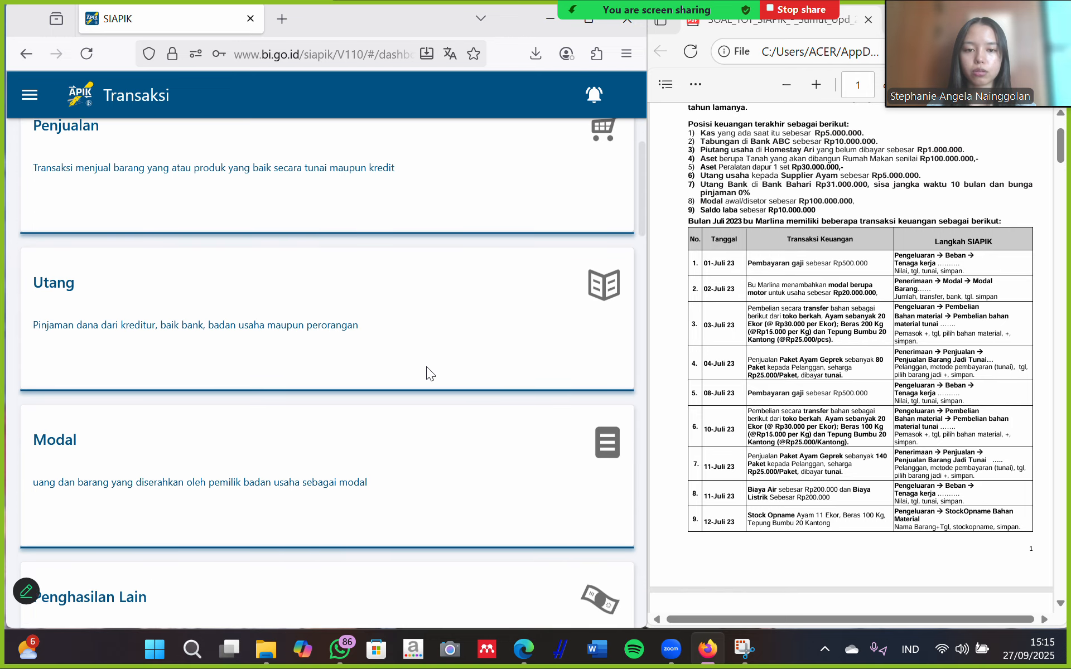
pyautogui.scroll(-15, 423, 382)
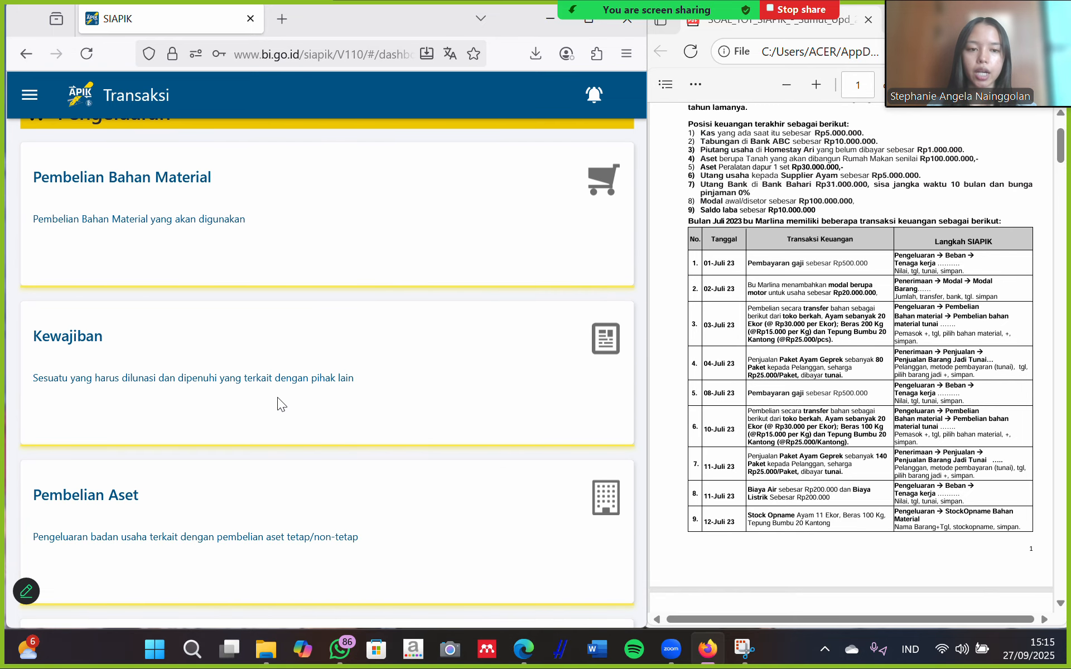
pyautogui.click(216, 199)
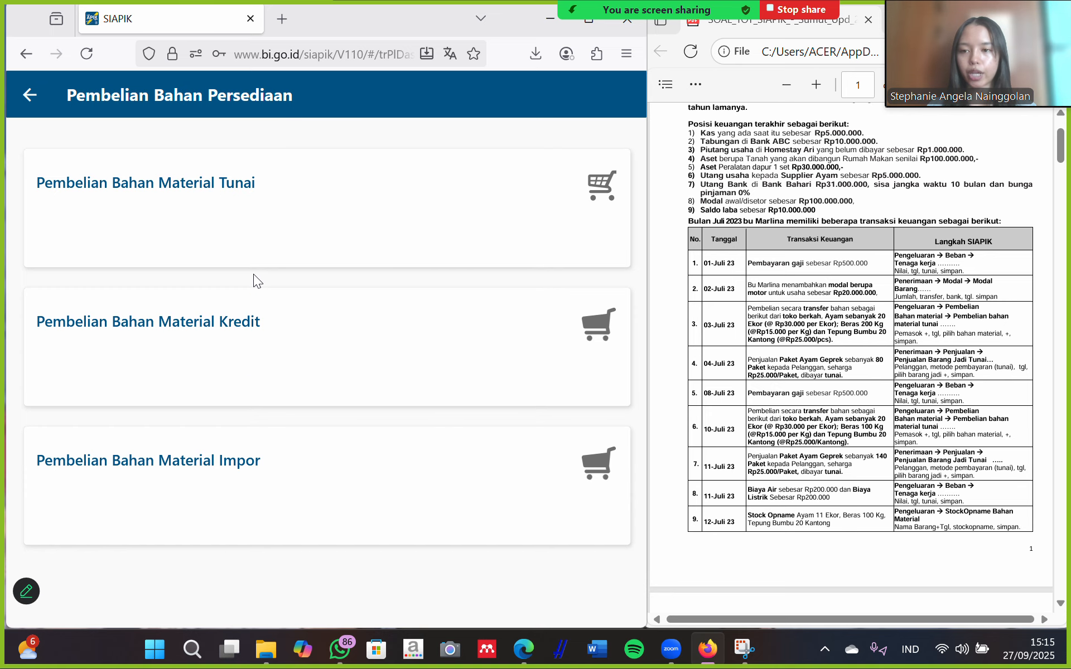
pyautogui.click(278, 212)
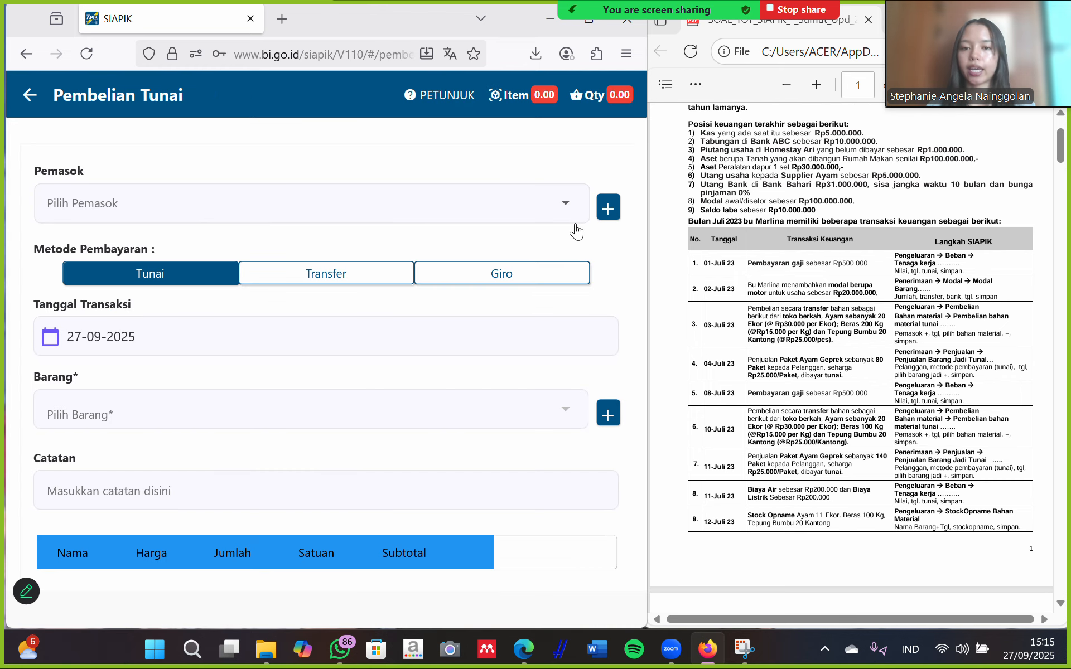
# Create supplier 'toko berkah' with address 'medan' and save it.
pyautogui.click(608, 209)
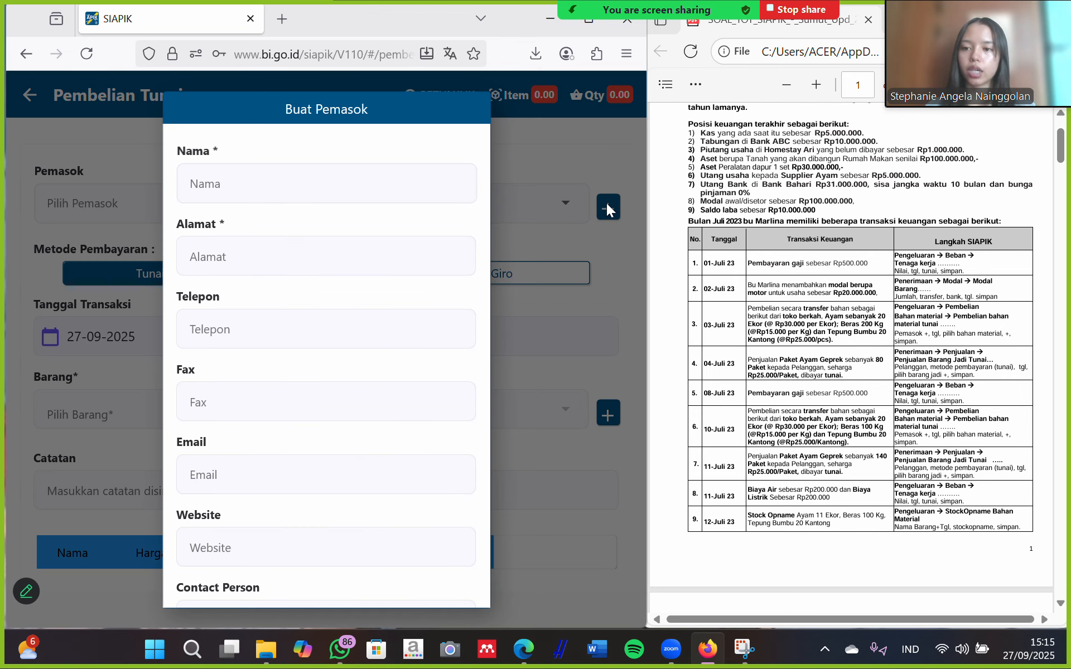
pyautogui.click(296, 187)
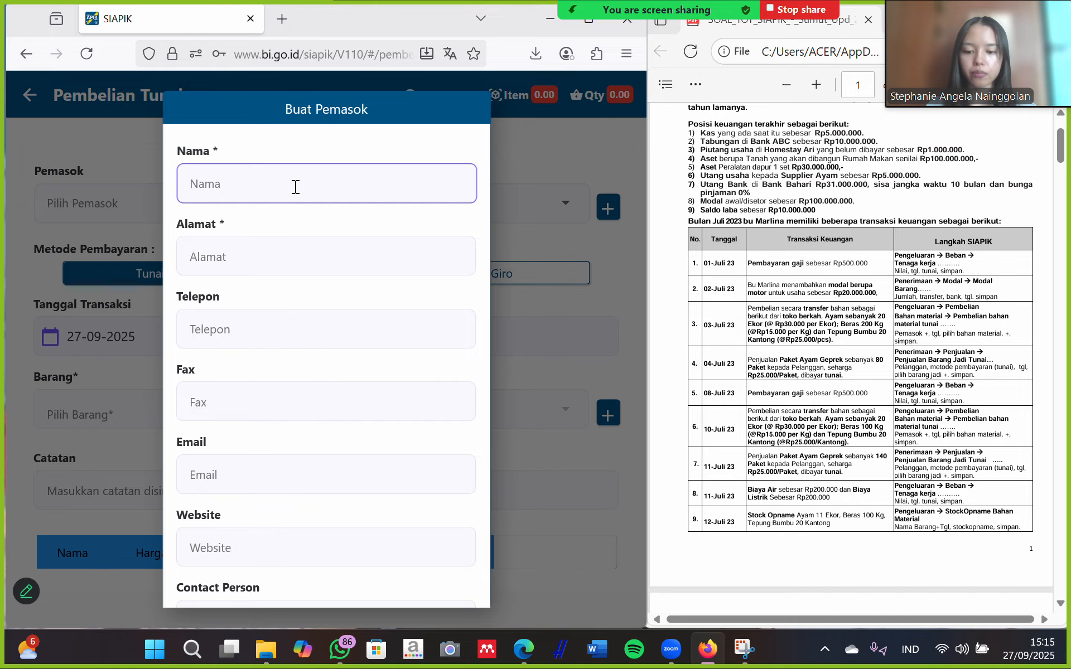
pyautogui.write('toko')
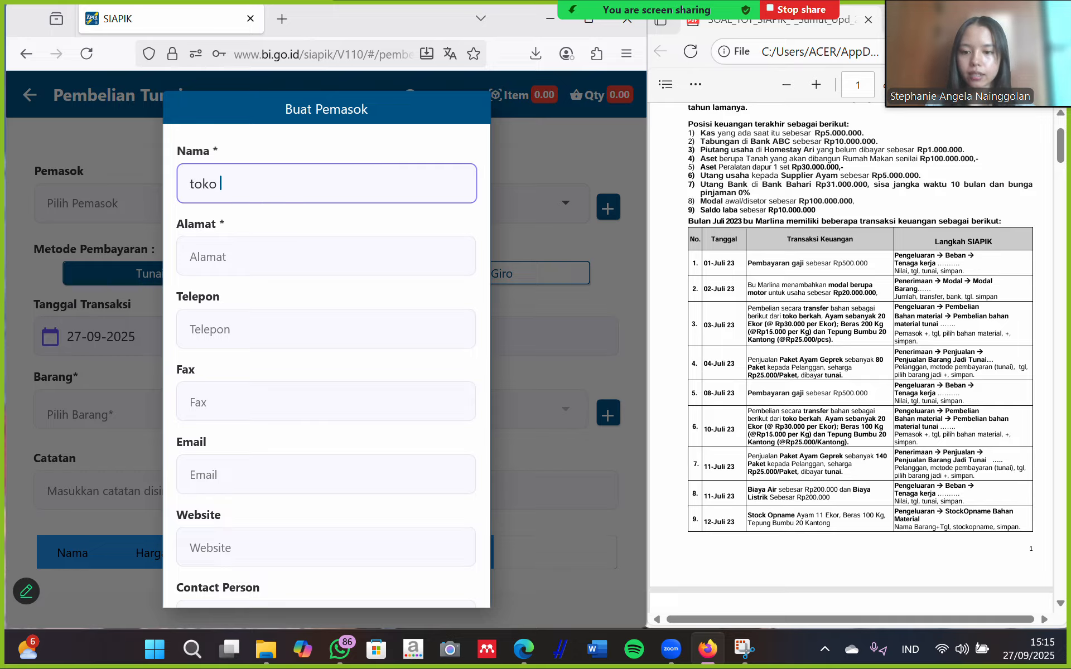
pyautogui.write(' berkah')
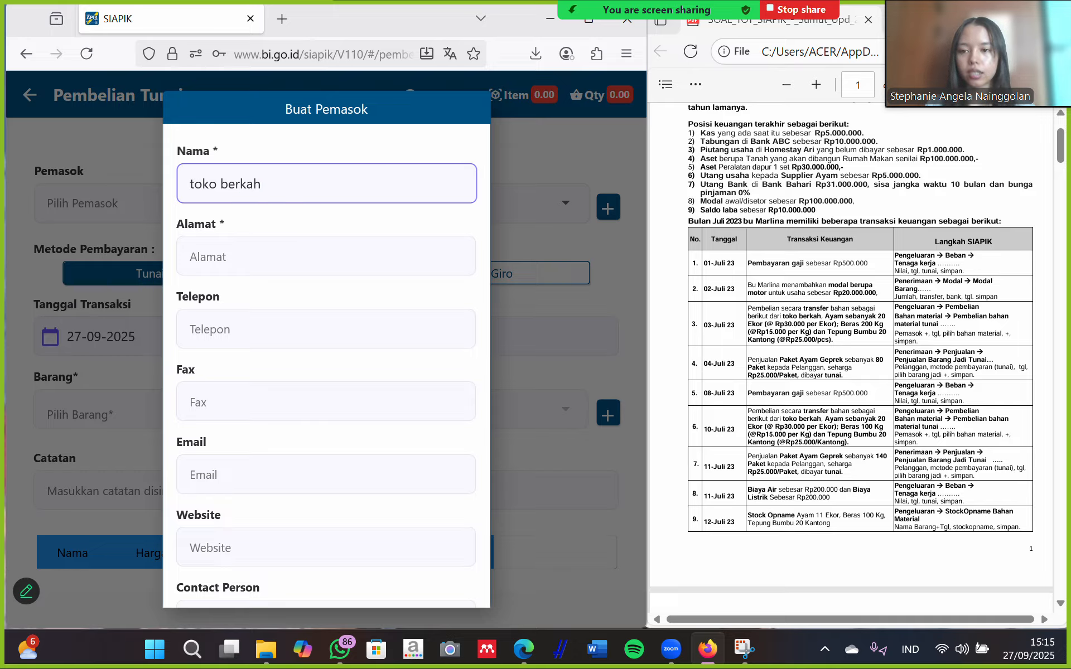
pyautogui.click(267, 254)
pyautogui.write('medan')
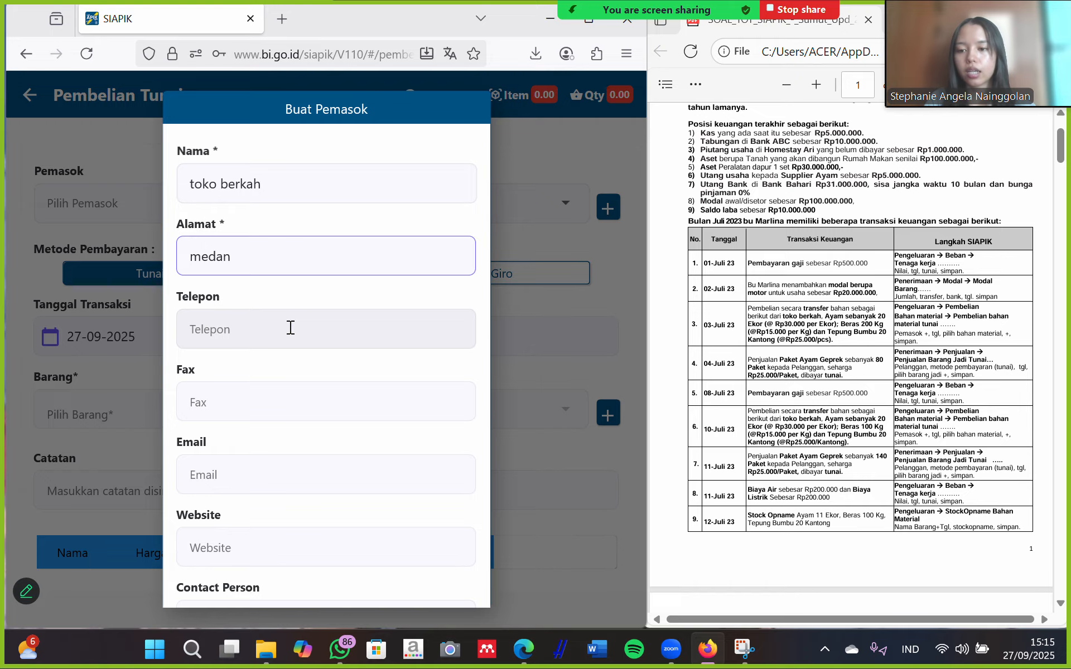
pyautogui.scroll(-2, 289, 328)
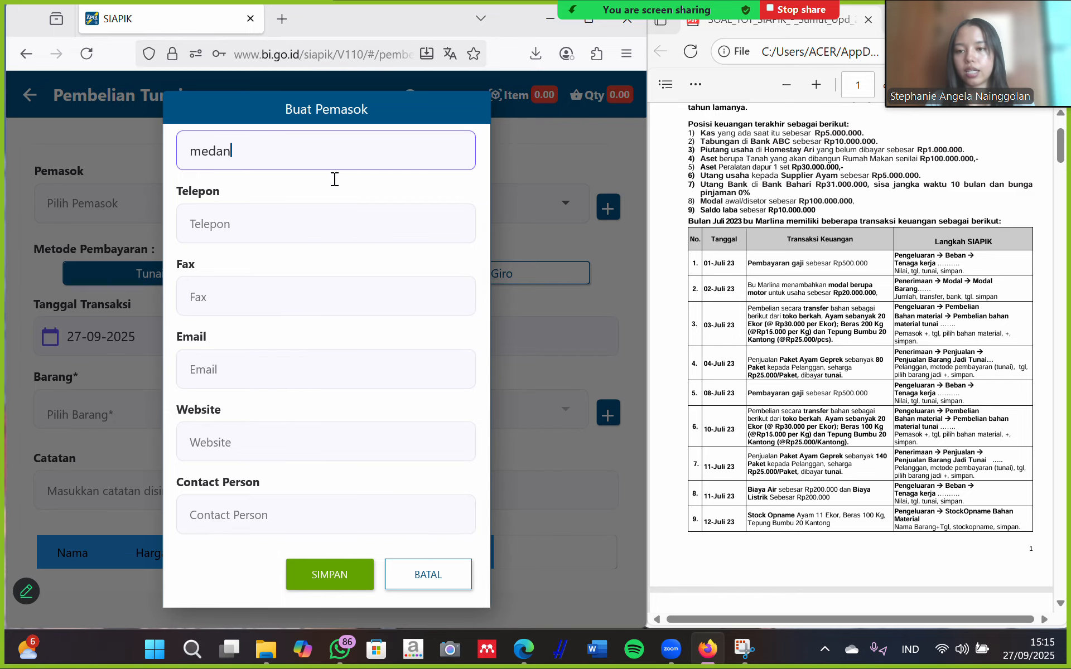
pyautogui.click(327, 575)
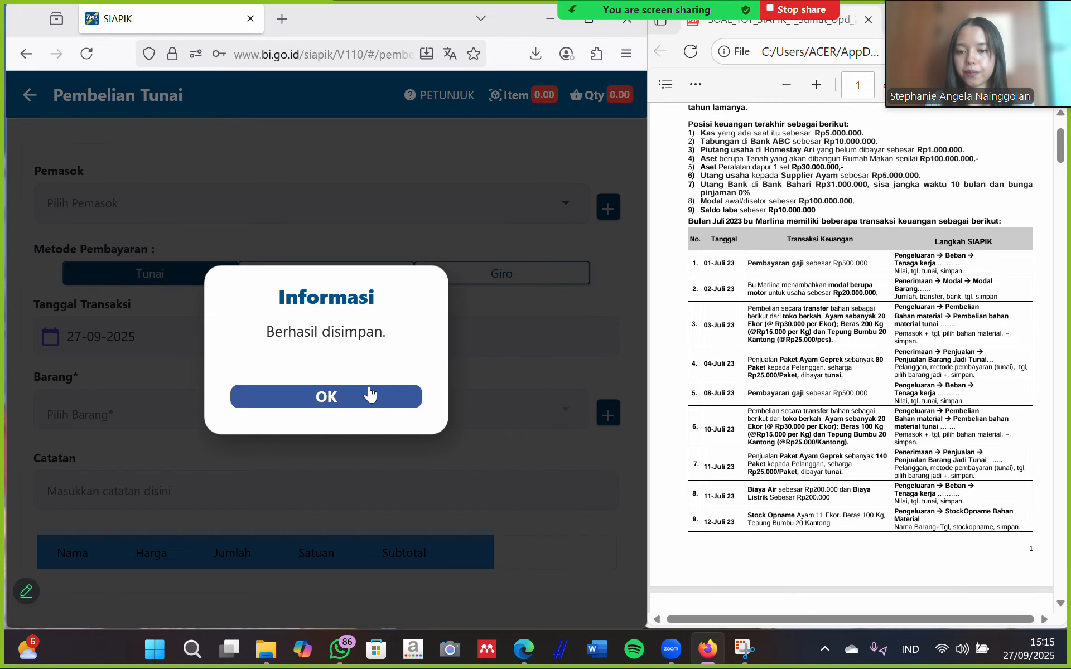
pyautogui.click(369, 396)
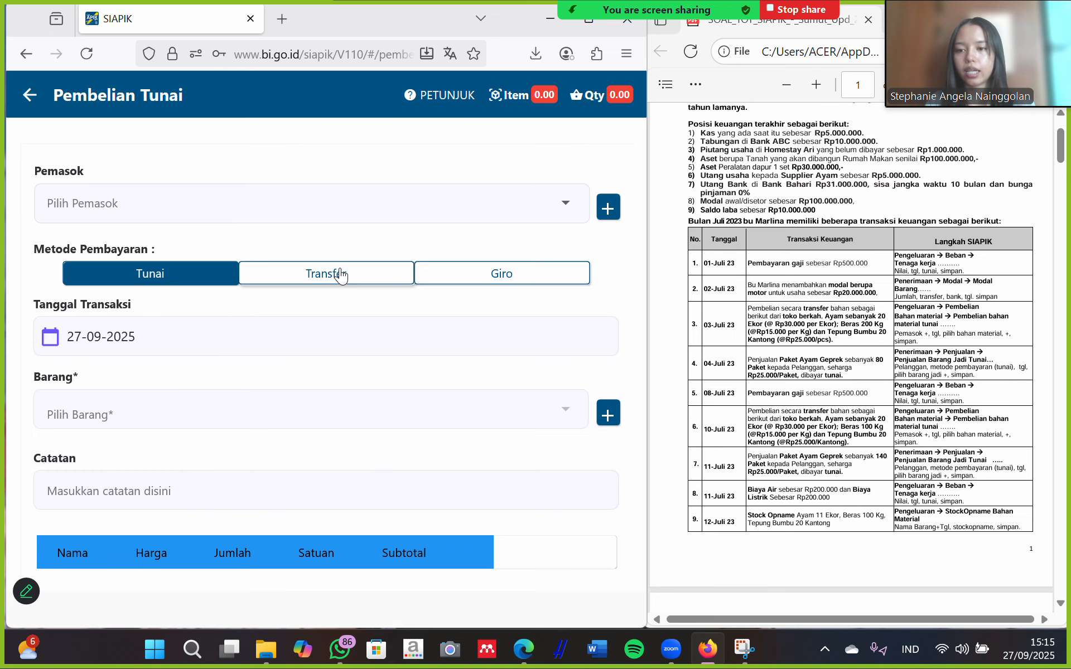
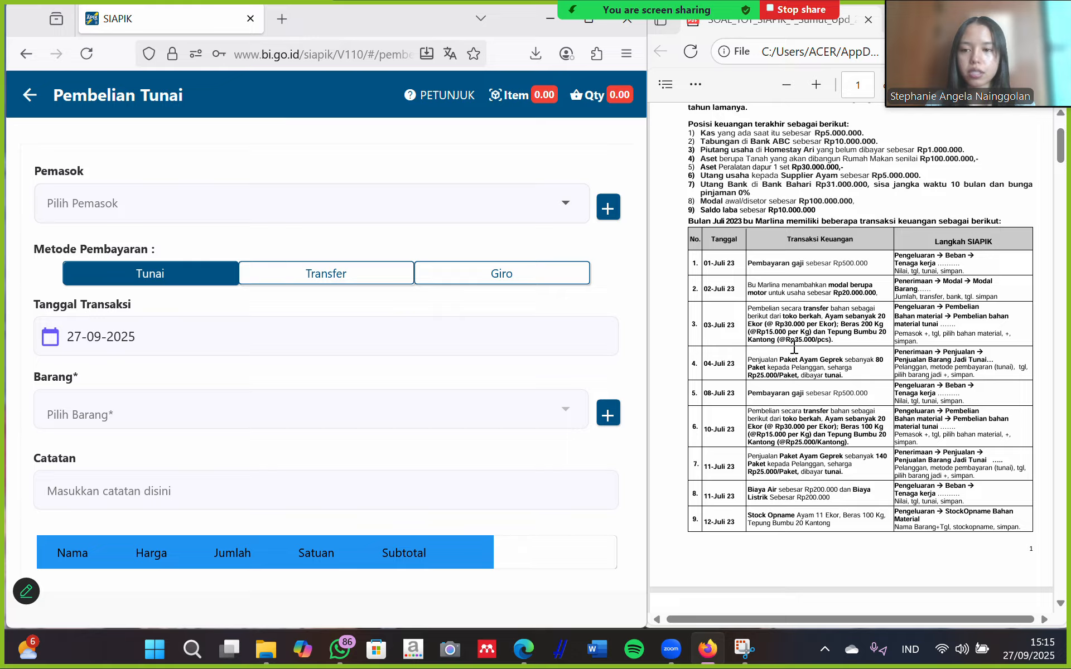
# Set supplier toko berkah, paid by transfer from bank ABC.
pyautogui.click(366, 218)
pyautogui.click(49, 246)
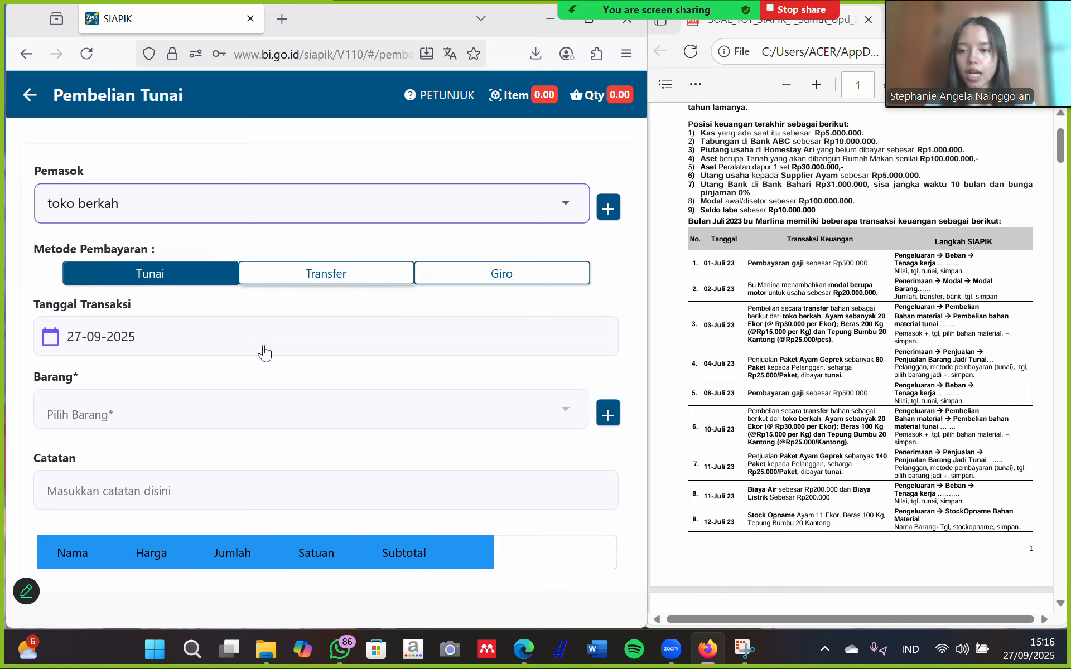
pyautogui.click(312, 275)
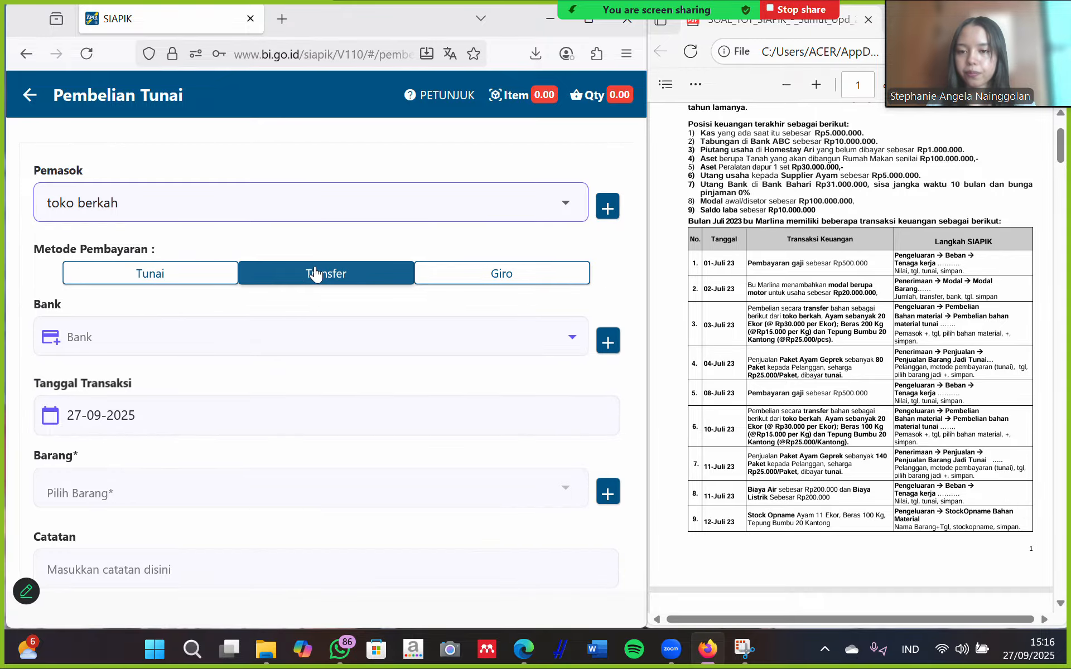
pyautogui.click(235, 346)
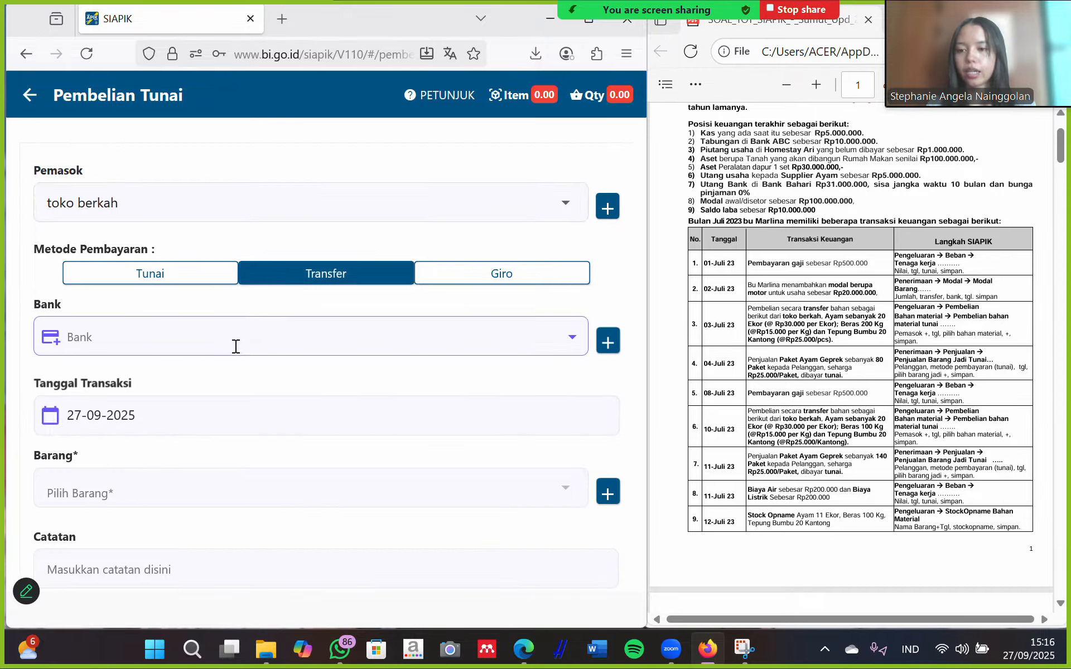
pyautogui.click(256, 368)
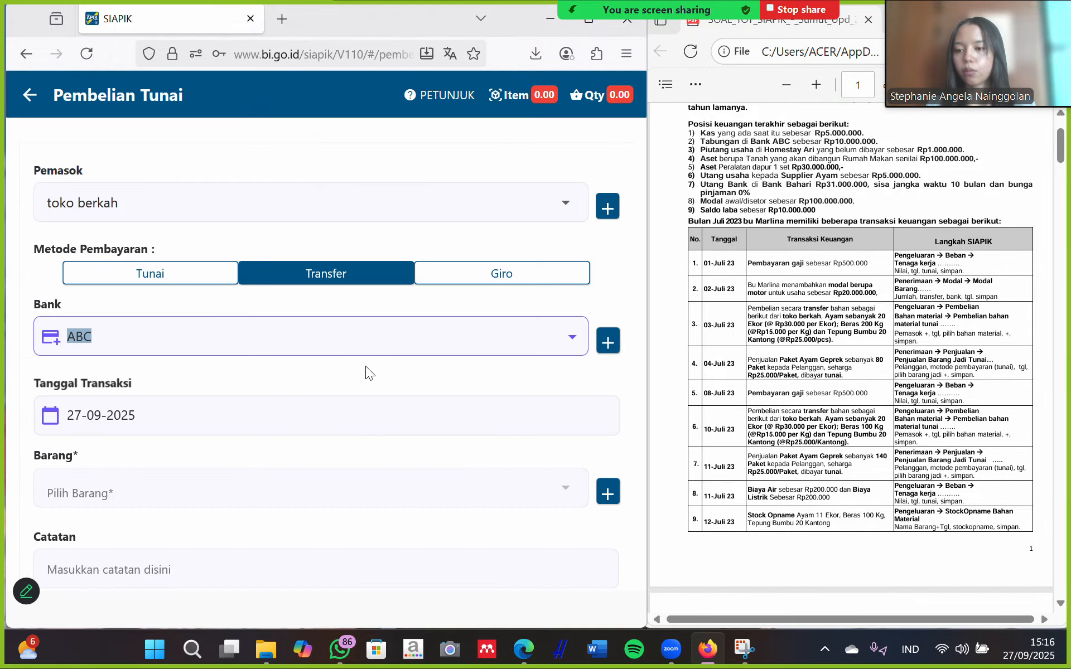
# Set the purchase's transaction date to 03-07-2025.
pyautogui.scroll(-3, 316, 388)
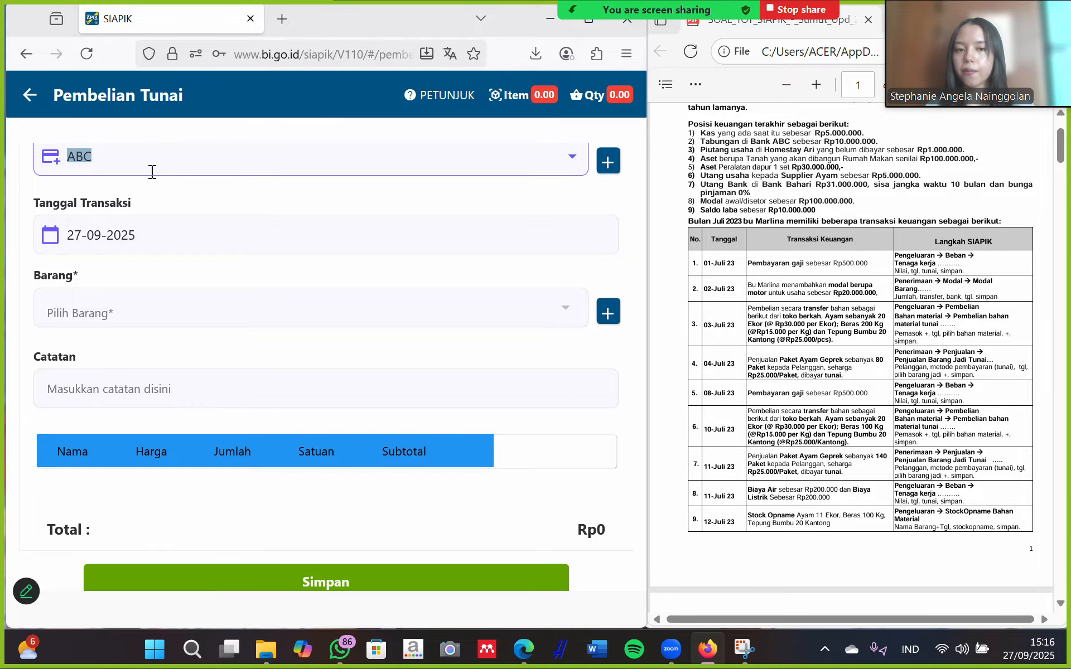
pyautogui.click(149, 234)
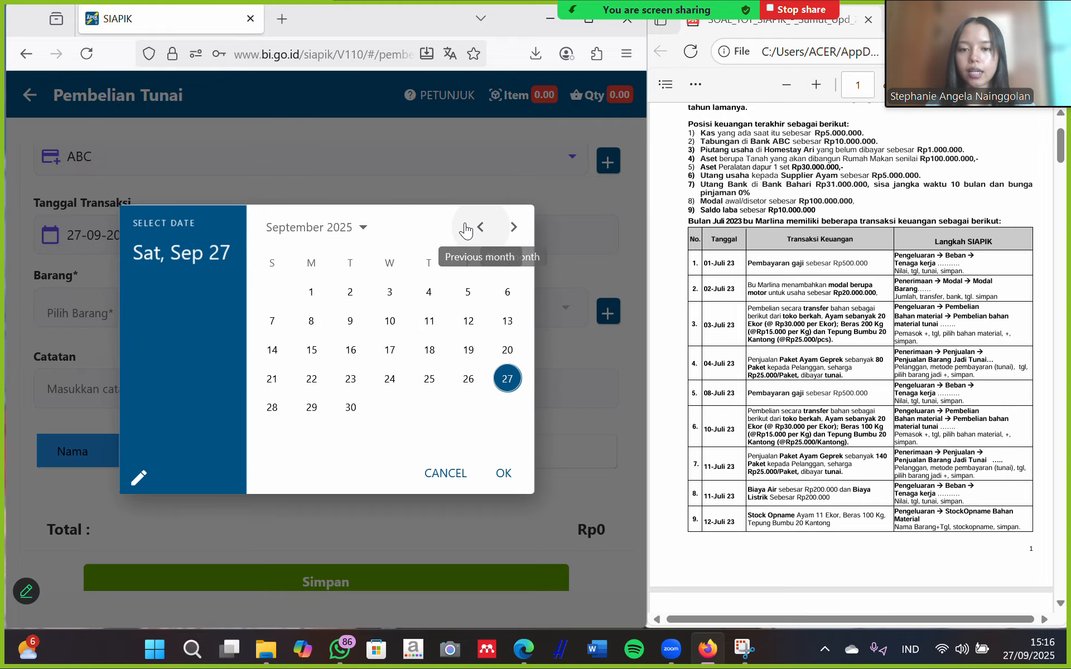
pyautogui.click(480, 228)
pyautogui.click(478, 228)
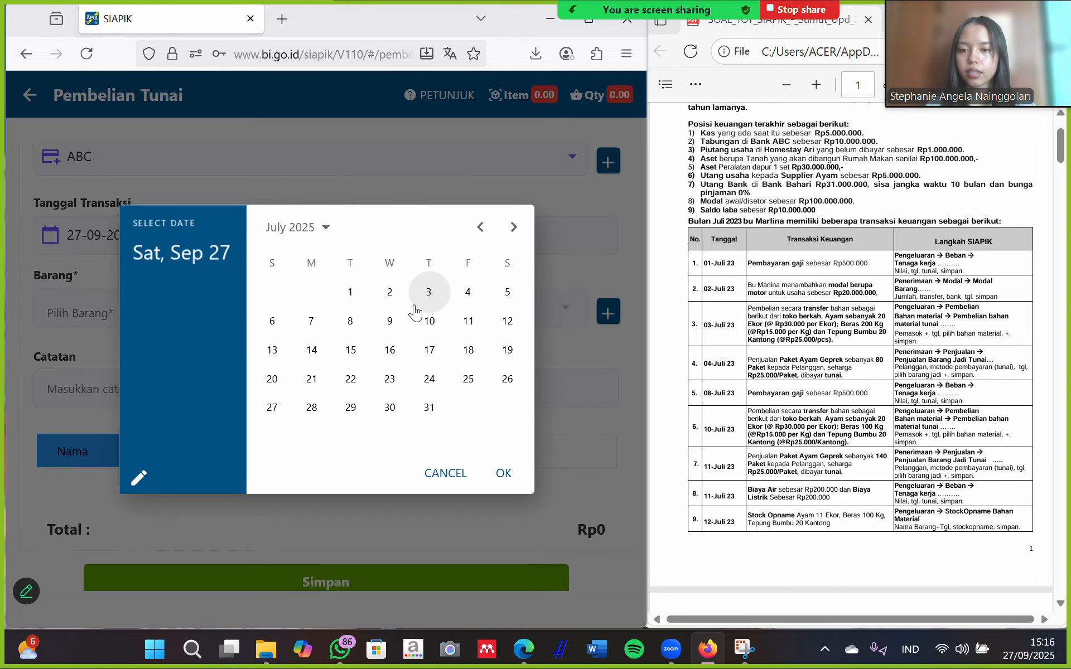
pyautogui.click(428, 292)
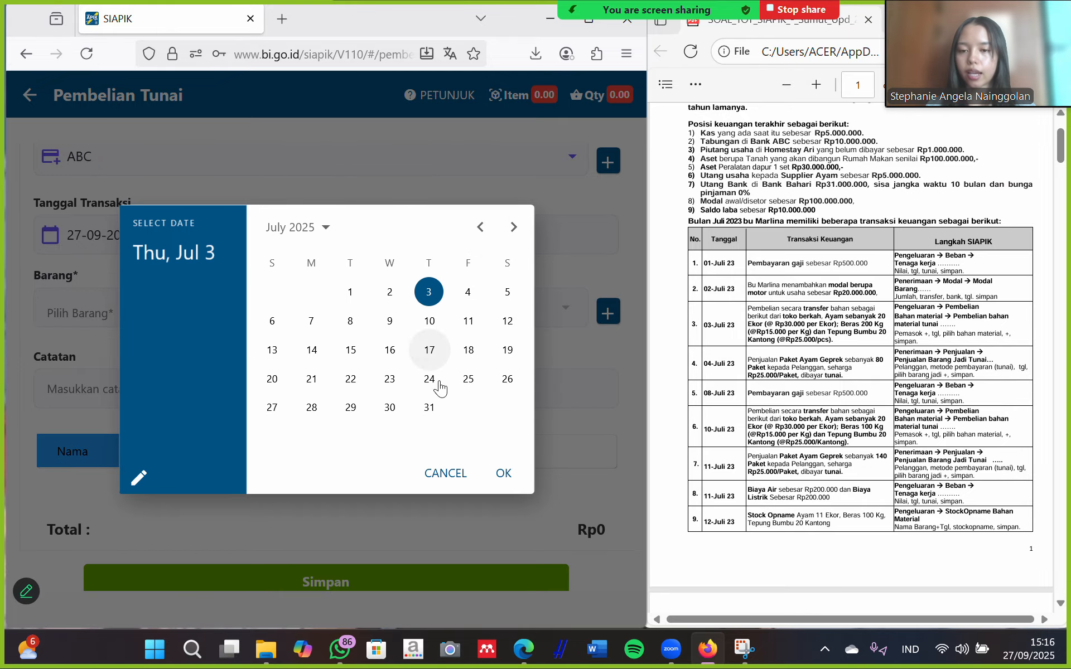
pyautogui.click(503, 475)
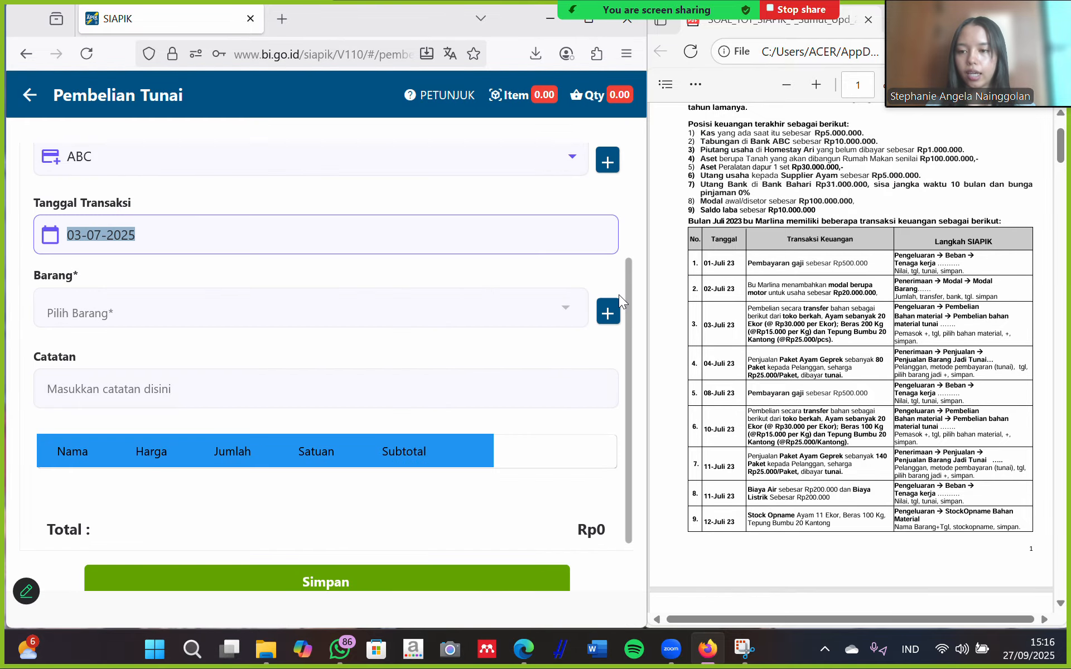
pyautogui.click(608, 314)
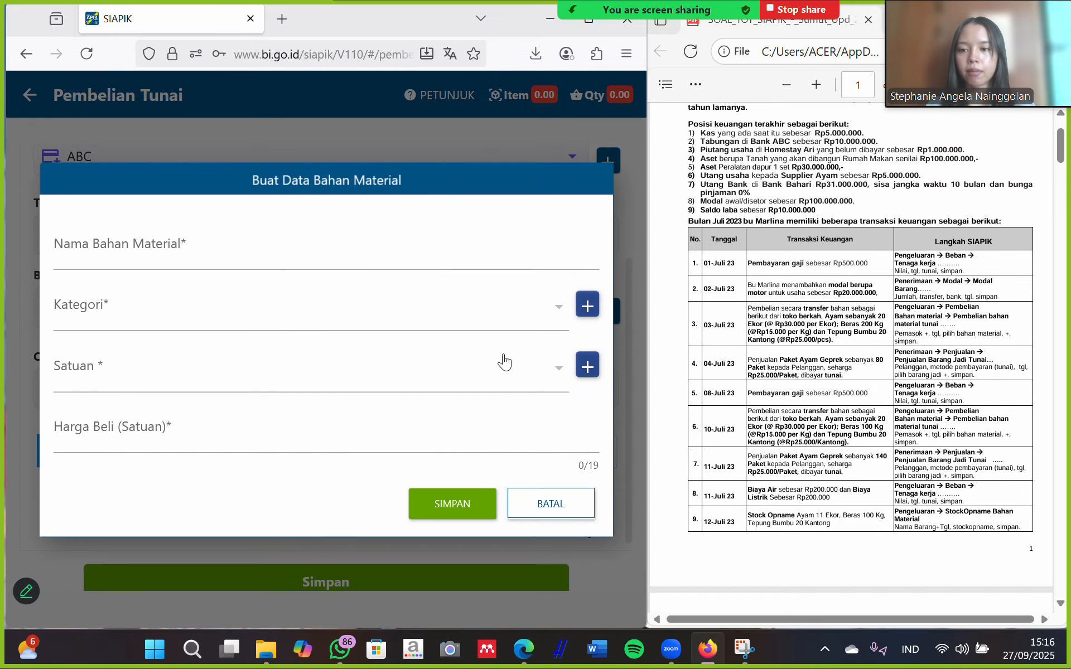
# Name the new material 'ayam' and create a new category 'ayam'.
pyautogui.click(241, 245)
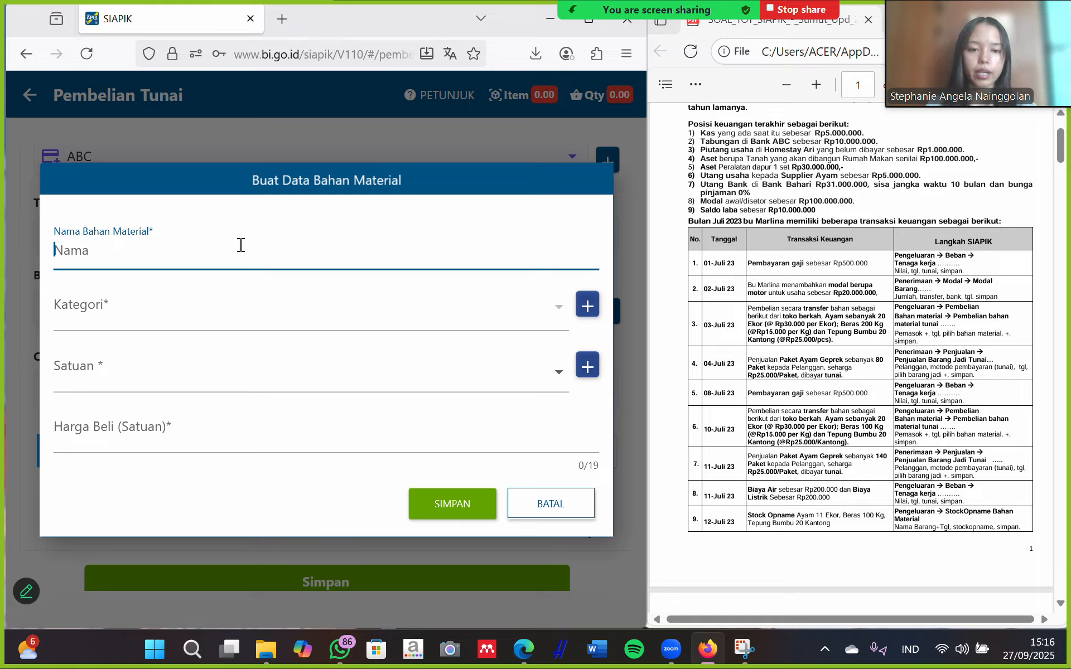
pyautogui.write('ayam')
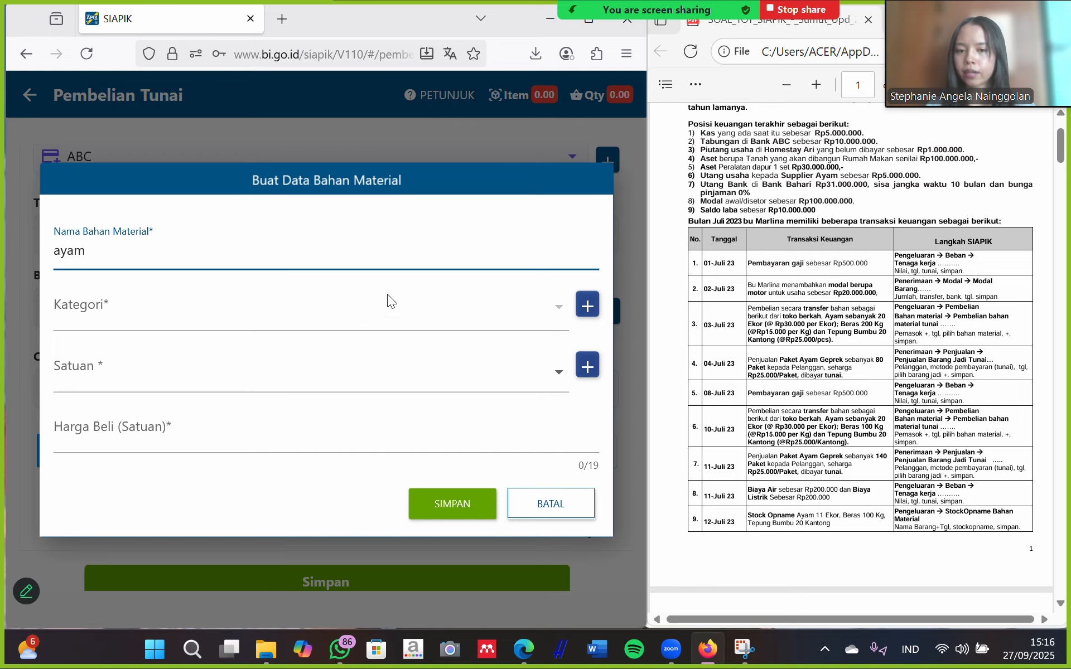
pyautogui.click(588, 304)
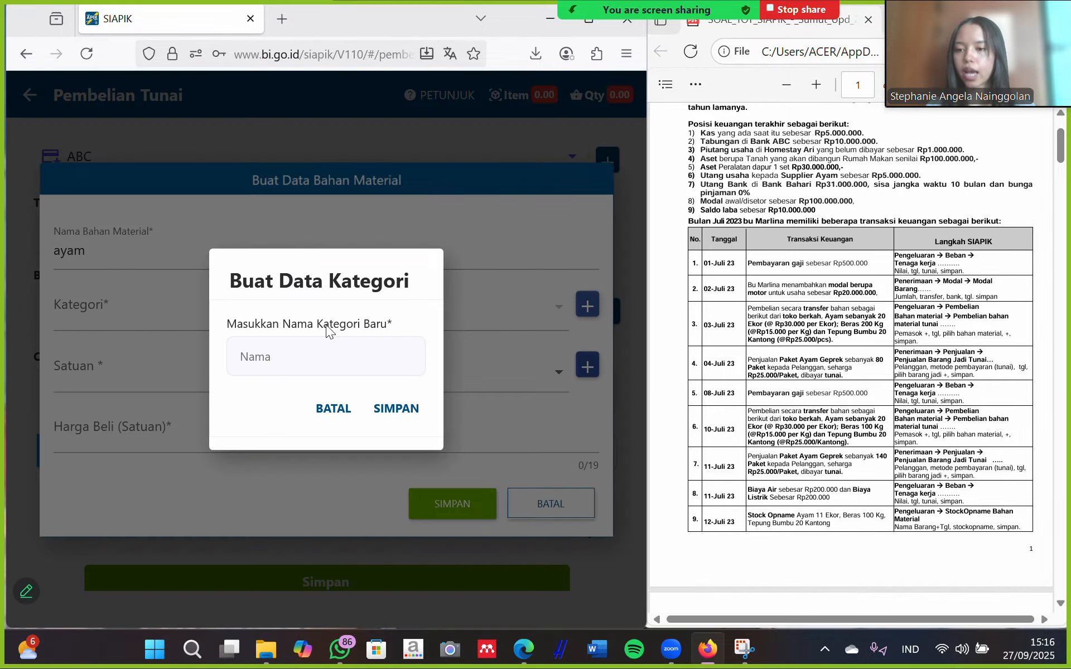
pyautogui.click(284, 347)
pyautogui.write('ayam')
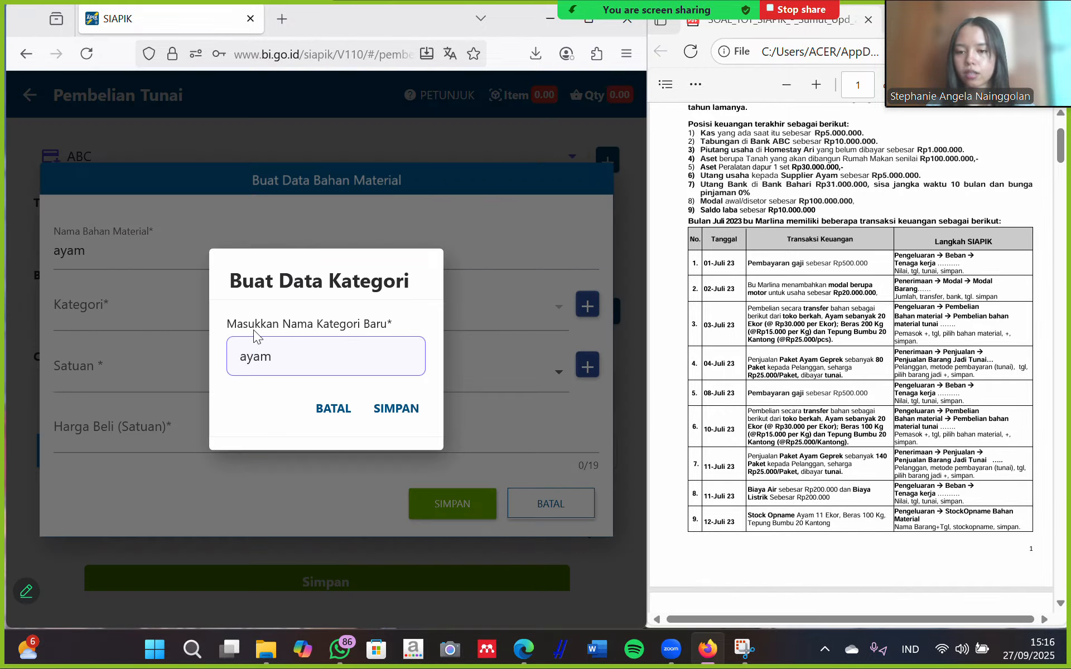
pyautogui.click(394, 408)
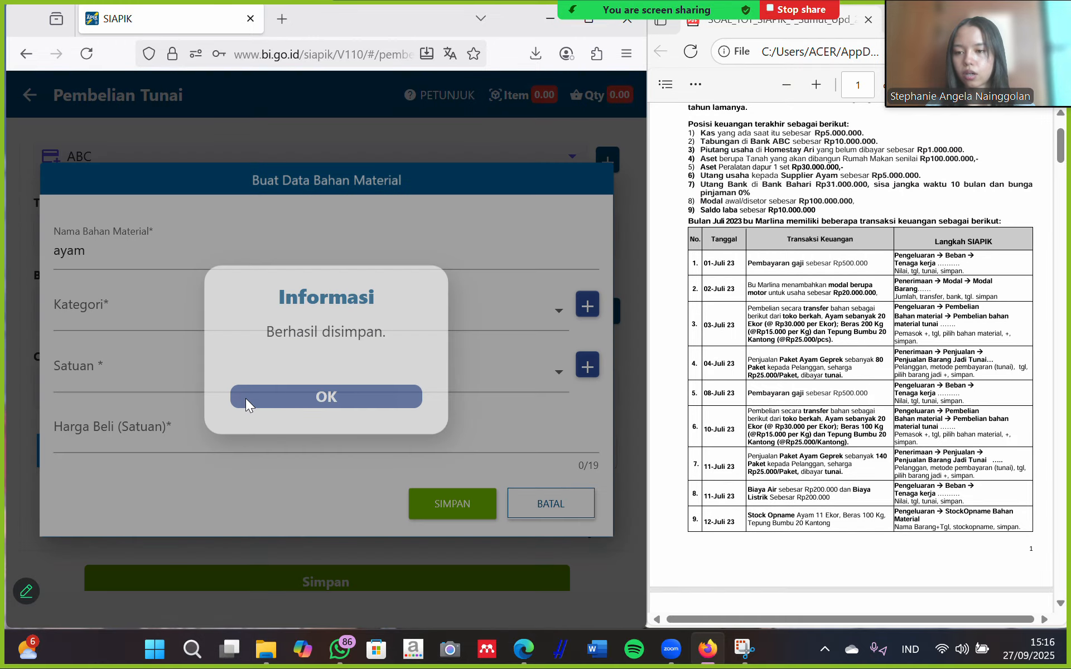
pyautogui.click(246, 398)
# Give ayam category ayam, unit PCS and purchase price Rp 30.000, then save it.
pyautogui.click(267, 316)
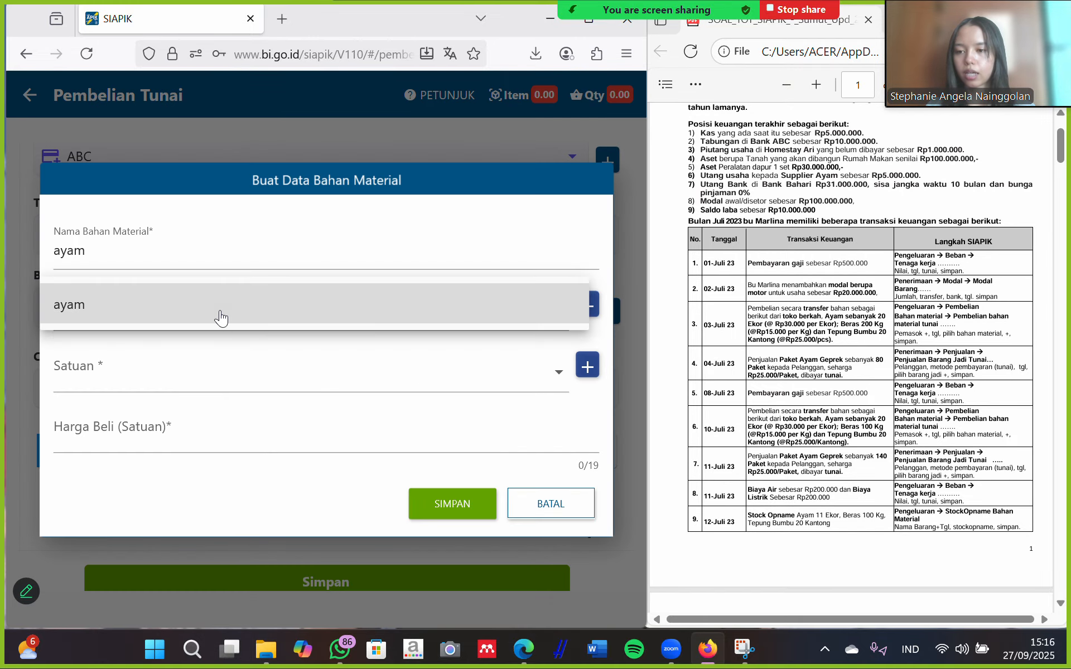
pyautogui.click(206, 341)
pyautogui.click(187, 374)
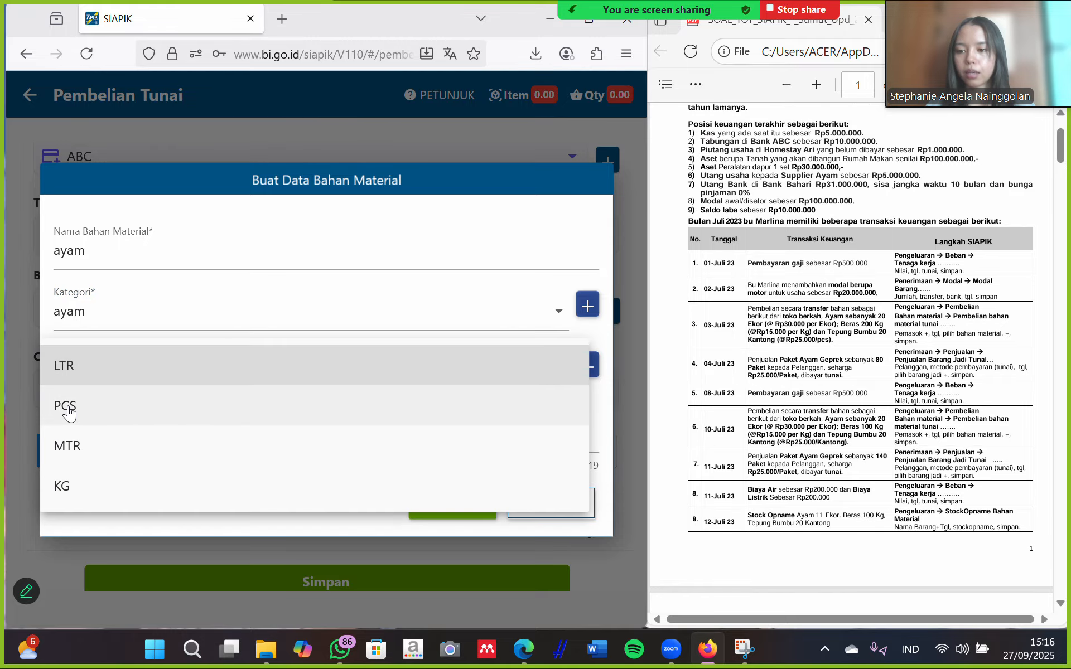
pyautogui.click(69, 410)
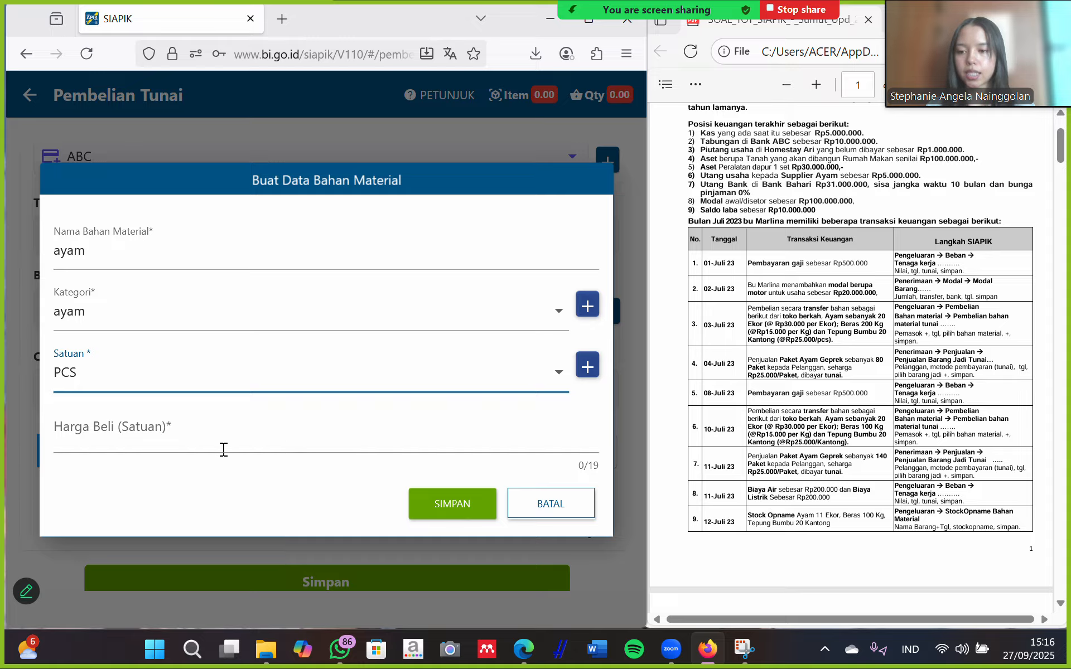
pyautogui.click(122, 438)
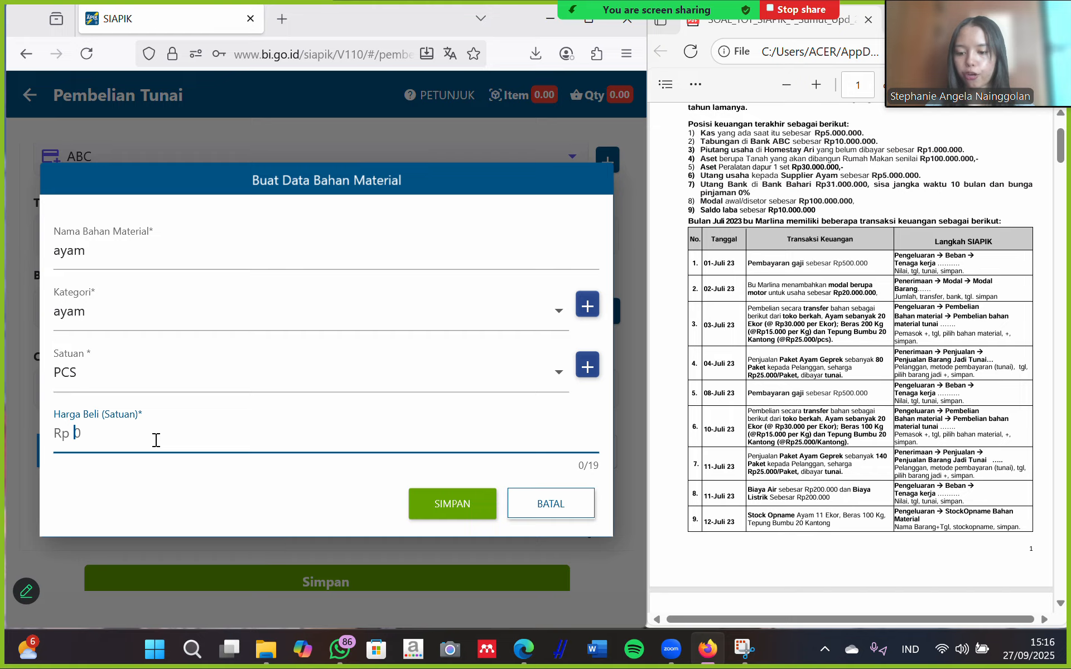
pyautogui.write('3000000')
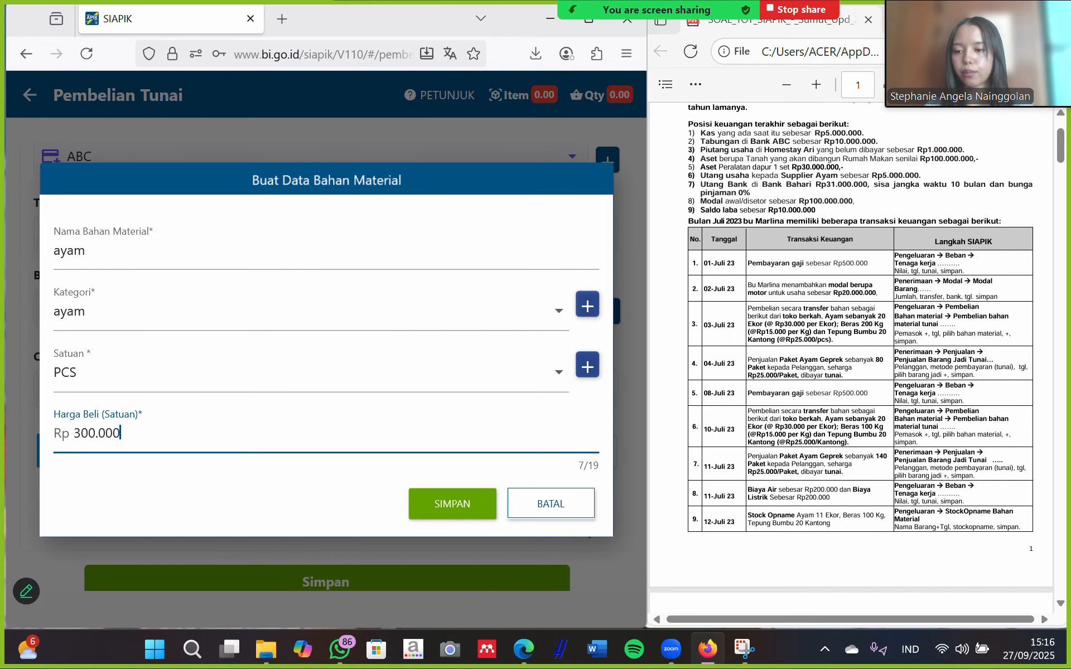
pyautogui.press('BackSpace')
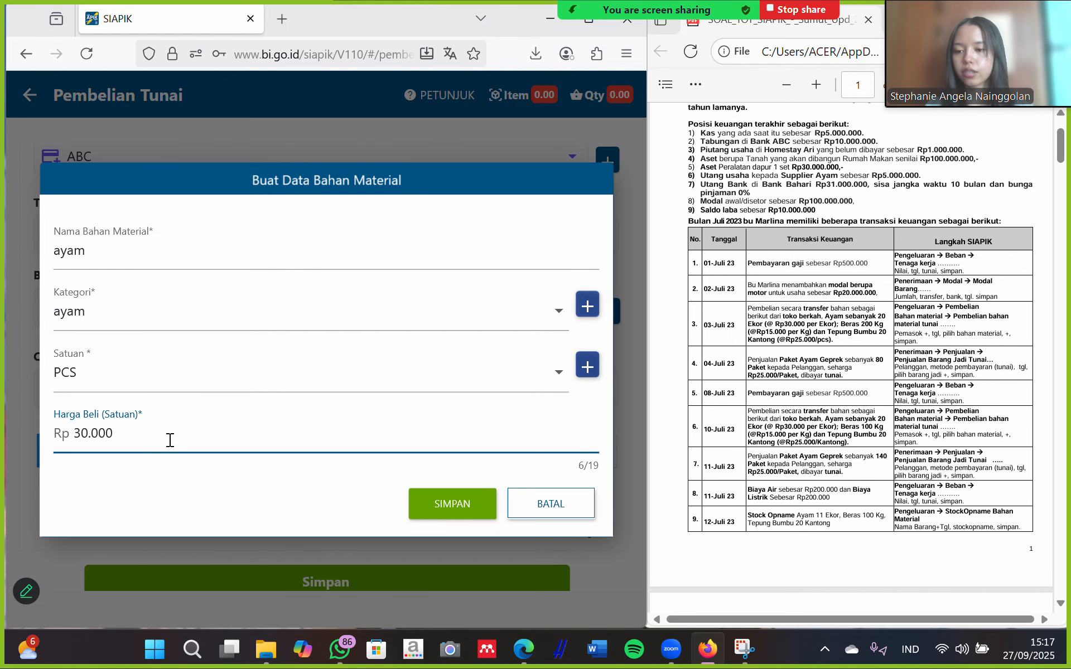
pyautogui.click(462, 505)
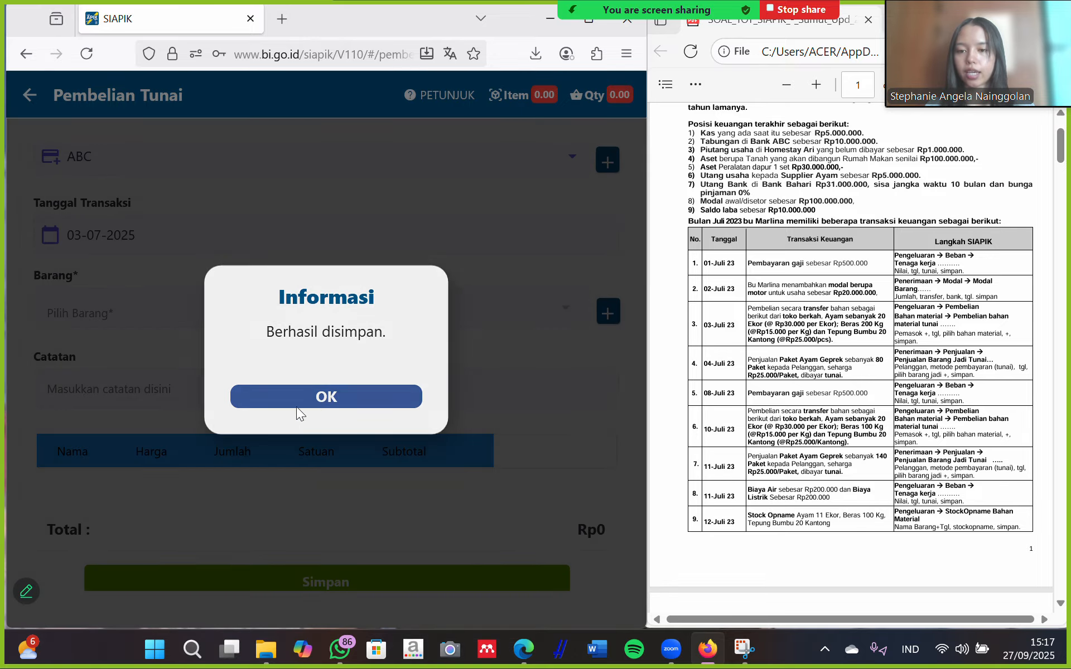
pyautogui.click(297, 407)
# Add 20 PCS of ayam to the purchase list.
pyautogui.click(244, 304)
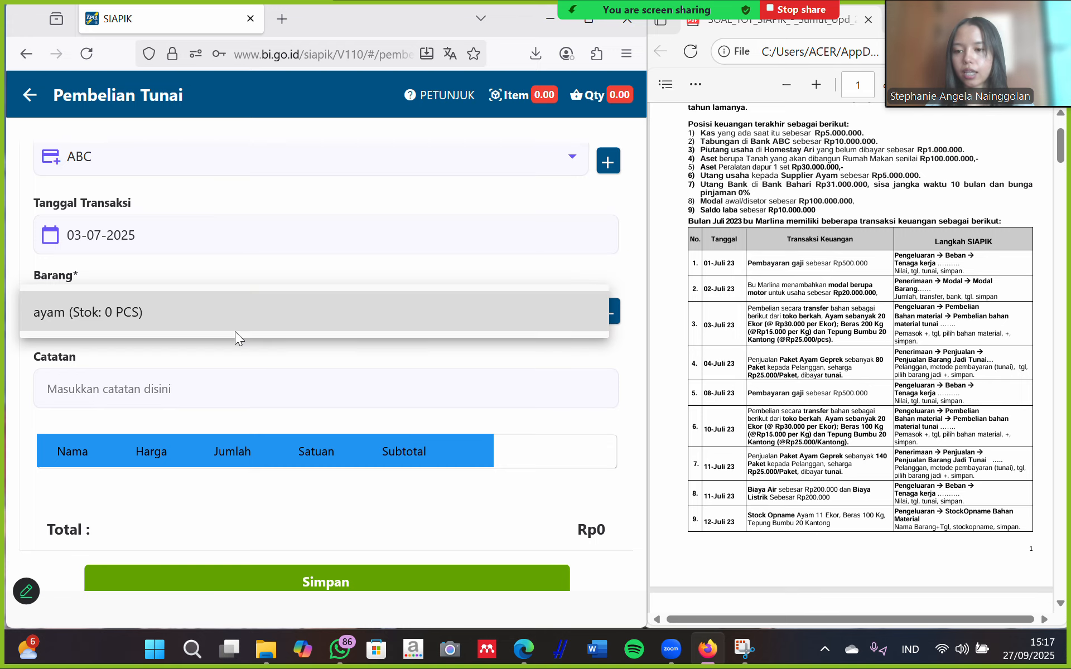
pyautogui.click(239, 320)
pyautogui.click(323, 343)
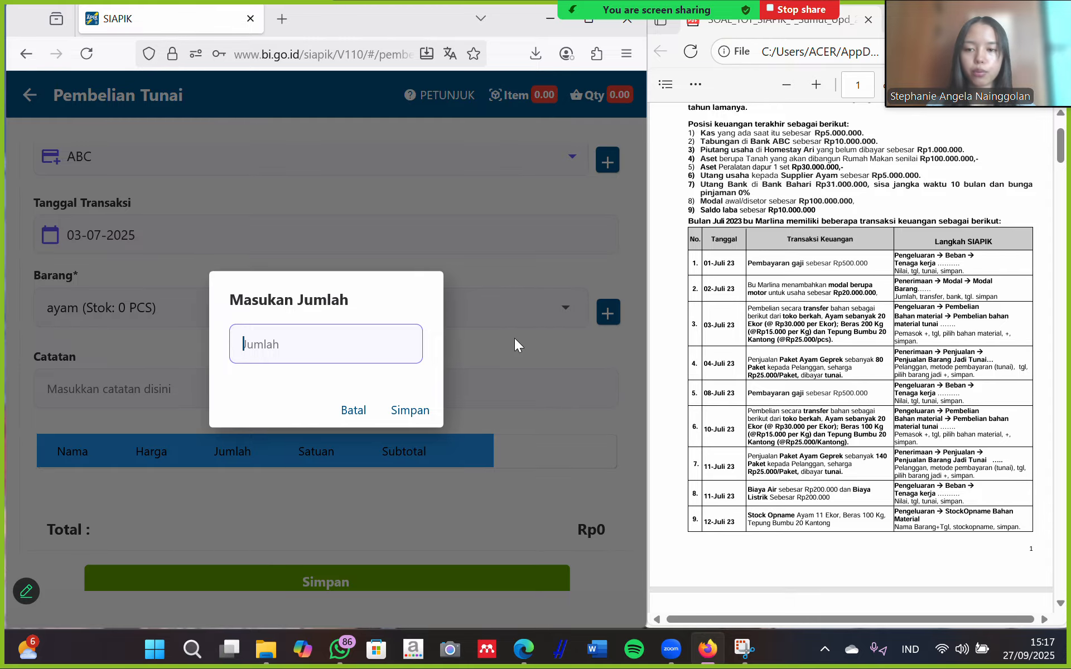
pyautogui.write('20')
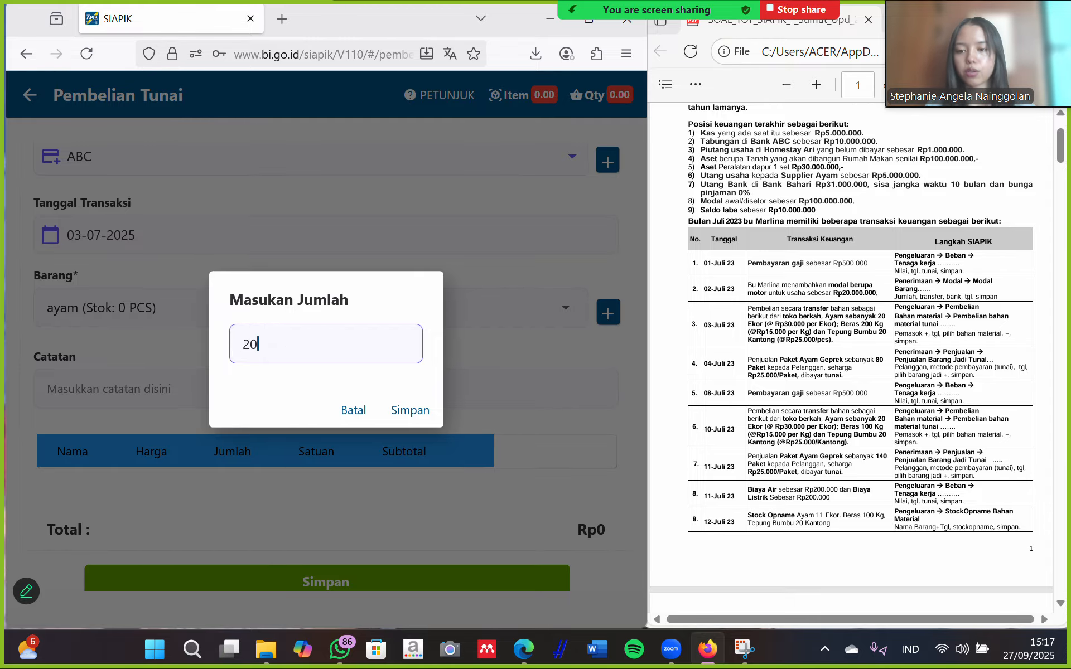
pyautogui.click(423, 410)
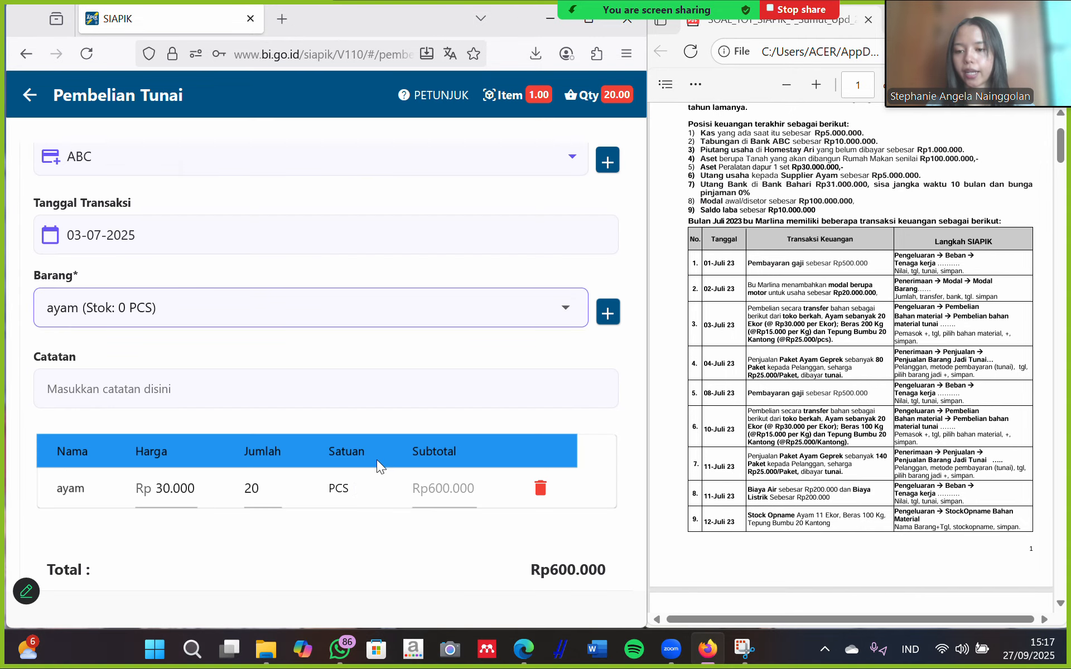
# Save the Rp600.000 ayam purchase and start another purchase transaction.
pyautogui.scroll(-2, 377, 459)
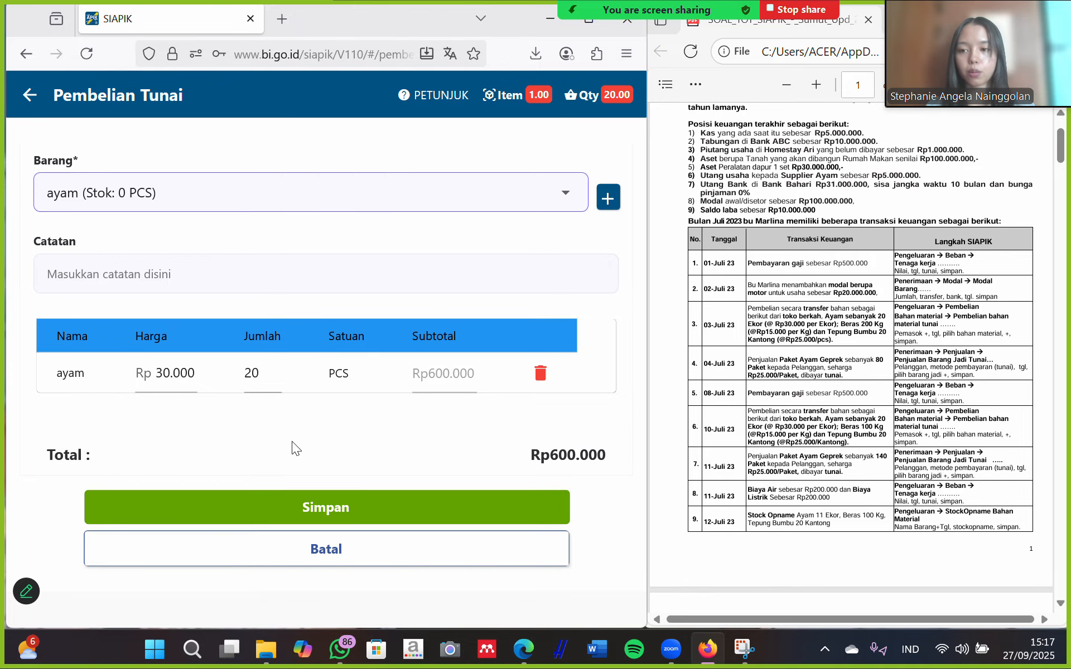
pyautogui.scroll(2, 293, 440)
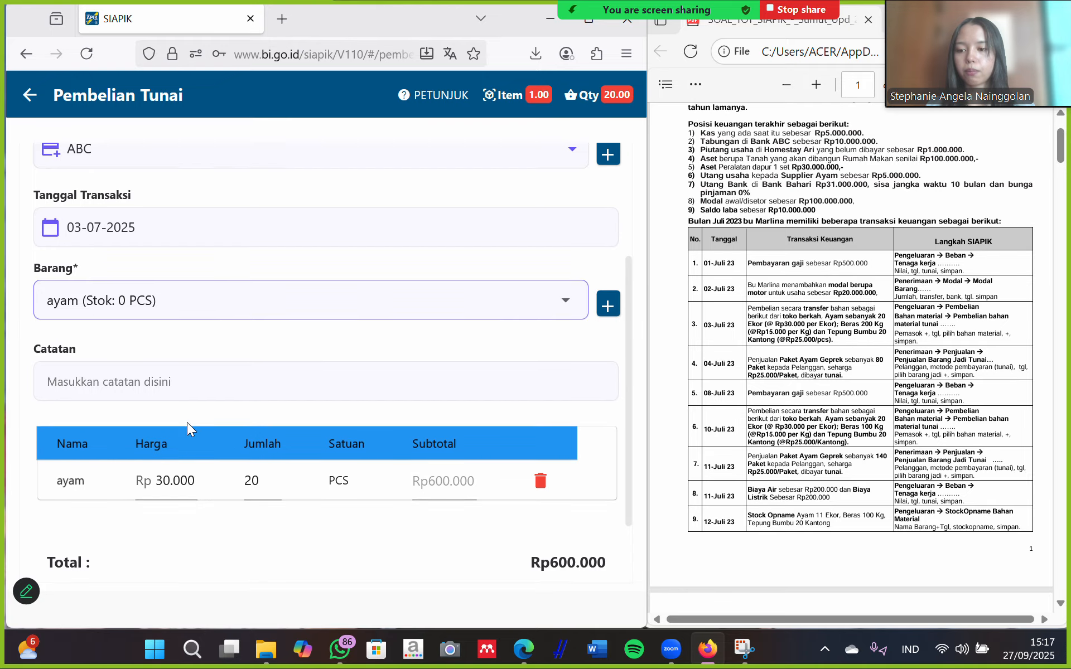
pyautogui.scroll(-1, 172, 440)
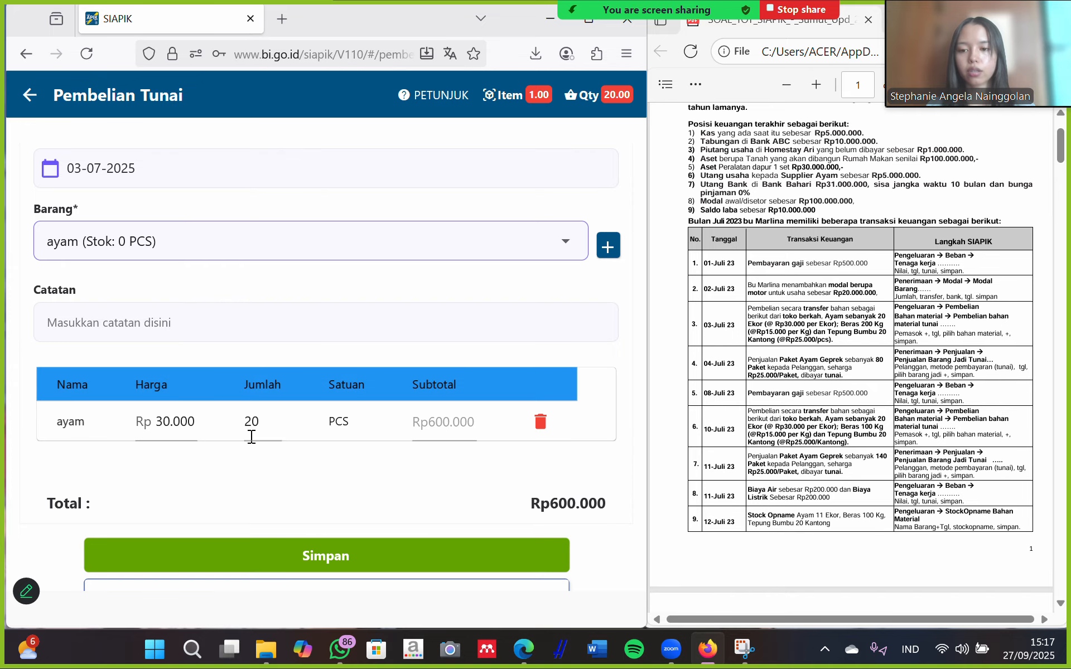
pyautogui.scroll(-1, 420, 441)
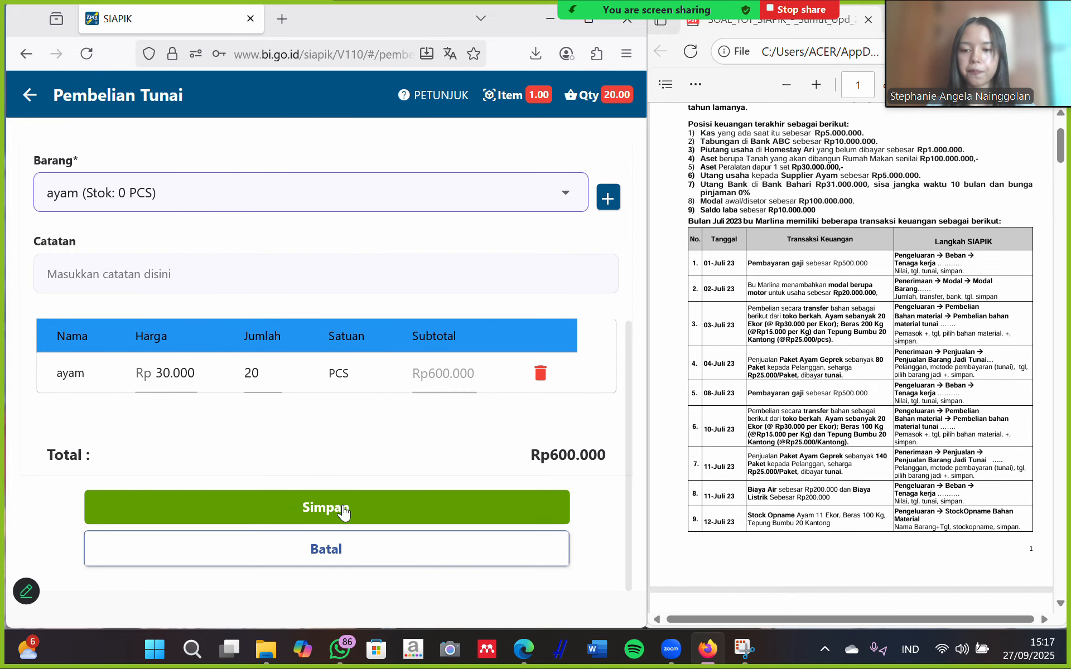
pyautogui.click(313, 507)
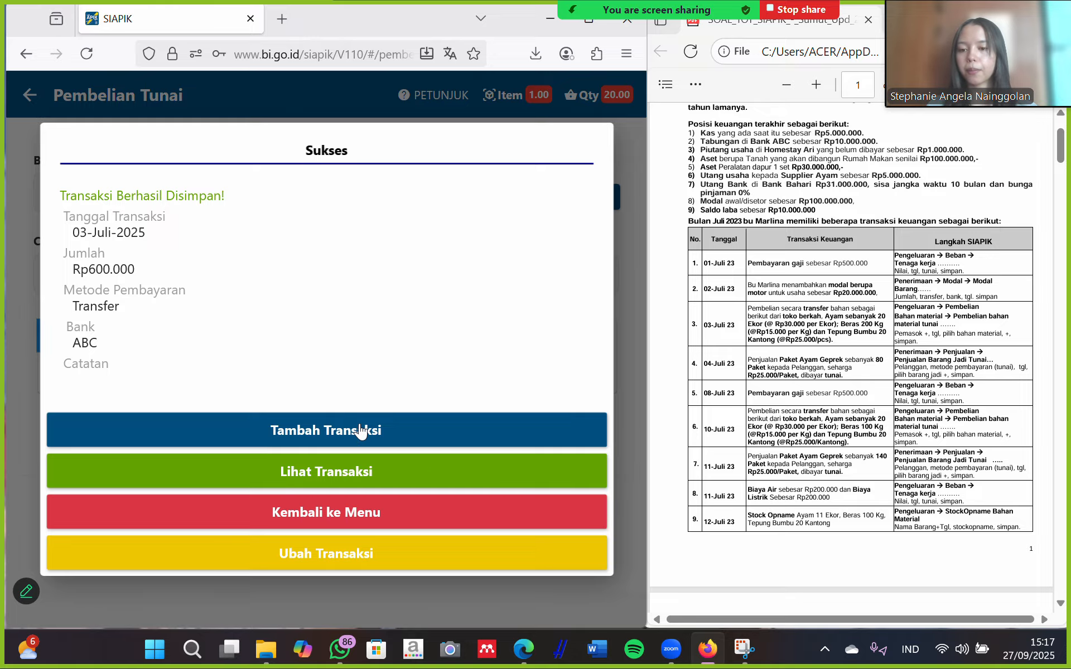
pyautogui.click(355, 433)
# Pay the new purchase by transfer from bank ABC, dated 03-07-2025.
pyautogui.scroll(4, 246, 282)
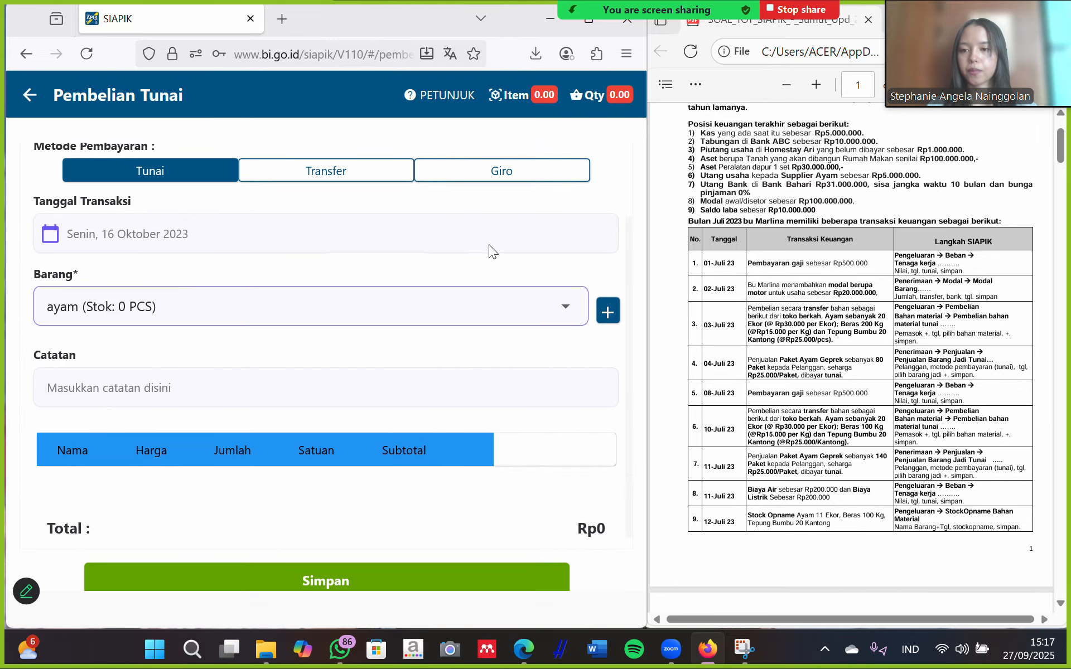
pyautogui.click(335, 251)
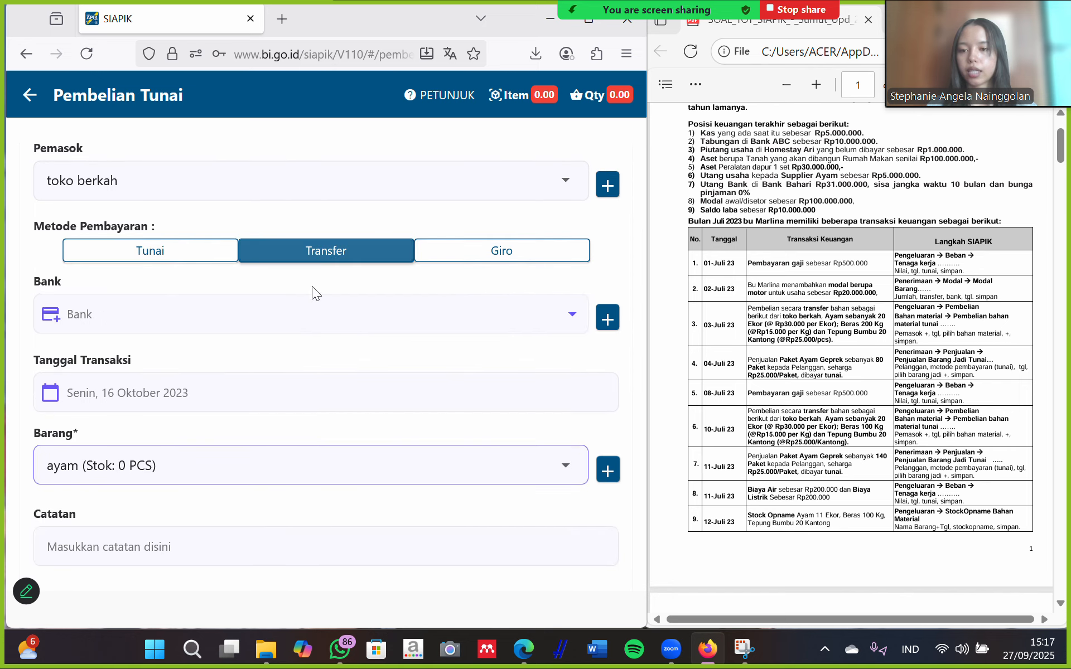
pyautogui.click(239, 329)
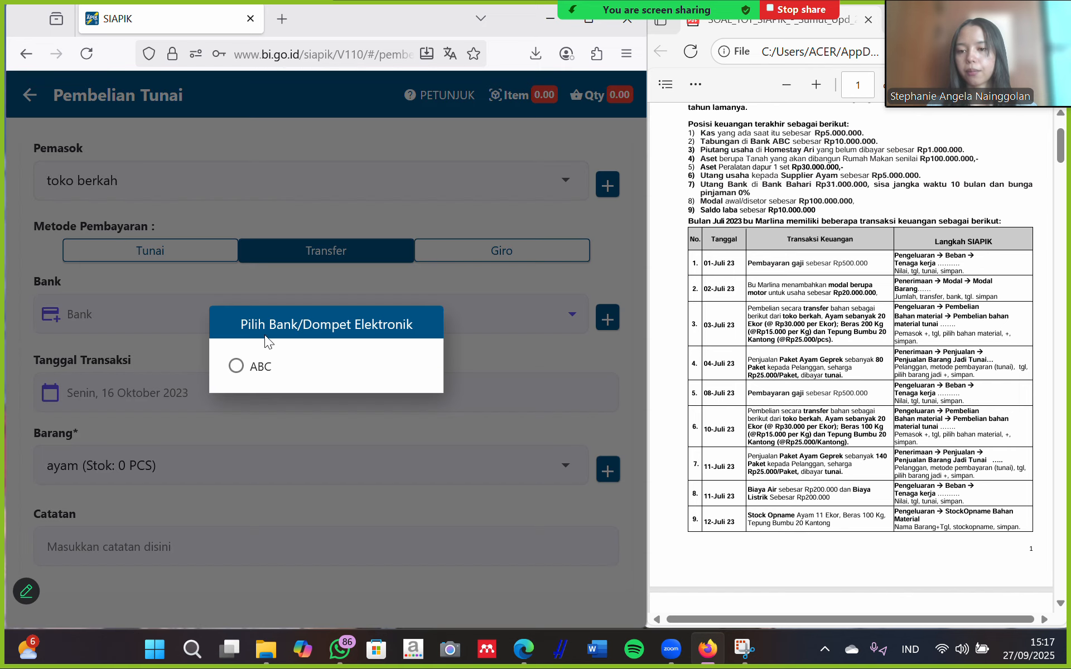
pyautogui.click(259, 367)
pyautogui.click(241, 387)
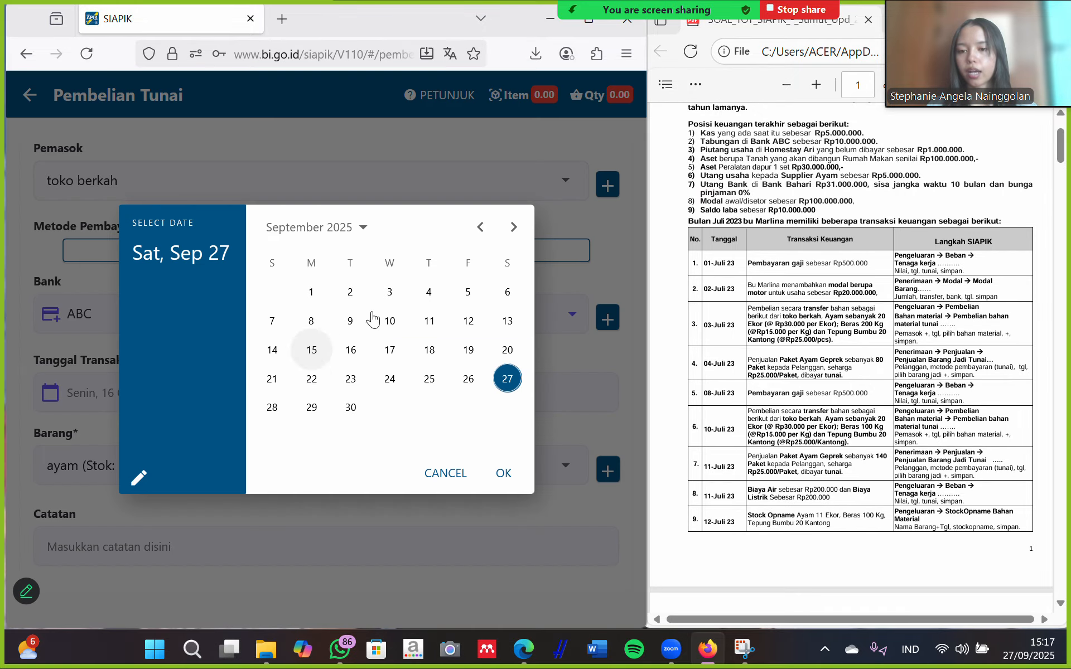
pyautogui.doubleClick(483, 227)
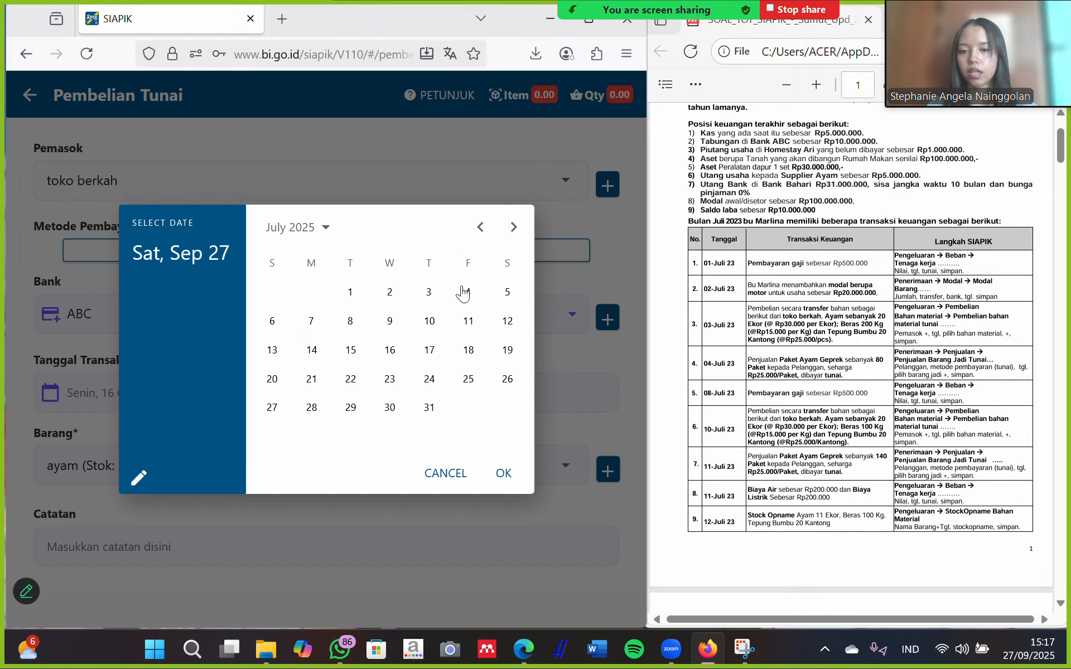
pyautogui.click(428, 293)
pyautogui.click(502, 474)
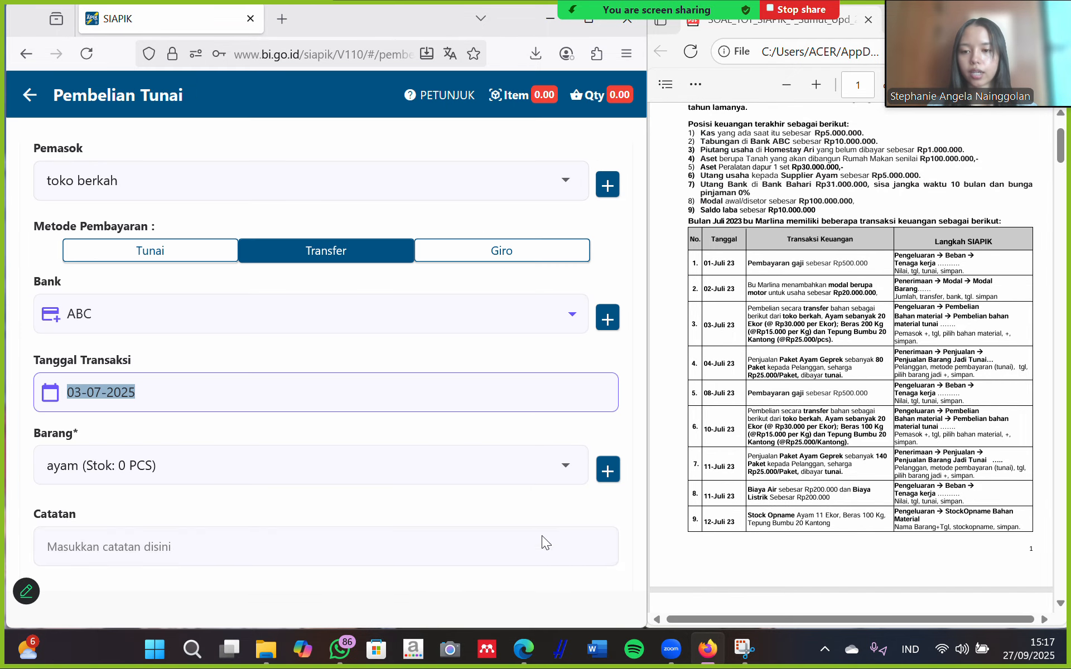
pyautogui.click(607, 471)
# Name the new material 'beras' and create a new category 'beras'.
pyautogui.click(266, 262)
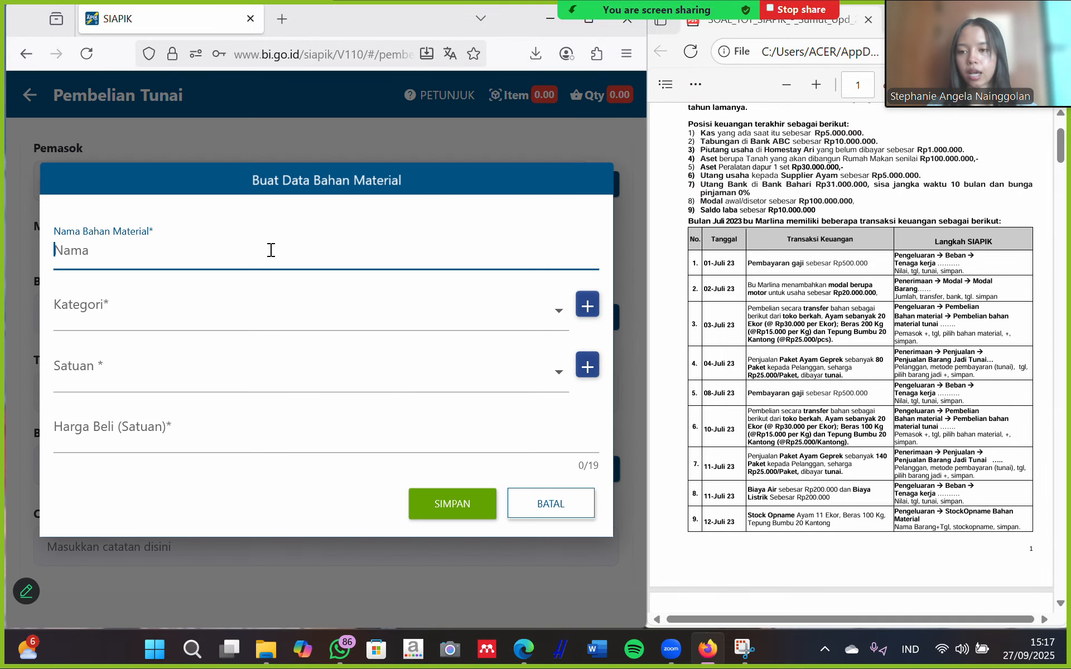
pyautogui.write('beras')
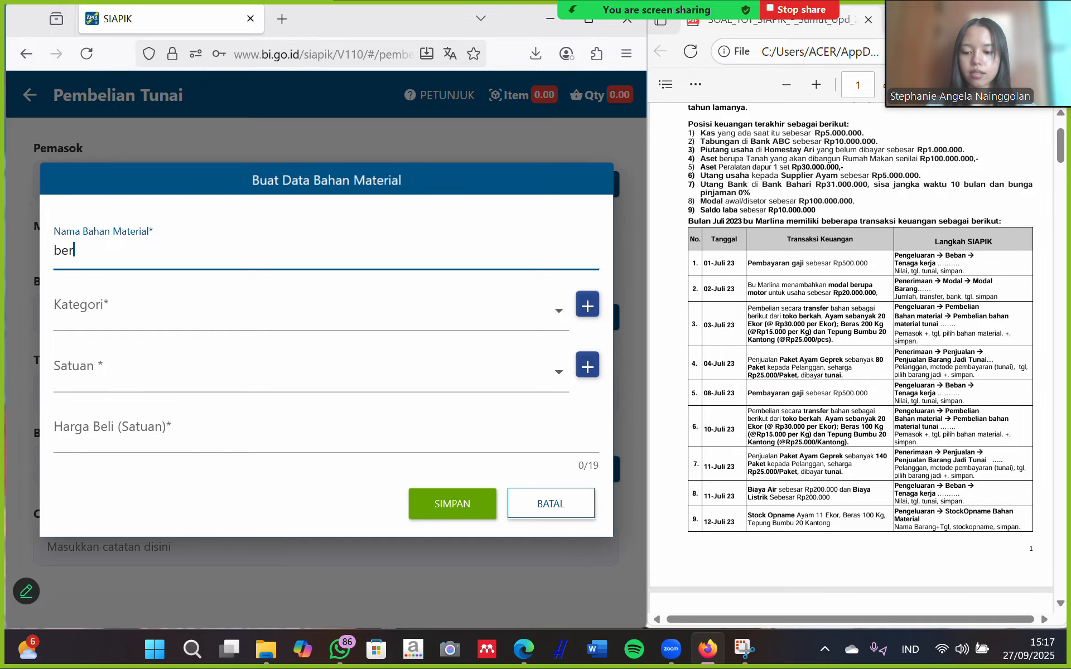
pyautogui.click(588, 305)
pyautogui.click(291, 351)
pyautogui.write('beras')
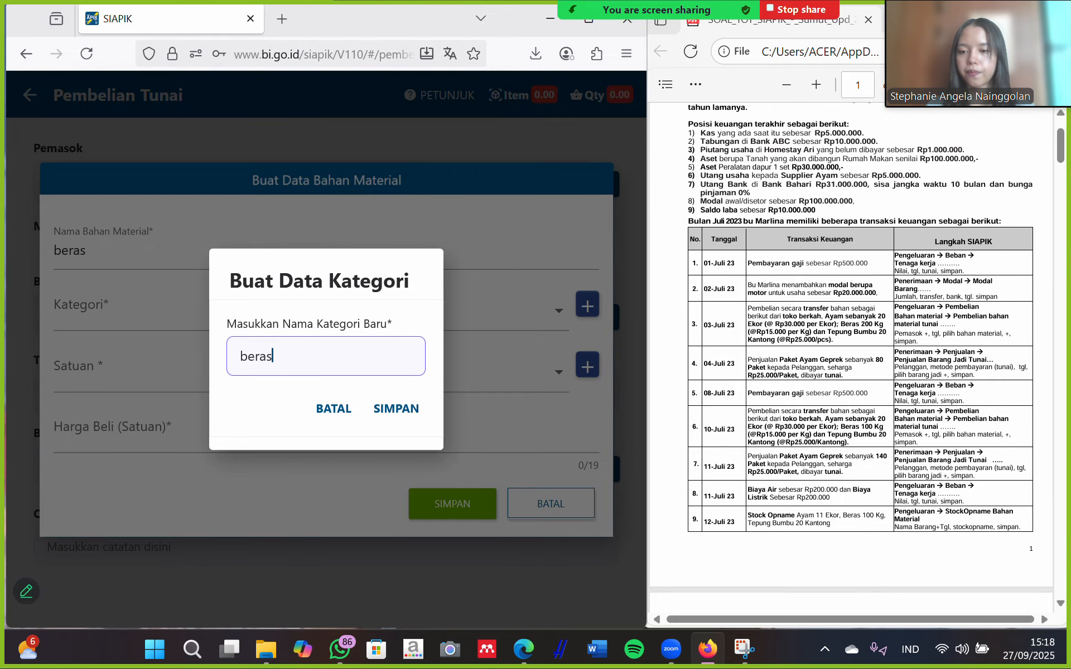
pyautogui.click(413, 405)
pyautogui.click(352, 399)
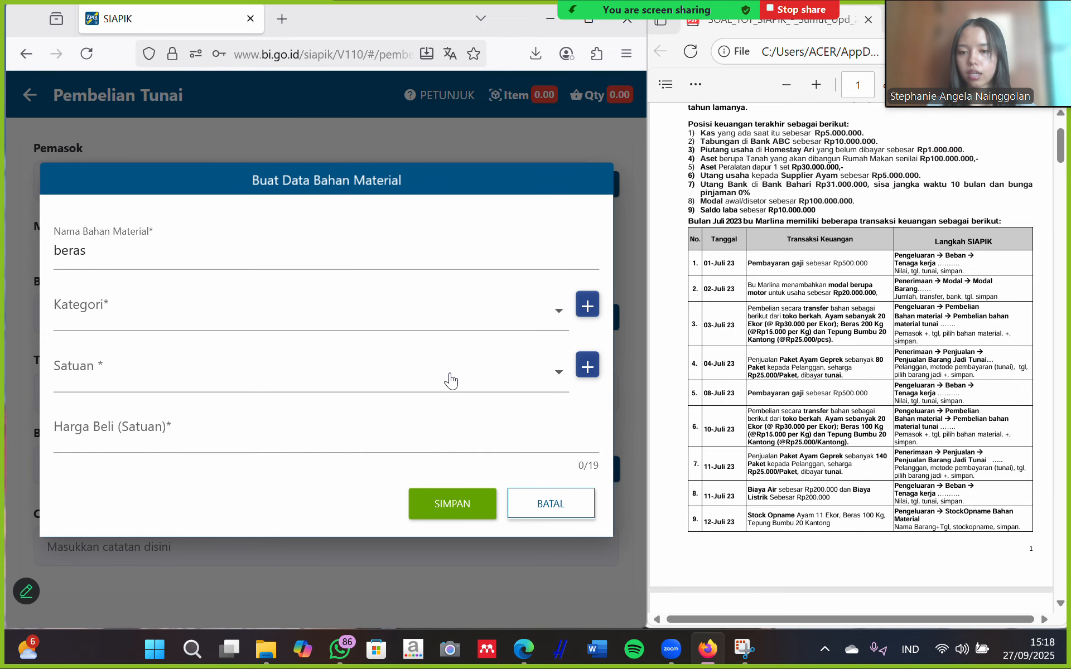
# Give beras category beras, unit KG and purchase price Rp 15.000, then save it.
pyautogui.click(383, 327)
pyautogui.click(215, 361)
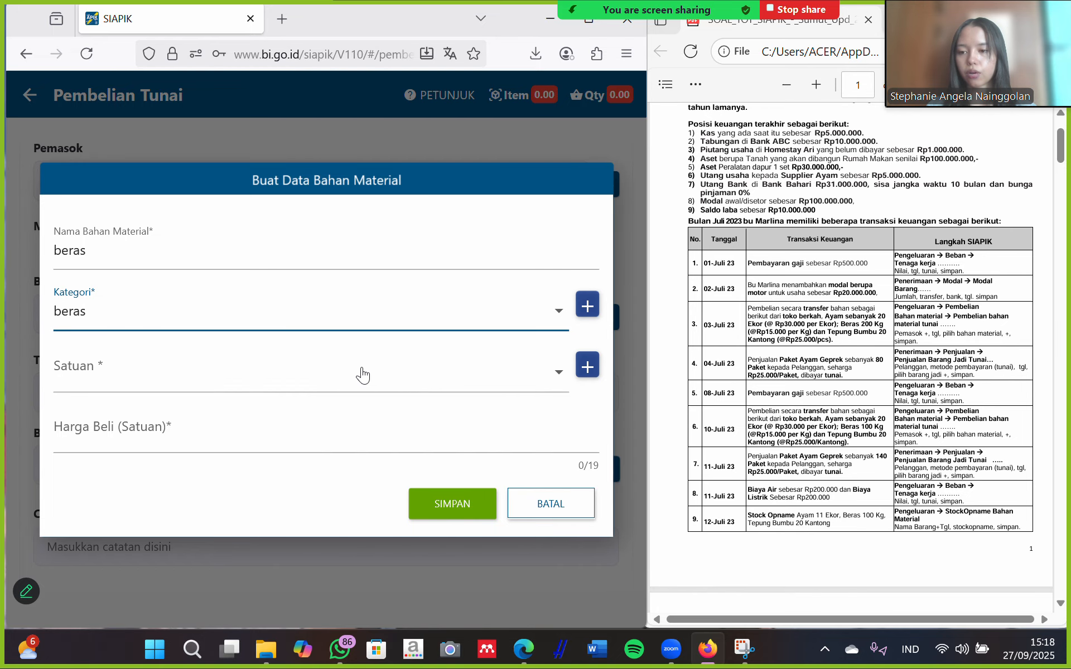
pyautogui.click(279, 399)
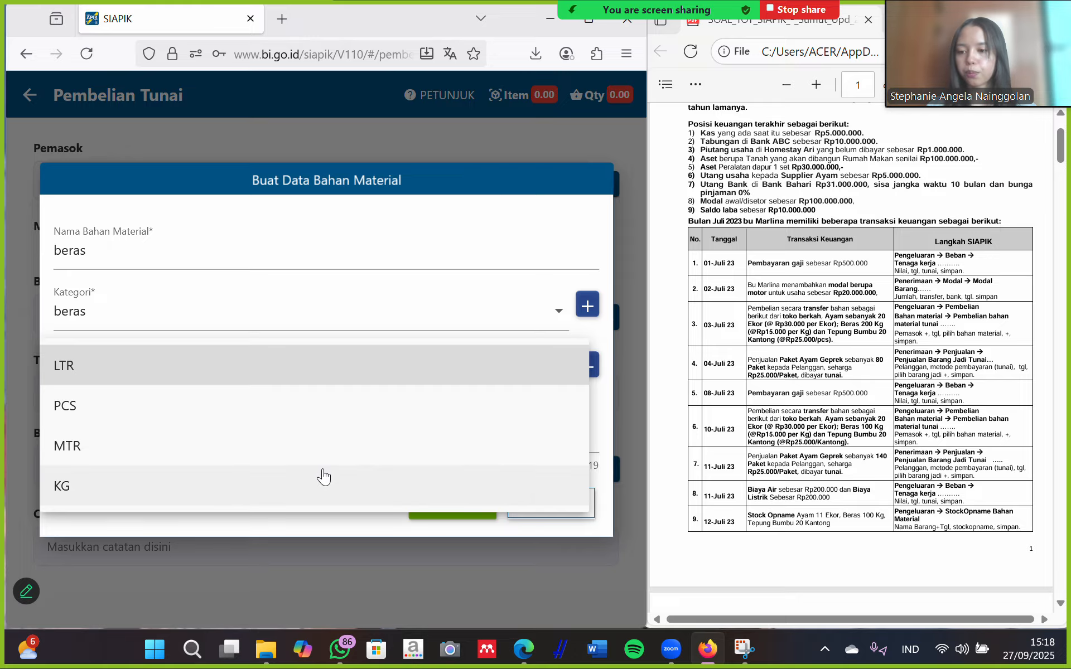
pyautogui.click(239, 497)
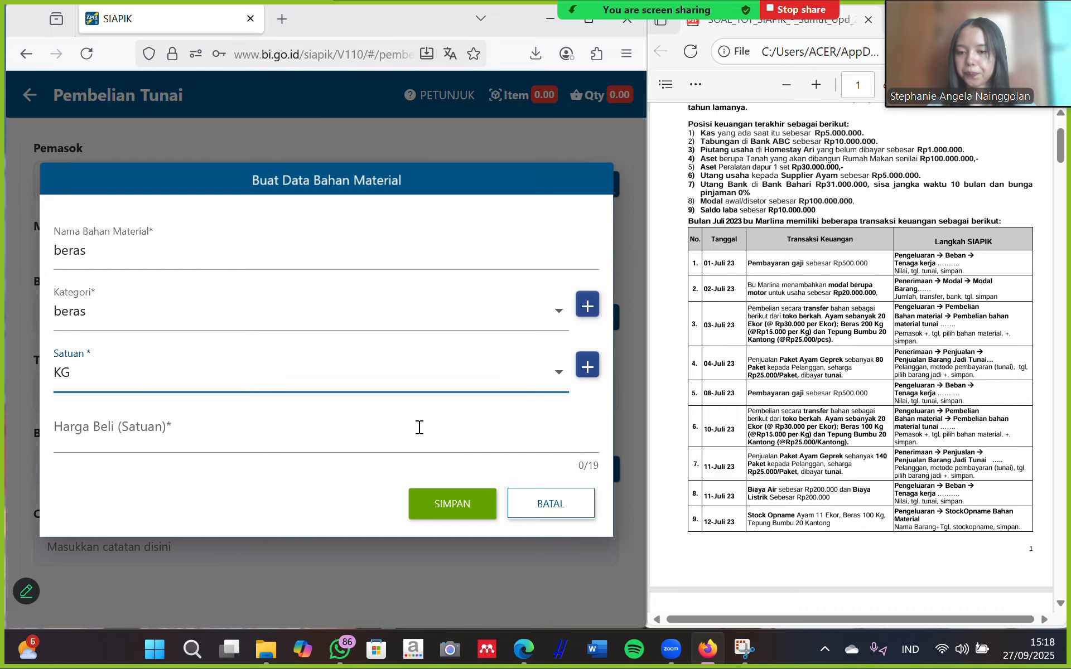
pyautogui.click(288, 438)
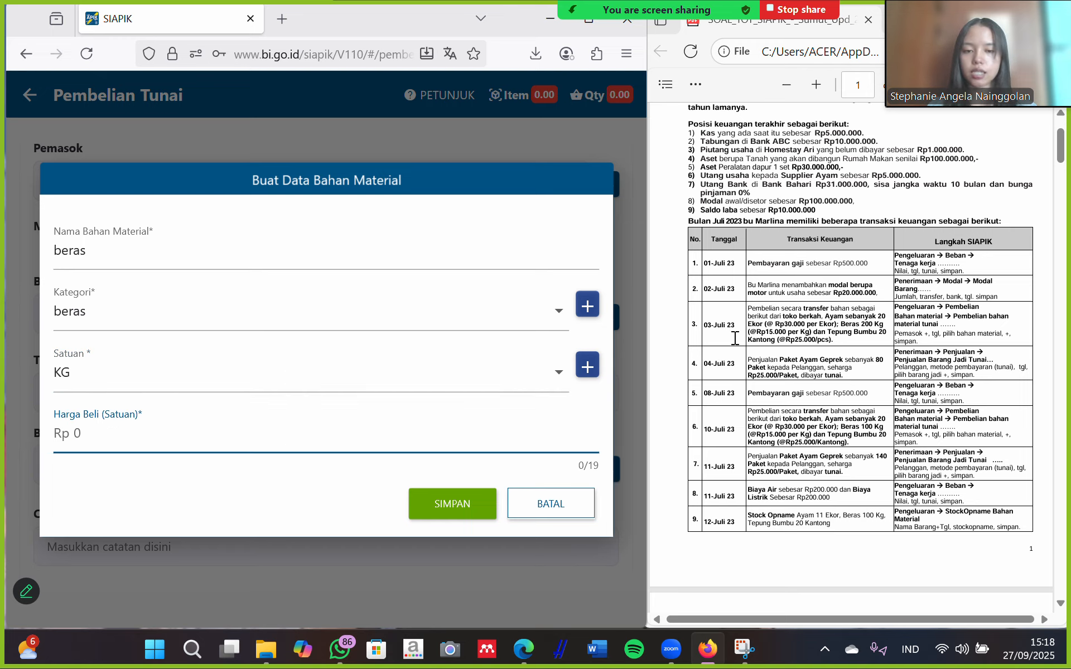
pyautogui.write('150000')
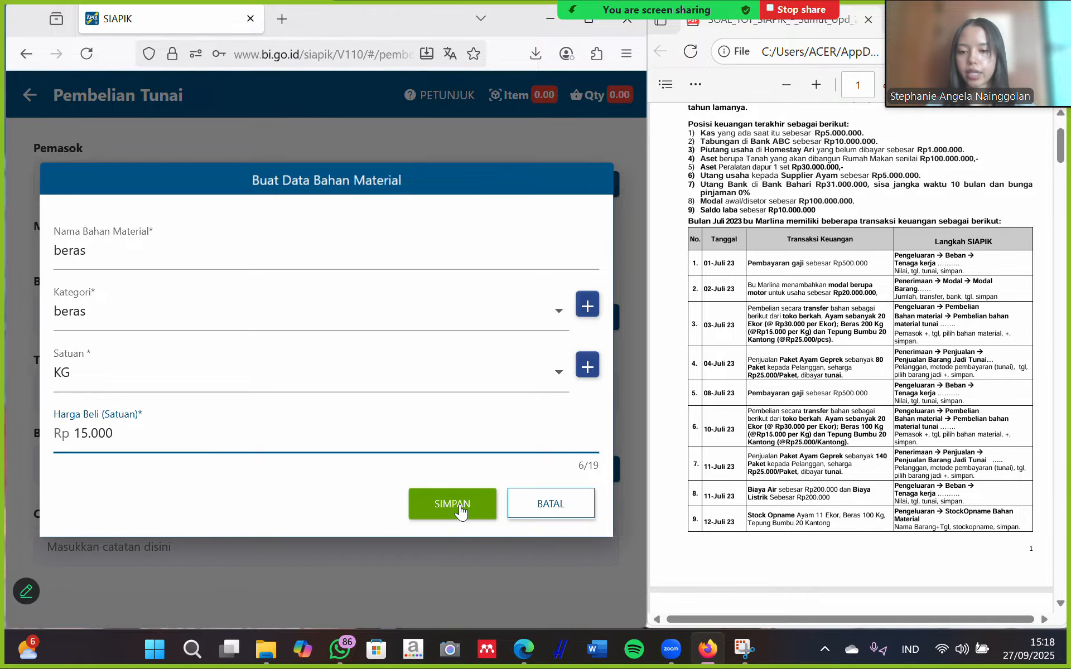
pyautogui.click(459, 507)
pyautogui.click(366, 400)
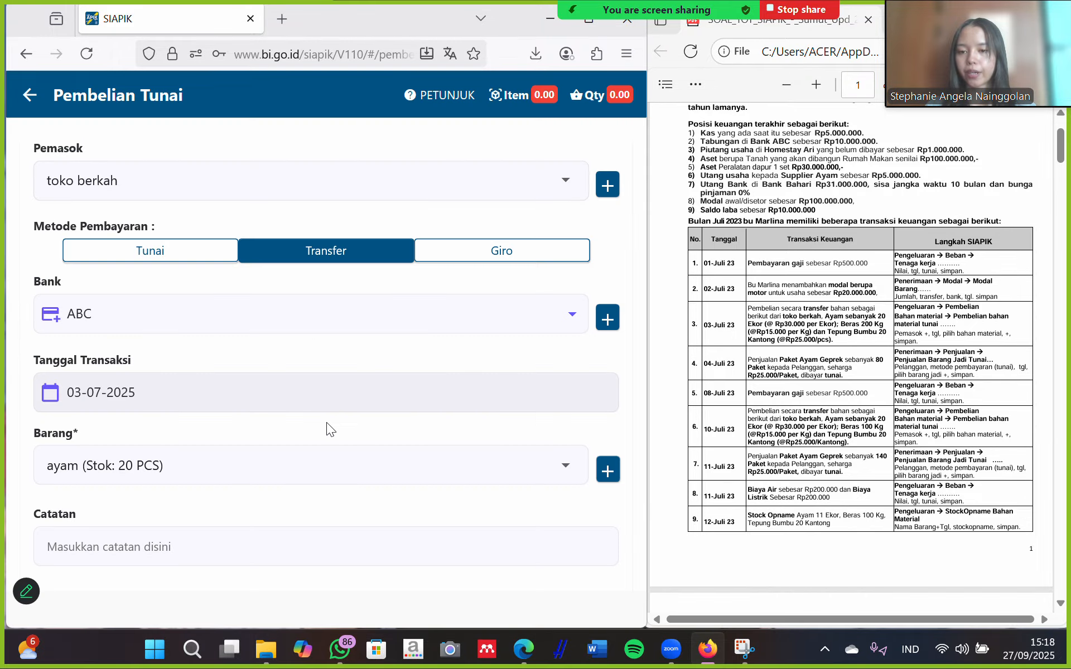
pyautogui.scroll(-5, 395, 485)
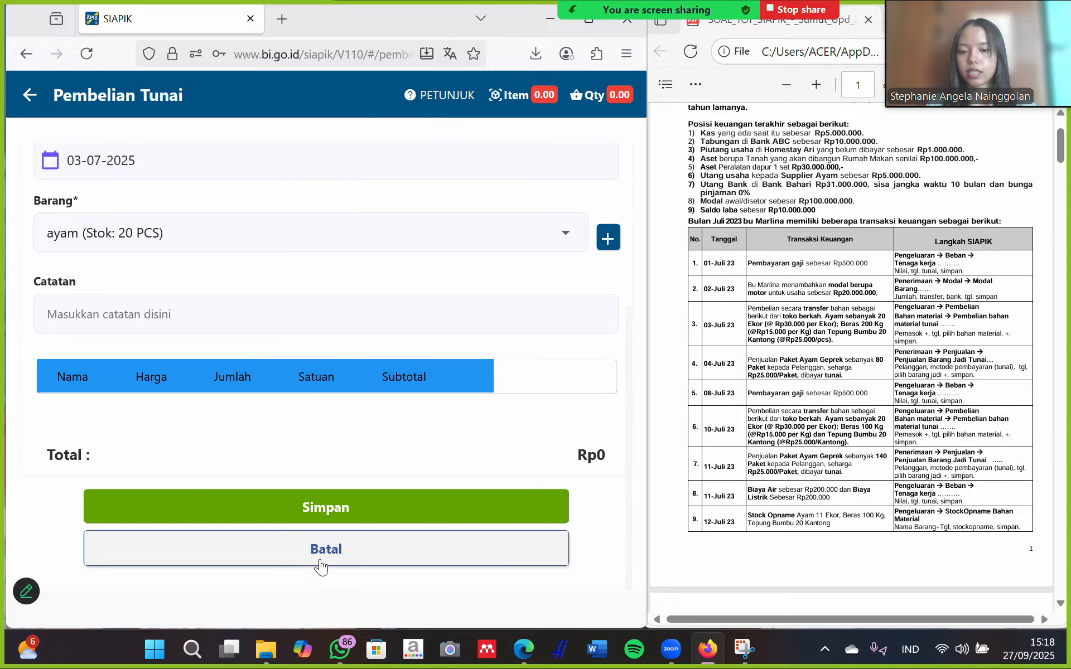
# Add 200 KG of beras to the purchase list.
pyautogui.scroll(4, 318, 376)
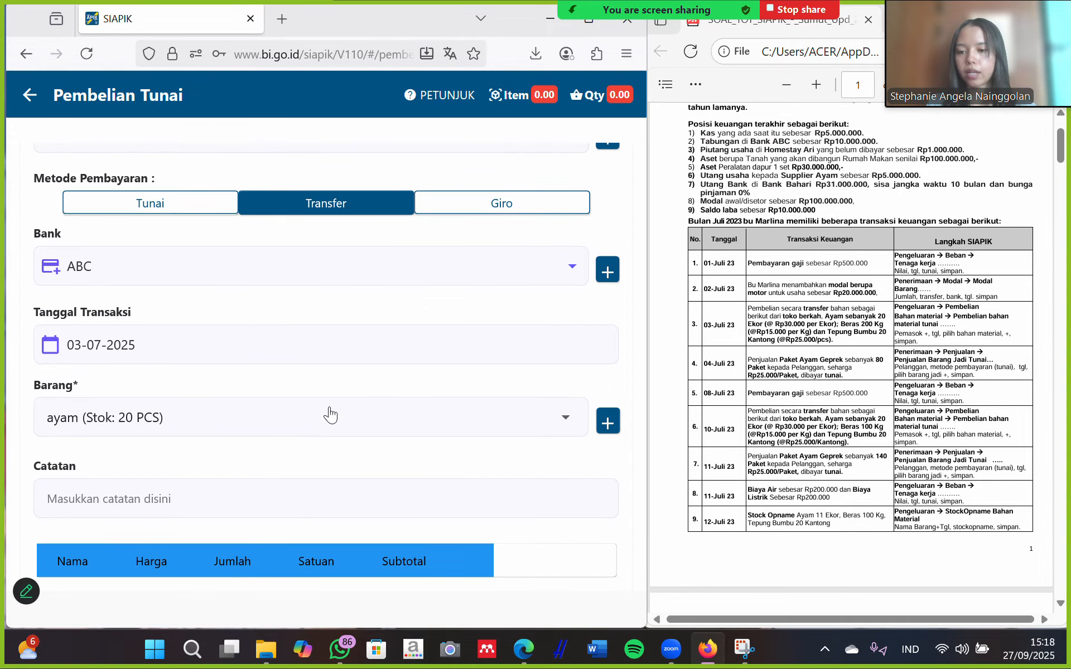
pyautogui.click(331, 416)
pyautogui.click(114, 462)
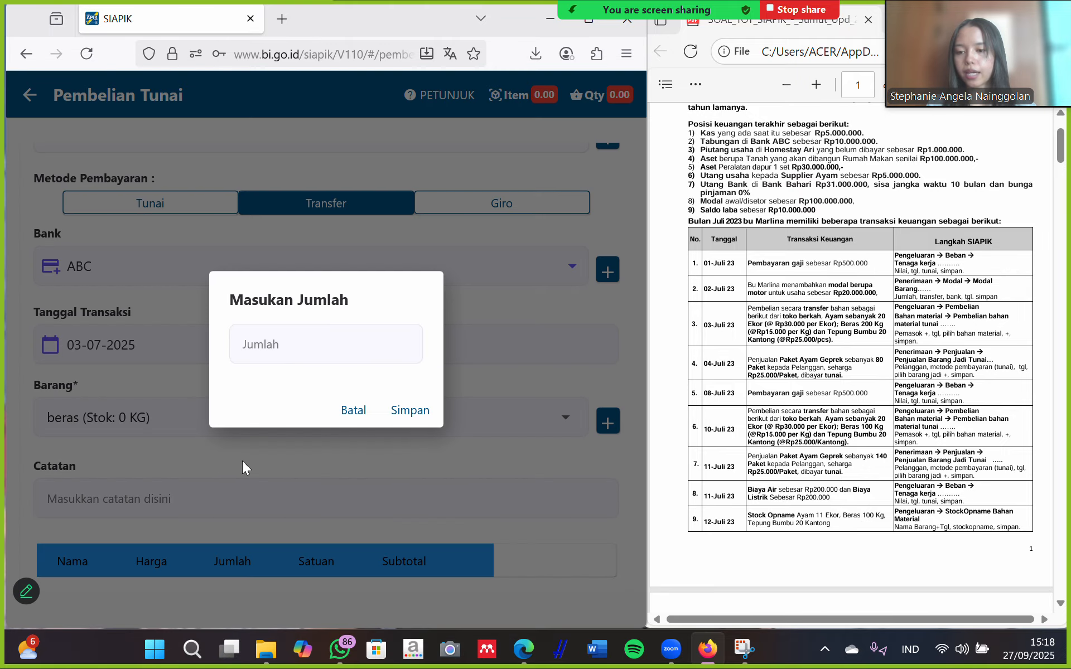
pyautogui.click(358, 347)
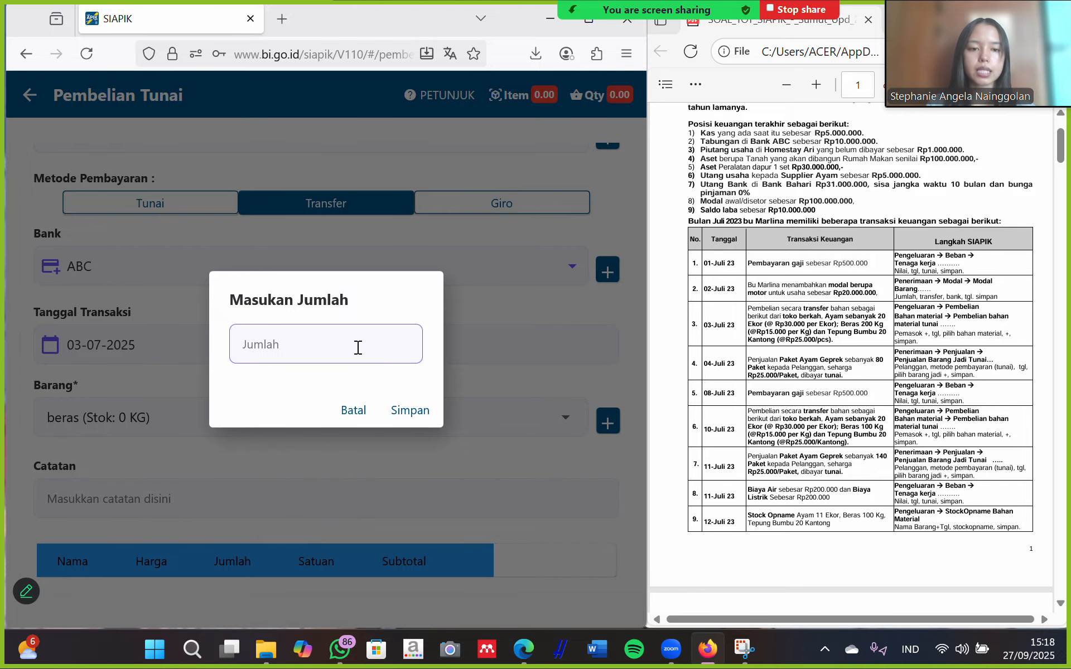
pyautogui.write('200')
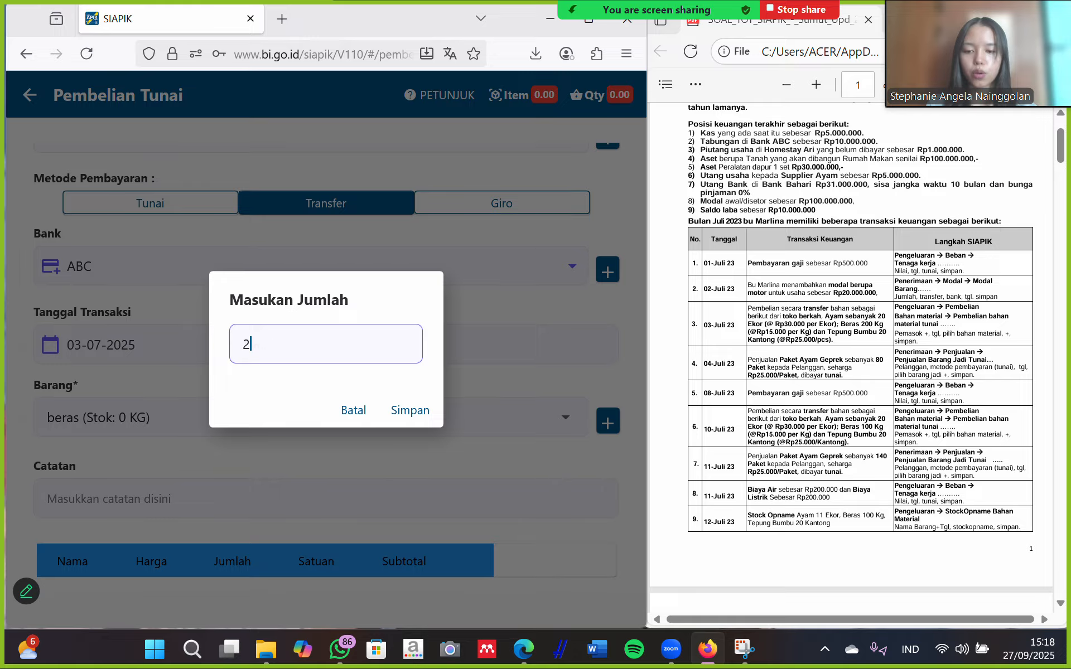
pyautogui.click(421, 413)
# Save the Rp3.000.000 beras purchase and start another purchase transaction.
pyautogui.scroll(-3, 365, 544)
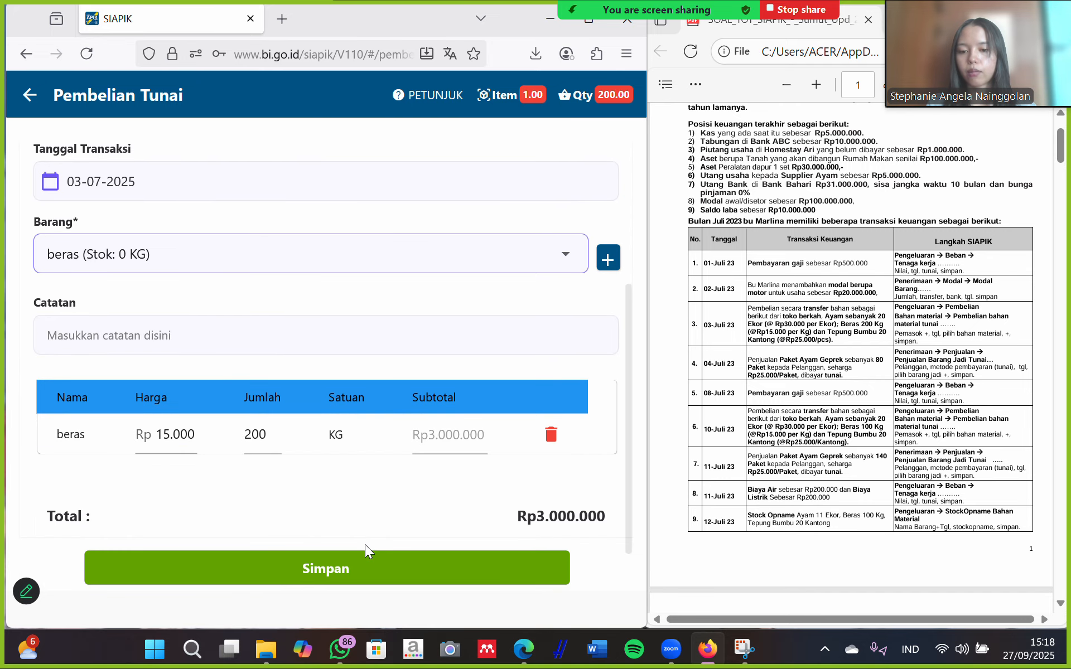
pyautogui.scroll(-2, 365, 545)
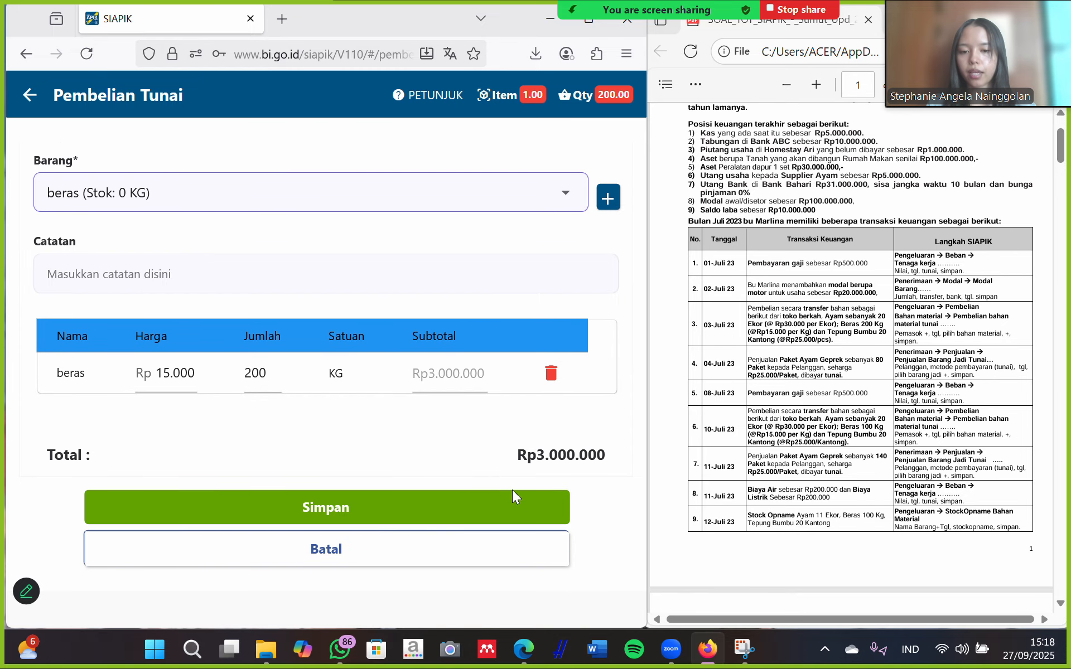
pyautogui.click(362, 505)
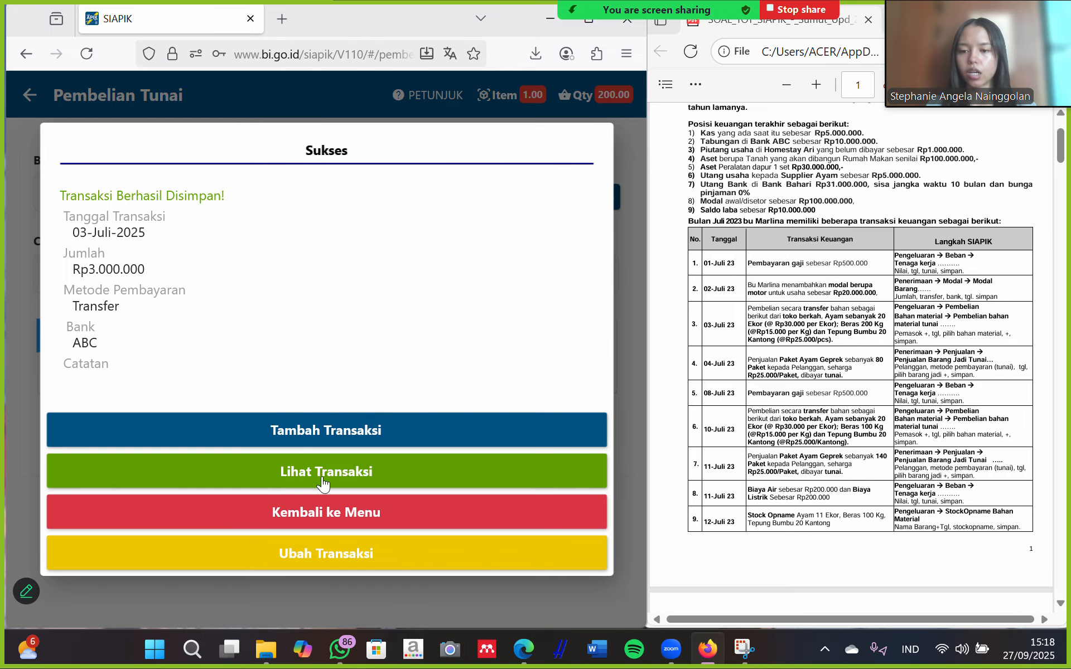
pyautogui.click(335, 430)
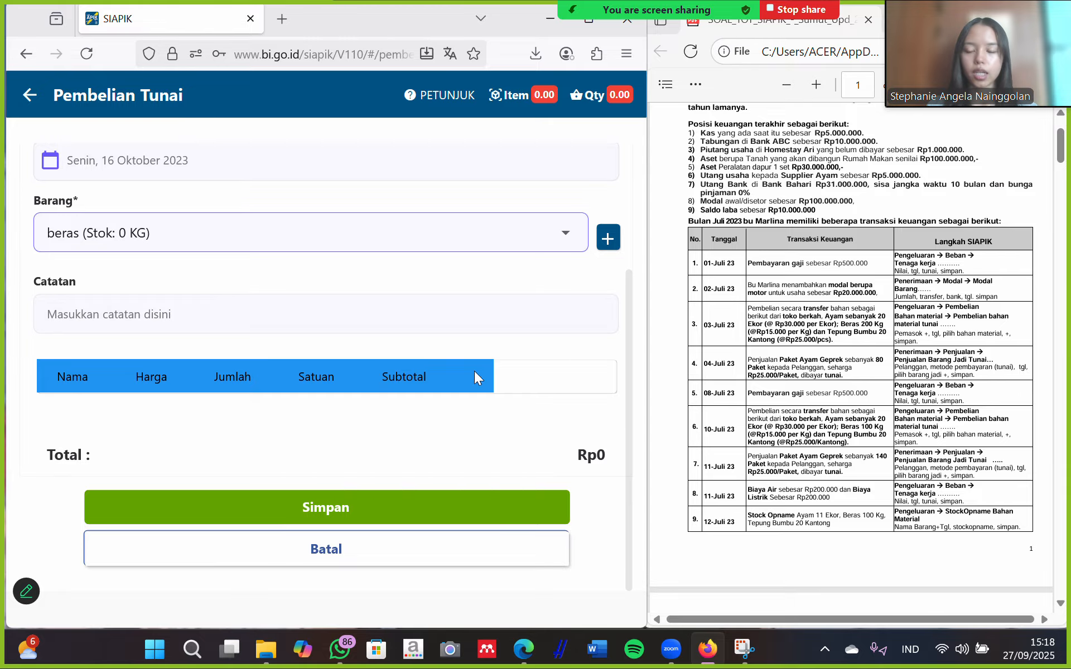
# Pay this purchase by transfer from bank ABC with transaction date 03-07-2025.
pyautogui.scroll(3, 421, 268)
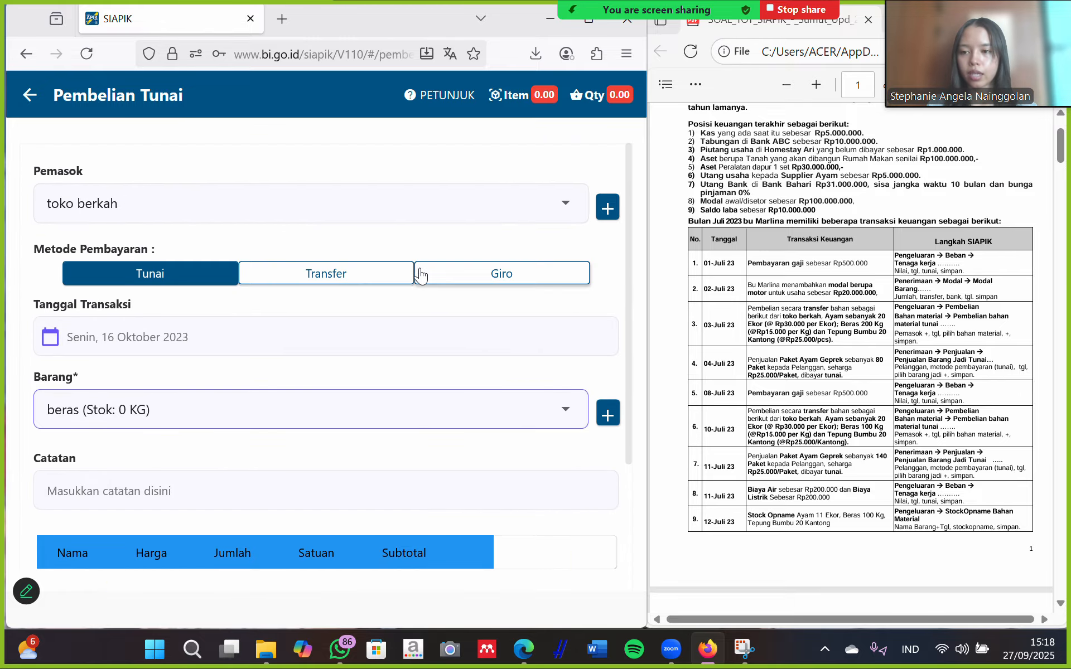
pyautogui.click(315, 273)
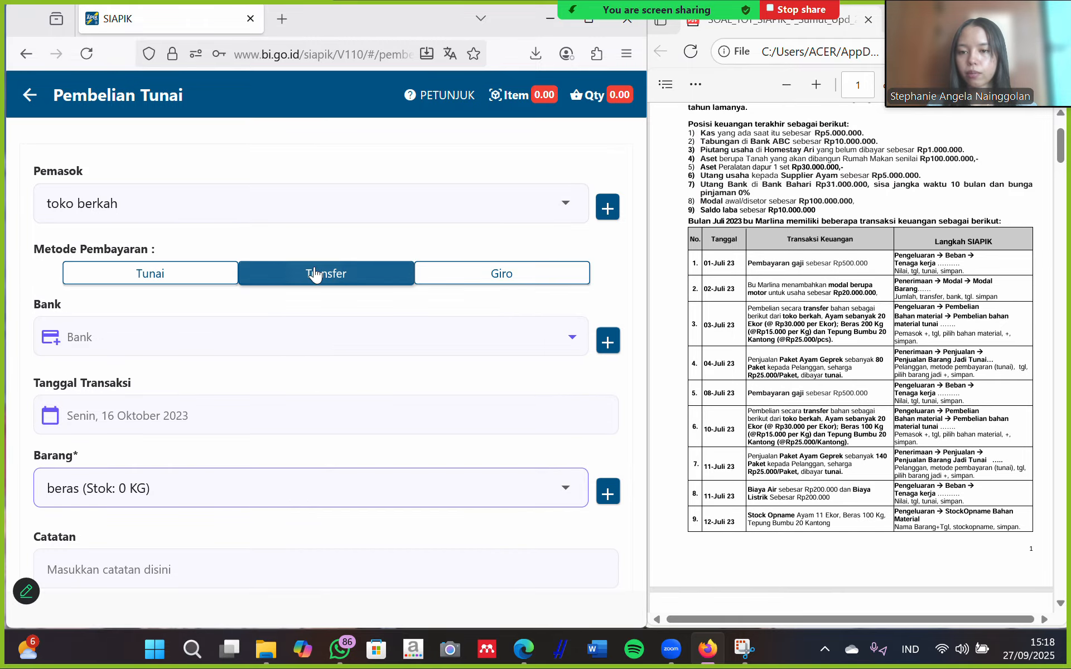
pyautogui.click(203, 335)
pyautogui.click(236, 366)
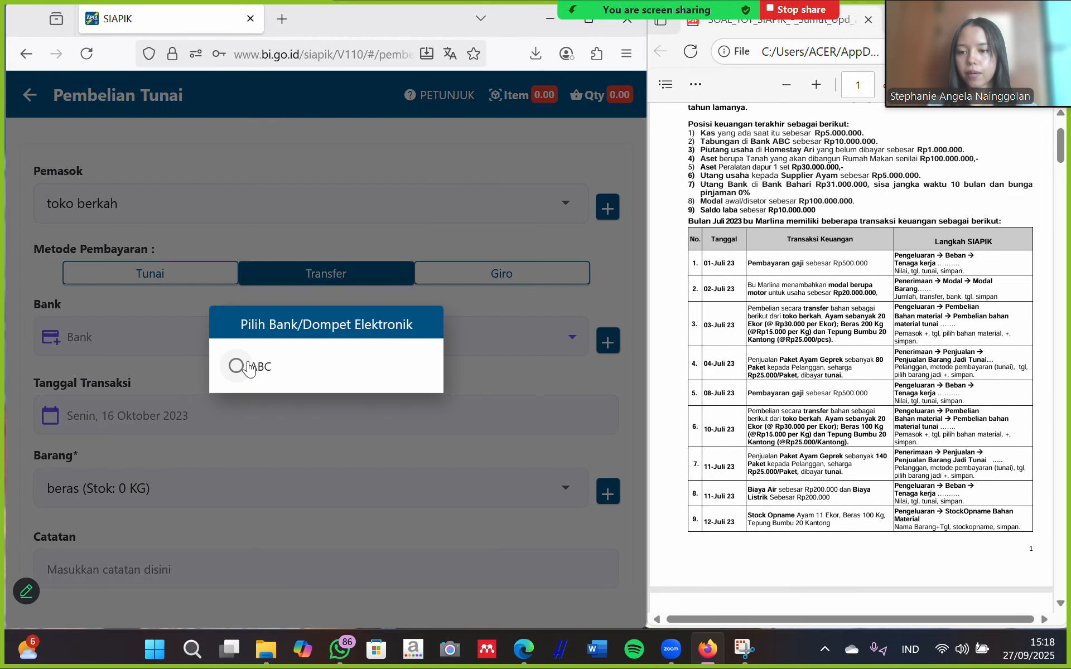
pyautogui.click(391, 424)
pyautogui.click(480, 227)
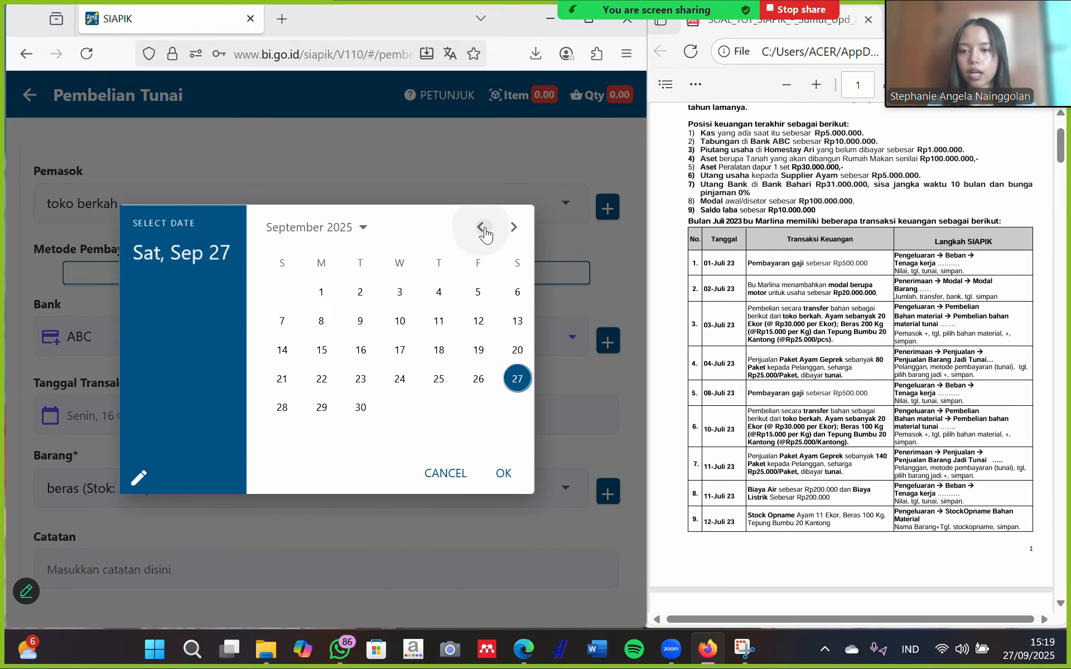
pyautogui.click(480, 227)
pyautogui.click(433, 294)
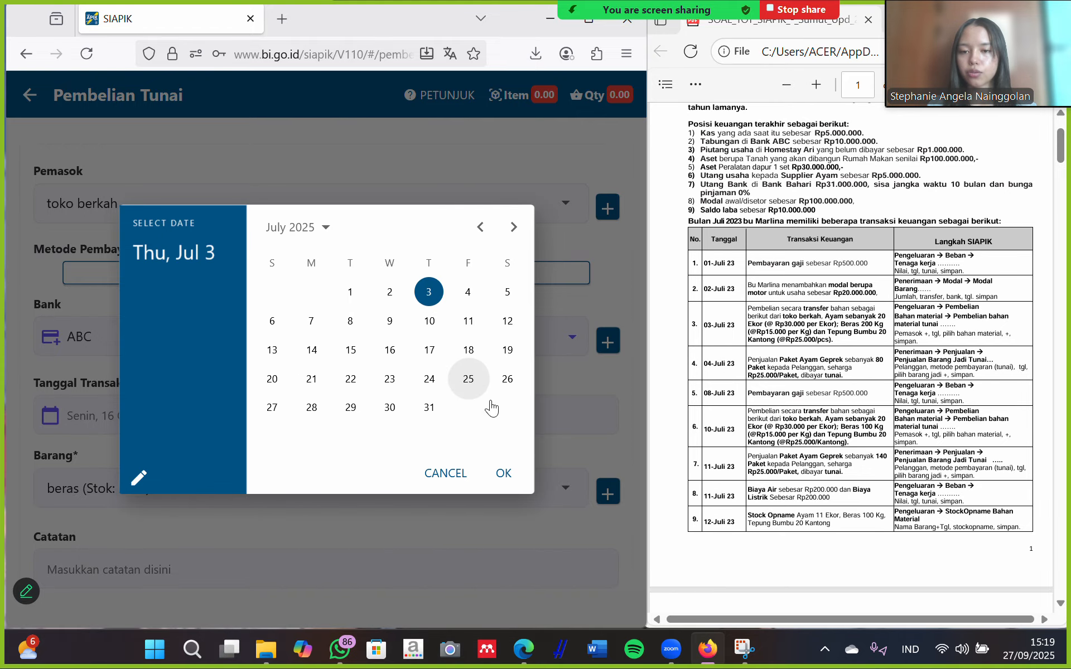
pyautogui.click(503, 472)
pyautogui.scroll(-3, 427, 397)
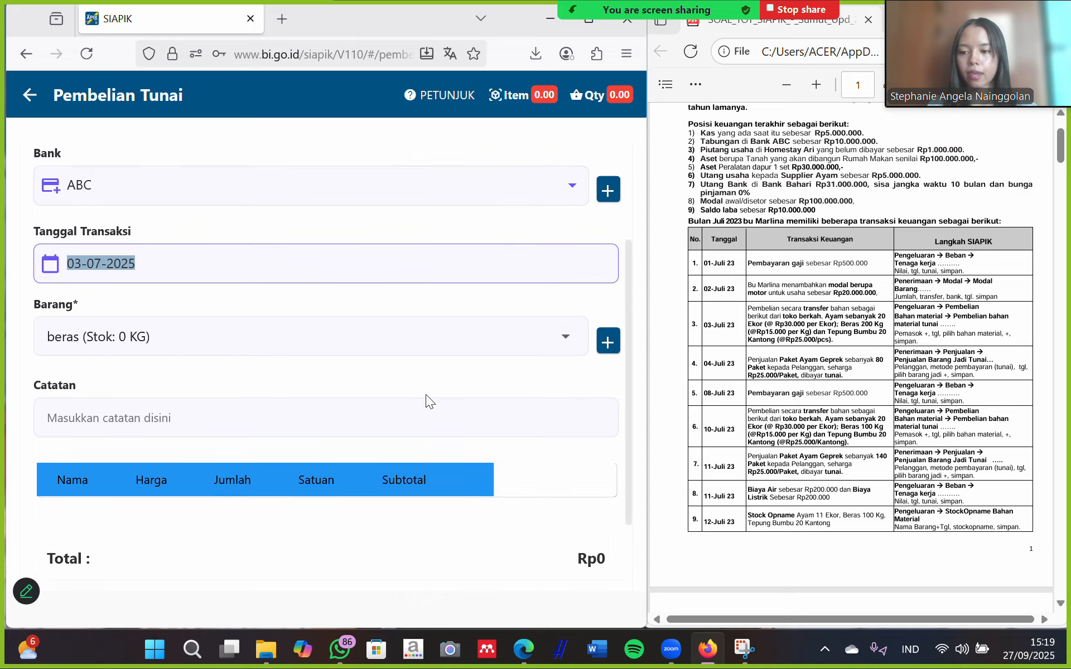
pyautogui.click(608, 342)
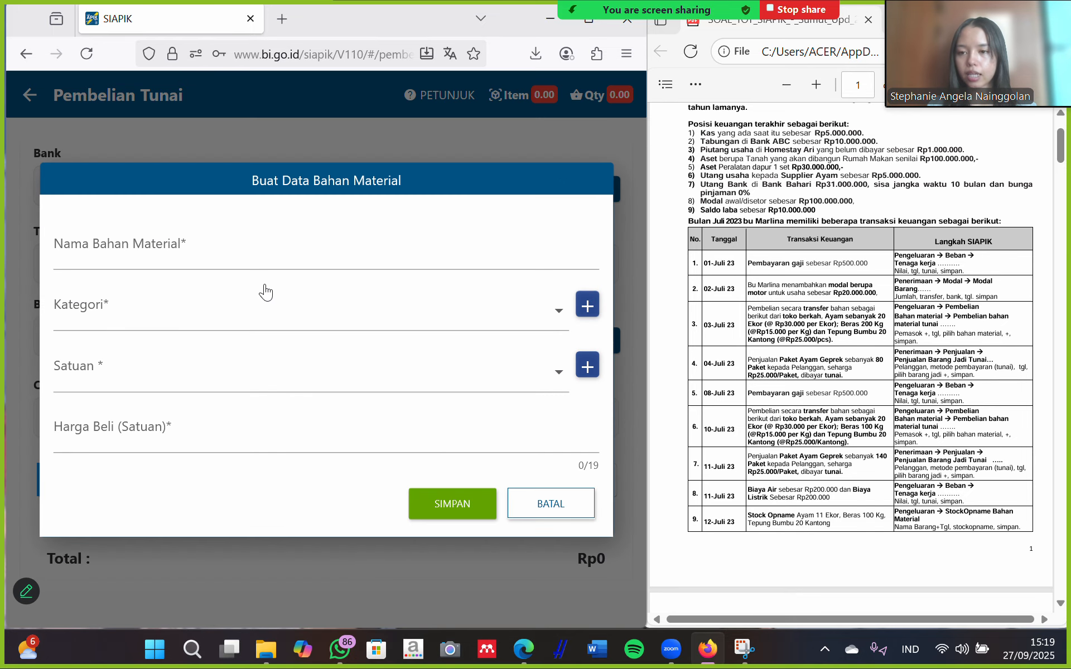
# Name the new material 'tepung bumbu' and create a 'tepung bumbu' category.
pyautogui.click(268, 245)
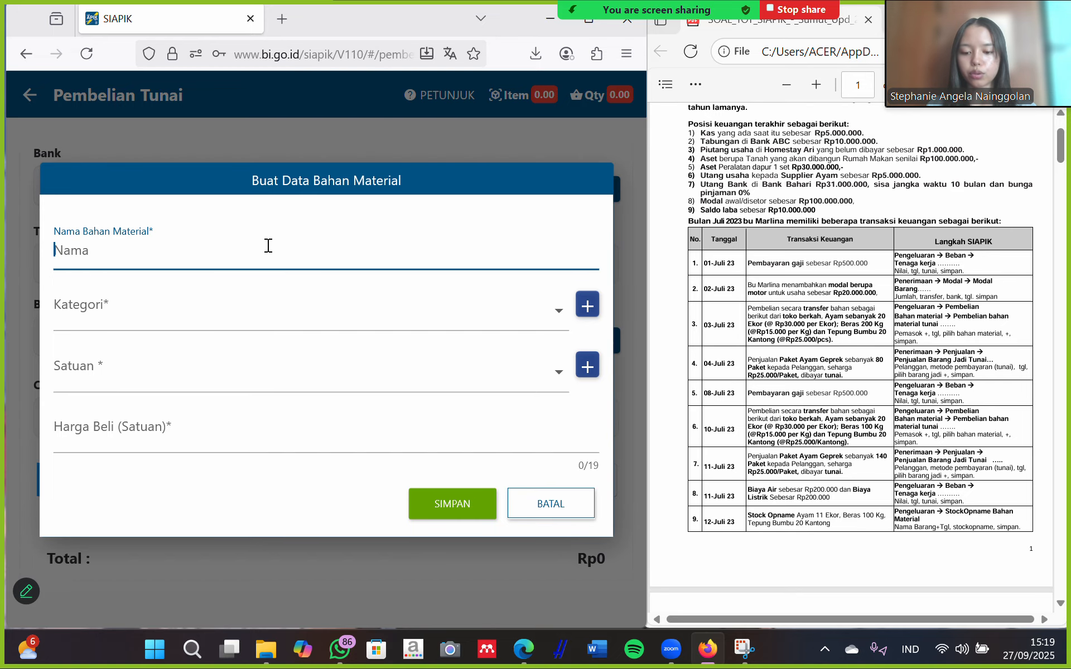
pyautogui.write('tepung ')
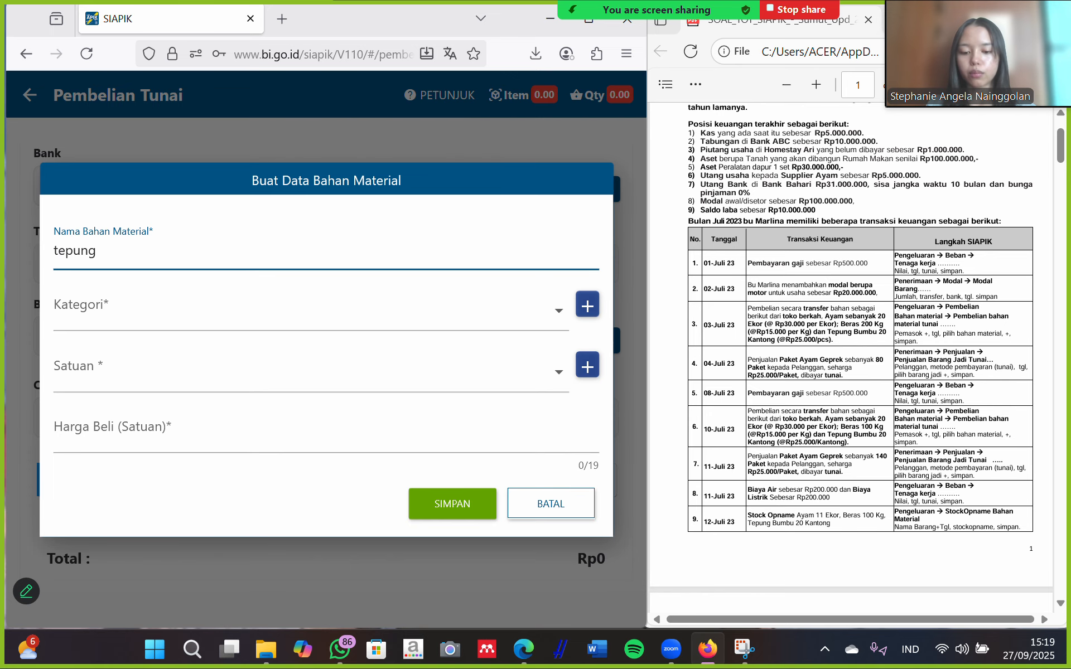
pyautogui.write('bumbu')
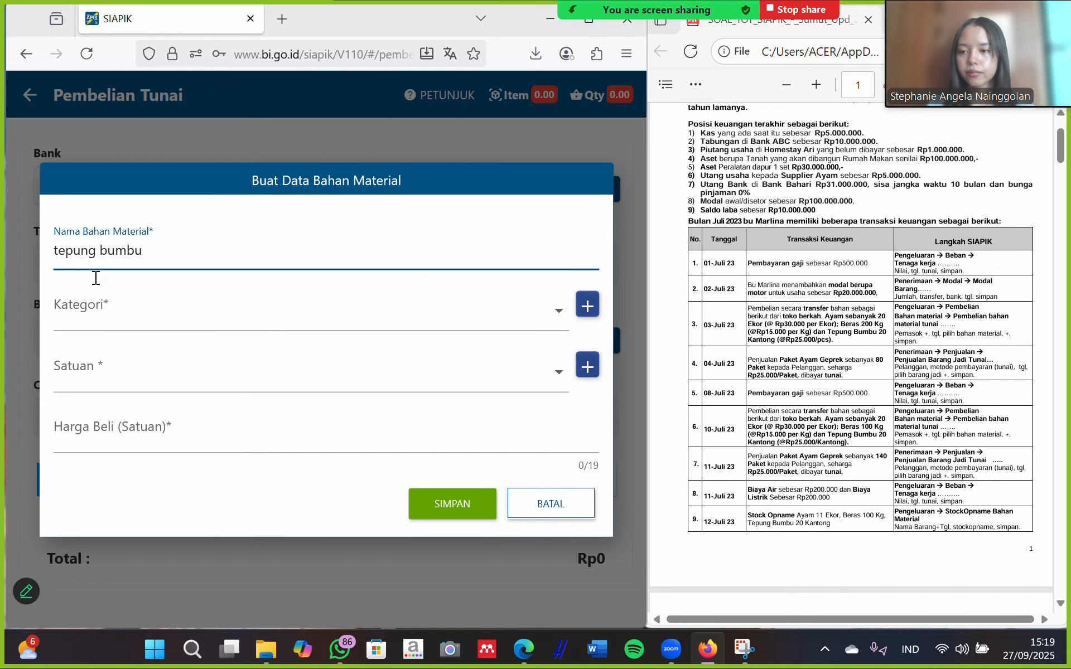
pyautogui.click(588, 305)
pyautogui.click(352, 358)
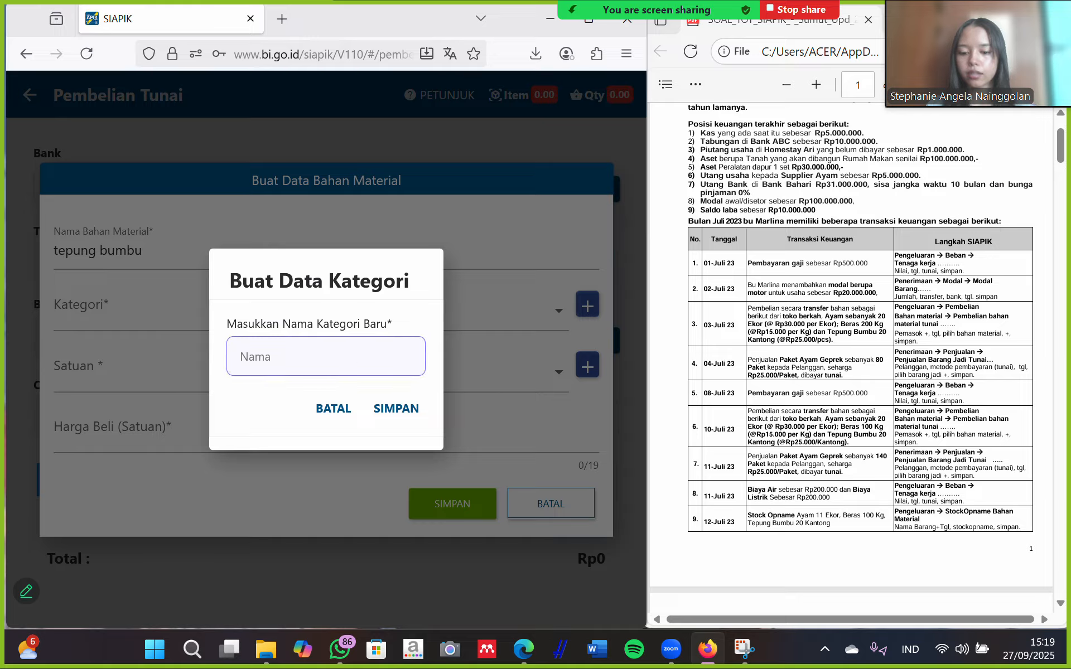
pyautogui.write('tepung bumbu')
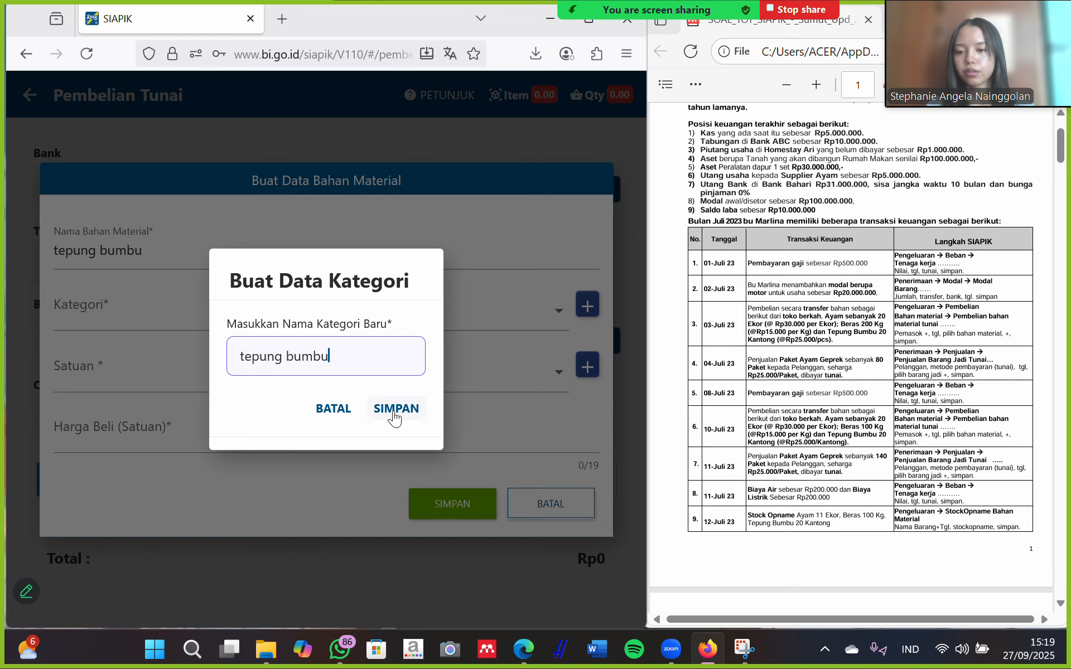
pyautogui.click(394, 412)
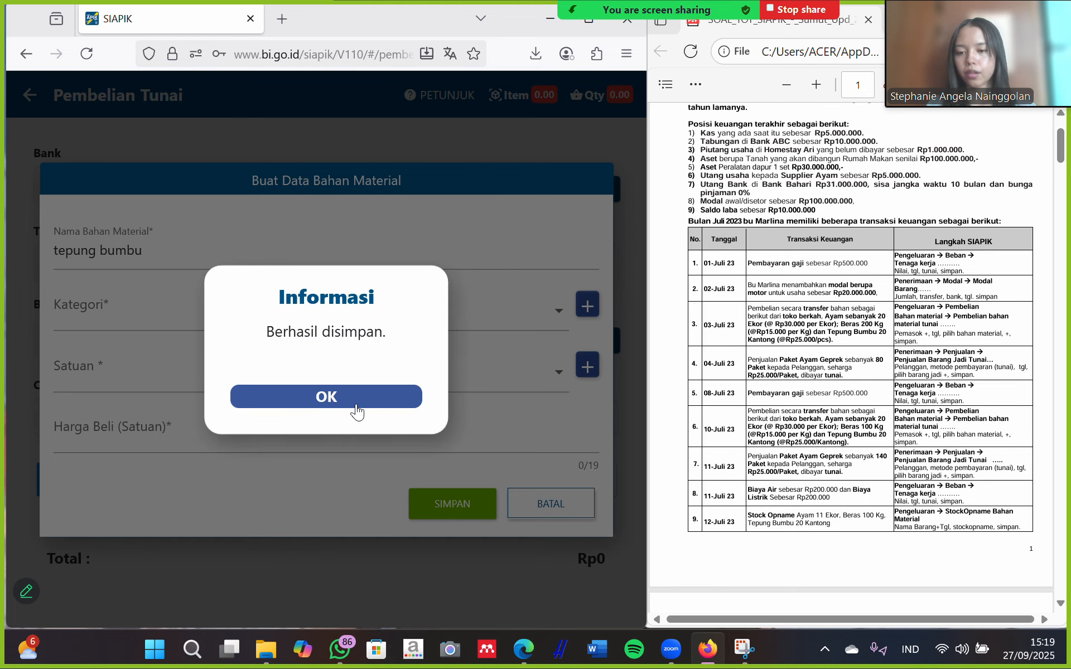
pyautogui.click(357, 407)
# Give tepung bumbu its category, unit PCS and purchase price Rp 25.000, then save it.
pyautogui.click(160, 380)
pyautogui.click(240, 319)
pyautogui.click(241, 319)
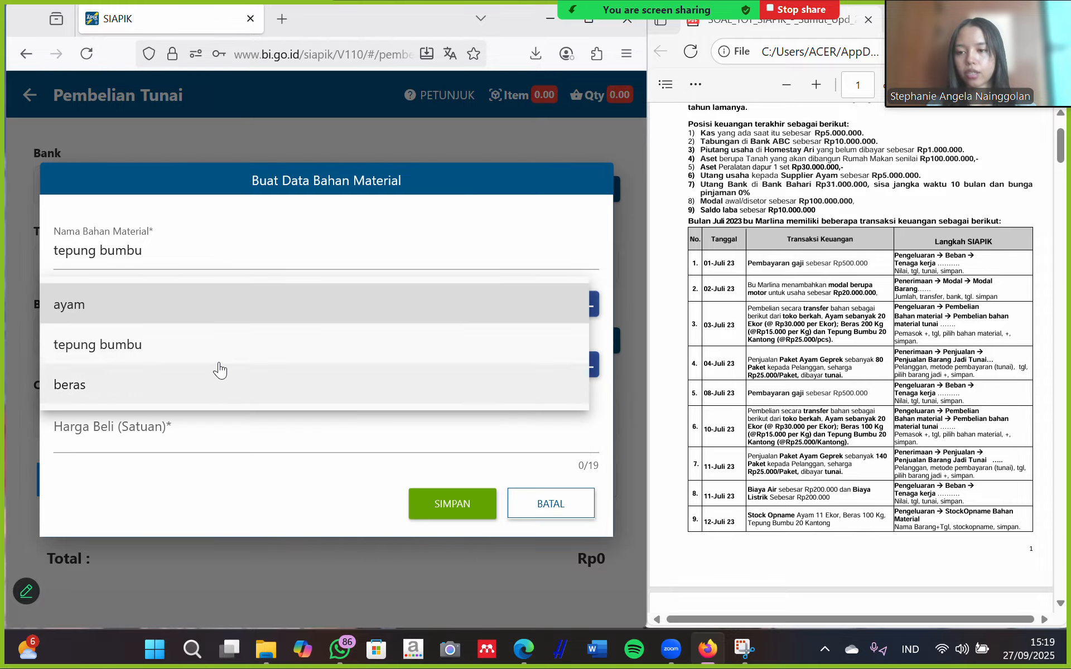
pyautogui.click(222, 346)
pyautogui.click(198, 385)
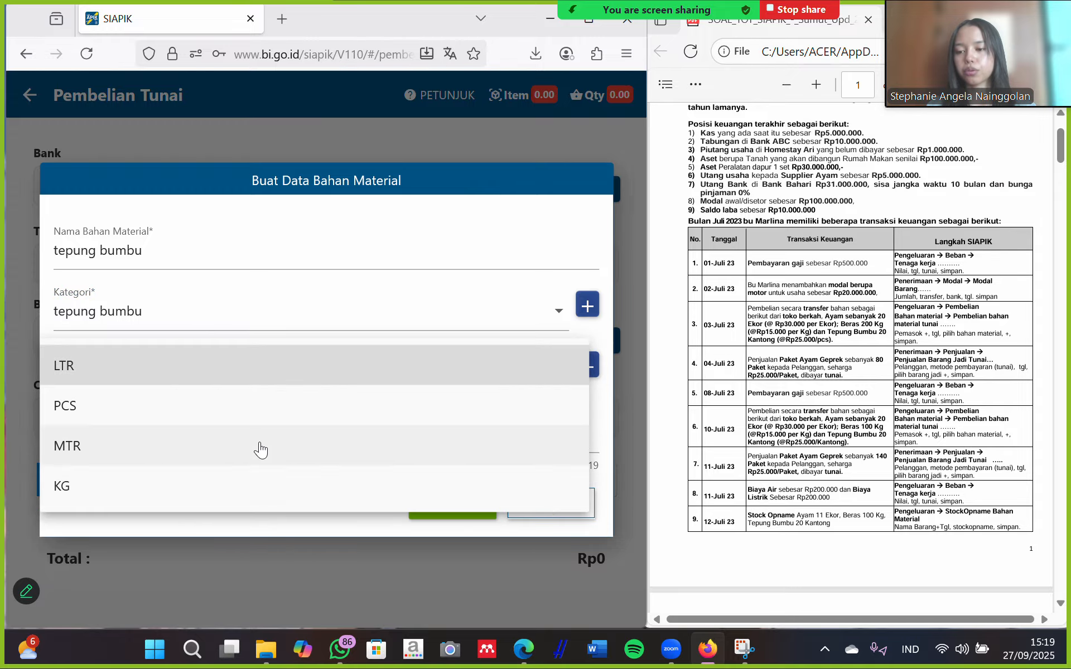
pyautogui.click(110, 417)
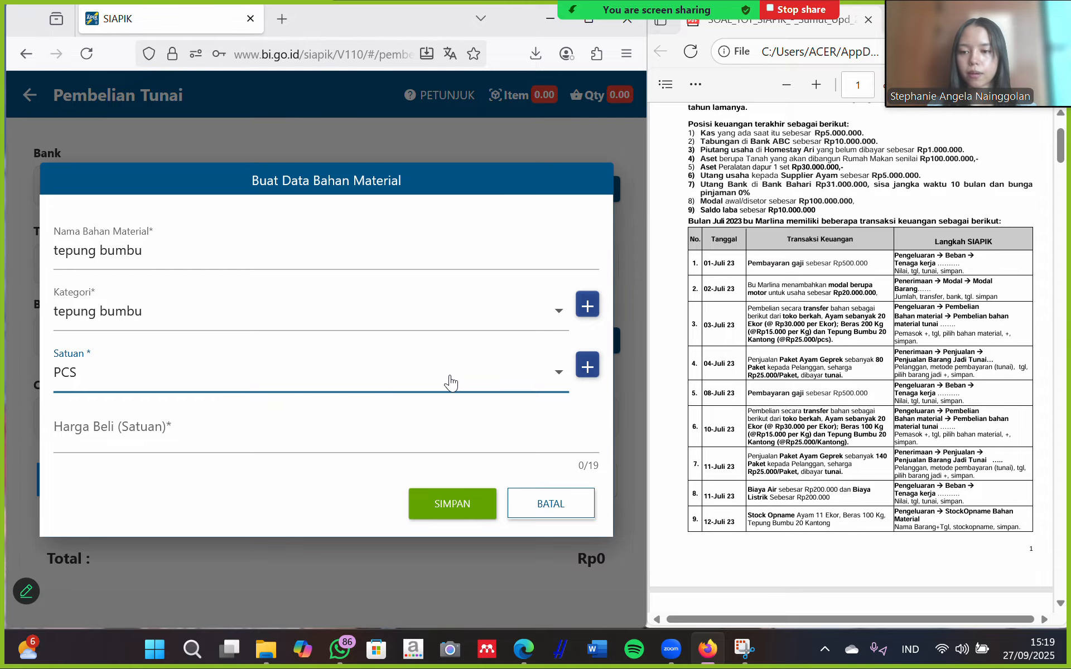
pyautogui.click(286, 443)
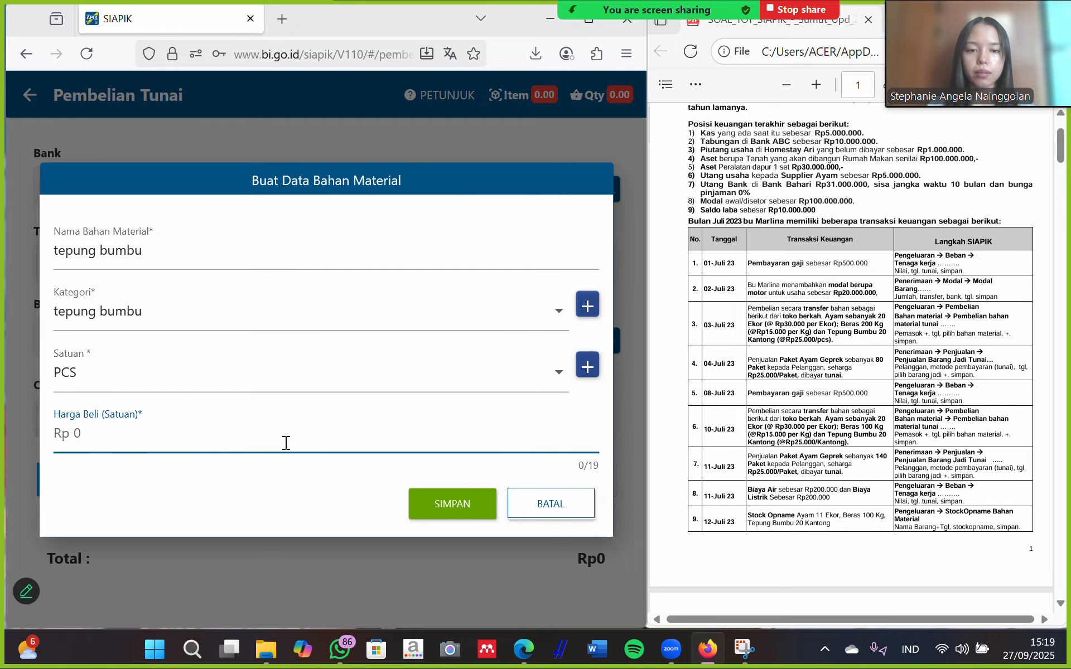
pyautogui.write('250000')
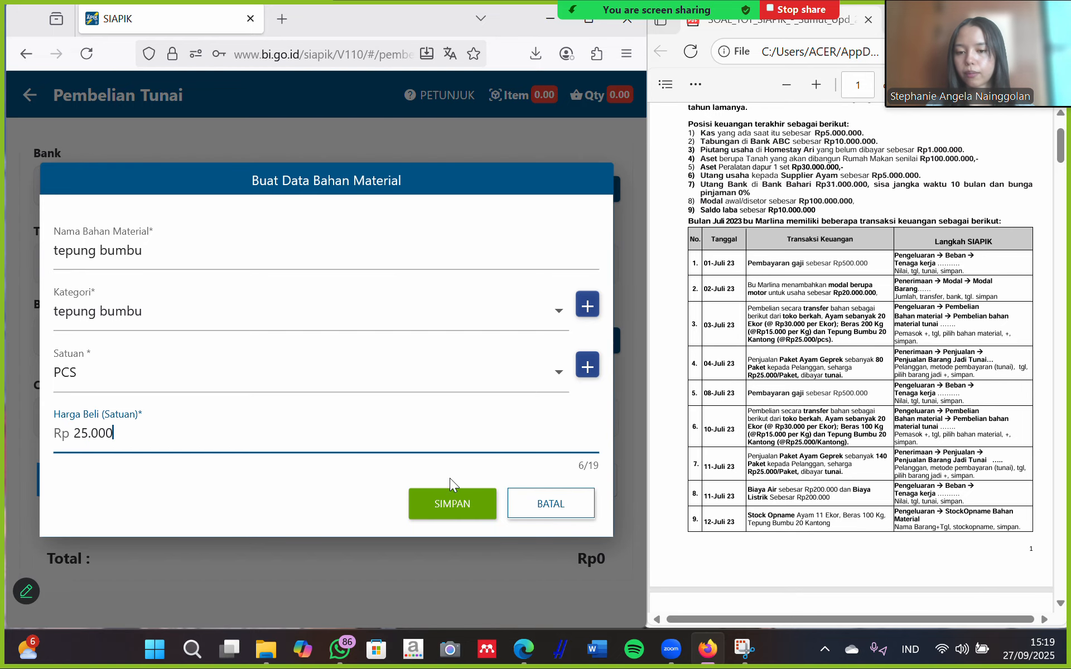
pyautogui.click(455, 505)
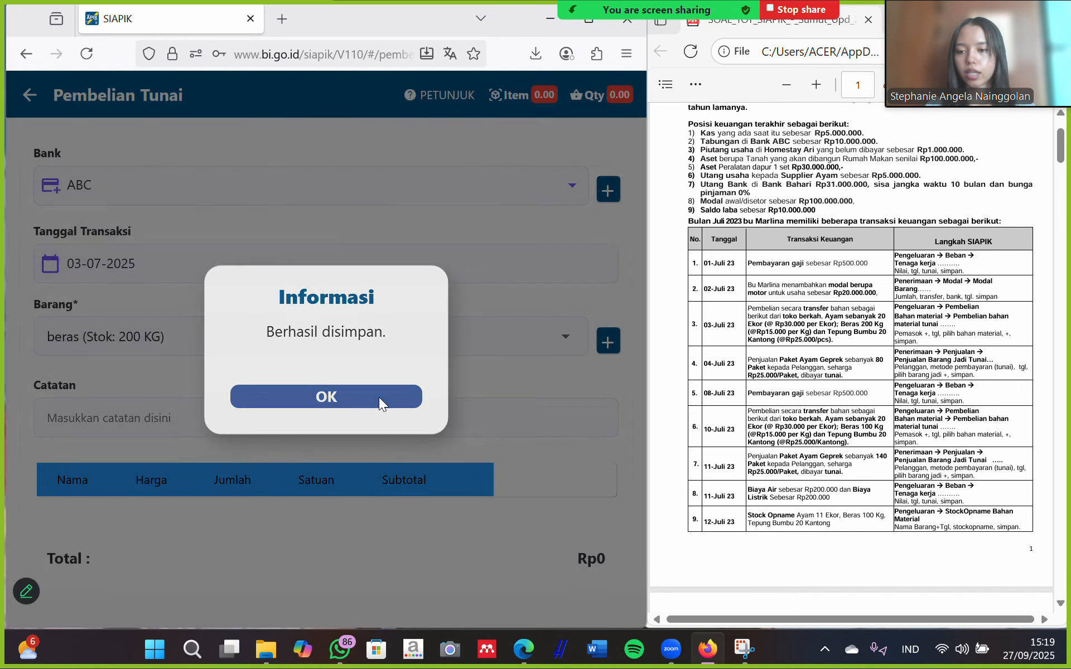
pyautogui.click(380, 397)
pyautogui.click(341, 336)
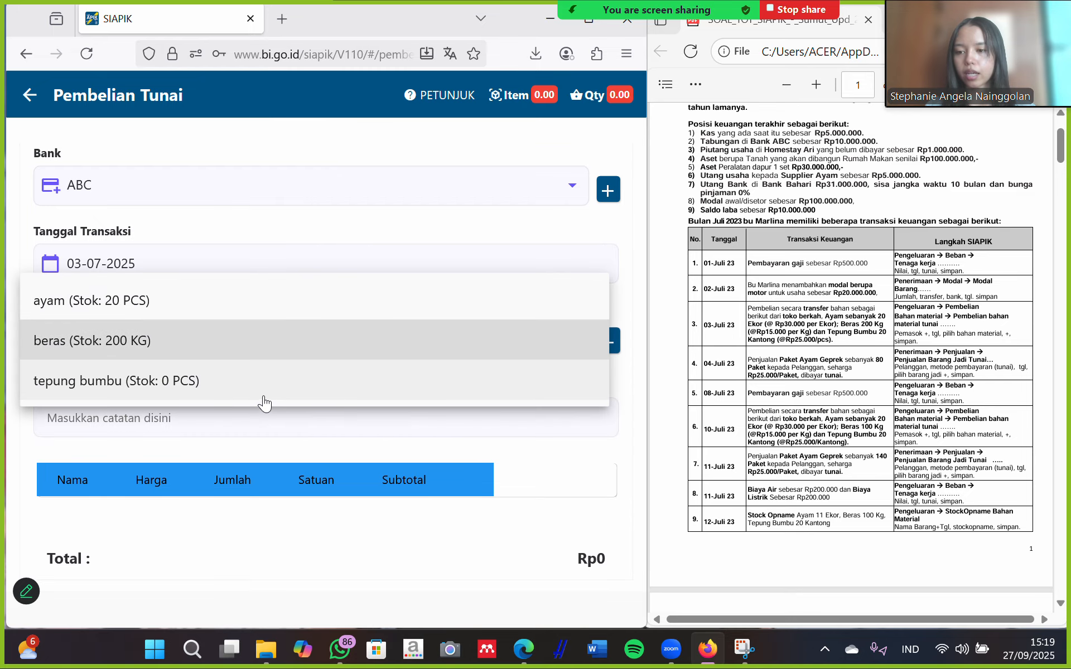
# Add 20 PCS of tepung bumbu to the purchase list.
pyautogui.click(237, 380)
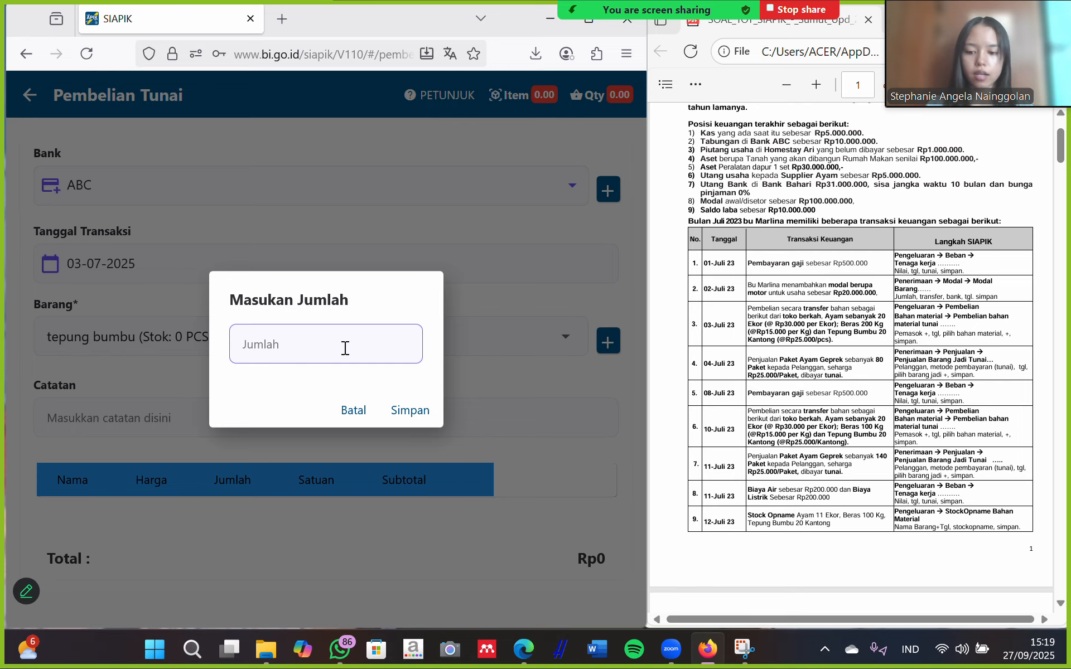
pyautogui.write('02')
pyautogui.press('BackSpace')
pyautogui.press('BackSpace')
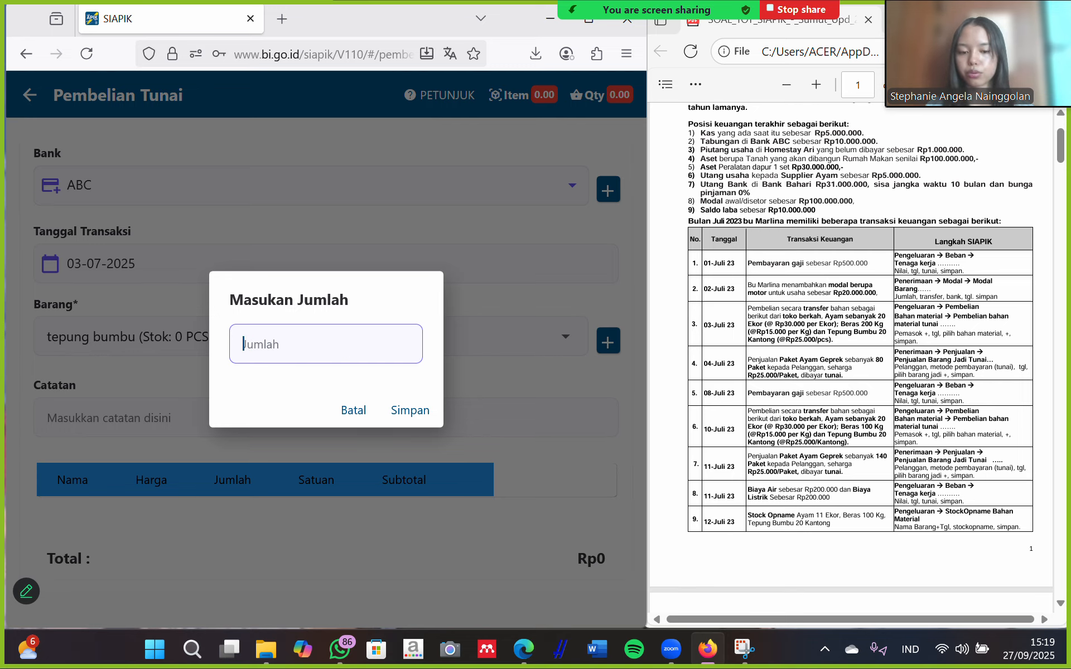
pyautogui.write('20')
pyautogui.click(408, 410)
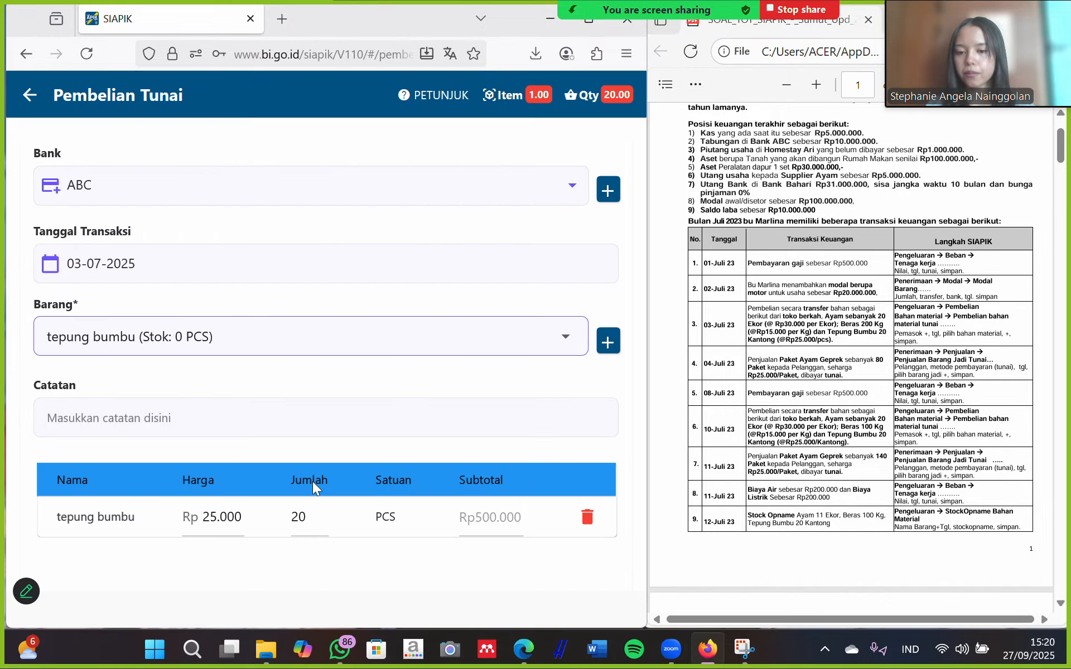
# Save the Rp500.000 tepung bumbu purchase and return to the Transaksi menu.
pyautogui.scroll(-3, 435, 502)
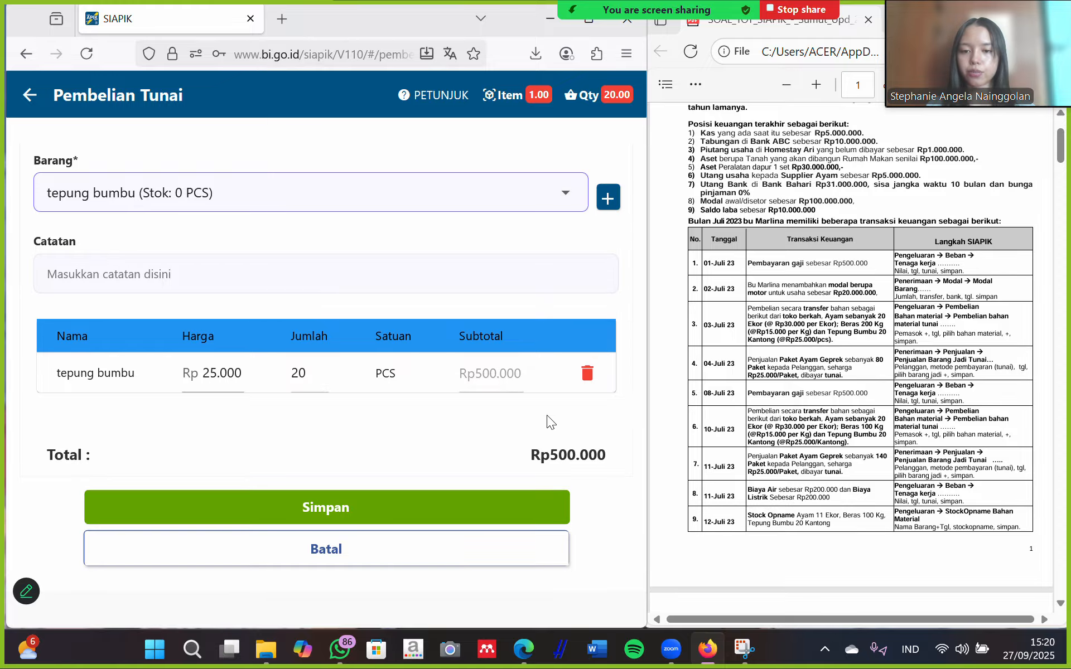
pyautogui.click(352, 507)
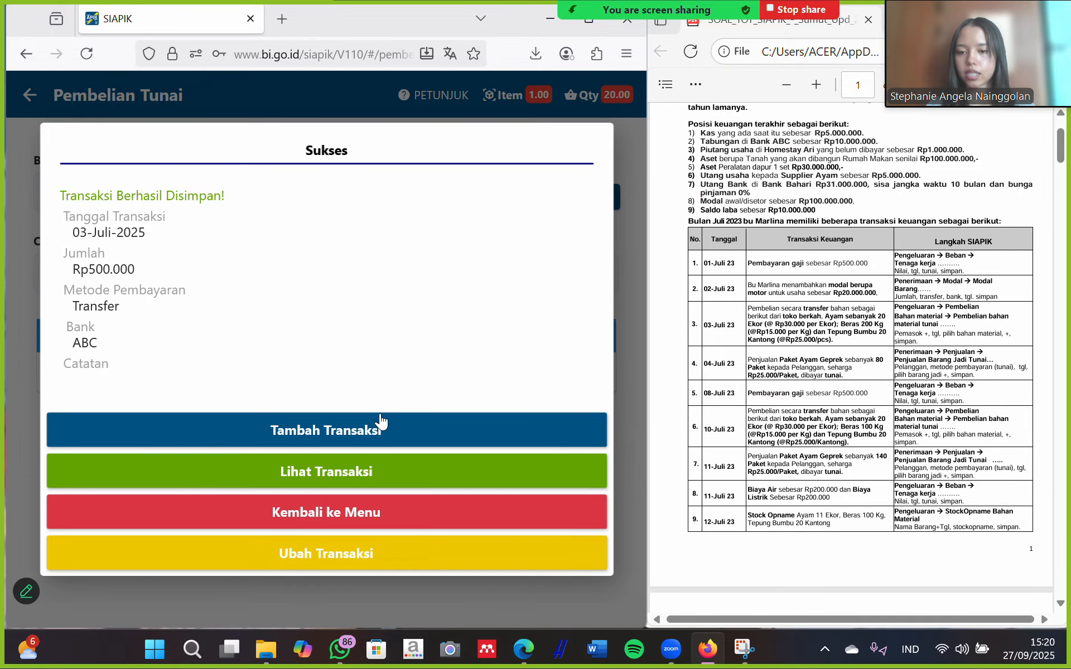
pyautogui.click(339, 519)
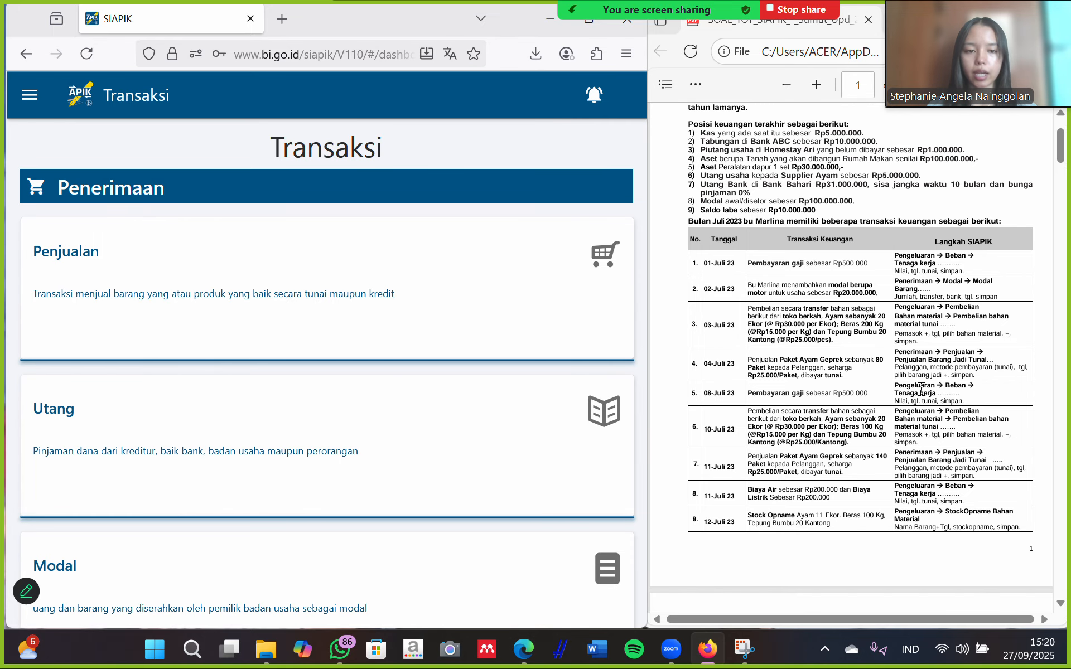
# Open the Penjualan Barang Jadi sale form and date it 04-07-2025.
pyautogui.click(263, 293)
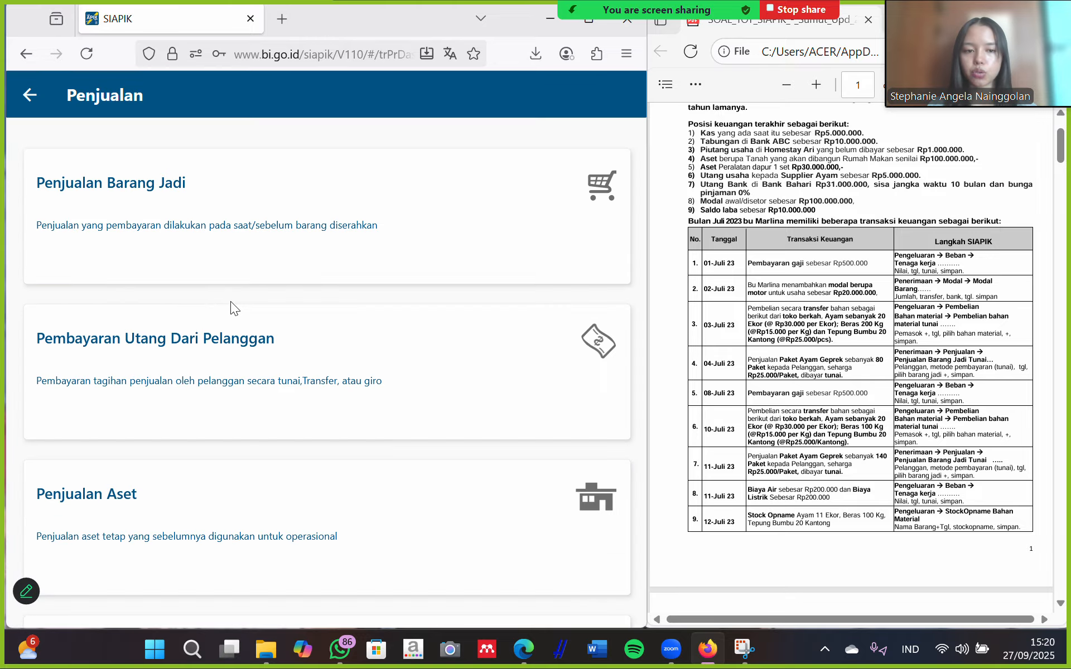
pyautogui.click(223, 237)
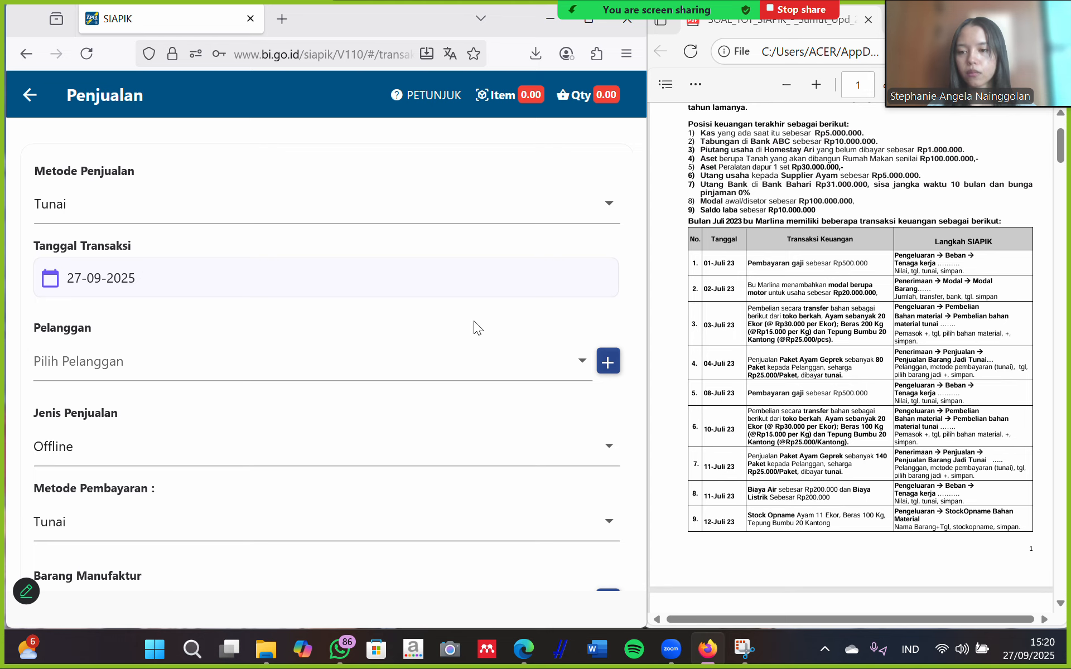
pyautogui.click(291, 278)
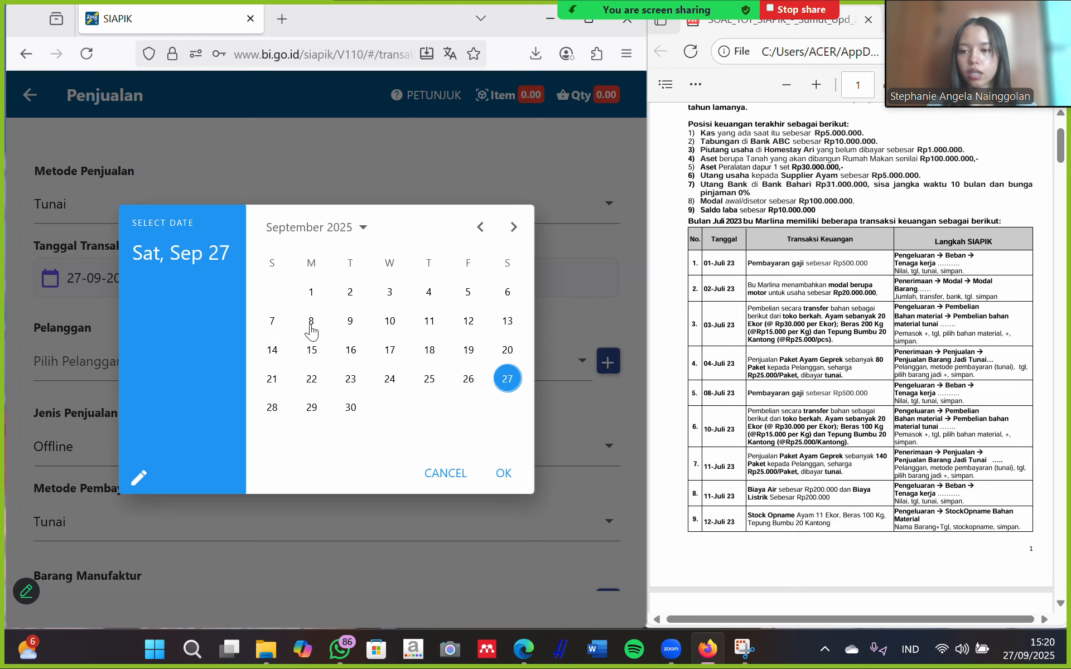
pyautogui.click(480, 227)
pyautogui.click(480, 227)
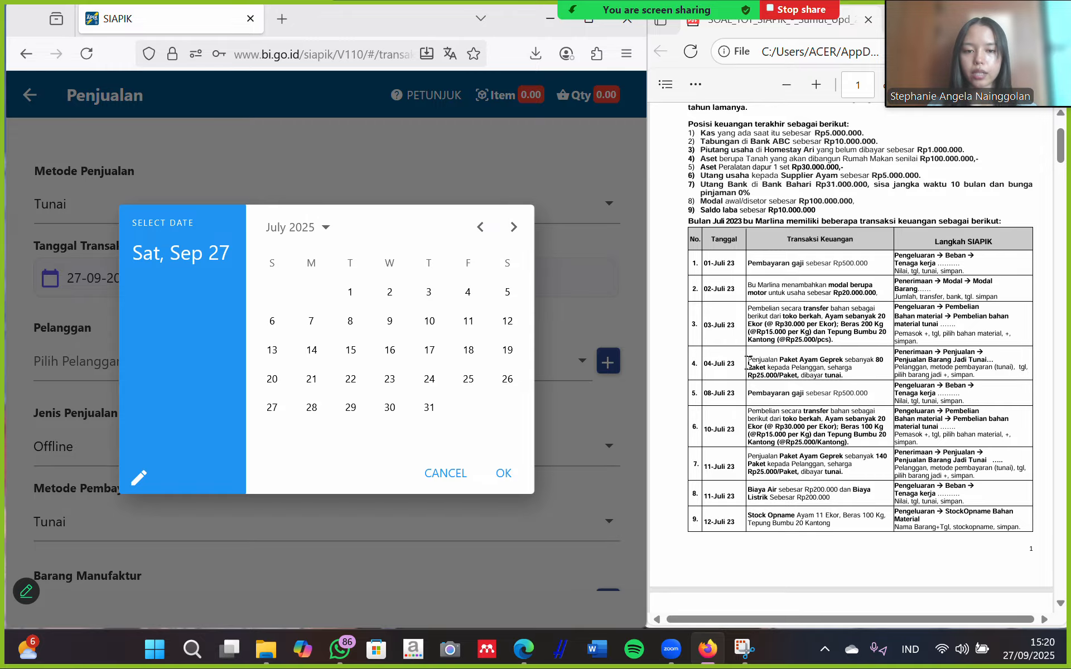
pyautogui.click(468, 292)
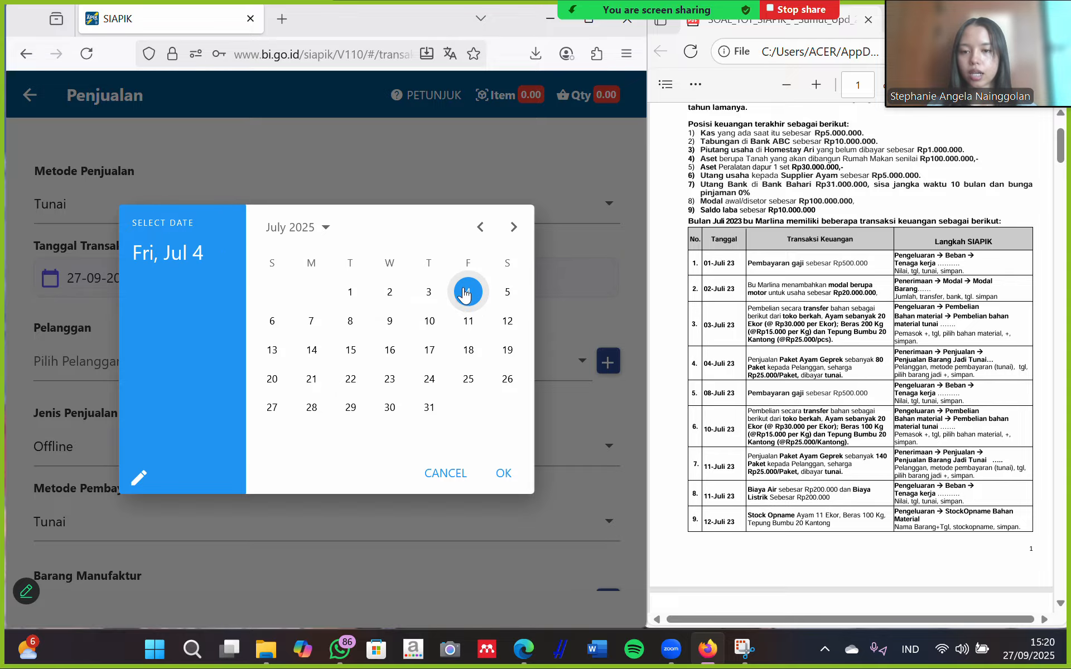
pyautogui.click(503, 472)
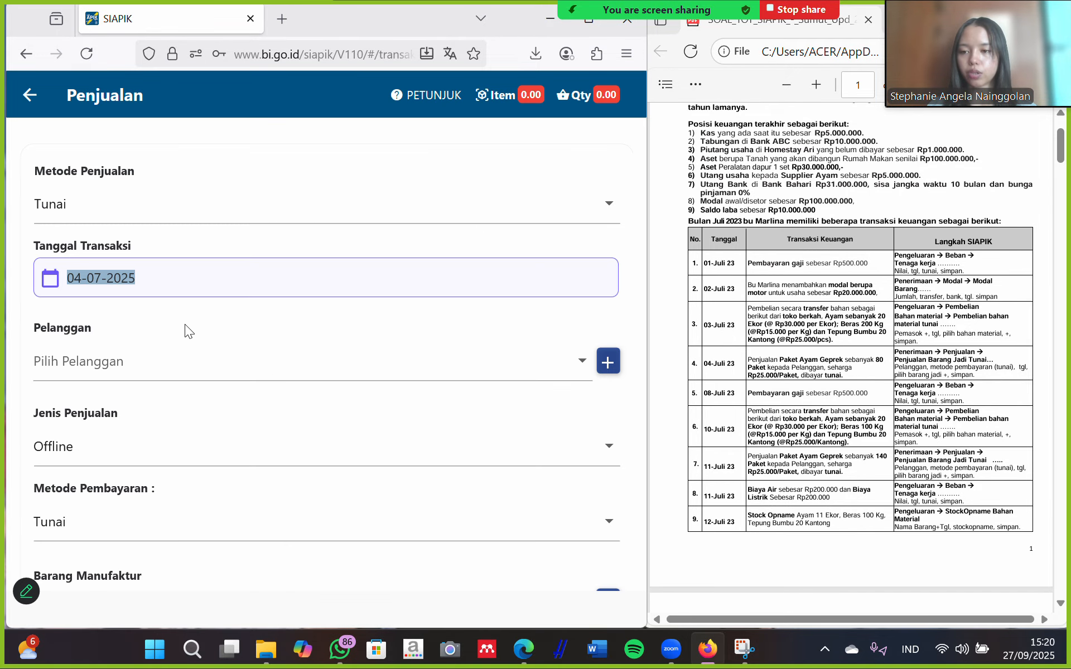
pyautogui.click(607, 361)
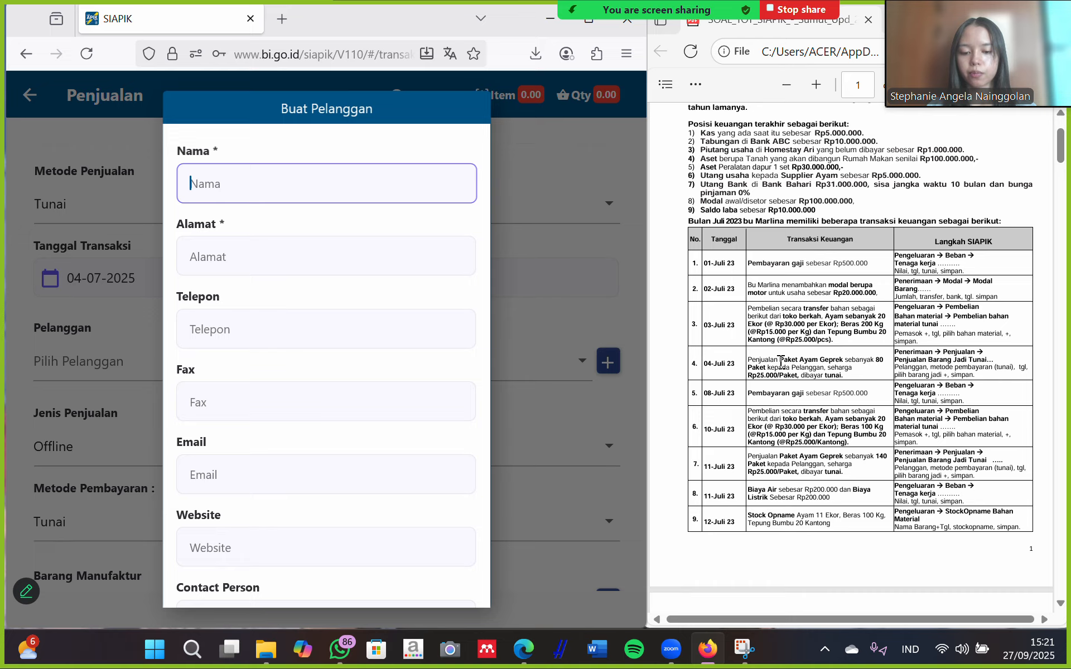
# Save a new customer named pelanggan with address medan.
pyautogui.write('pel')
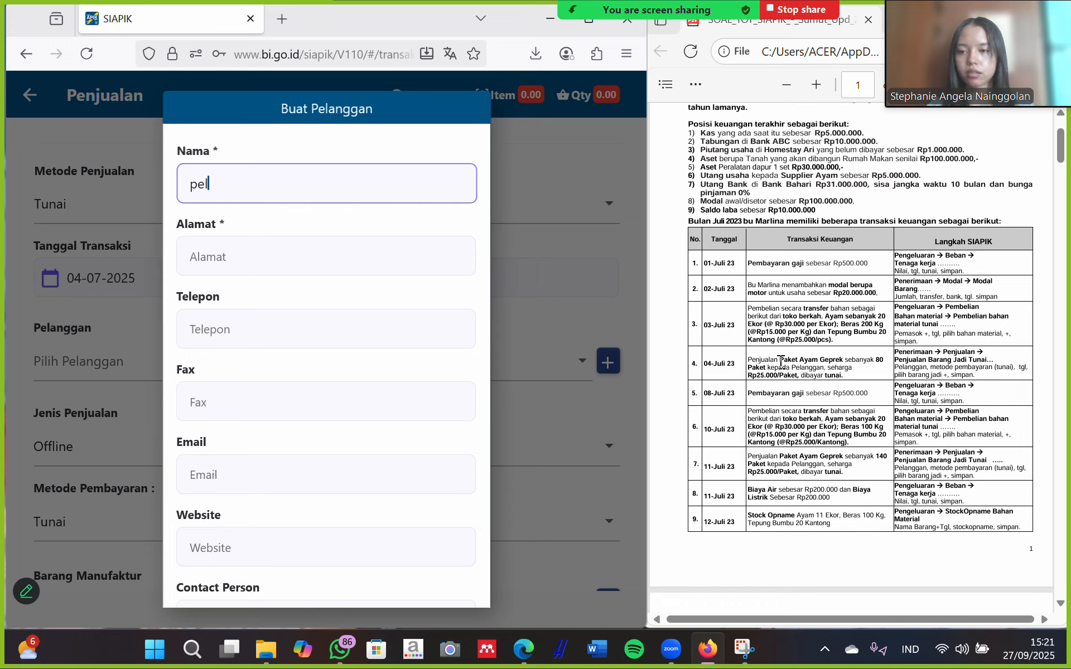
pyautogui.write('anggan')
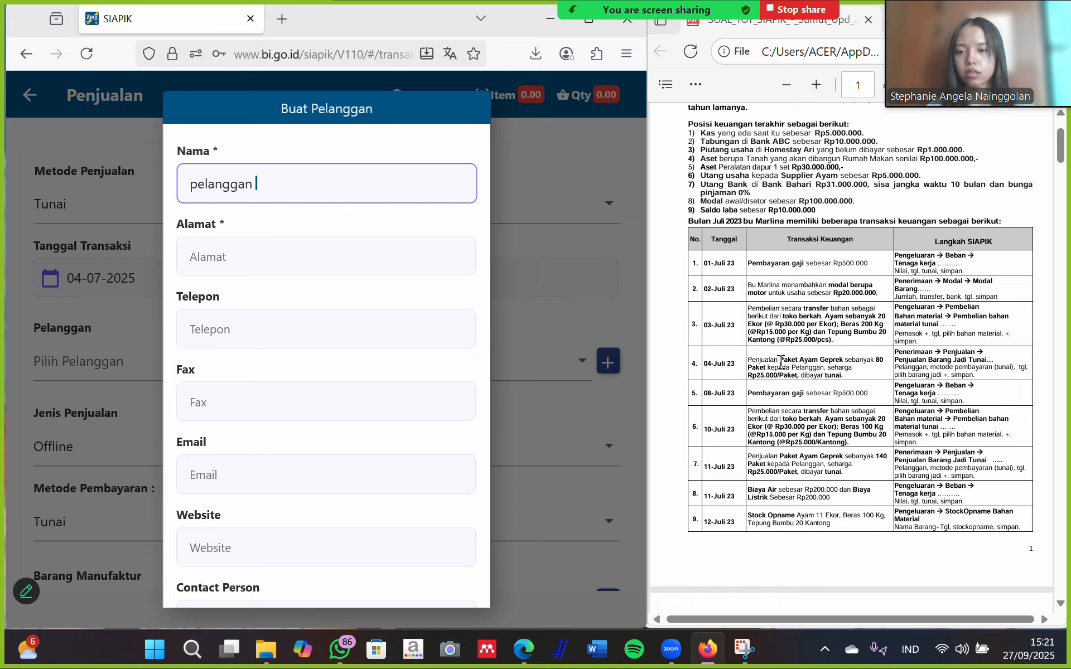
pyautogui.click(236, 250)
pyautogui.write('medan')
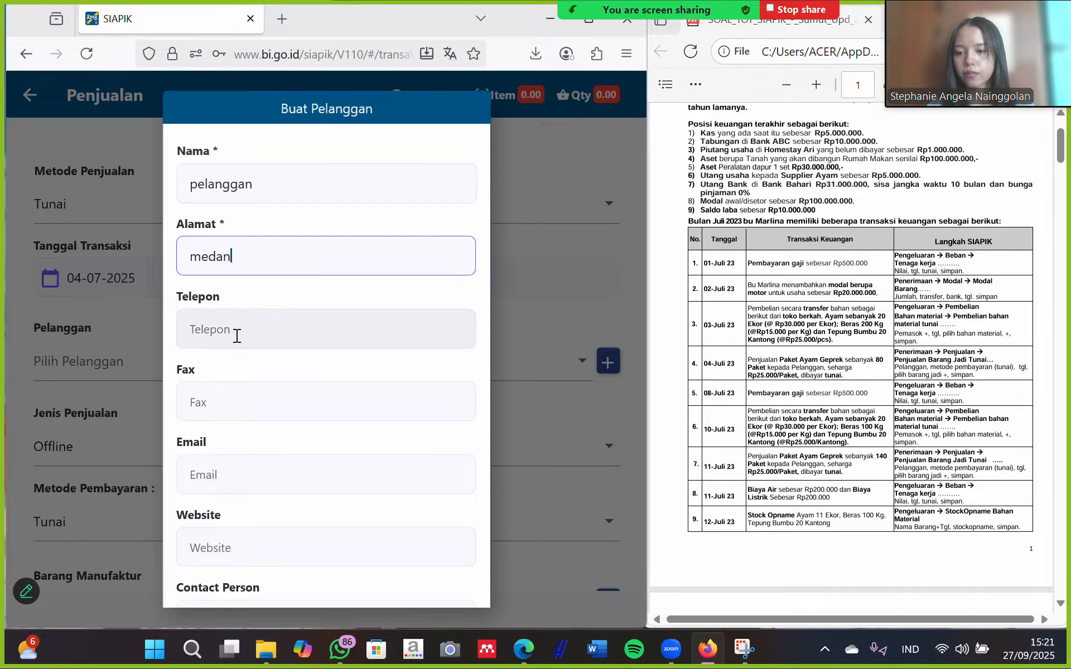
pyautogui.scroll(-3, 274, 382)
pyautogui.click(326, 581)
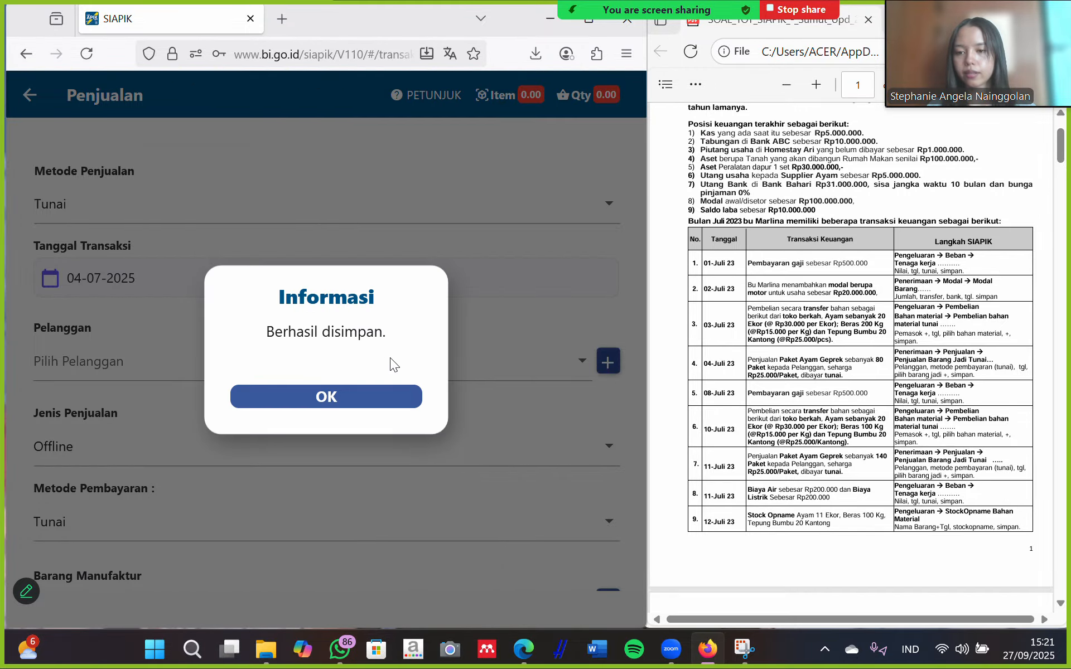
pyautogui.click(348, 398)
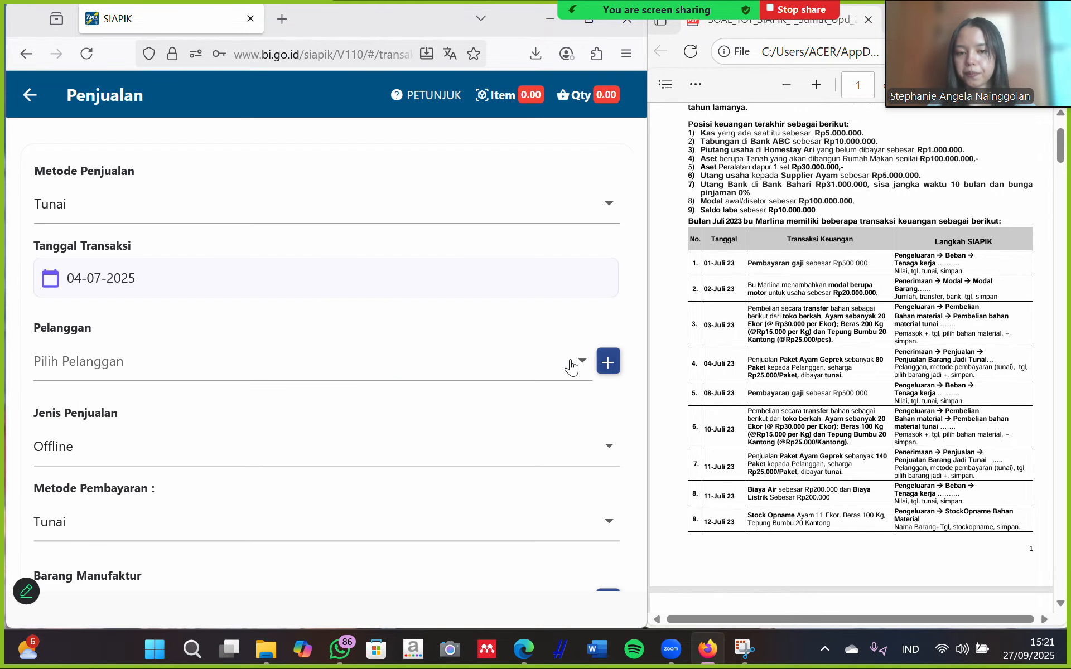
# Select pelanggan as the sale's customer and scroll down to Barang Manufaktur.
pyautogui.click(502, 371)
pyautogui.click(136, 406)
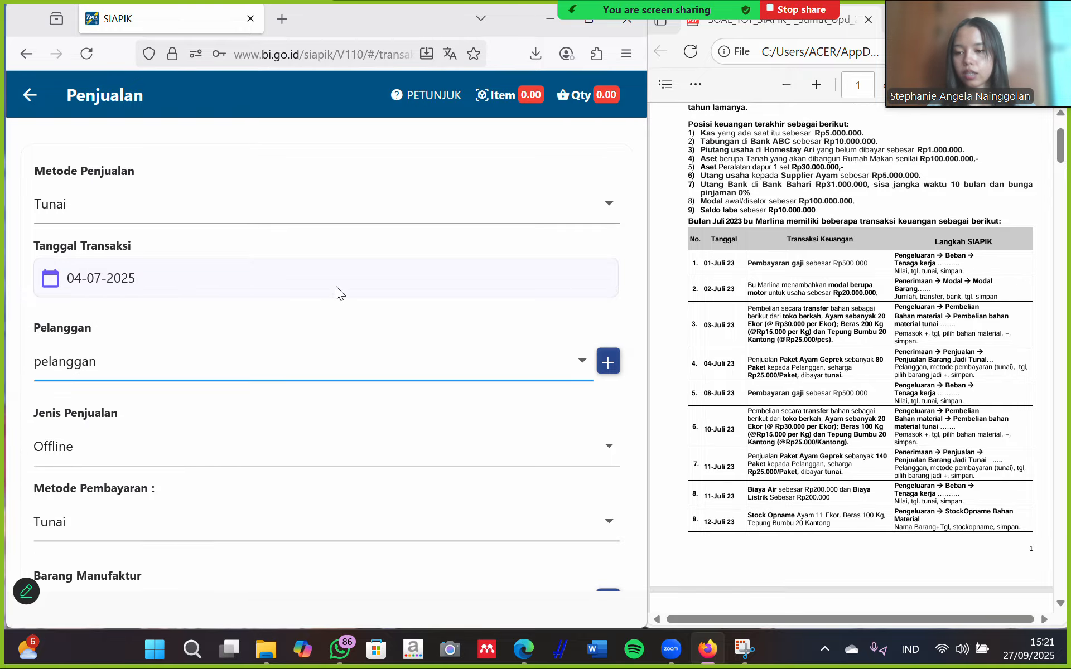
pyautogui.scroll(-3, 209, 385)
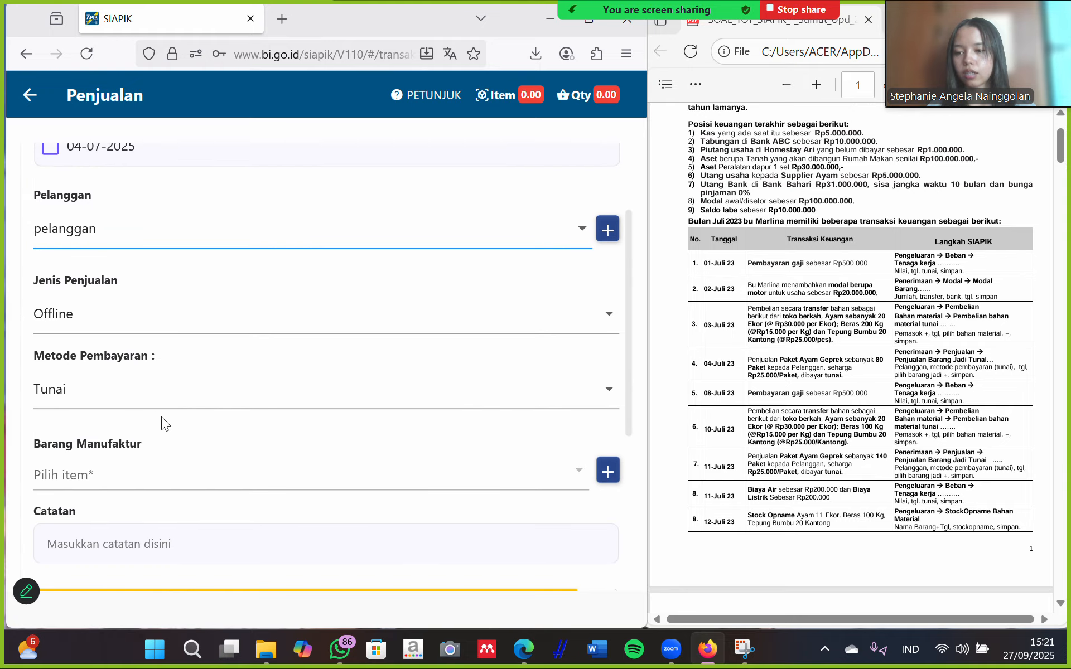
pyautogui.scroll(-1, 153, 343)
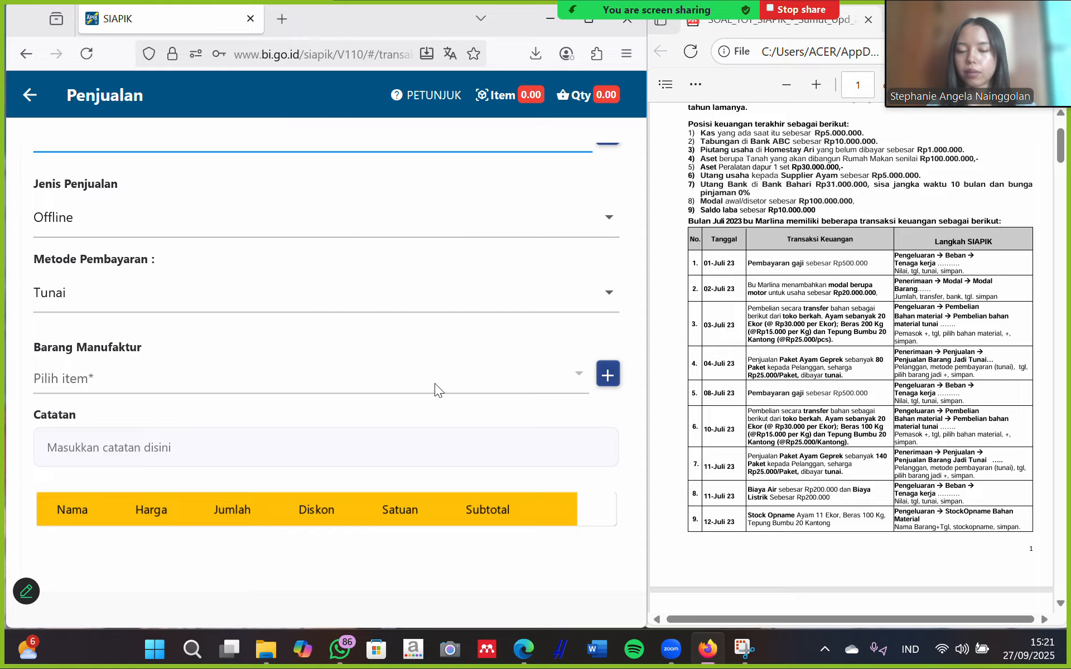
# Name the new finished good 'paket ayam geprek' and save a category of the same name.
pyautogui.click(607, 378)
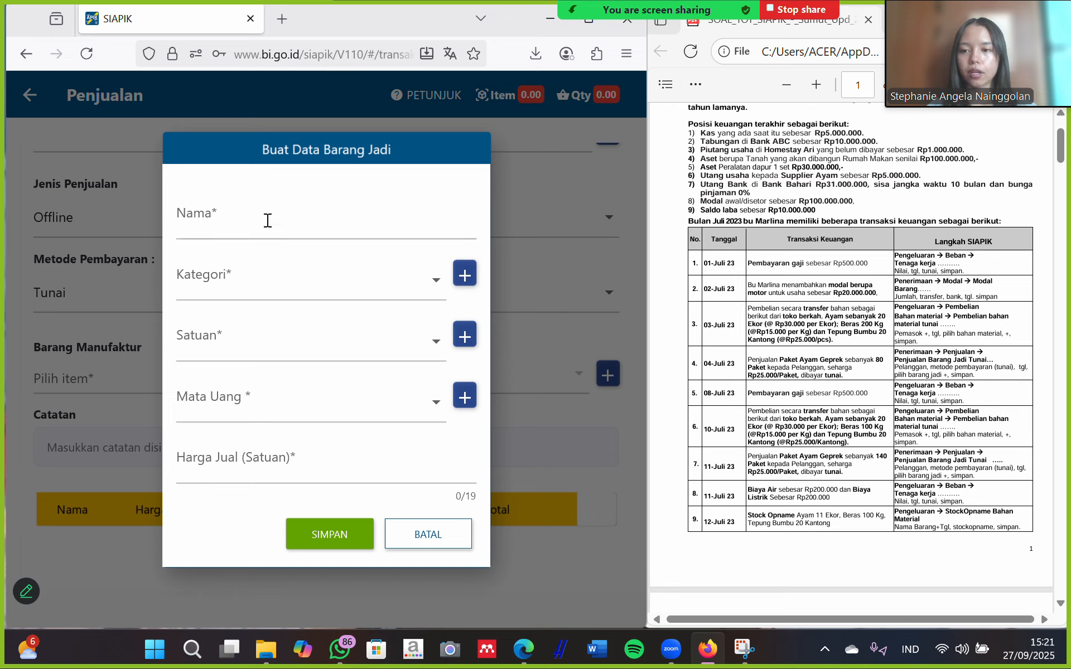
pyautogui.click(268, 221)
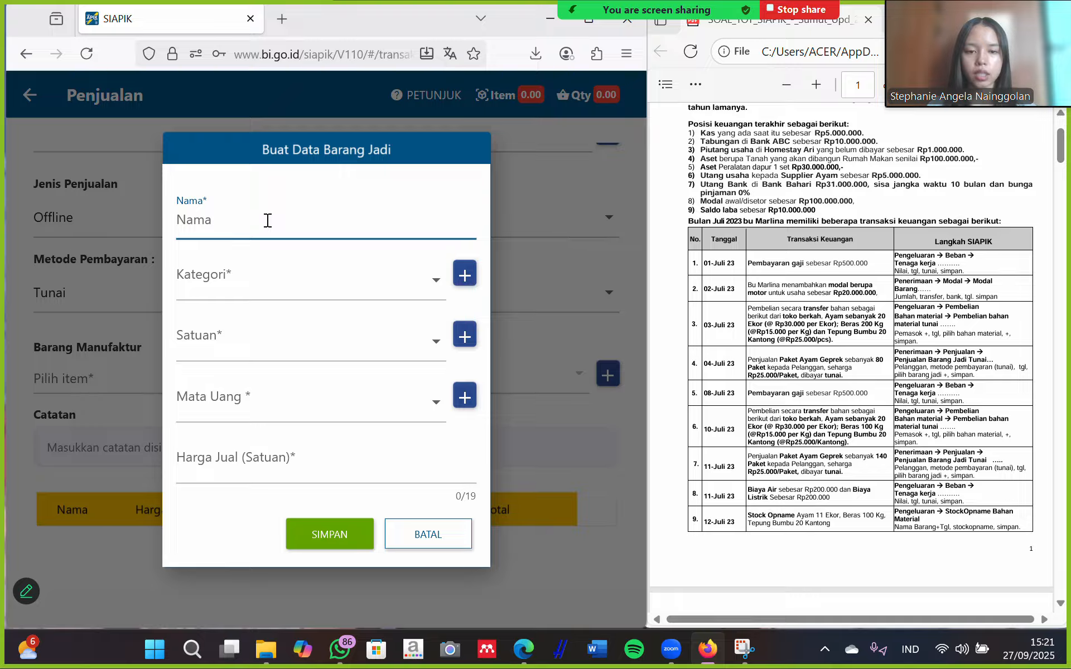
pyautogui.write('paket')
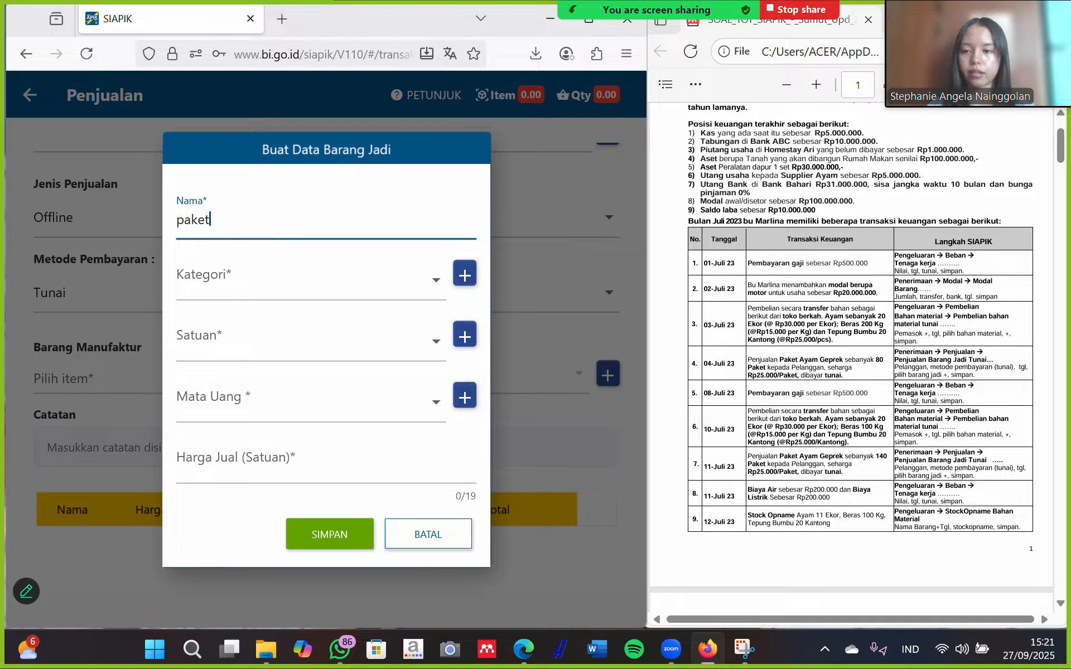
pyautogui.write(' ayam ')
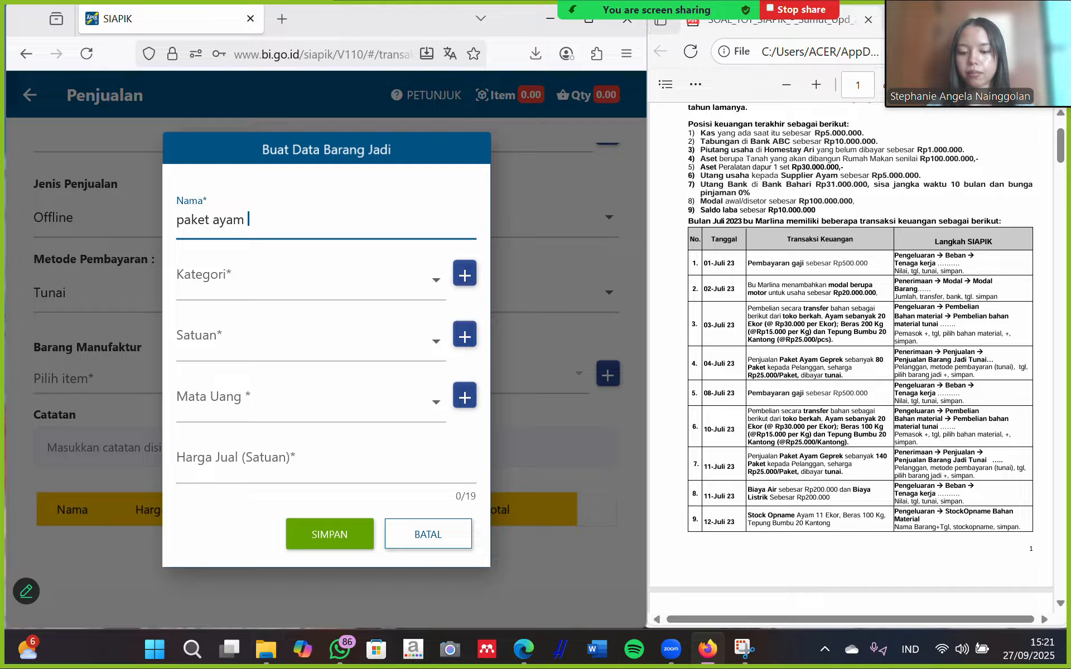
pyautogui.write('geprek')
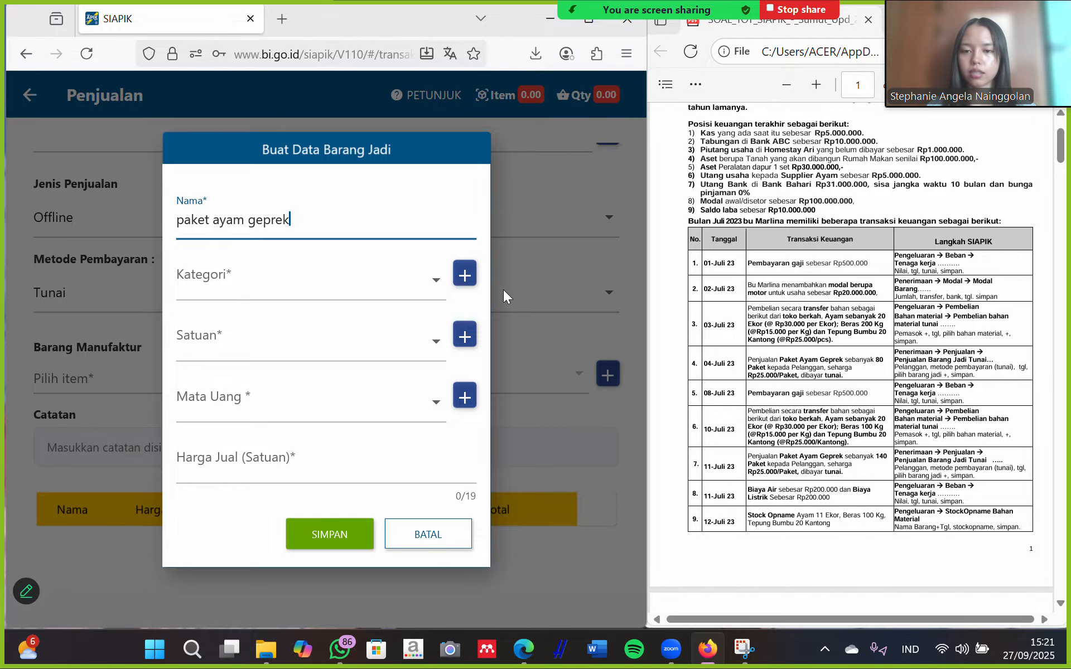
pyautogui.click(466, 273)
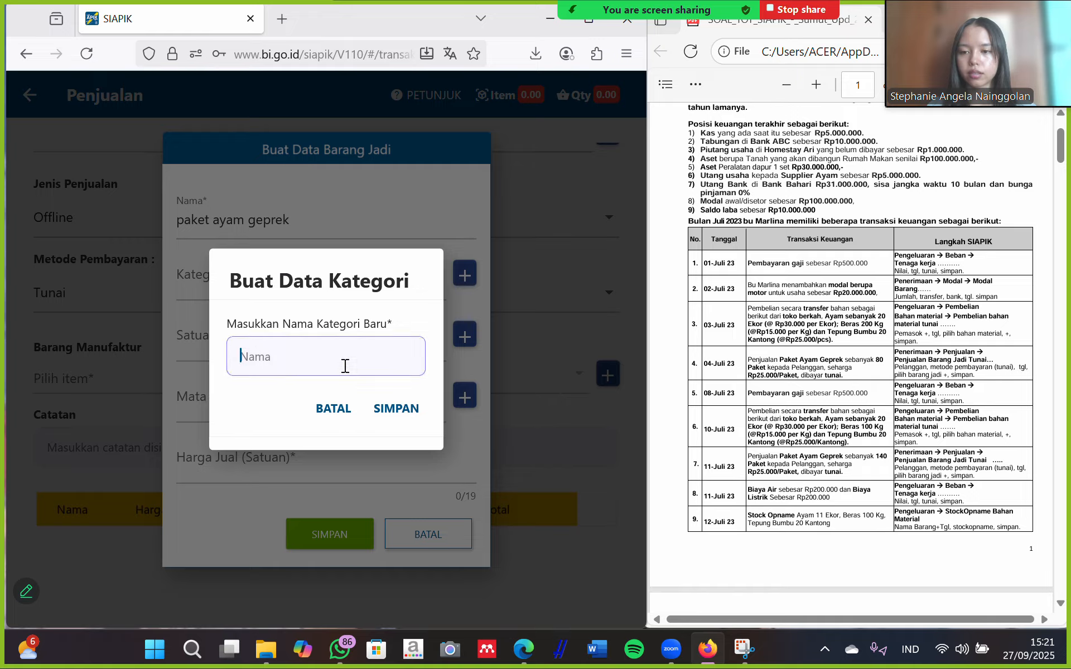
pyautogui.write('paket')
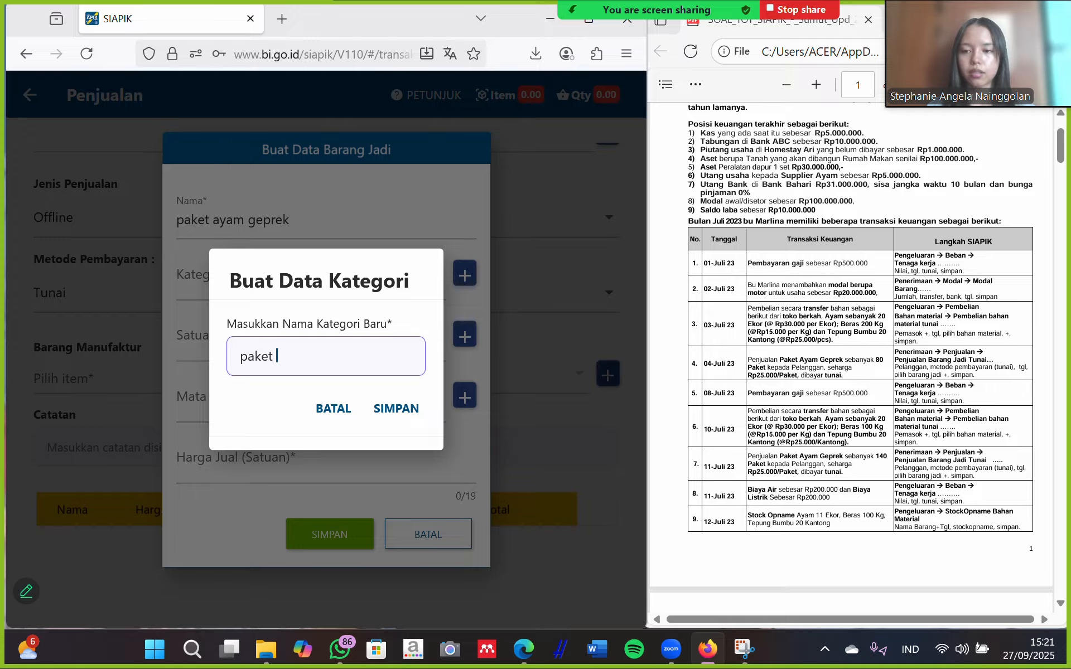
pyautogui.write(' ayam ge')
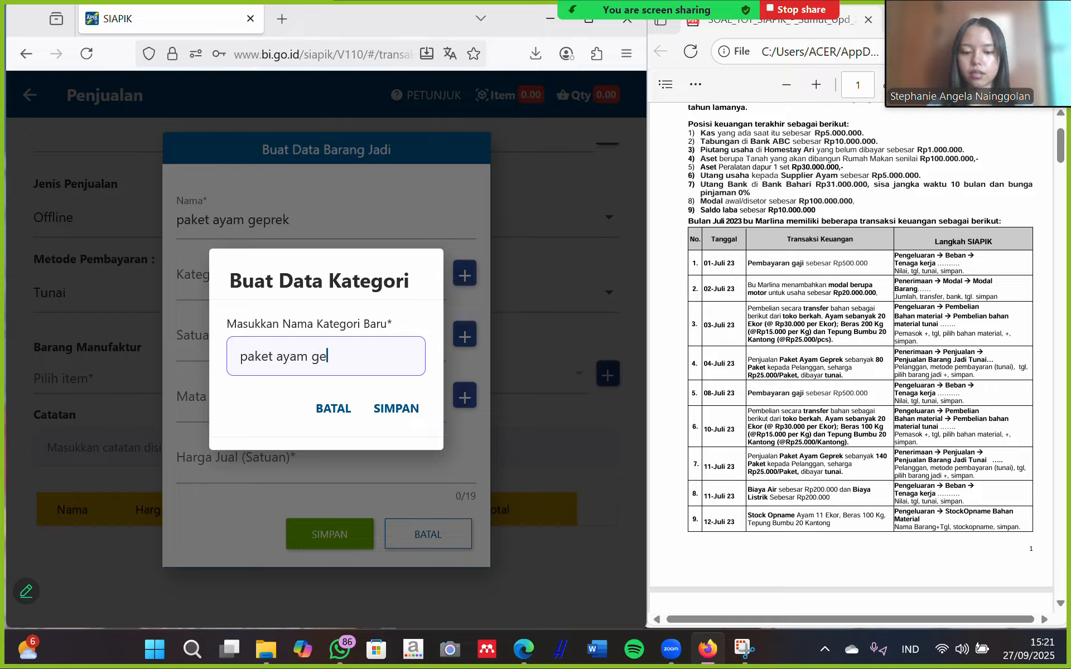
pyautogui.write('pre')
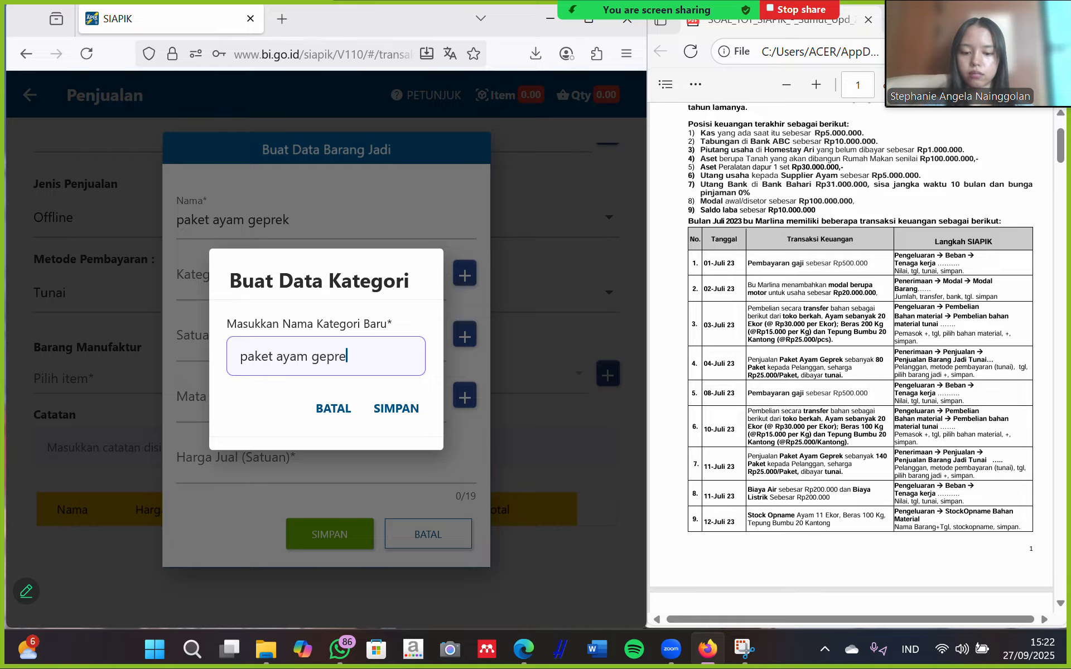
pyautogui.write('k')
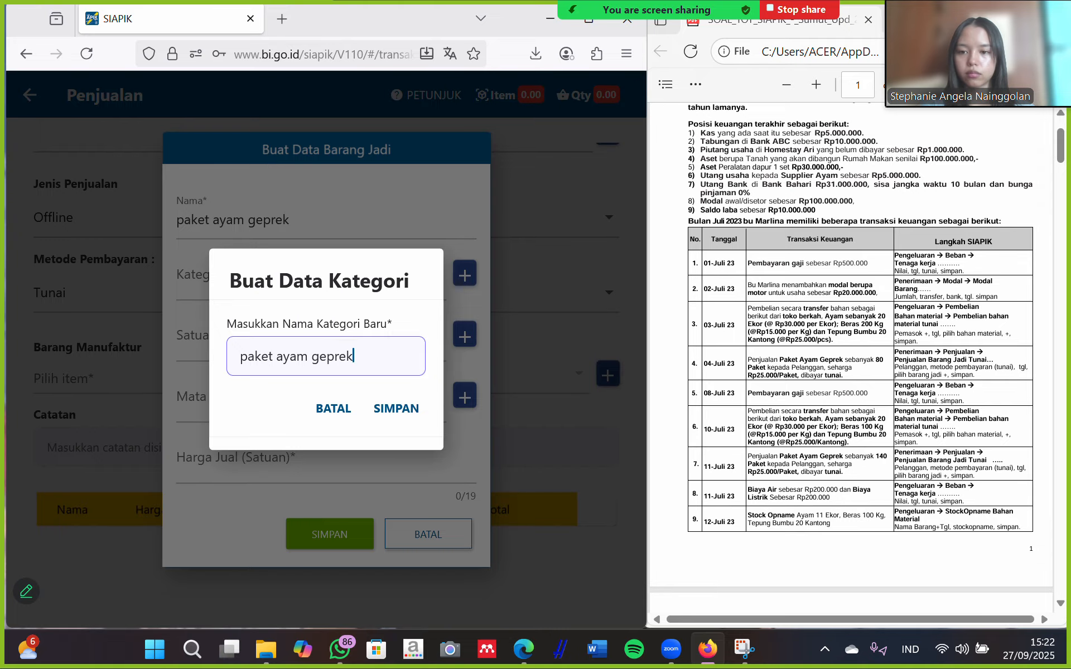
pyautogui.click(409, 408)
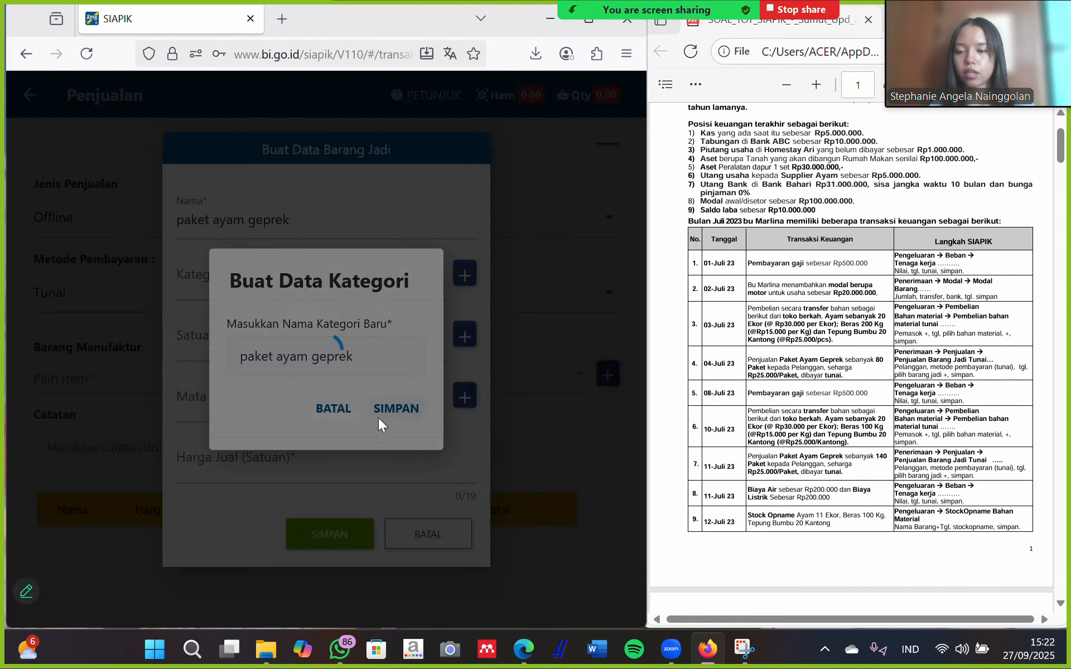
# Assign the paket ayam geprek category to the new item.
pyautogui.click(327, 397)
pyautogui.click(335, 280)
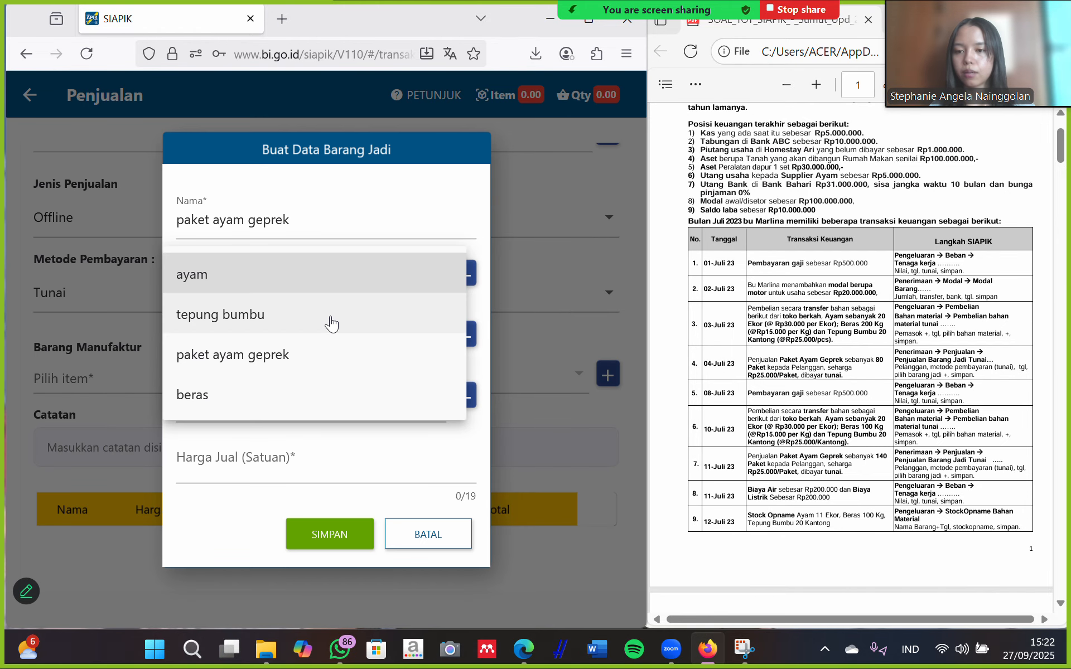
pyautogui.click(312, 360)
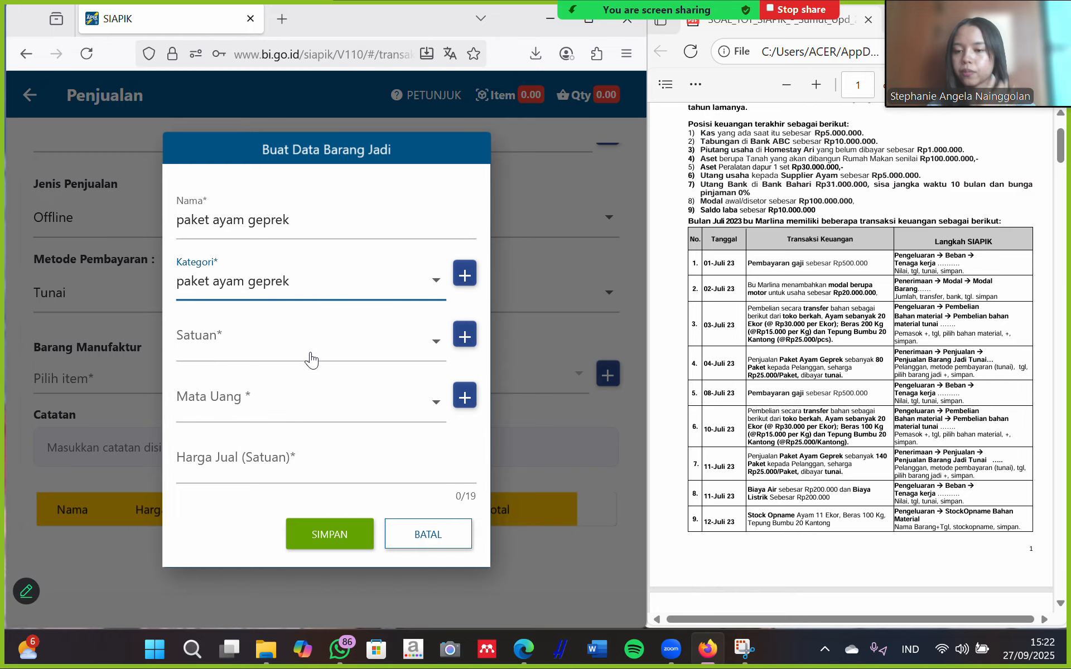
# Create the unit paket and set it as the item's unit.
pyautogui.click(399, 345)
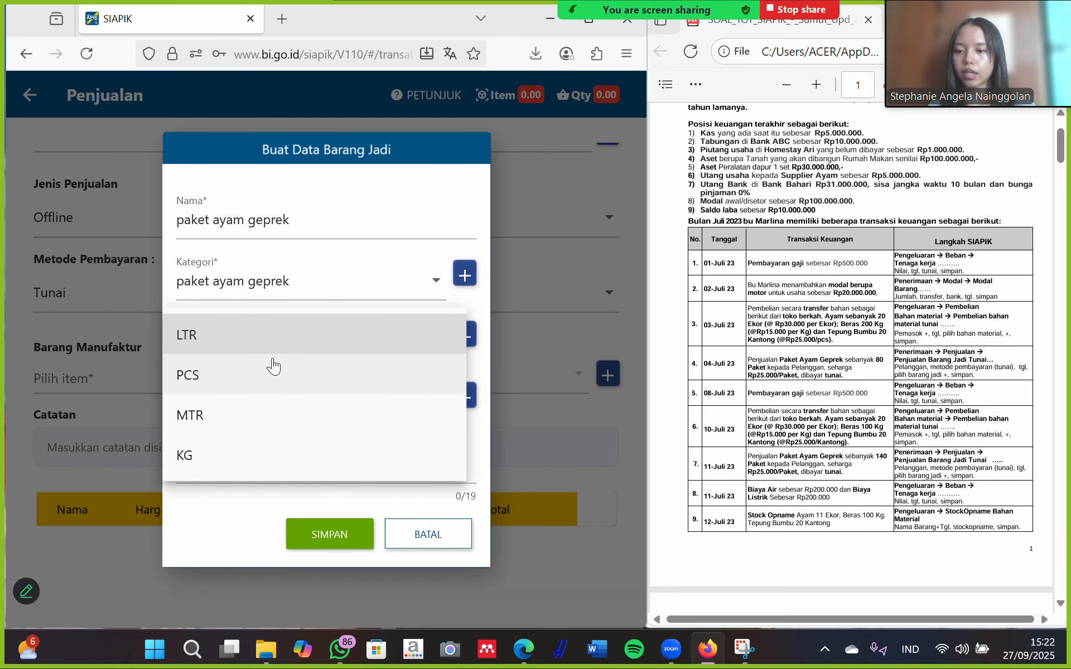
pyautogui.click(477, 332)
pyautogui.click(466, 334)
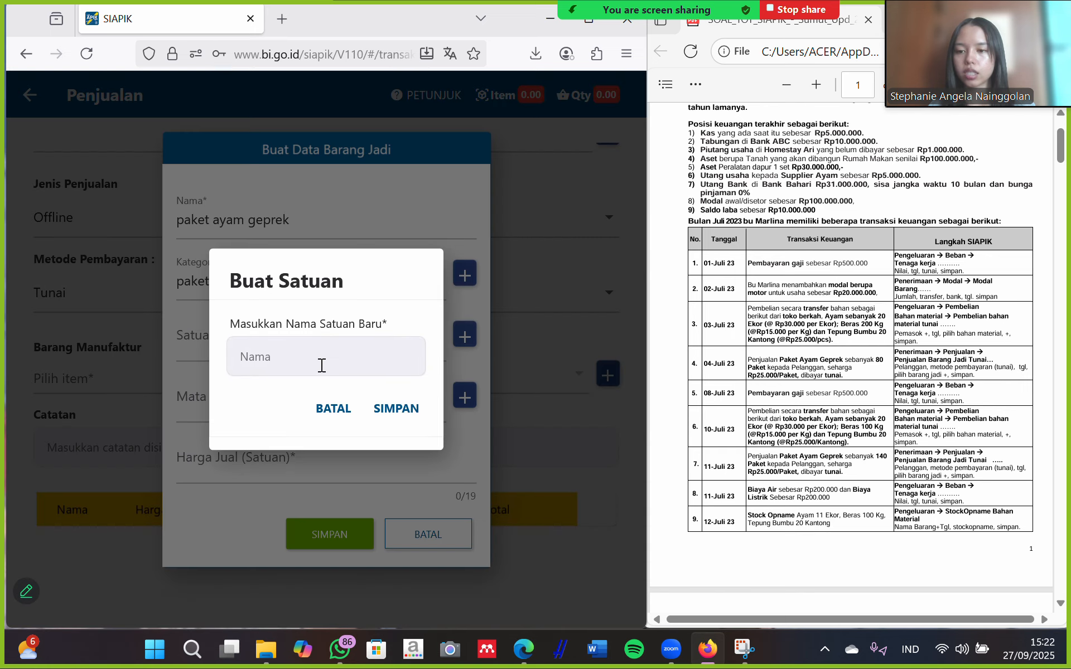
pyautogui.click(322, 366)
pyautogui.write('paket')
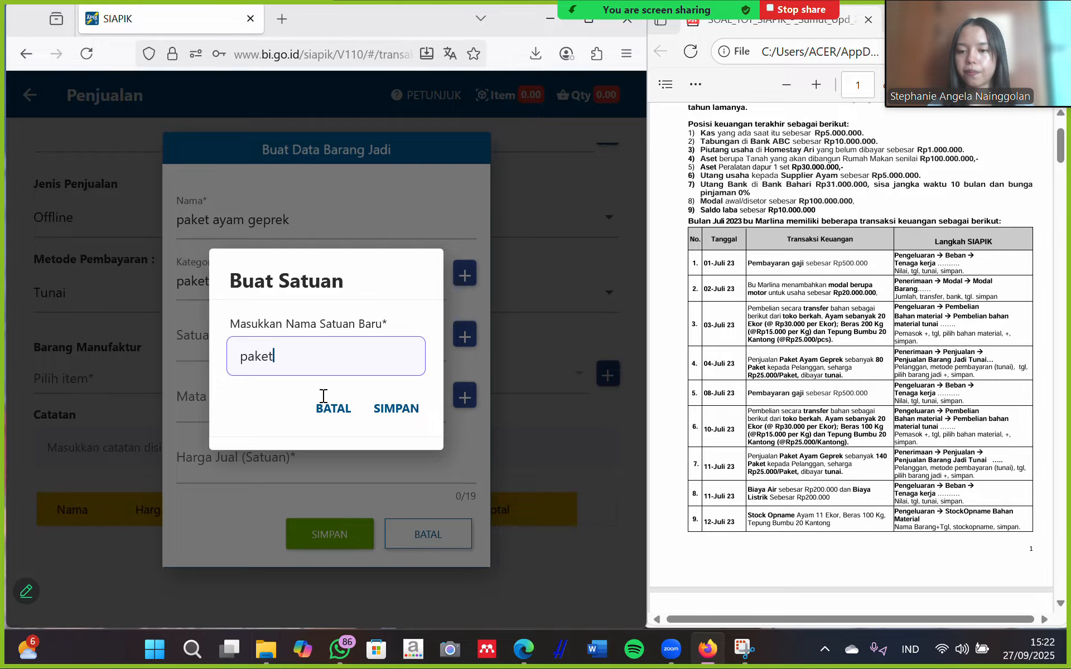
pyautogui.click(391, 409)
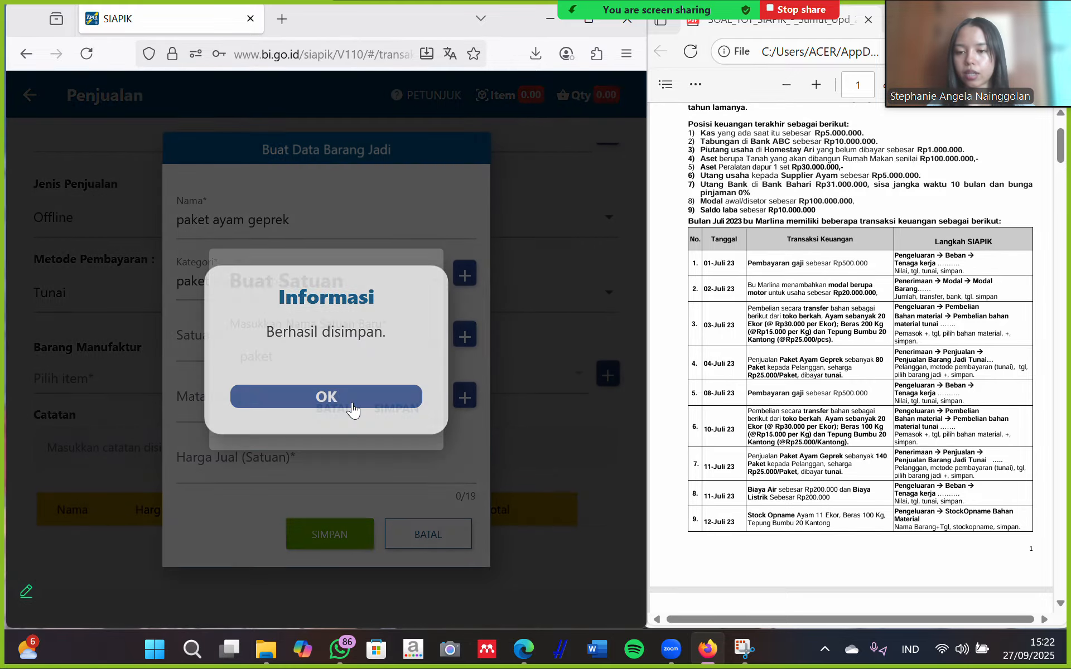
pyautogui.click(320, 396)
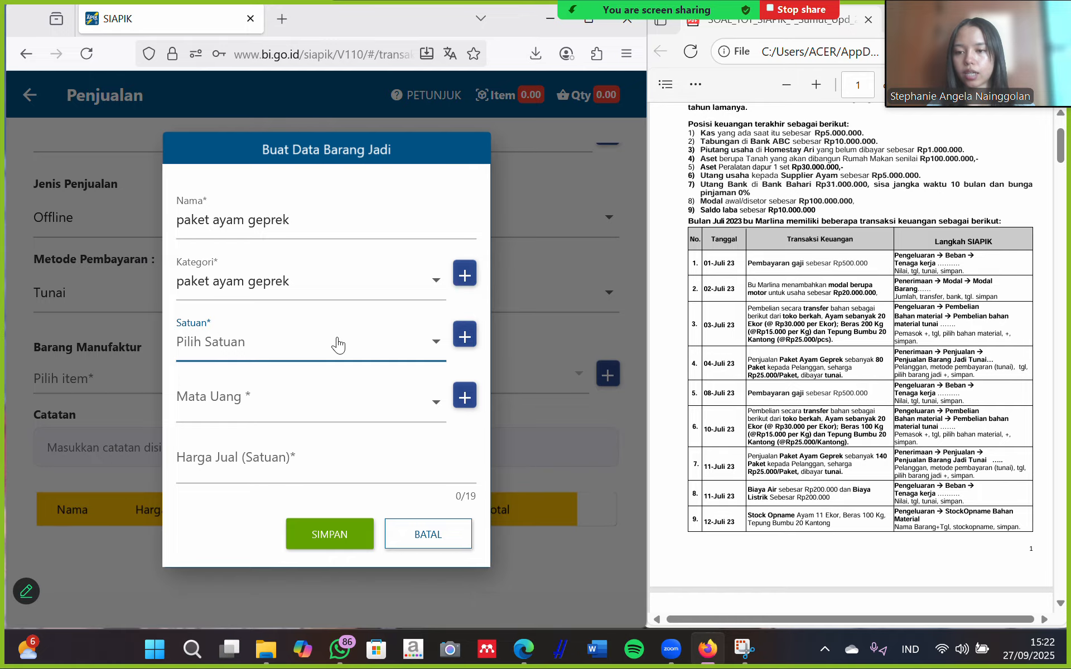
pyautogui.click(337, 342)
pyautogui.click(246, 417)
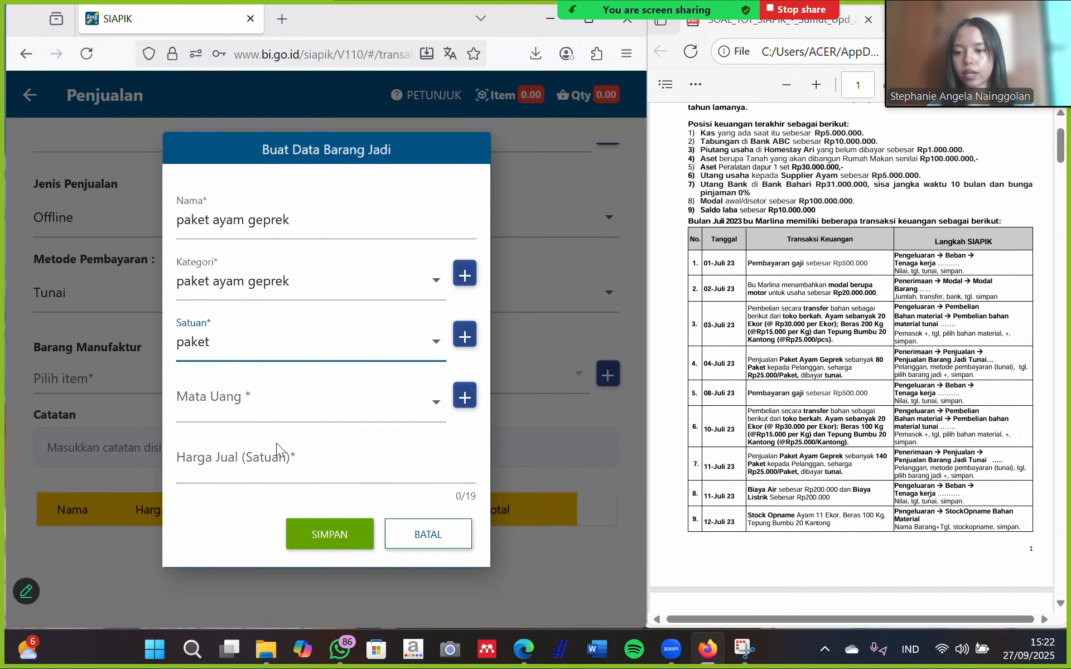
# Set currency to IDR and selling price to Rp 25.000, then save the item.
pyautogui.click(372, 403)
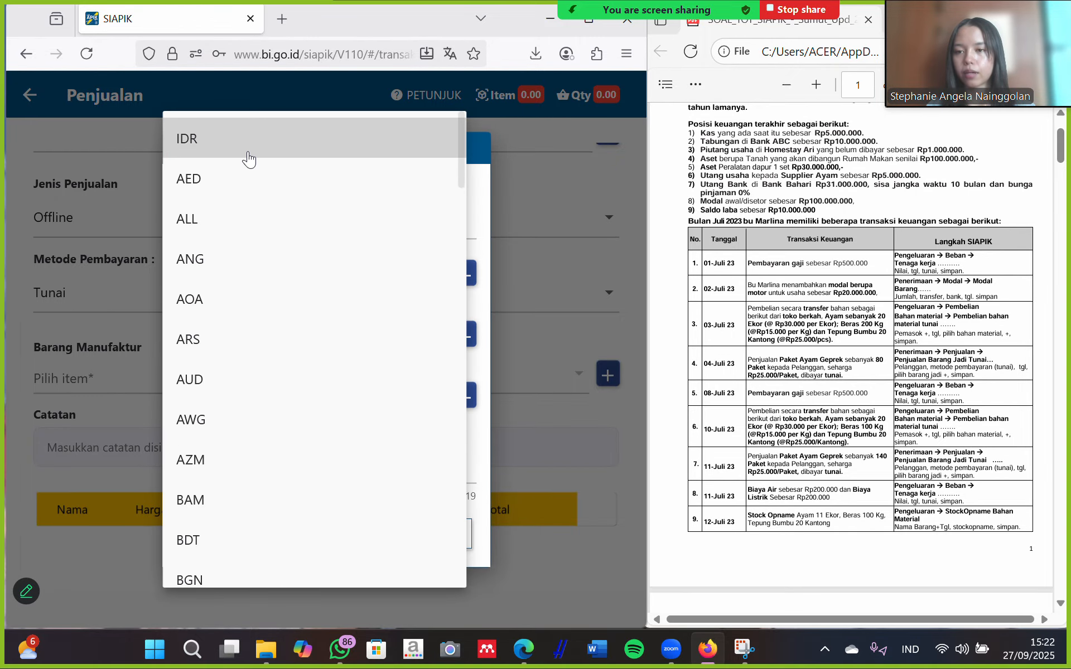
pyautogui.click(263, 139)
pyautogui.click(288, 465)
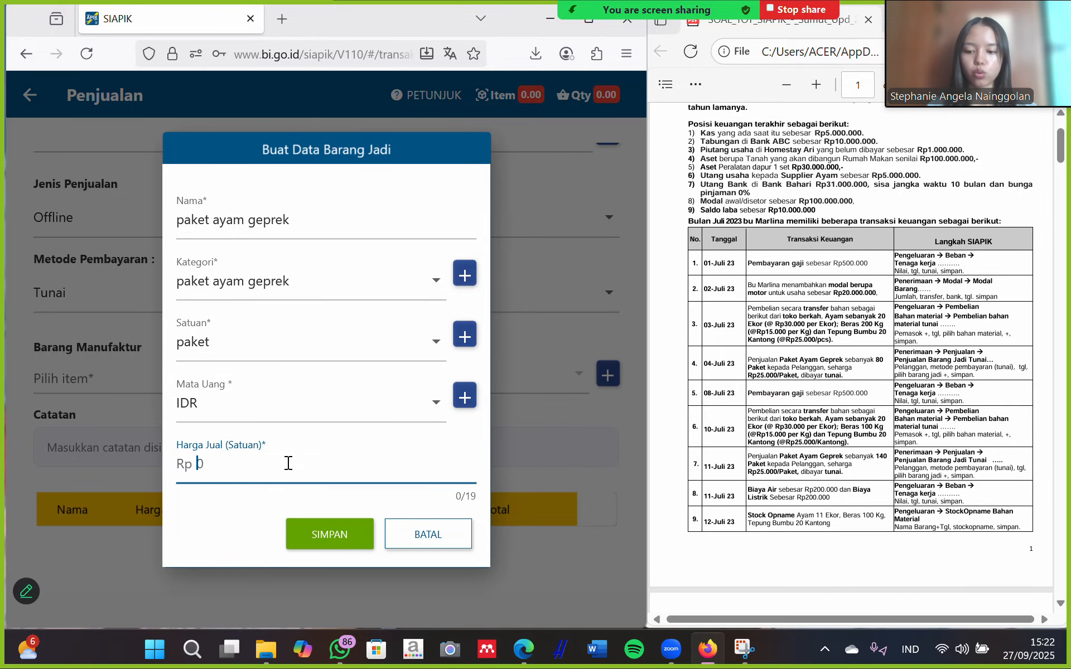
pyautogui.write('2500000')
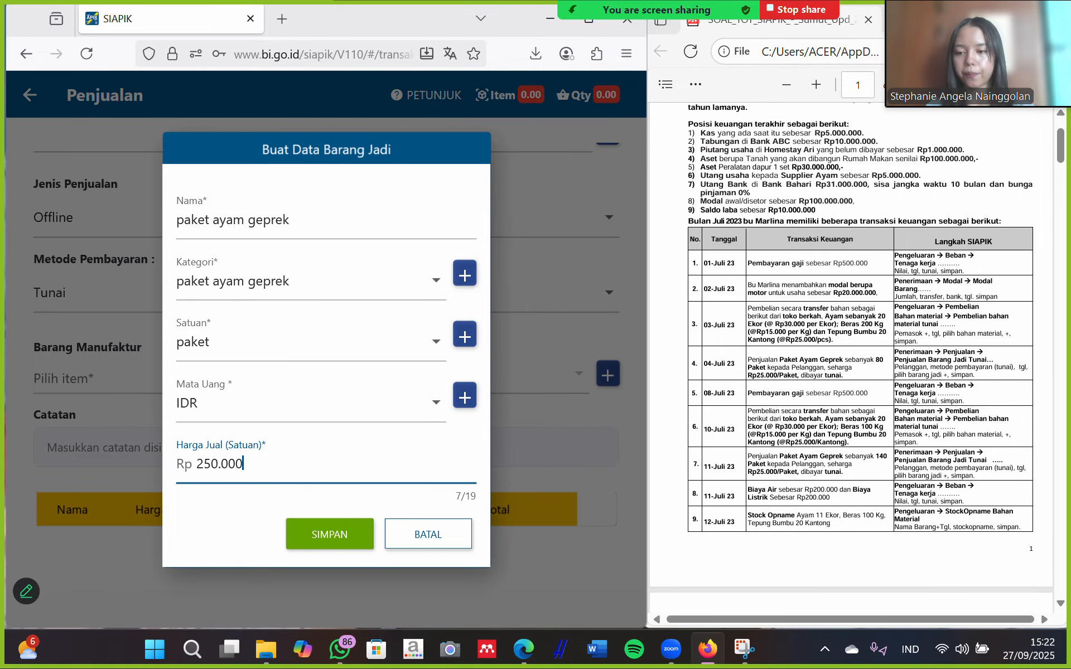
pyautogui.press('BackSpace')
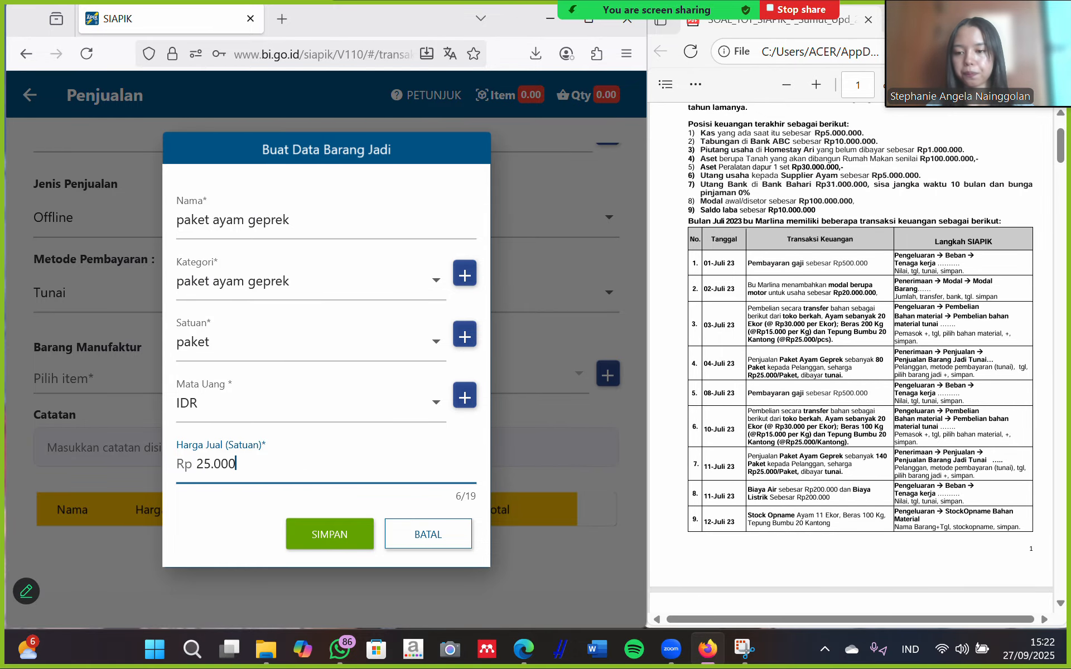
pyautogui.click(336, 533)
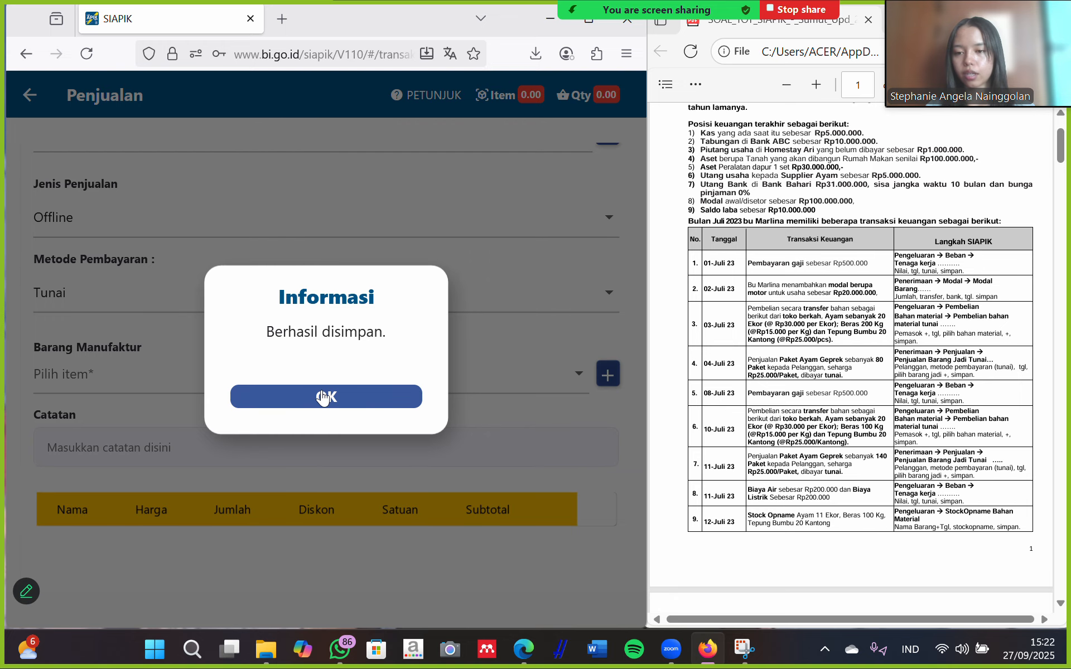
pyautogui.click(322, 398)
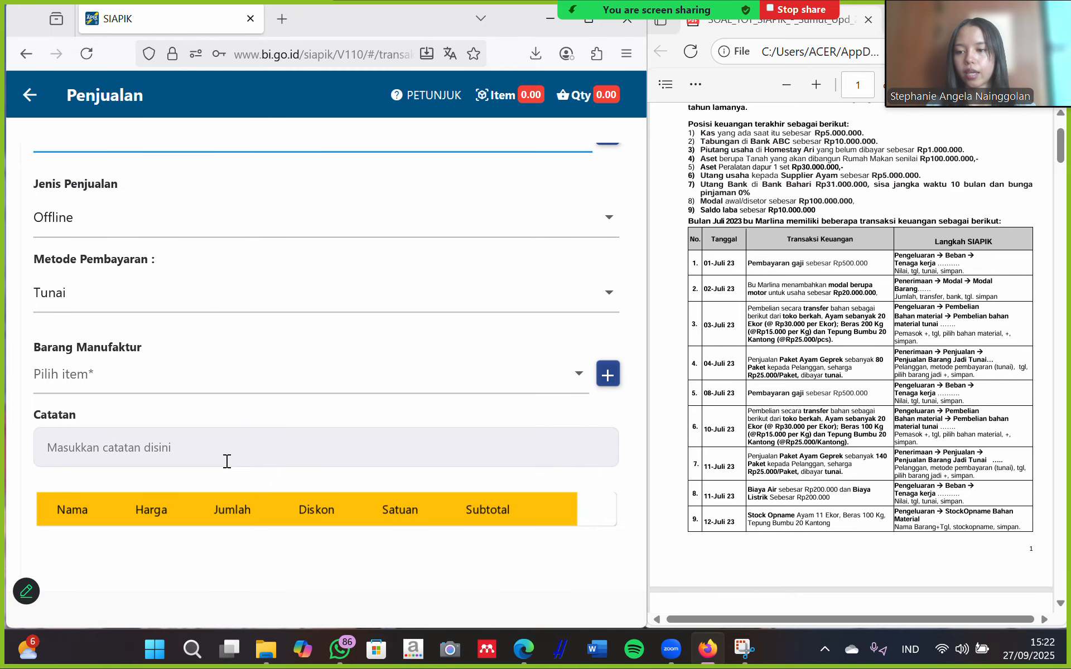
# Add 80 paket ayam geprek to the sale, save it at Rp 2.000.000, and return to the menu.
pyautogui.click(189, 374)
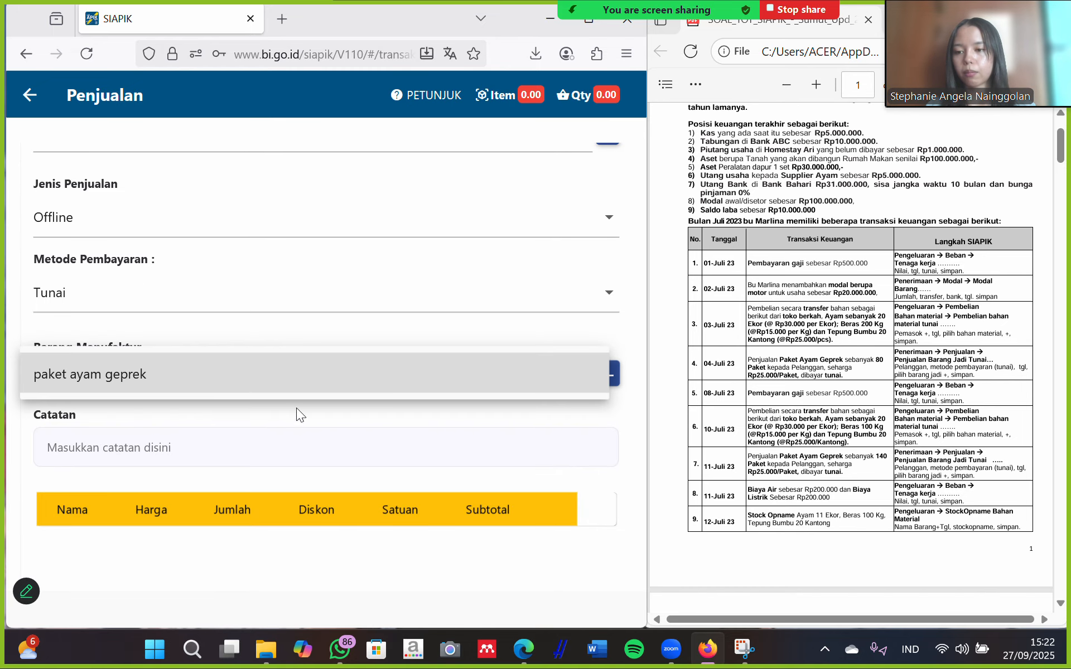
pyautogui.click(302, 371)
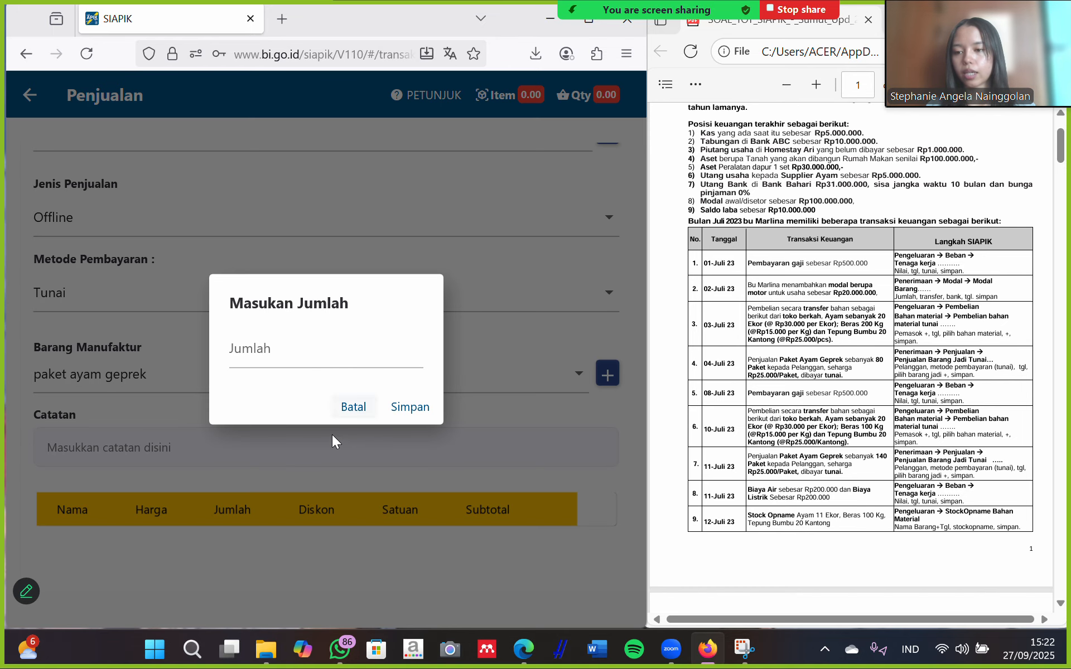
pyautogui.click(316, 358)
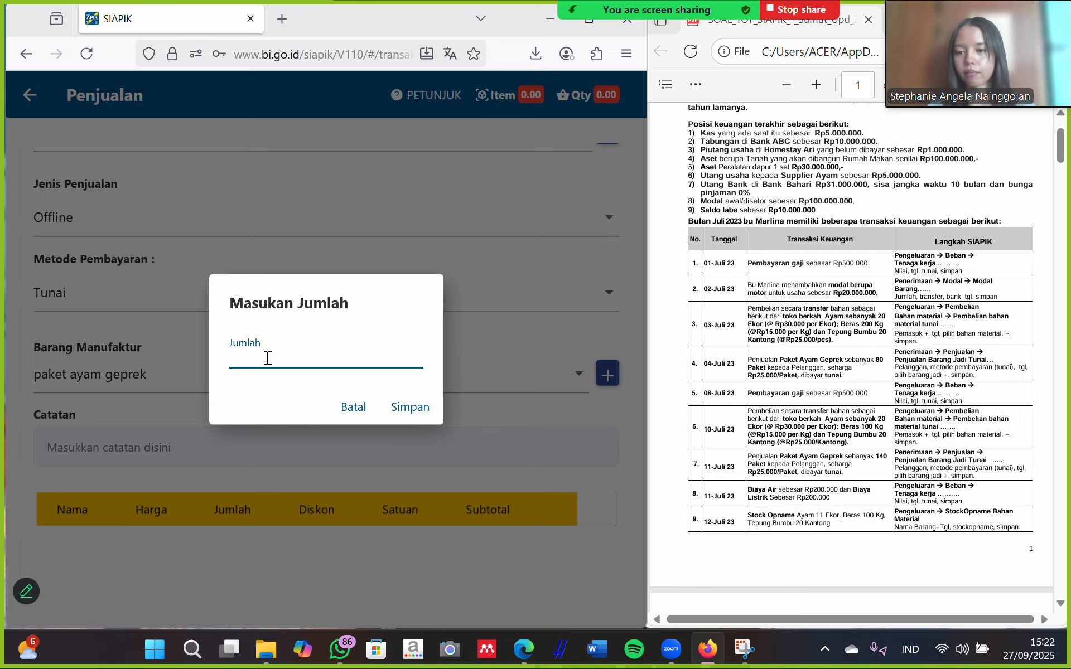
pyautogui.write('80')
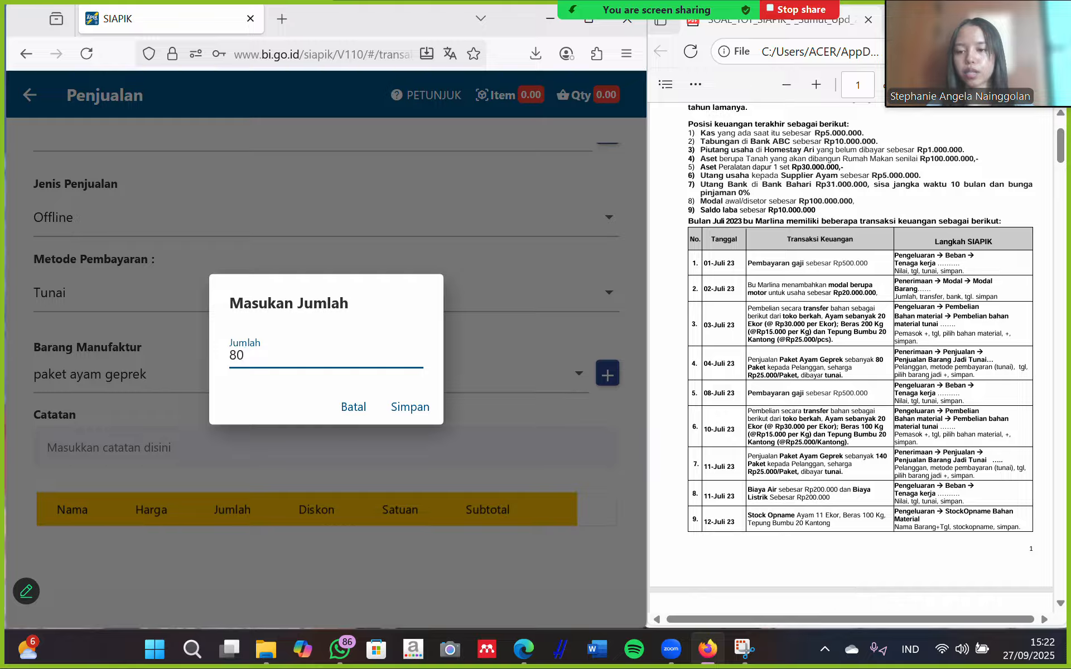
pyautogui.click(410, 415)
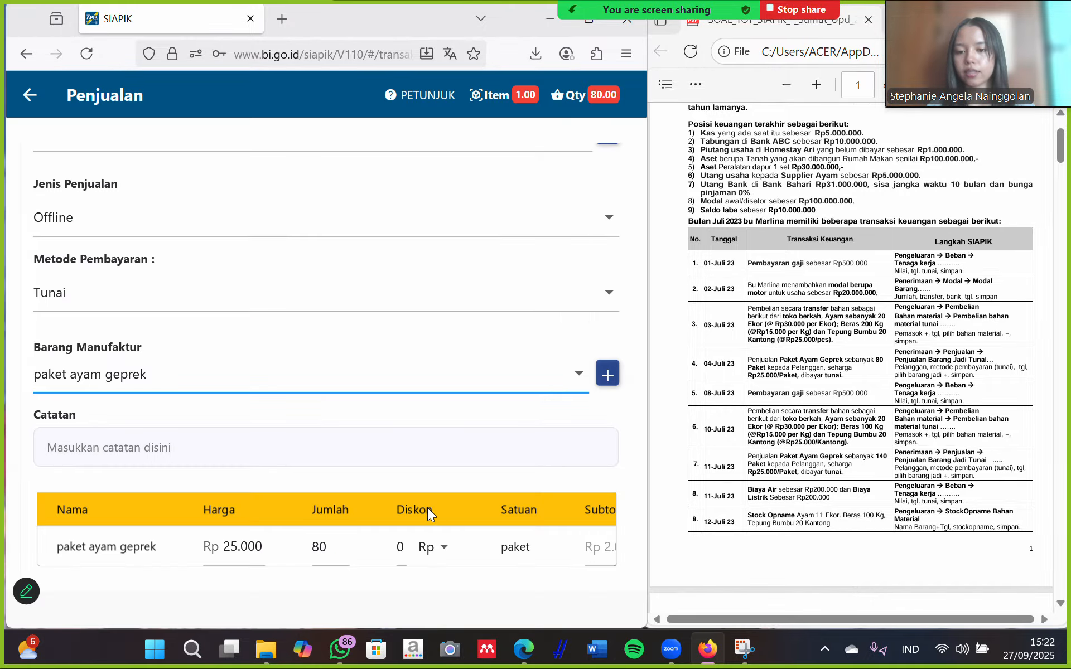
pyautogui.scroll(-4, 427, 508)
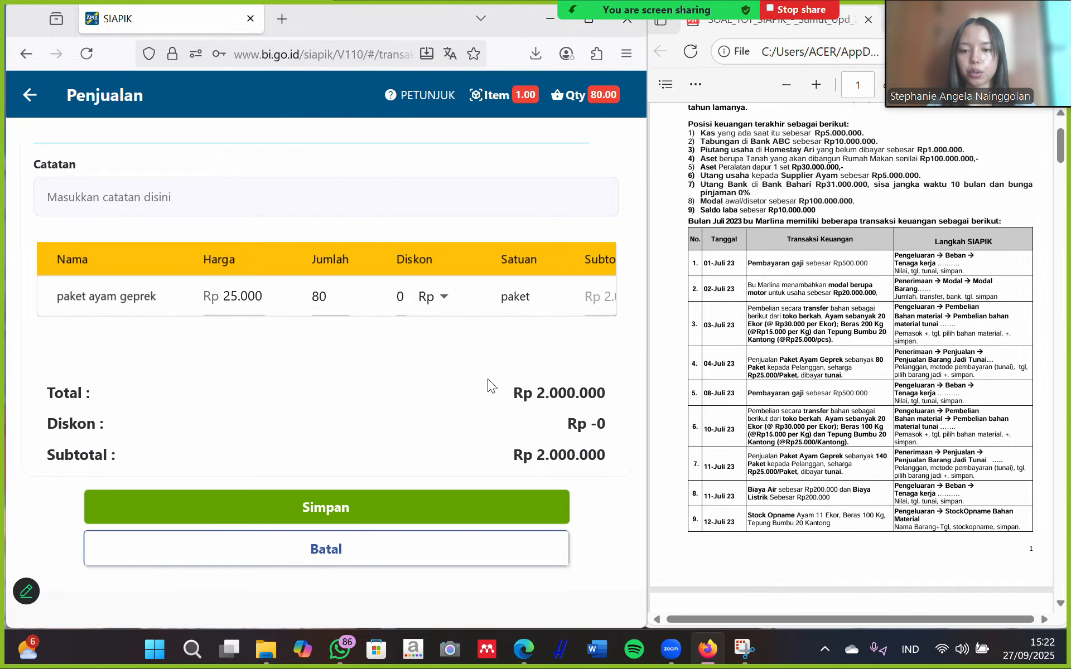
pyautogui.click(326, 509)
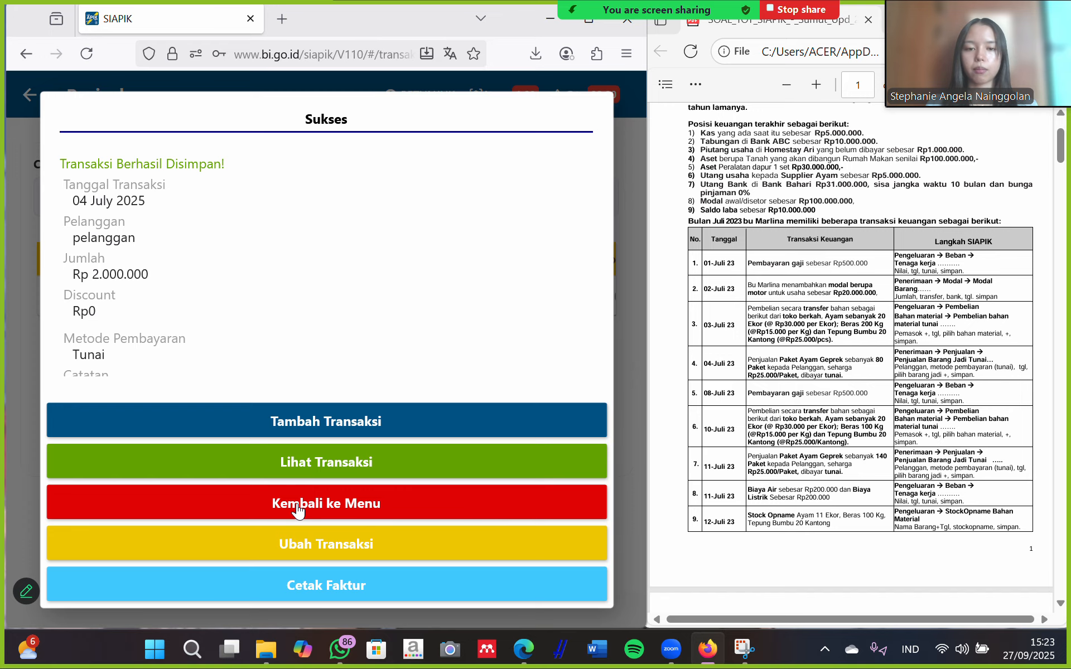
pyautogui.click(323, 514)
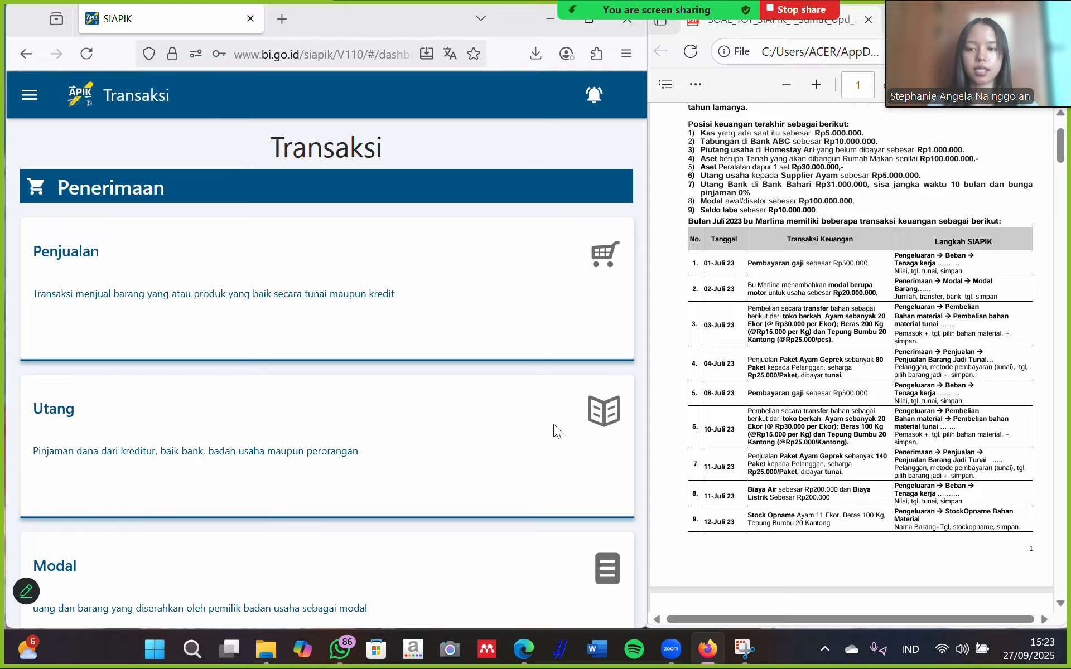
# Scroll to Pengeluaran and open the Beban Tenaga Kerja form from the Beban card.
pyautogui.scroll(-15, 199, 356)
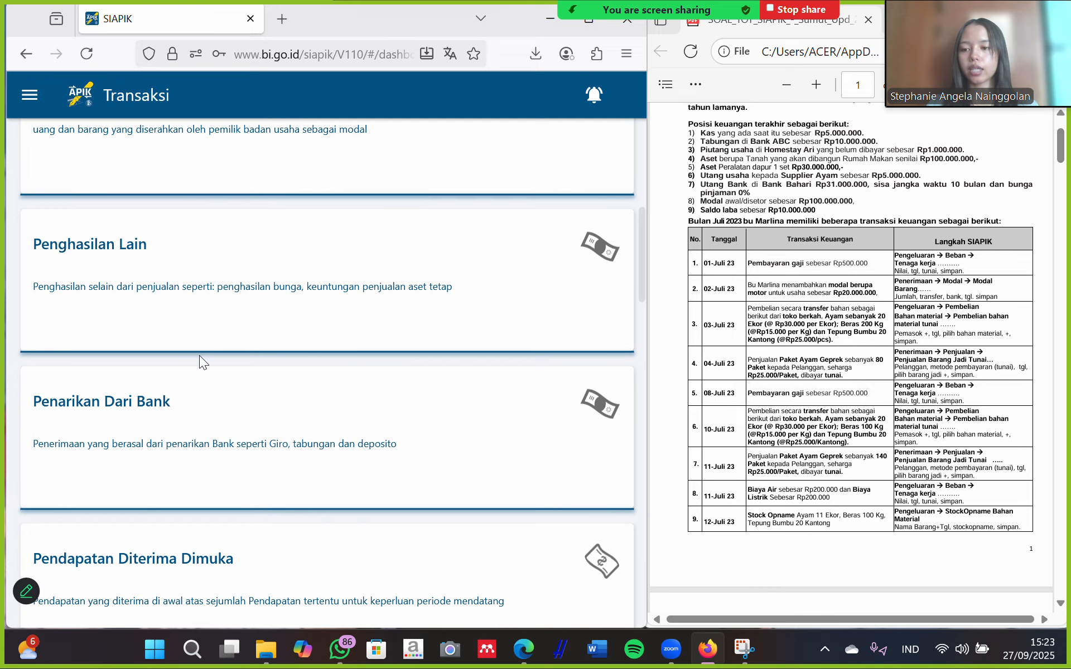
pyautogui.scroll(-2, 199, 356)
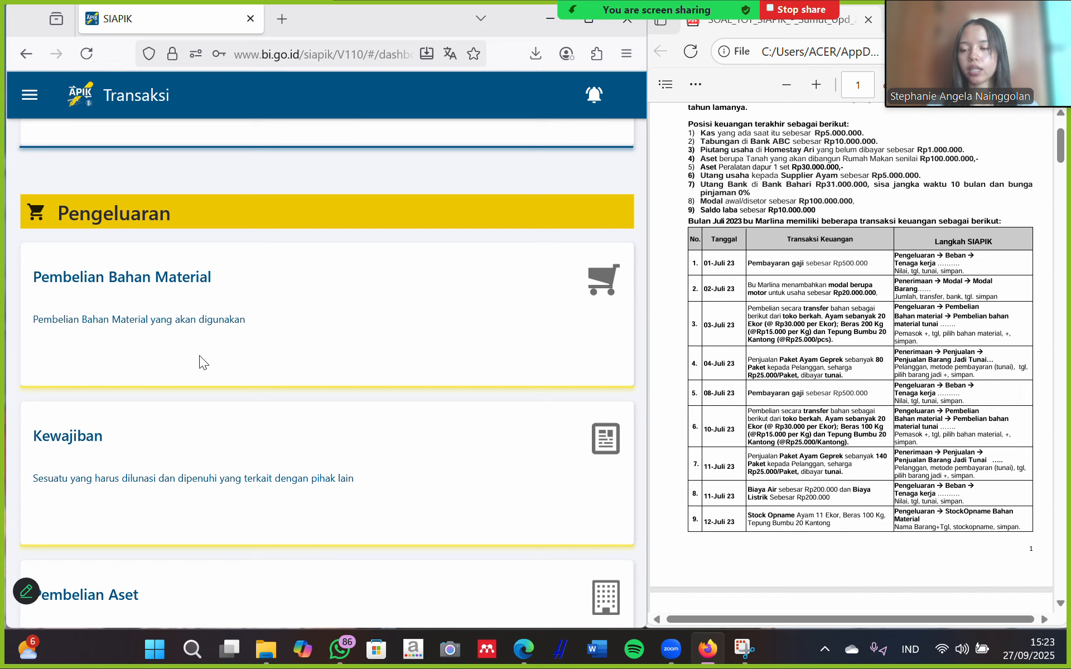
pyautogui.scroll(-6, 188, 412)
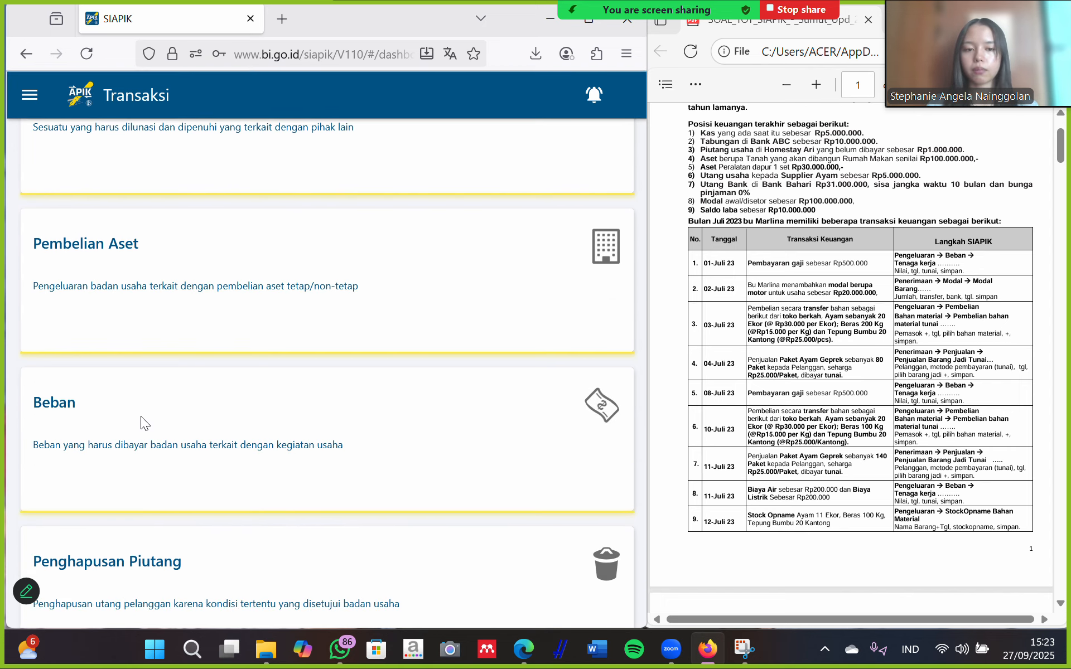
pyautogui.click(141, 416)
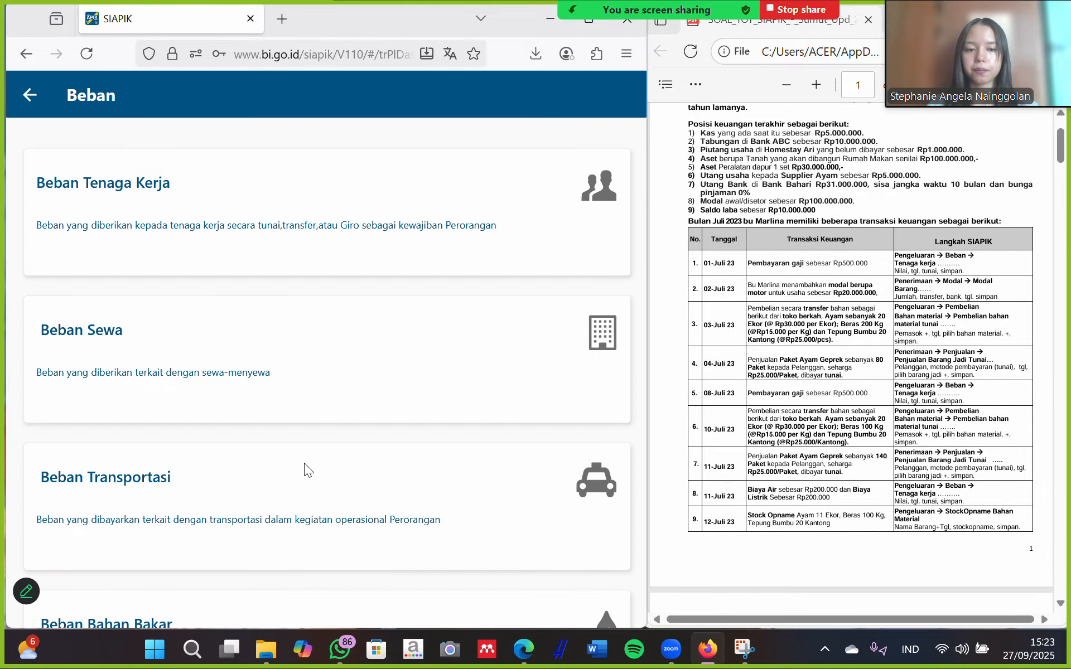
pyautogui.click(197, 210)
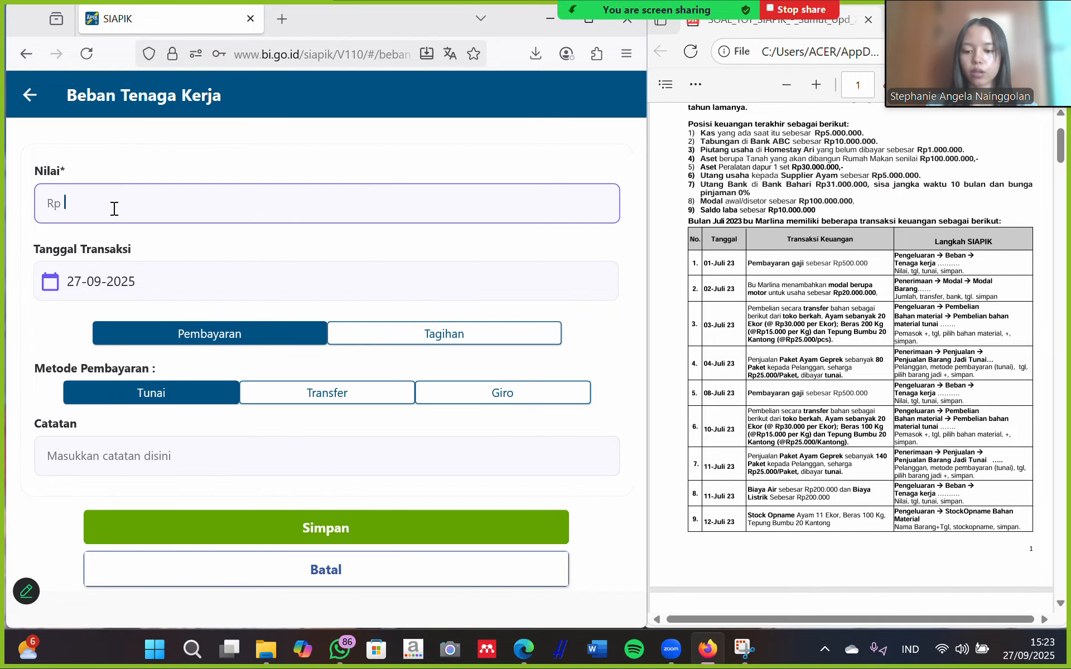
# Save a Rp 500.000 labour expense dated 08-07-2025 and return to the transactions menu.
pyautogui.write('5000000')
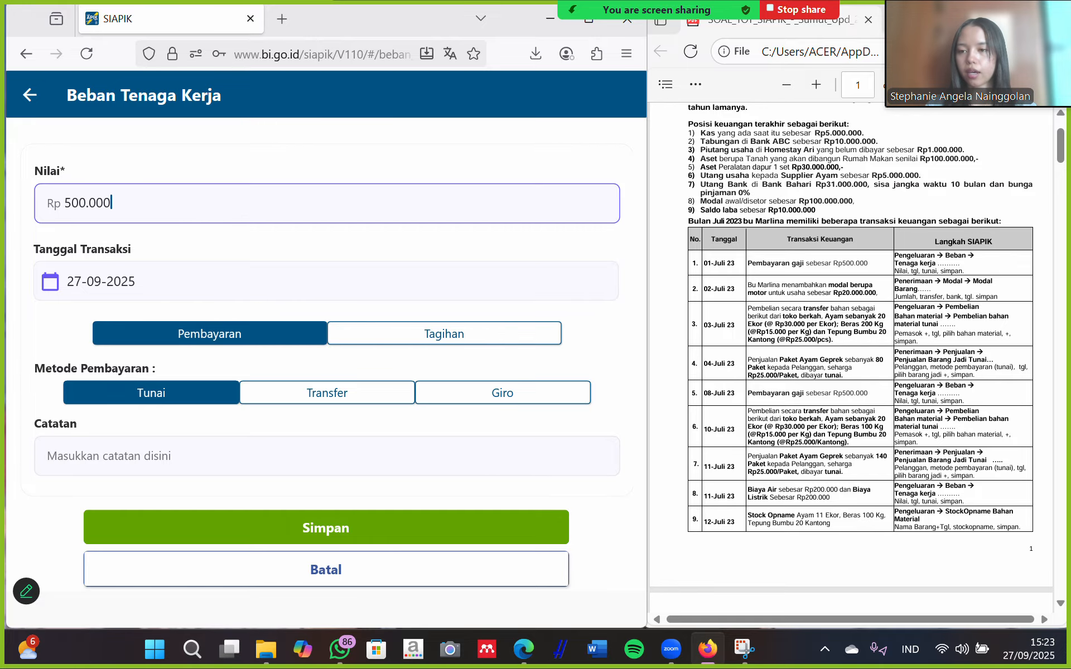
pyautogui.click(150, 287)
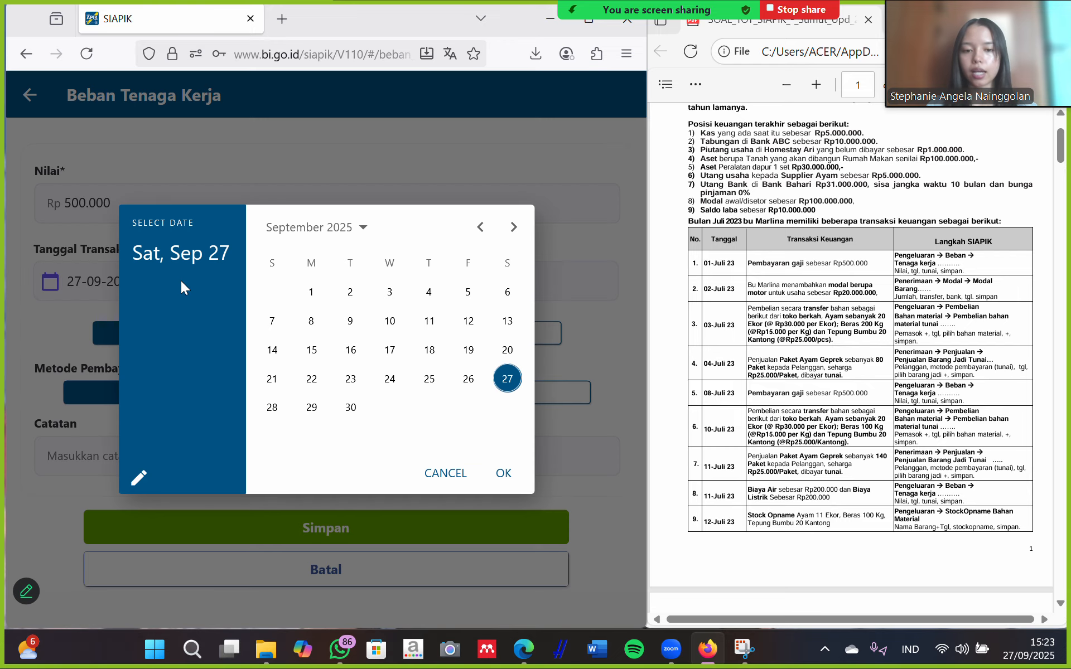
pyautogui.click(481, 227)
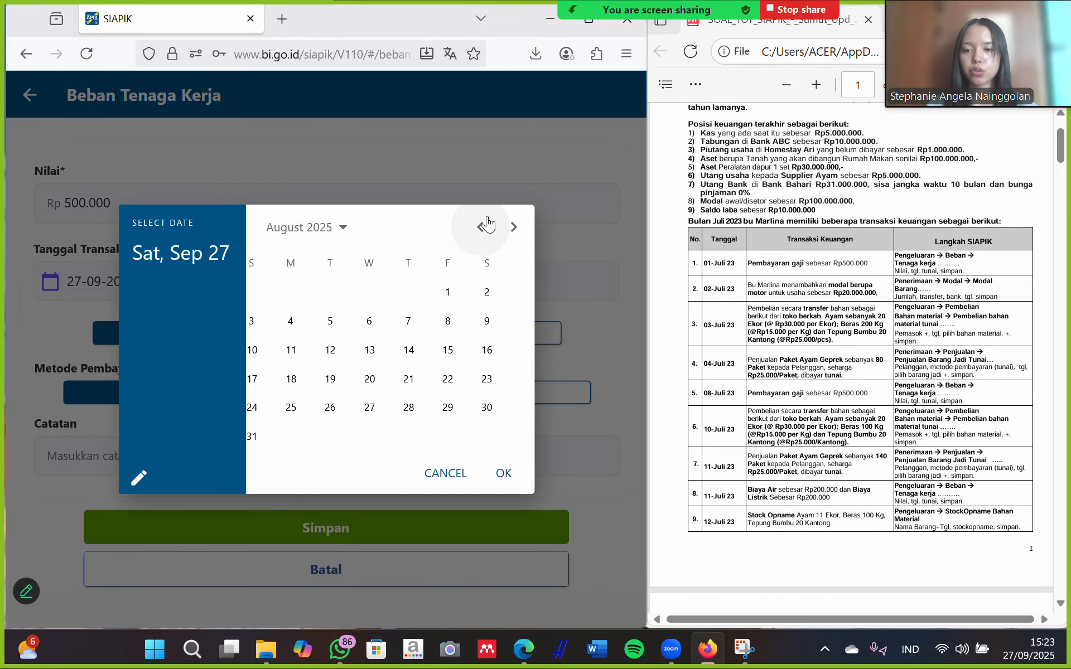
pyautogui.click(481, 226)
pyautogui.click(351, 321)
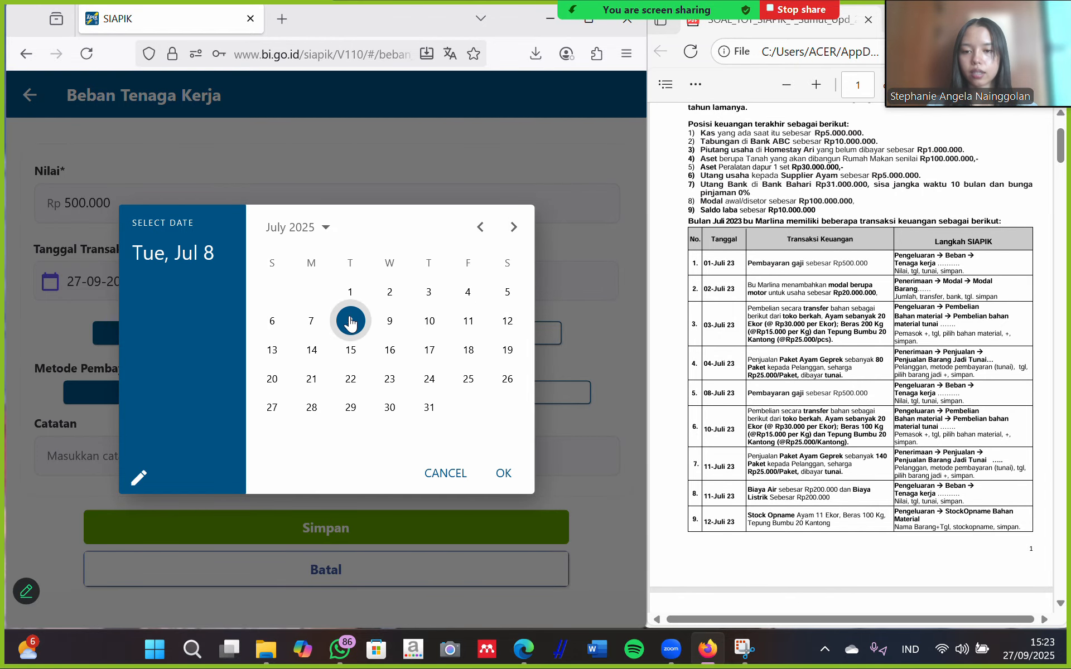
pyautogui.click(504, 473)
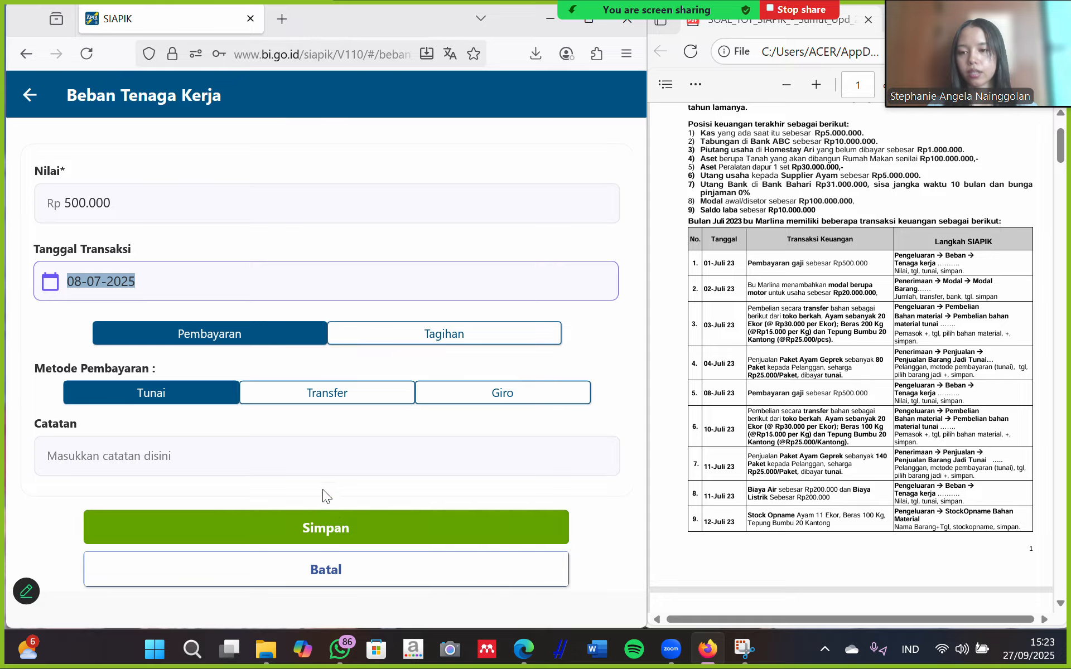
pyautogui.click(328, 524)
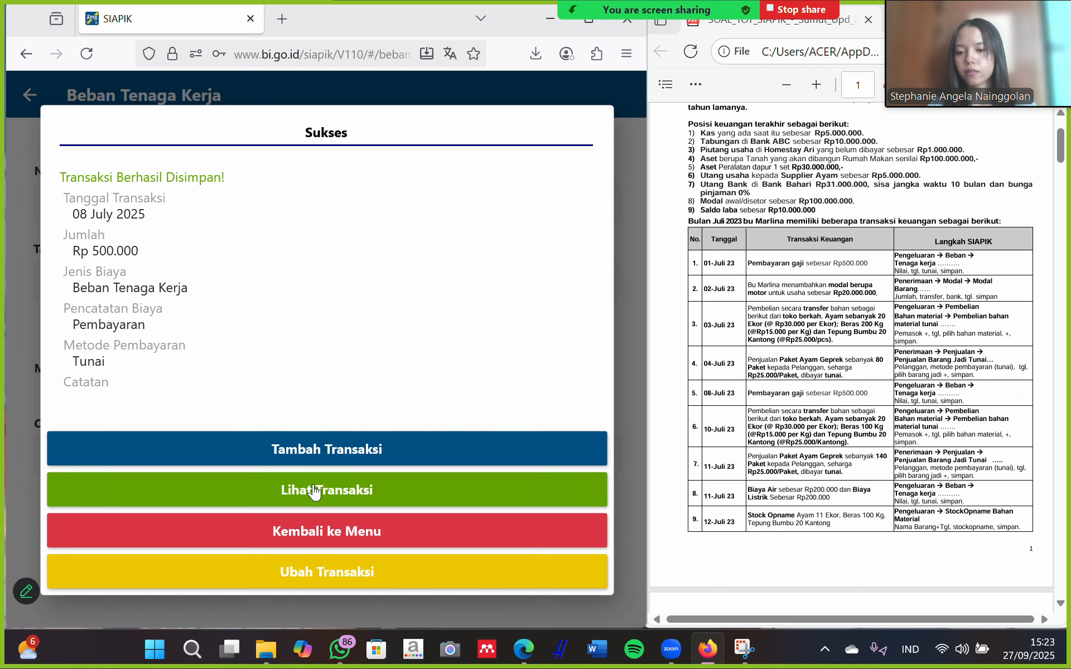
pyautogui.click(337, 525)
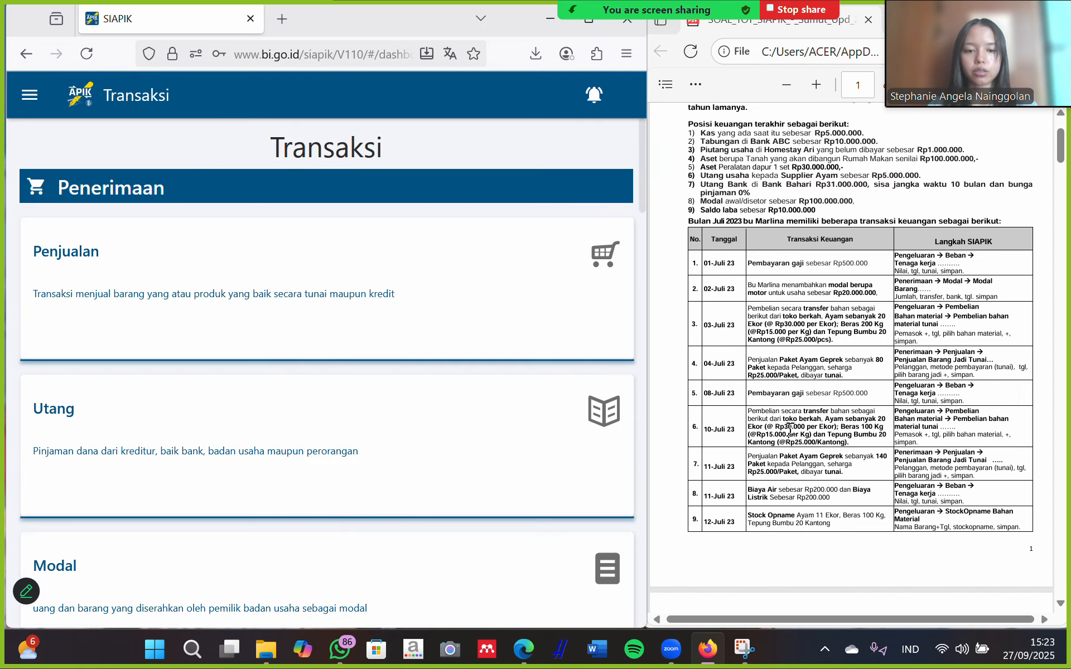
pyautogui.scroll(-3, 755, 373)
pyautogui.scroll(1, 748, 375)
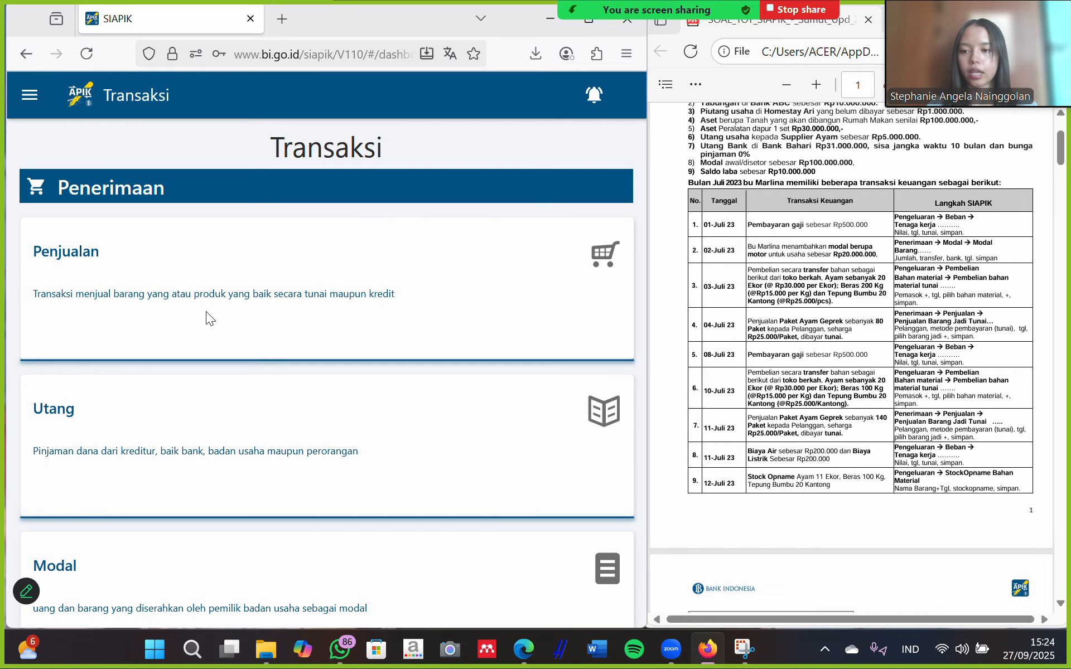
pyautogui.scroll(-5, 213, 344)
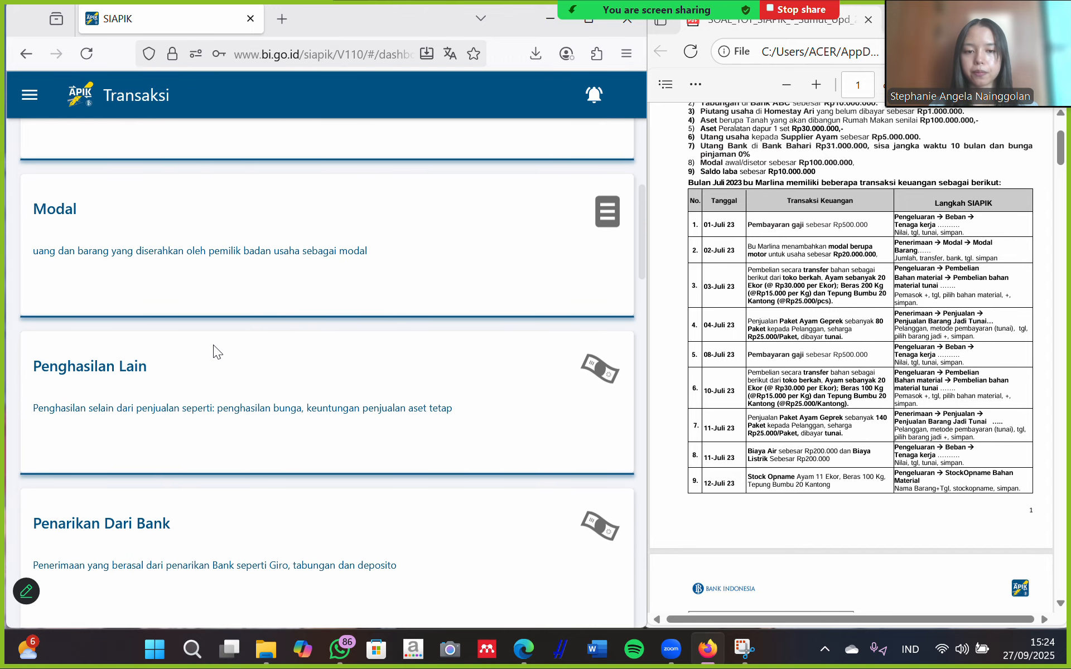
pyautogui.scroll(-5, 192, 476)
pyautogui.scroll(-2, 192, 475)
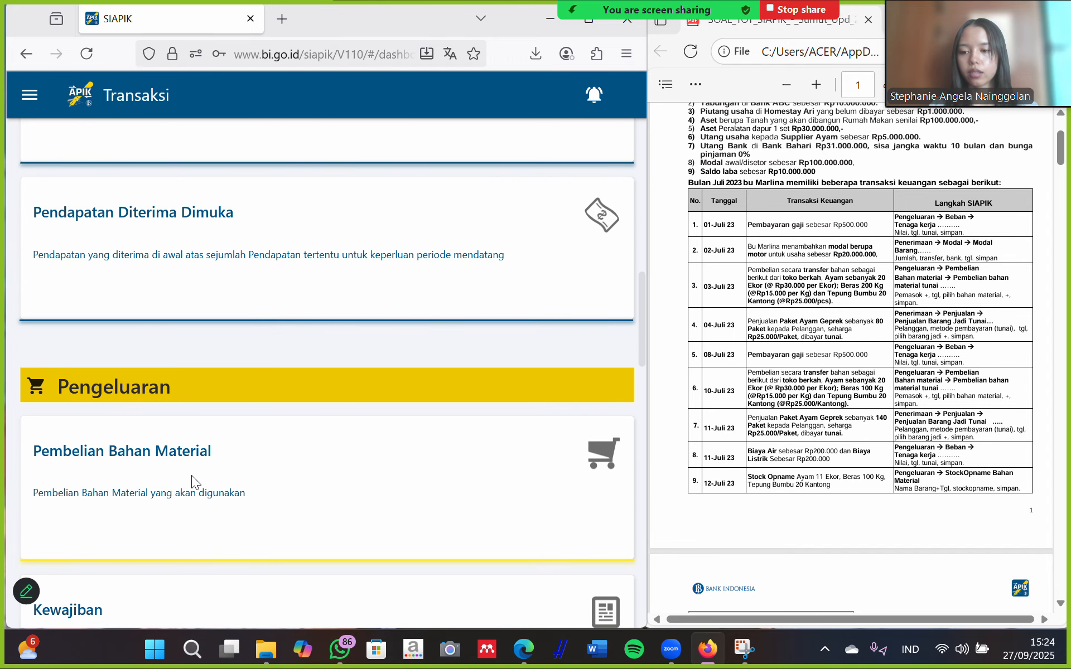
# Start a material purchase from supplier toko berkah, paid by transfer from bank ABC.
pyautogui.click(220, 481)
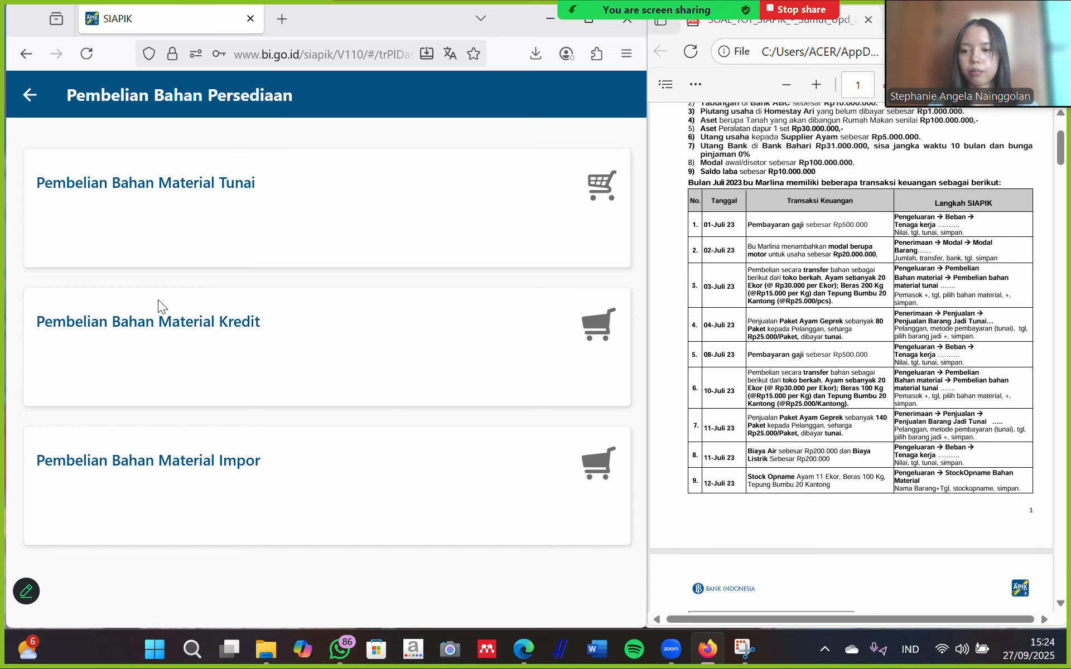
pyautogui.click(203, 213)
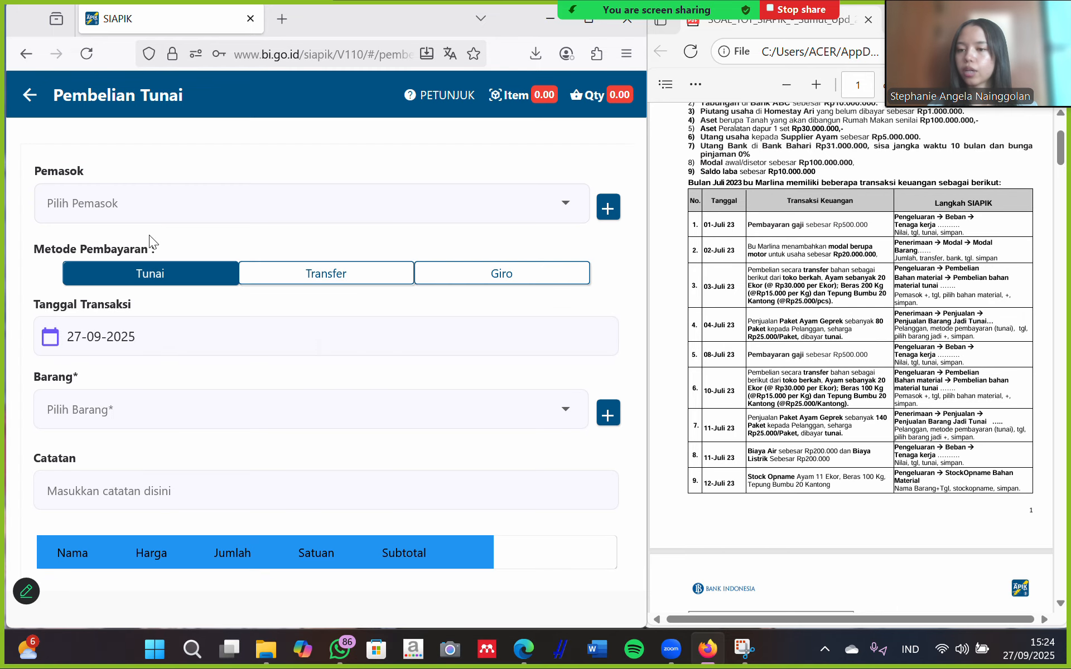
pyautogui.click(242, 208)
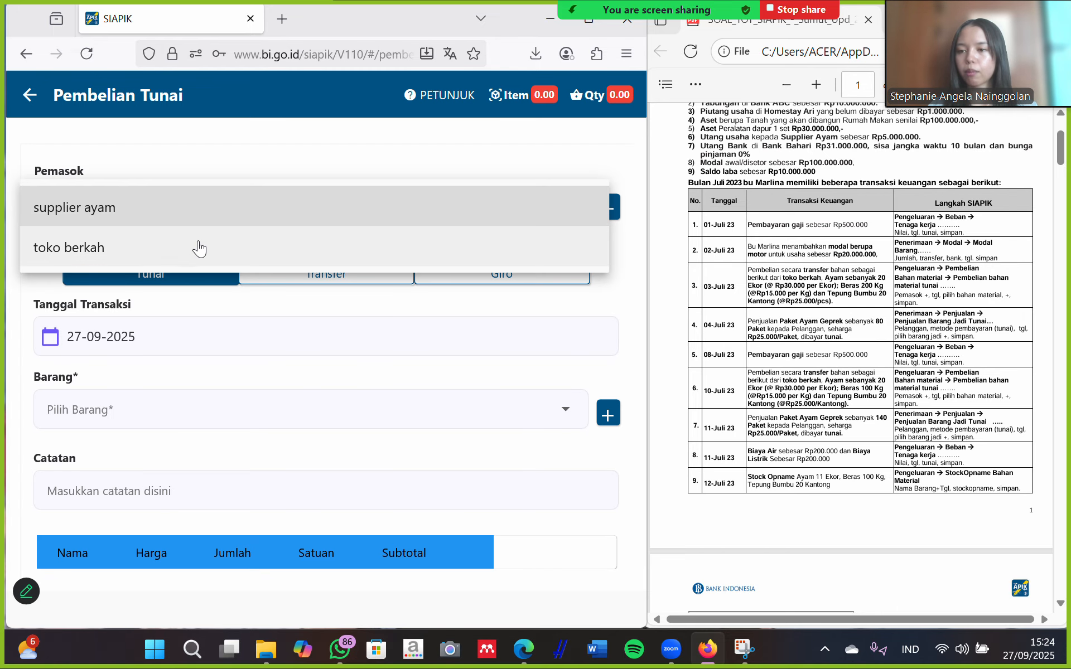
pyautogui.click(129, 249)
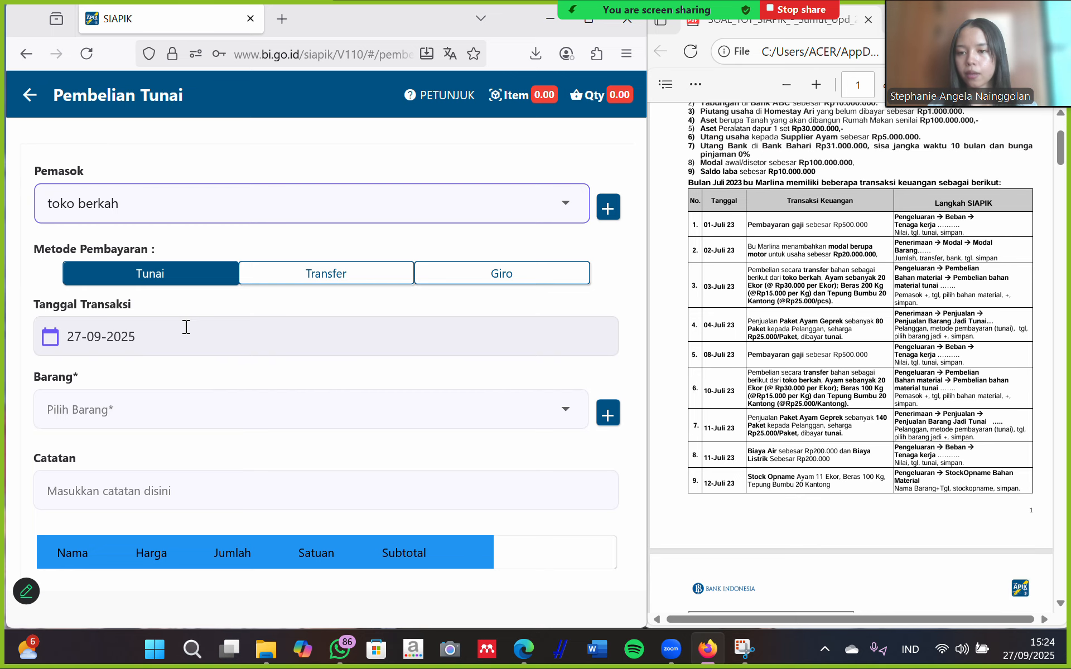
pyautogui.click(326, 276)
pyautogui.click(146, 339)
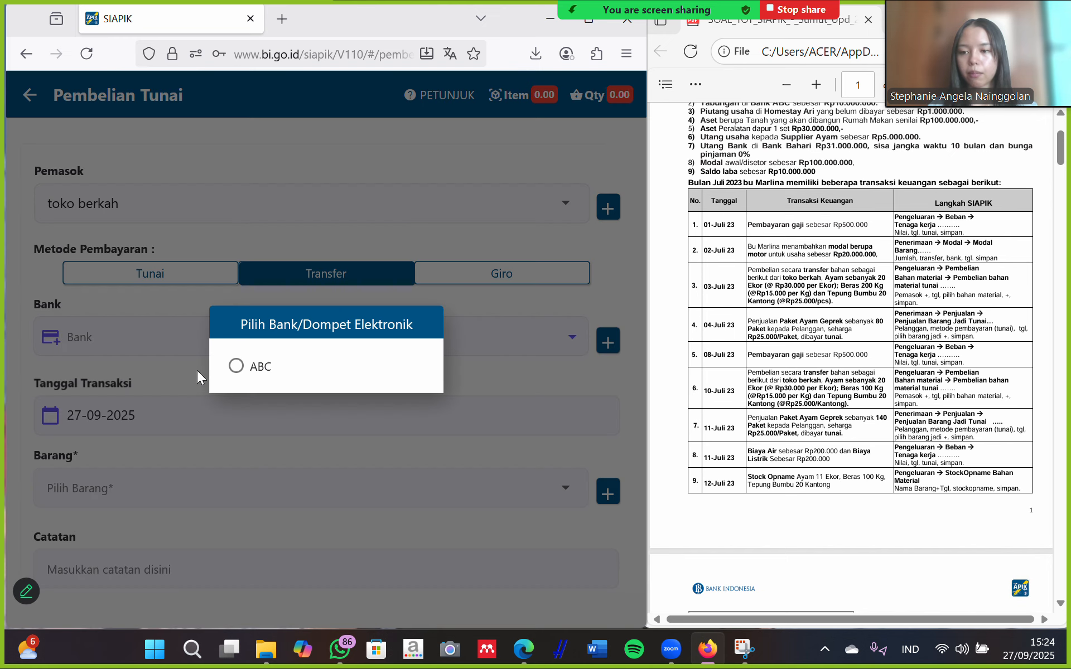
pyautogui.click(248, 369)
# Set the purchase's transaction date to 10-07-2025.
pyautogui.click(140, 417)
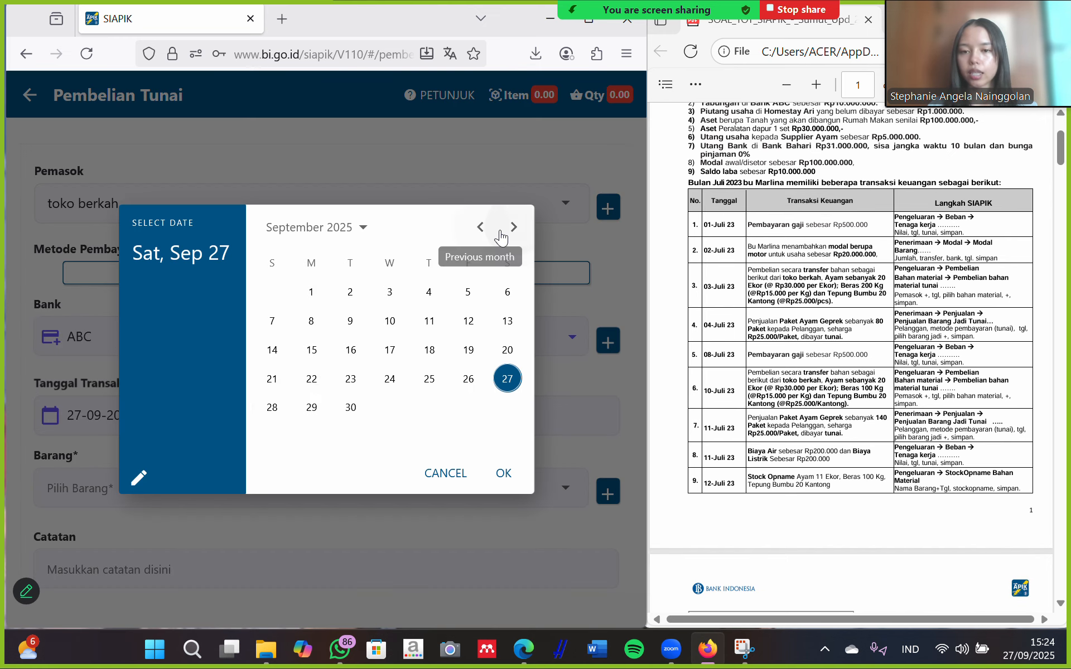
pyautogui.click(481, 228)
pyautogui.click(481, 228)
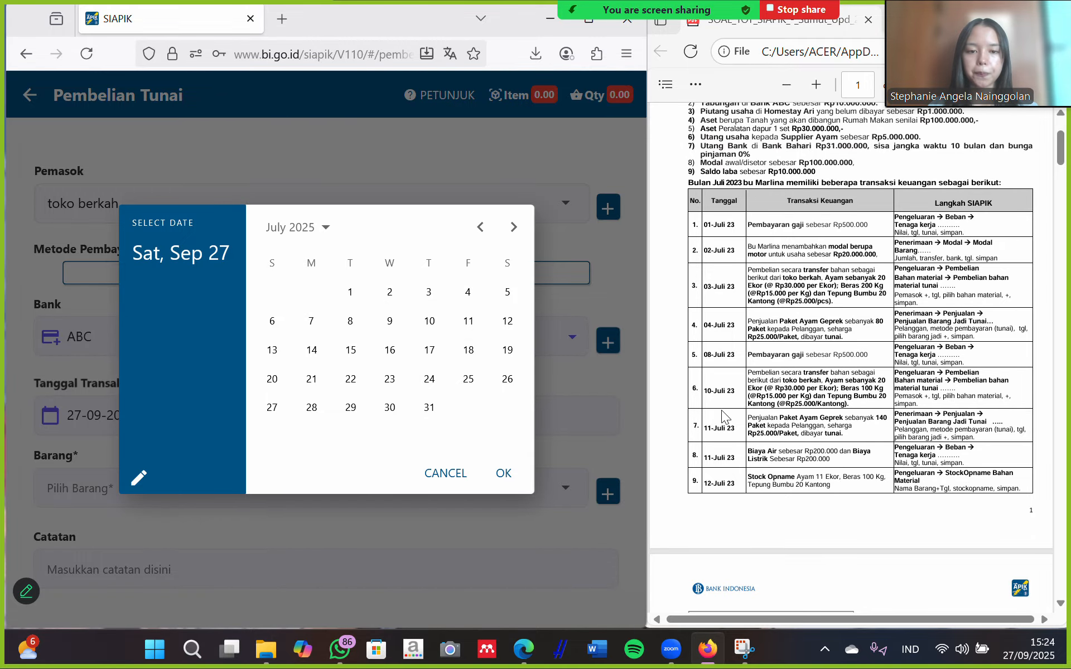
pyautogui.click(429, 321)
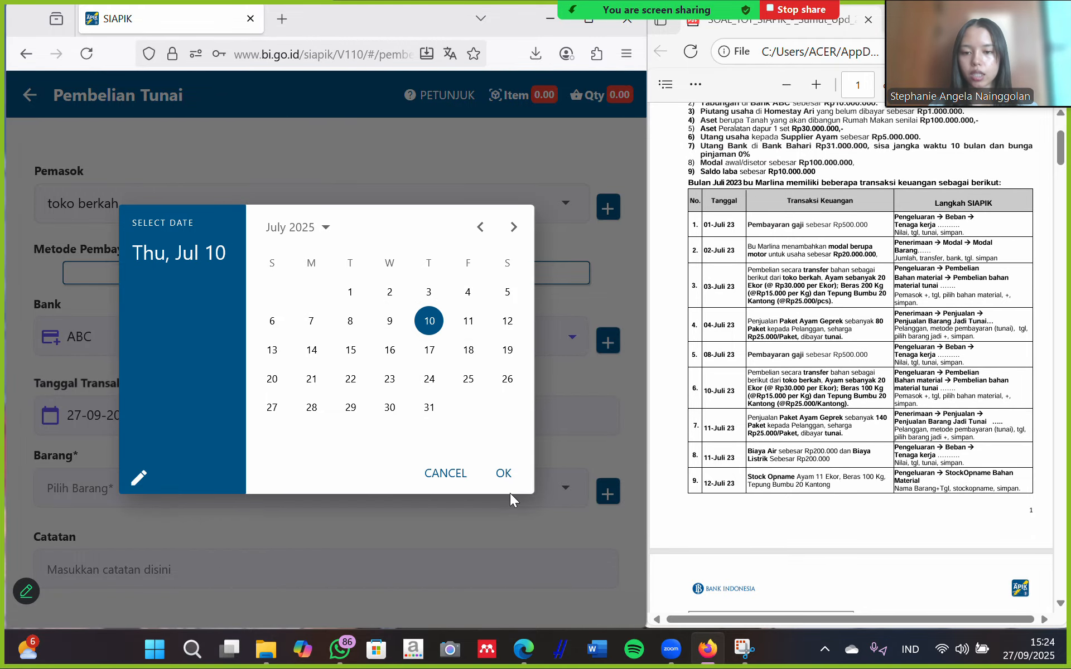
pyautogui.click(501, 472)
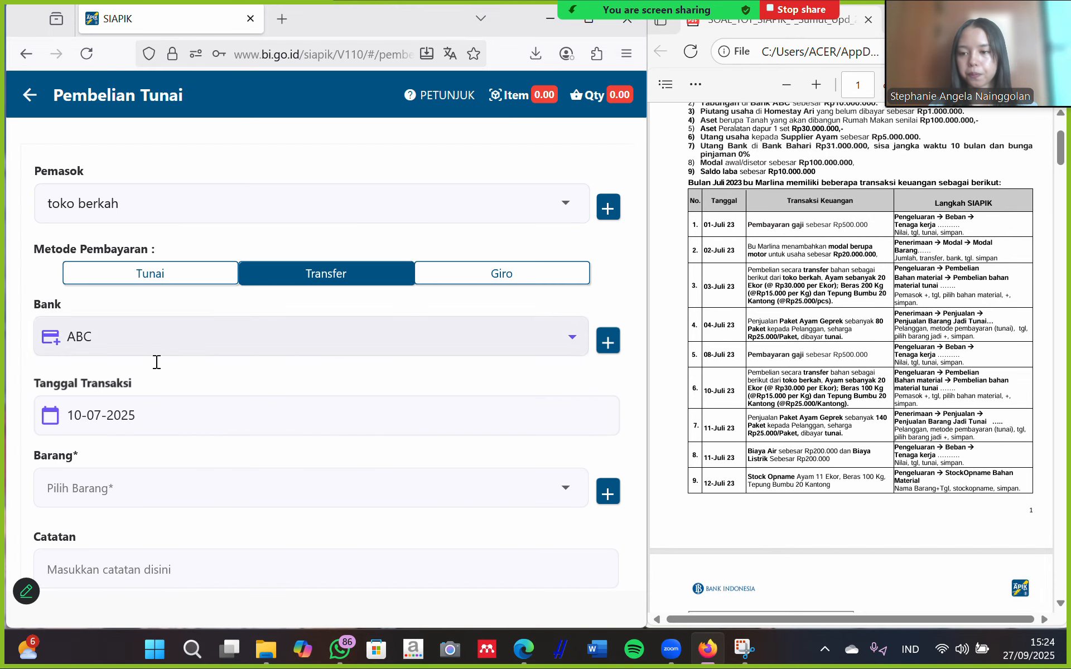
pyautogui.click(165, 489)
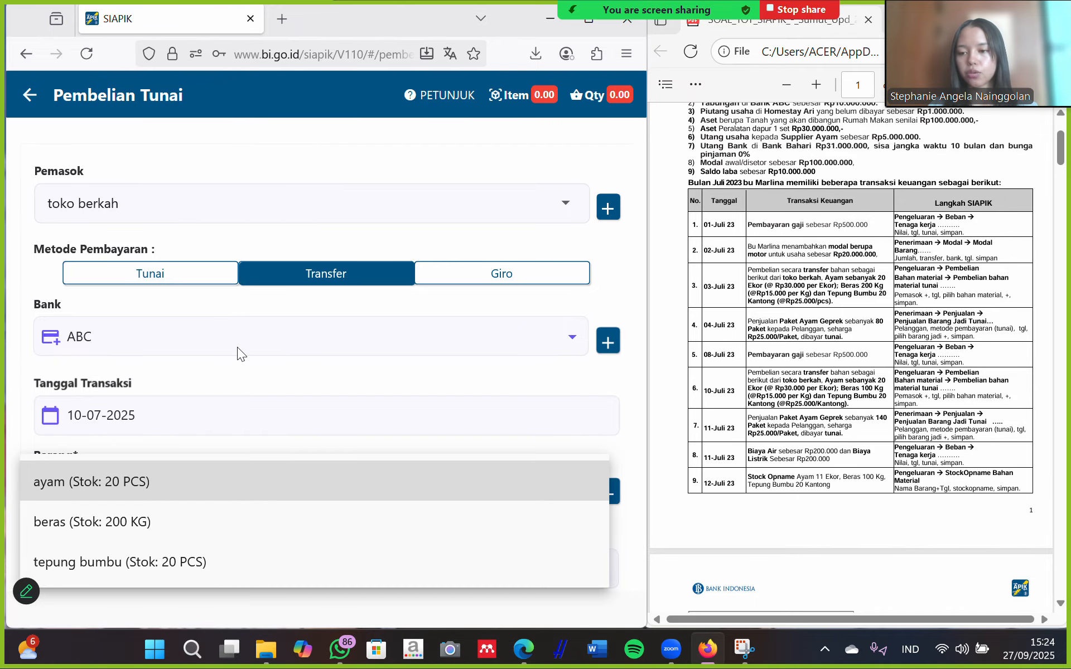
pyautogui.click(360, 310)
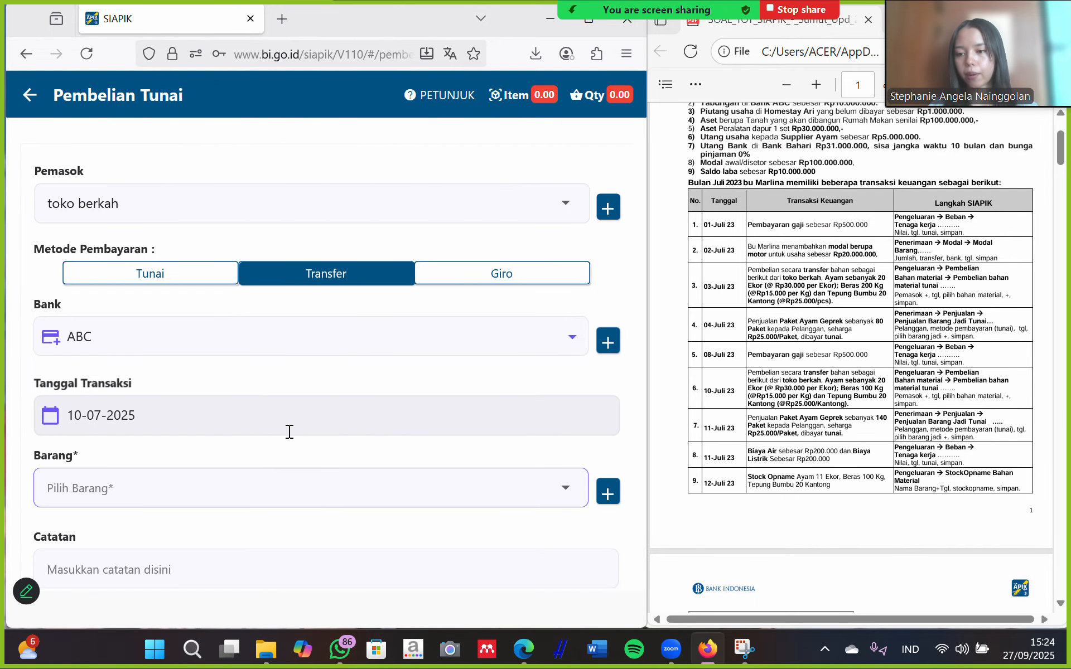
pyautogui.scroll(-3, 282, 432)
# Add 20 PCS ayam to the purchase and save it at Rp600.000.
pyautogui.click(305, 332)
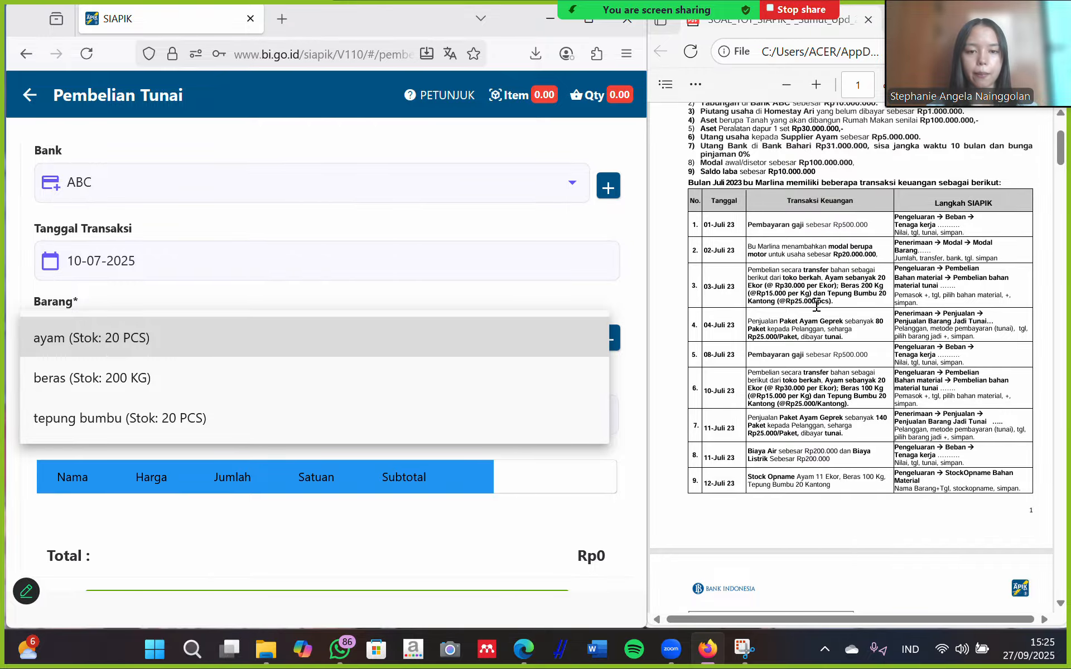
pyautogui.click(96, 340)
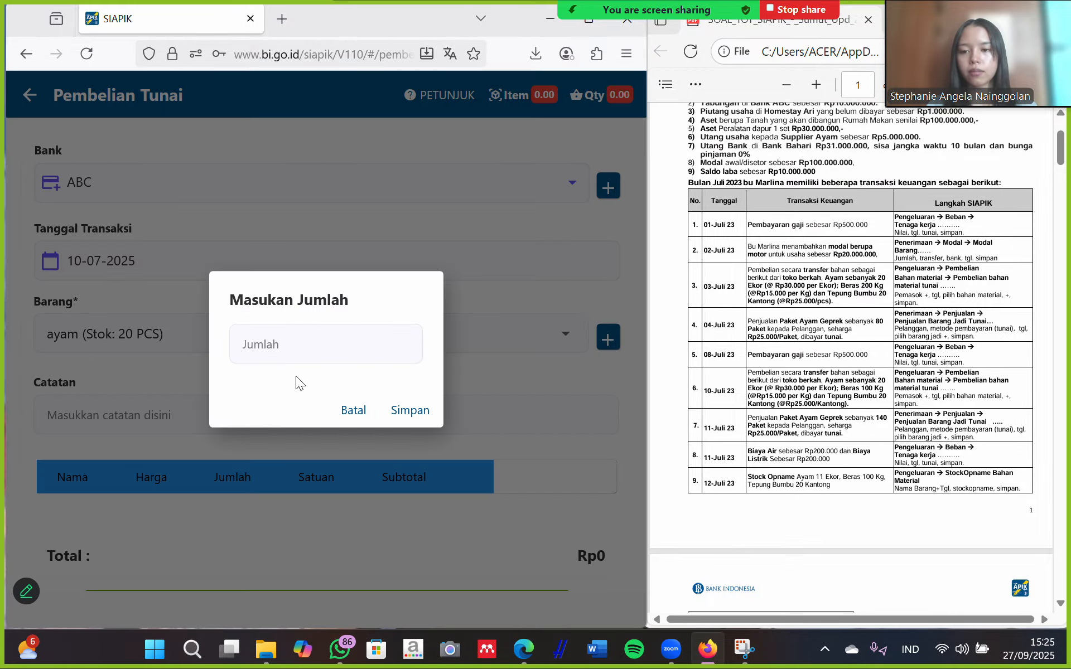
pyautogui.click(307, 343)
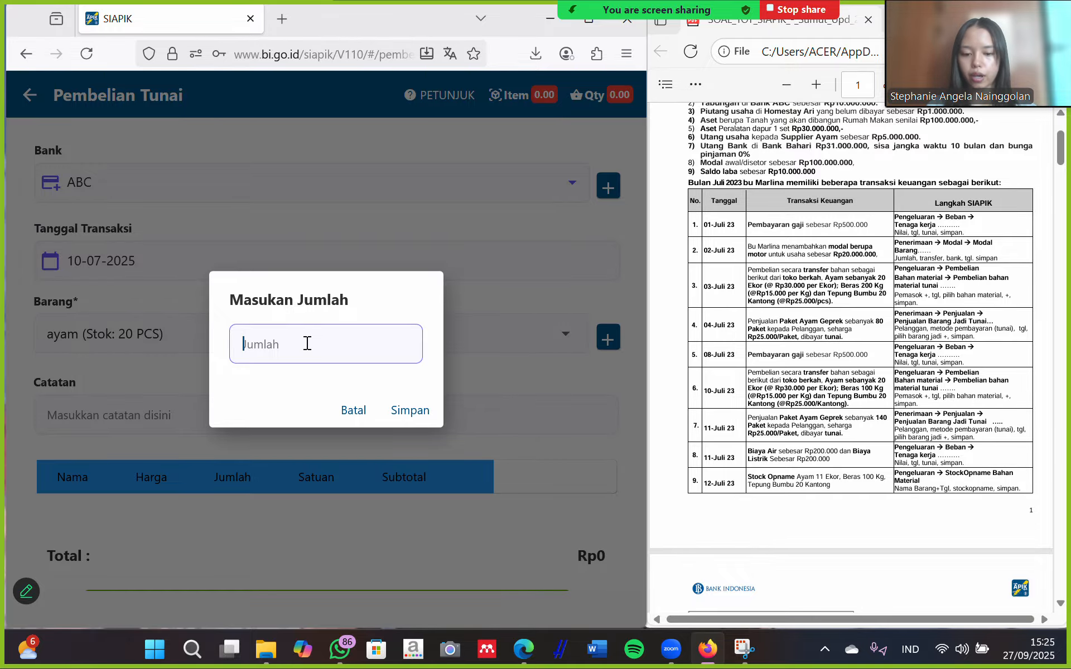
pyautogui.write('20')
pyautogui.click(433, 419)
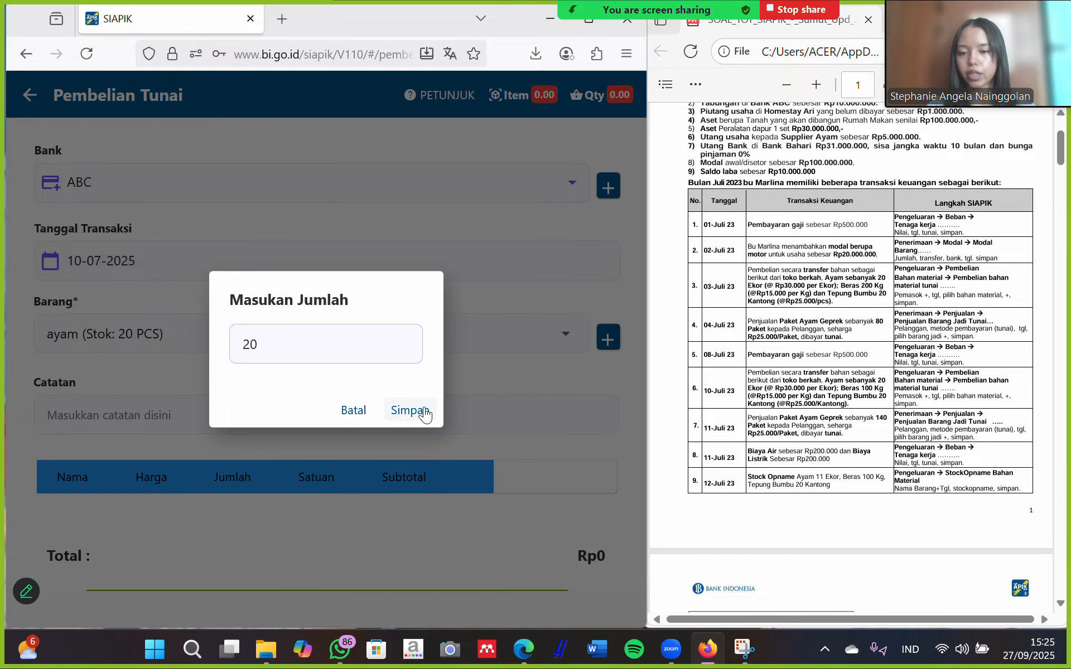
pyautogui.scroll(-3, 364, 437)
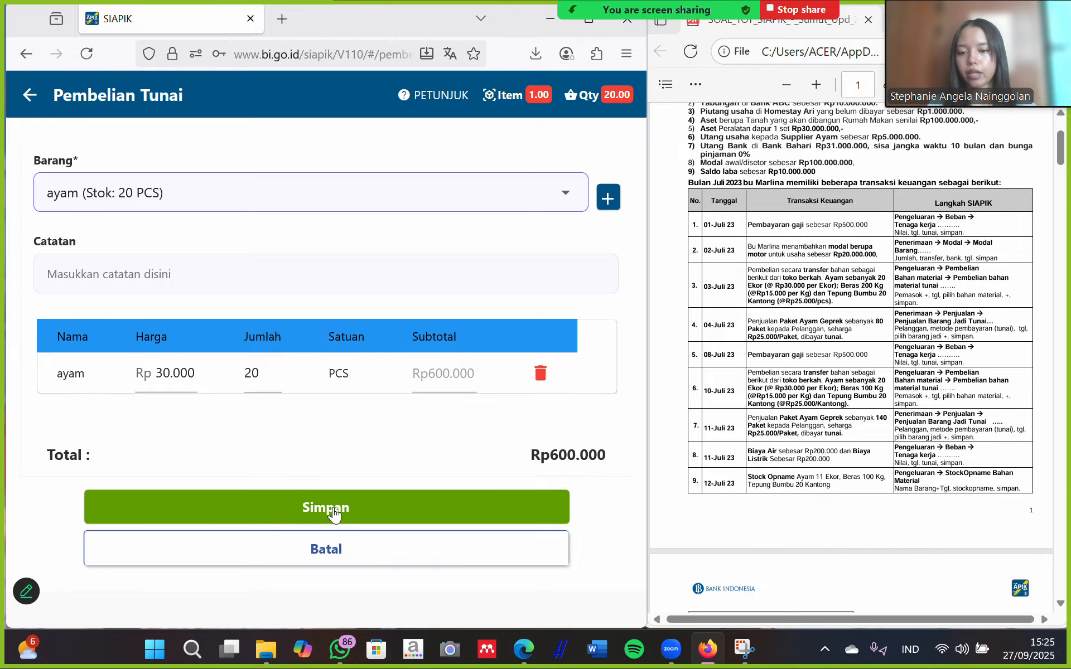
pyautogui.click(334, 514)
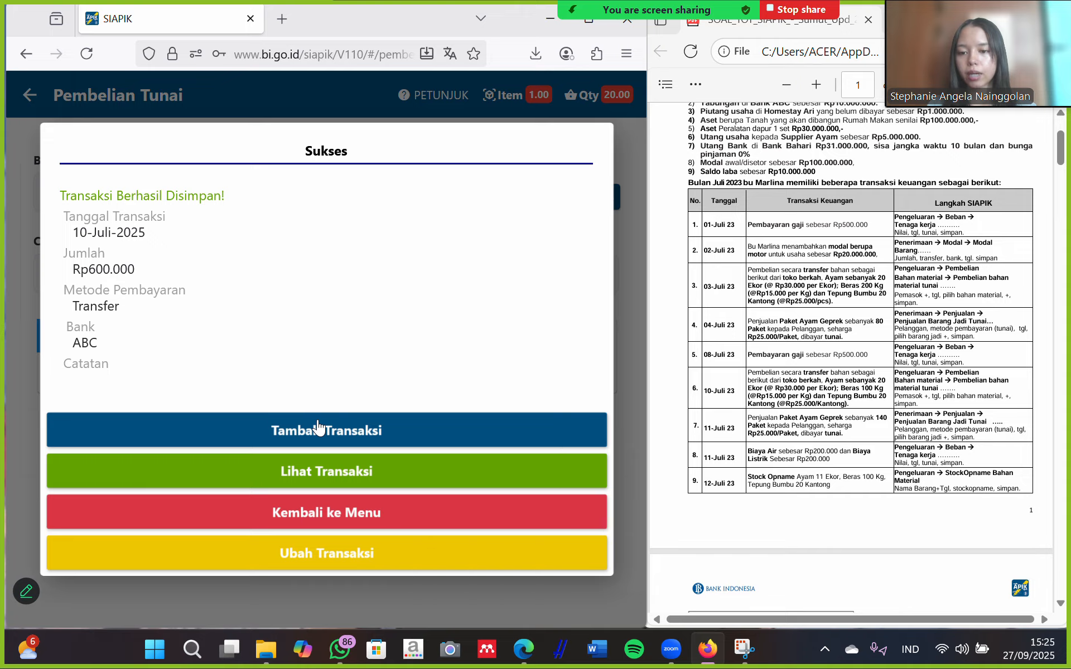
# Start another purchase paid by transfer via bank ABC, dated 10-07-2025.
pyautogui.click(318, 430)
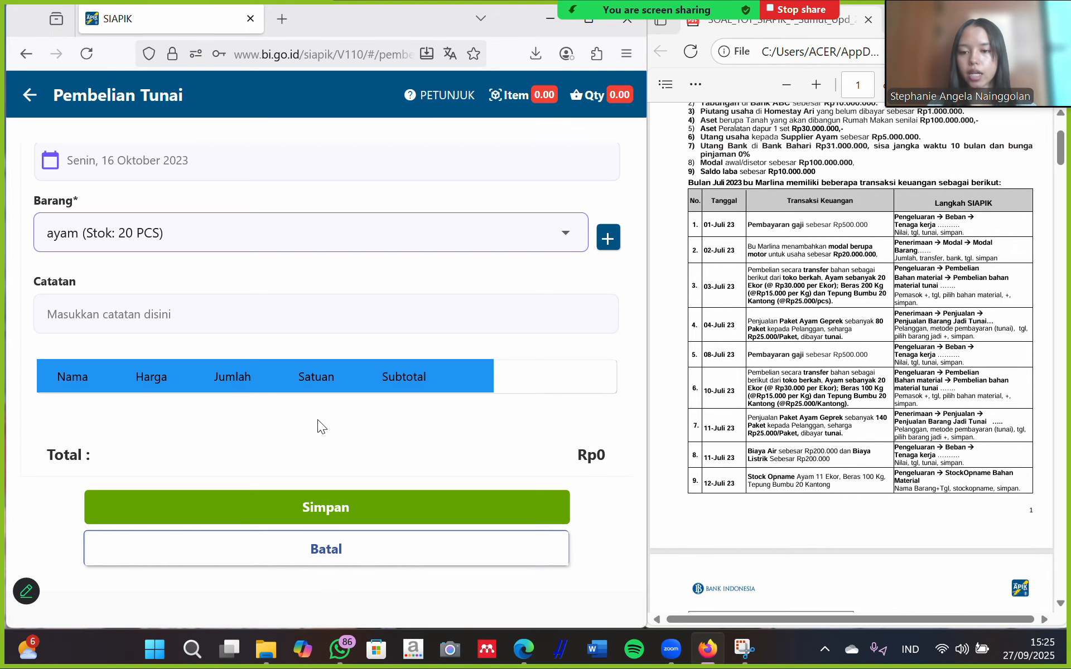
pyautogui.scroll(3, 270, 279)
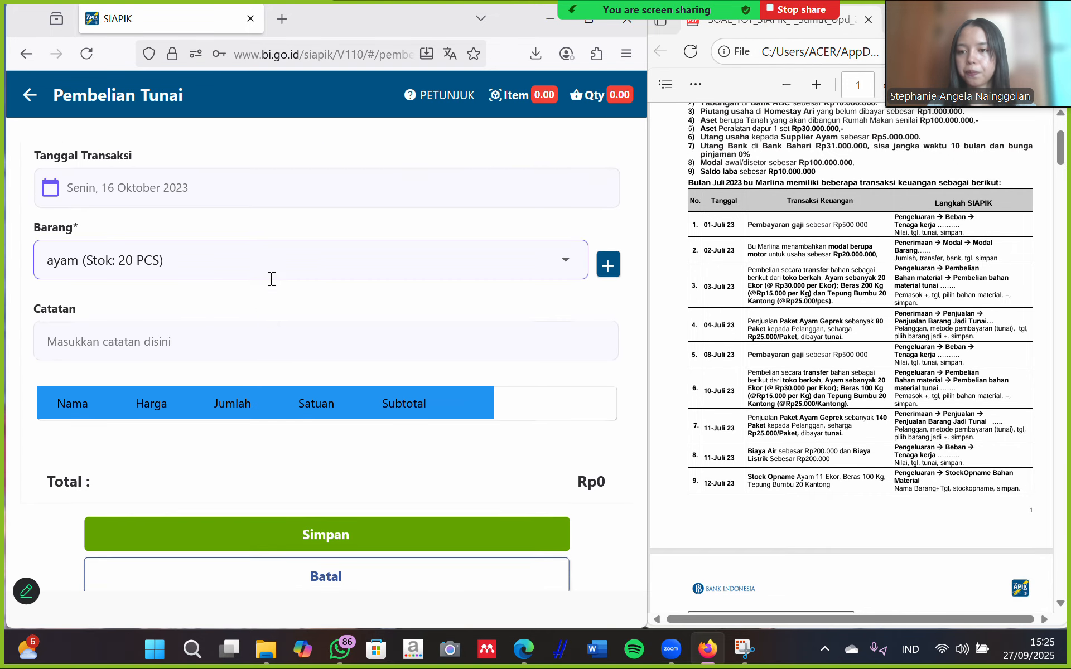
pyautogui.click(342, 277)
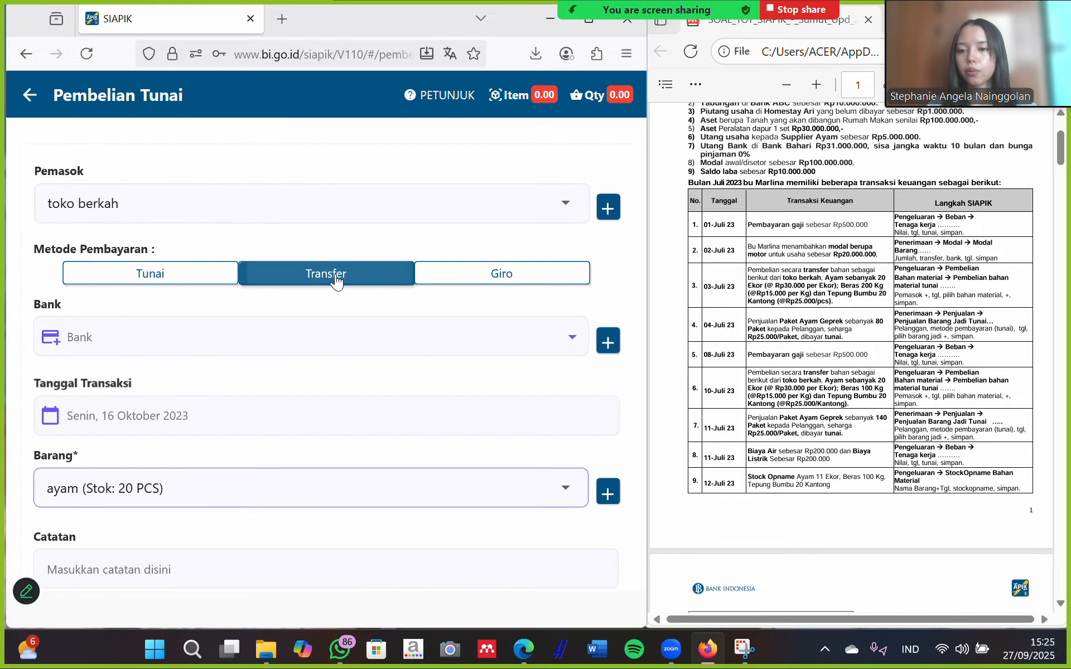
pyautogui.click(167, 340)
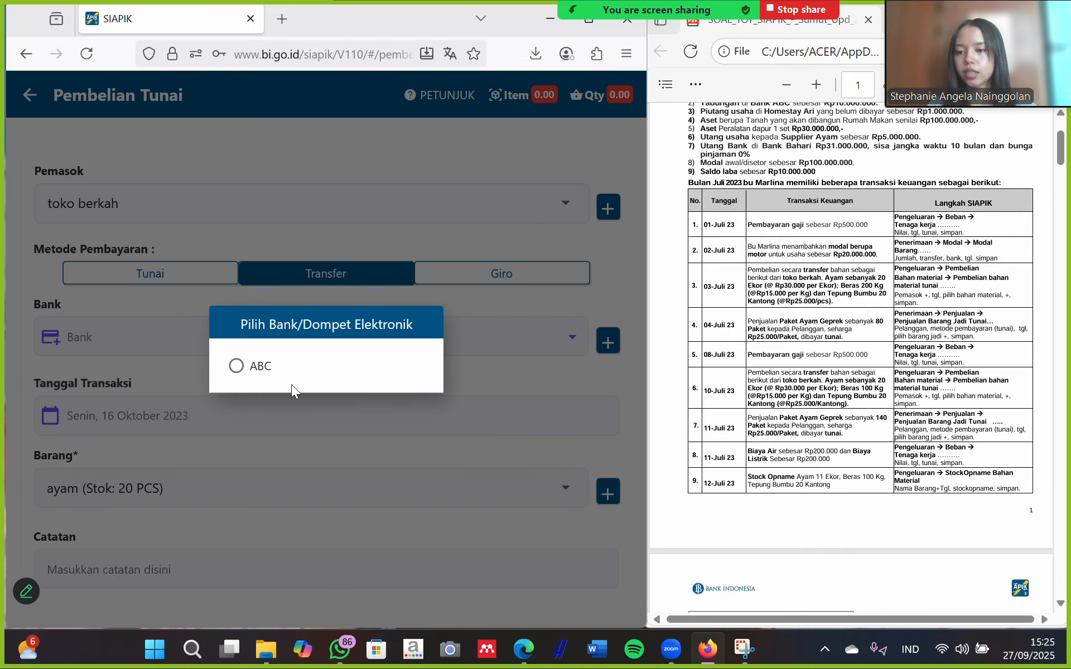
pyautogui.click(304, 369)
pyautogui.click(196, 413)
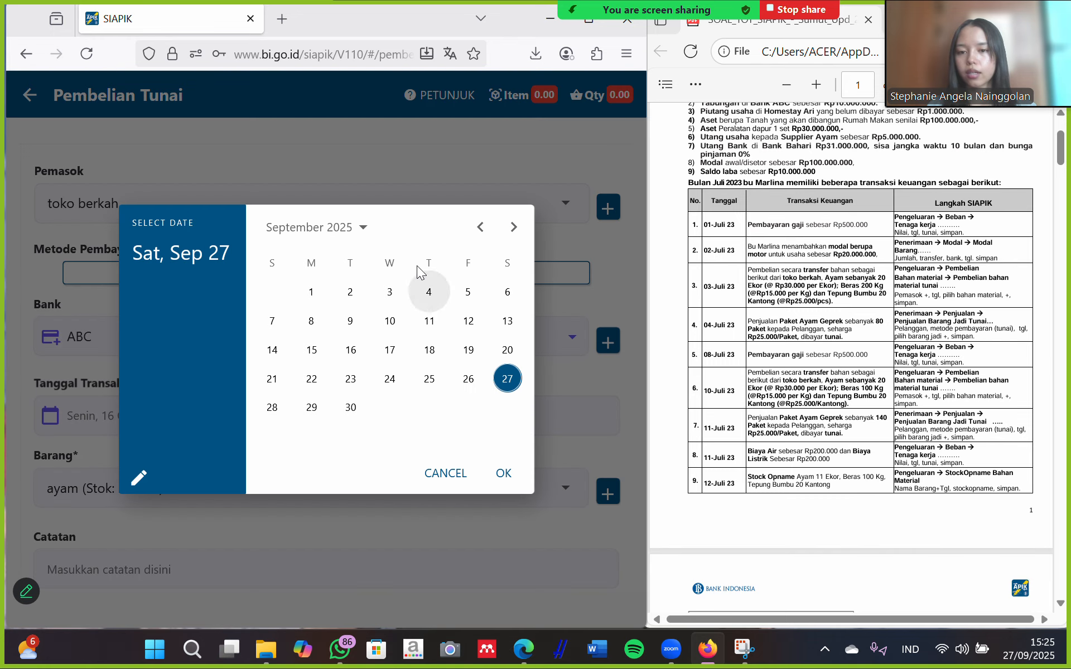
pyautogui.click(480, 227)
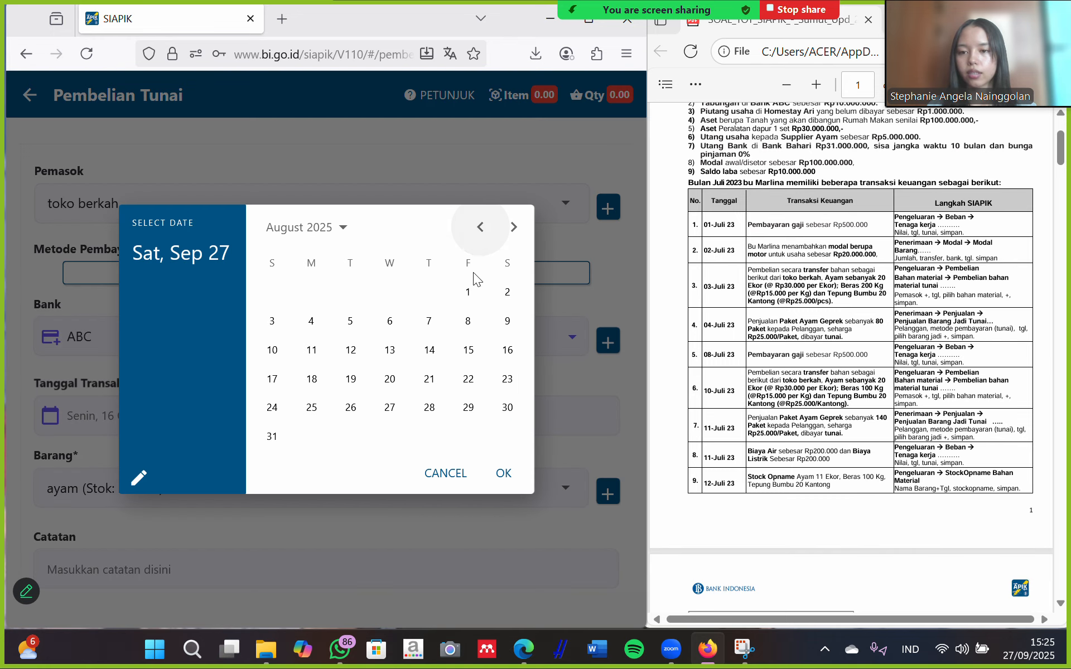
pyautogui.click(481, 227)
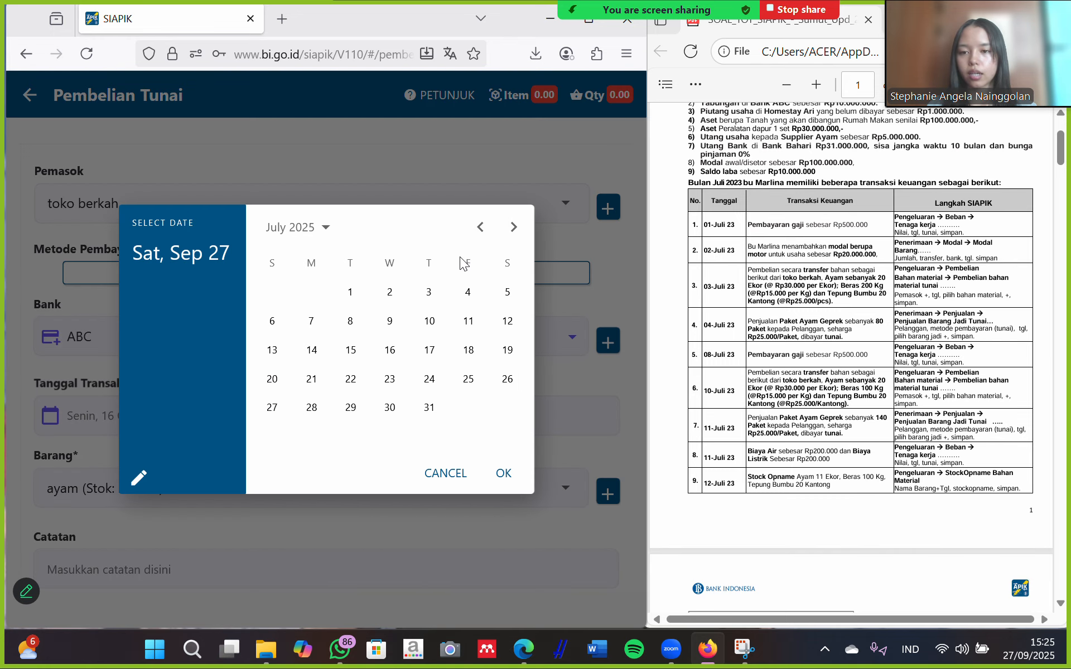
pyautogui.click(430, 323)
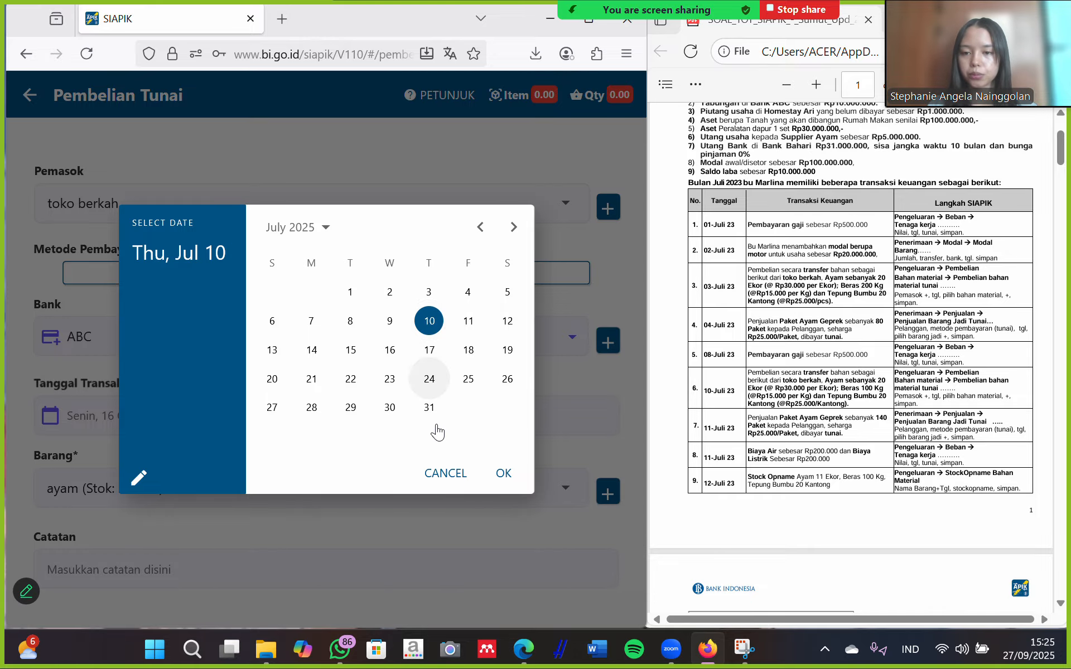
pyautogui.click(502, 473)
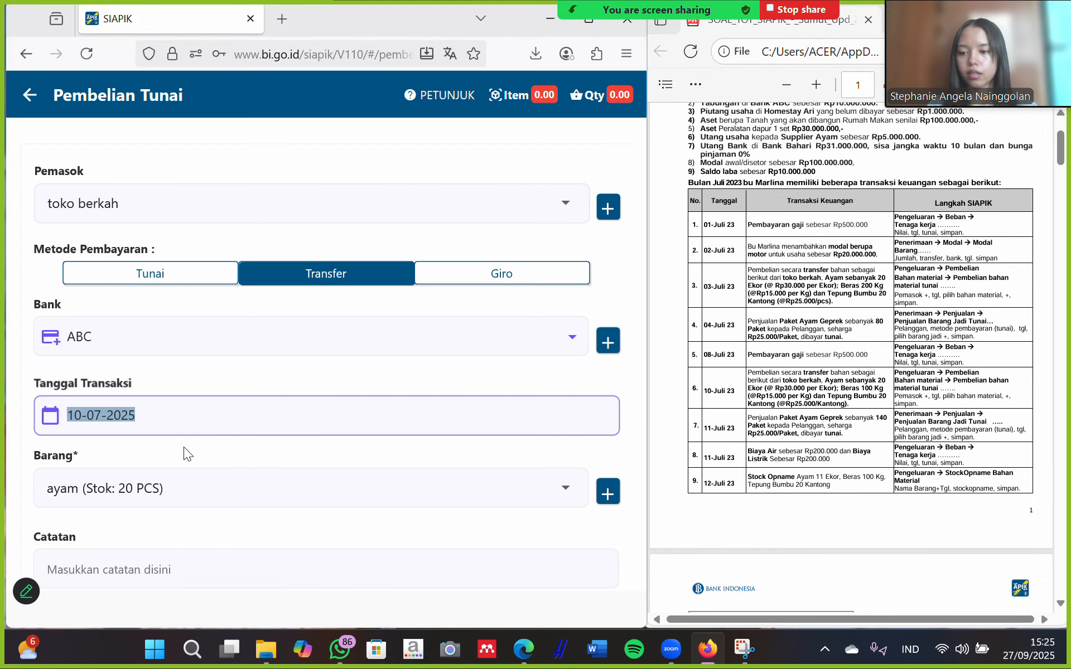
# Add 100 KG beras, dismiss the duplicate-item warning, and save the Rp1.500.000 purchase.
pyautogui.scroll(-2, 183, 447)
pyautogui.click(251, 398)
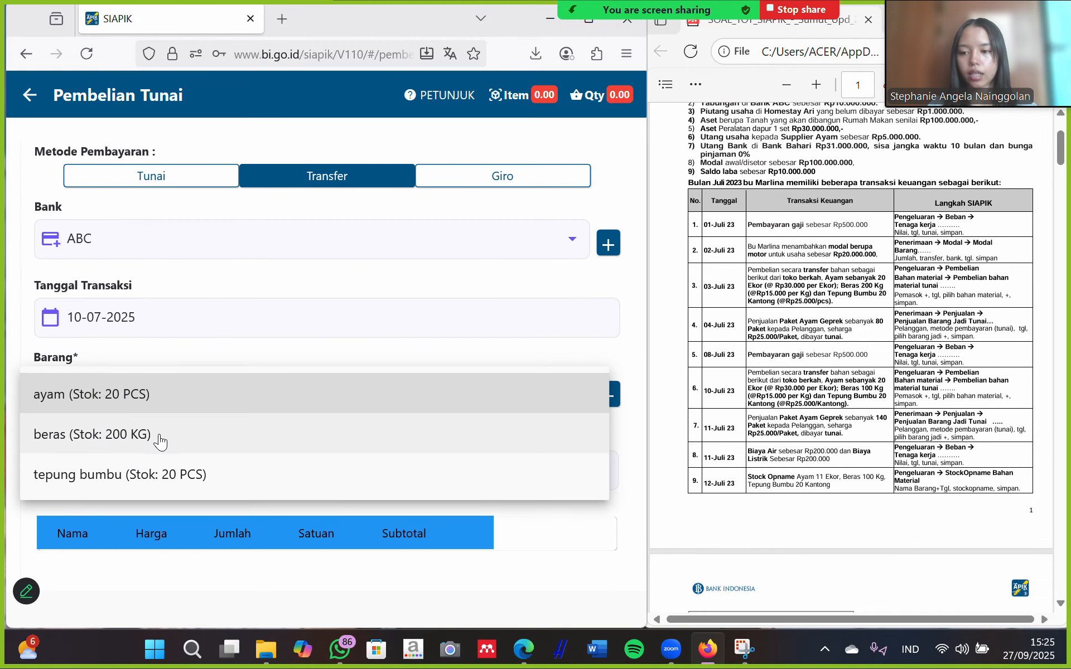
pyautogui.click(87, 438)
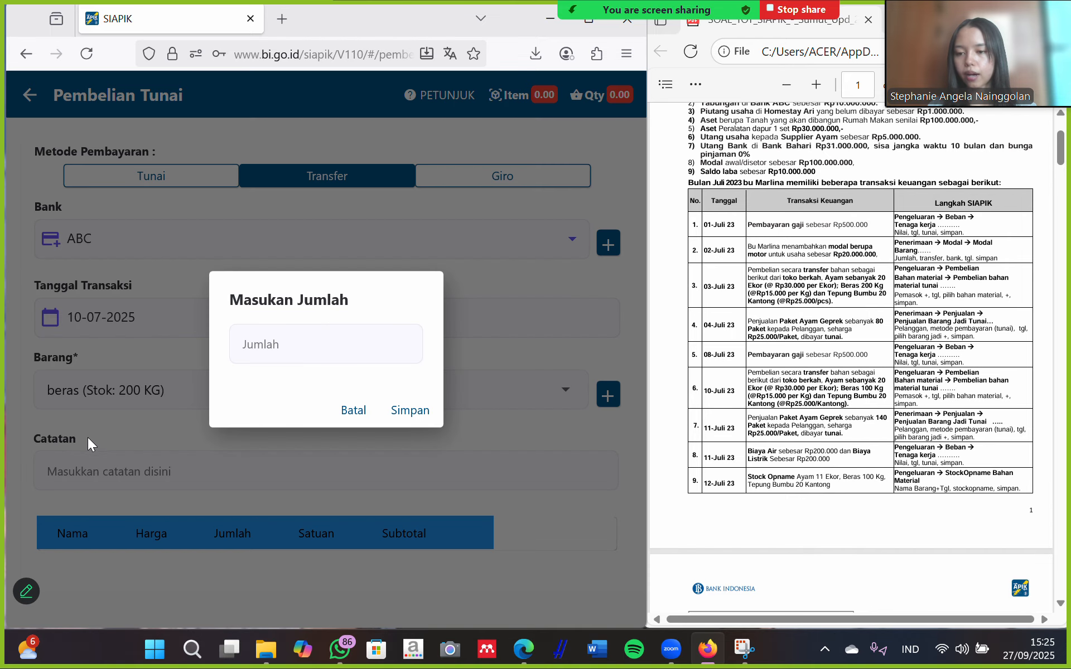
pyautogui.click(342, 343)
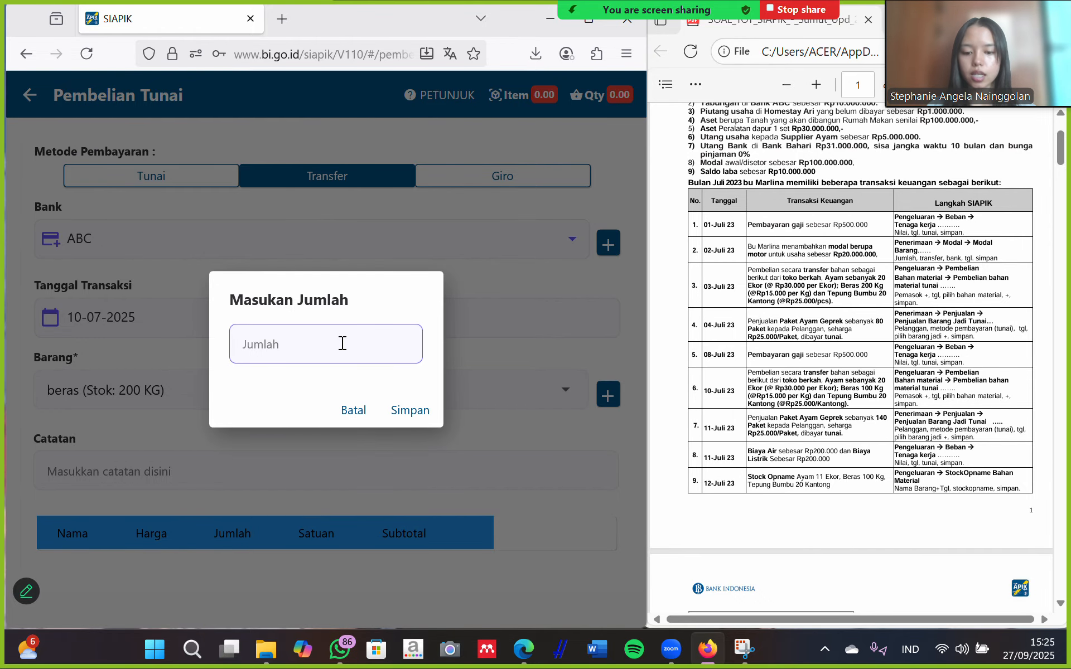
pyautogui.write('100')
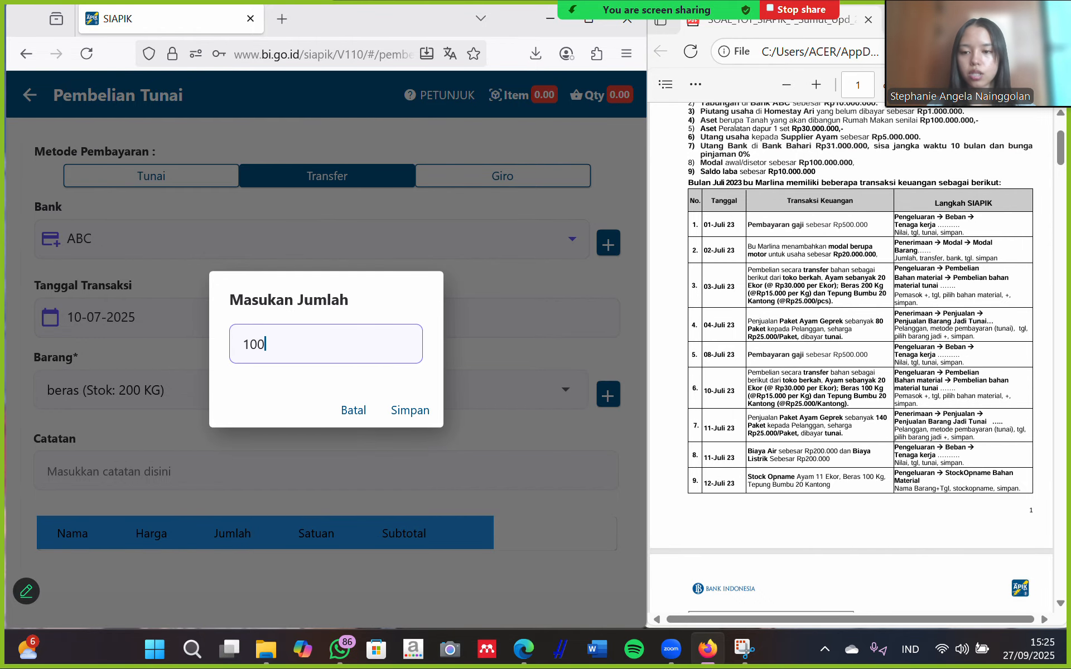
pyautogui.click(409, 411)
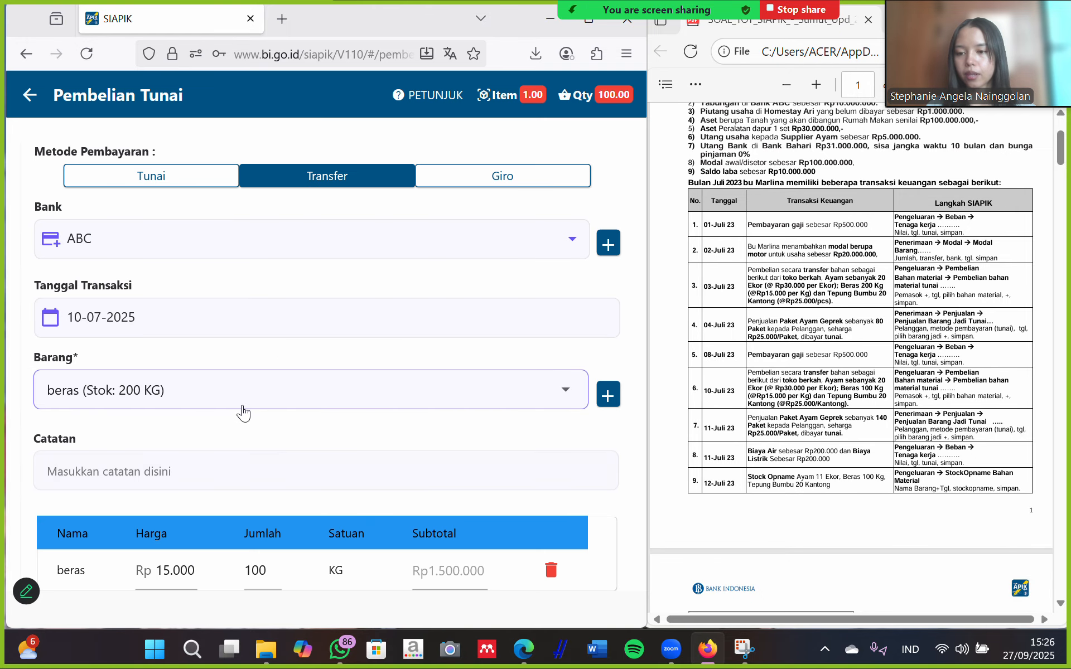
pyautogui.click(251, 390)
pyautogui.click(152, 397)
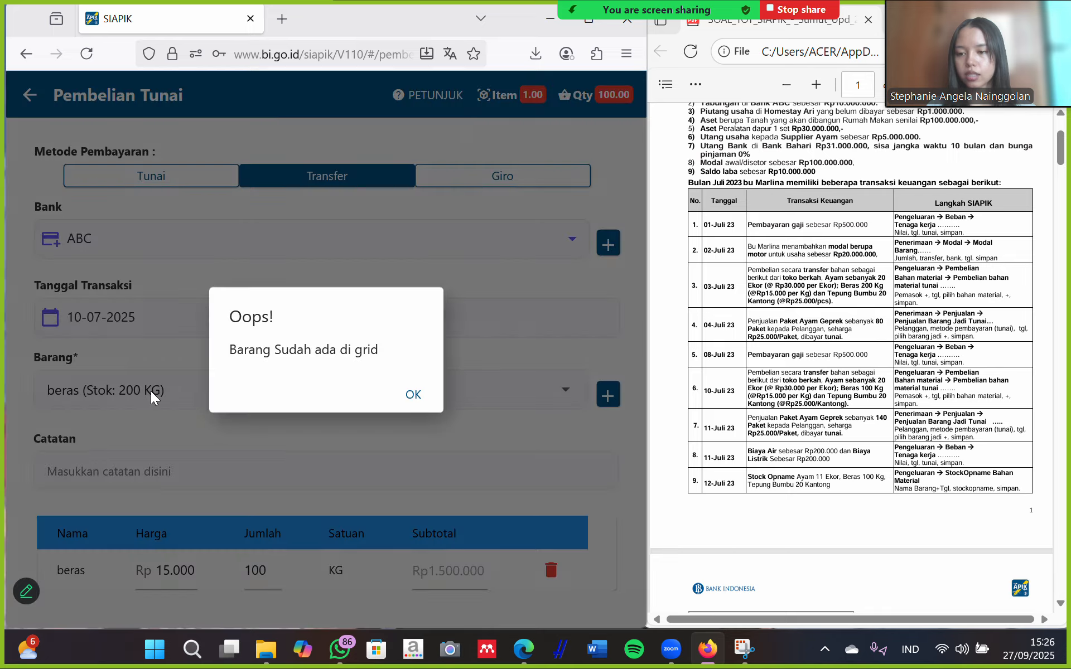
pyautogui.click(411, 393)
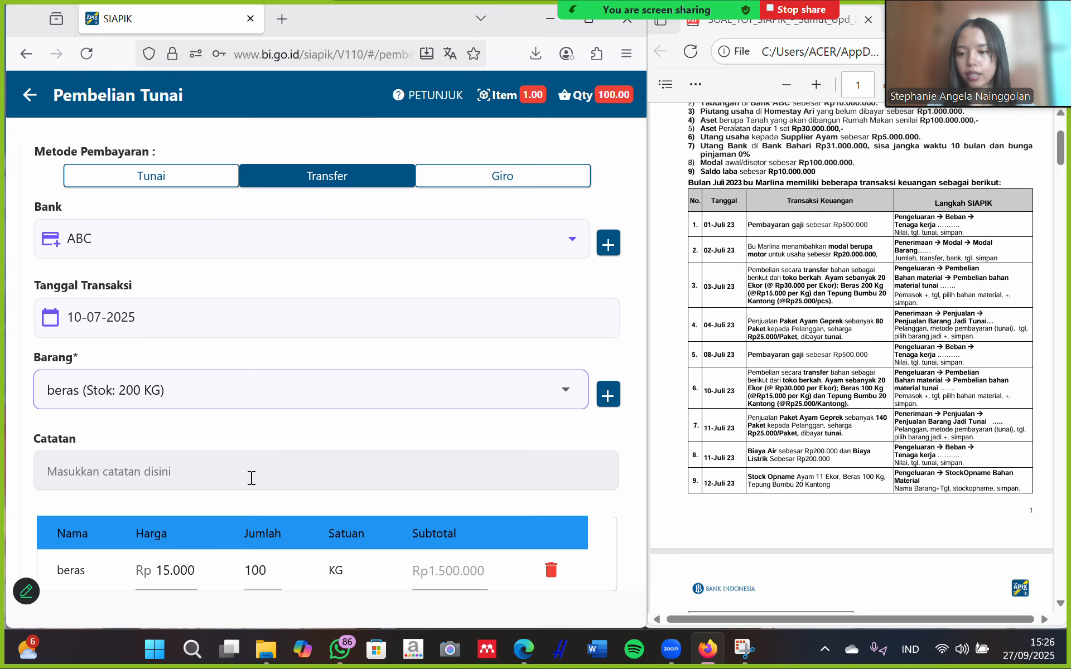
pyautogui.scroll(-3, 239, 509)
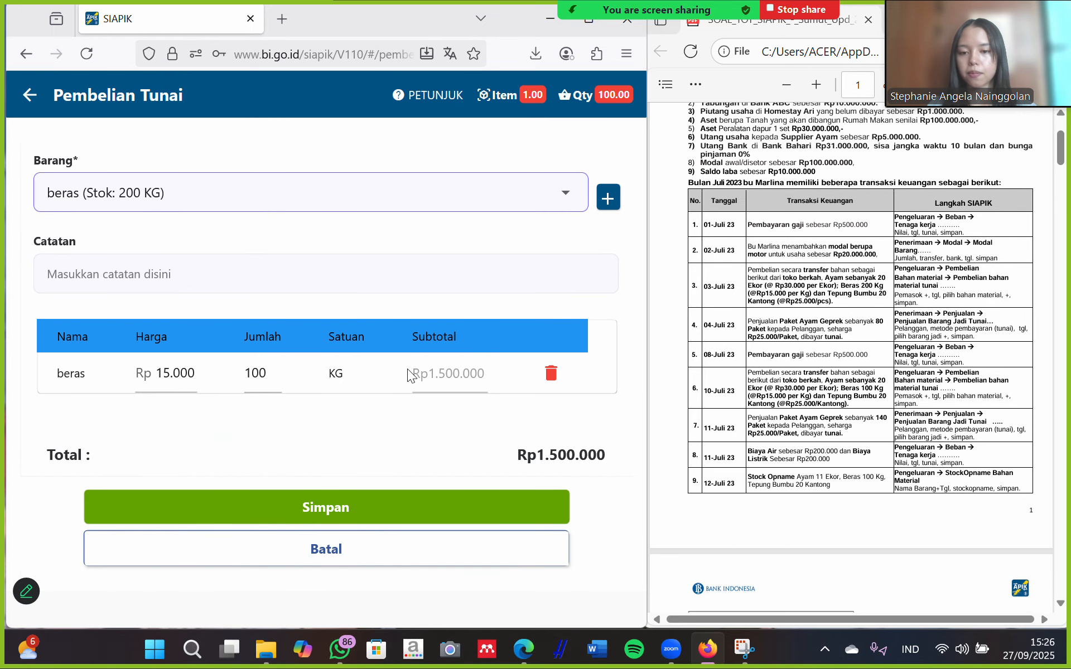
pyautogui.click(301, 509)
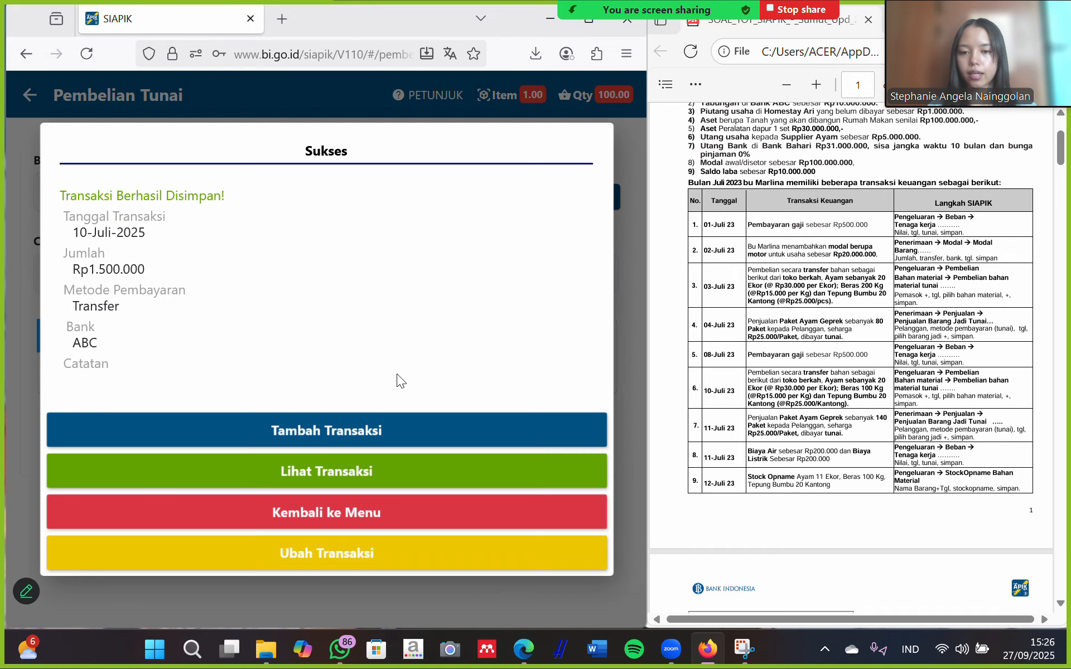
# Start a new purchase paid by transfer via bank ABC, dated 10 July 2025.
pyautogui.click(355, 429)
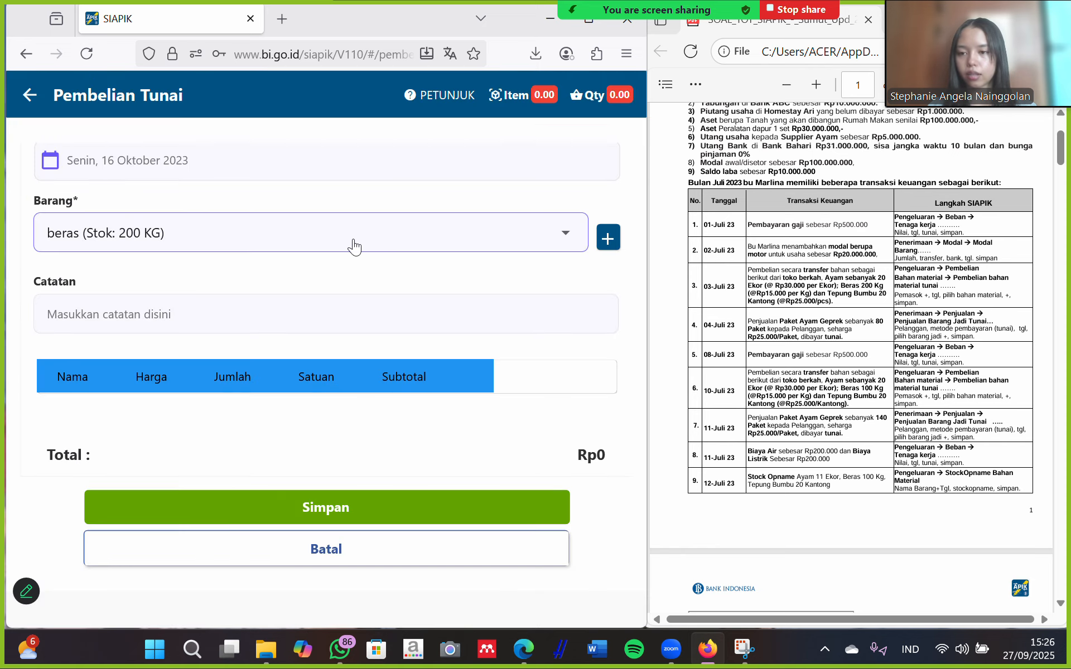
pyautogui.scroll(5, 353, 240)
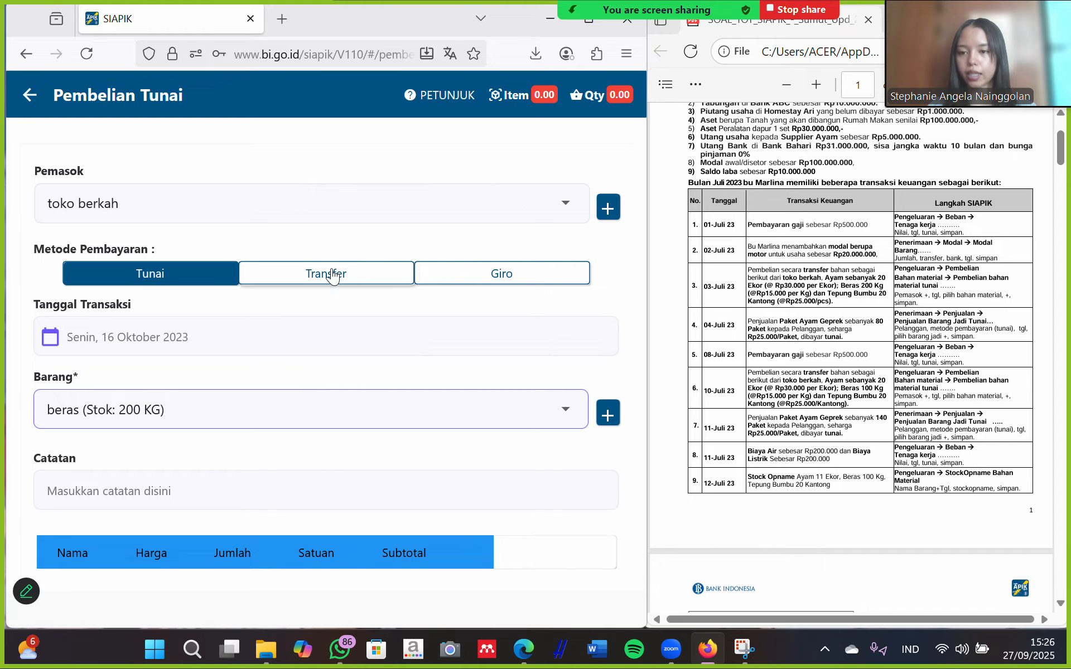
pyautogui.click(332, 275)
pyautogui.click(119, 335)
pyautogui.scroll(-1, 160, 362)
pyautogui.click(258, 368)
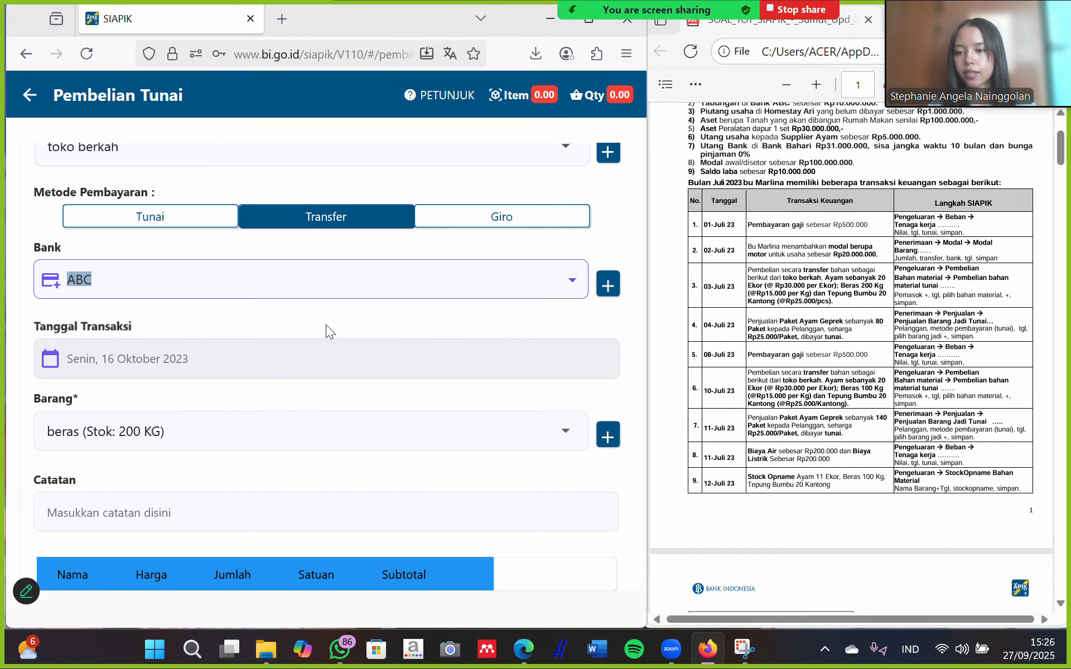
pyautogui.click(253, 363)
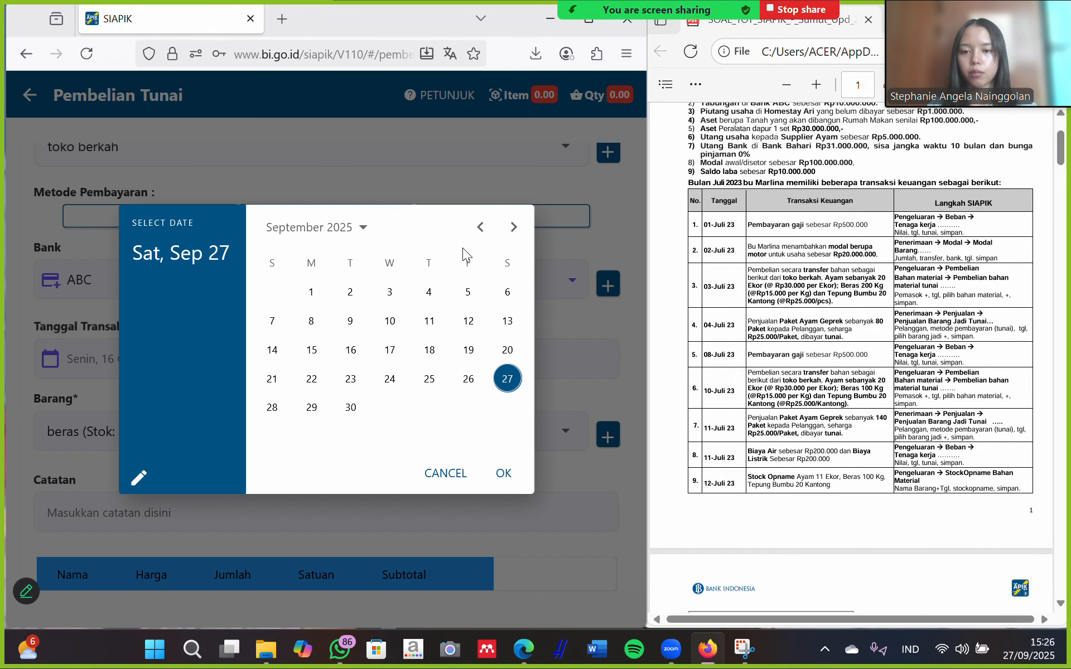
pyautogui.click(472, 233)
pyautogui.click(480, 234)
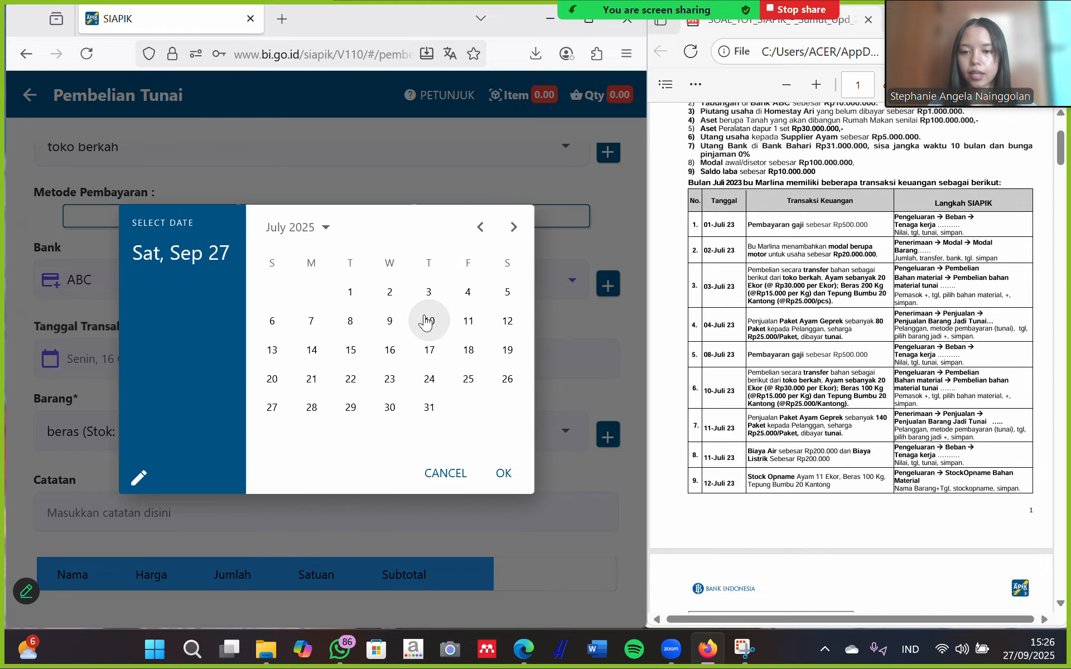
pyautogui.click(428, 322)
pyautogui.click(502, 474)
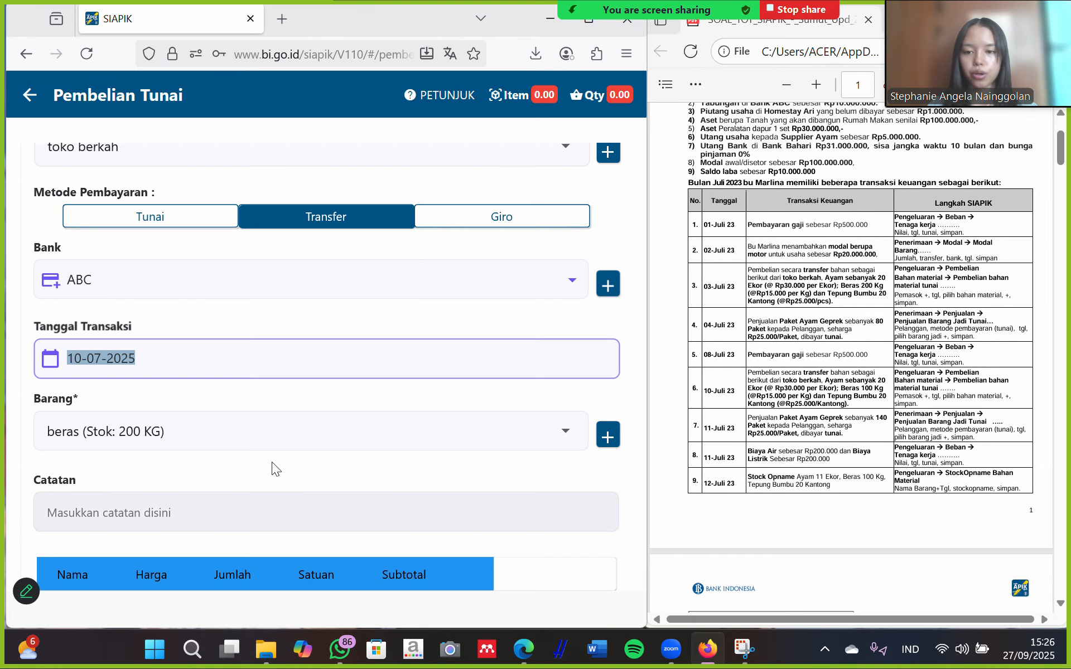
# Add 20 tepung bumbu to the purchase and save the Rp500.000 transaction.
pyautogui.click(233, 434)
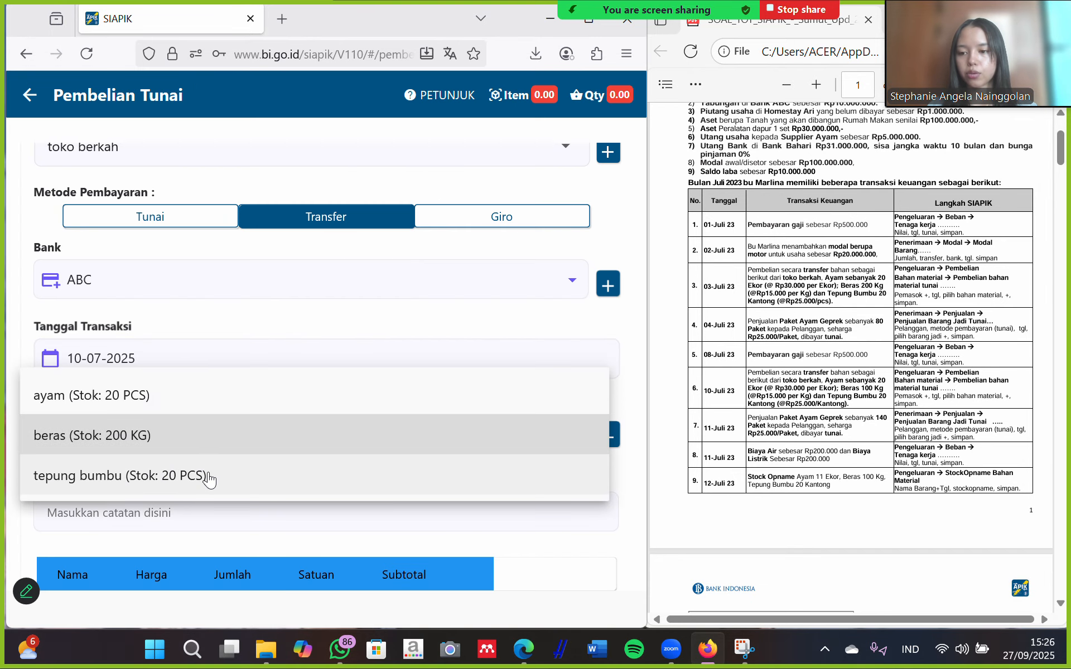
pyautogui.click(213, 474)
pyautogui.click(343, 354)
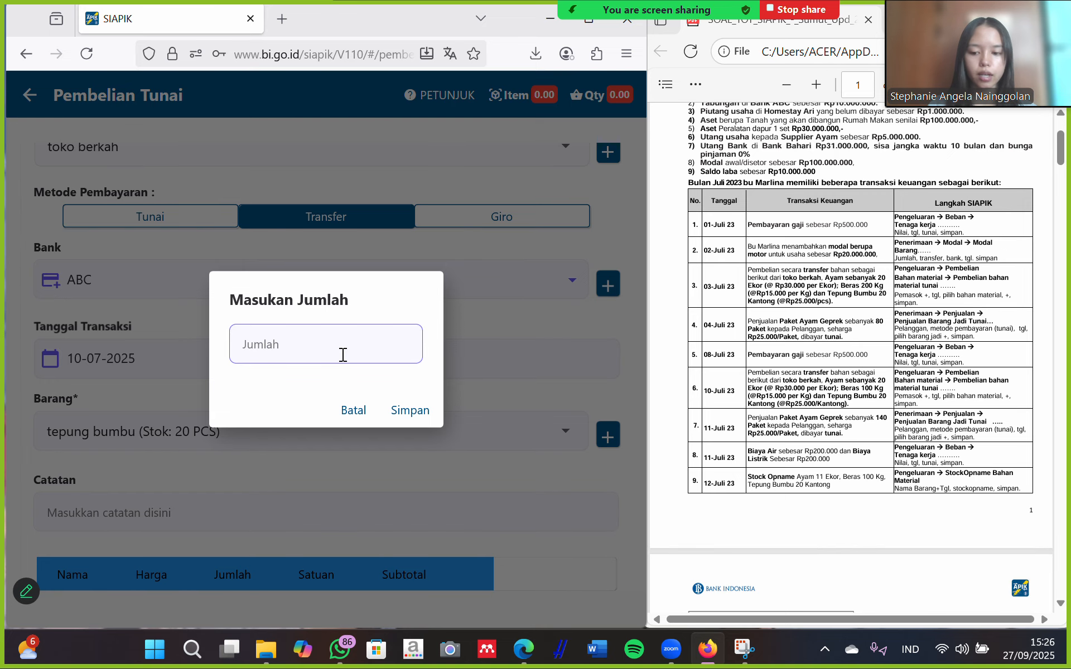
pyautogui.write('20')
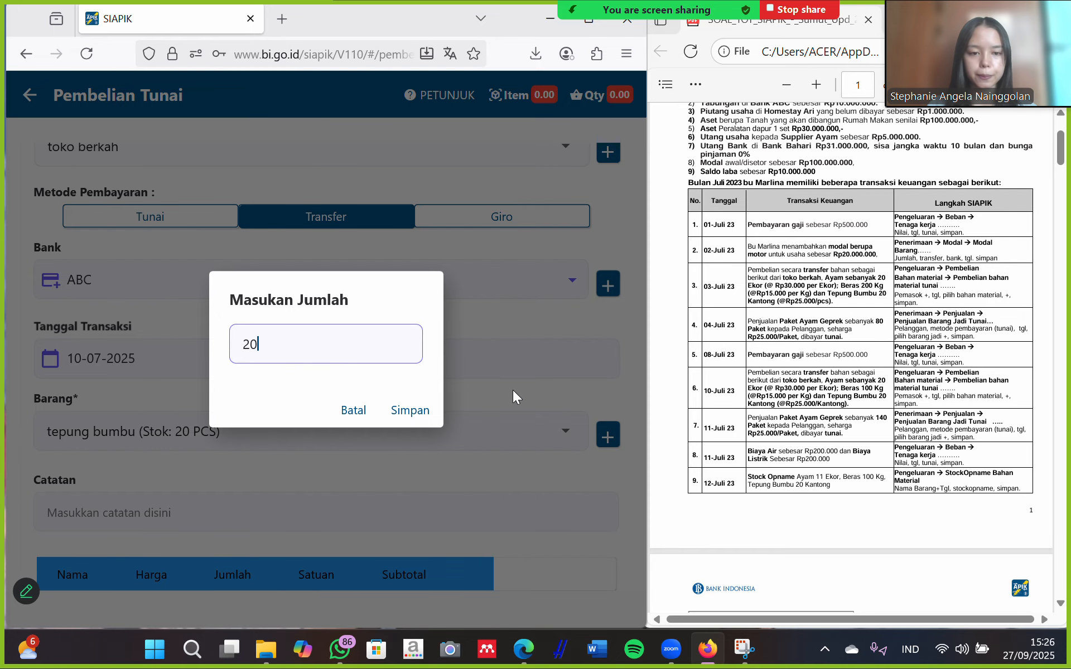
pyautogui.click(411, 410)
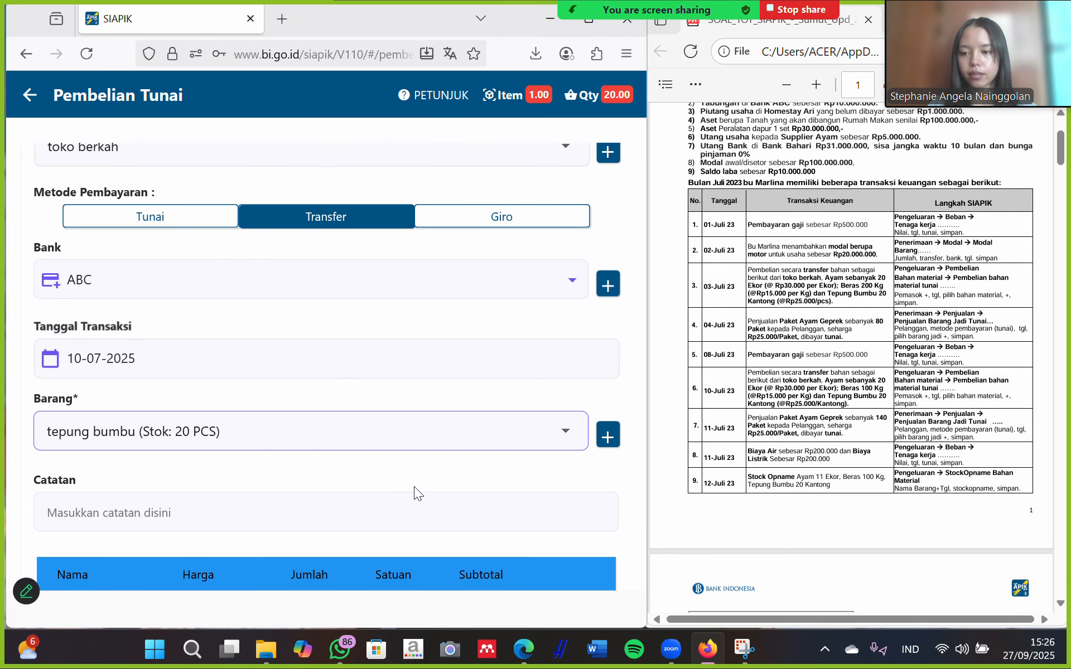
pyautogui.scroll(-4, 414, 486)
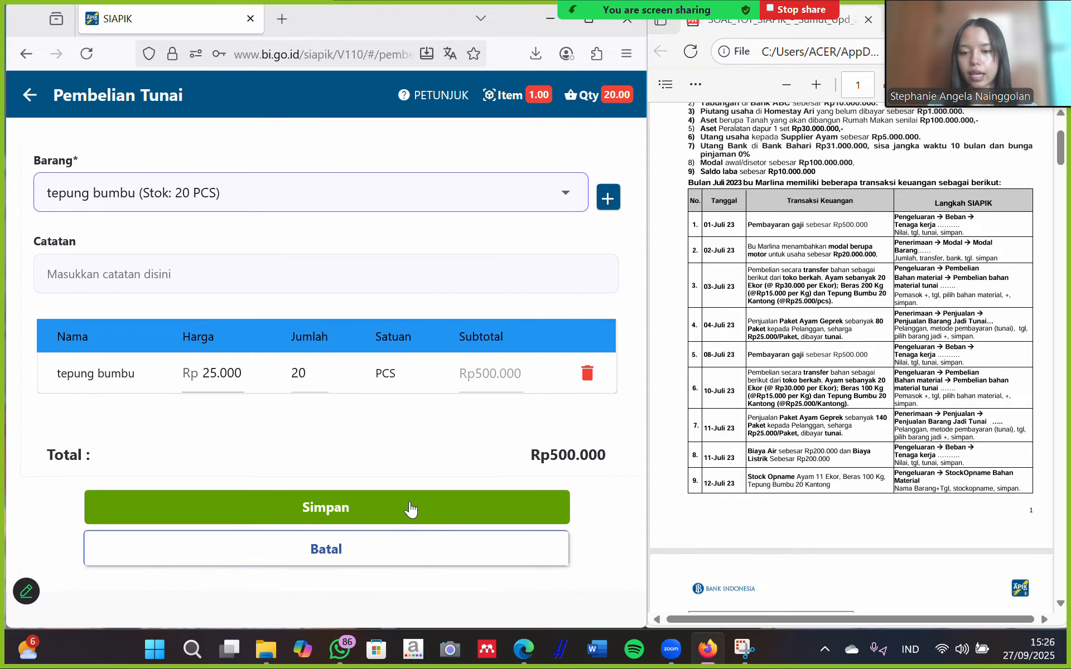
pyautogui.click(411, 508)
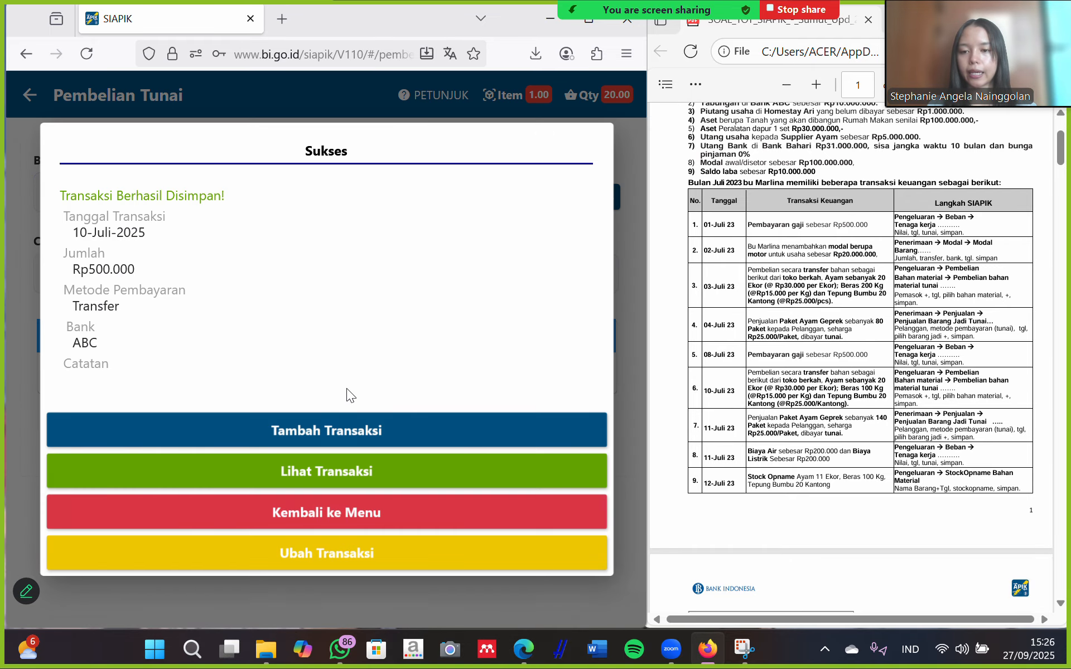
# Return to the Transaksi menu and open the Penjualan sales options.
pyautogui.click(323, 518)
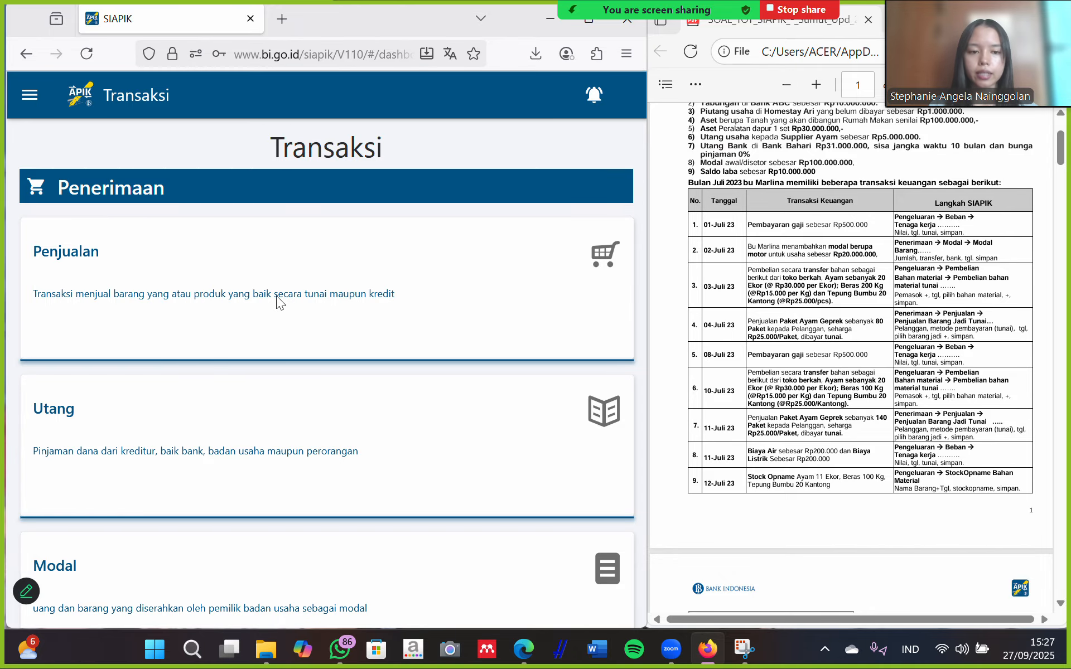
pyautogui.scroll(-1, 276, 296)
pyautogui.click(186, 258)
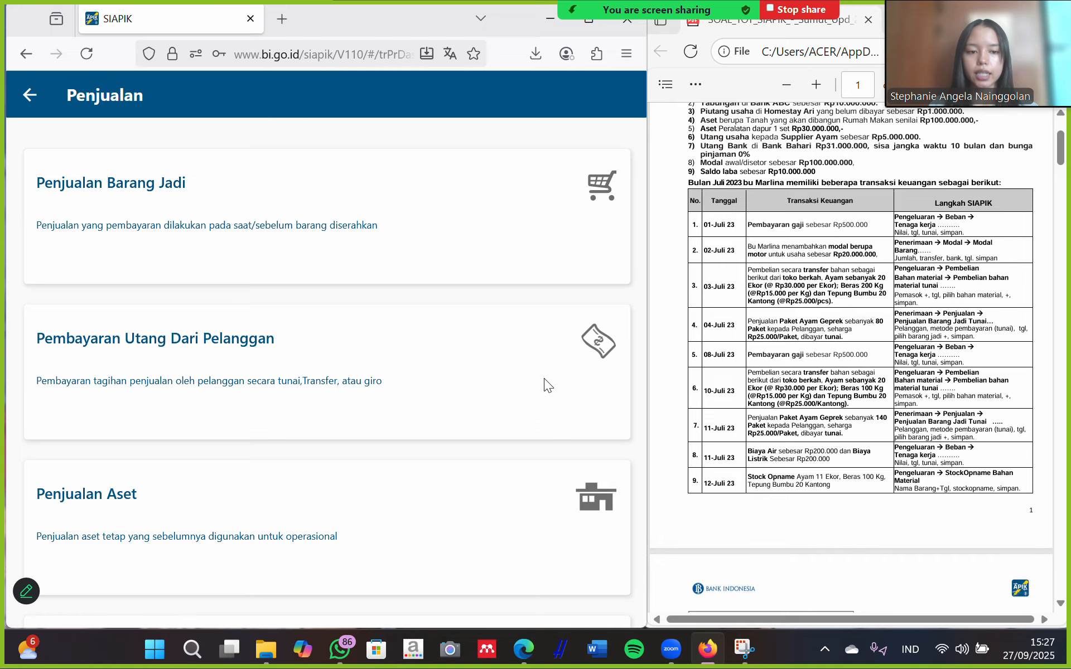
# Start a Penjualan Barang Jadi sale dated 11 July 2025.
pyautogui.click(300, 233)
pyautogui.click(278, 278)
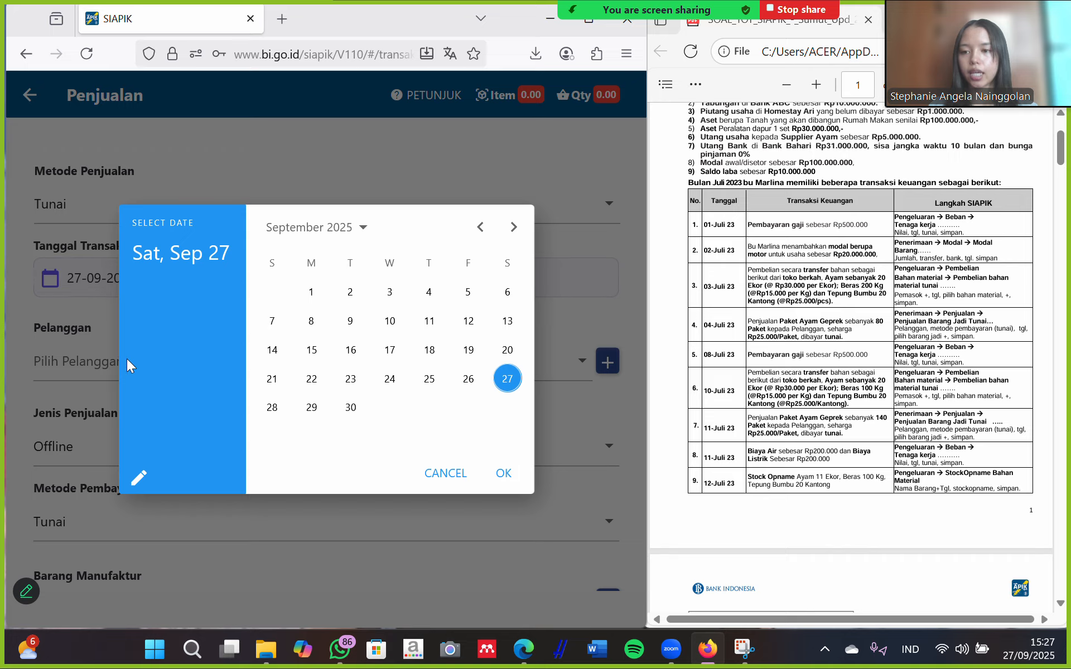
pyautogui.click(480, 227)
pyautogui.click(481, 227)
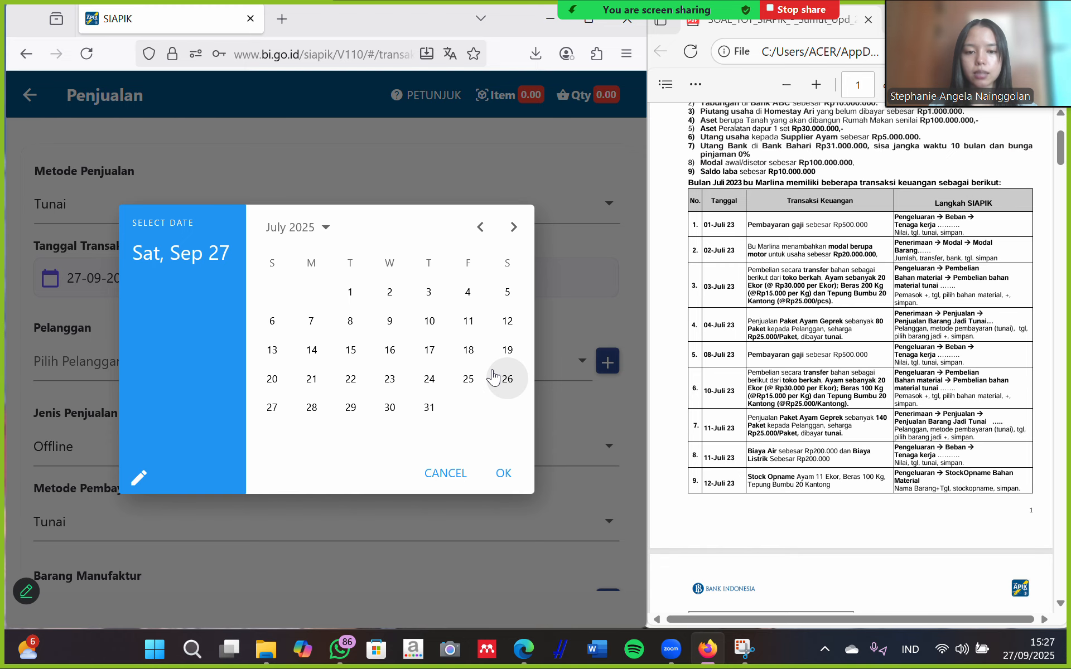
pyautogui.click(468, 321)
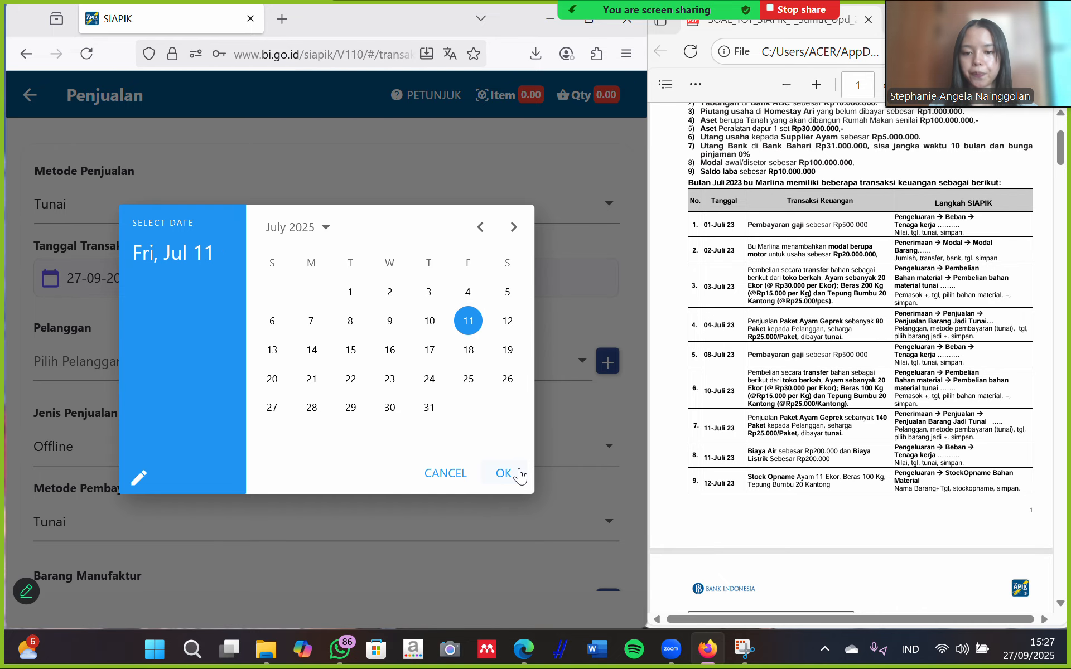
pyautogui.click(519, 475)
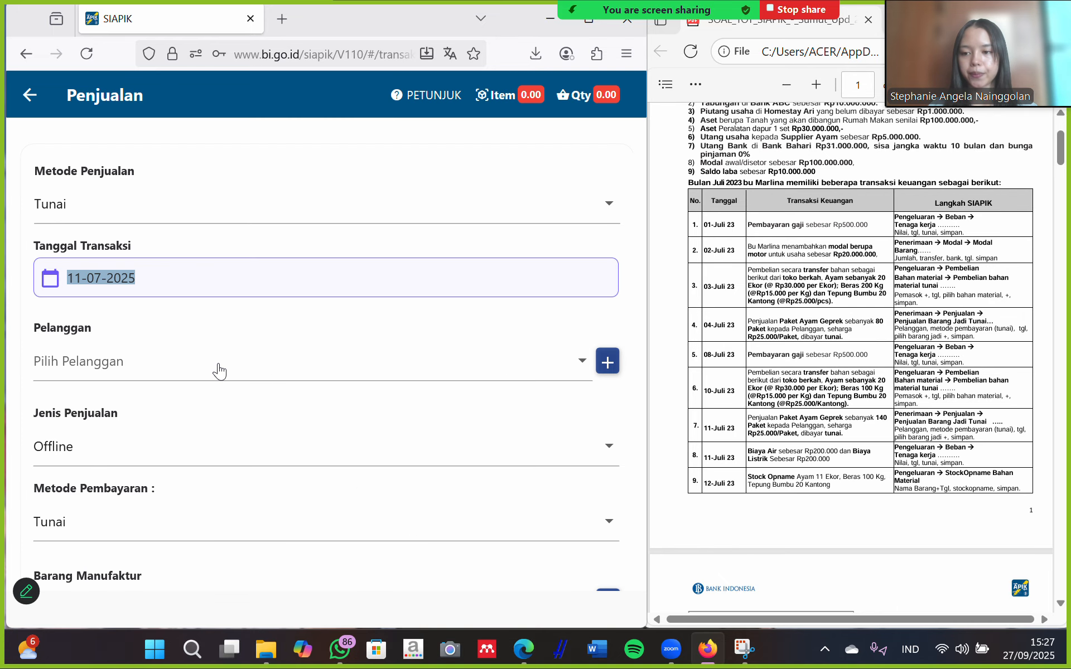
# Select pelanggan as the sale's customer.
pyautogui.click(220, 371)
pyautogui.click(70, 403)
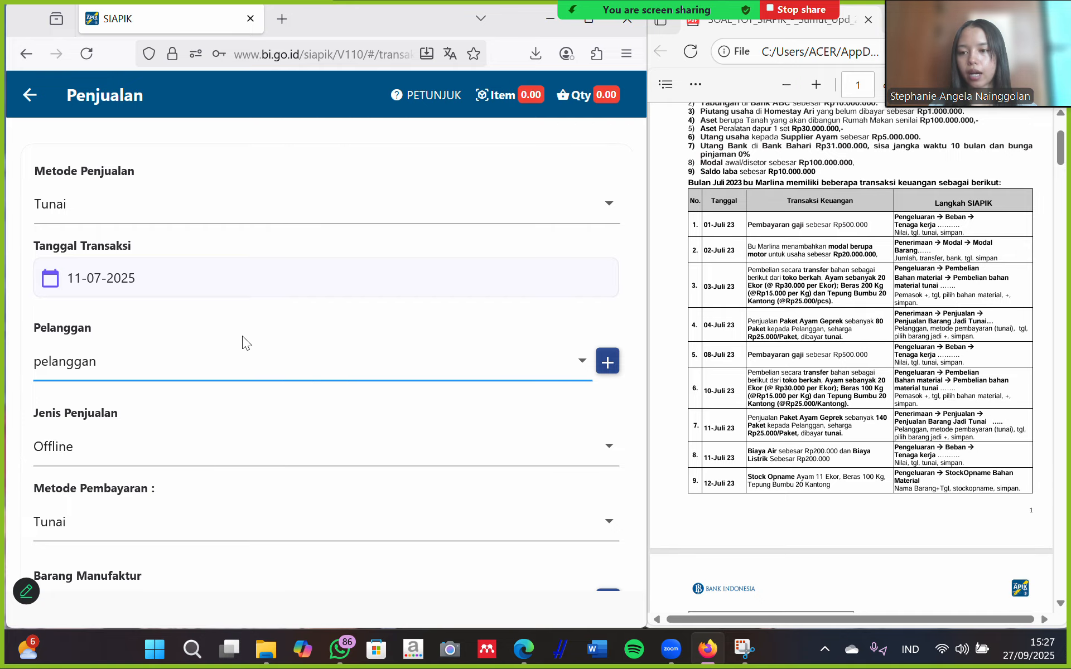
pyautogui.scroll(-3, 242, 336)
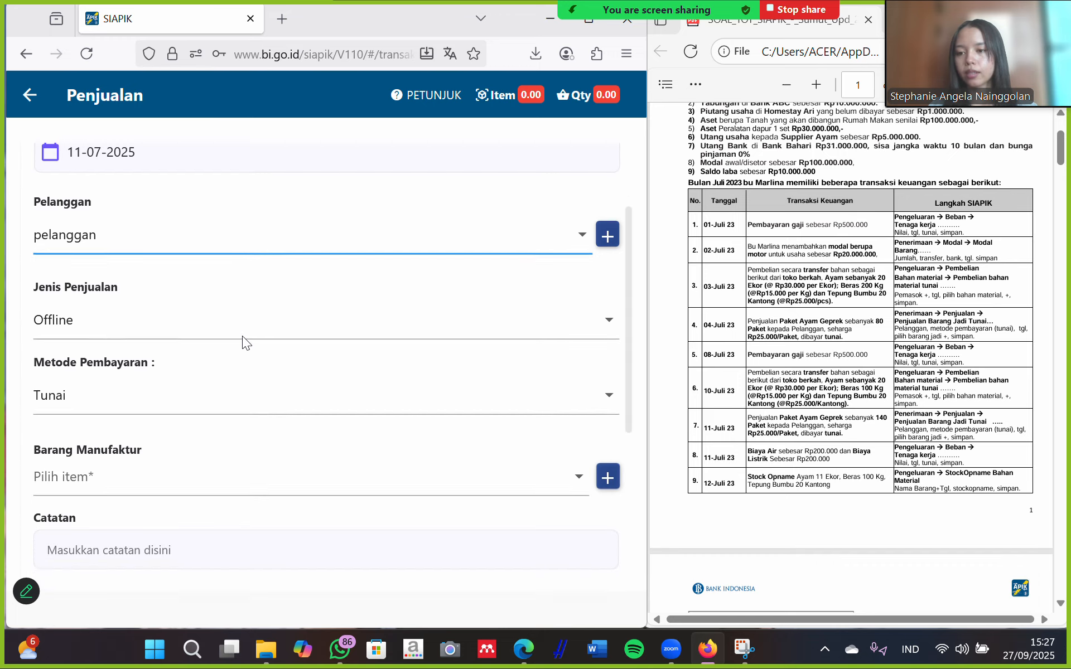
pyautogui.scroll(-1, 139, 359)
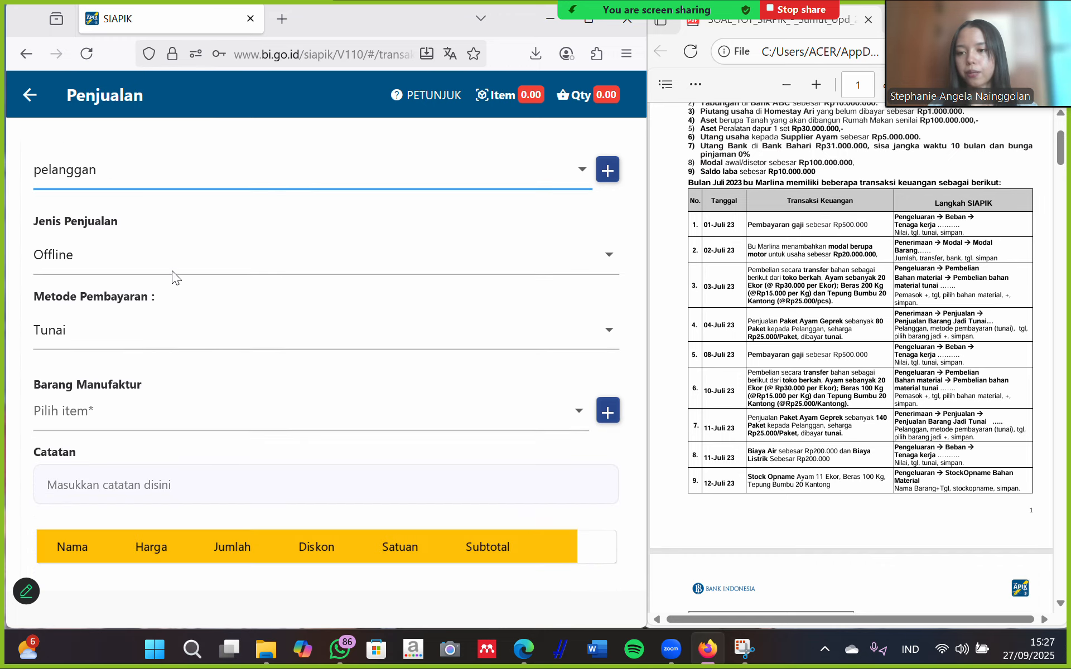
pyautogui.scroll(-1, 97, 317)
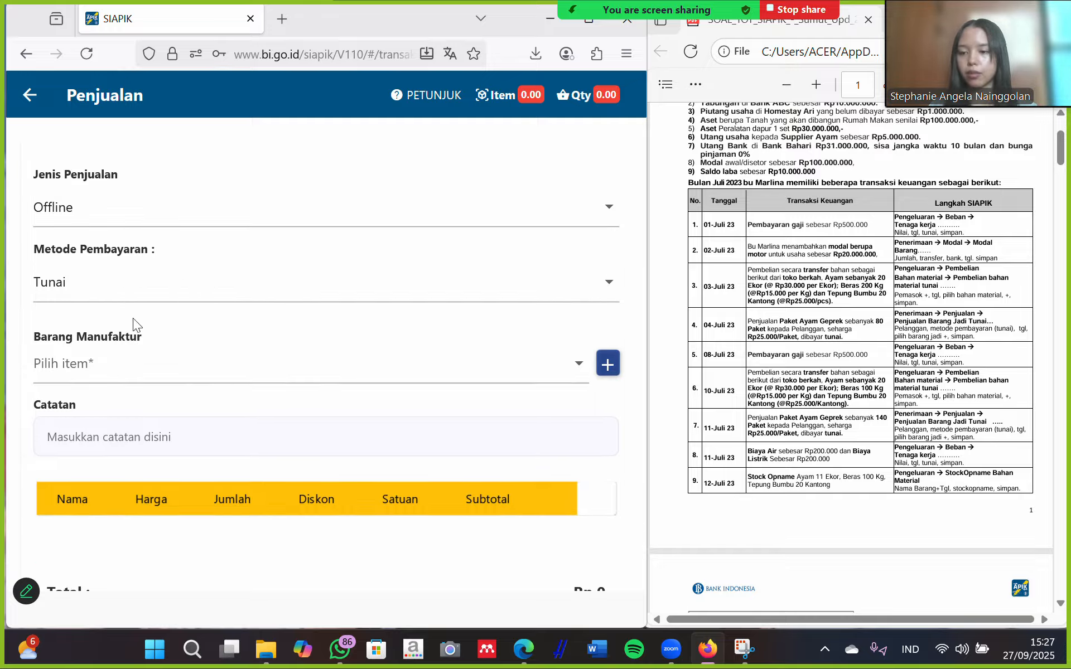
pyautogui.click(490, 365)
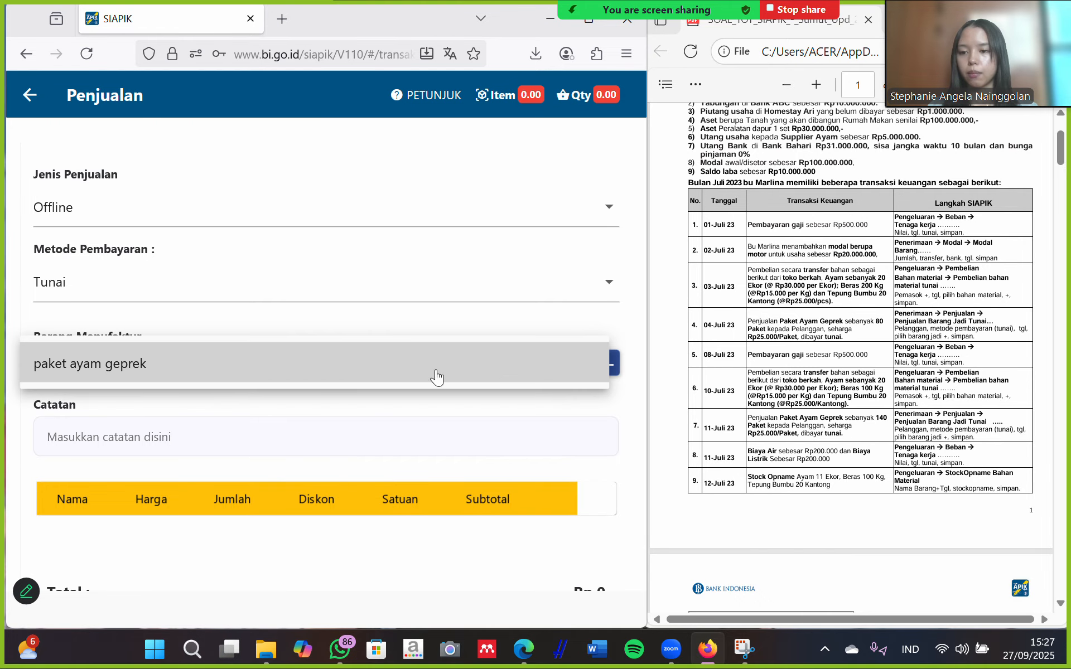
# Add 140 paket ayam geprek to the sale, totalling Rp 3.500.000, and save it.
pyautogui.click(96, 368)
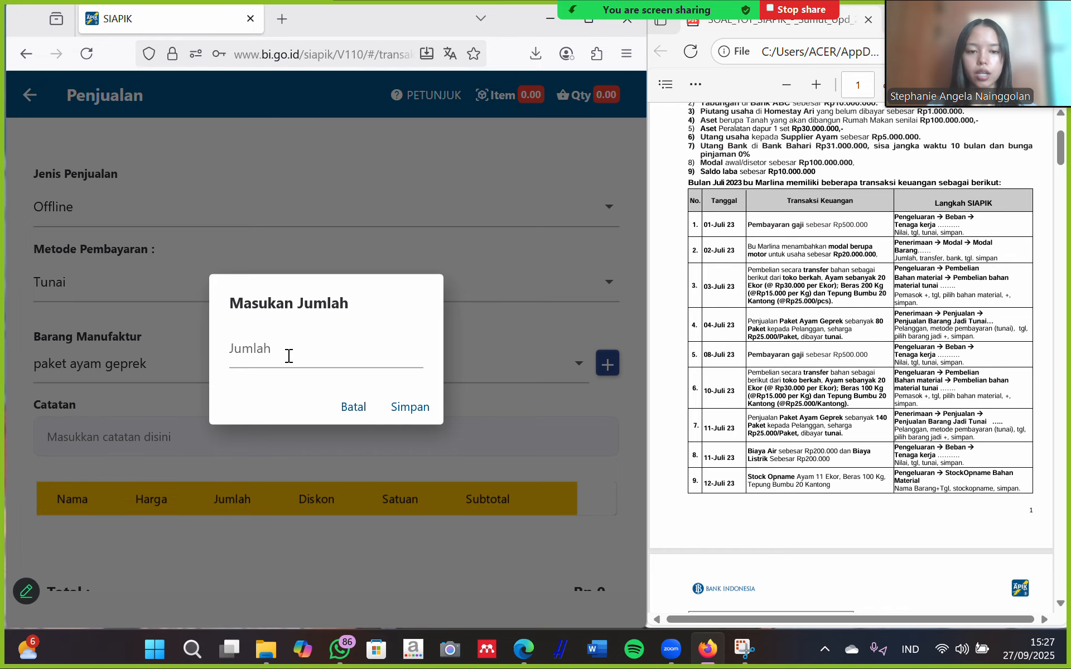
pyautogui.click(271, 359)
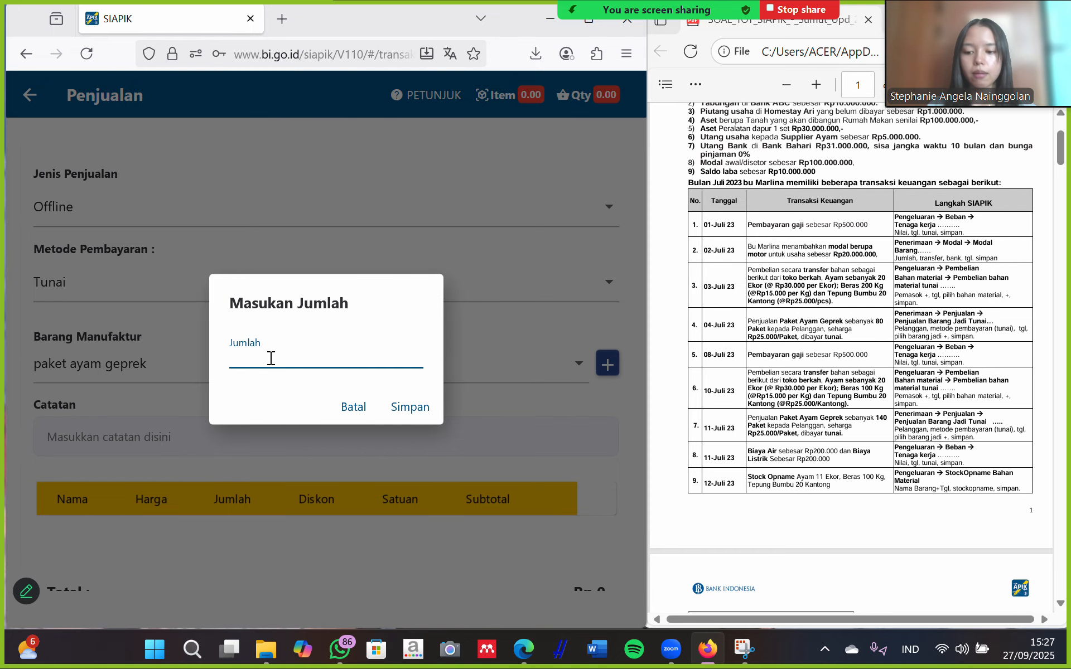
pyautogui.write('140')
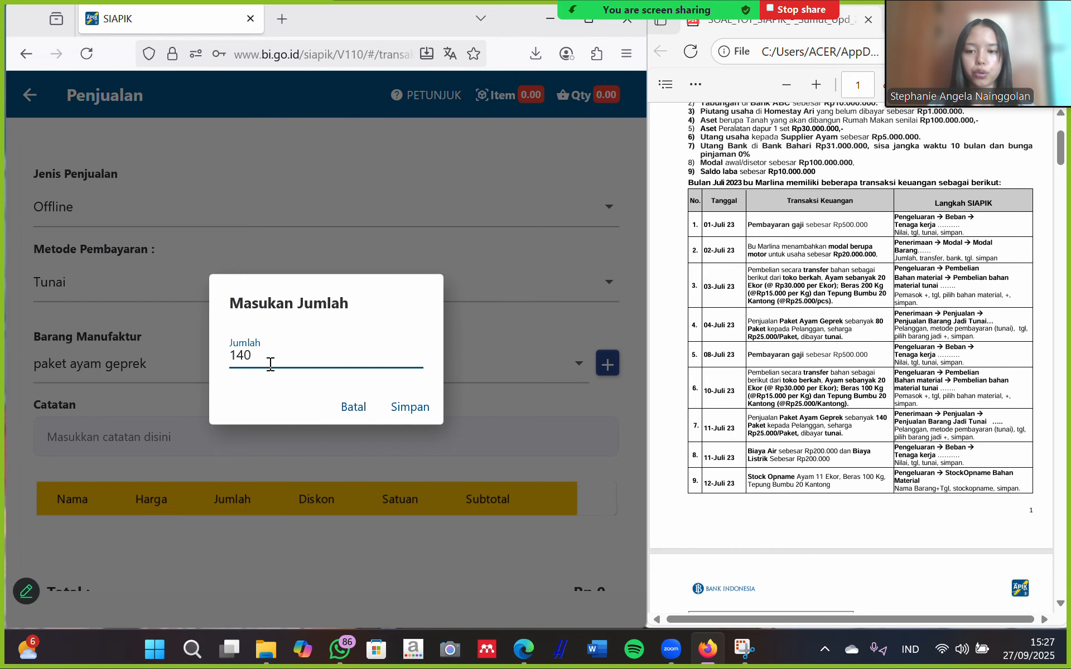
pyautogui.click(411, 407)
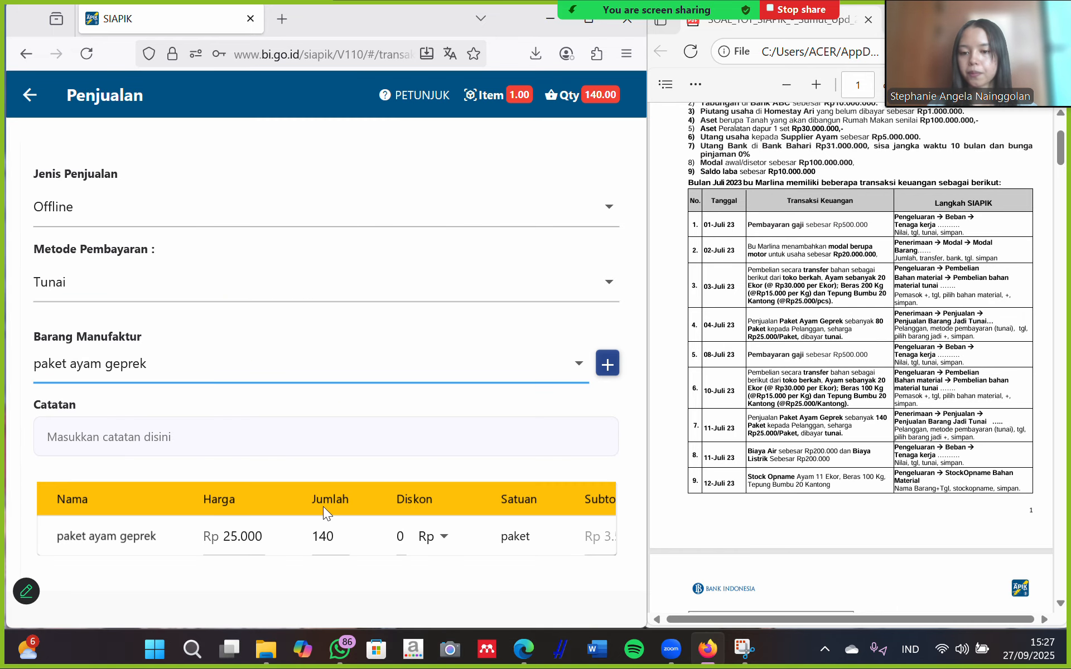
pyautogui.scroll(-4, 323, 506)
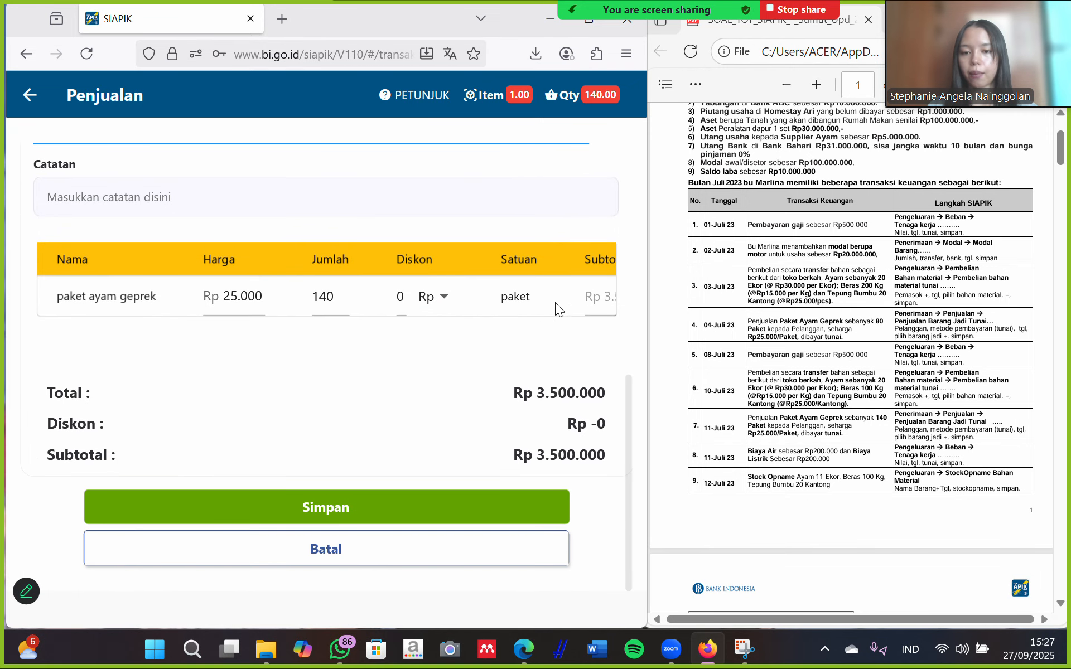
pyautogui.click(305, 507)
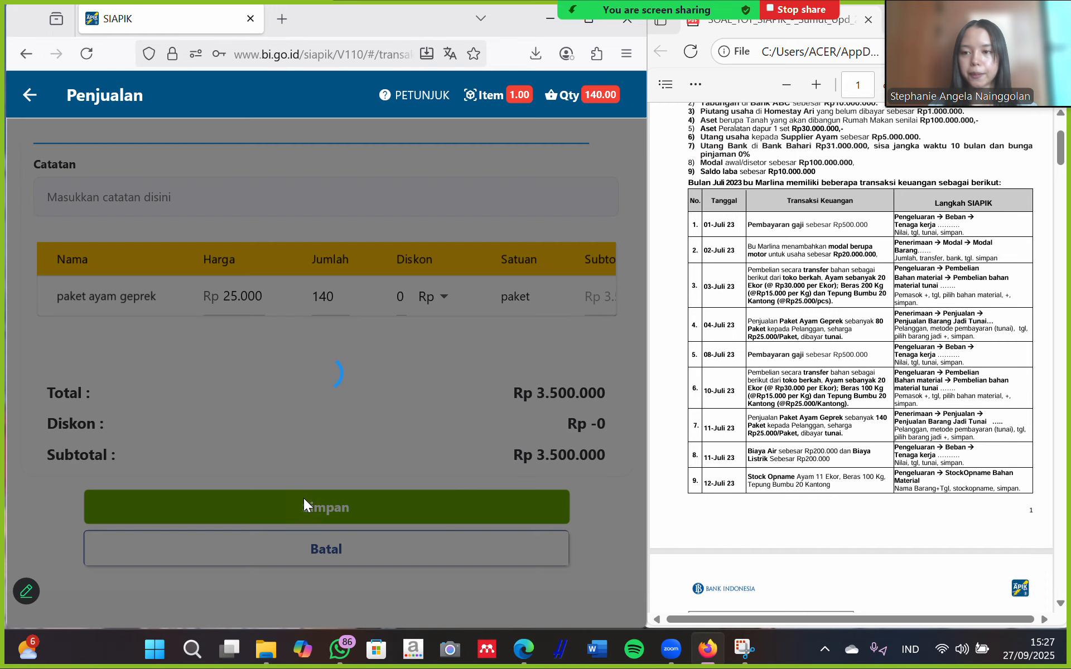
pyautogui.click(363, 508)
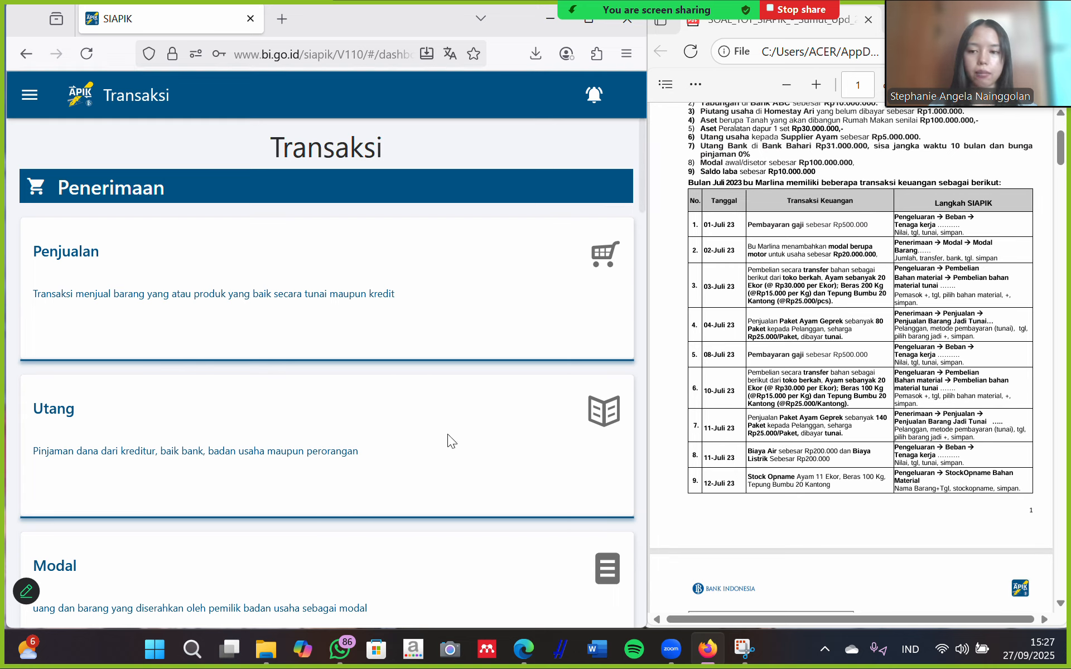
# Start a Beban Air expense with a value of 200.000.
pyautogui.scroll(-15, 263, 438)
pyautogui.scroll(-10, 263, 433)
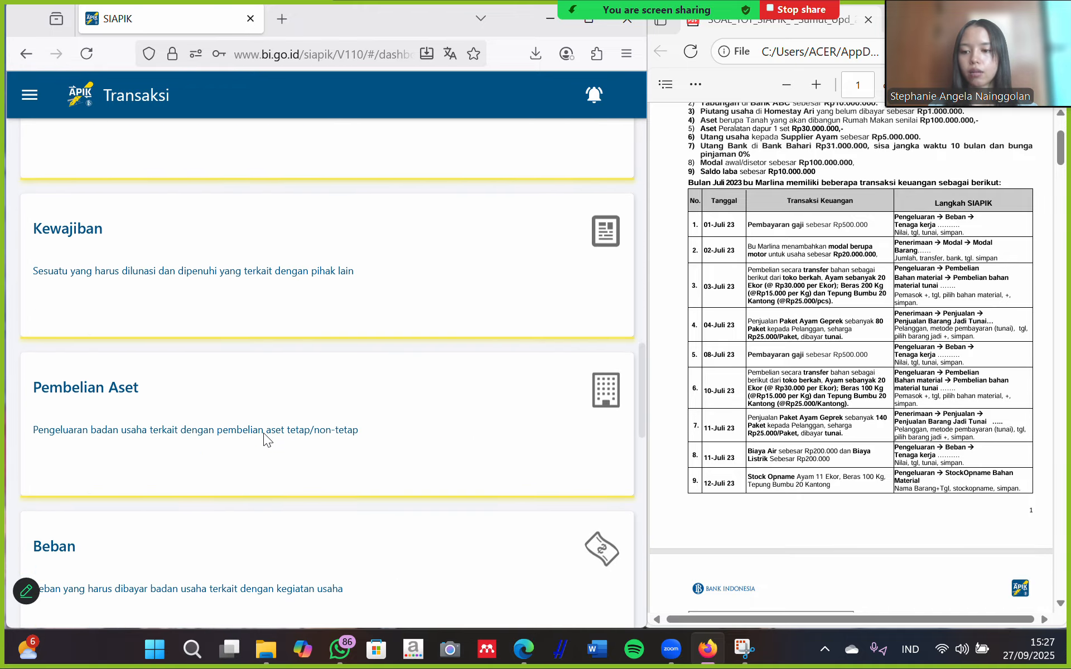
pyautogui.click(178, 441)
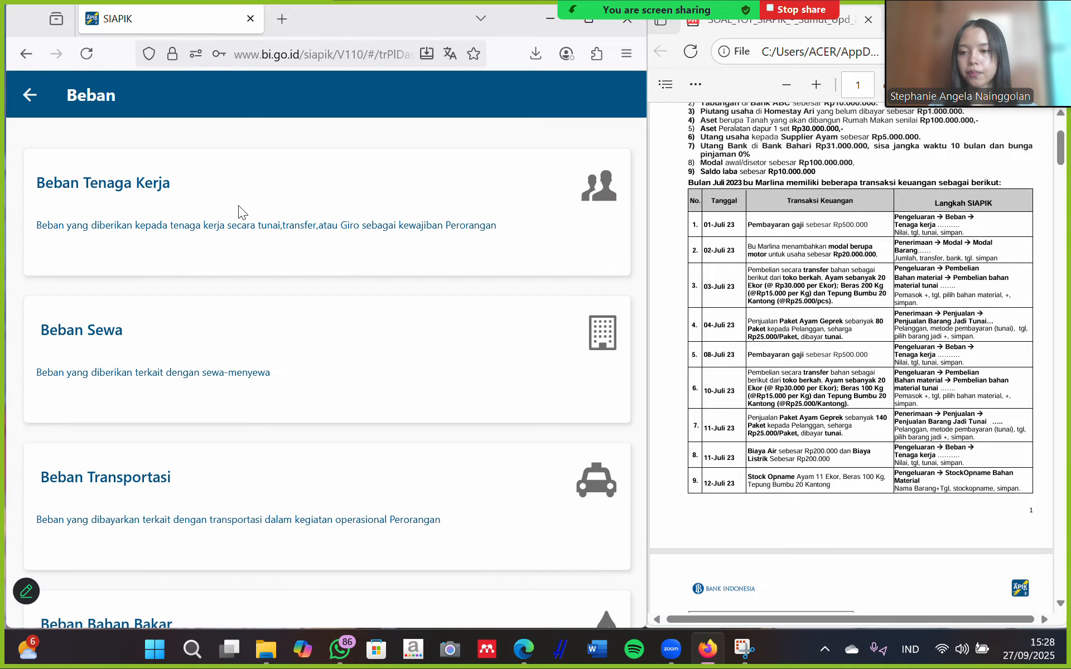
pyautogui.scroll(-1, 240, 438)
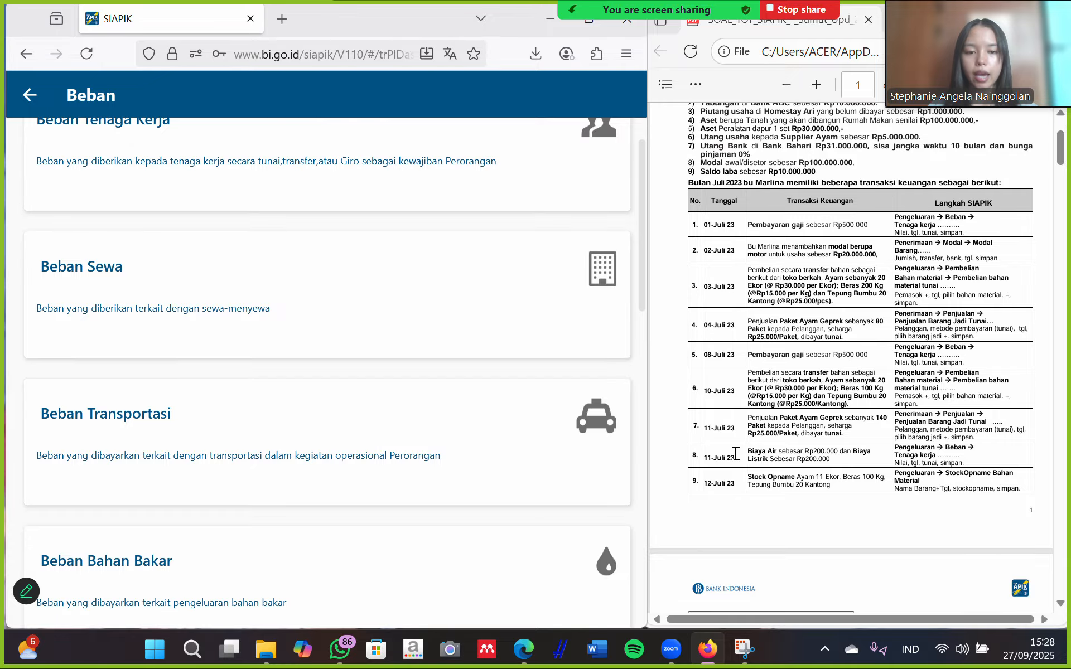
pyautogui.scroll(-3, 206, 362)
pyautogui.scroll(-8, 203, 358)
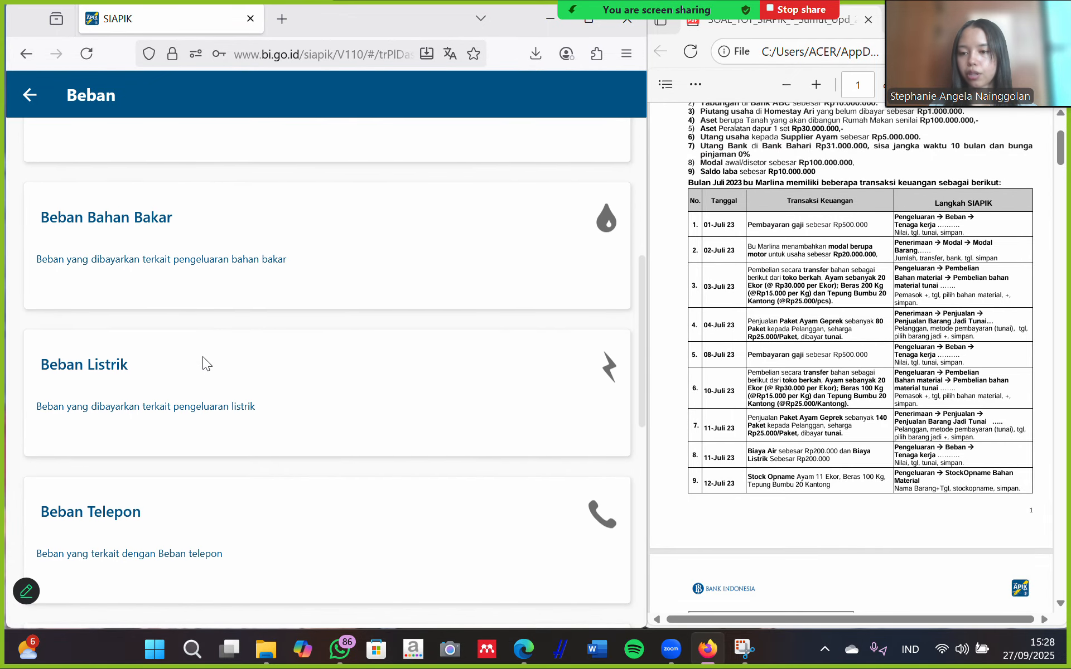
pyautogui.click(119, 351)
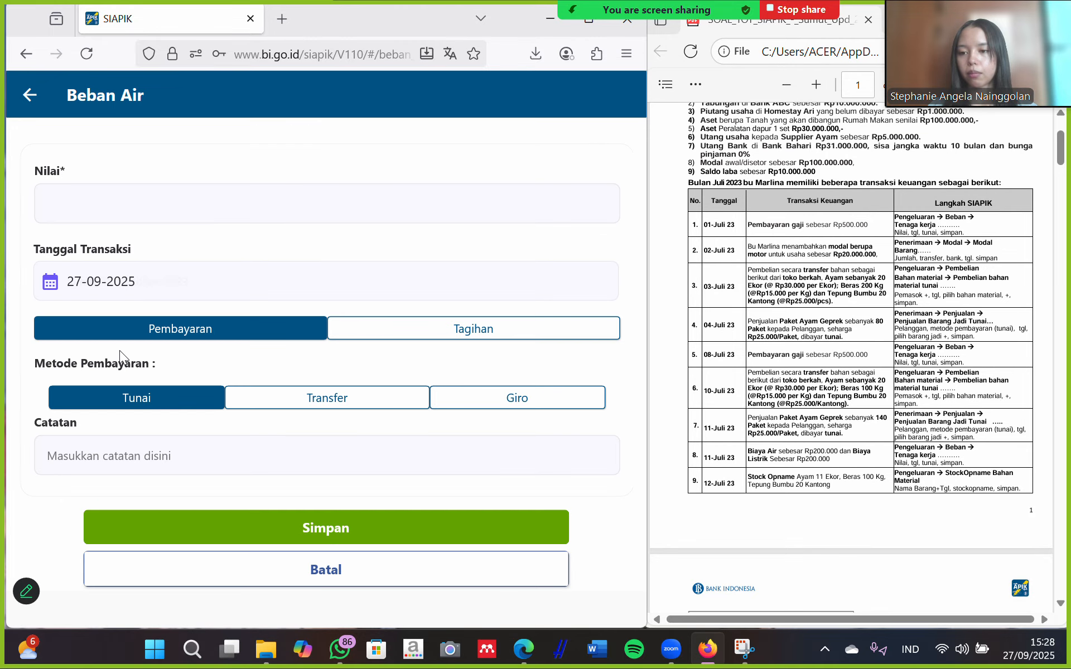
pyautogui.click(179, 194)
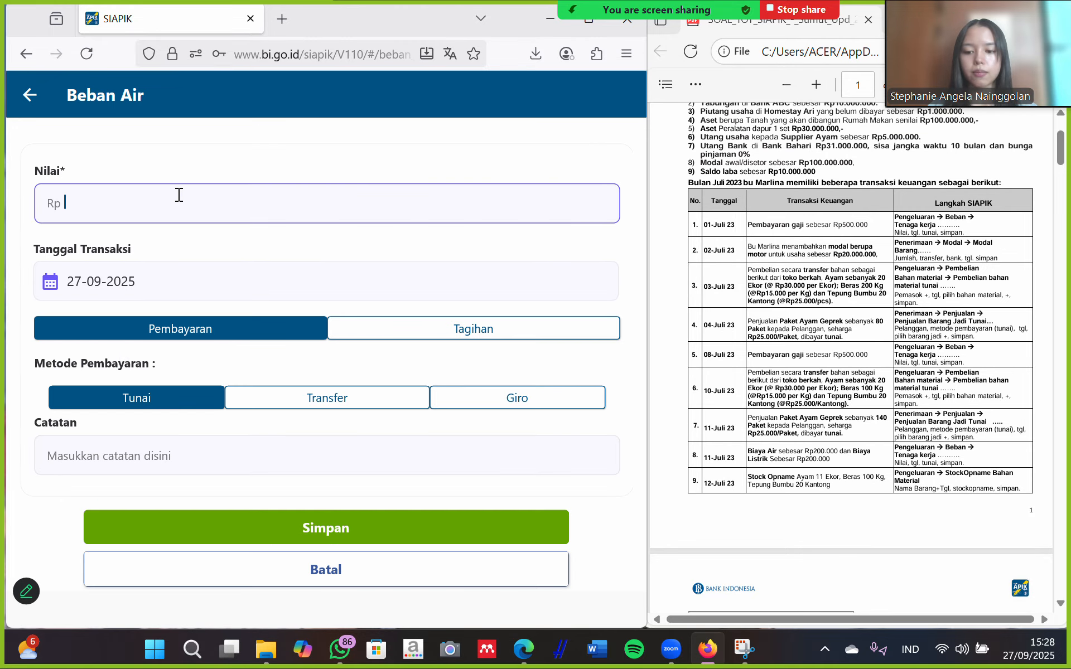
pyautogui.write('200.000')
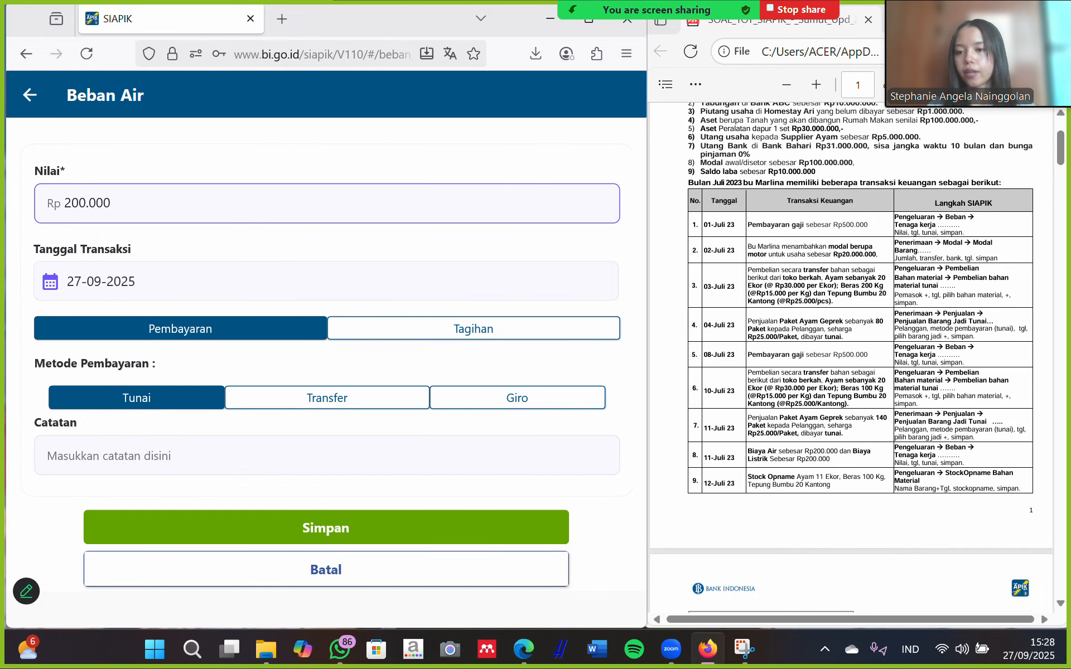
# Date the water expense 11 July 2025 and save it as cash.
pyautogui.click(199, 283)
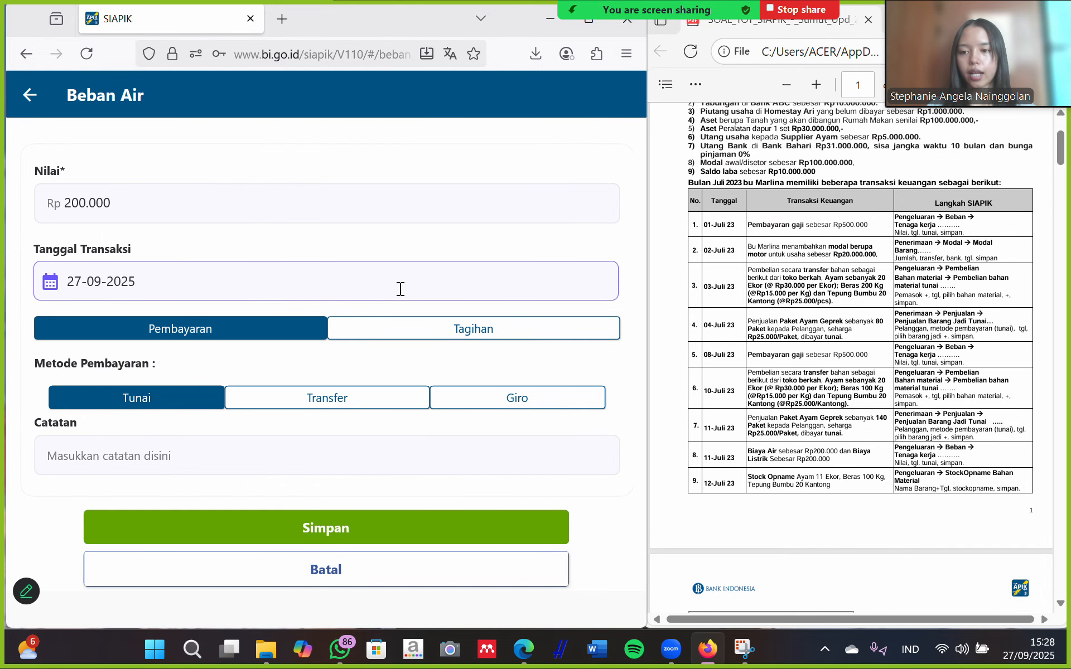
pyautogui.click(327, 280)
pyautogui.click(480, 227)
pyautogui.click(480, 227)
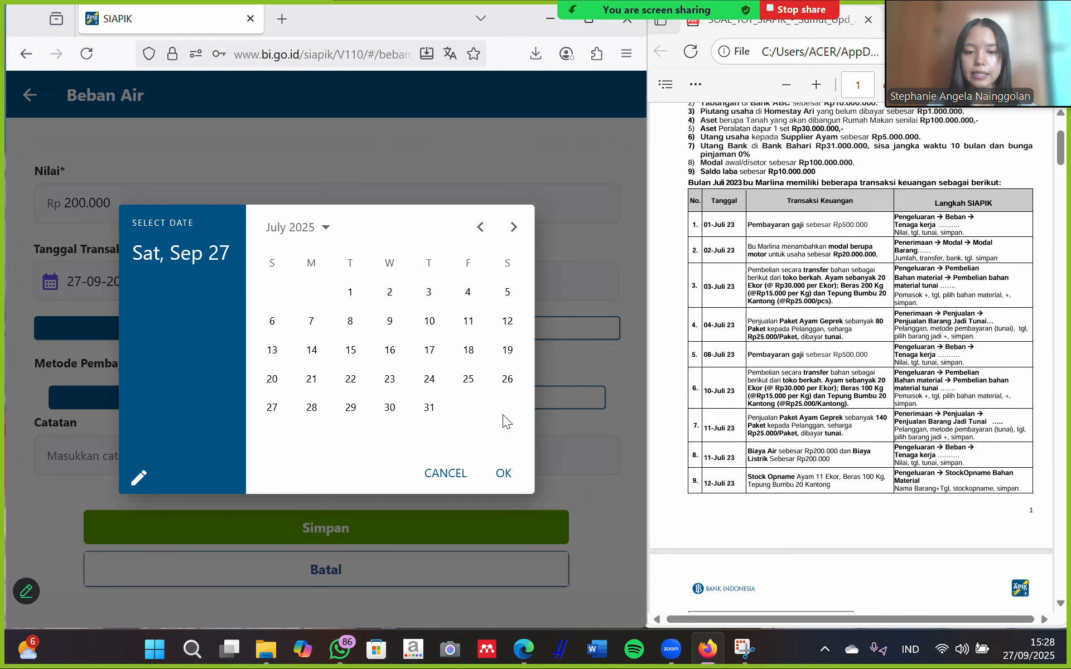
pyautogui.click(468, 321)
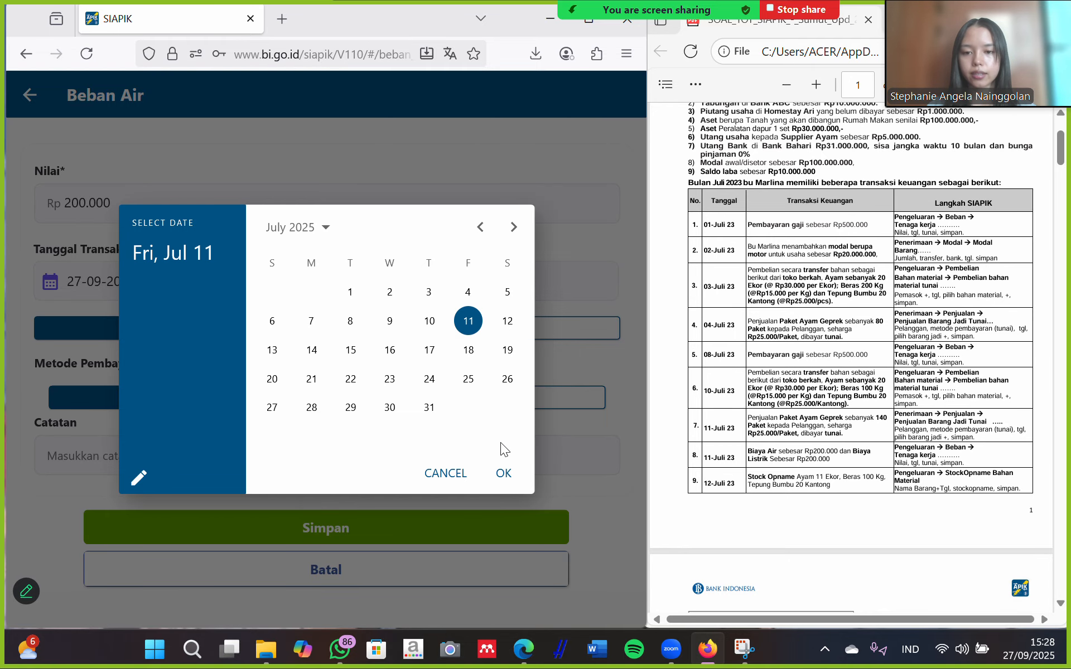
pyautogui.click(503, 474)
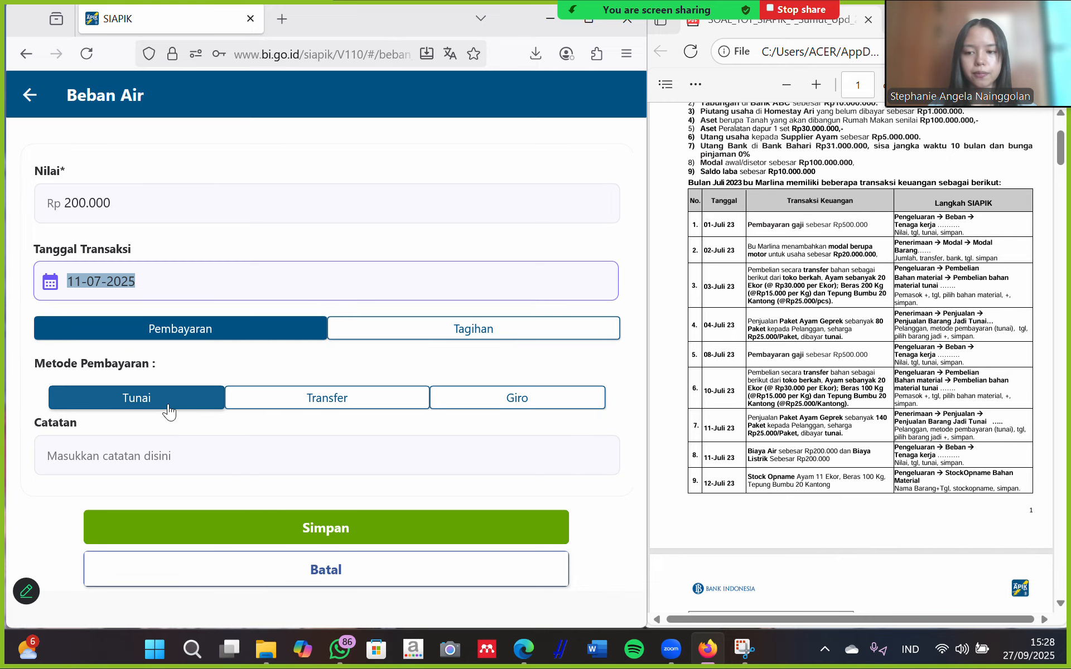
pyautogui.scroll(-1, 432, 529)
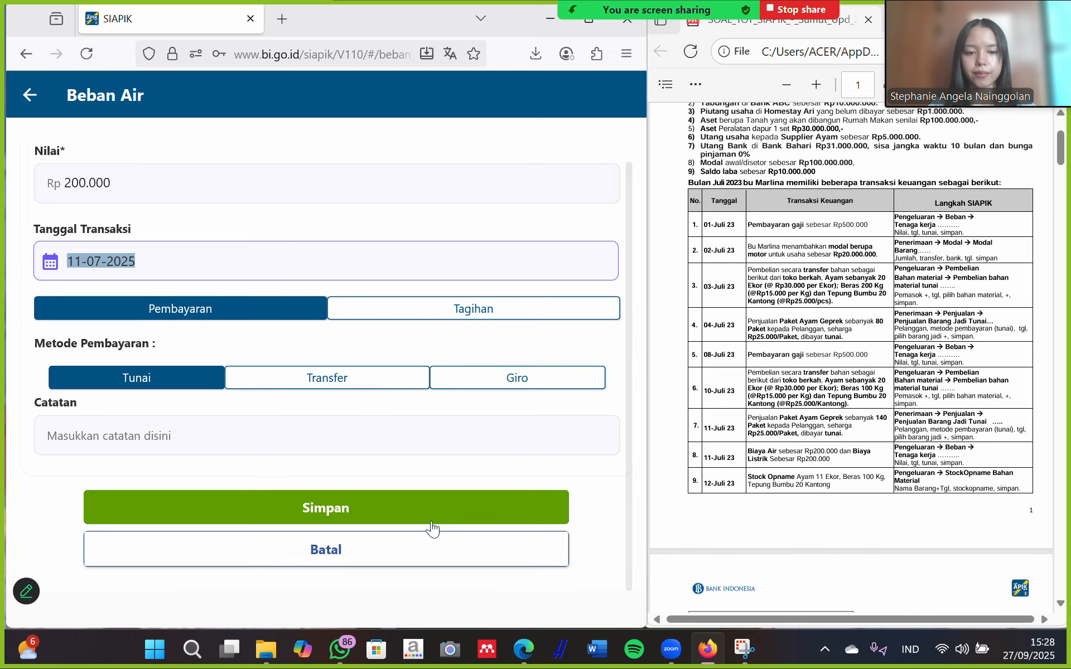
pyautogui.click(343, 506)
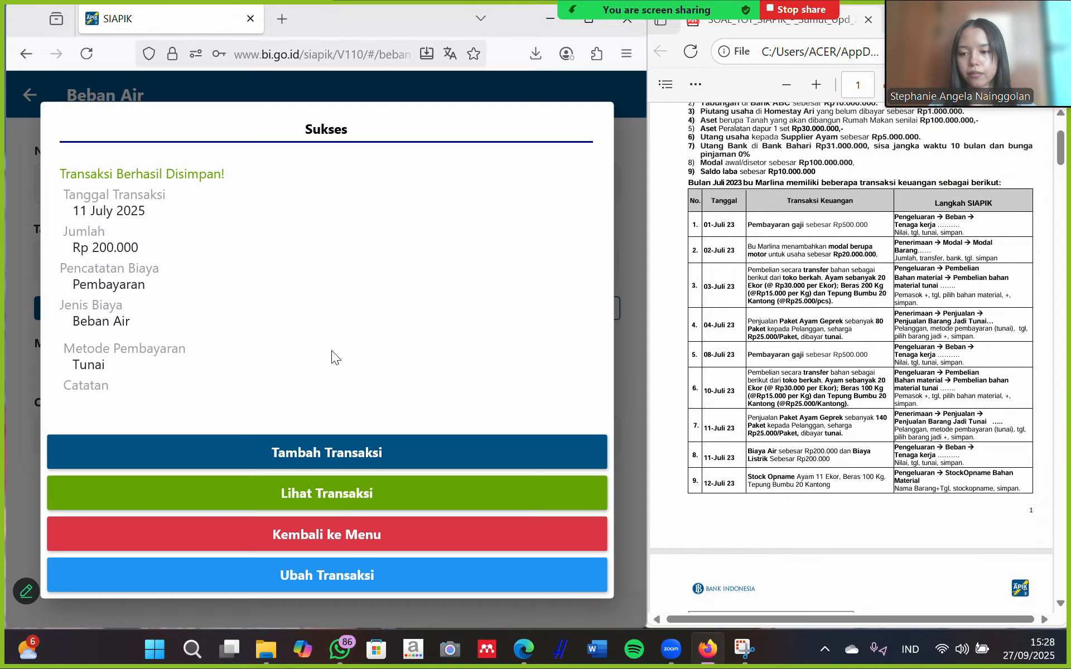
pyautogui.click(347, 534)
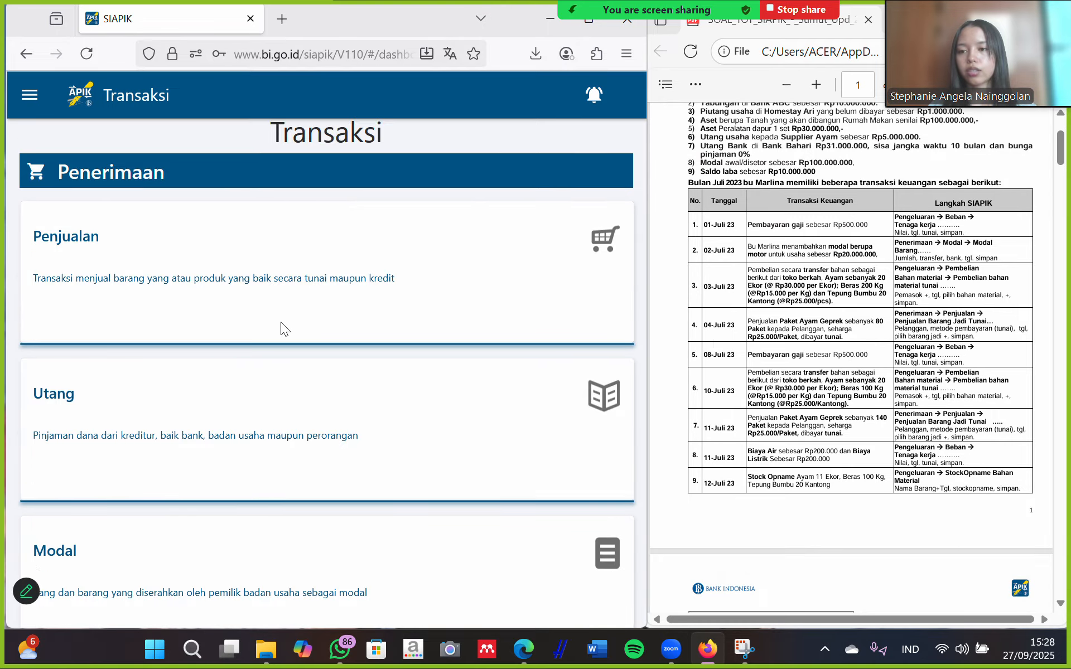
# Start a Beban Listrik expense with a value of 200000.
pyautogui.scroll(-15, 279, 329)
pyautogui.scroll(-8, 276, 332)
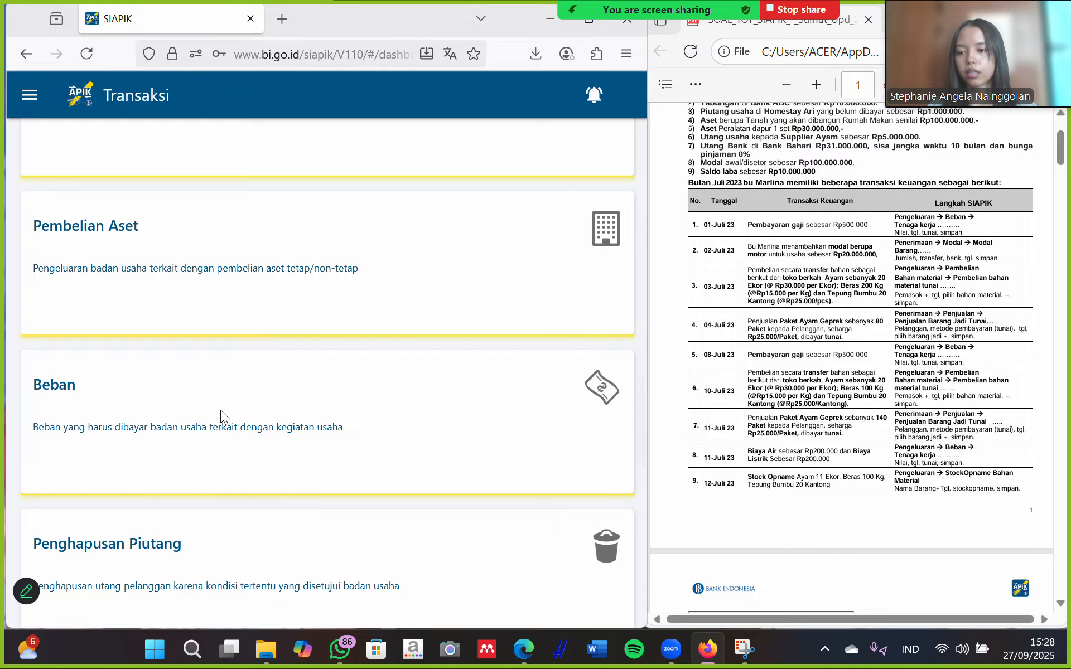
pyautogui.click(220, 410)
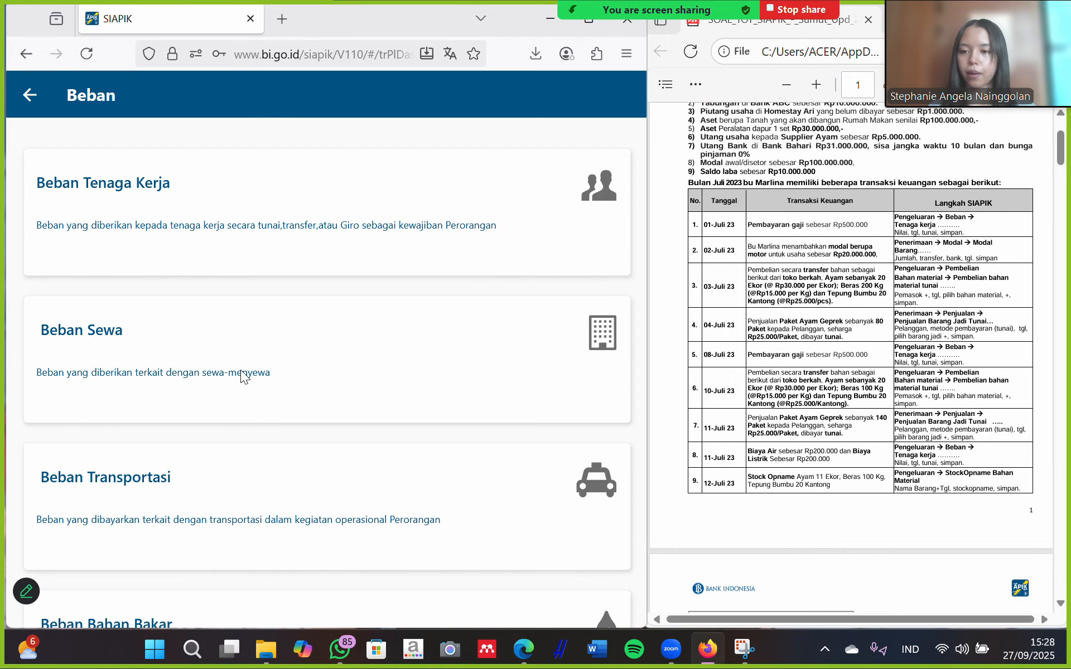
pyautogui.scroll(-2, 253, 390)
pyautogui.scroll(1, 253, 389)
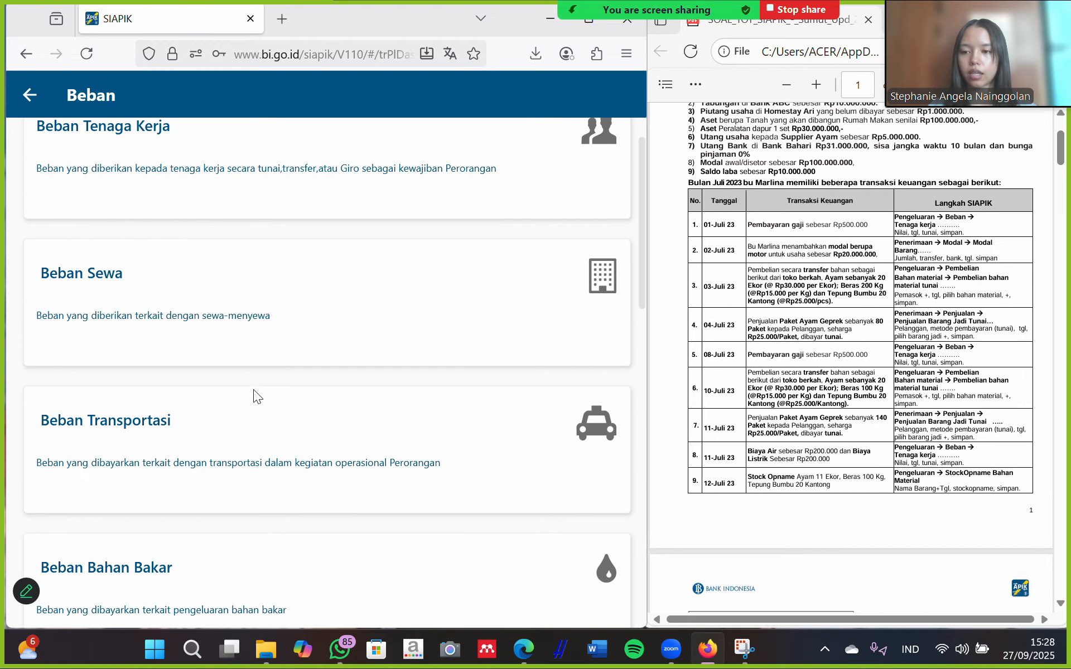
pyautogui.scroll(-4, 273, 394)
pyautogui.scroll(-2, 277, 397)
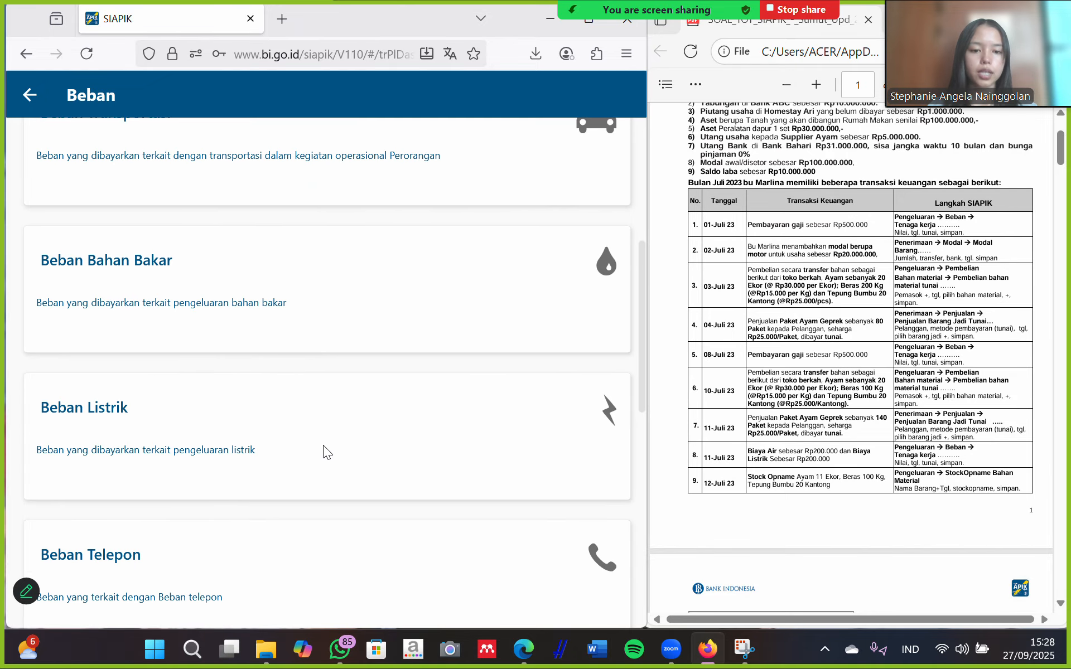
pyautogui.click(311, 417)
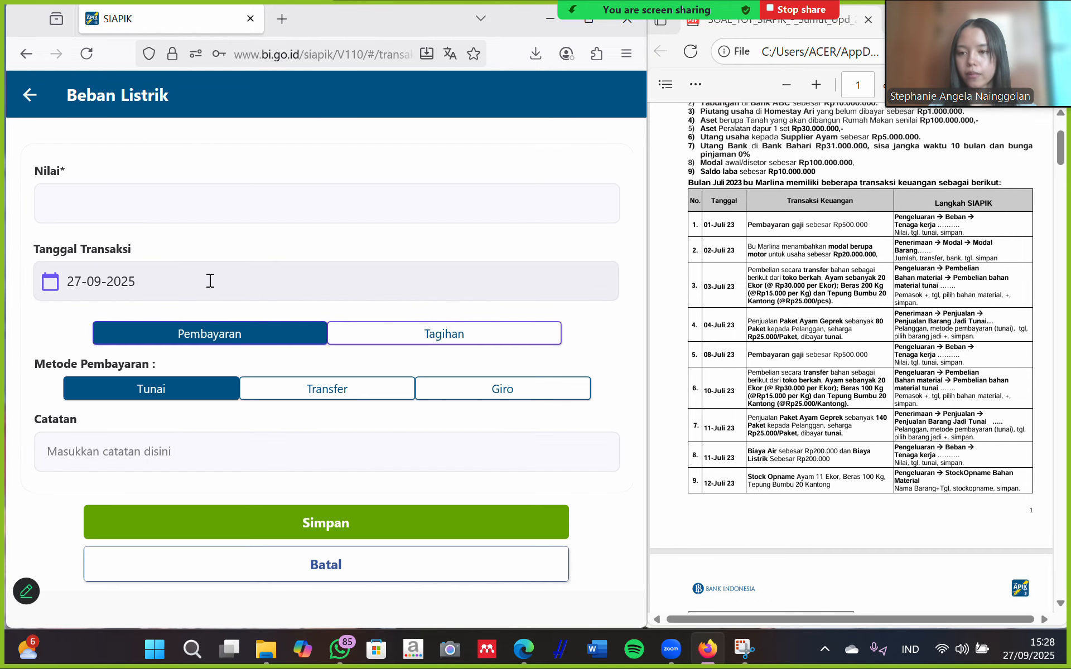
pyautogui.click(205, 208)
pyautogui.write('2000000')
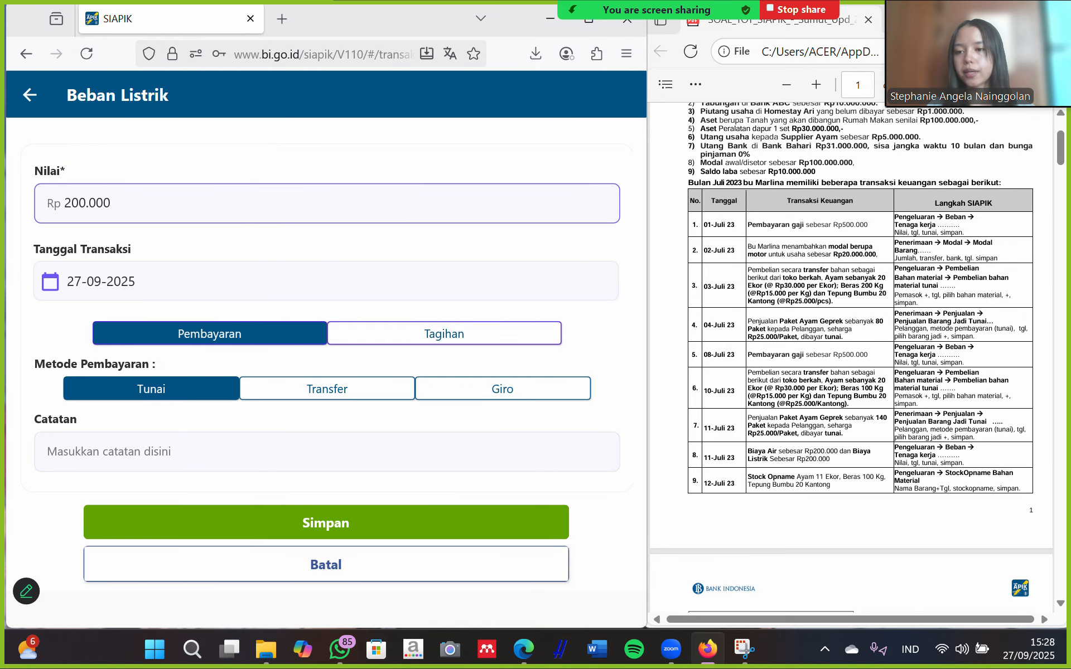
# Date the electricity expense 11 July 2025 and save it.
pyautogui.click(258, 285)
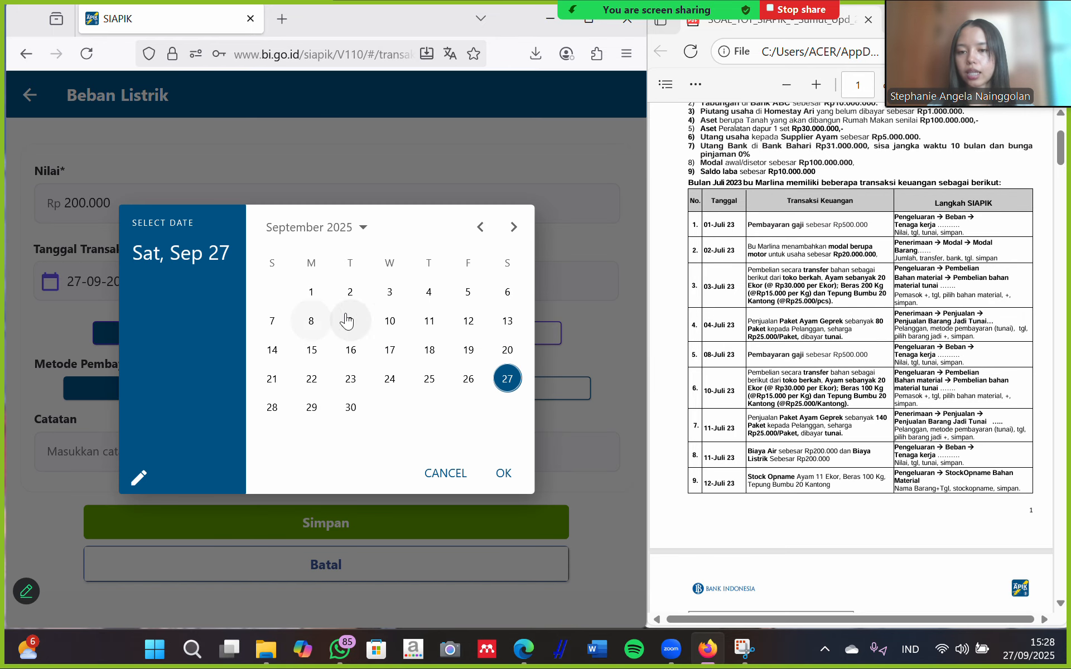
pyautogui.click(481, 226)
pyautogui.click(481, 226)
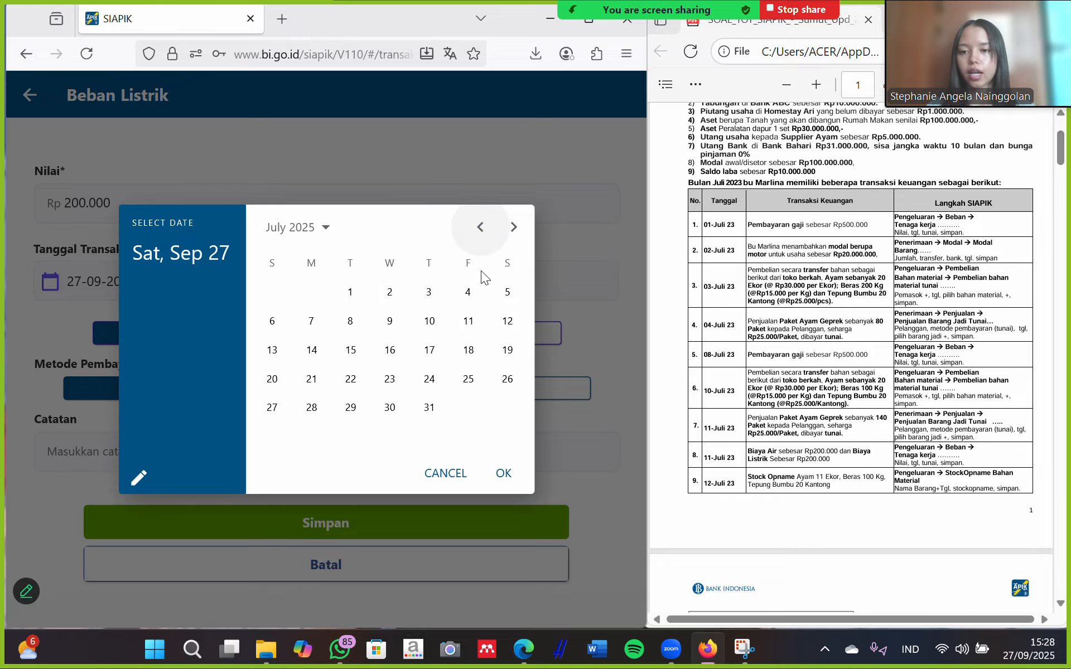
pyautogui.click(468, 320)
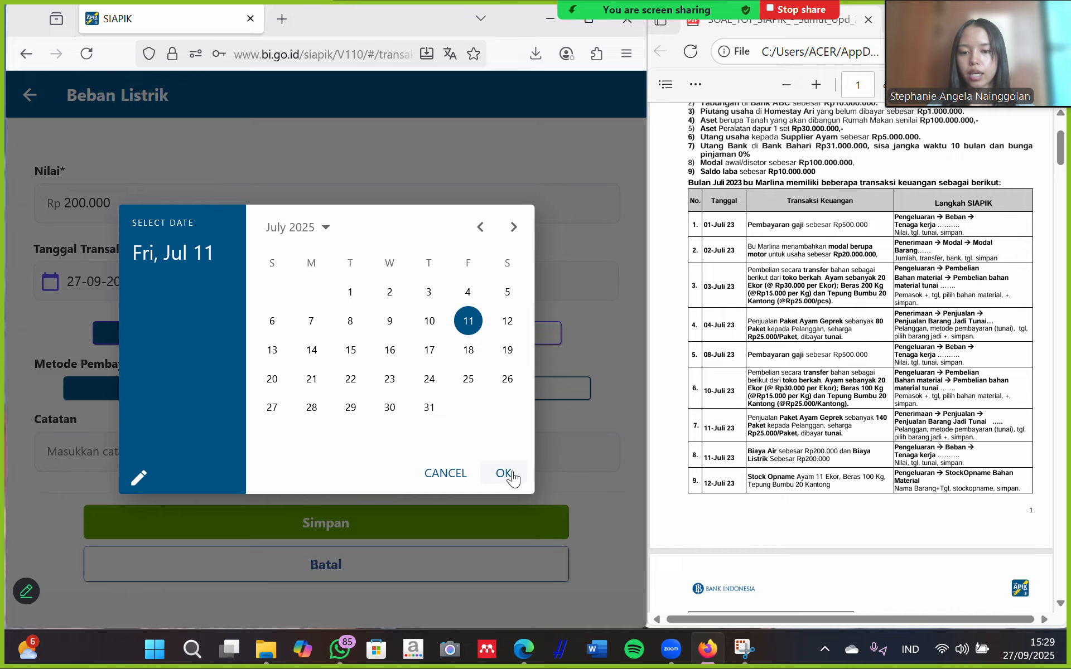
pyautogui.click(503, 473)
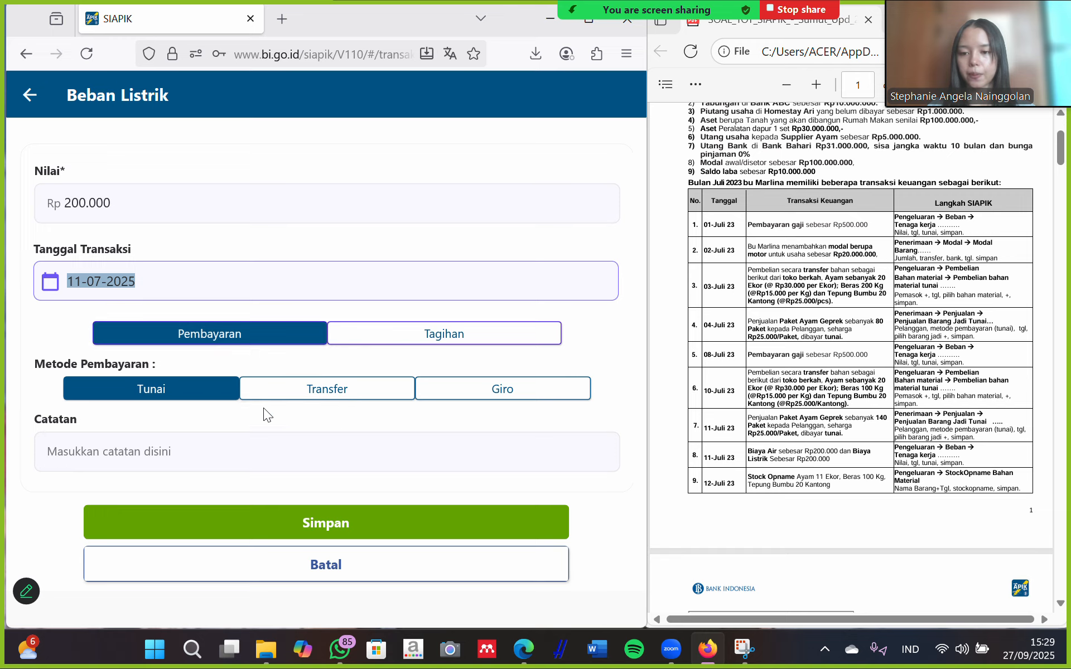
pyautogui.click(351, 522)
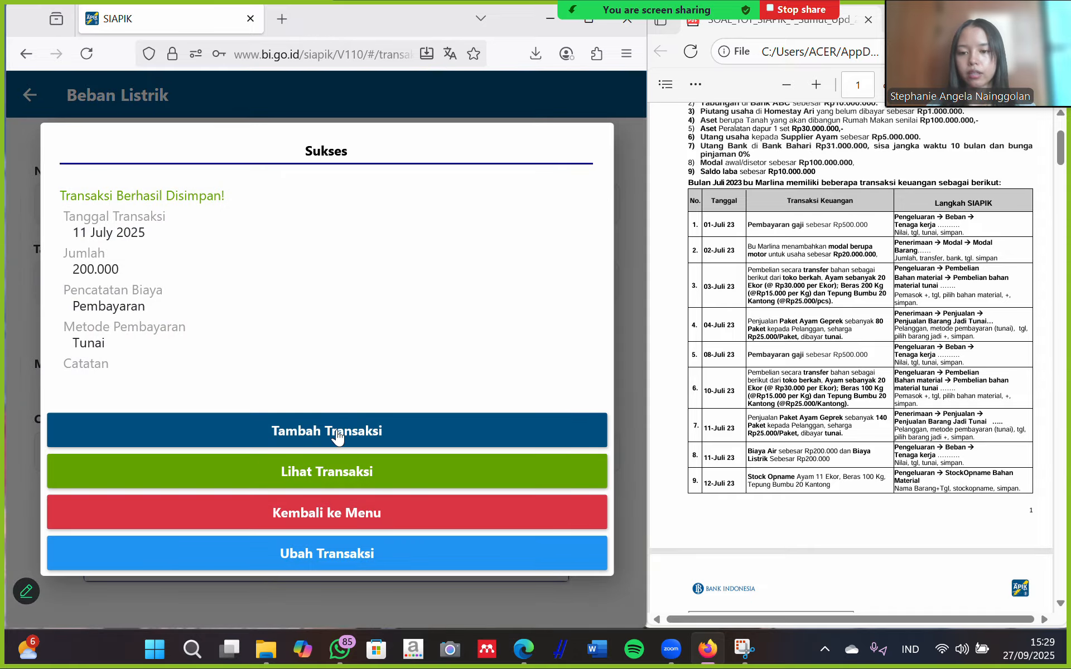
pyautogui.click(346, 513)
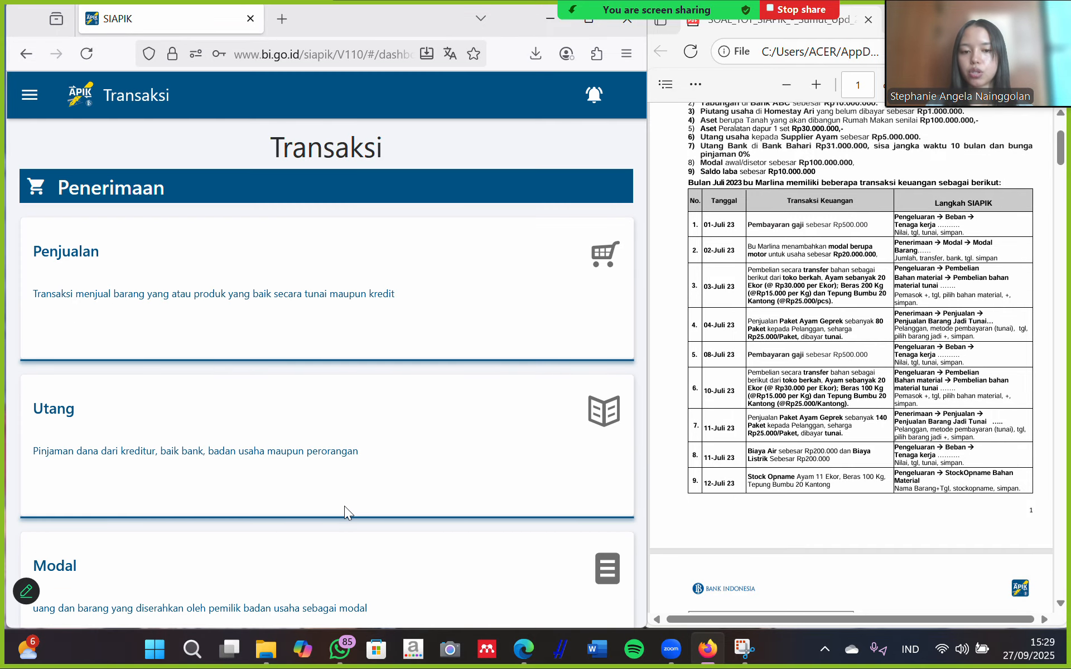
pyautogui.scroll(-1, 344, 506)
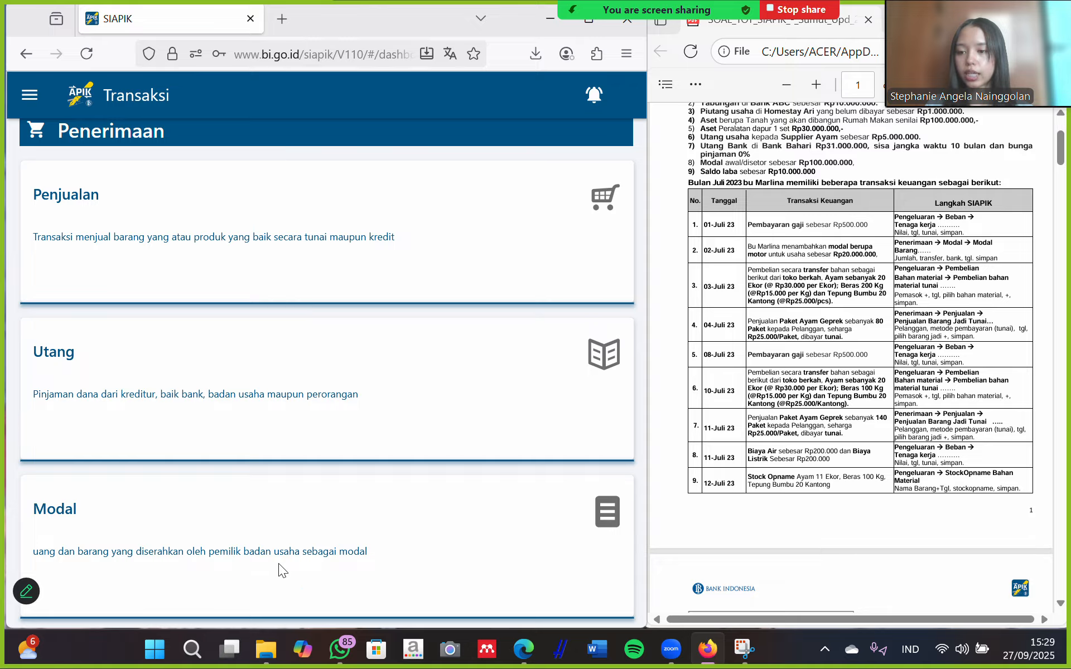
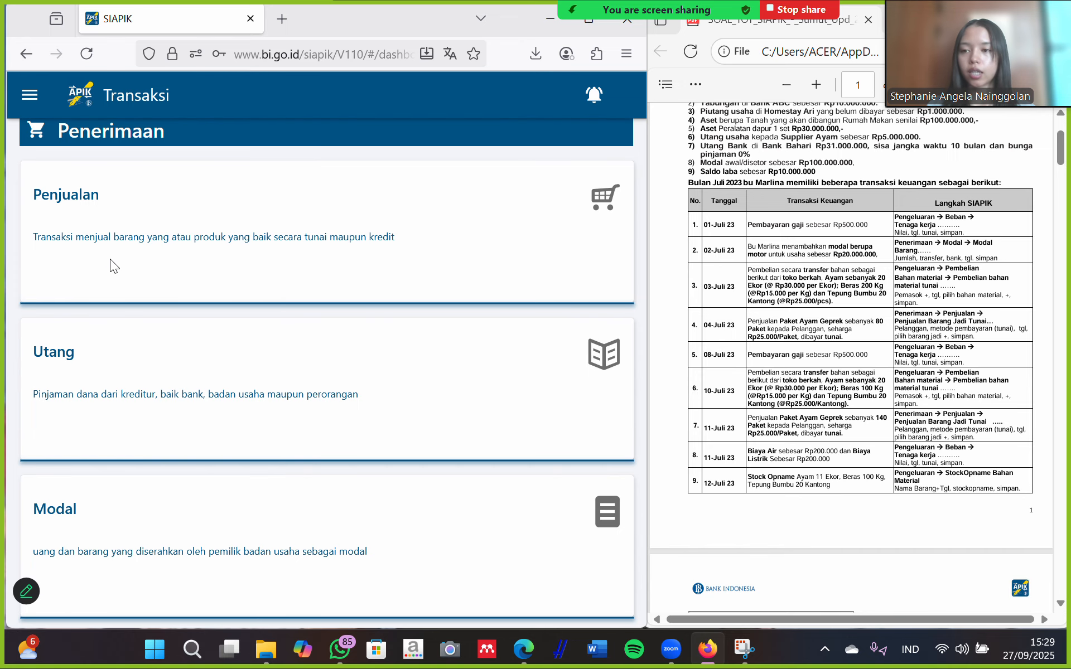
# Scroll down the Transaksi list to reach the Stock Opname Bahan Material card.
pyautogui.scroll(-20, 242, 195)
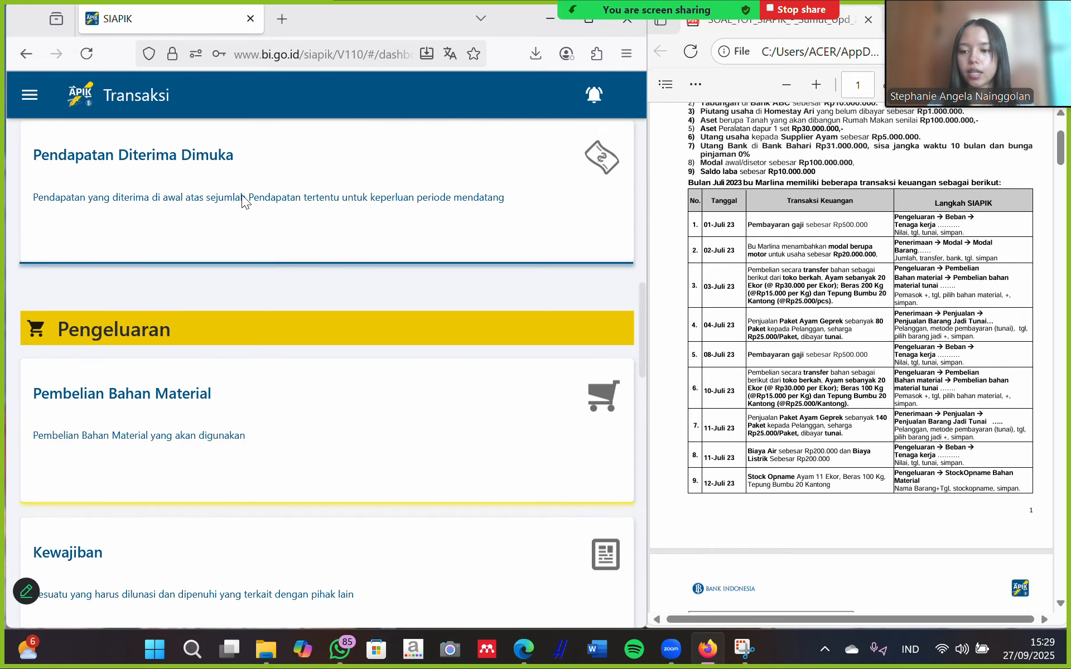
pyautogui.scroll(-15, 242, 196)
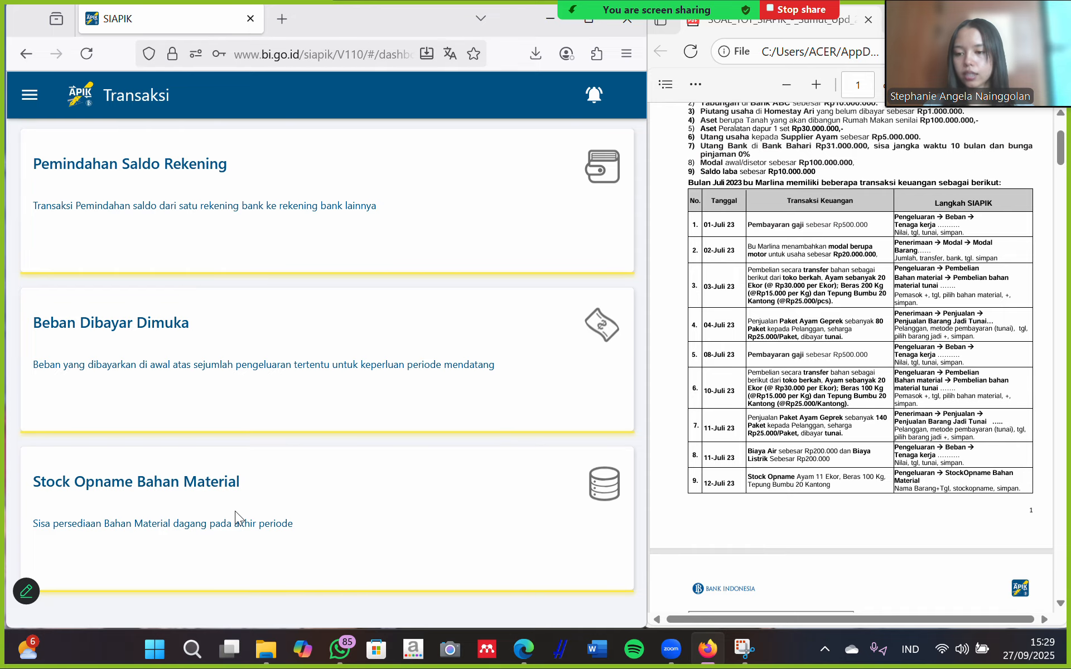
# Open a Stock Opname Bahan Material form and select ayam as the item.
pyautogui.click(155, 507)
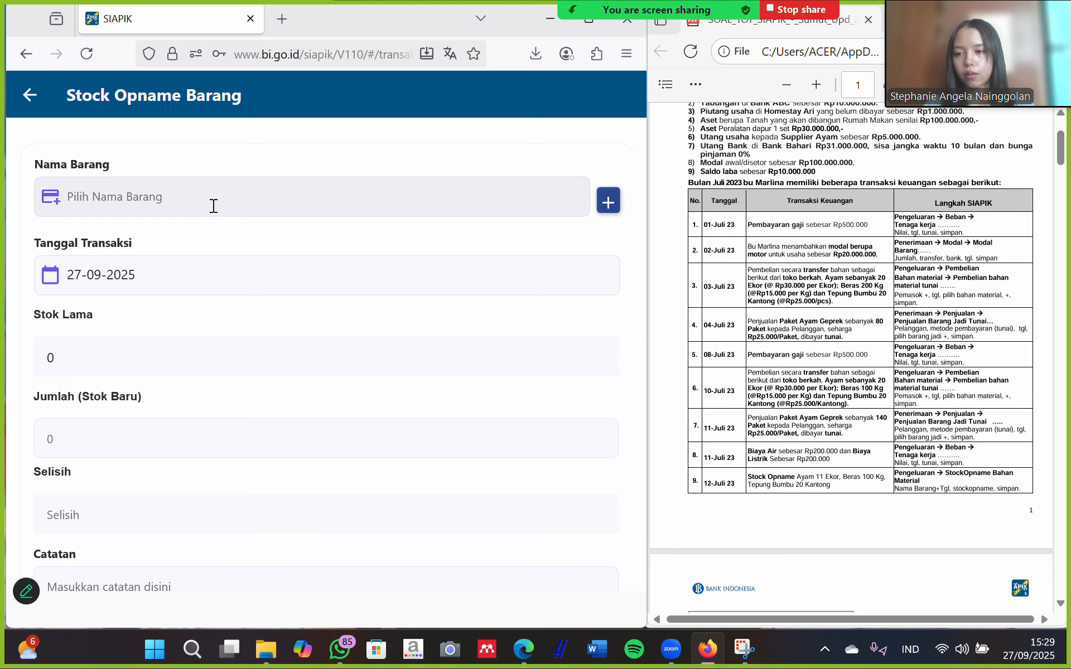
pyautogui.click(608, 200)
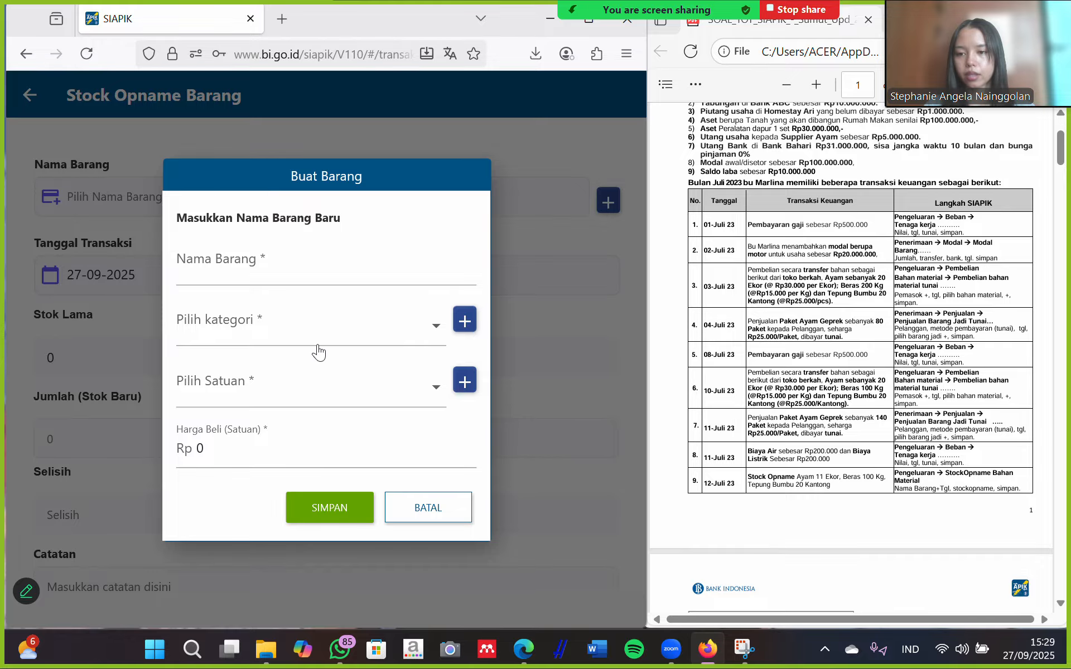
pyautogui.click(437, 500)
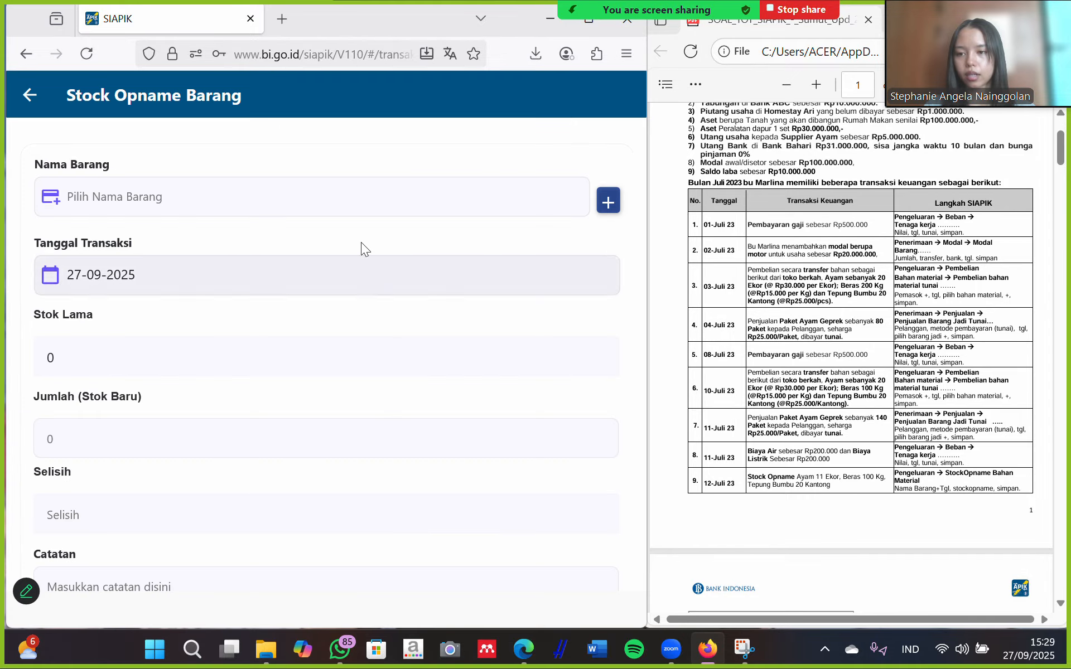
pyautogui.click(376, 197)
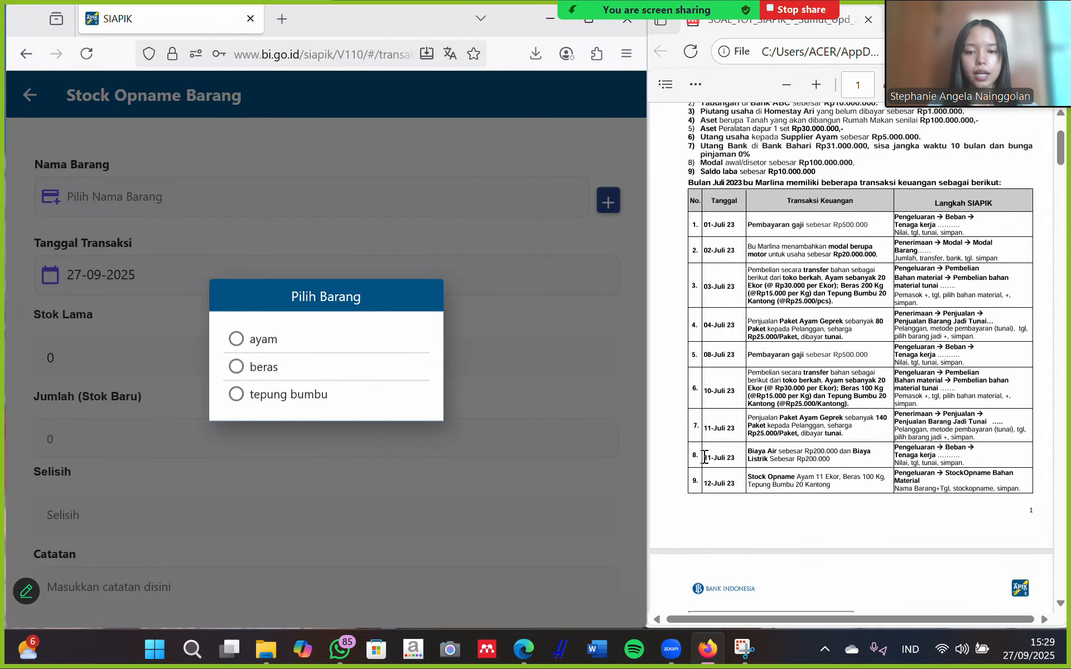
pyautogui.click(227, 341)
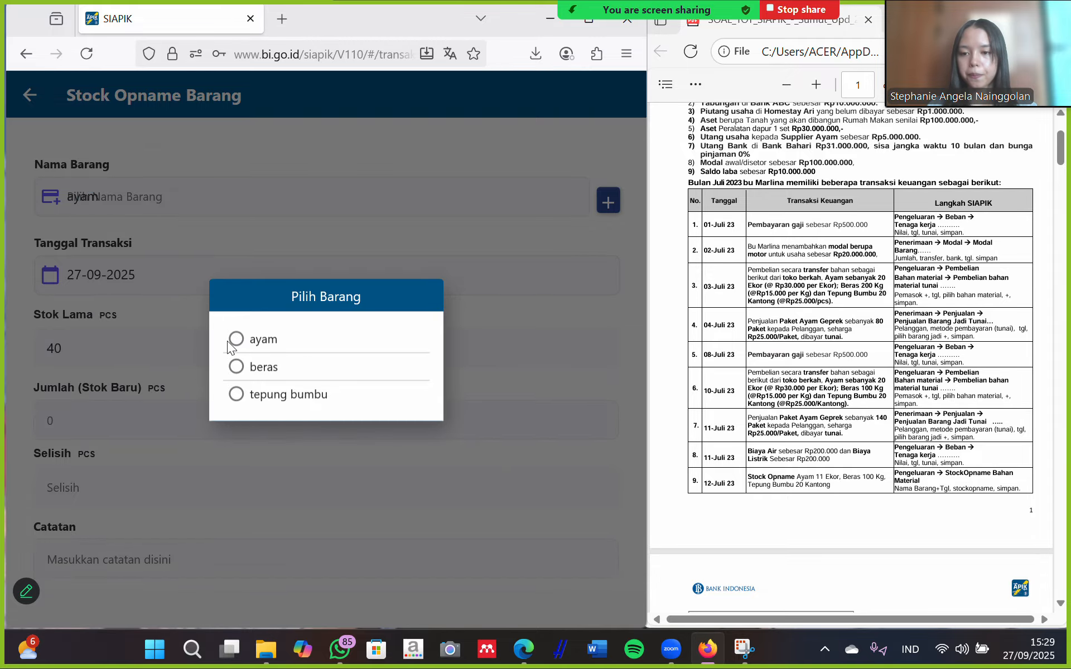
# Set the ayam stock count date to 12 July 2025.
pyautogui.click(223, 273)
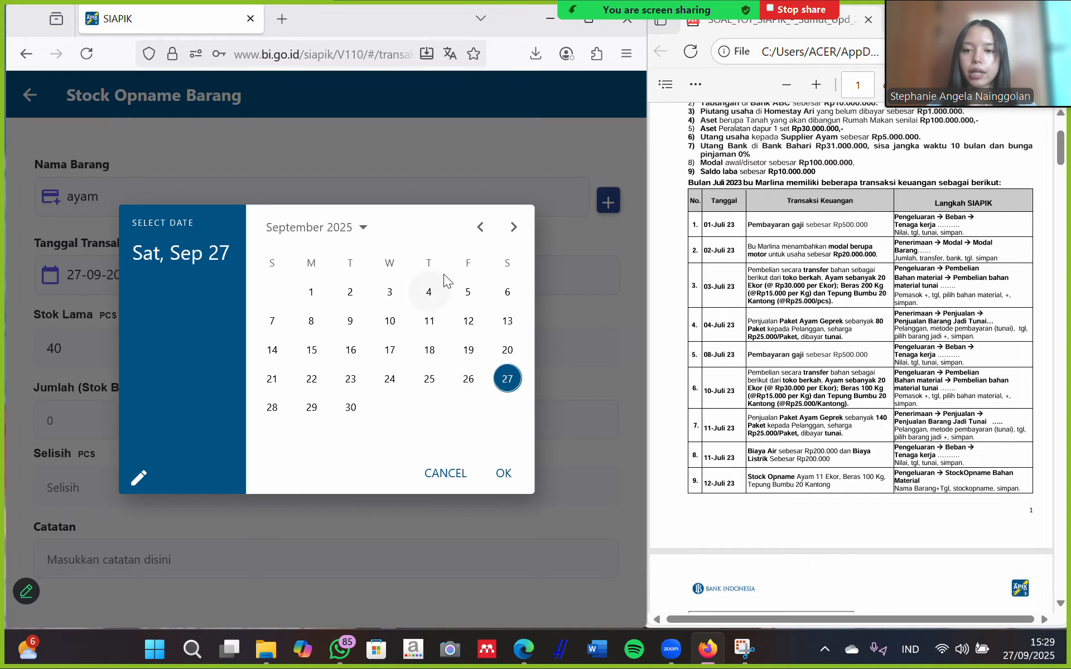
pyautogui.click(481, 228)
pyautogui.click(482, 227)
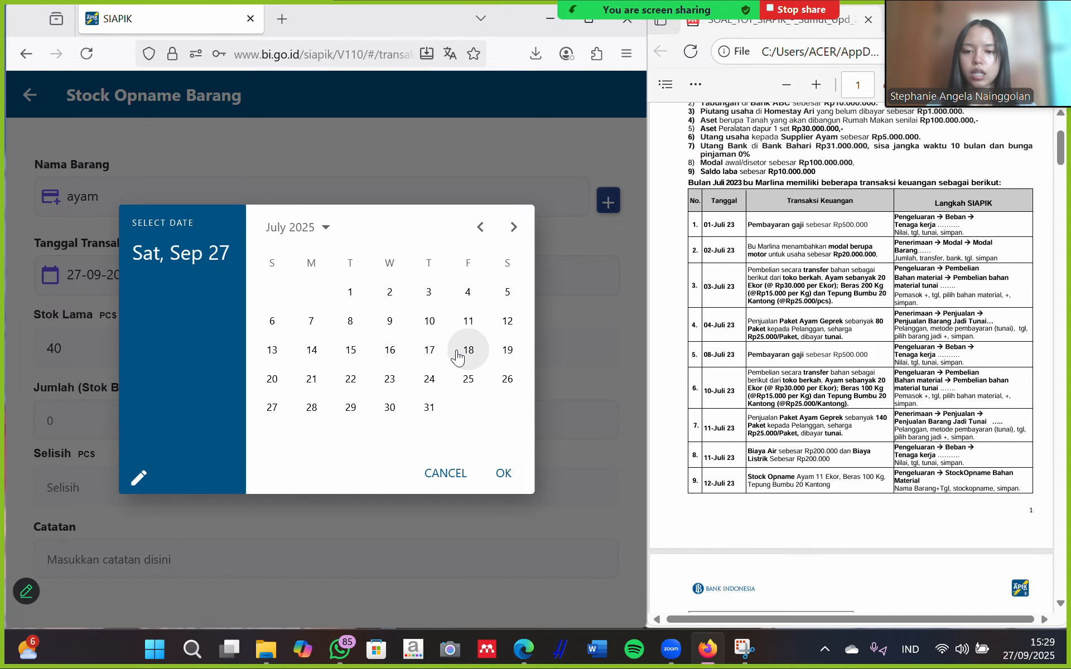
pyautogui.click(507, 322)
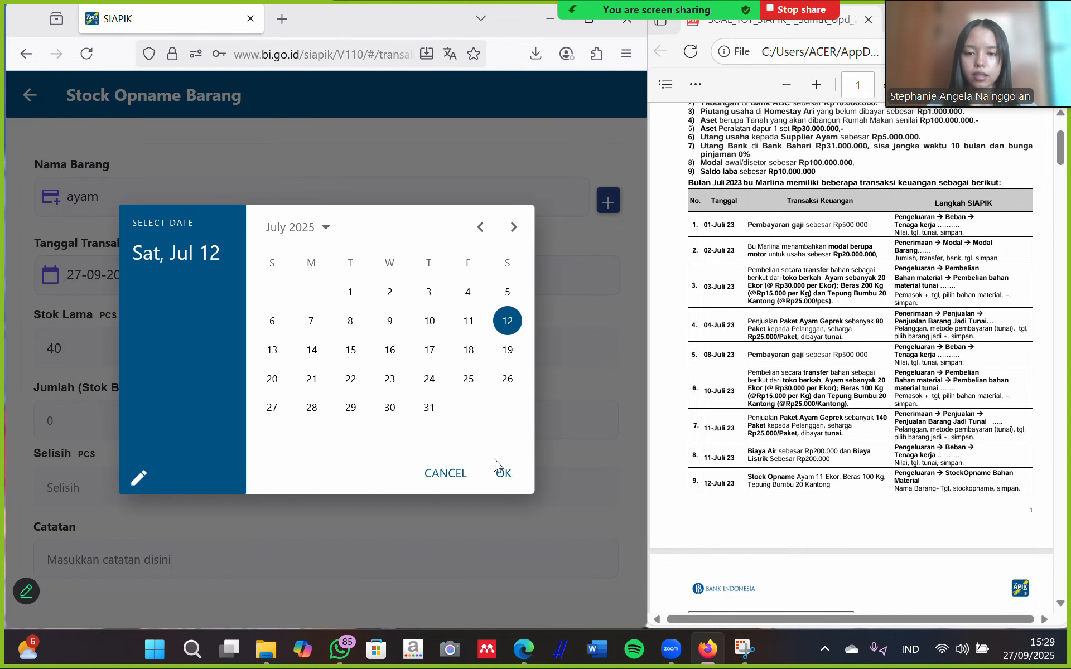
pyautogui.click(504, 474)
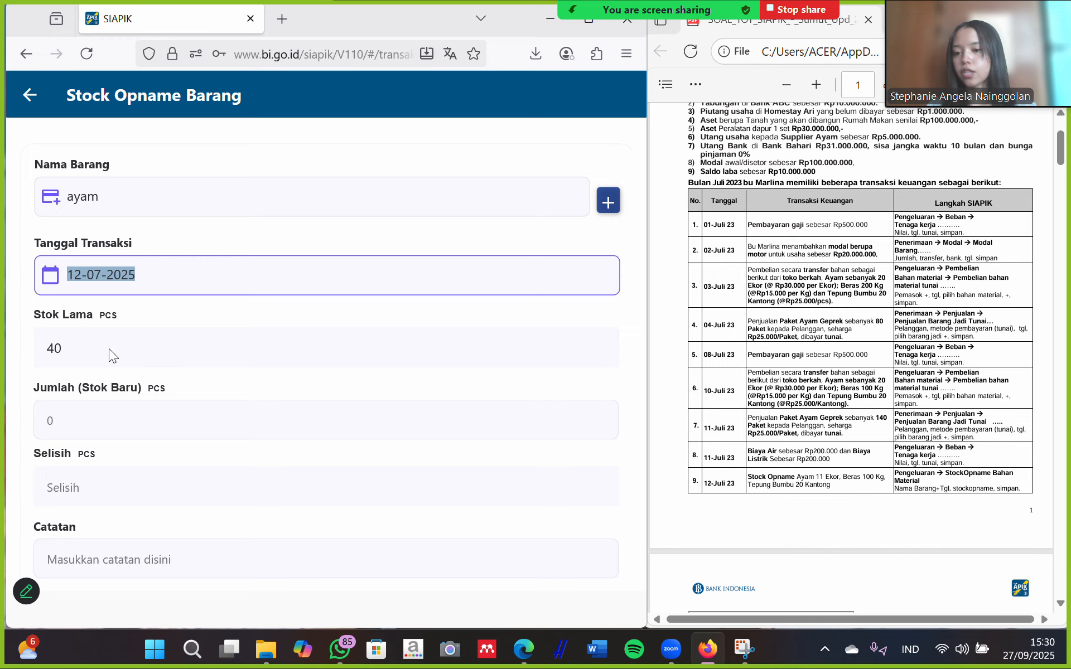
# Enter new stock 11 for ayam (difference -29), save, and start another form.
pyautogui.scroll(-2, 245, 378)
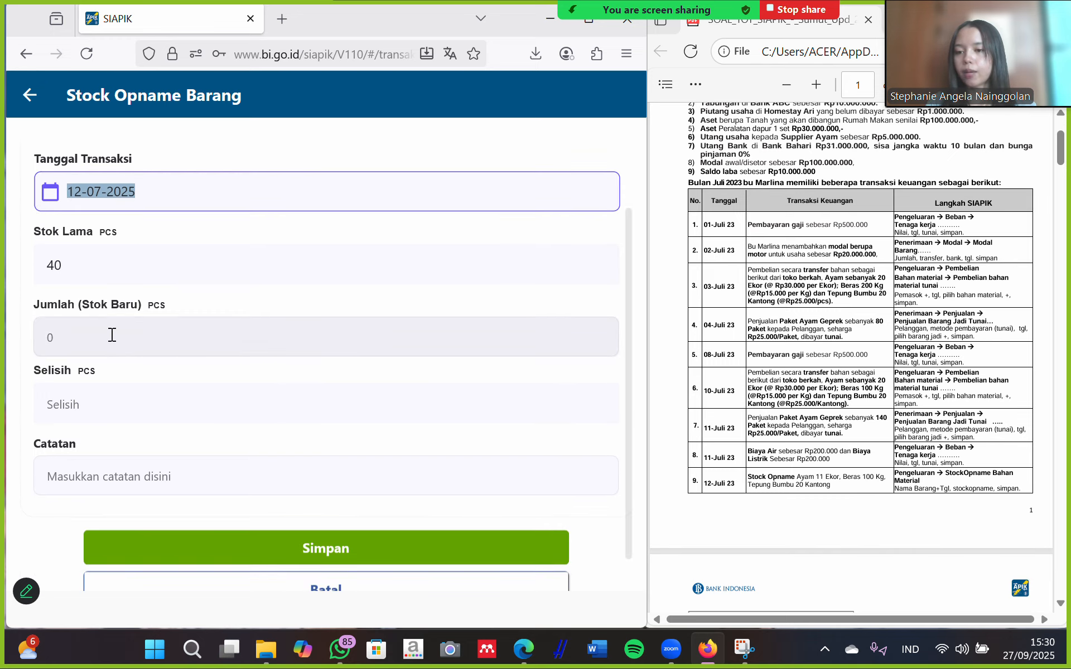
pyautogui.click(65, 333)
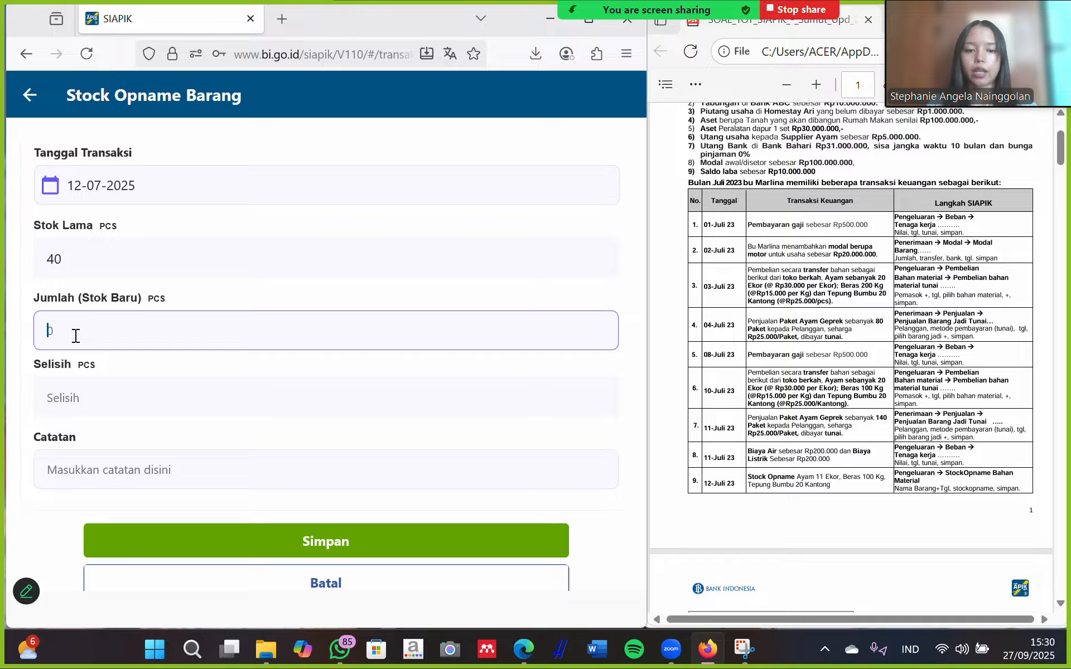
pyautogui.write('11')
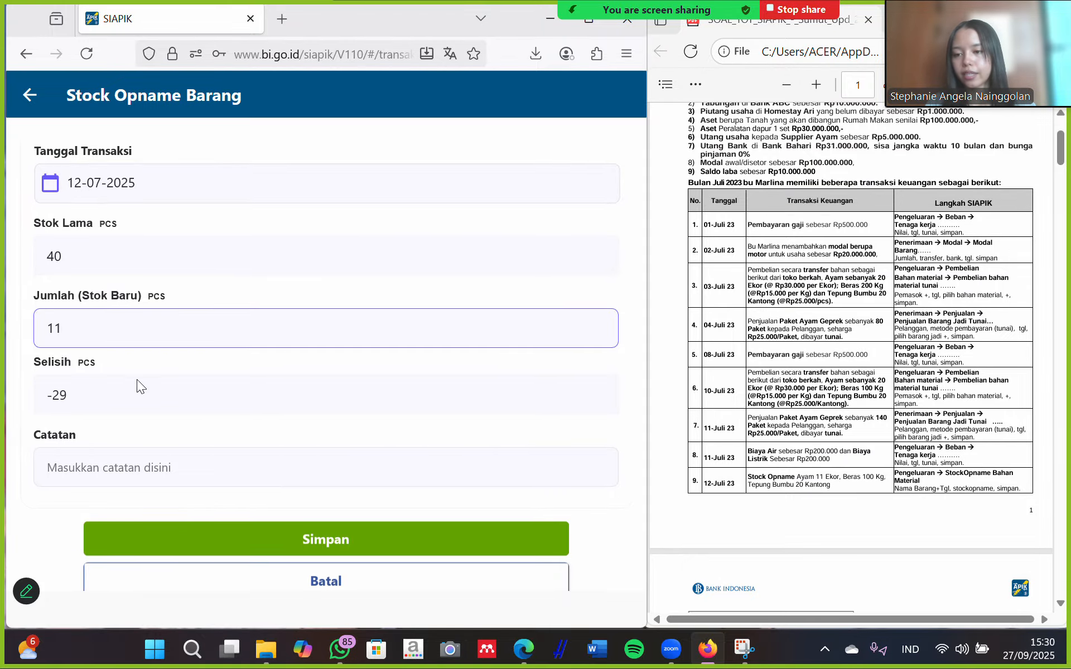
pyautogui.scroll(-1, 136, 379)
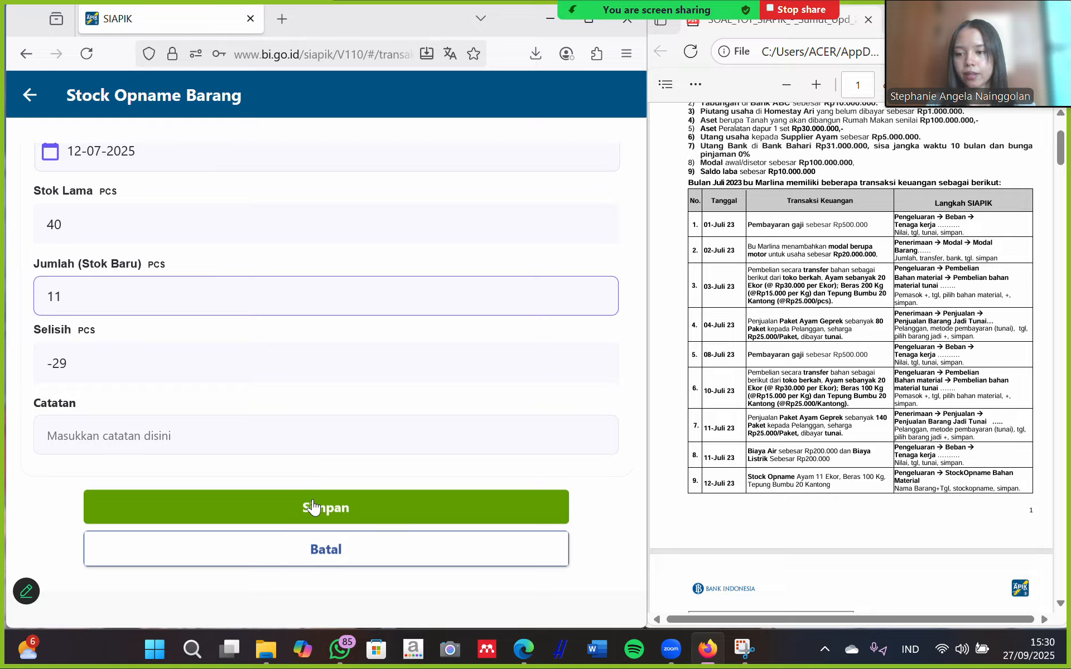
pyautogui.click(332, 508)
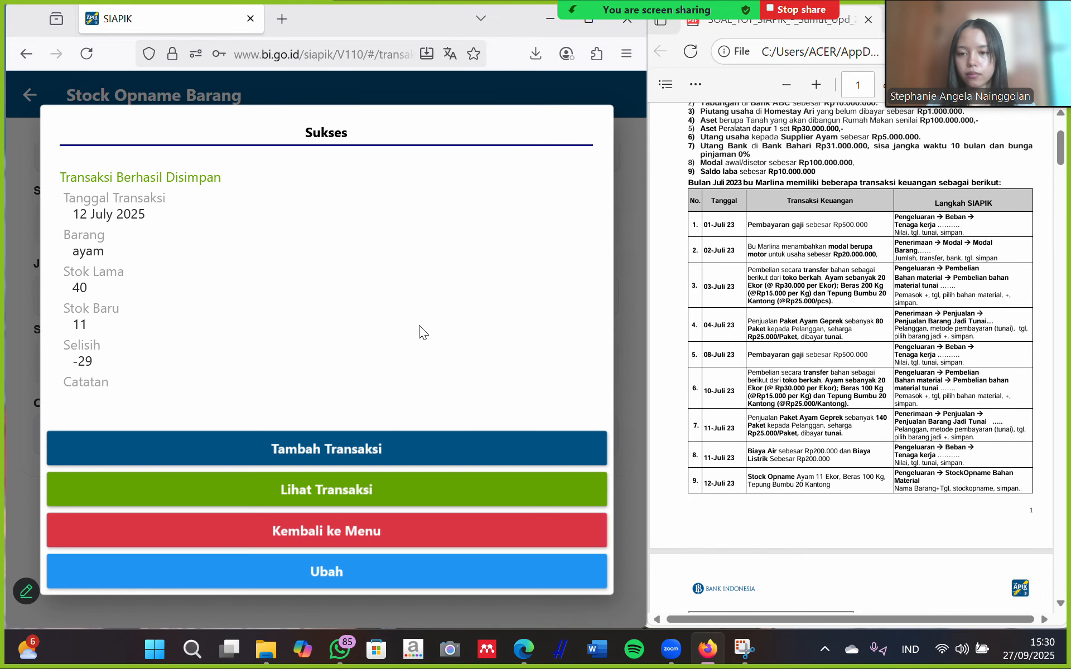
pyautogui.click(318, 444)
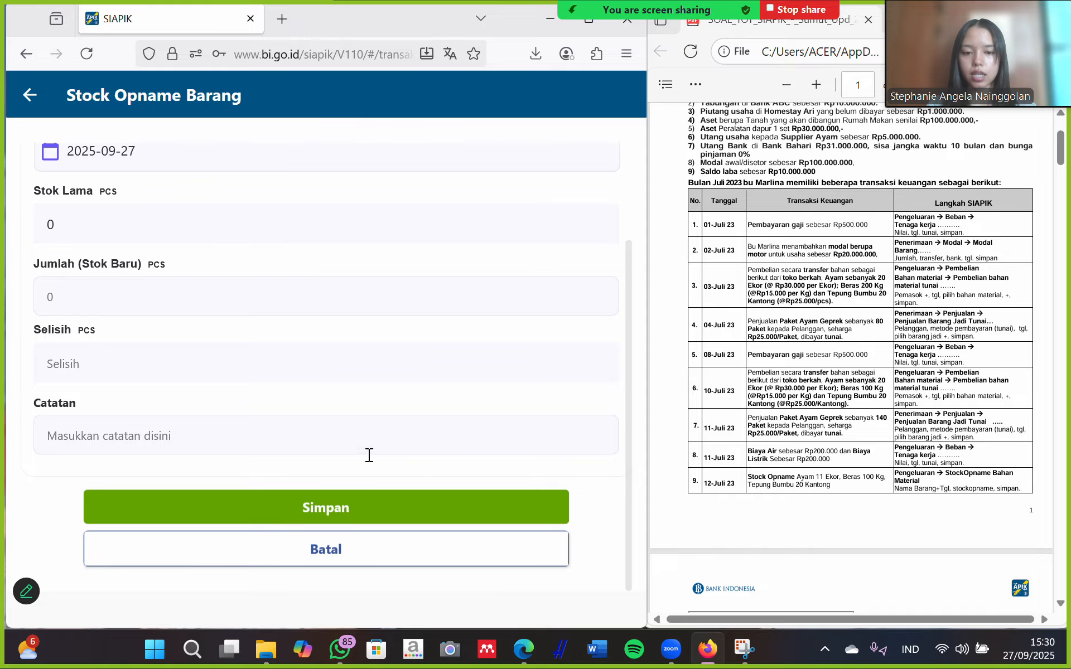
# Select beras as the counted item and date it 12 July 2025.
pyautogui.scroll(3, 142, 194)
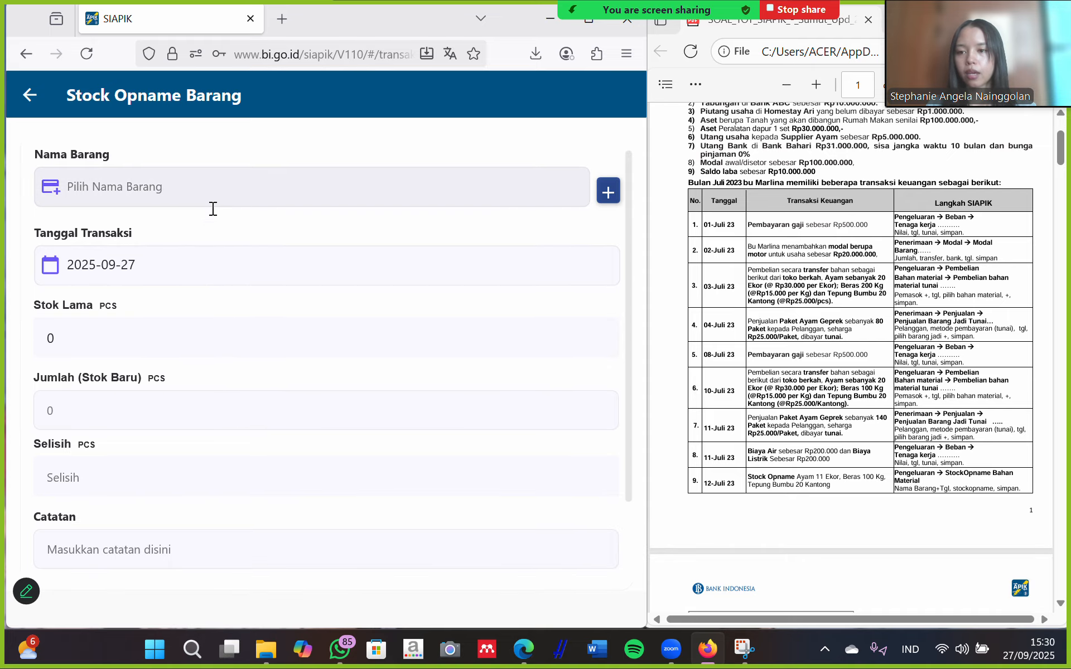
pyautogui.click(225, 196)
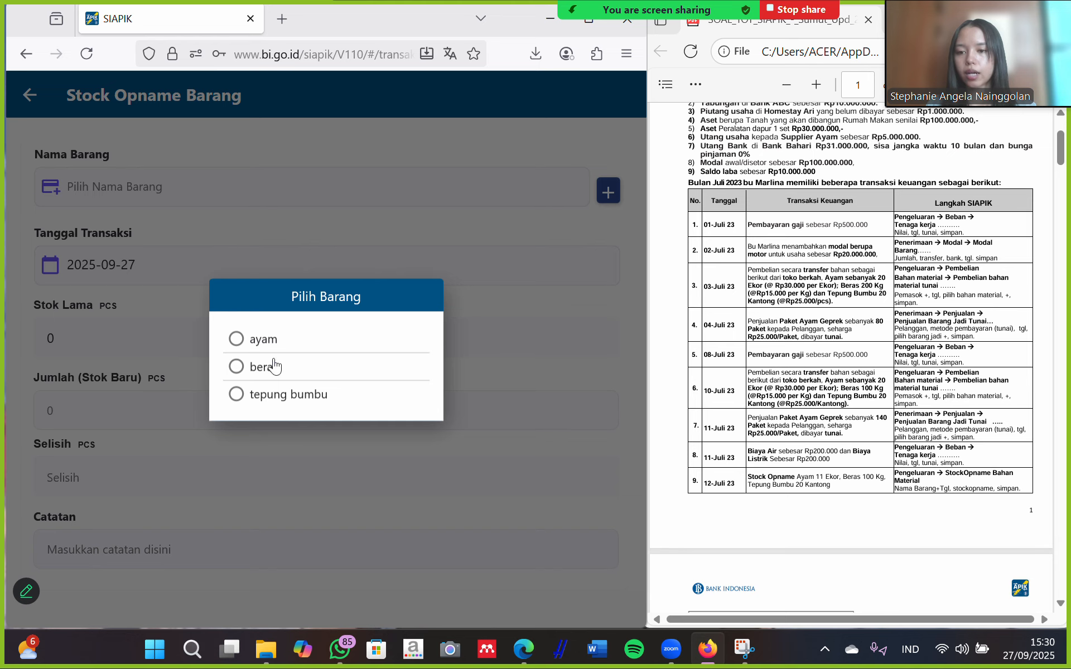
pyautogui.click(270, 368)
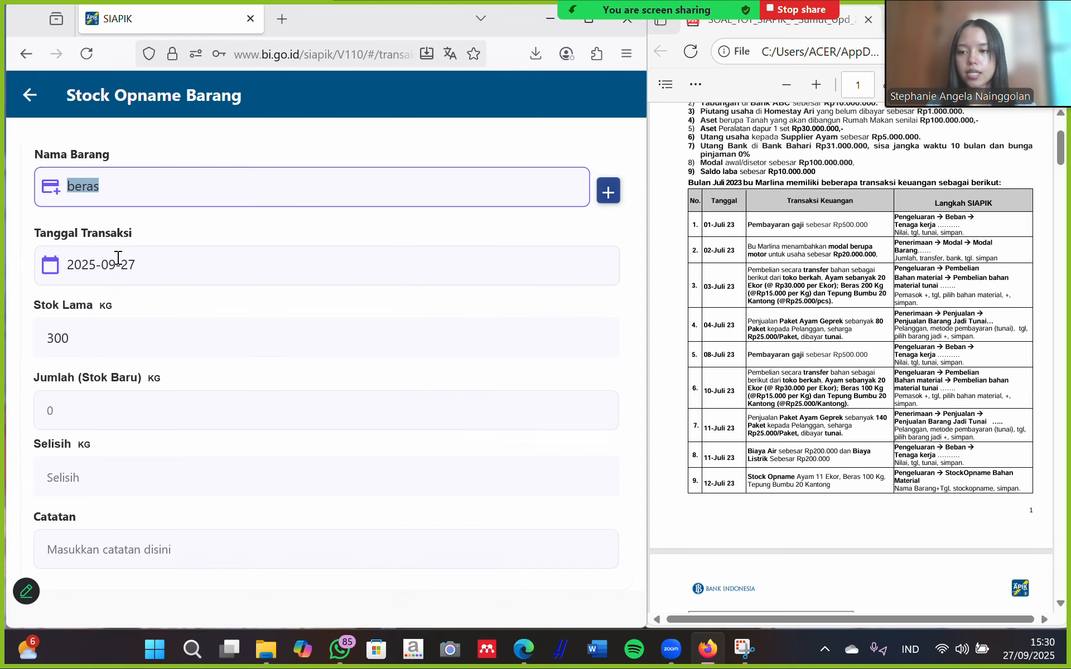
pyautogui.click(165, 269)
pyautogui.click(478, 231)
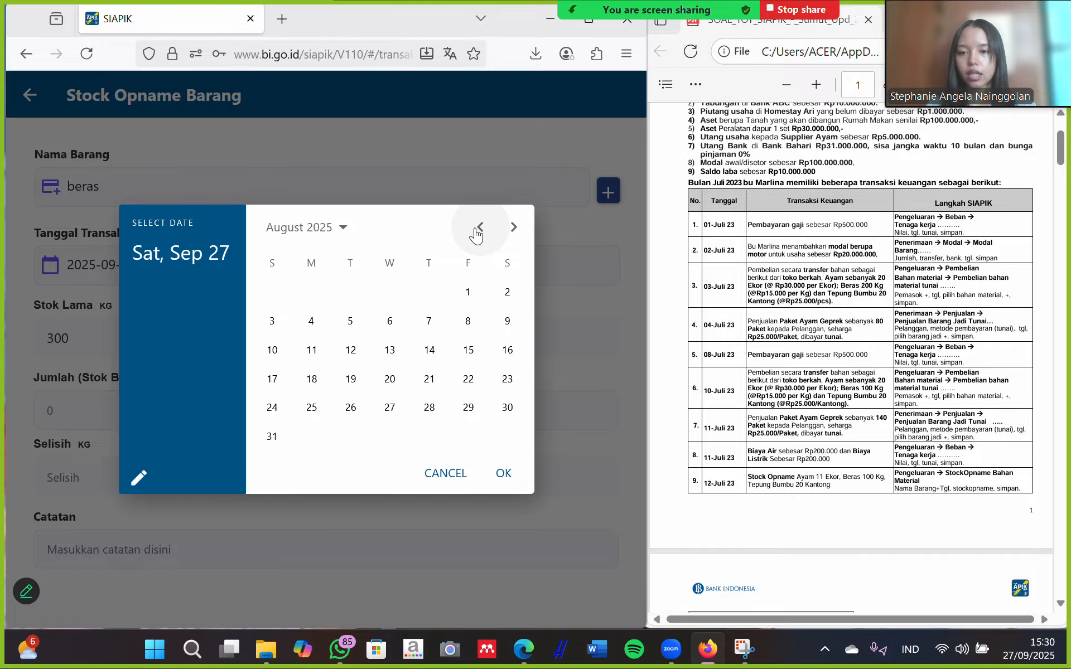
pyautogui.click(476, 234)
pyautogui.click(508, 324)
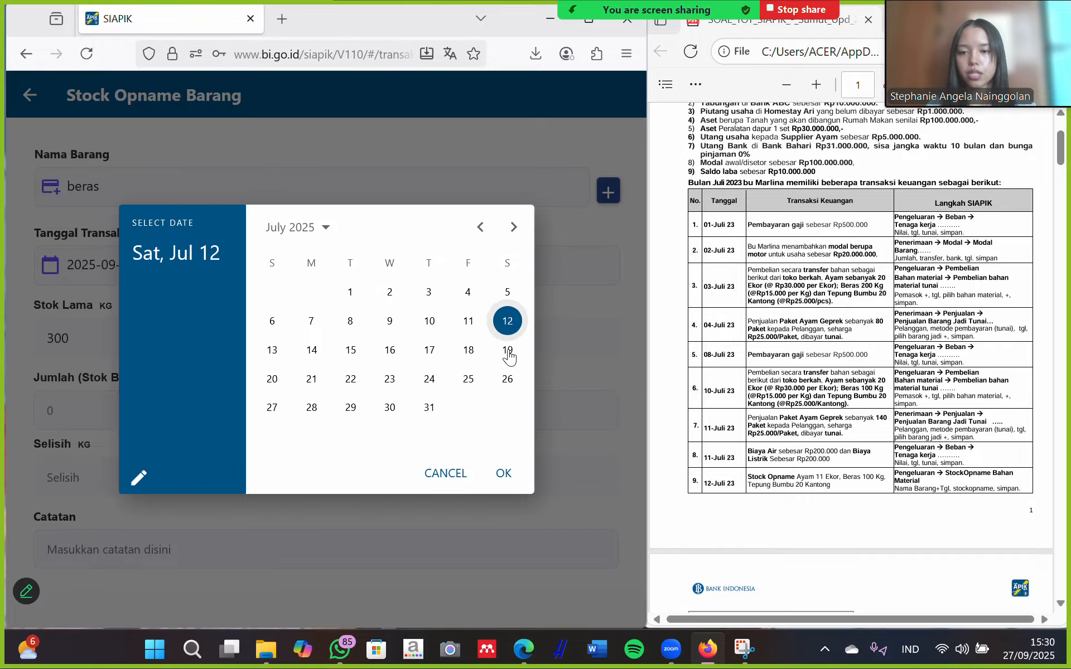
pyautogui.click(505, 473)
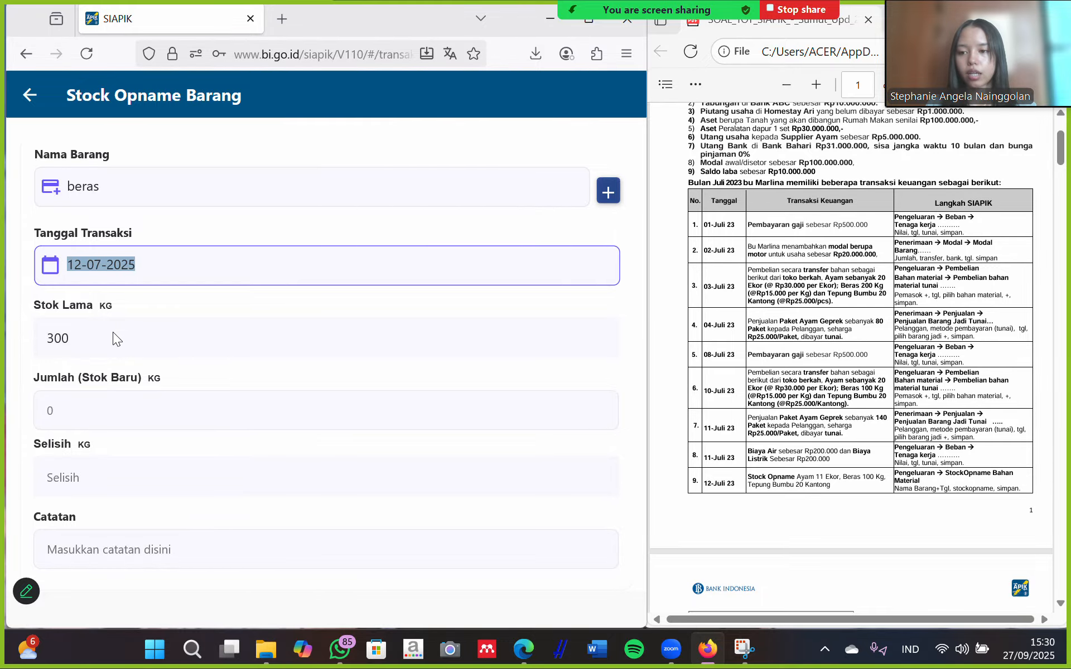
# Enter new beras stock 100 kg (difference -200), save, and start another entry.
pyautogui.click(75, 413)
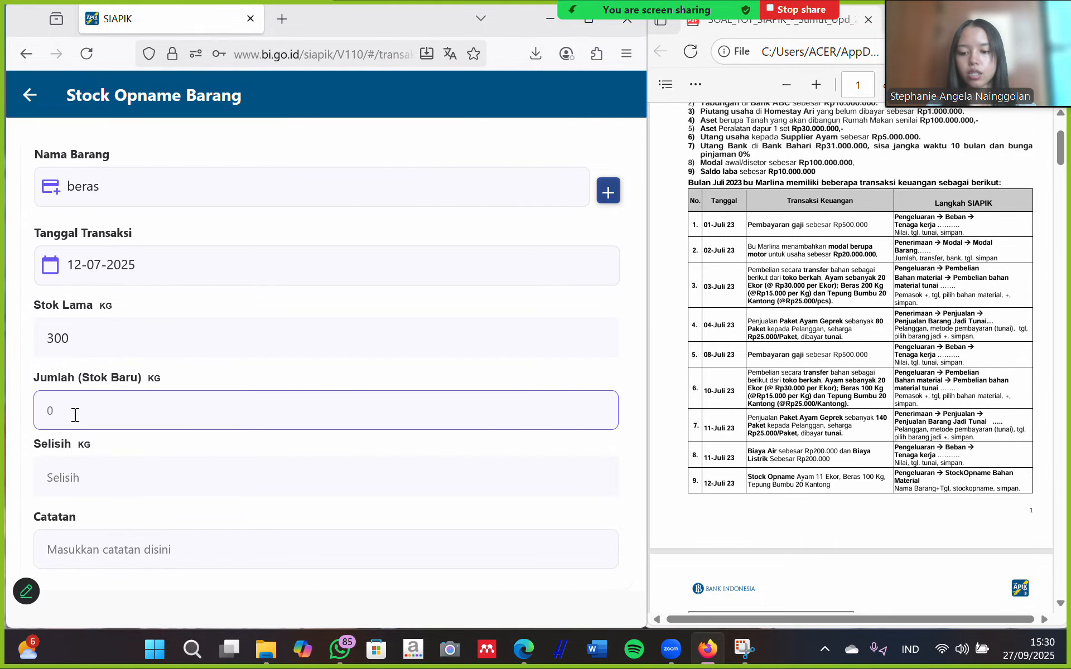
pyautogui.write('100')
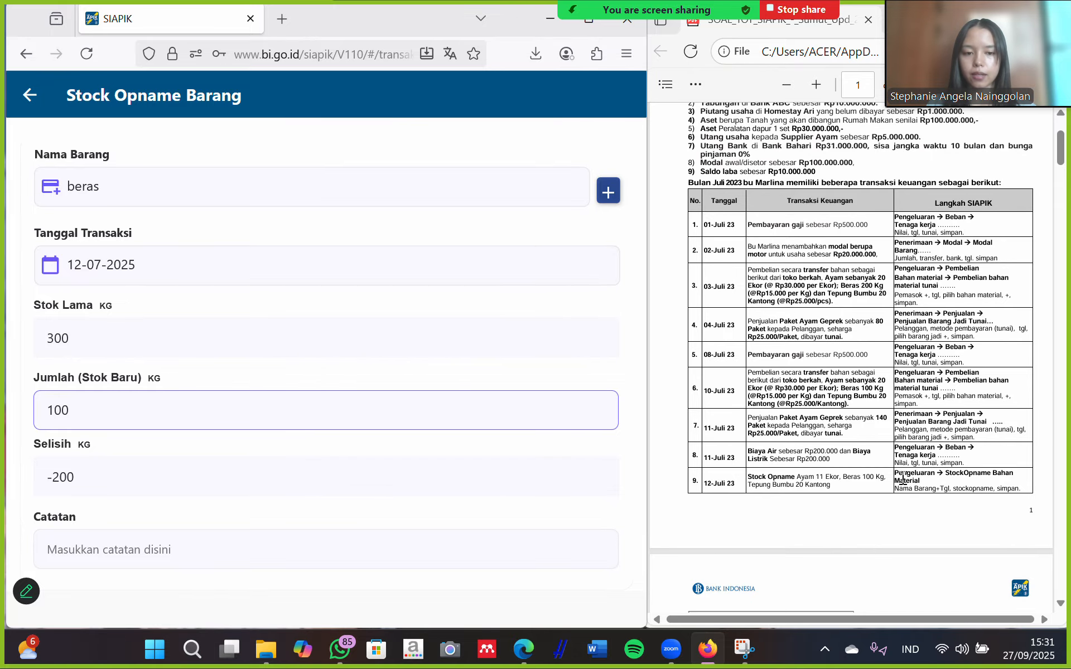
pyautogui.scroll(4, 902, 478)
pyautogui.hscroll(-3, 901, 478)
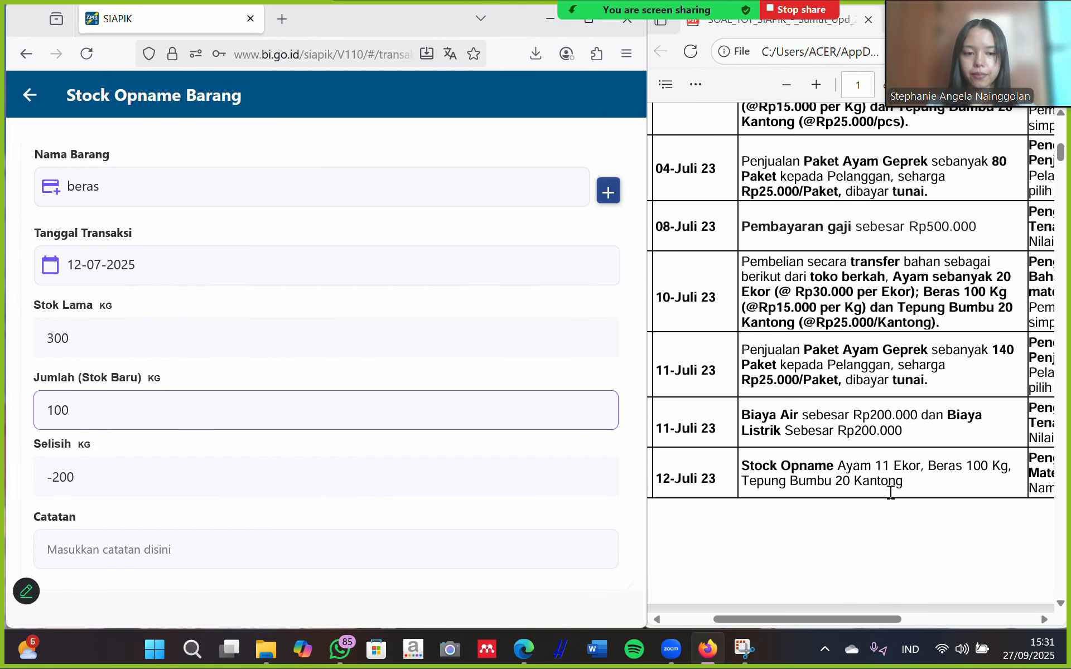
pyautogui.hscroll(-1, 801, 521)
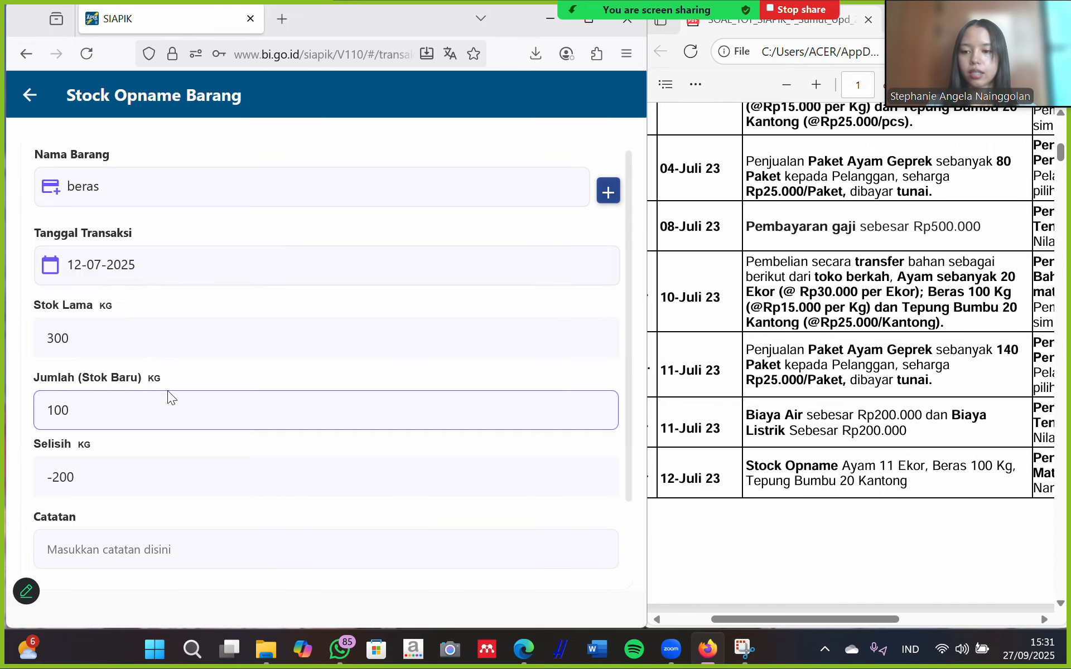
pyautogui.scroll(-1, 79, 455)
pyautogui.scroll(-1, 319, 569)
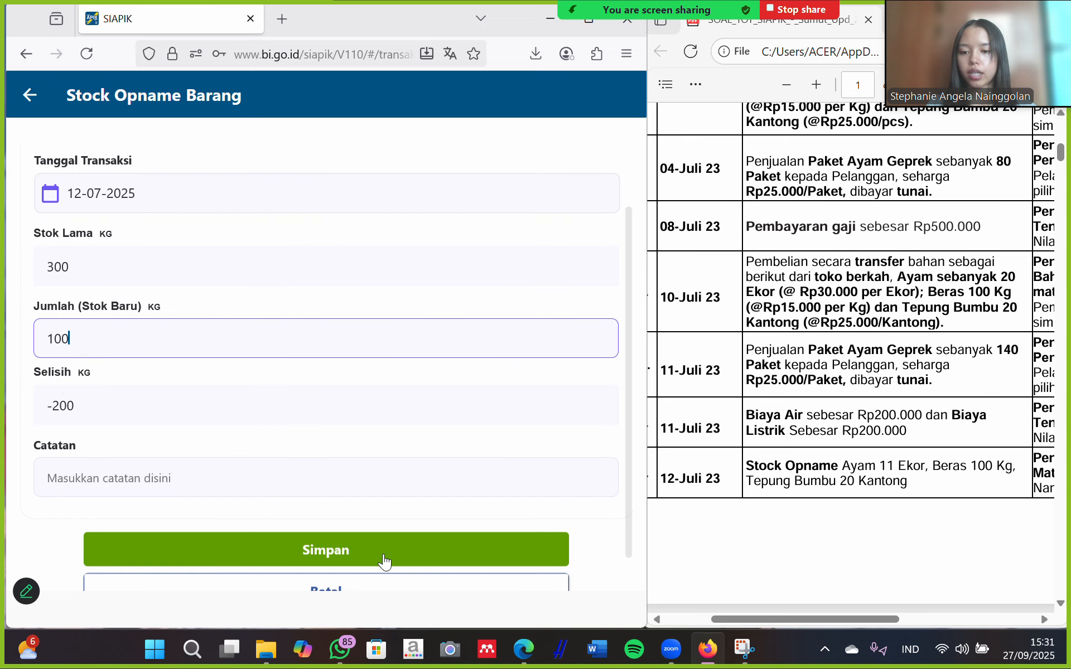
pyautogui.click(413, 550)
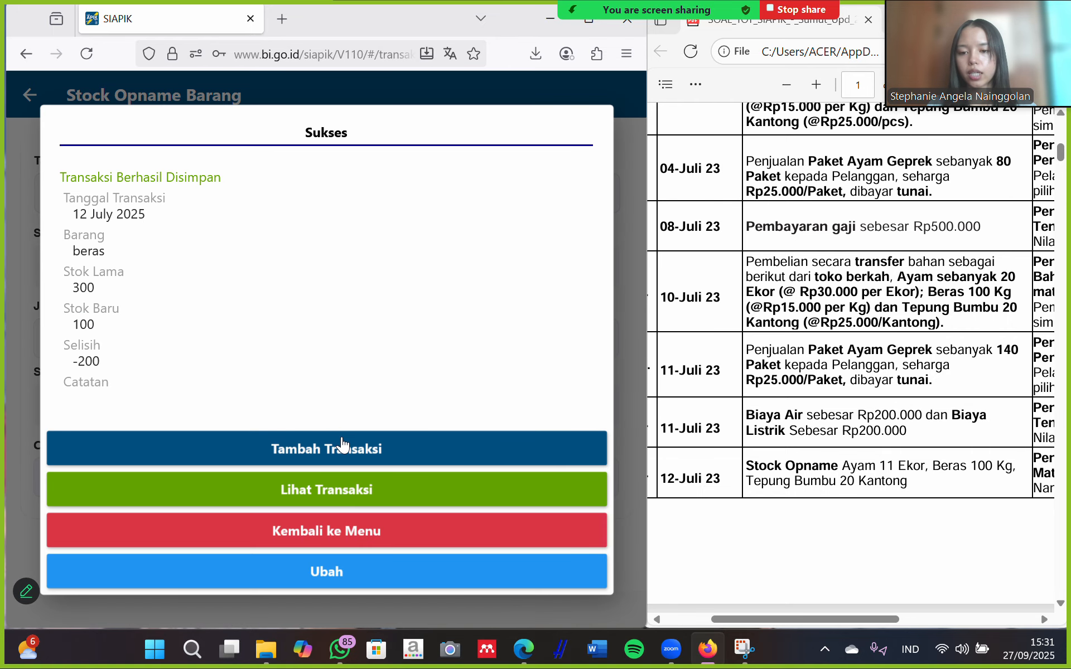
pyautogui.click(343, 447)
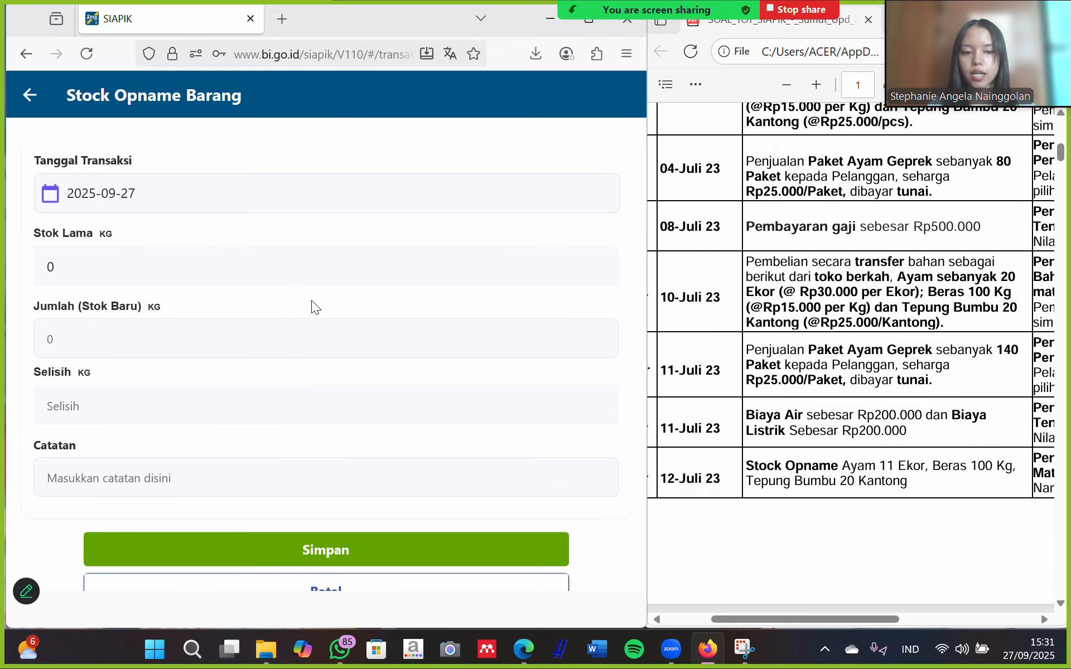
# Select tepung bumbu as the counted item and date it 12 July 2025.
pyautogui.click(226, 195)
pyautogui.click(317, 395)
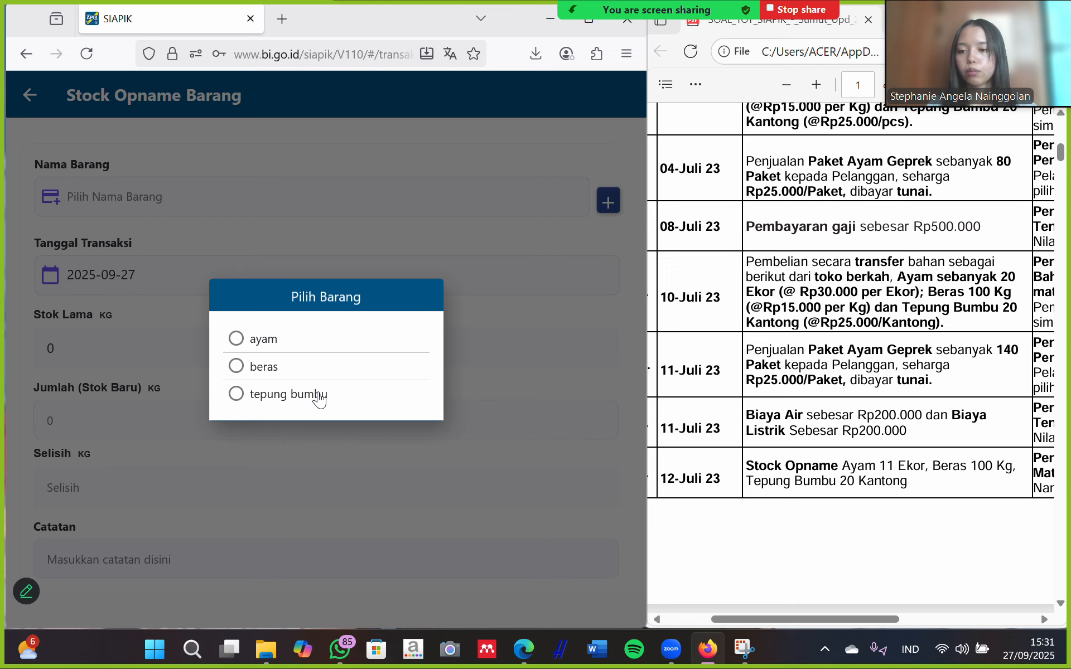
pyautogui.click(234, 275)
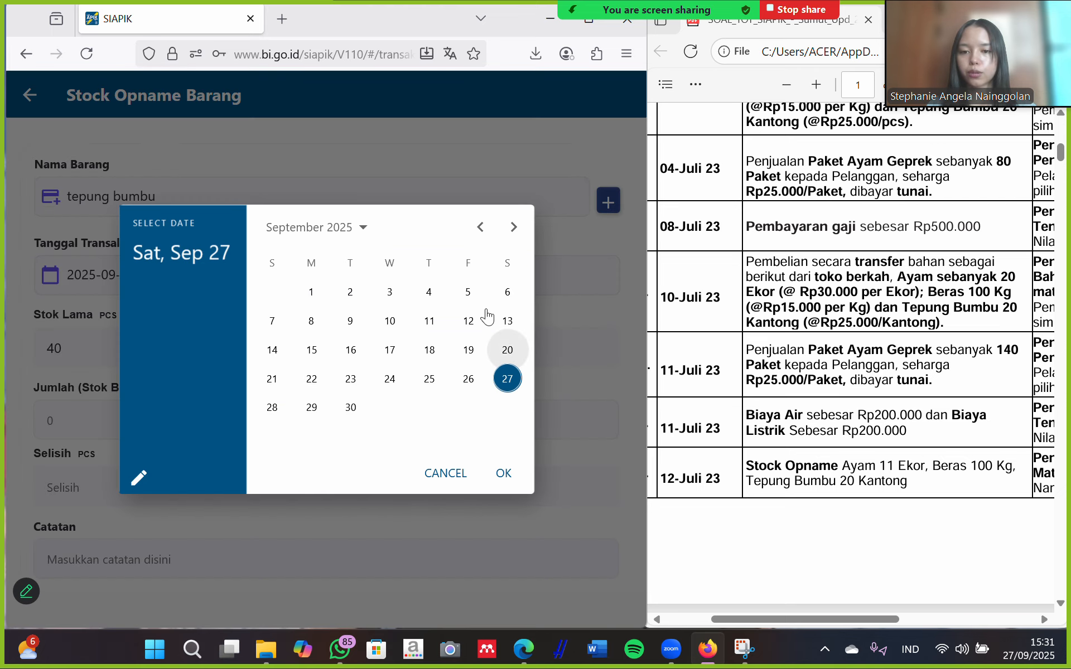
pyautogui.click(480, 229)
pyautogui.click(481, 229)
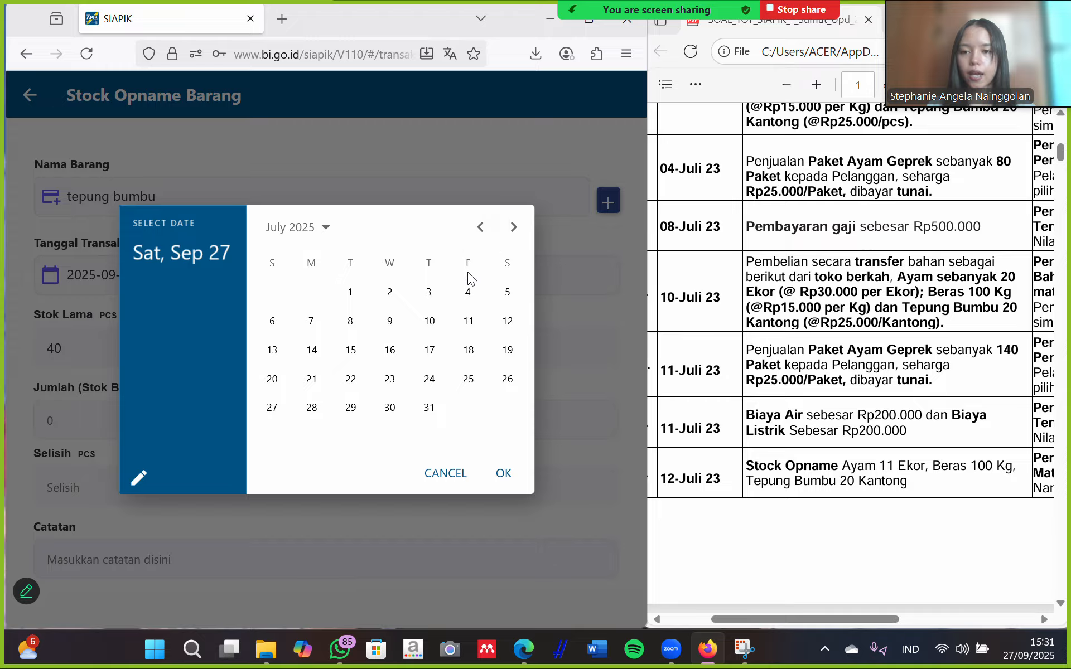
pyautogui.click(506, 322)
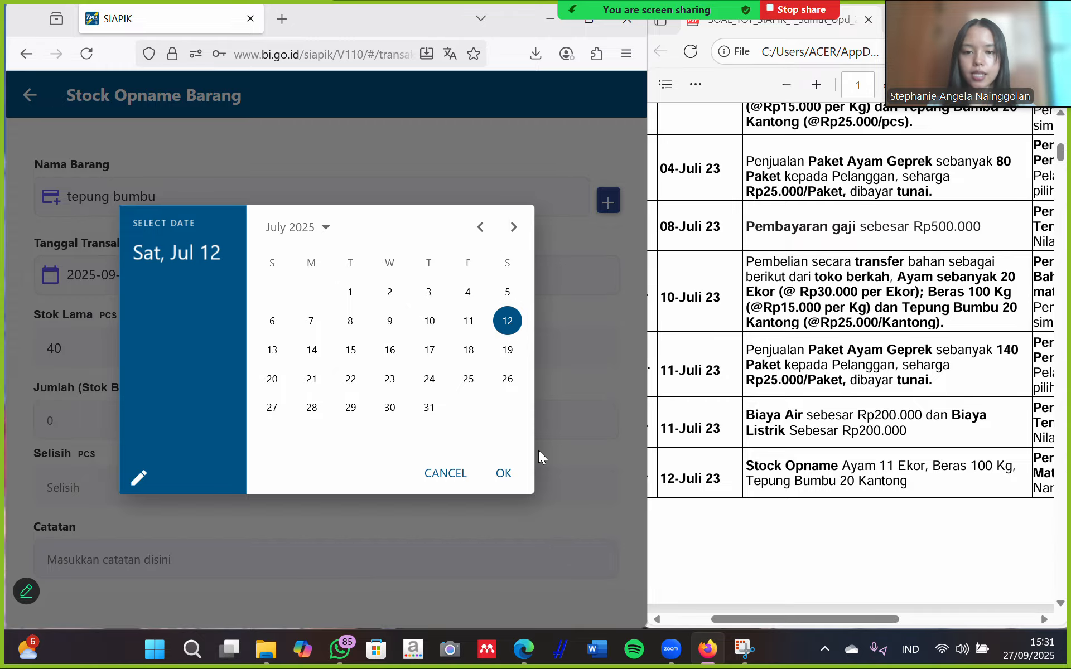
pyautogui.click(504, 473)
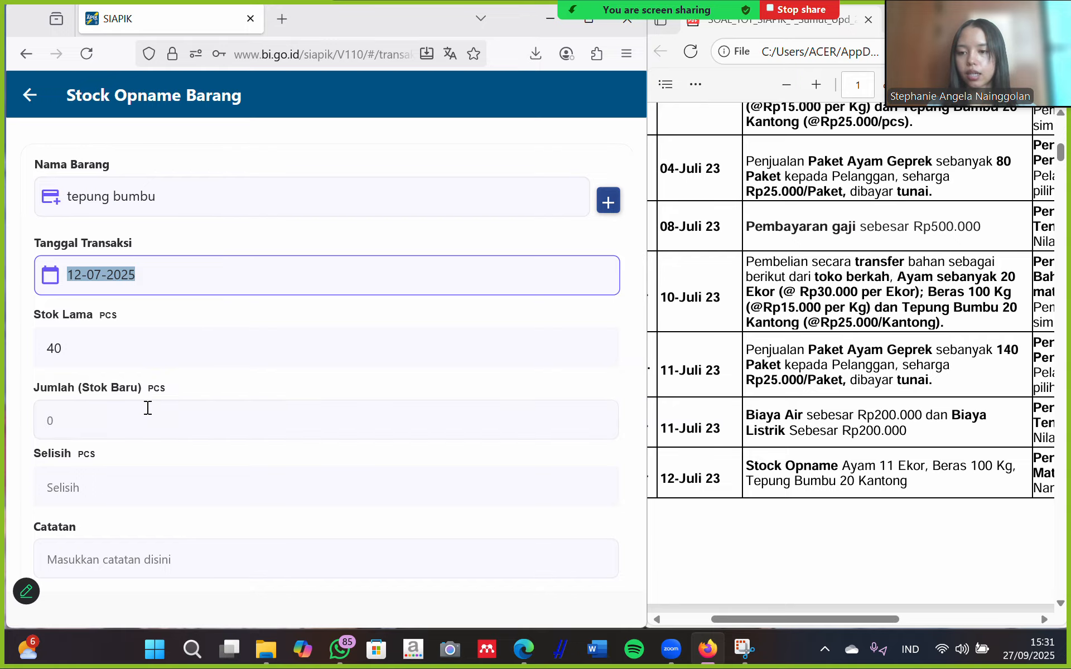
# Enter new tepung bumbu stock 20 (difference -20), save, and return to Transaksi.
pyautogui.click(79, 418)
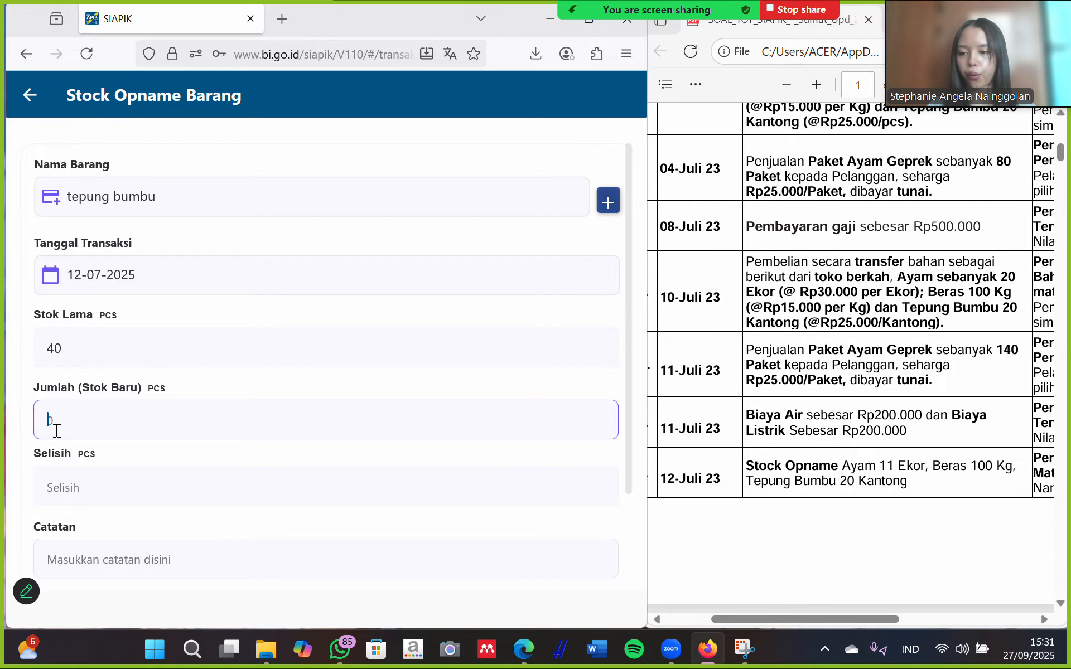
pyautogui.write('20')
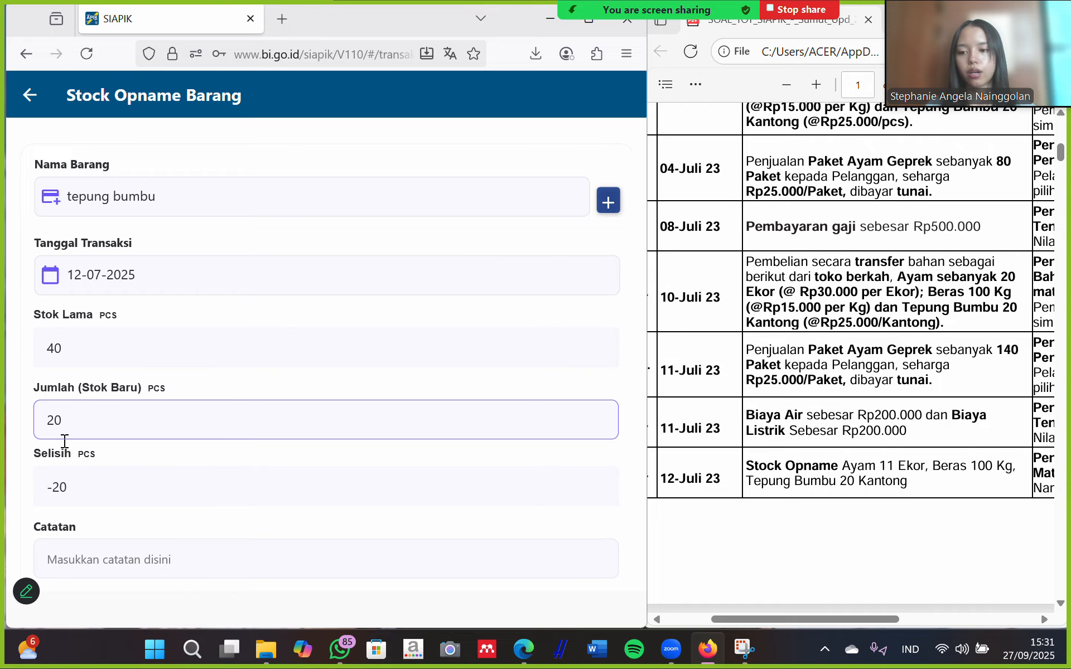
pyautogui.scroll(-3, 217, 465)
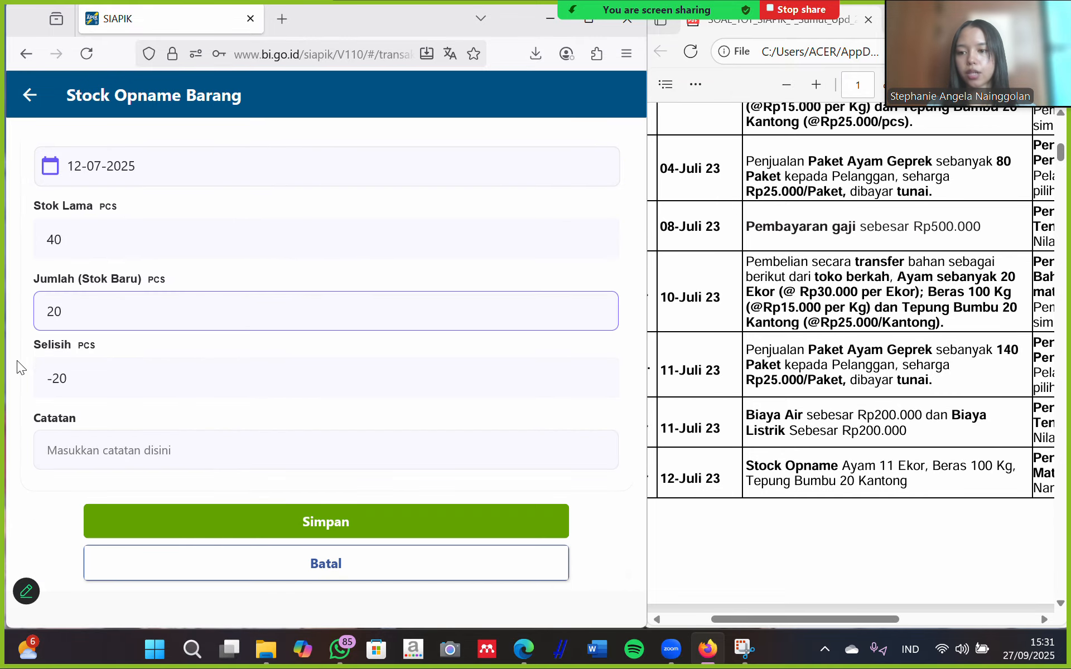
pyautogui.click(406, 521)
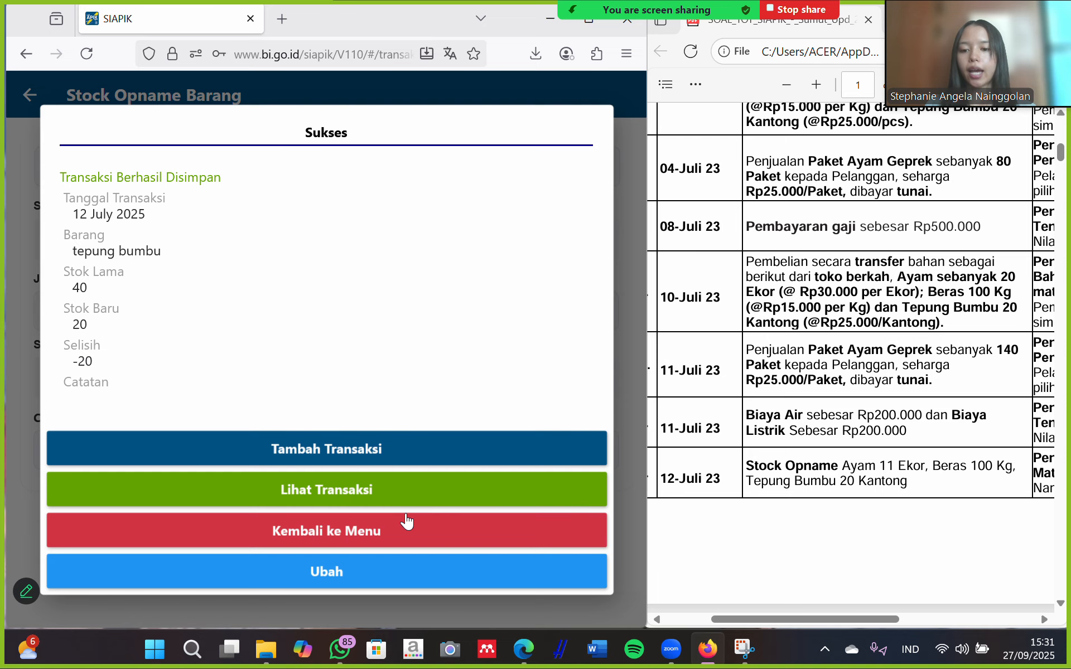
pyautogui.click(393, 529)
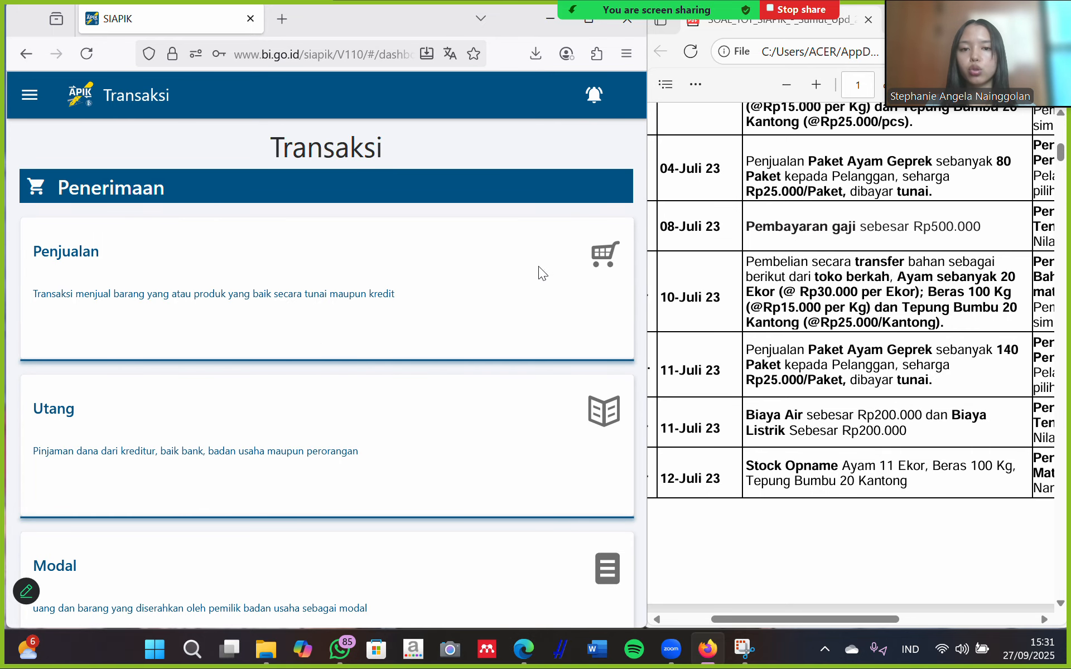
# Adjust the browser window and scroll the Transaksi menu listing Penjualan, Utang and Modal.
pyautogui.moveTo(958, 64); pyautogui.dragTo(846, 53)
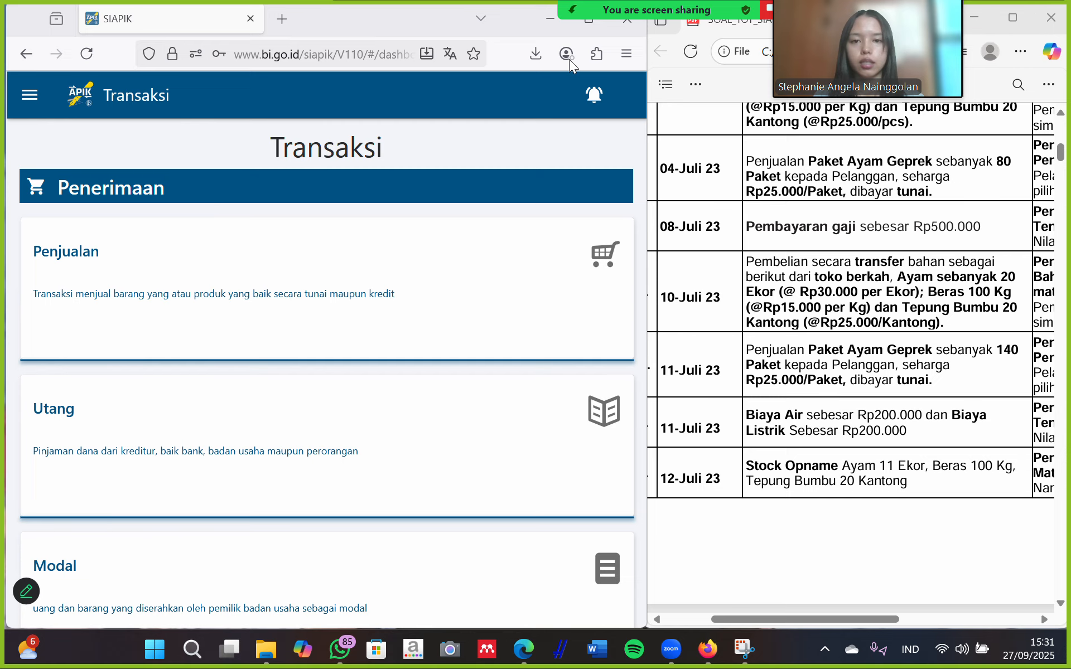
pyautogui.moveTo(882, 22); pyautogui.dragTo(984, 43)
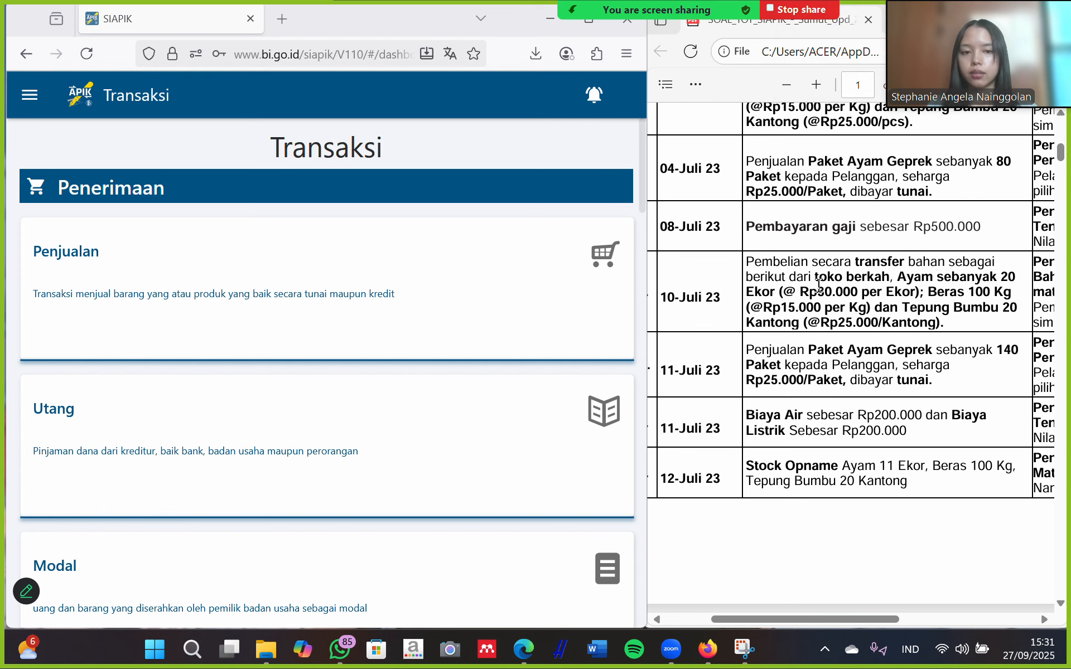
pyautogui.scroll(-3, 819, 285)
pyautogui.scroll(3, 821, 285)
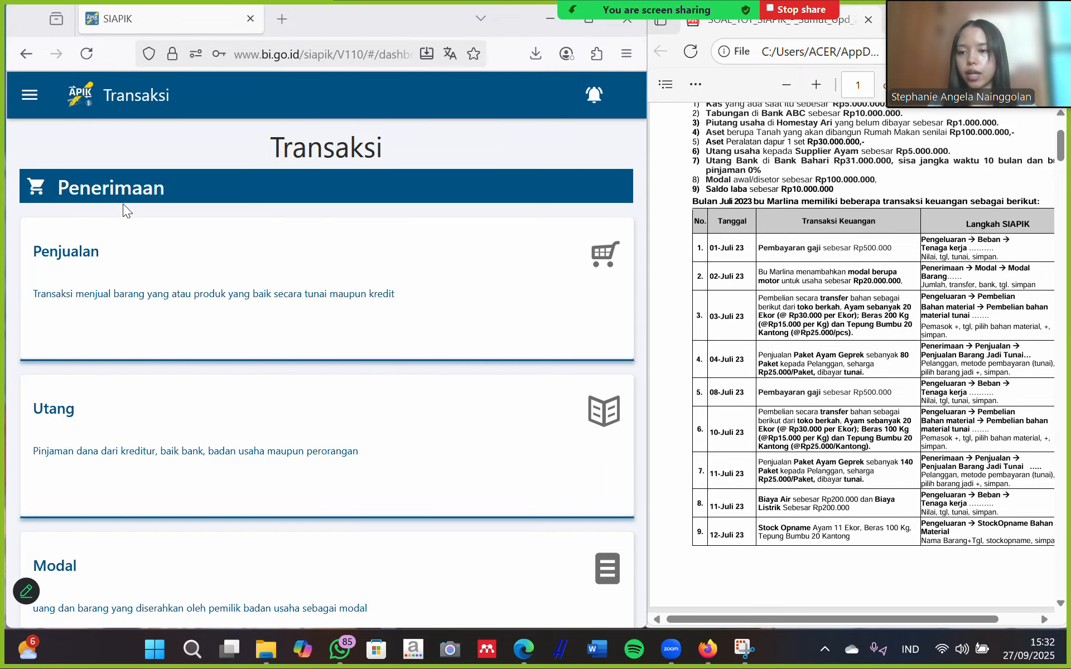
# Go to the Data section and open Data Saldo Awal.
pyautogui.click(30, 95)
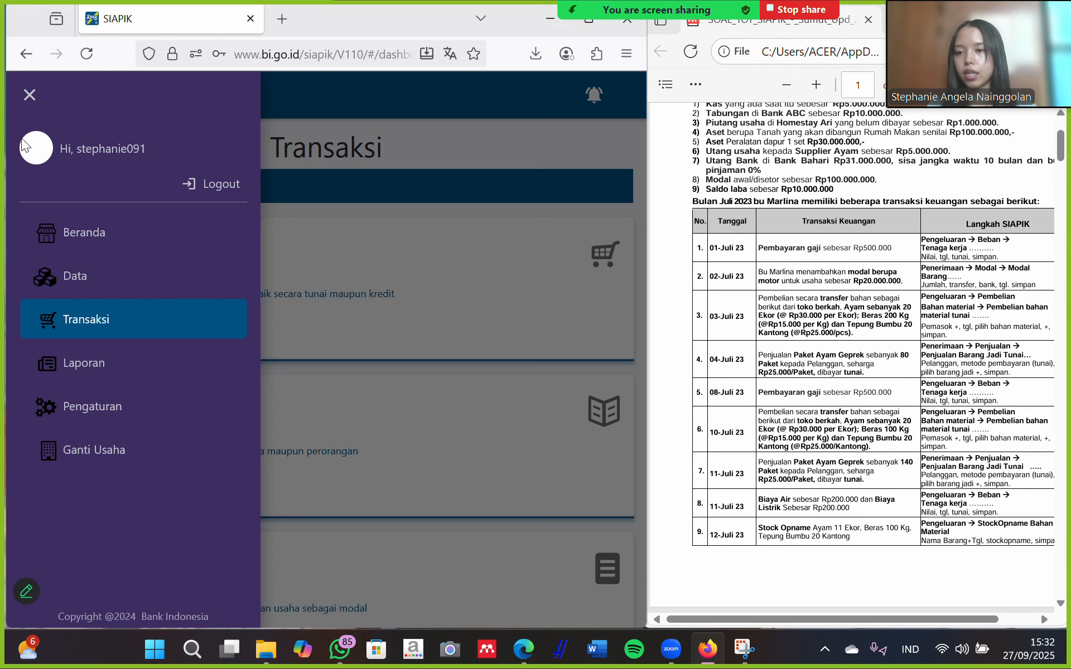
pyautogui.click(71, 275)
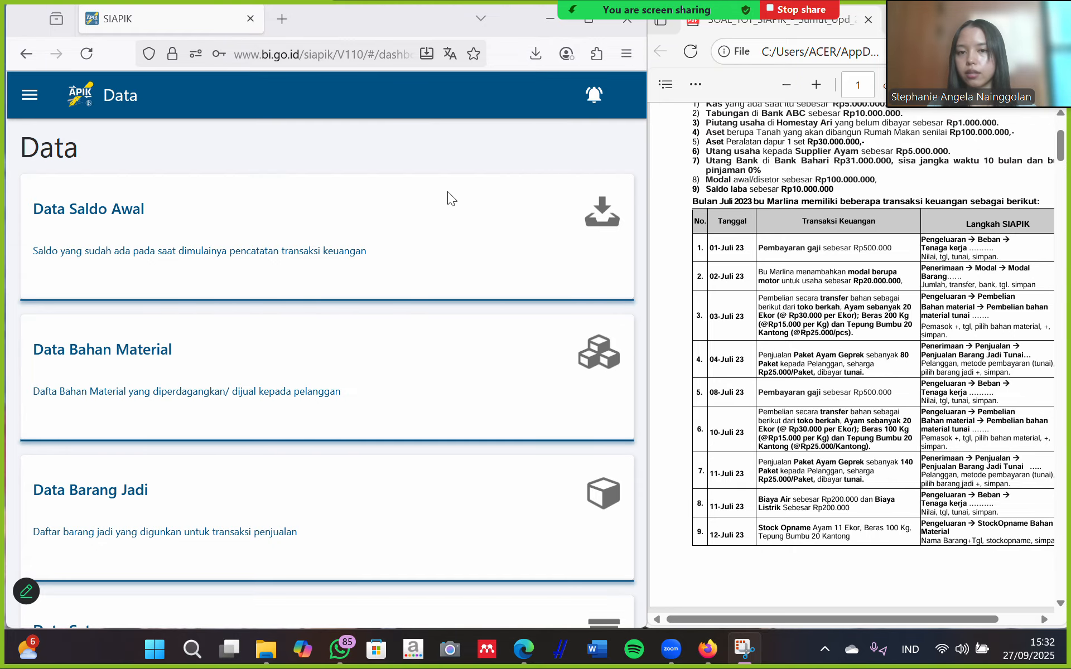
pyautogui.click(91, 228)
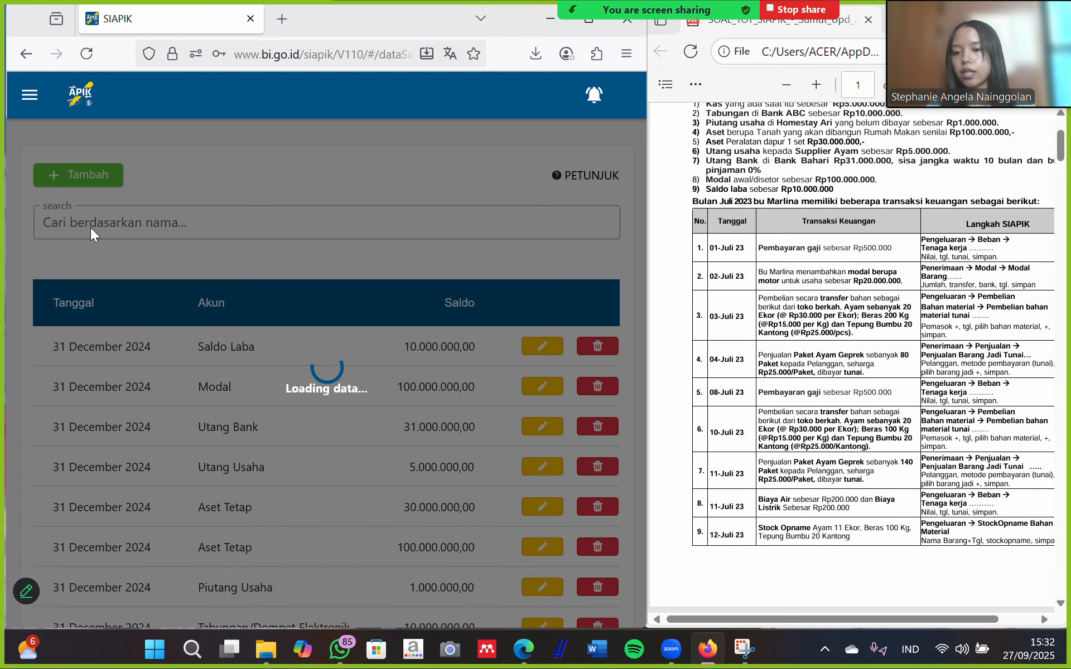
# Review the nine 31 December 2024 opening balances, including Modal 100.000.000,00.
pyautogui.scroll(-3, 417, 409)
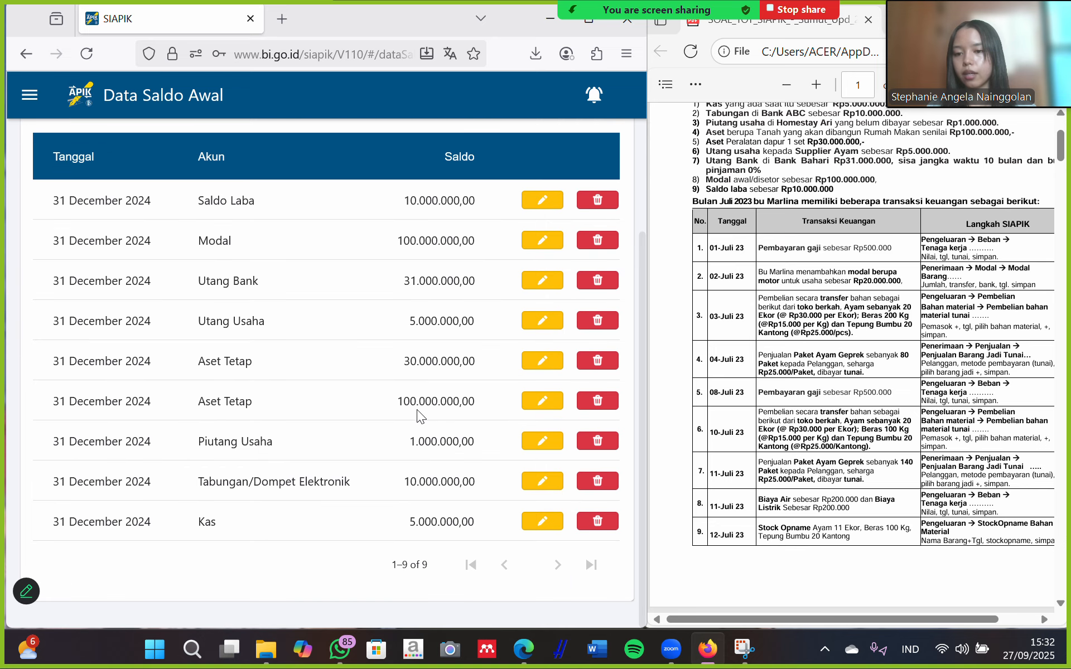
pyautogui.scroll(3, 791, 302)
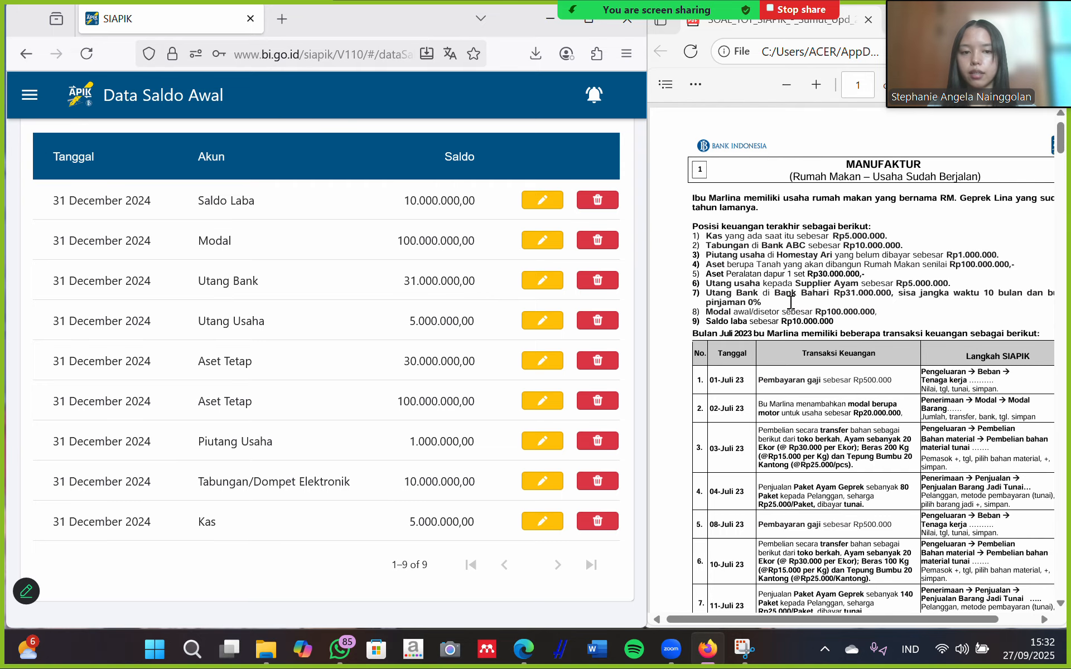
pyautogui.scroll(1, 790, 302)
pyautogui.scroll(1, 791, 303)
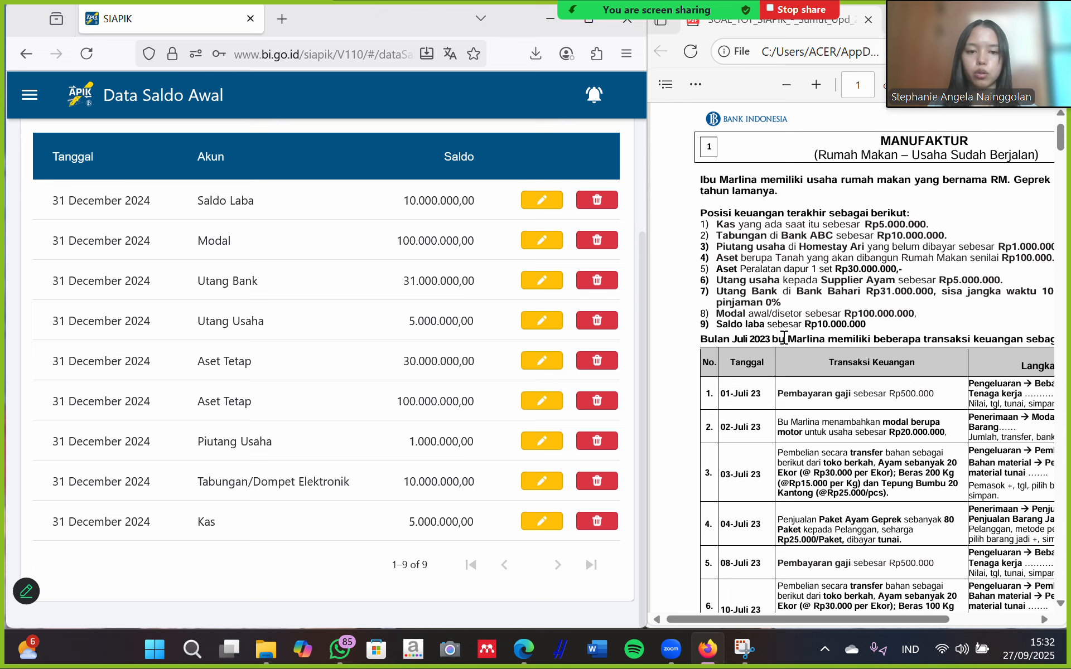
pyautogui.scroll(-3, 784, 336)
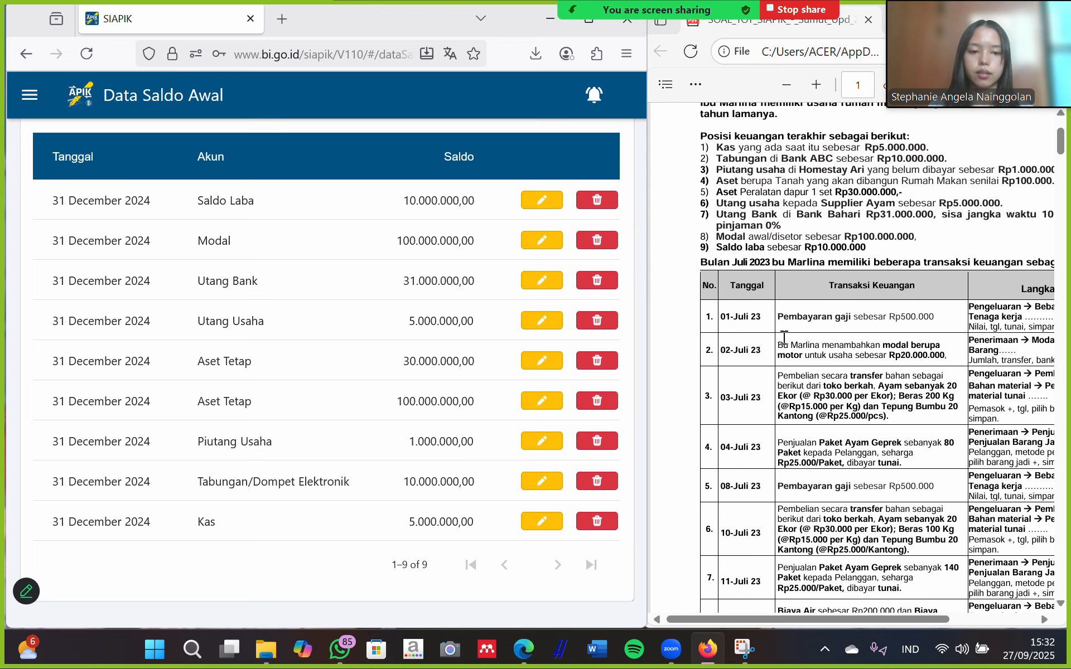
pyautogui.keyDown('ctrl'); pyautogui.scroll(5, 783, 336); pyautogui.keyUp('ctrl')
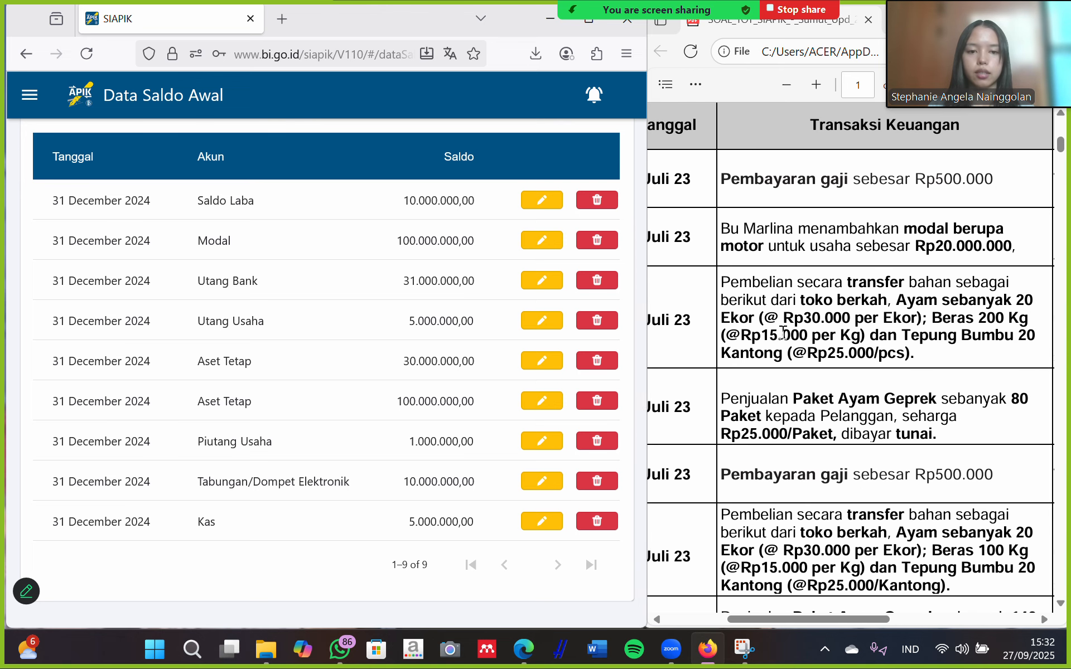
pyautogui.hscroll(-1, 784, 333)
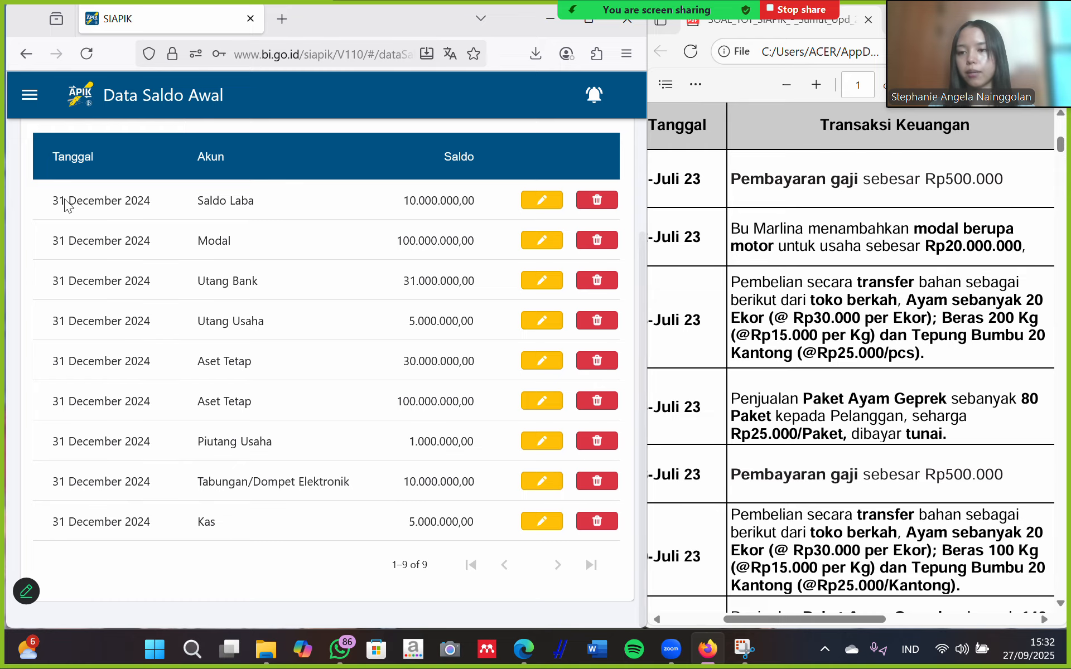
pyautogui.click(29, 95)
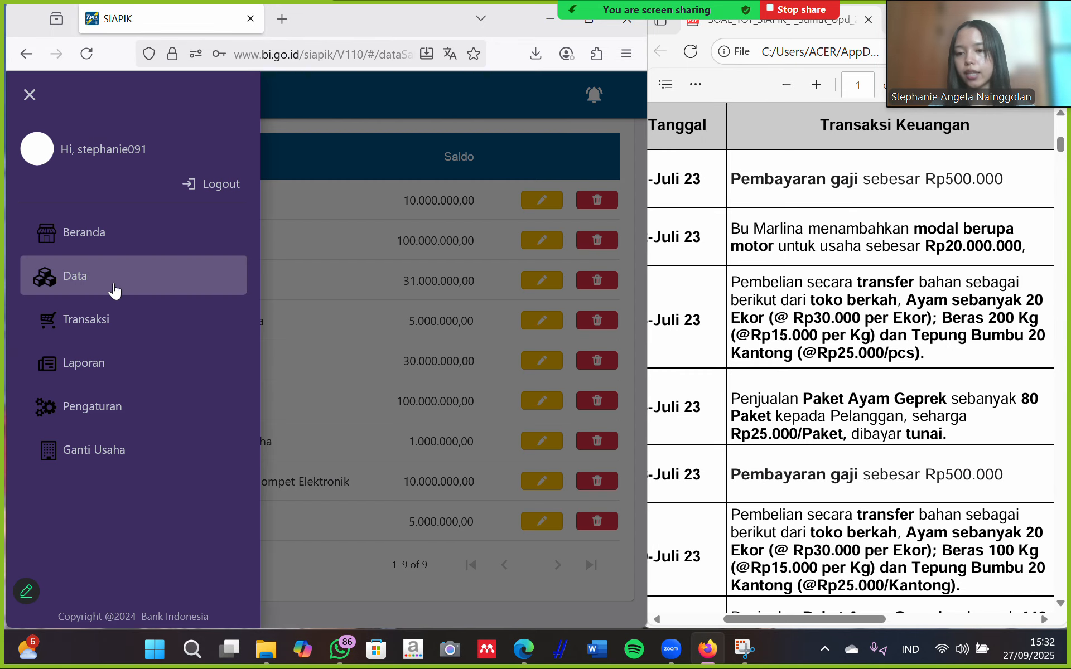
# Open Data Bahan Material to check stock: ayam 11 PCS, beras 100 KG, tepung bumbu 20 PCS.
pyautogui.click(112, 285)
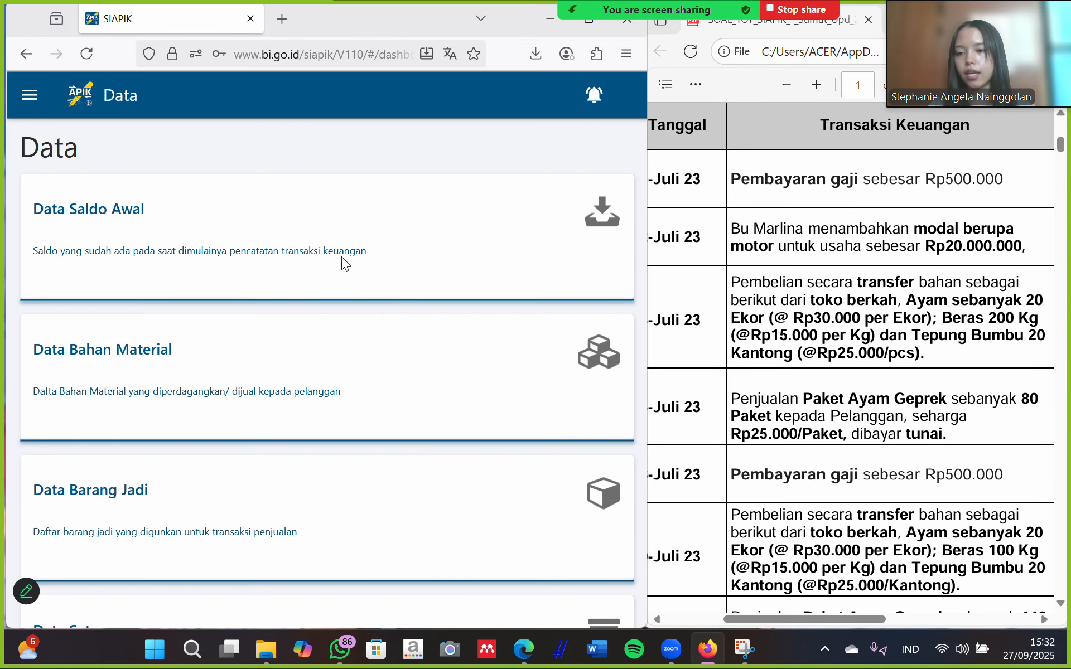
pyautogui.click(293, 372)
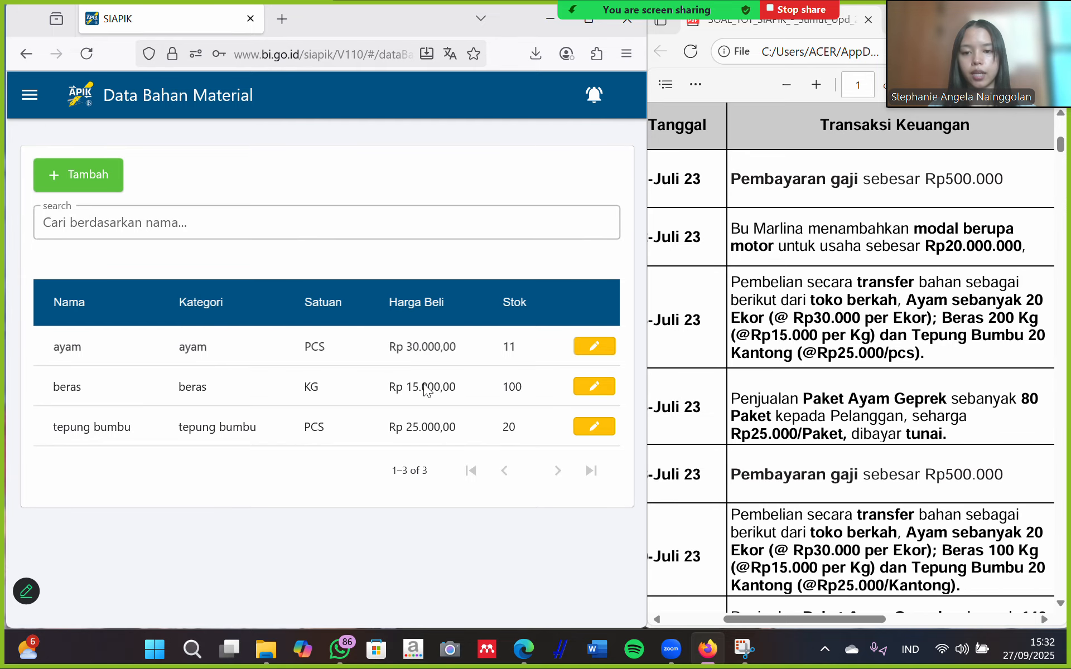
pyautogui.click(30, 96)
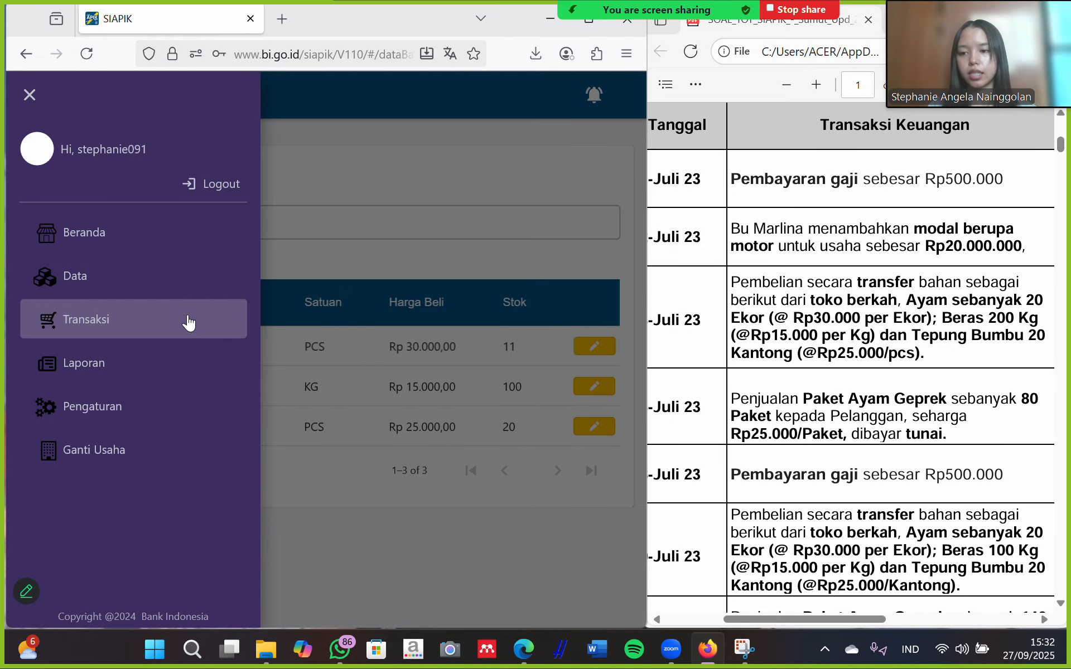
# Return to the Data section and scroll through every data card, from Data Saldo Awal to other expenses.
pyautogui.click(147, 289)
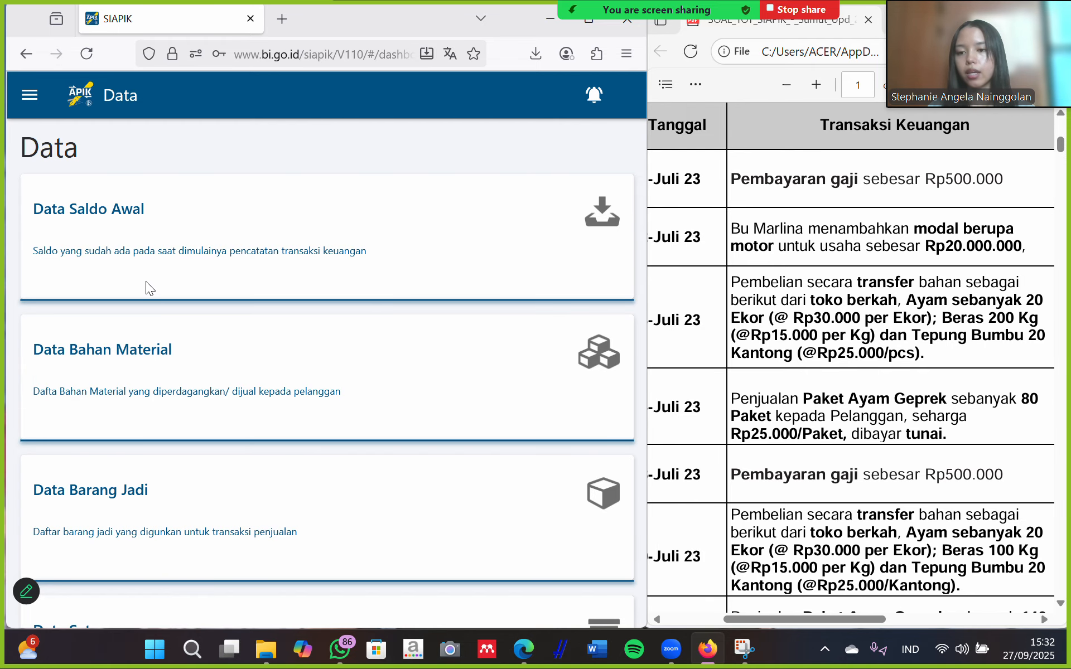
pyautogui.scroll(-3, 74, 290)
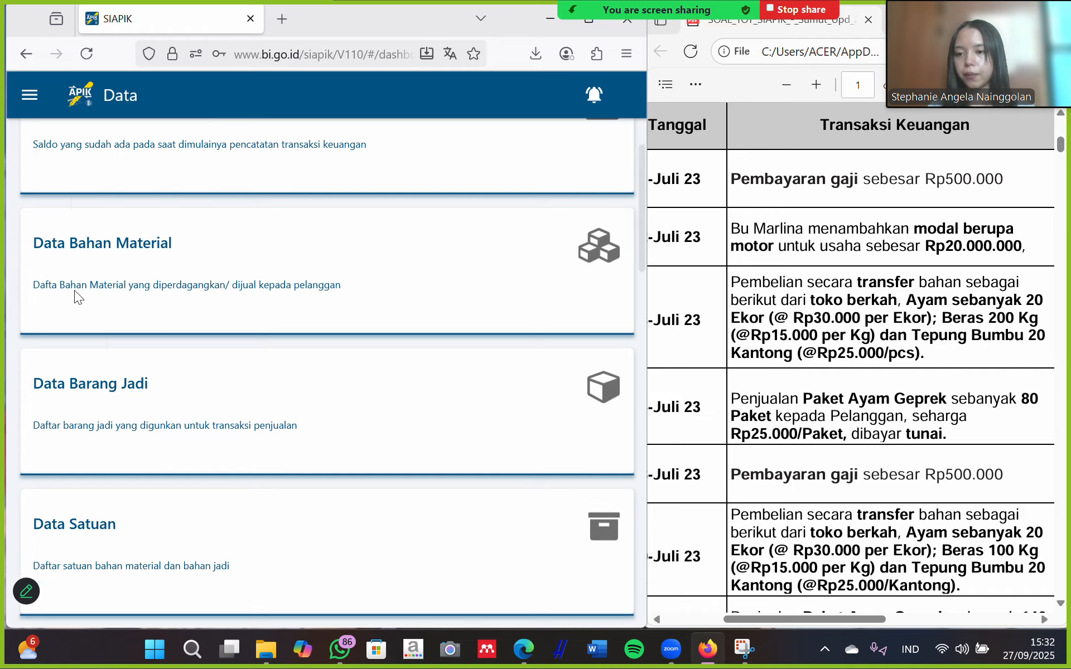
pyautogui.scroll(-10, 75, 290)
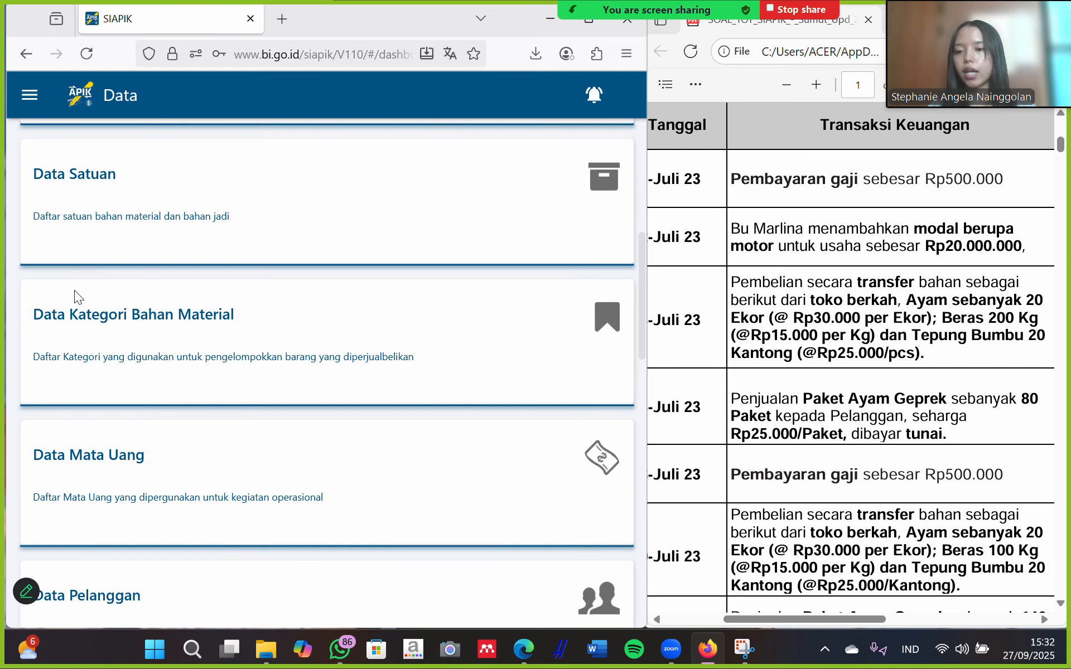
pyautogui.scroll(-10, 162, 226)
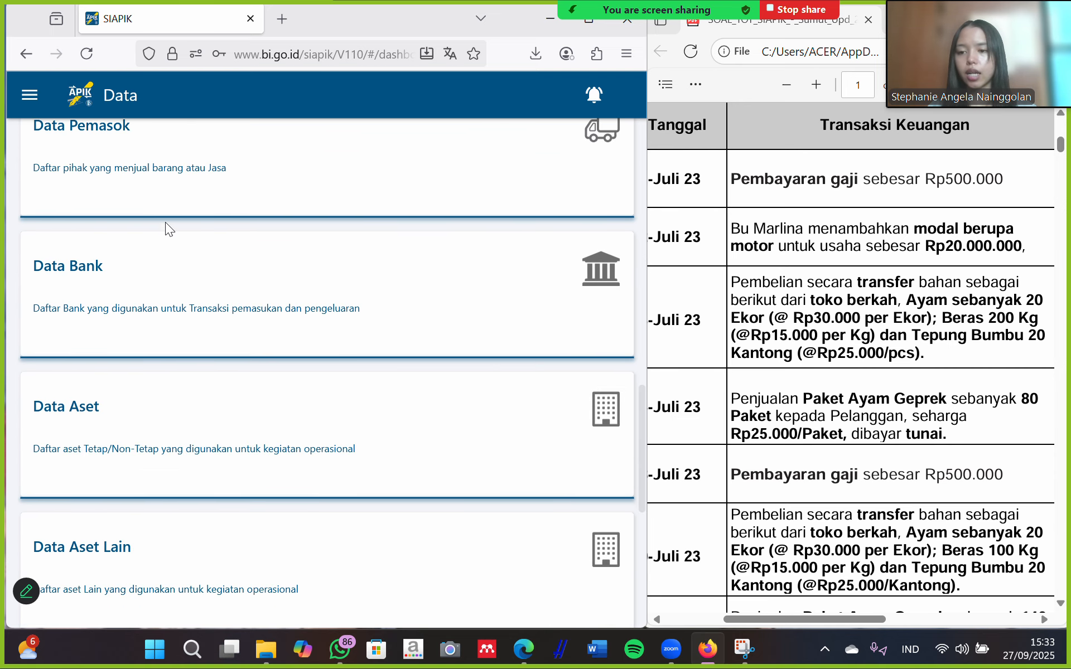
pyautogui.scroll(-4, 165, 222)
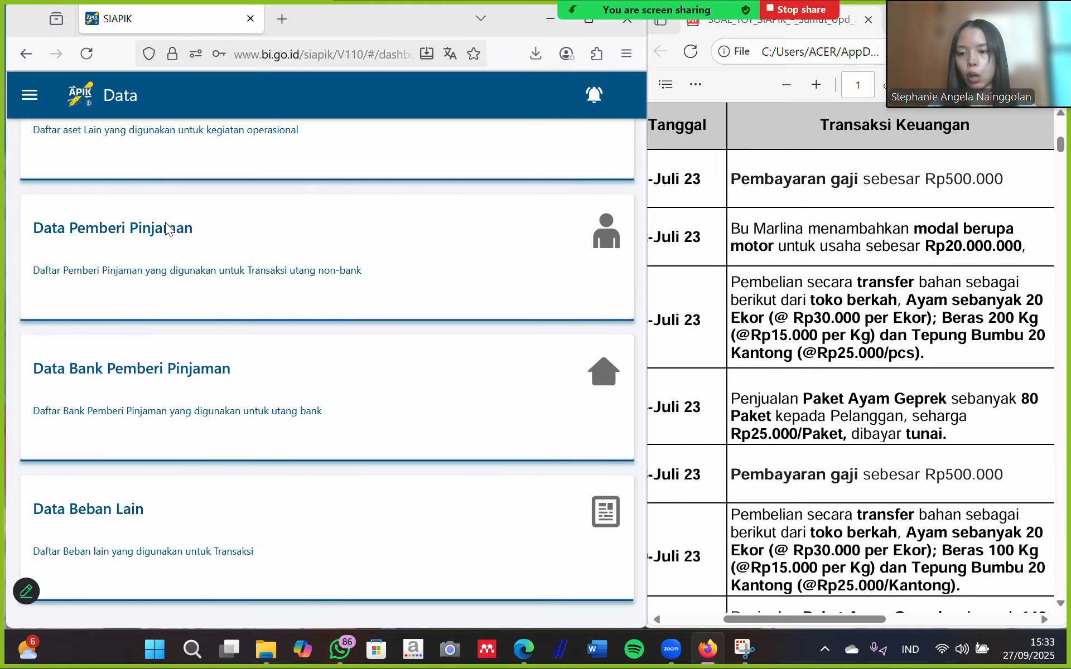
pyautogui.scroll(2, 166, 223)
pyautogui.scroll(2, 165, 222)
pyautogui.scroll(15, 165, 222)
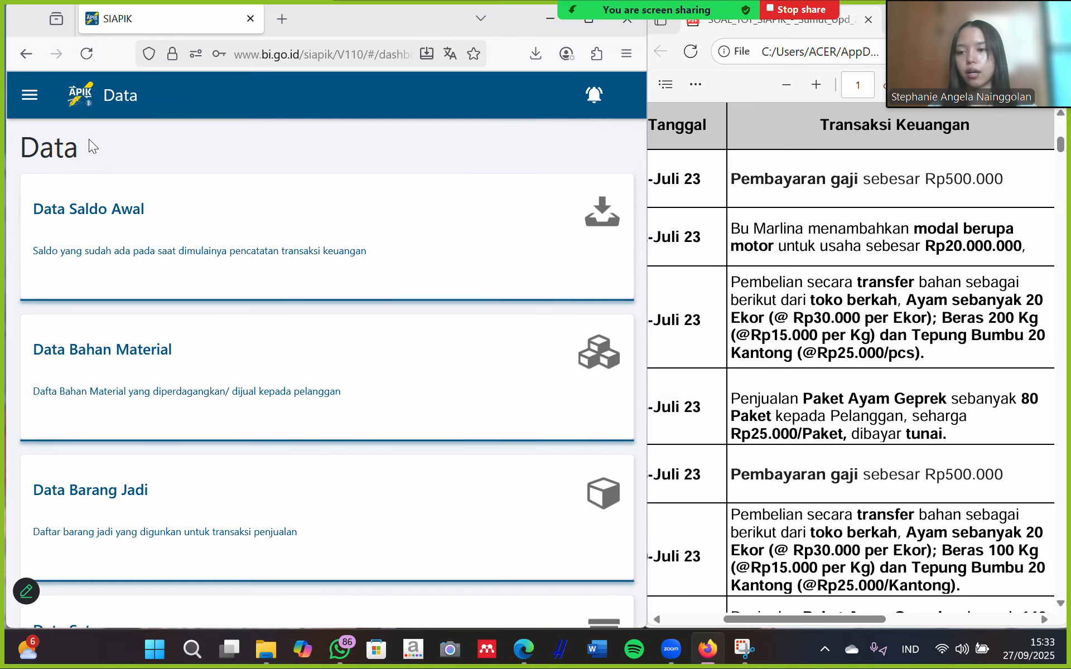
pyautogui.click(30, 95)
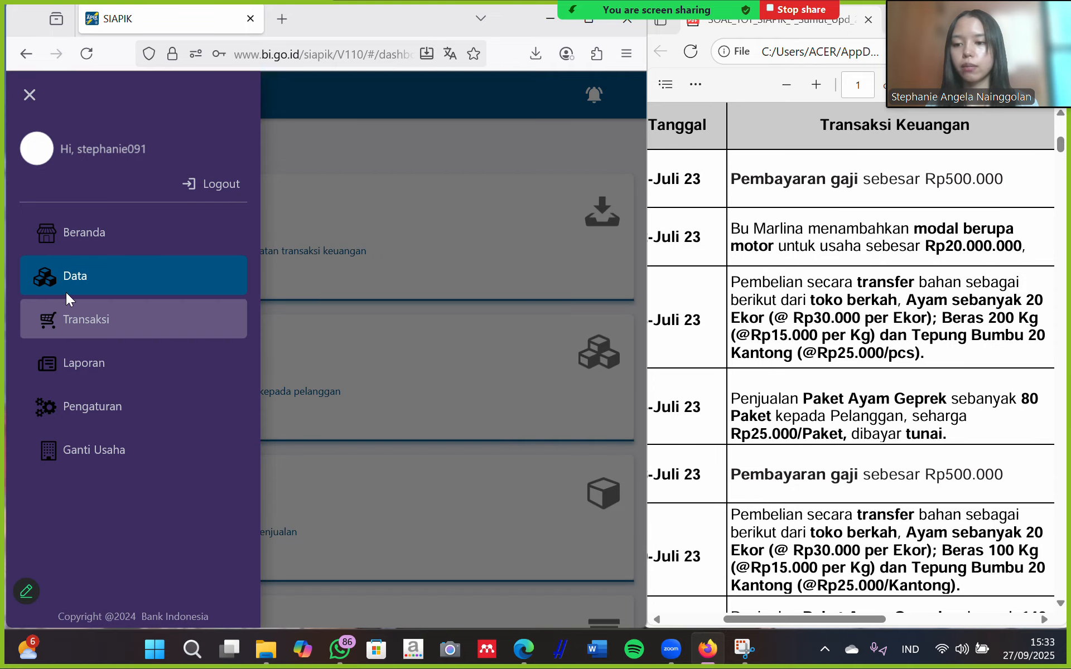
# Display the Laporan Posisi Keuangan (Neraca) for Tahun 2024, Bulan Desember.
pyautogui.click(101, 365)
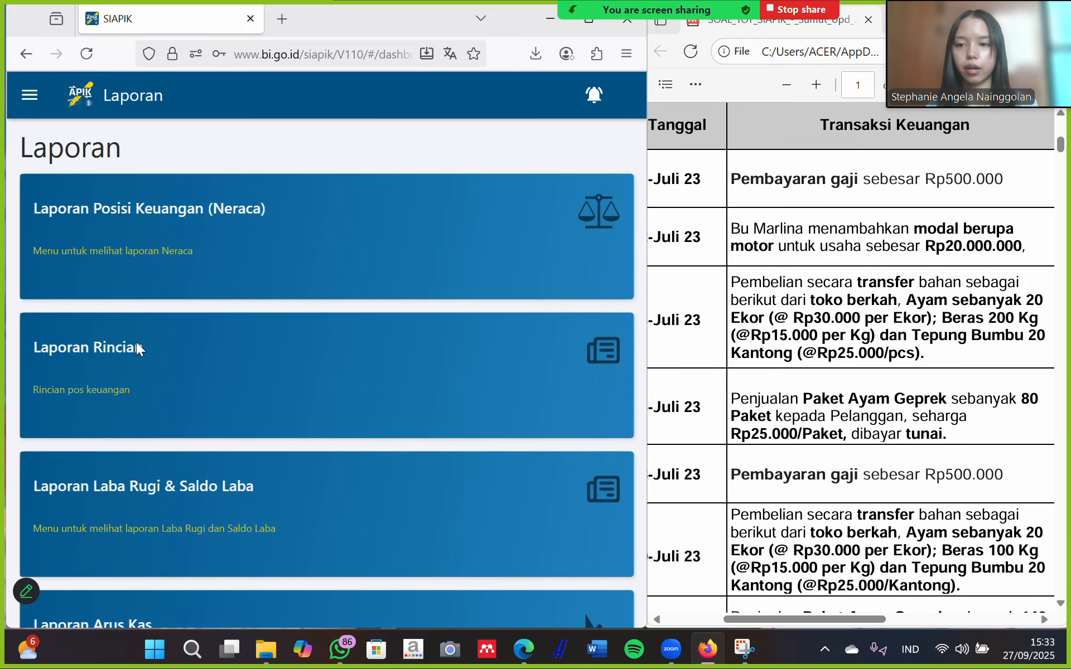
pyautogui.click(300, 225)
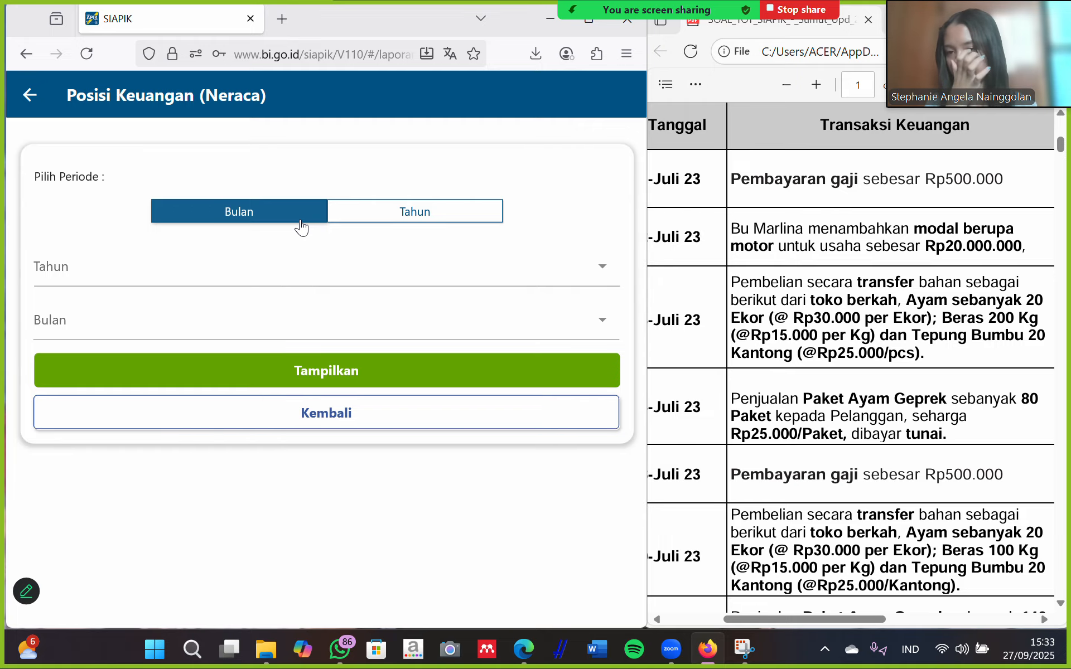
pyautogui.click(135, 273)
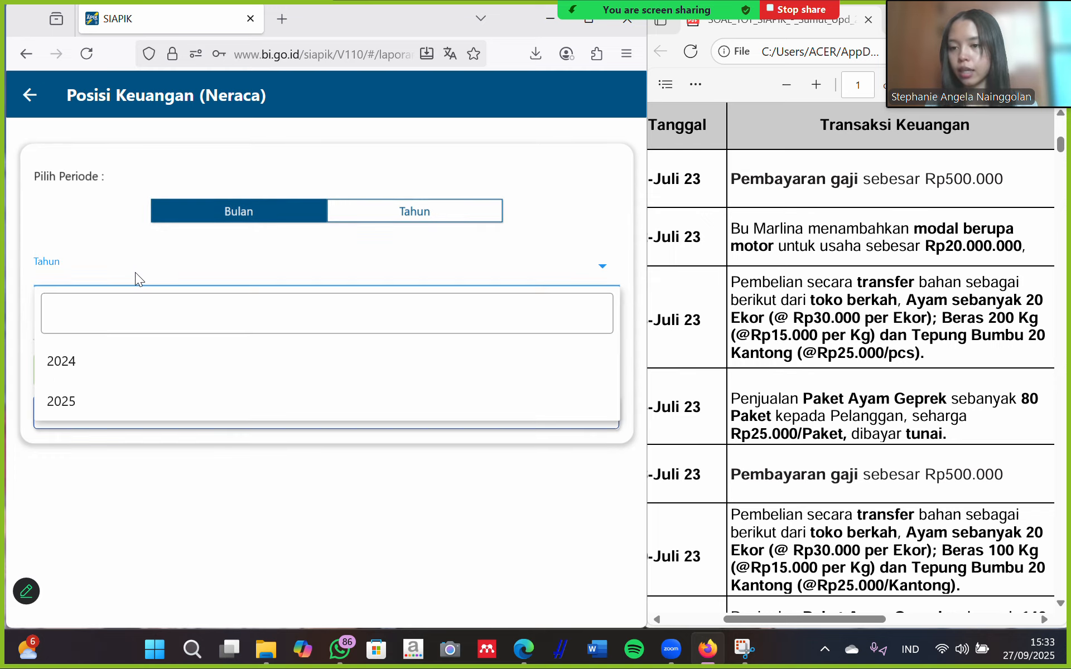
pyautogui.click(92, 361)
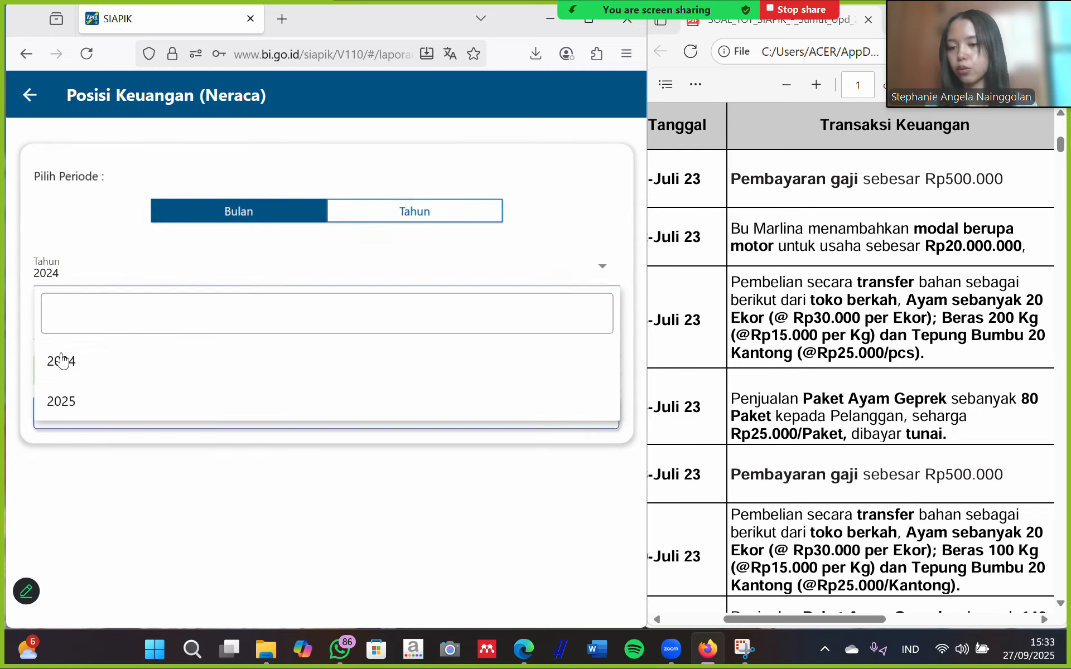
pyautogui.click(119, 324)
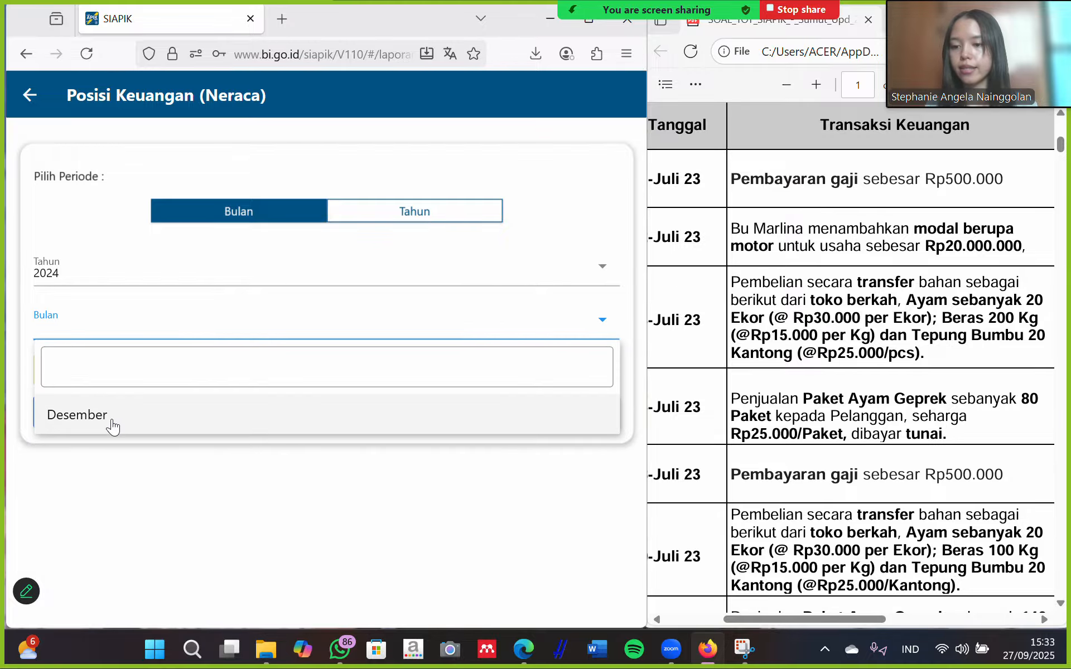
pyautogui.click(110, 424)
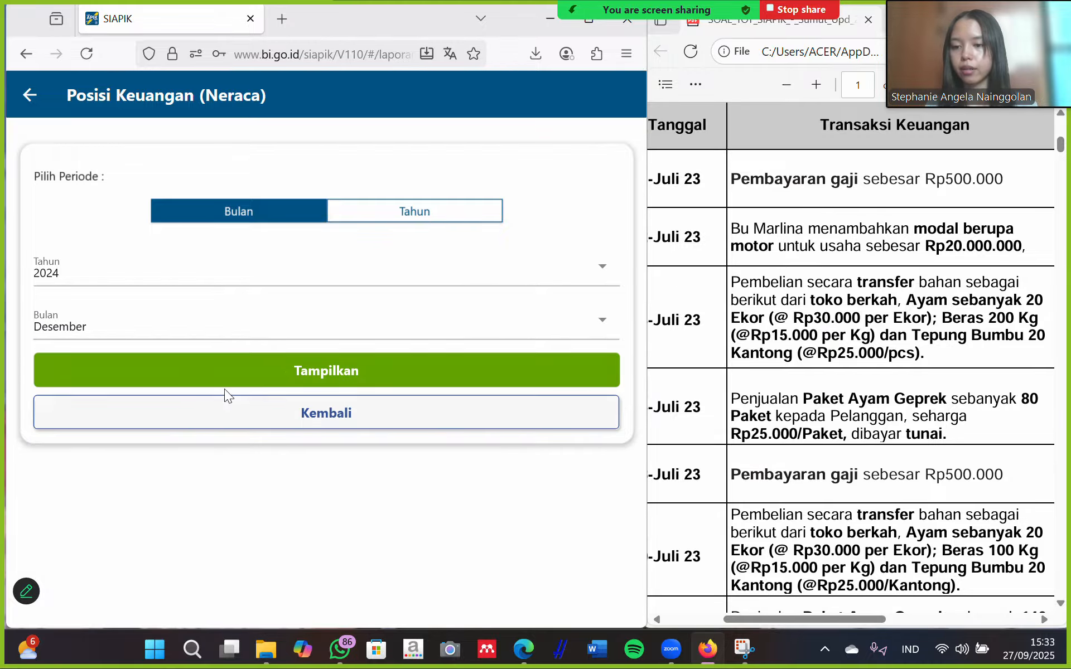
pyautogui.click(316, 371)
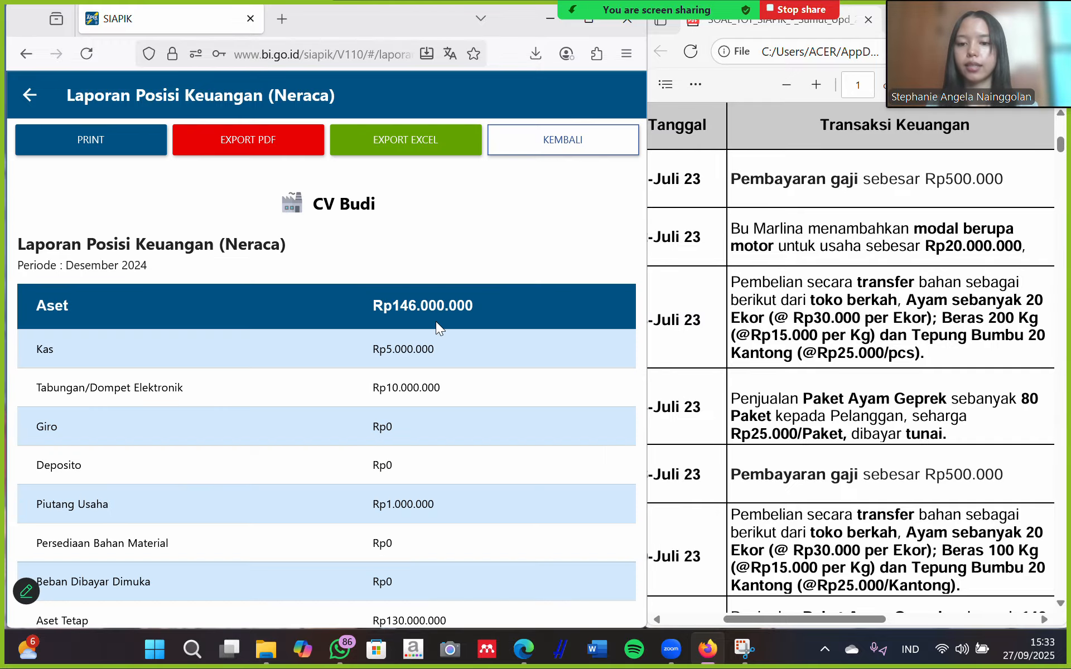
# Export the December 2024 Neraca as the LaporanNeraca PDF and check its Rp146,000,000 totals.
pyautogui.scroll(-4, 437, 322)
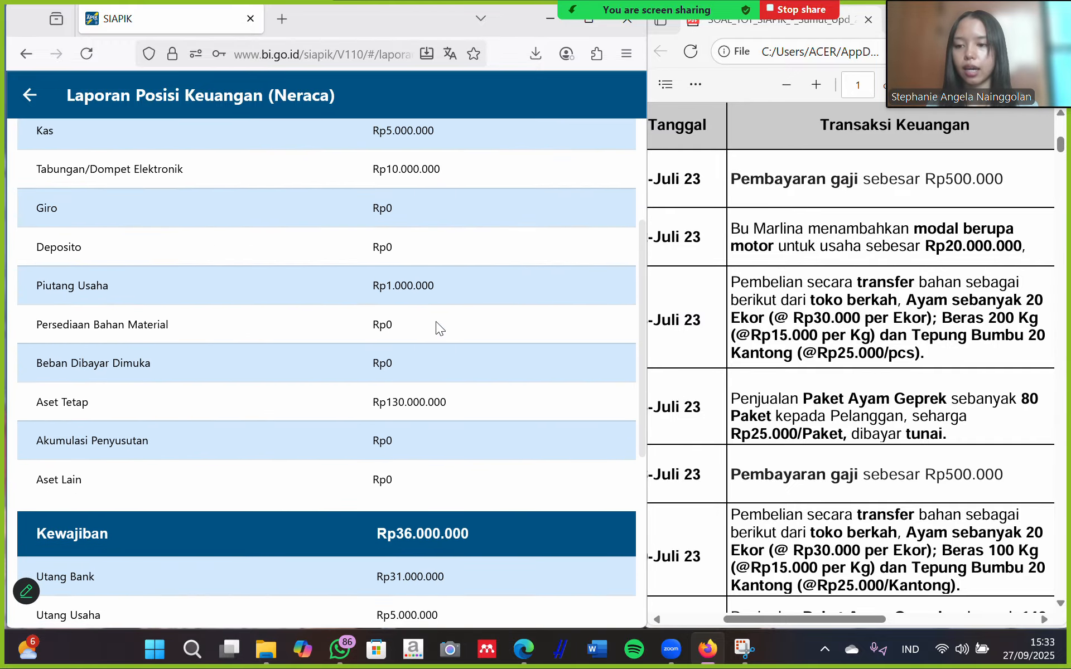
pyautogui.scroll(-6, 437, 322)
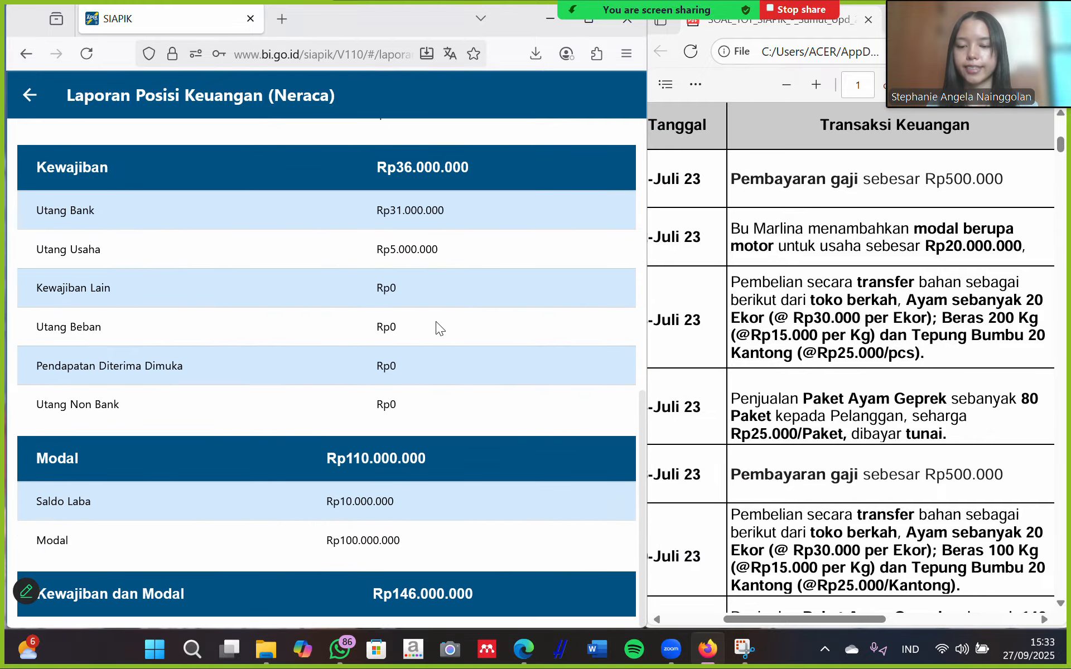
pyautogui.scroll(10, 436, 322)
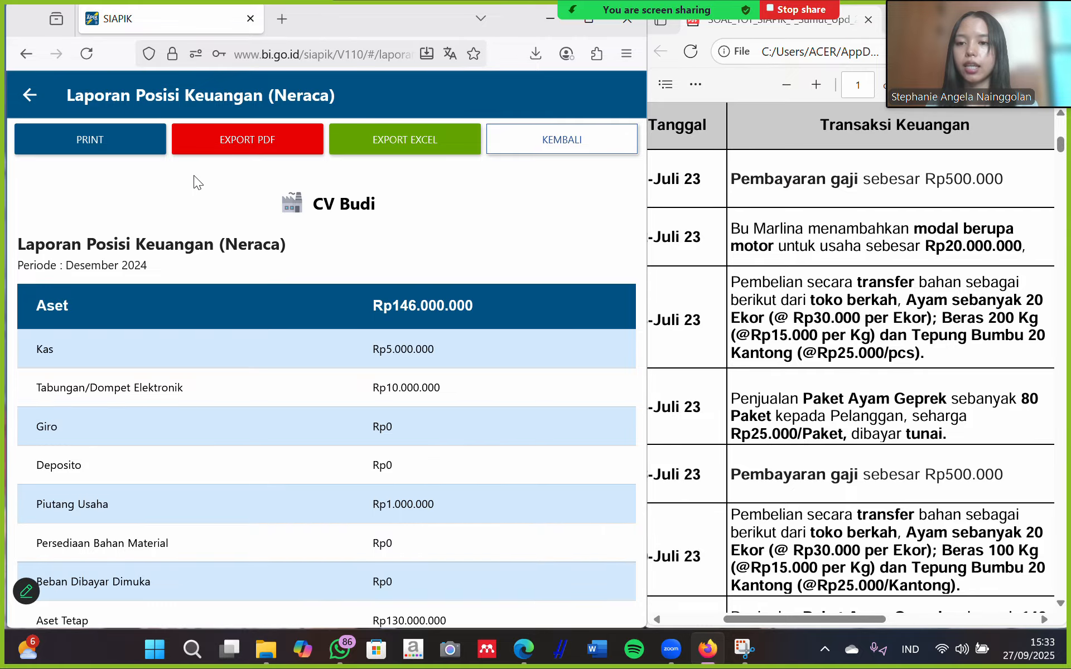
pyautogui.click(273, 136)
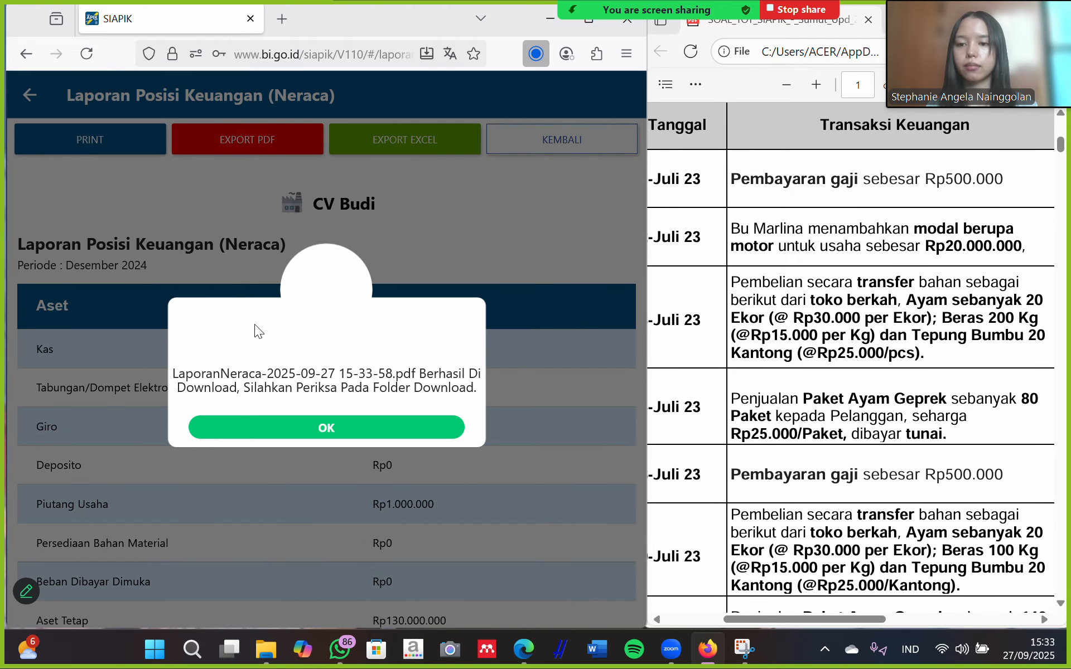
pyautogui.click(337, 426)
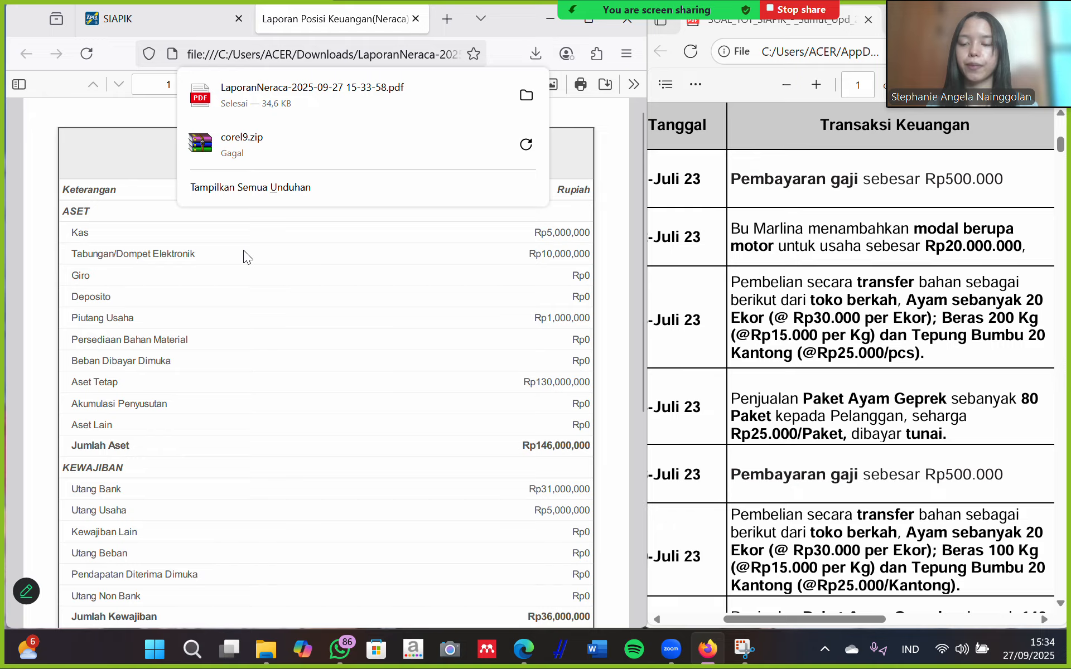
pyautogui.click(243, 250)
pyautogui.scroll(-6, 262, 289)
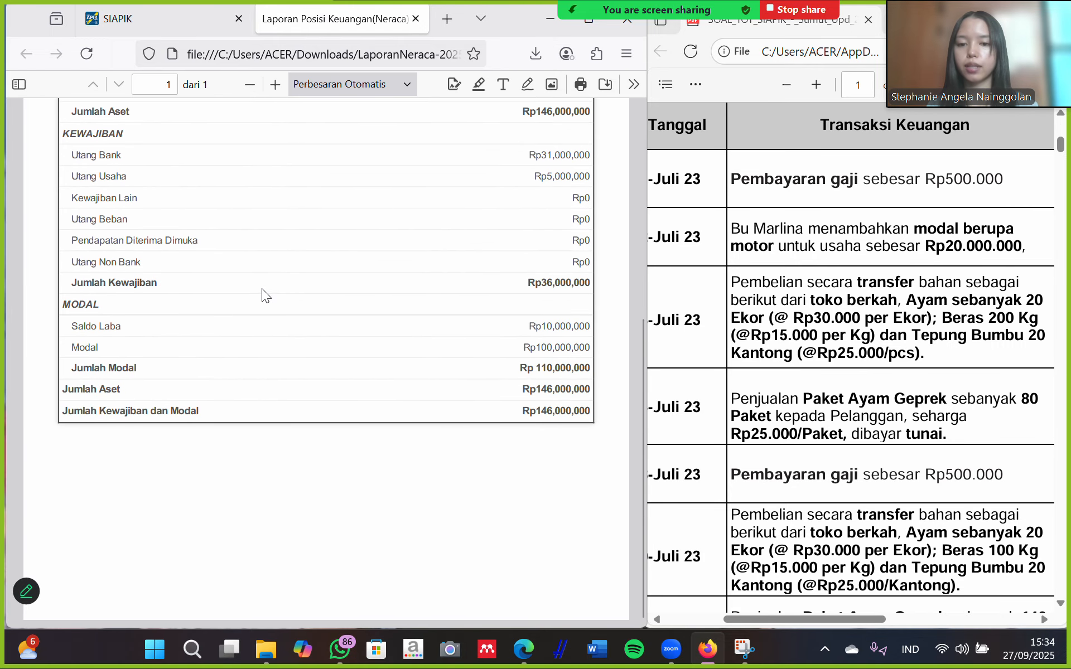
pyautogui.scroll(6, 262, 289)
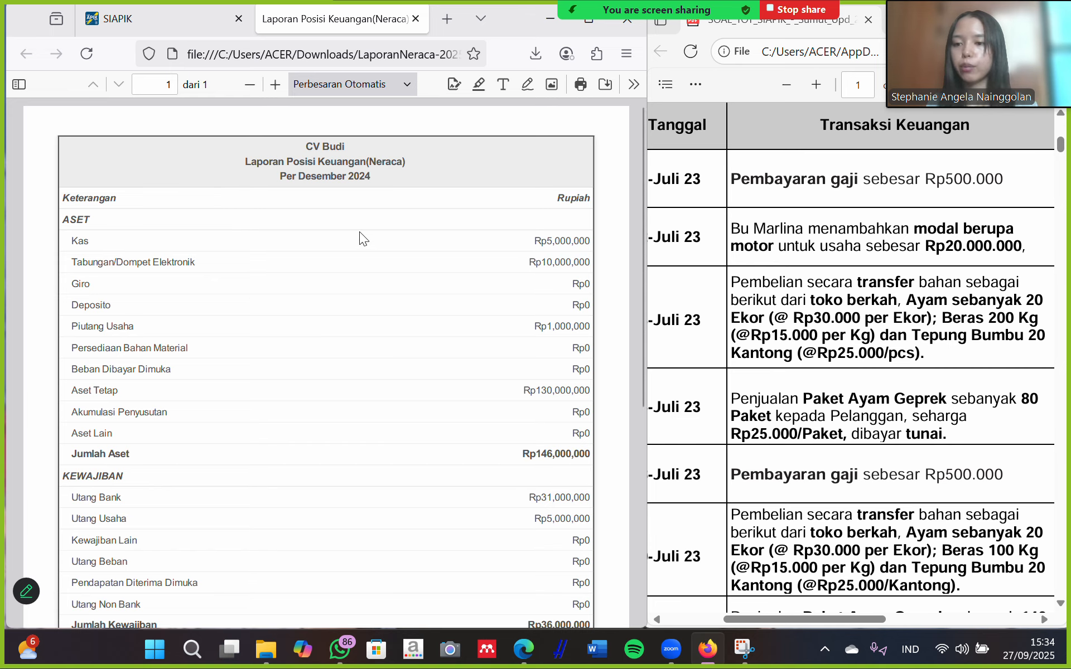
# Display the Neraca report for Januari 2025.
pyautogui.click(126, 21)
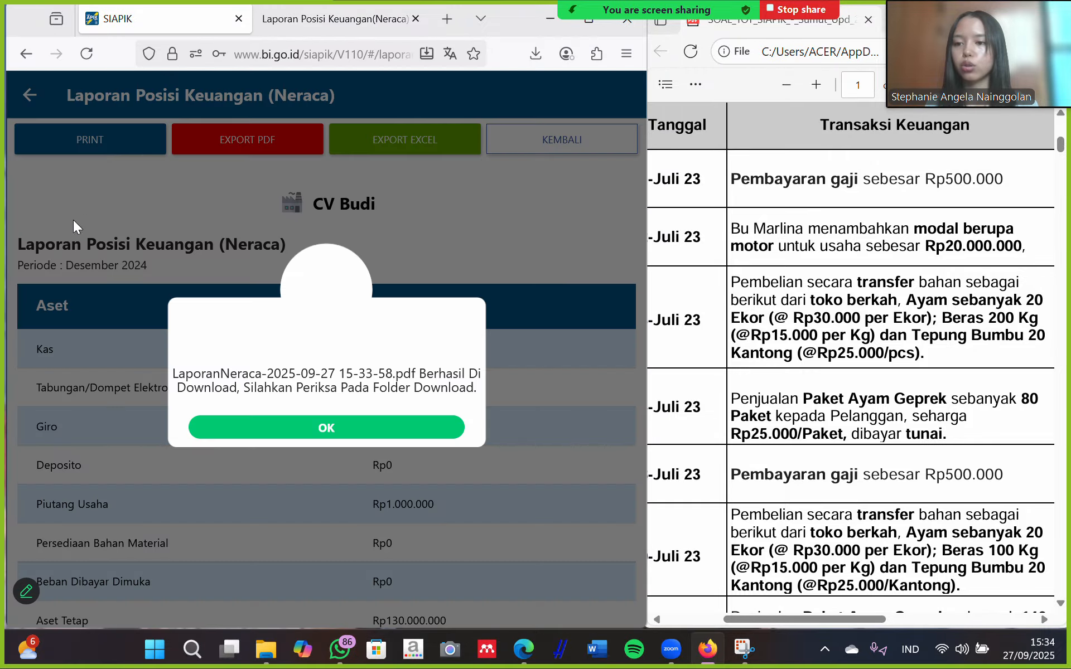
pyautogui.click(384, 433)
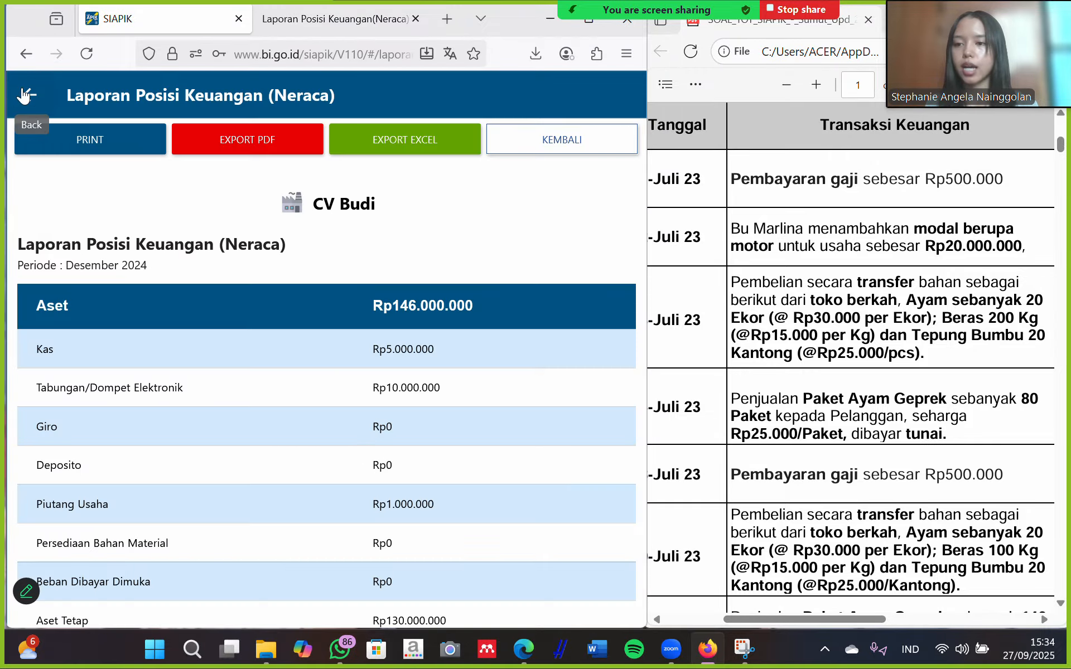
pyautogui.click(25, 96)
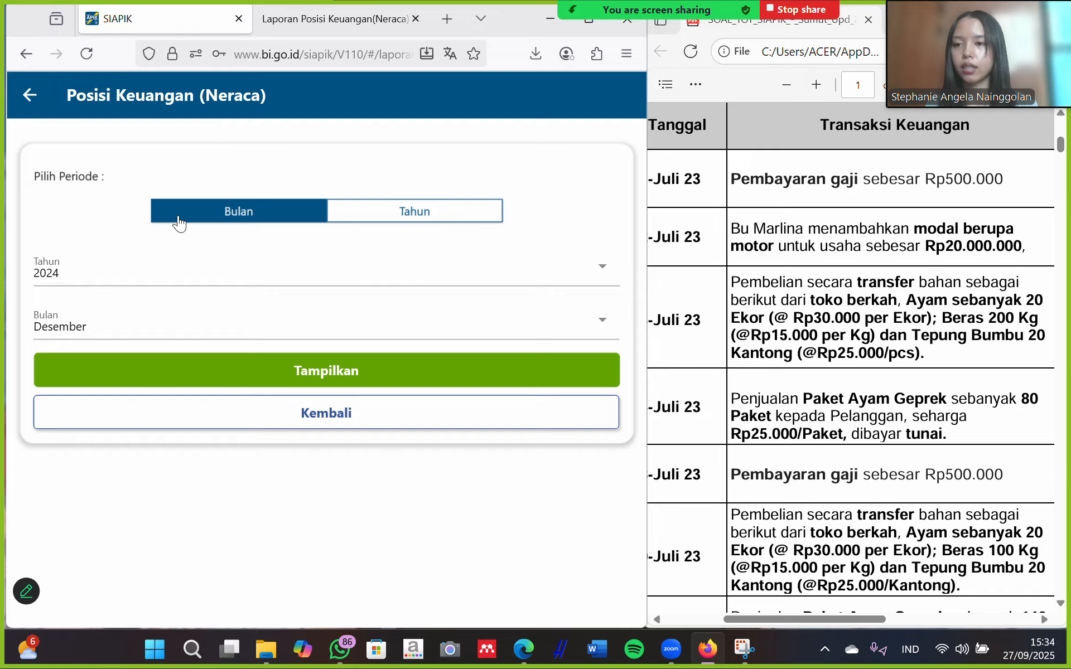
pyautogui.click(262, 285)
pyautogui.click(108, 402)
pyautogui.click(182, 331)
pyautogui.click(131, 415)
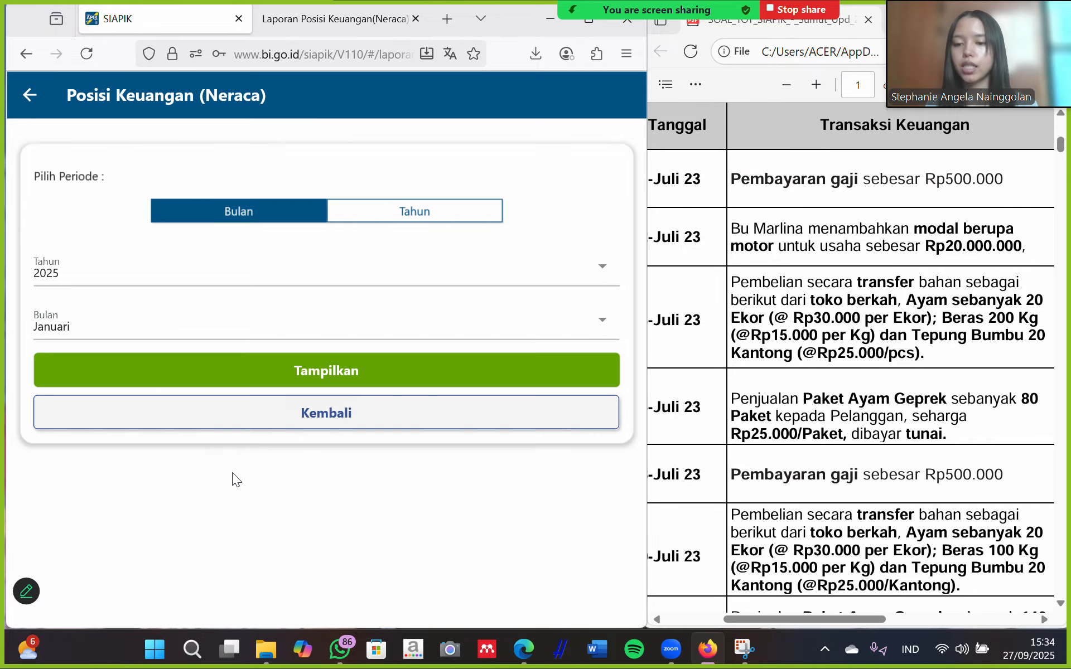
pyautogui.click(352, 371)
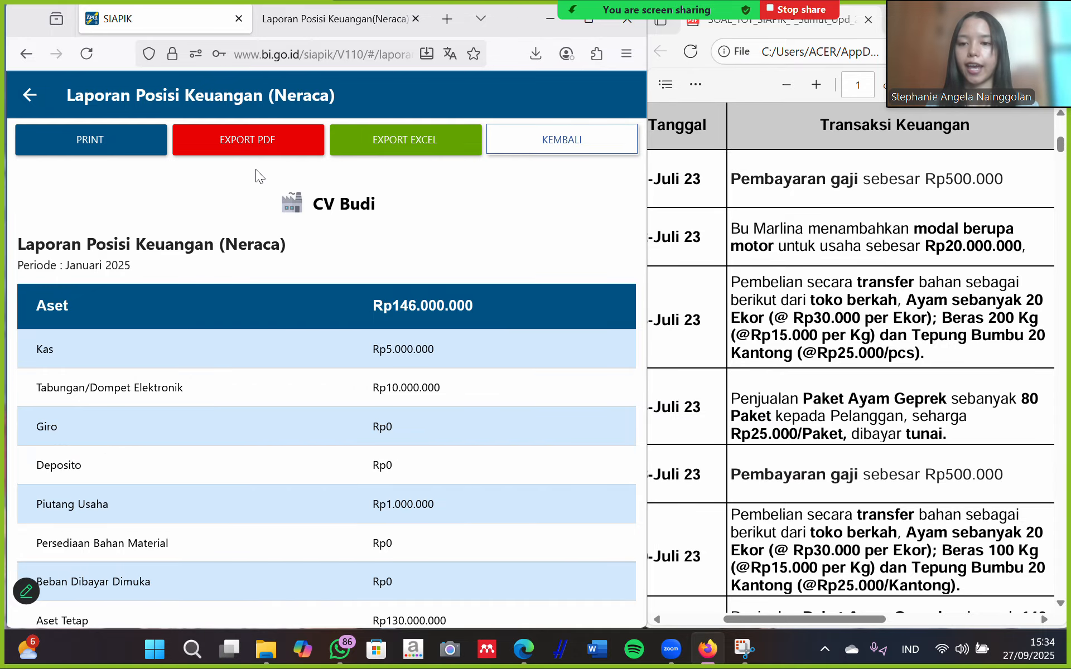
# Export the Januari 2025 Neraca as a LaporanNeraca PDF and check its Rp146,000,000 totals.
pyautogui.scroll(-2, 423, 374)
pyautogui.scroll(-5, 423, 374)
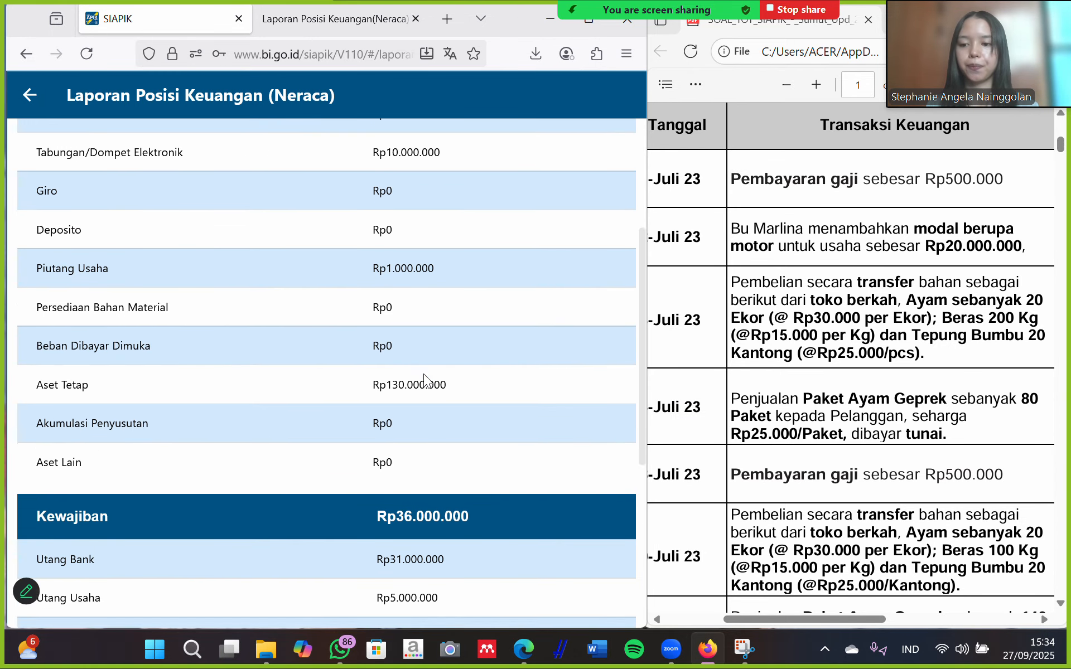
pyautogui.scroll(-5, 424, 373)
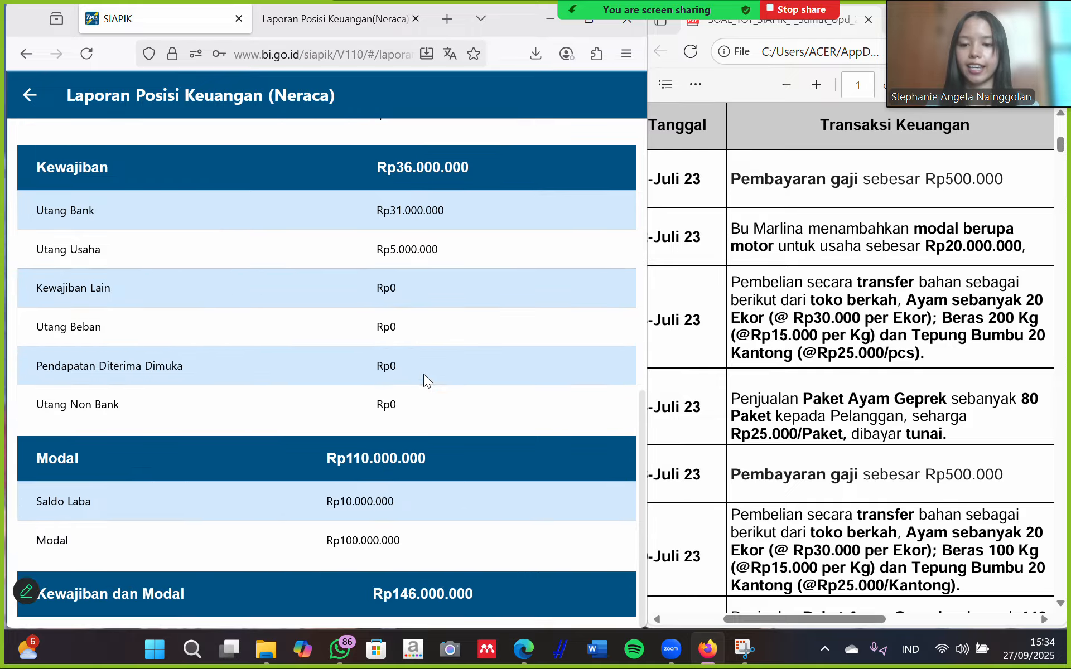
pyautogui.scroll(12, 423, 374)
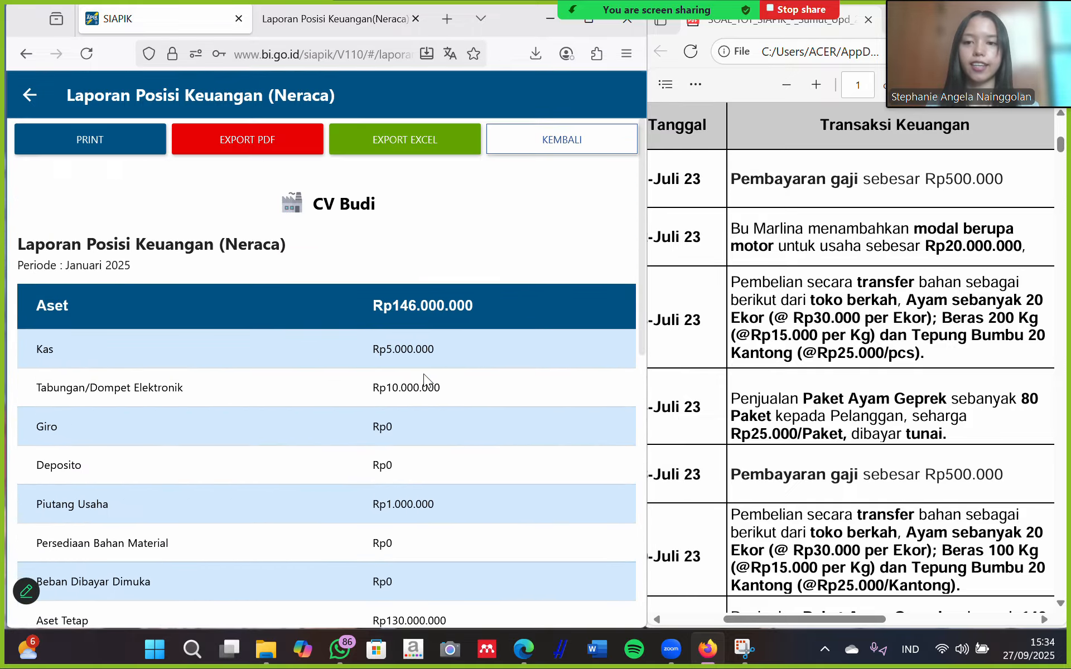
pyautogui.click(262, 138)
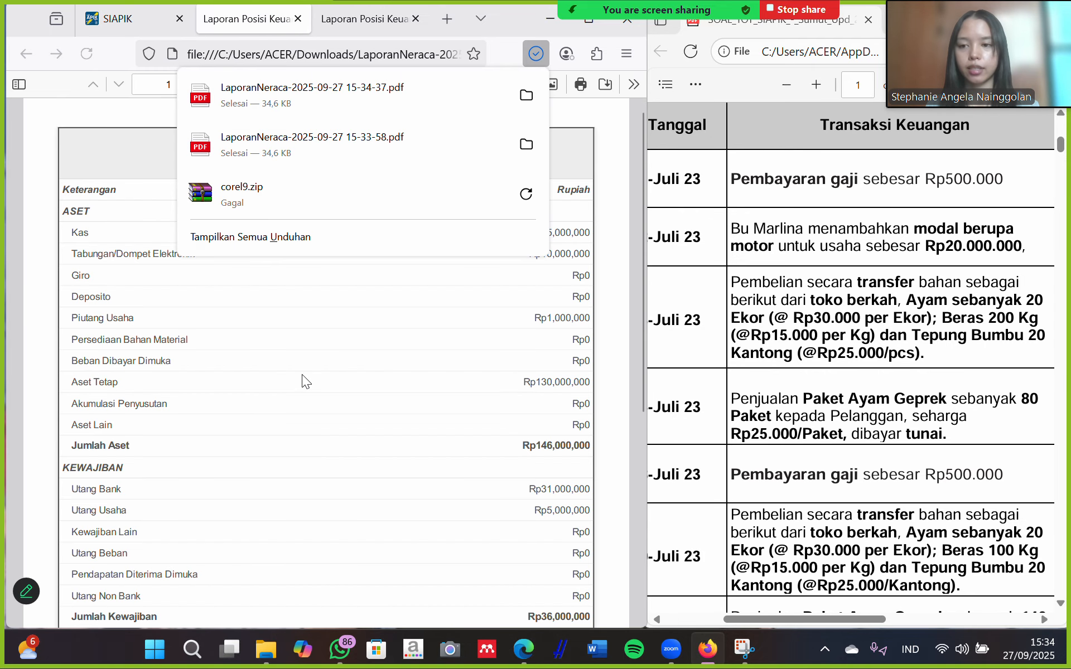
pyautogui.click(344, 357)
pyautogui.scroll(-6, 344, 358)
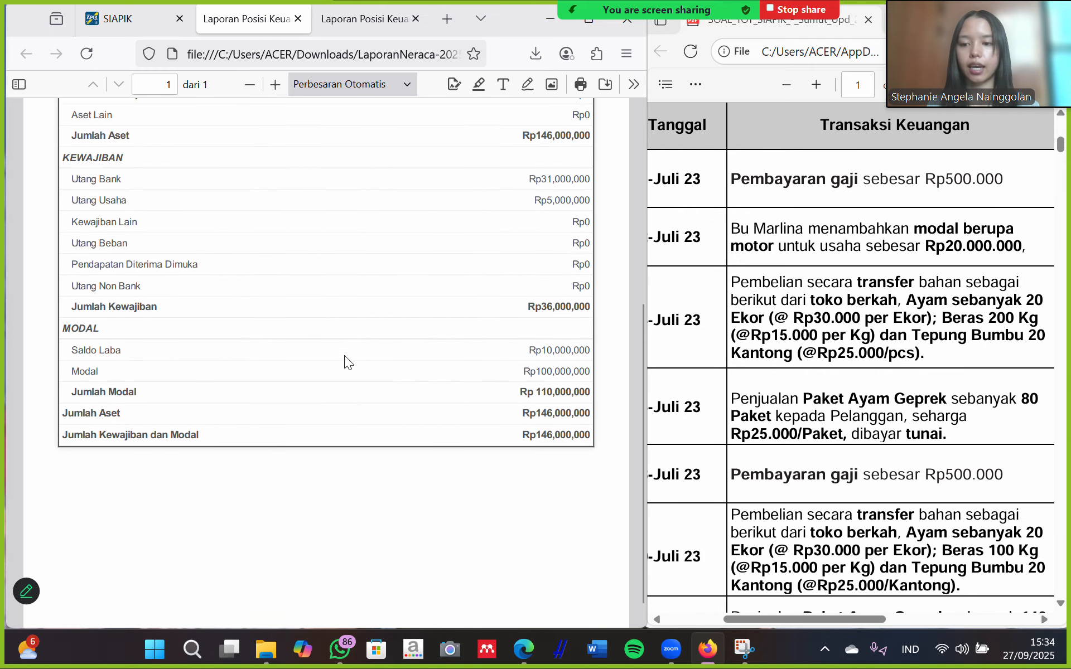
pyautogui.scroll(6, 343, 356)
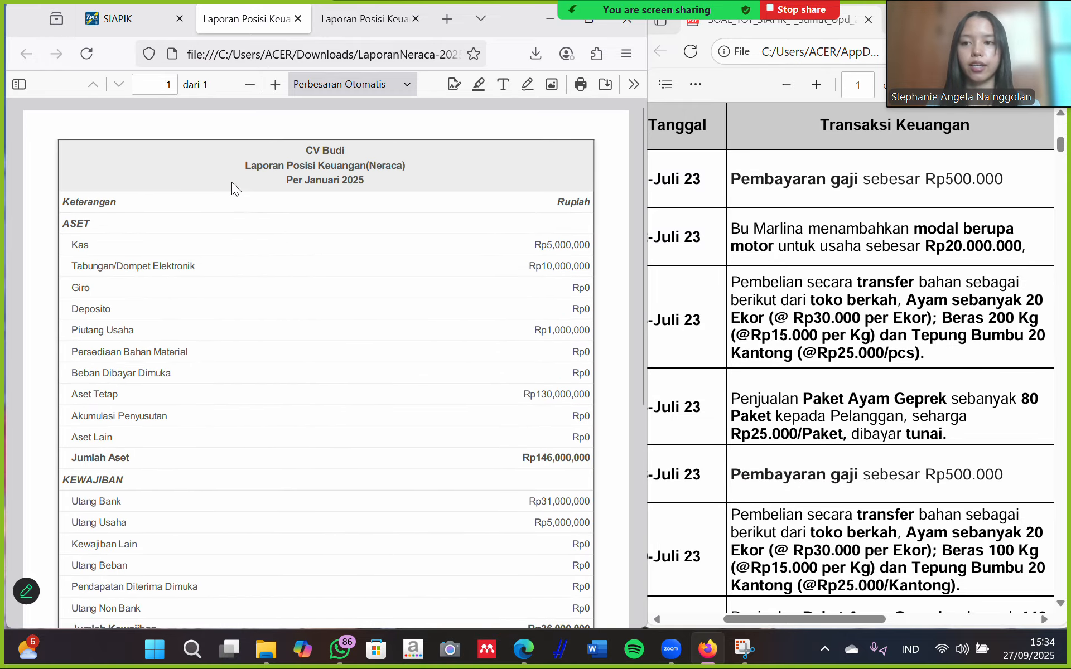
pyautogui.click(125, 21)
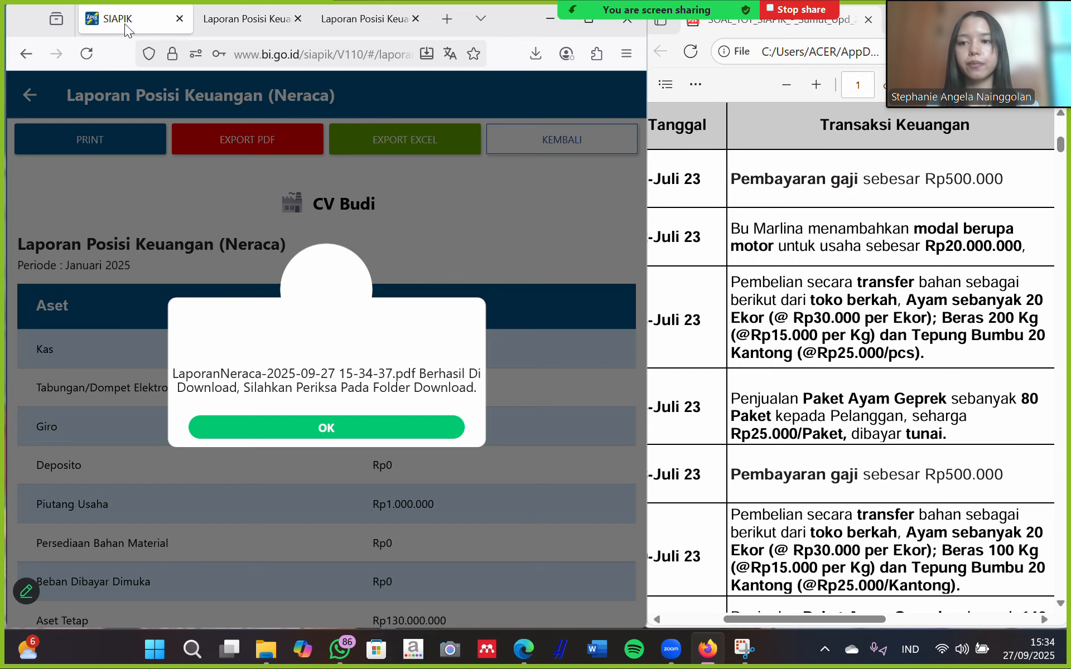
pyautogui.click(404, 429)
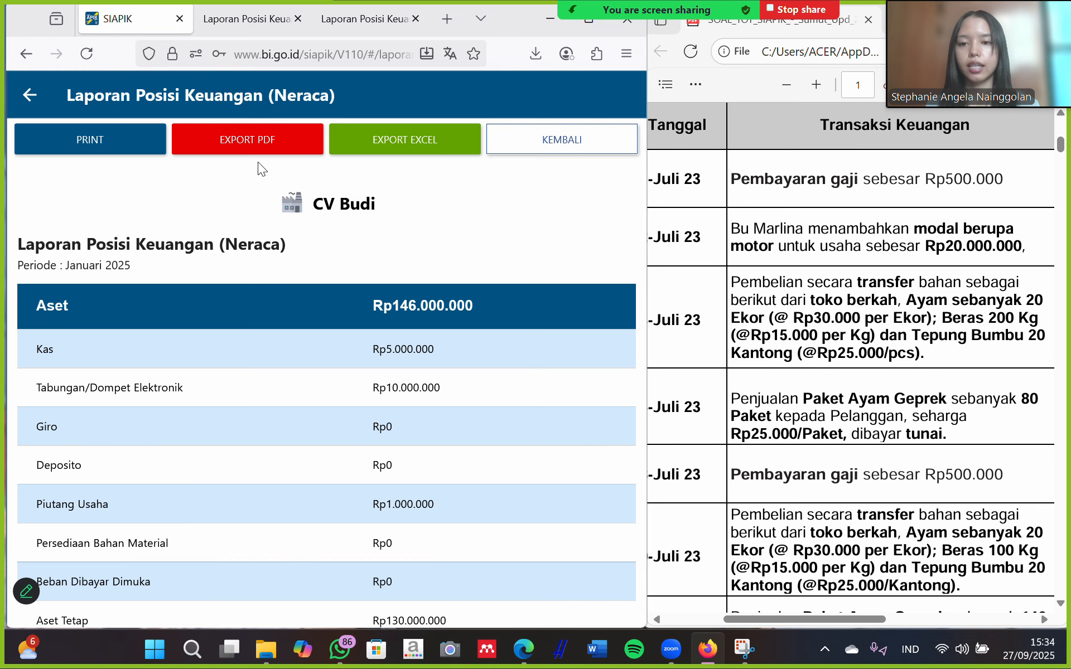
# Leave the Neraca report and go to the CV Budi Beranda dashboard.
pyautogui.click(23, 95)
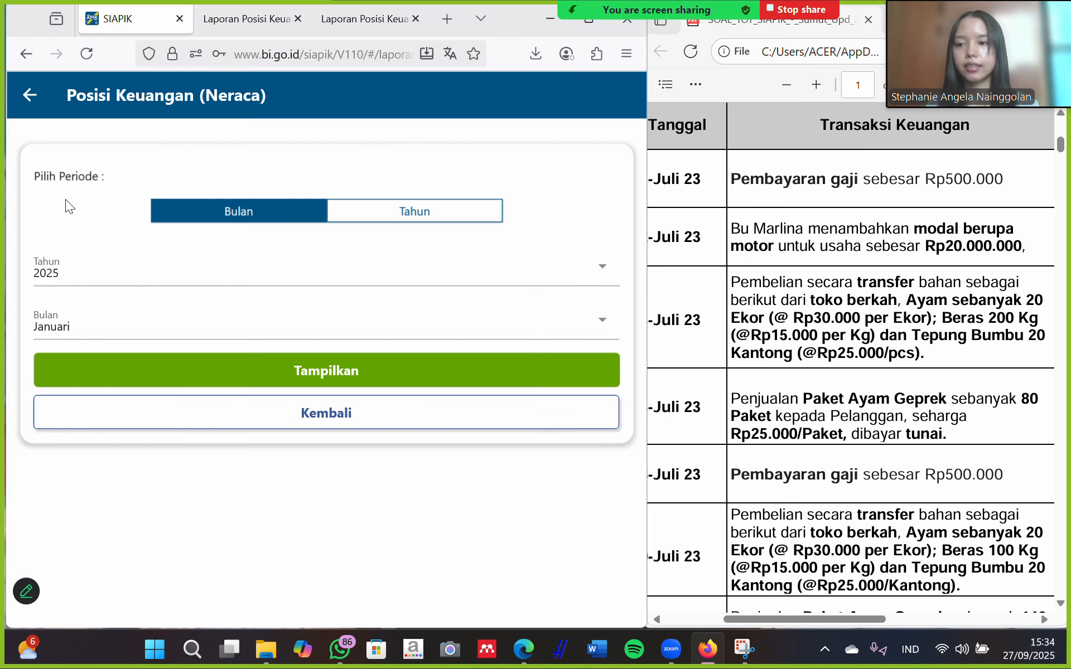
pyautogui.click(29, 96)
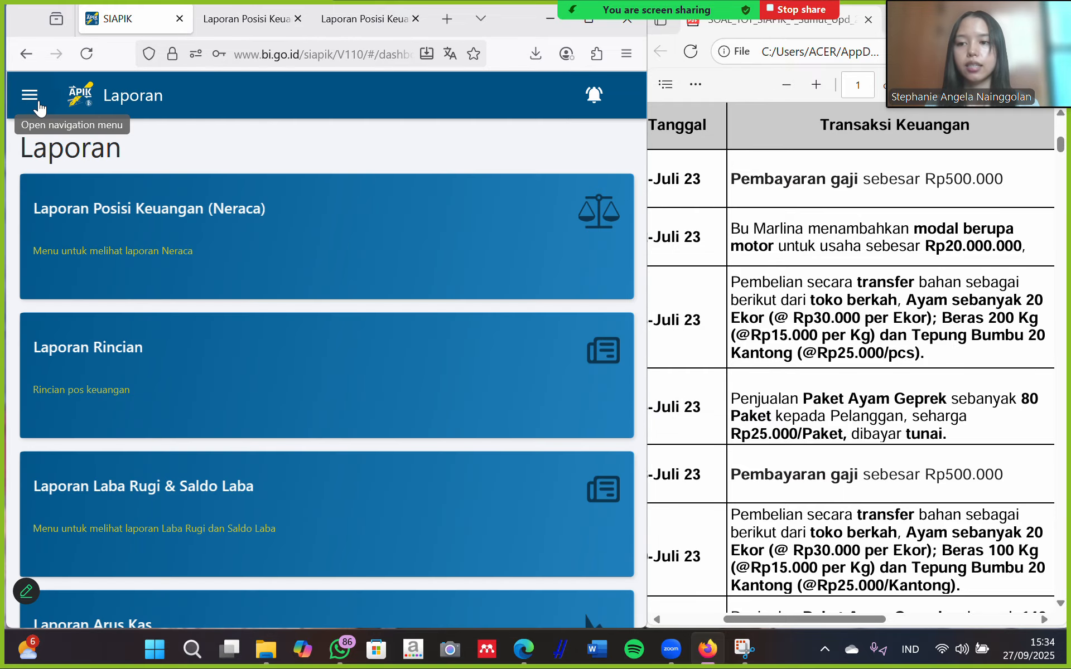
pyautogui.click(31, 97)
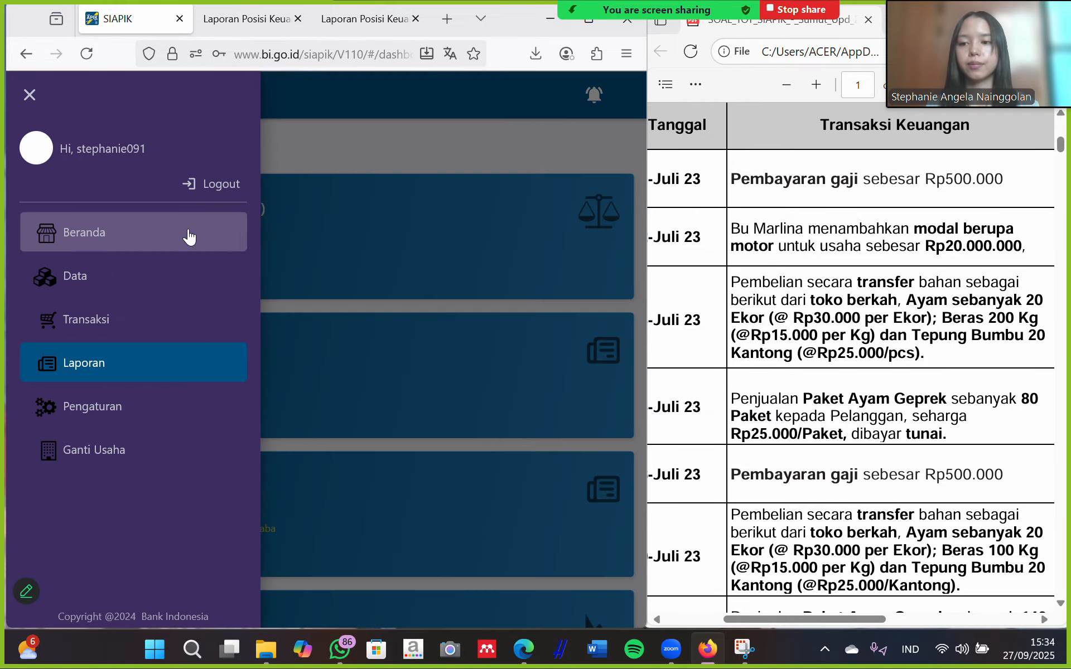
pyautogui.click(188, 237)
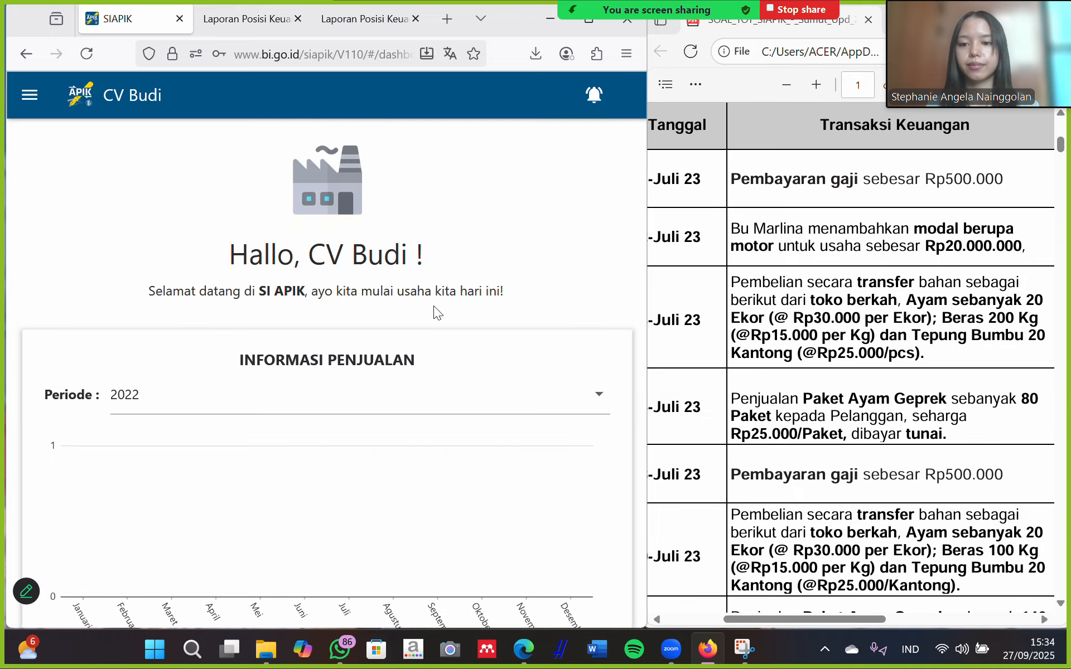
# Review the dashboard's Stok Barang, Rincian Utang and Piutang Usaha tables.
pyautogui.scroll(-10, 433, 306)
pyautogui.scroll(-4, 434, 306)
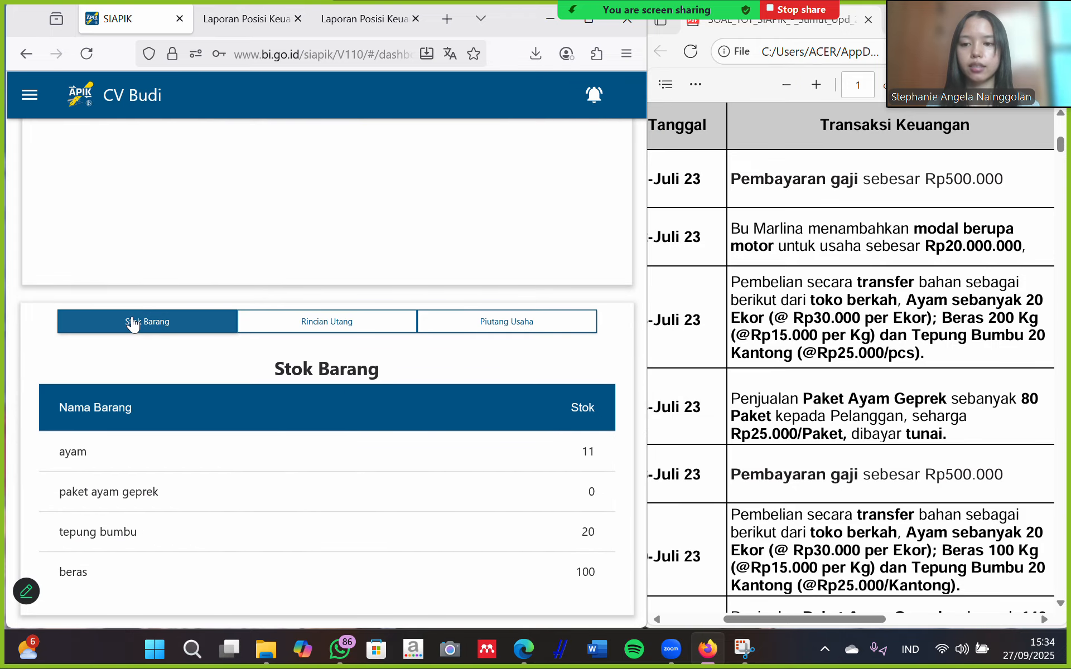
pyautogui.click(342, 322)
pyautogui.scroll(-2, 340, 413)
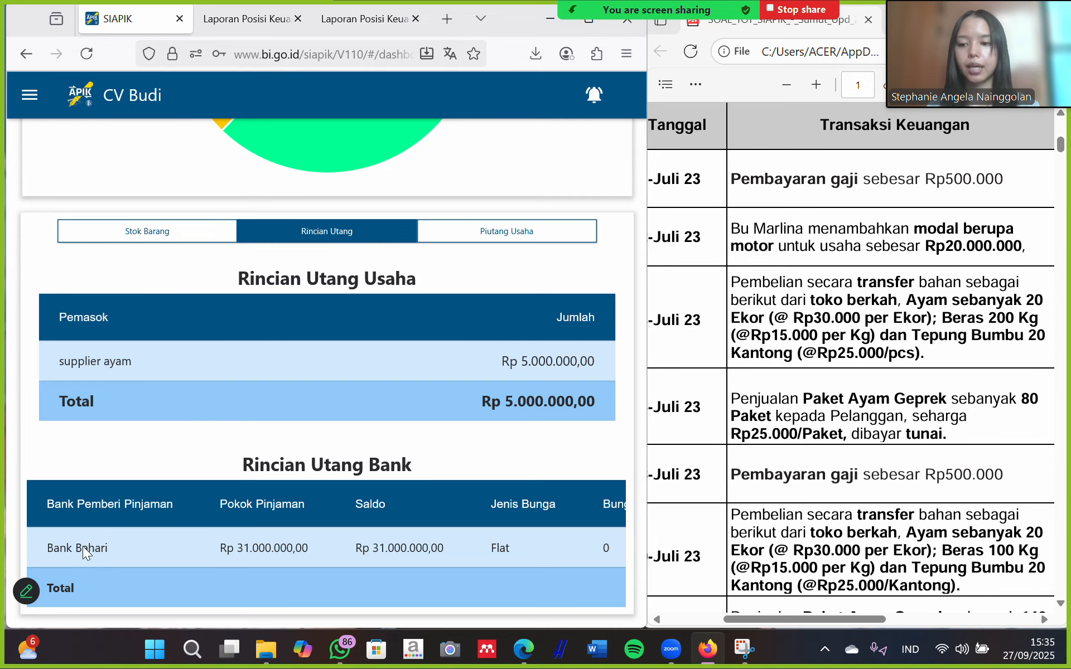
pyautogui.click(506, 234)
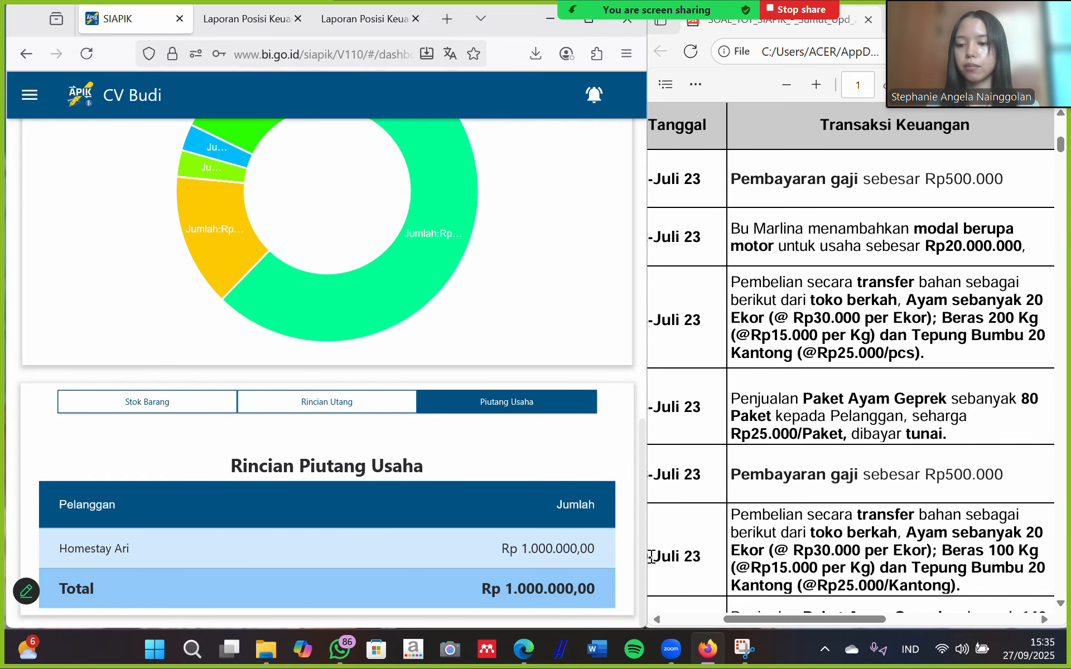
pyautogui.scroll(1, 120, 457)
pyautogui.scroll(10, 120, 457)
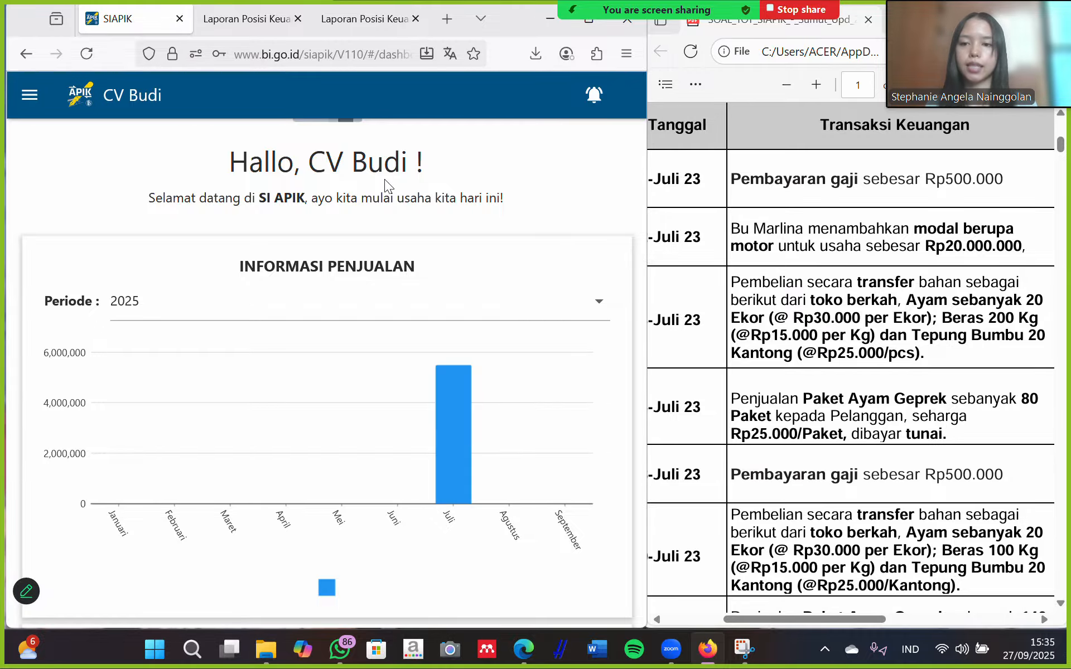
pyautogui.scroll(2, 385, 181)
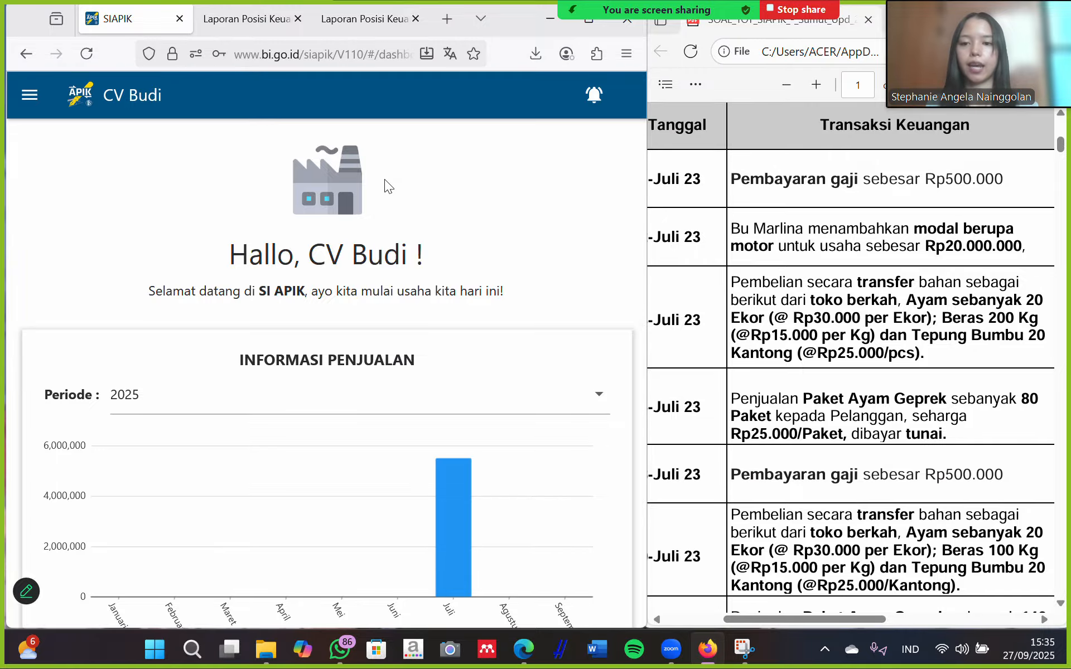